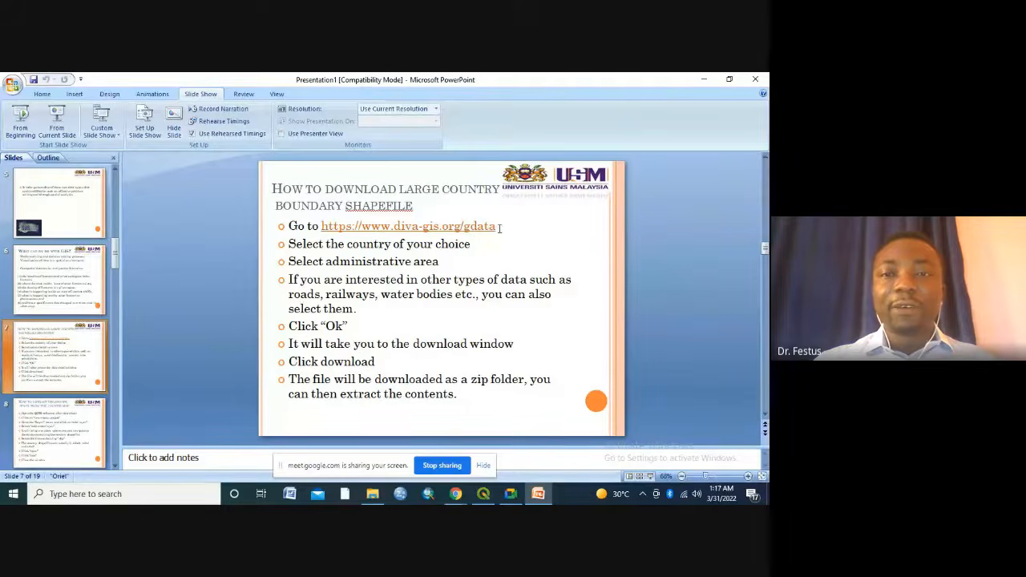
# Copy the diva-gis.org/gdata link from the slide, send it to everyone in the Google Meet chat, and return to PowerPoint.
pyautogui.moveTo(498, 228); pyautogui.dragTo(323, 228)
pyautogui.hotkey('ctrl', 'c')
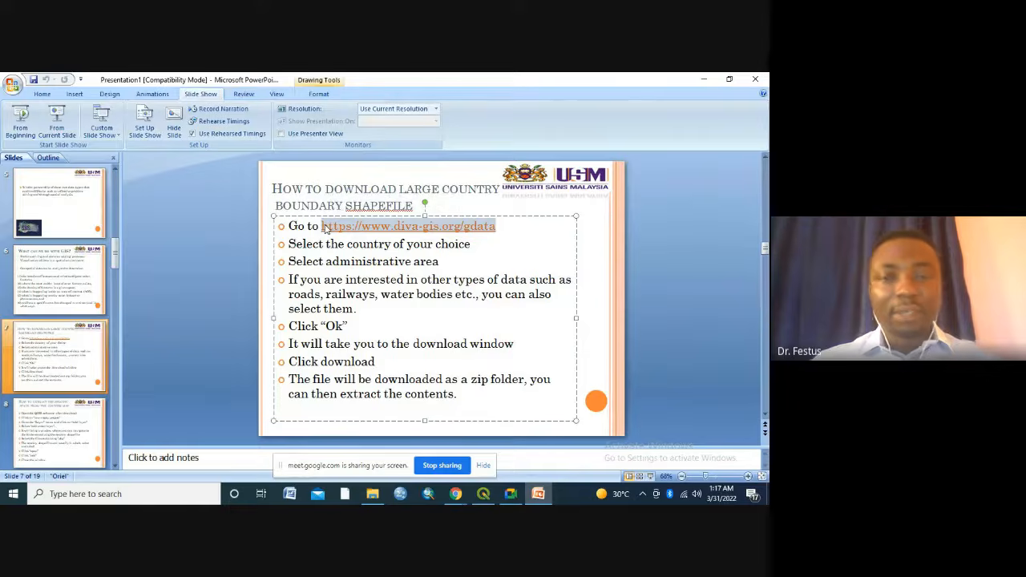
pyautogui.click(511, 494)
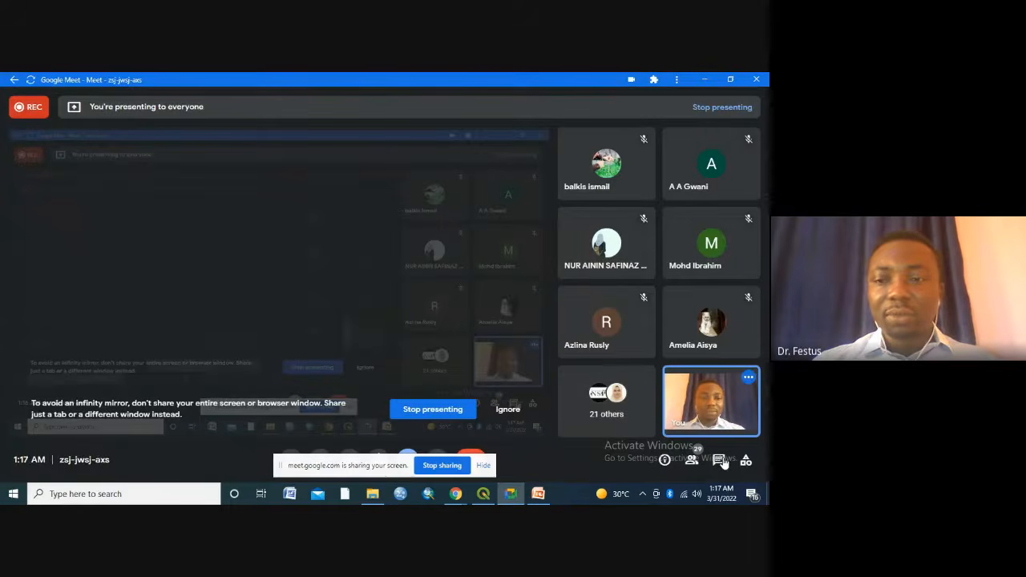
pyautogui.click(720, 460)
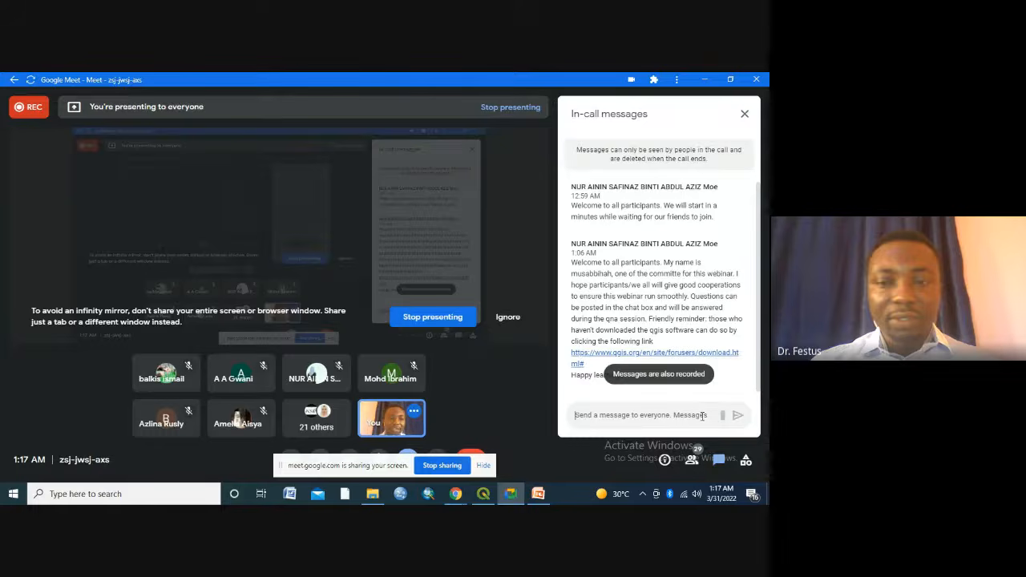
pyautogui.hotkey('ctrl', 'v')
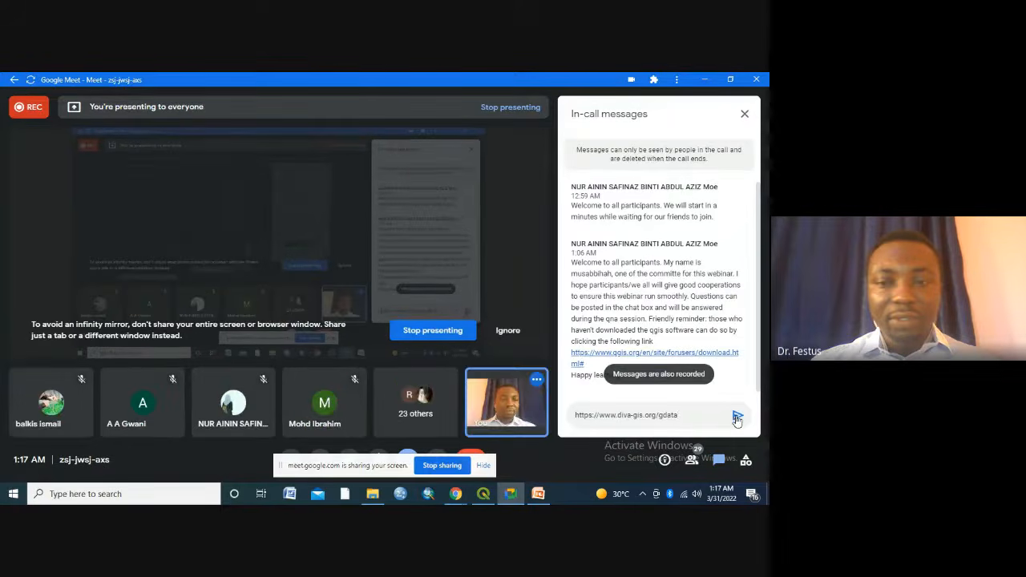
pyautogui.click(737, 419)
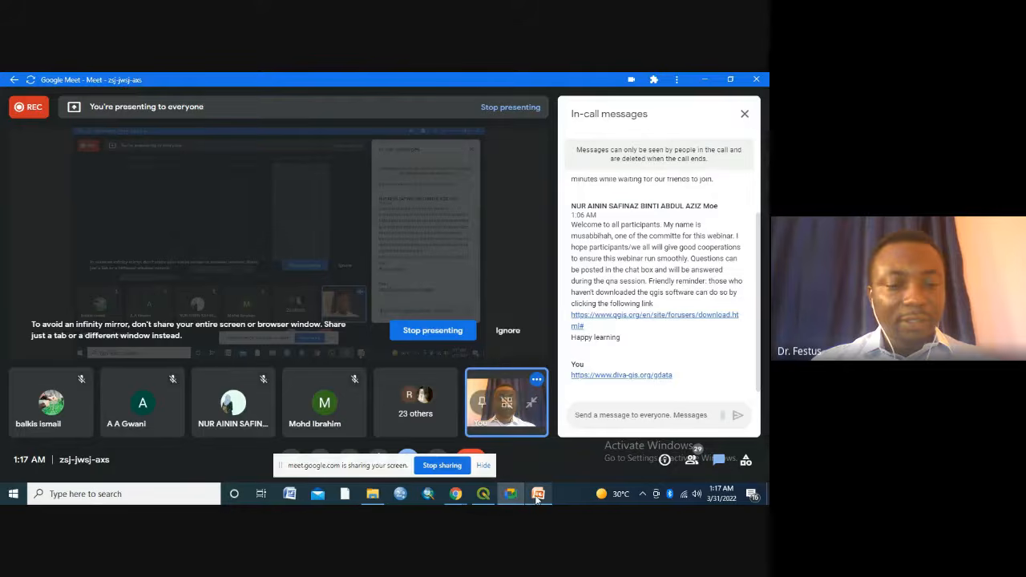
pyautogui.moveTo(538, 498)
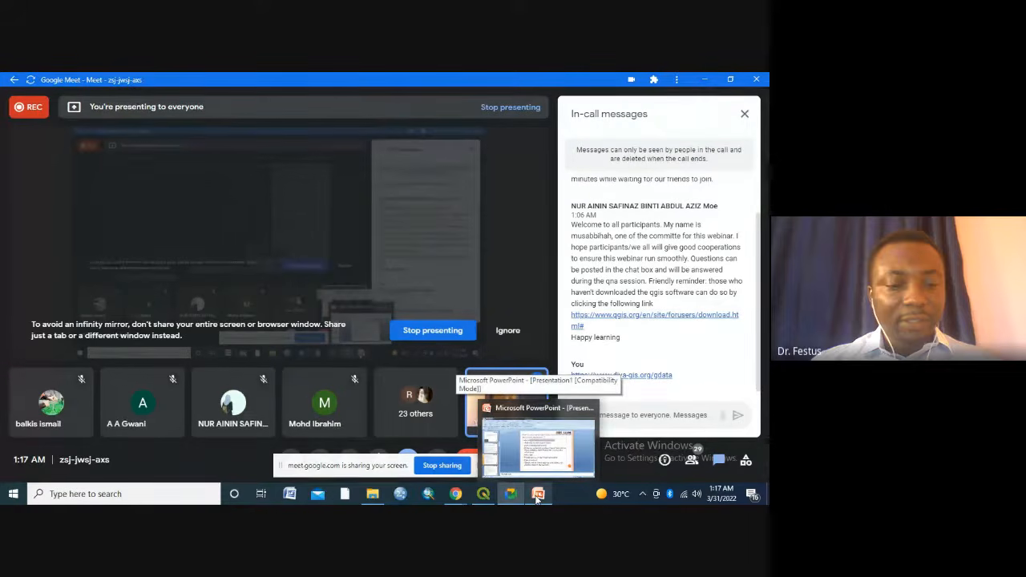
pyautogui.click(538, 494)
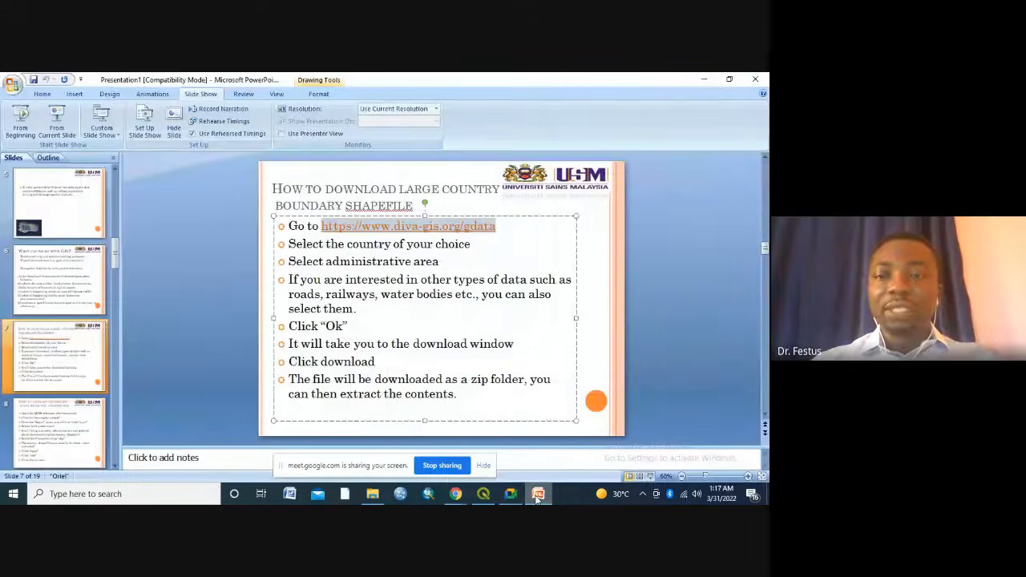
pyautogui.click(606, 335)
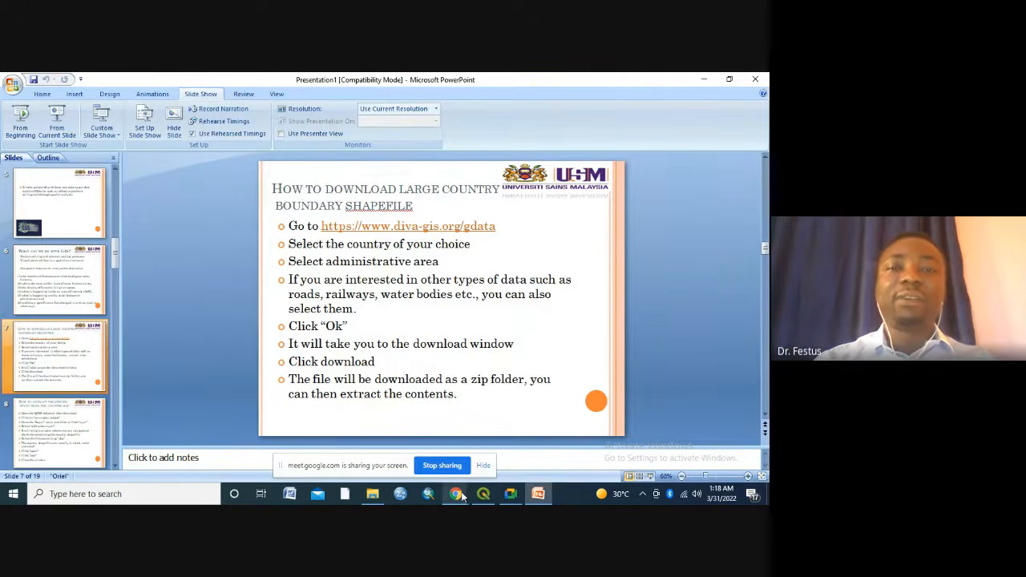
# Switch to Chrome and open the diva-gis.org/gdata page in a new tab.
pyautogui.moveTo(462, 497)
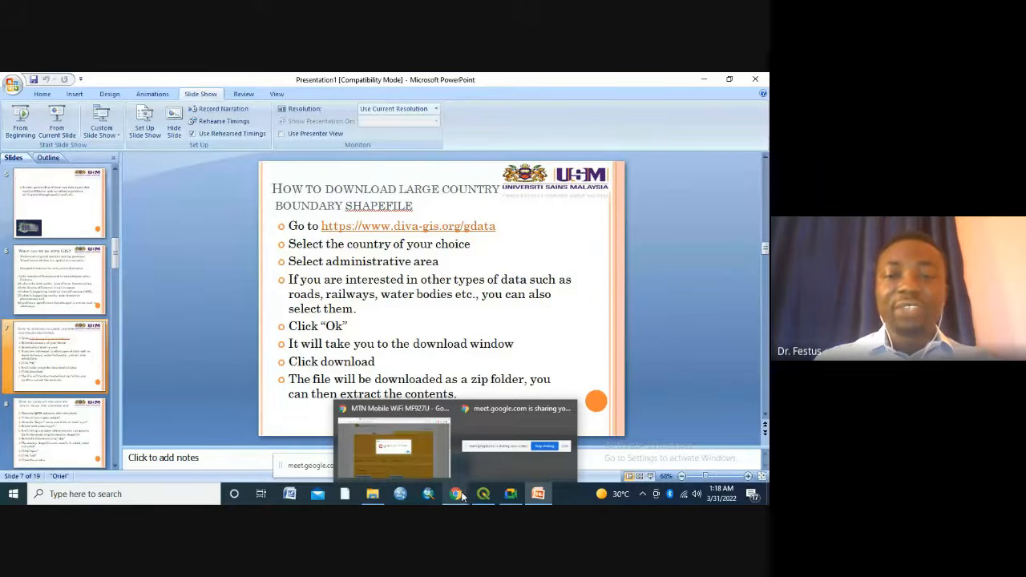
pyautogui.moveTo(434, 460)
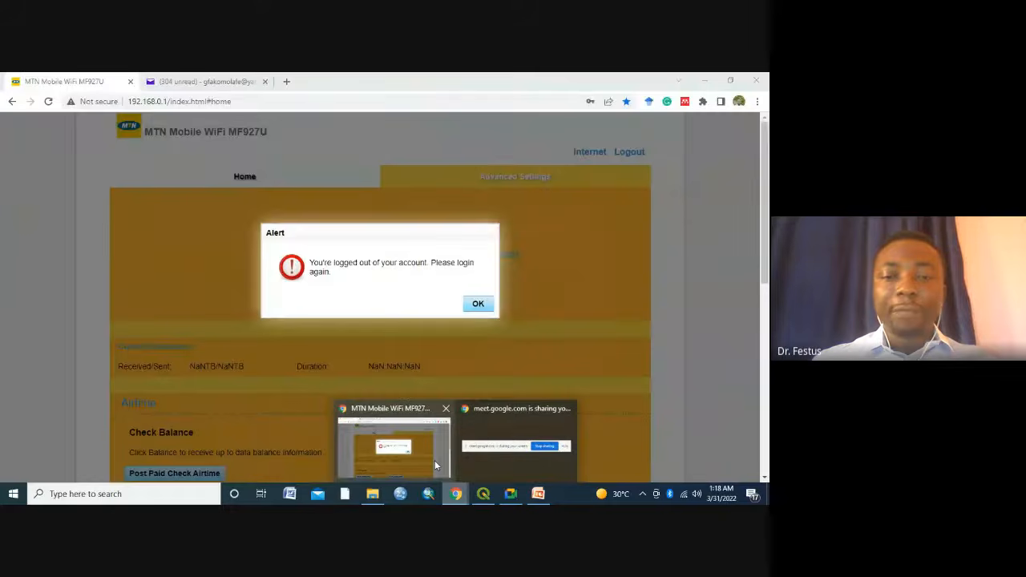
pyautogui.click(435, 460)
pyautogui.click(286, 82)
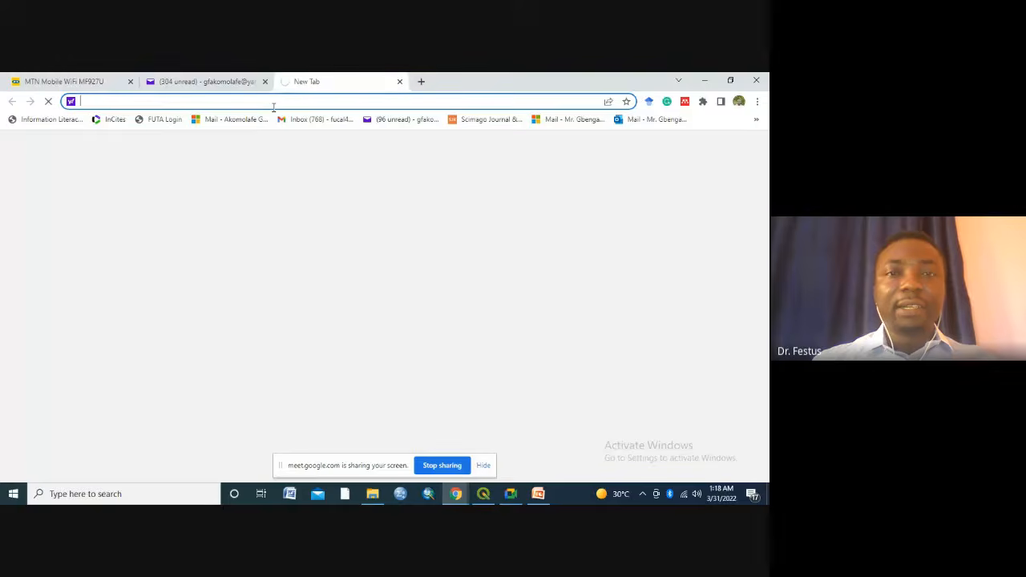
pyautogui.write('di')
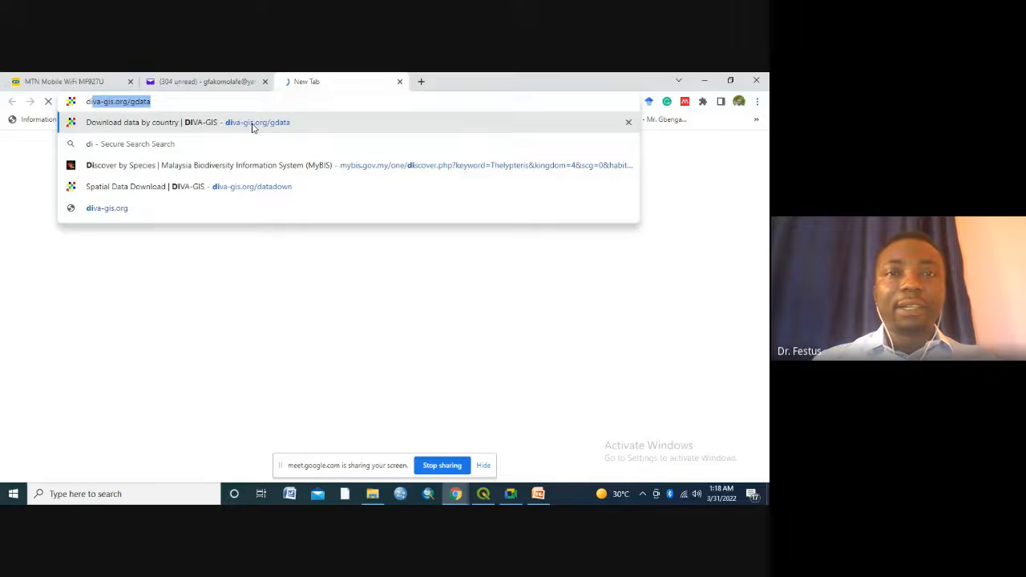
pyautogui.click(252, 124)
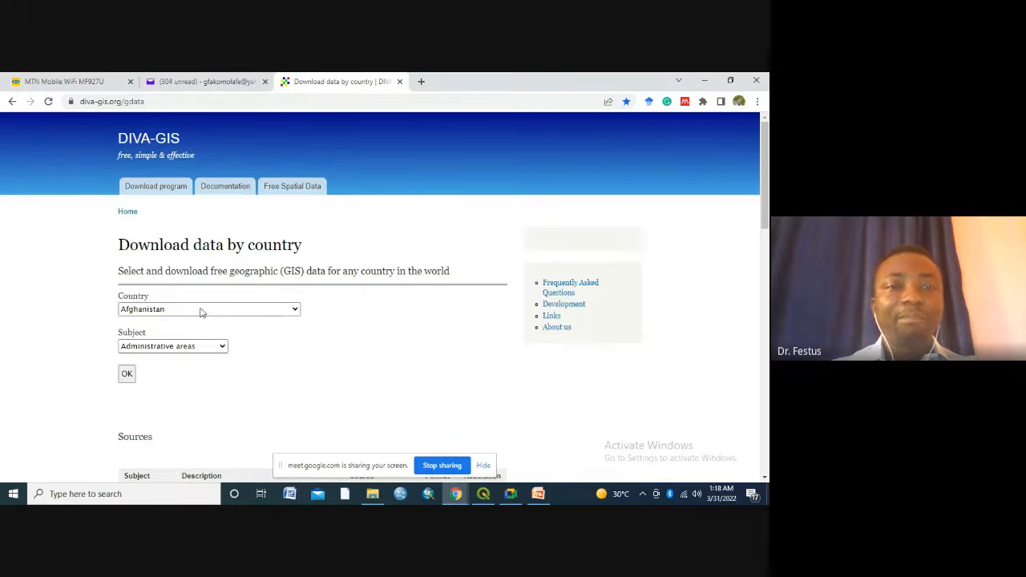
# Select Malaysia as the country and Administrative areas as the subject, and download the data.
pyautogui.click(295, 310)
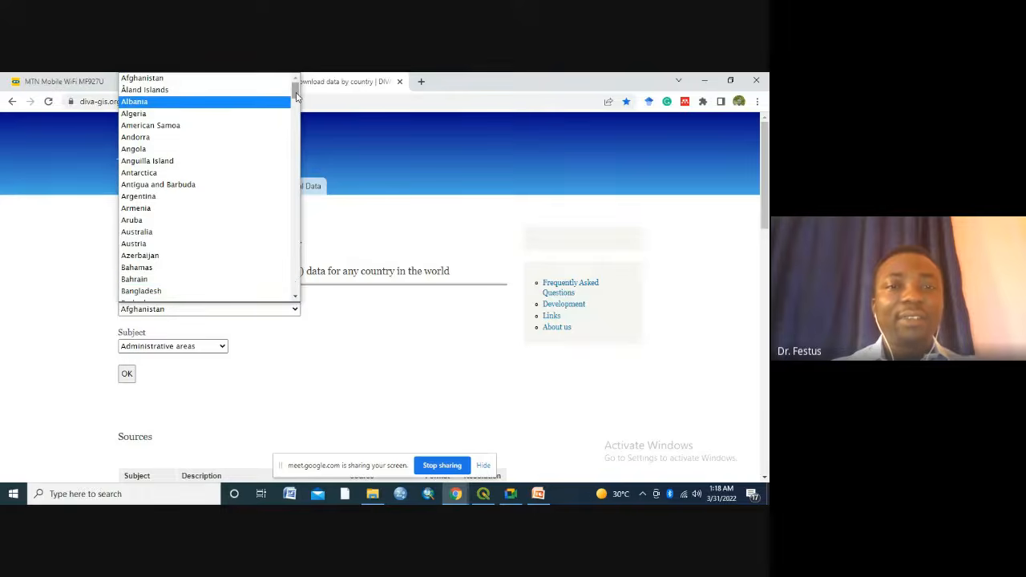
pyautogui.moveTo(295, 109); pyautogui.dragTo(294, 199)
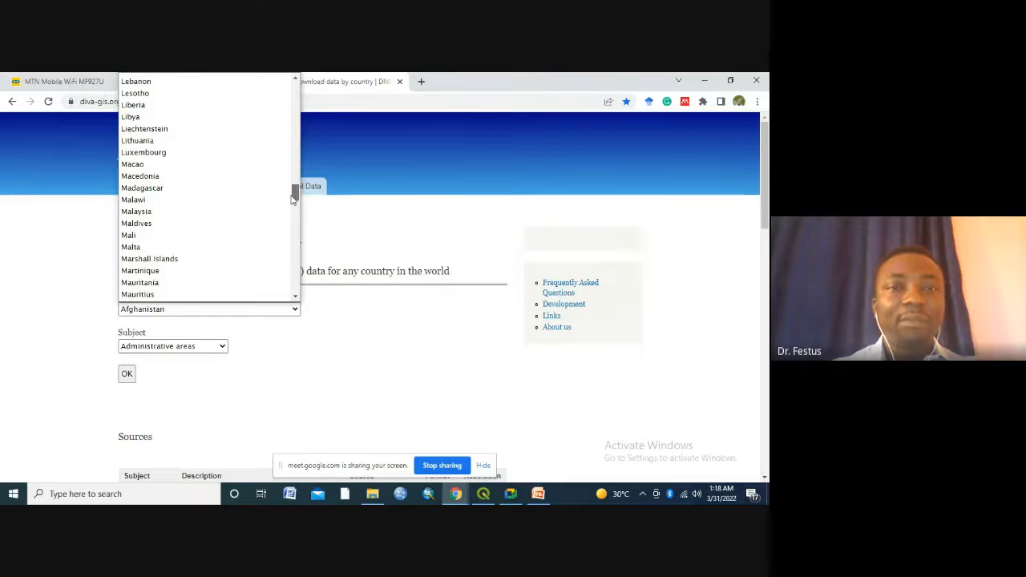
pyautogui.click(198, 213)
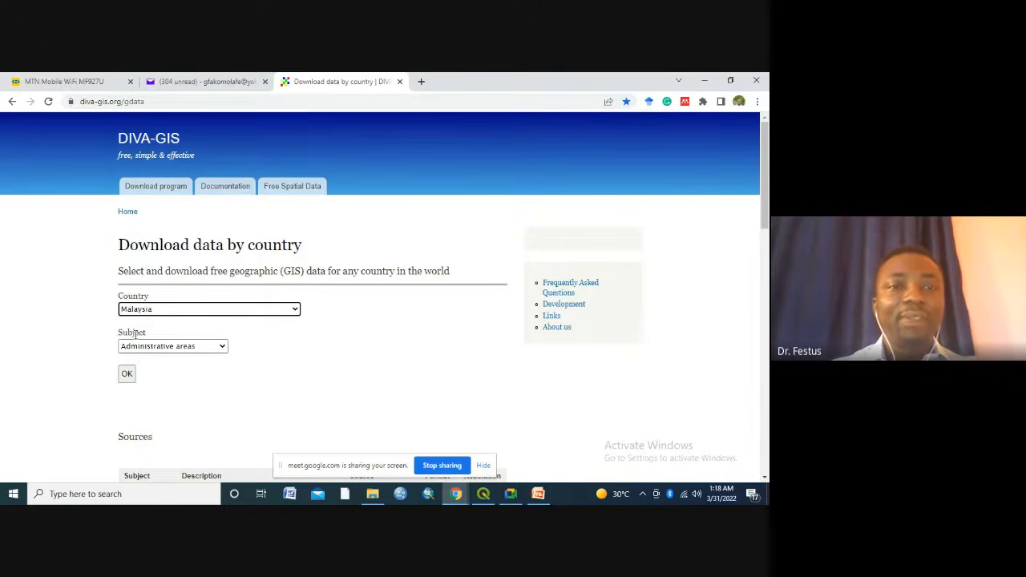
pyautogui.click(221, 350)
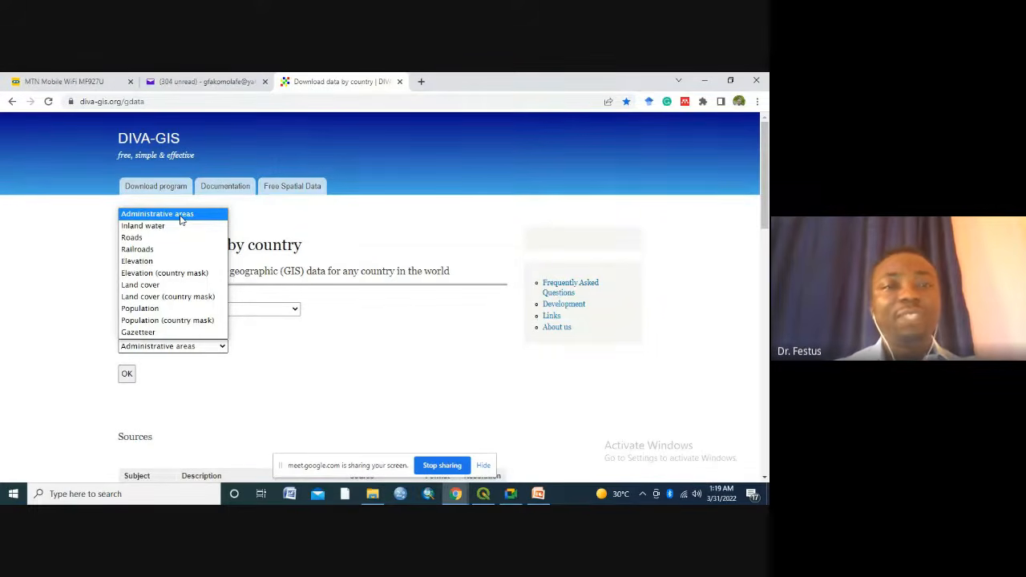
pyautogui.click(181, 219)
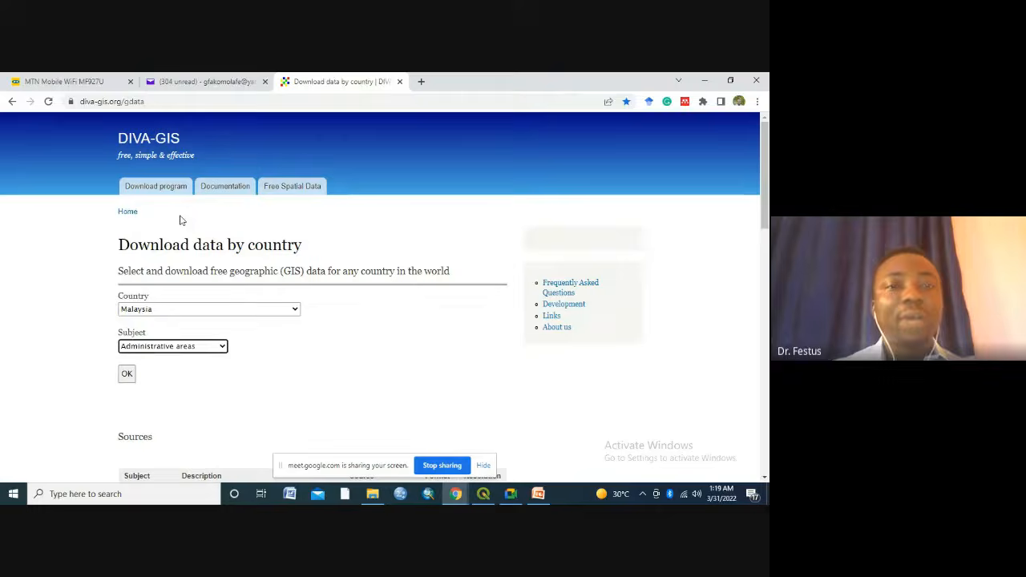
pyautogui.click(126, 374)
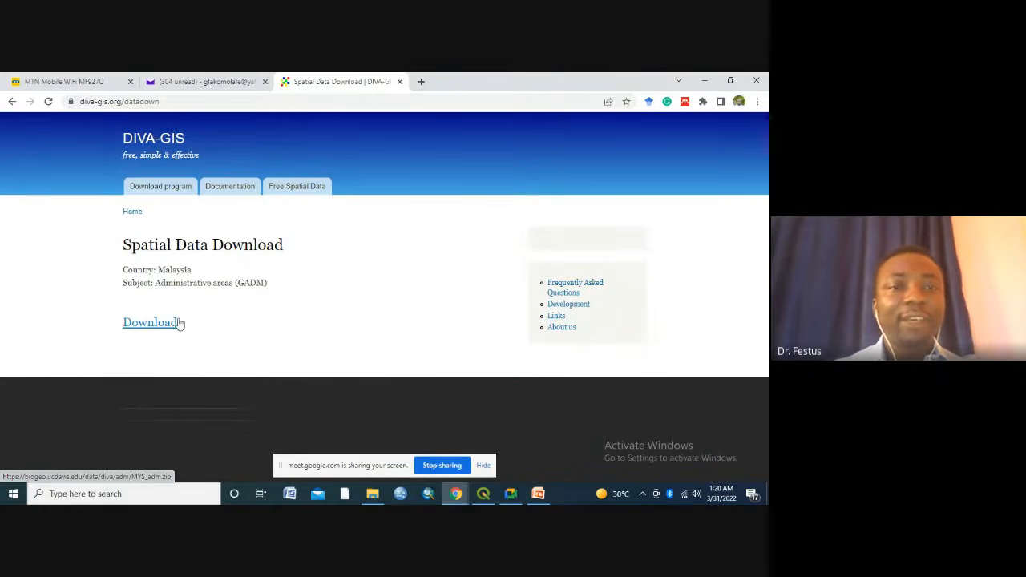
pyautogui.click(137, 325)
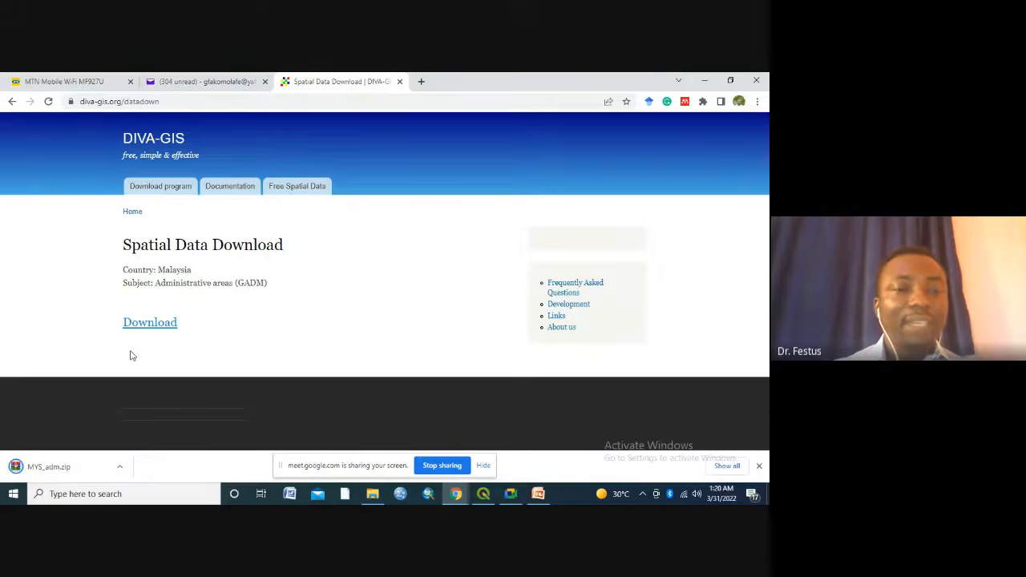
# Show the downloaded MYS_adm.zip in its folder, and examine the extracted MYS_adm files in the webinar folder.
pyautogui.click(120, 470)
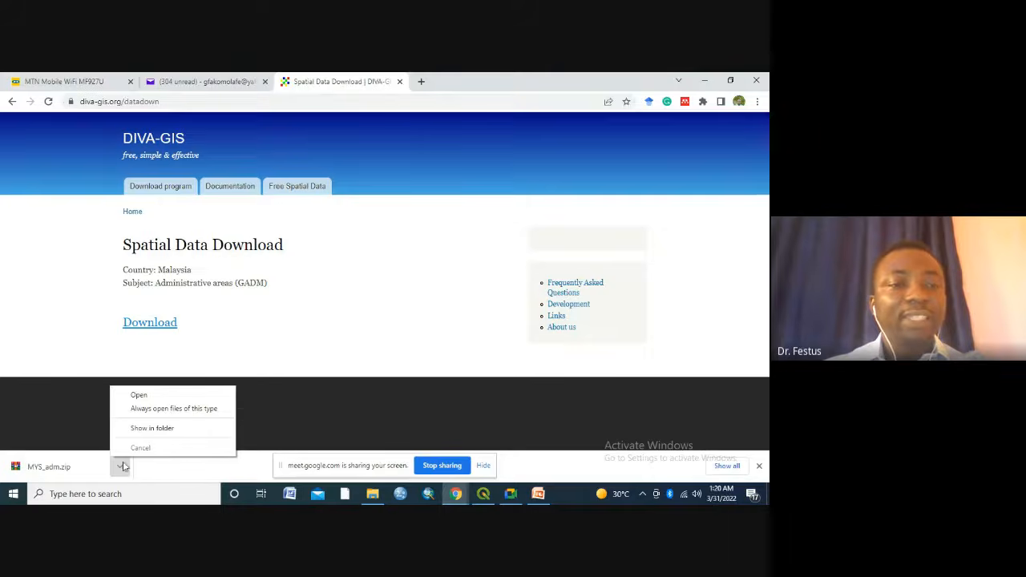
pyautogui.click(140, 430)
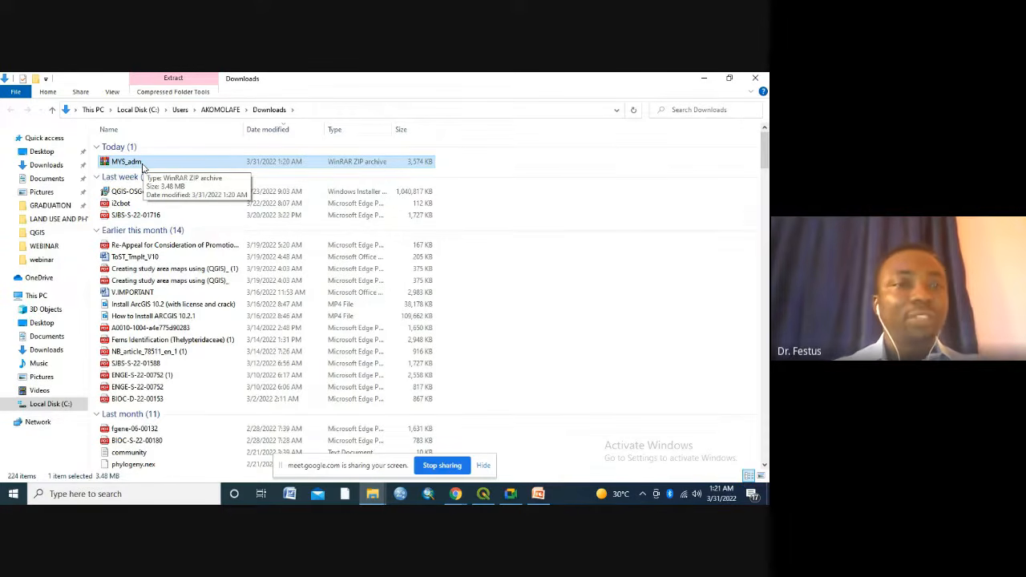
pyautogui.click(36, 263)
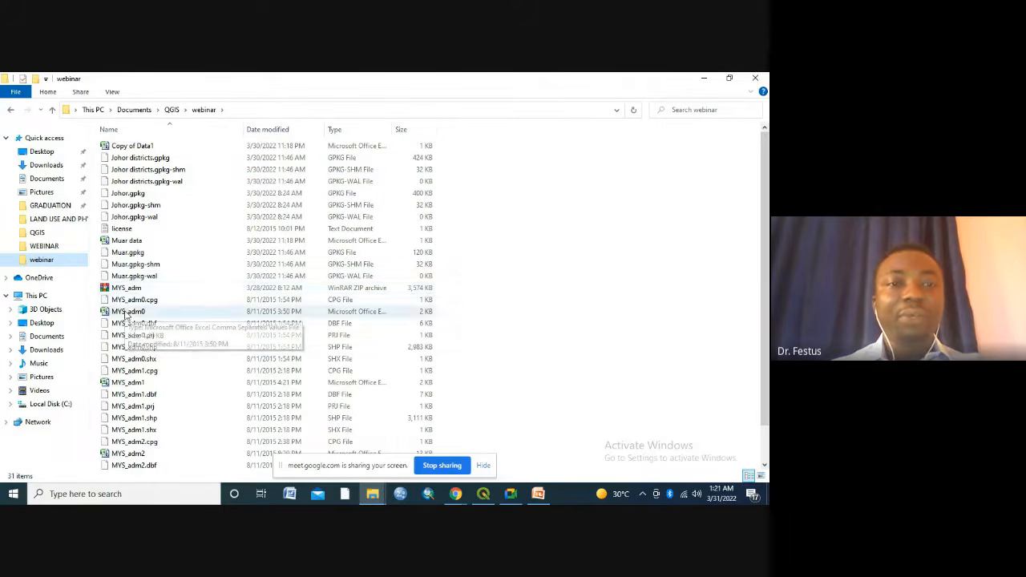
pyautogui.scroll(-1, 760, 246)
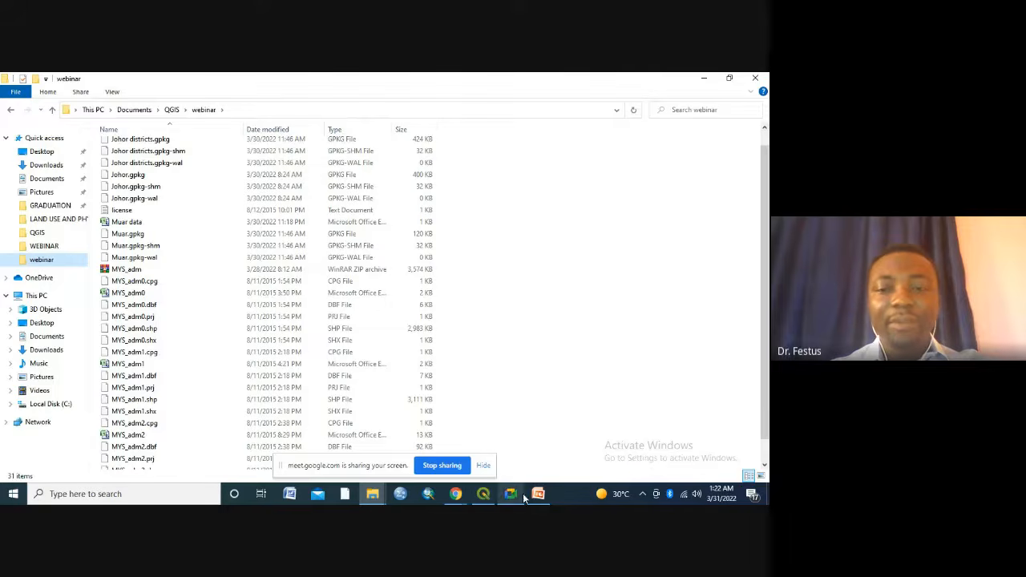
# Switch to PowerPoint and show slide 8 on extracting the specific state from the country map.
pyautogui.moveTo(533, 497)
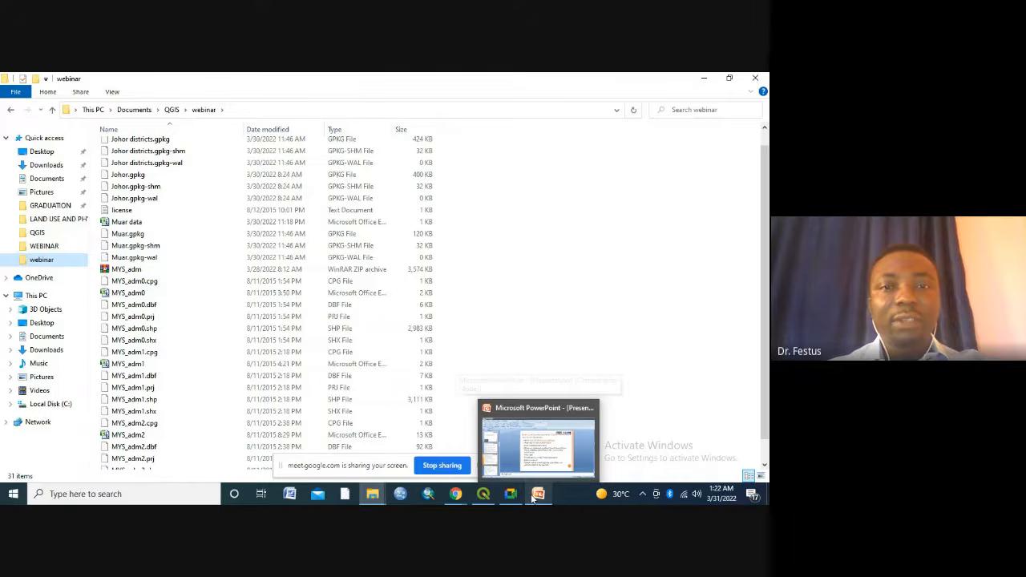
pyautogui.click(533, 498)
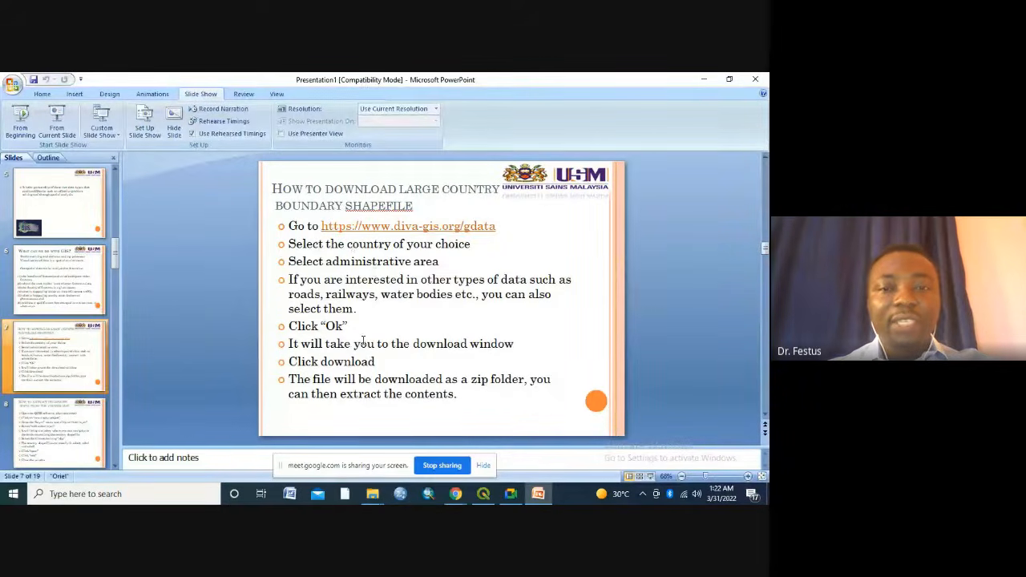
pyautogui.click(59, 430)
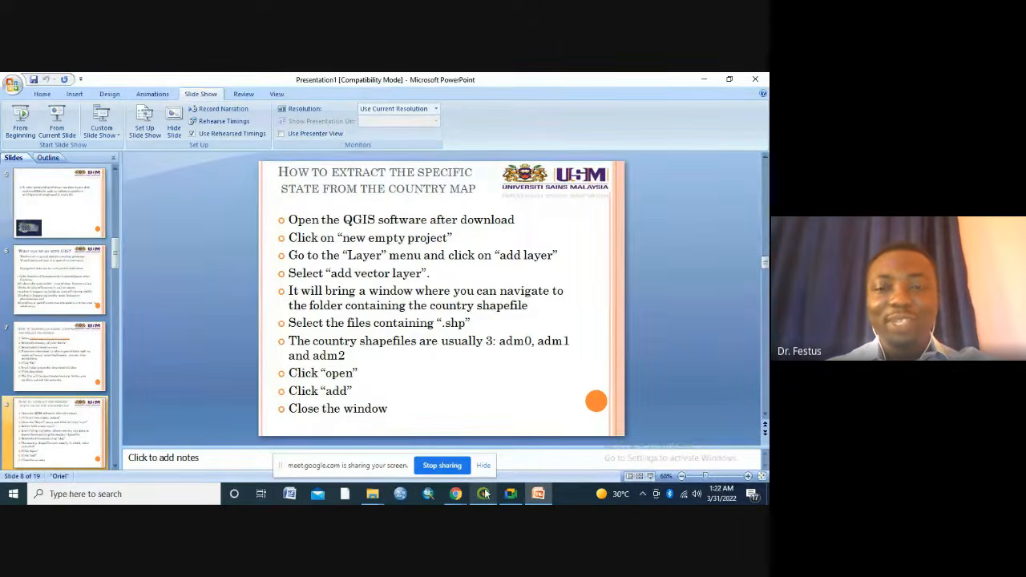
# Switch to QGIS, briefly check the Google Meet call, and start a project from the New Empty Project template.
pyautogui.moveTo(483, 482)
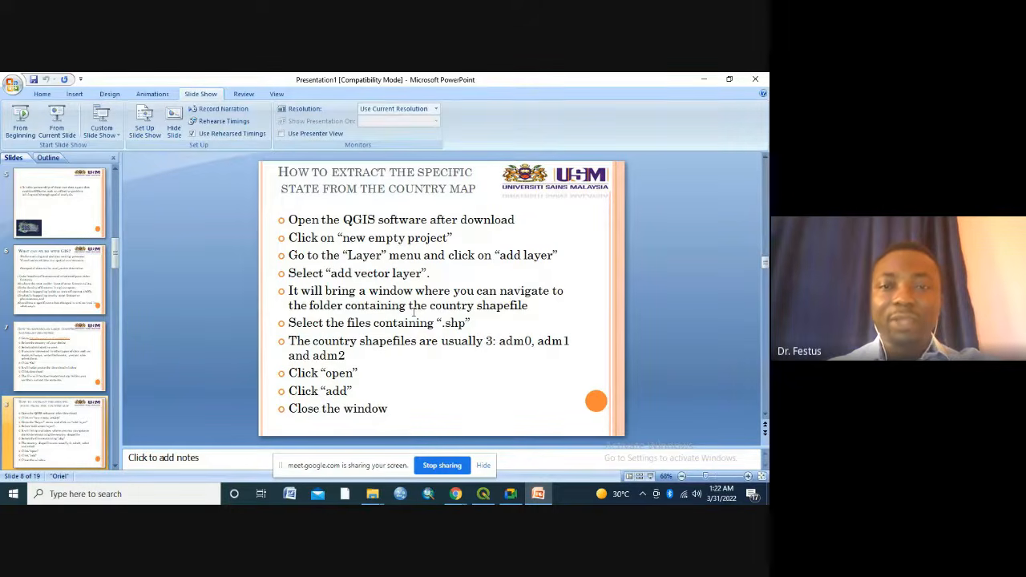
pyautogui.click(483, 496)
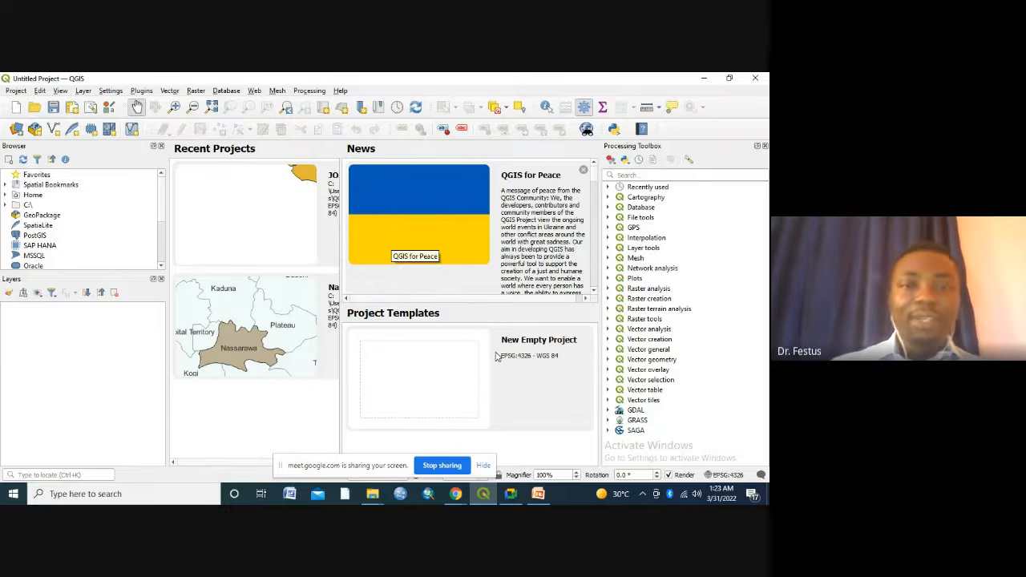
pyautogui.moveTo(530, 497)
pyautogui.click(520, 498)
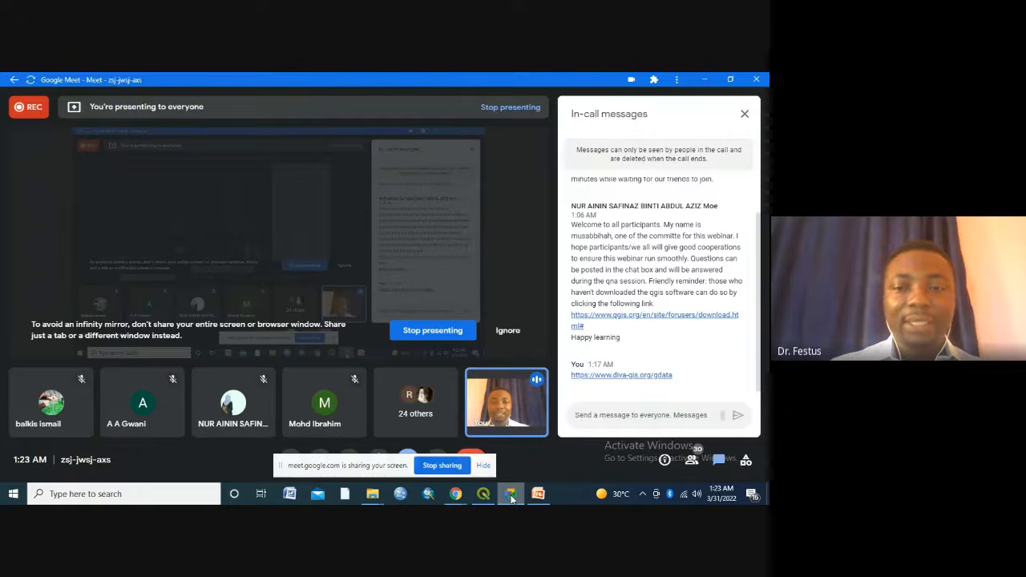
pyautogui.moveTo(489, 497)
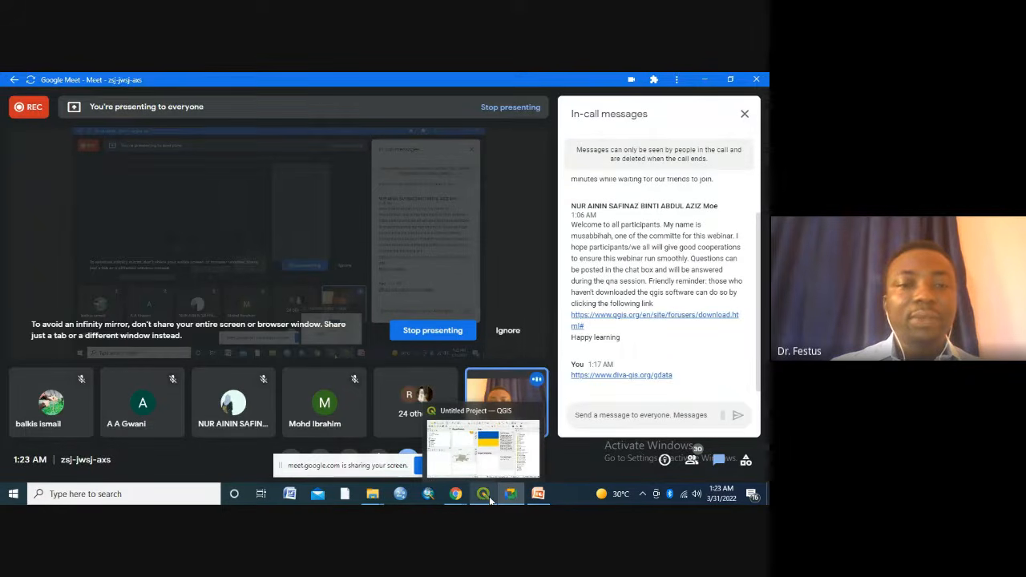
pyautogui.click(484, 493)
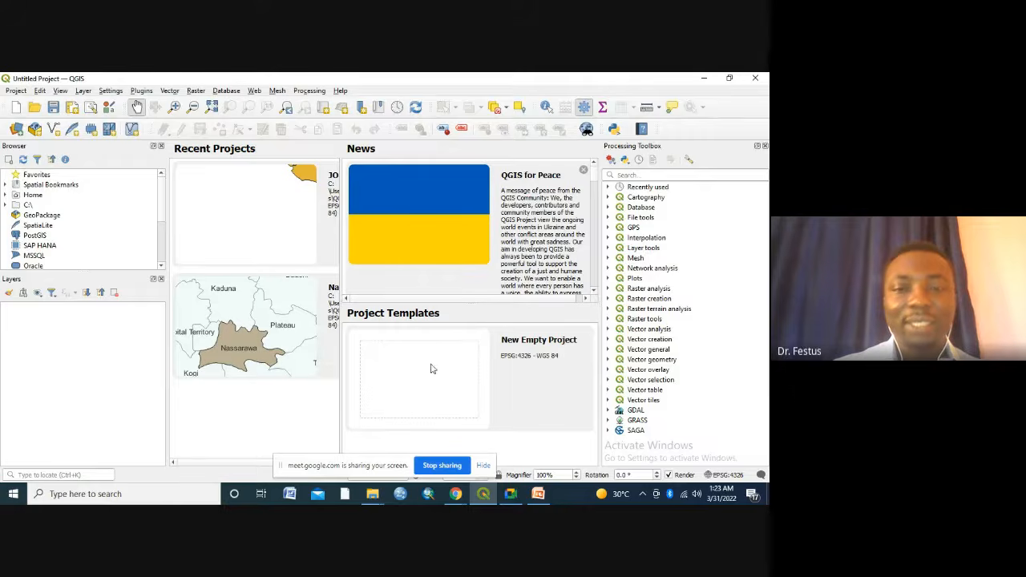
pyautogui.click(392, 373)
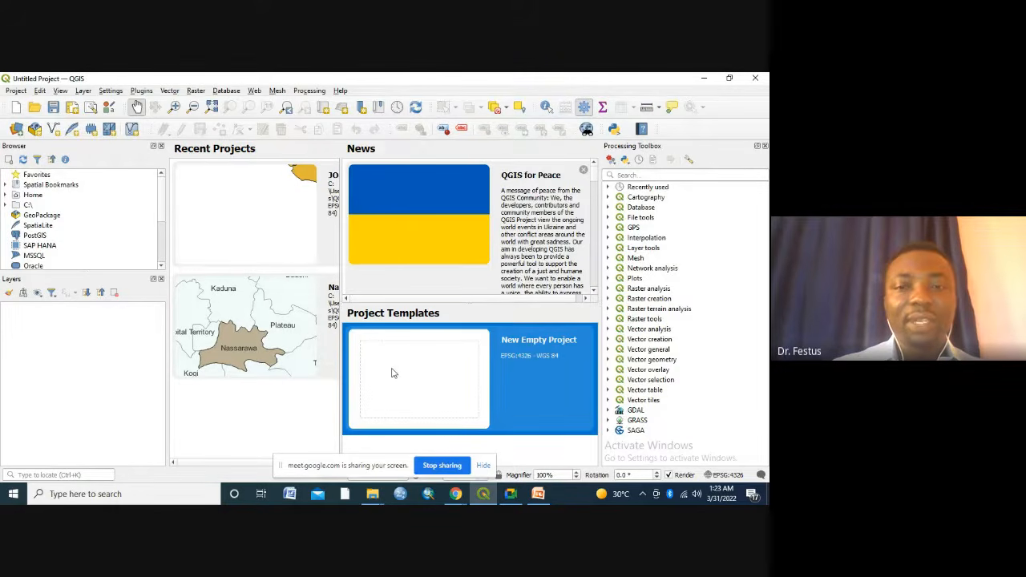
pyautogui.doubleClick(405, 373)
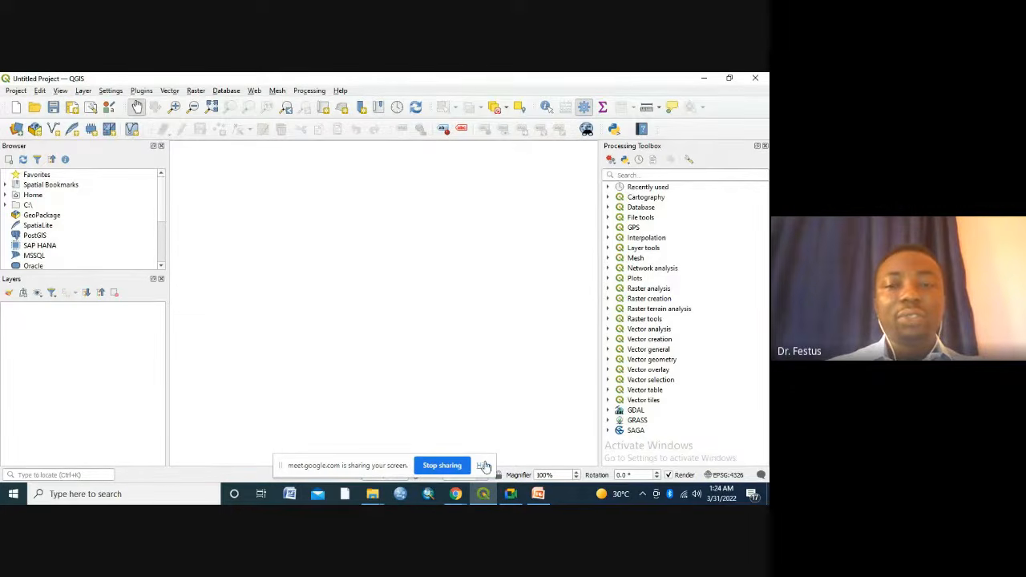
# Switch back to PowerPoint to consult the slide on extracting a state from the country map.
pyautogui.click(538, 493)
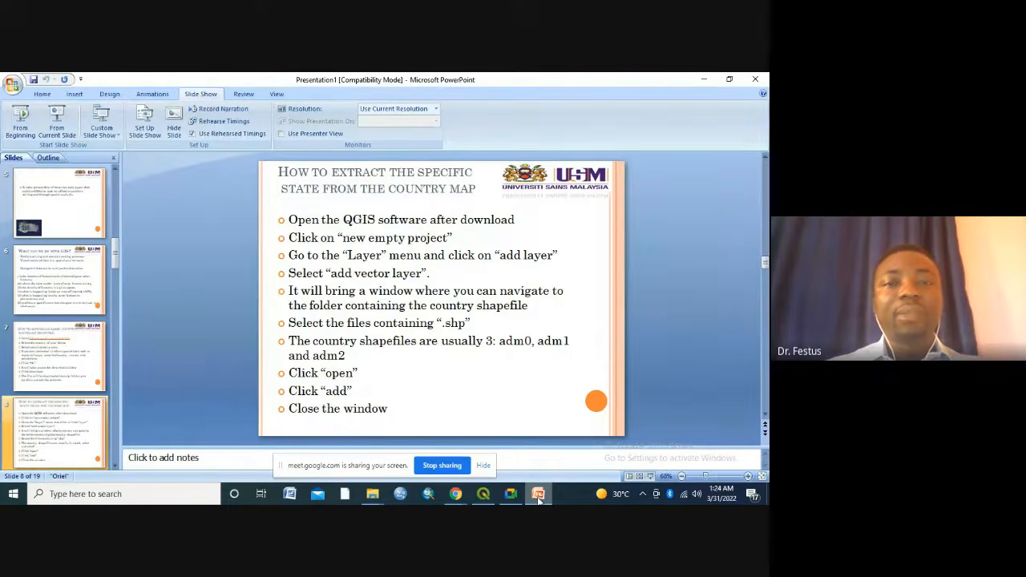
# Switch to QGIS and review the available project, layer, settings, vector and database commands.
pyautogui.click(538, 493)
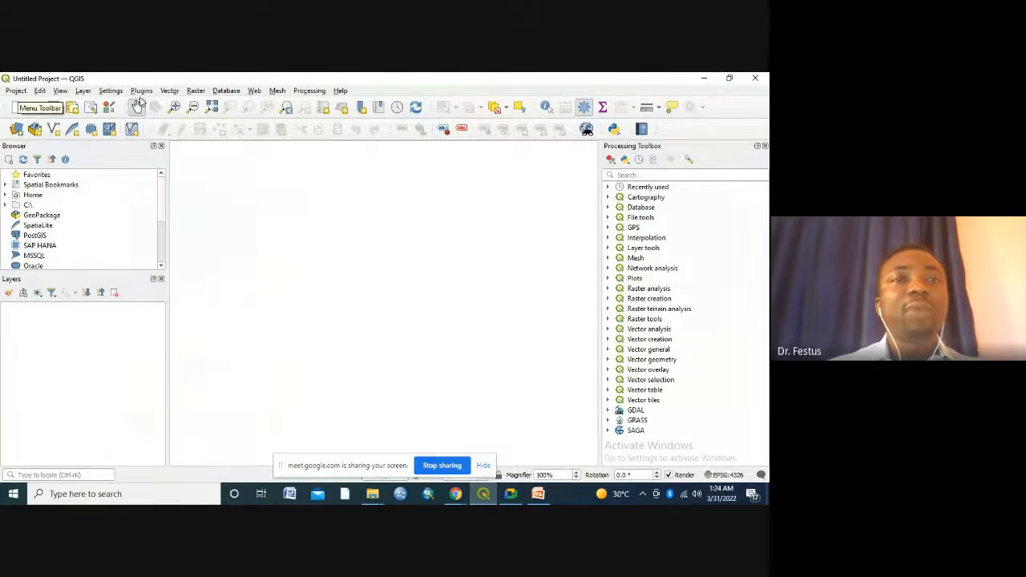
pyautogui.click(17, 91)
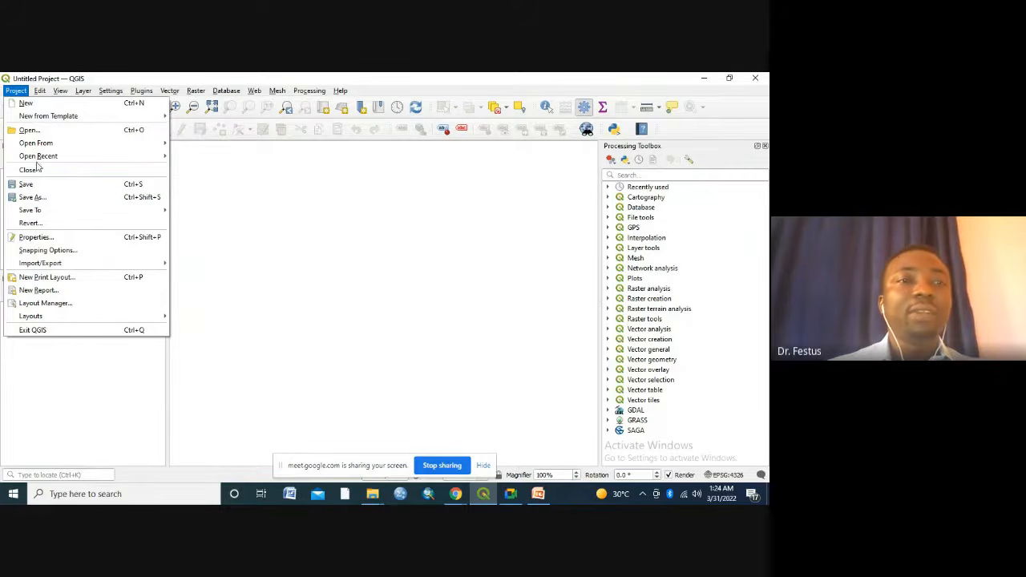
pyautogui.moveTo(42, 146)
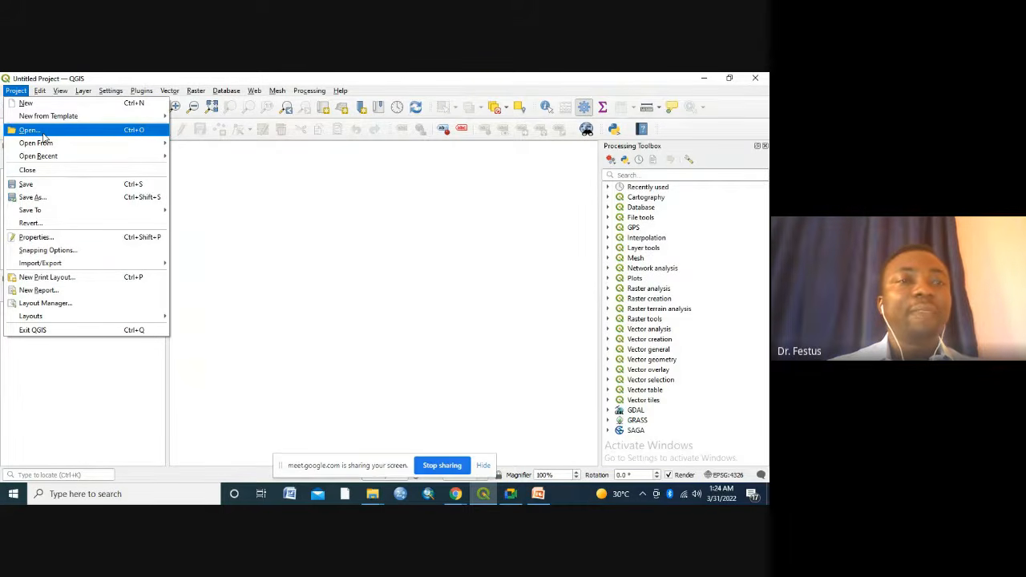
pyautogui.moveTo(45, 266)
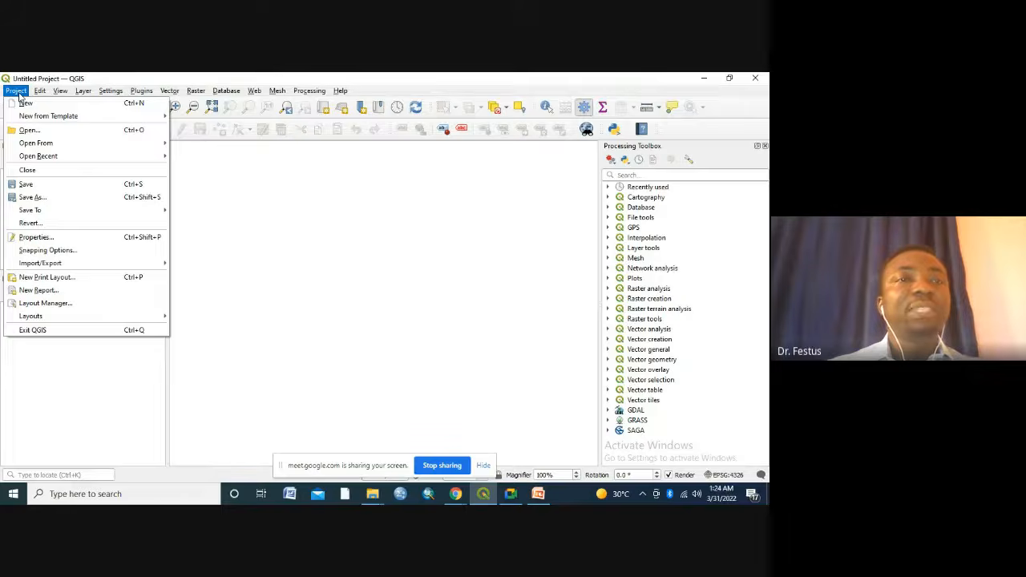
pyautogui.moveTo(39, 95)
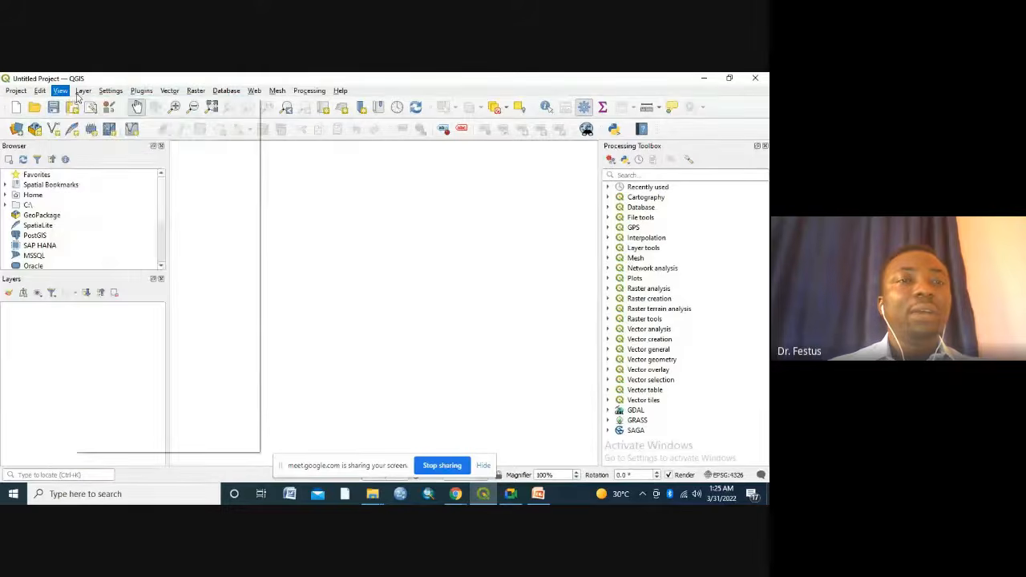
pyautogui.moveTo(103, 94)
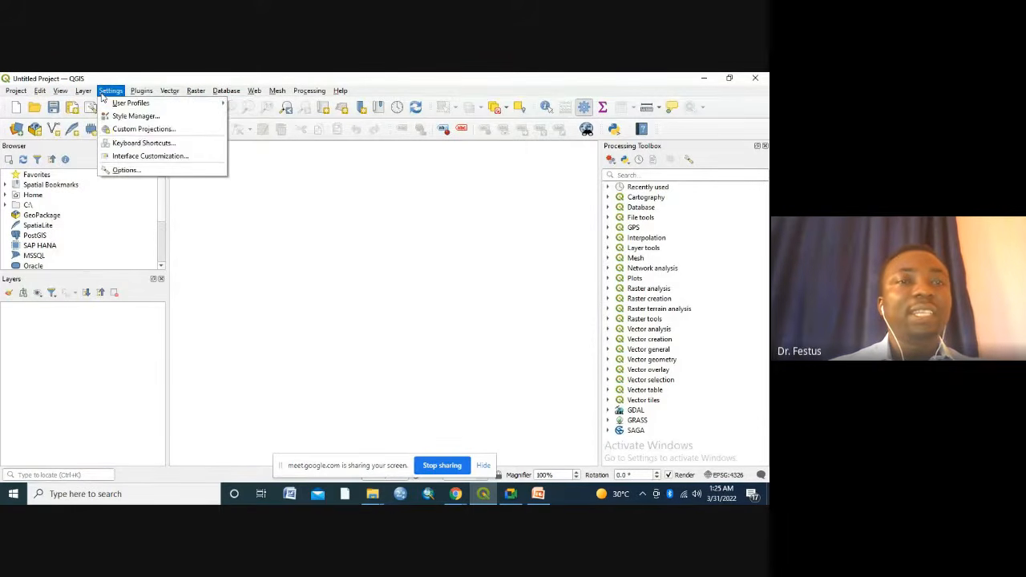
pyautogui.moveTo(171, 96)
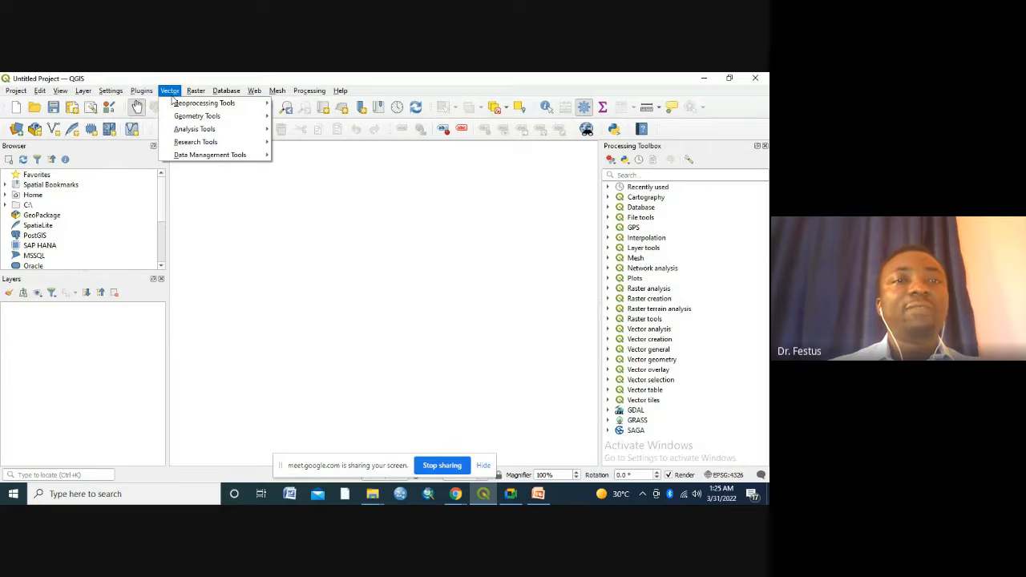
pyautogui.moveTo(226, 95)
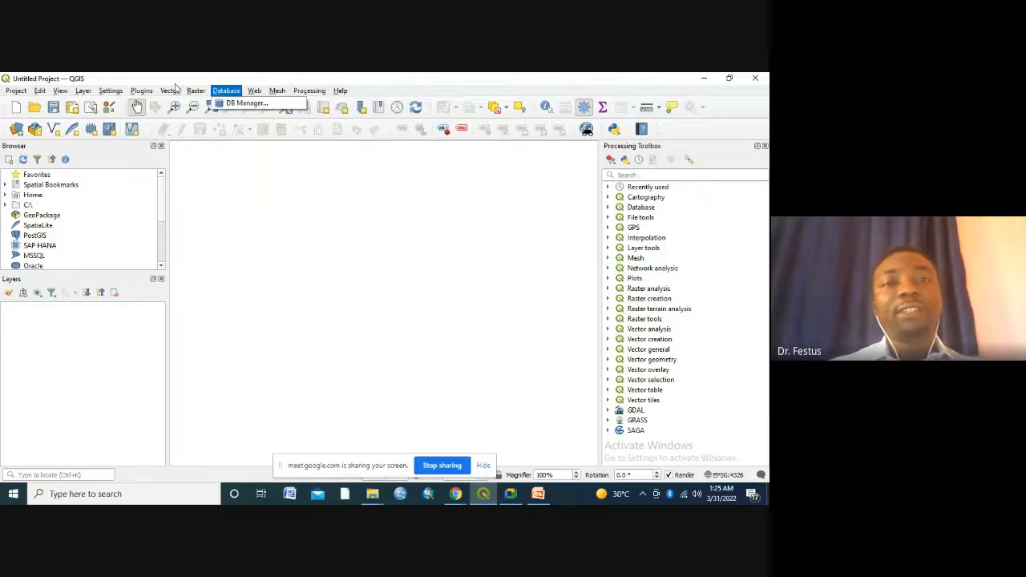
pyautogui.moveTo(349, 93)
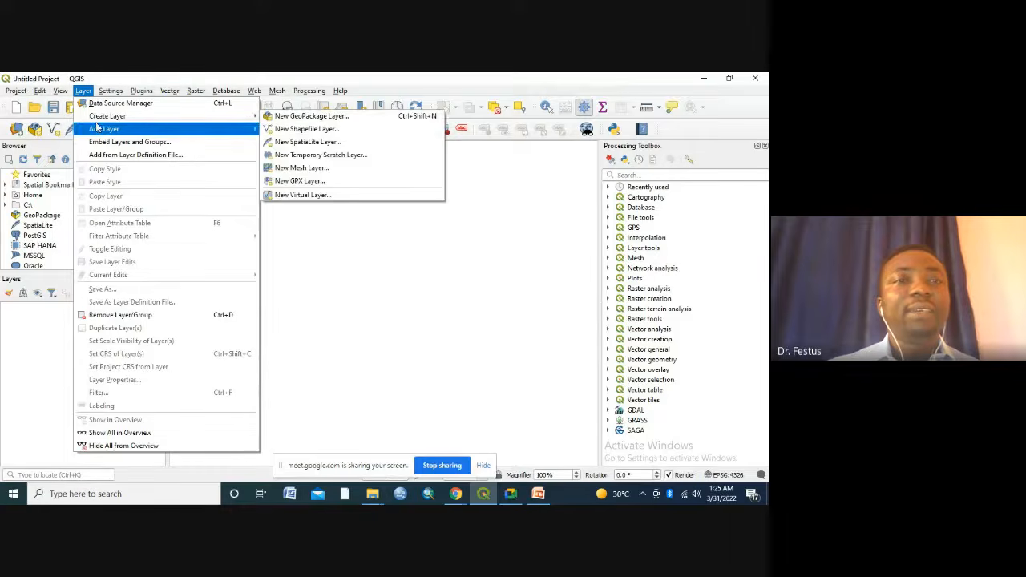
# Start adding a vector layer from a file source and browse for its dataset in the webinar folder.
pyautogui.moveTo(101, 130)
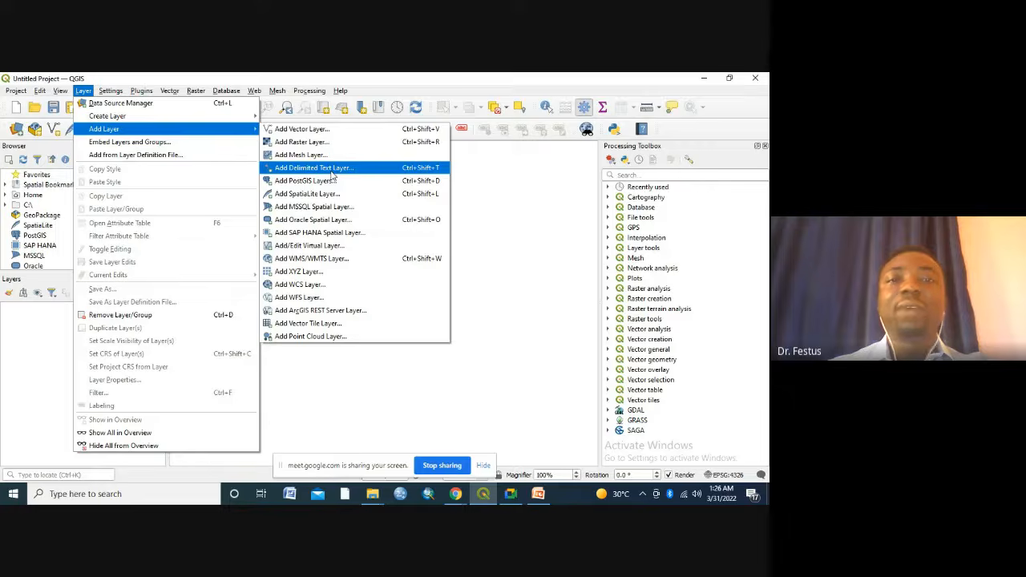
pyautogui.click(298, 133)
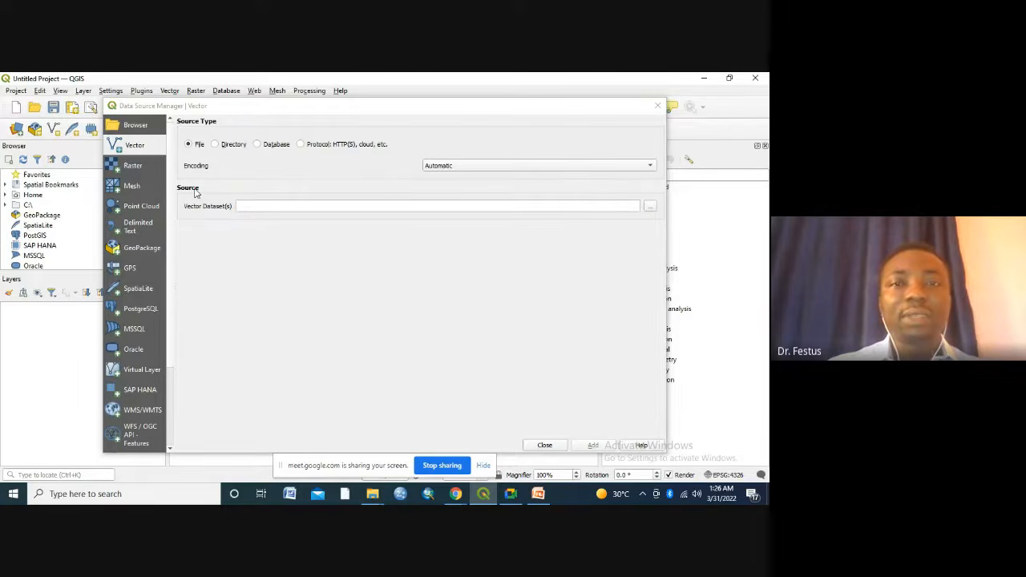
pyautogui.click(649, 207)
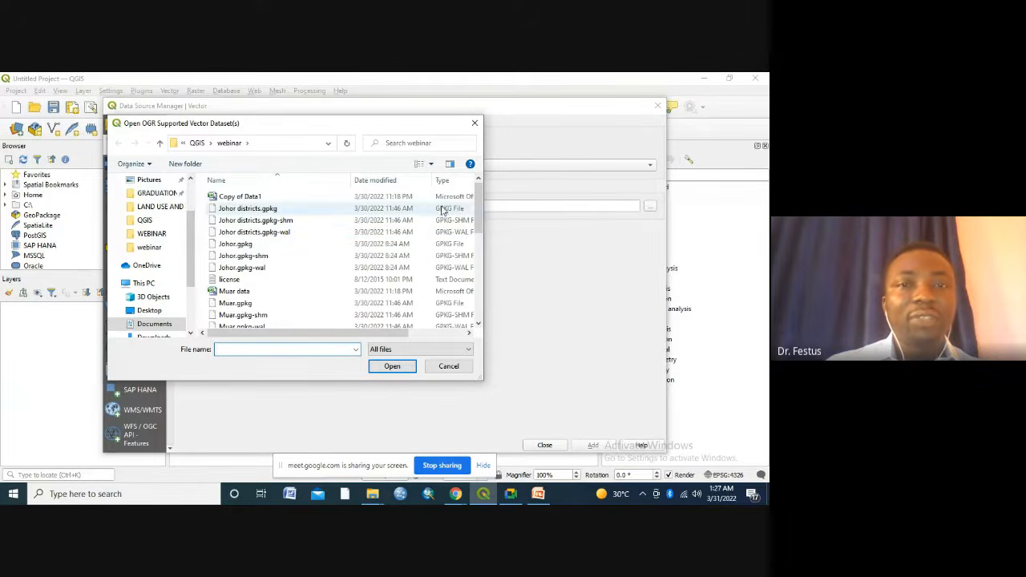
# Examine the MYS_adm0, MYS_adm1 and MYS_adm2 files in the webinar folder to identify the .shp shapefiles.
pyautogui.moveTo(482, 197); pyautogui.dragTo(477, 257)
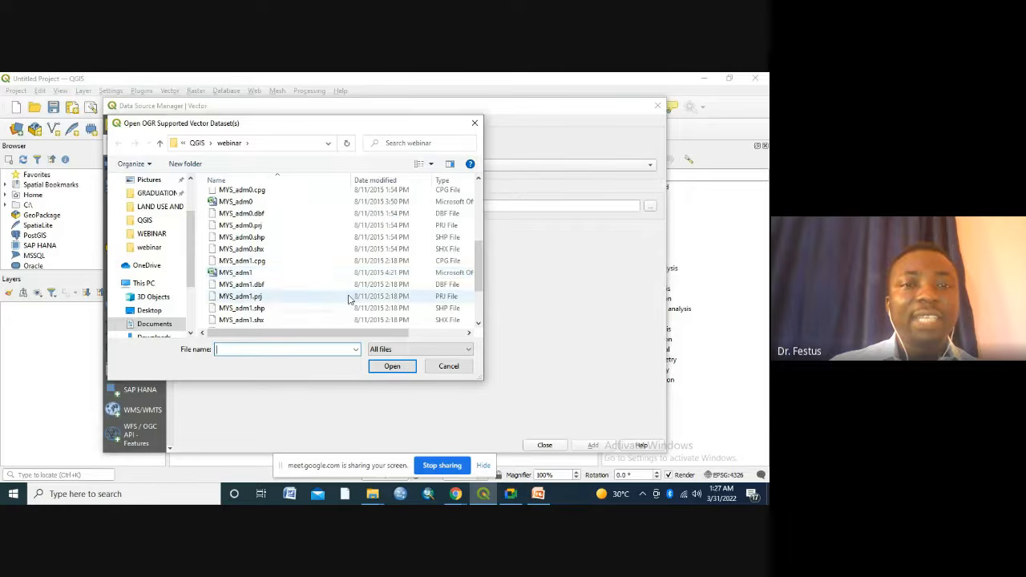
pyautogui.scroll(-2, 477, 266)
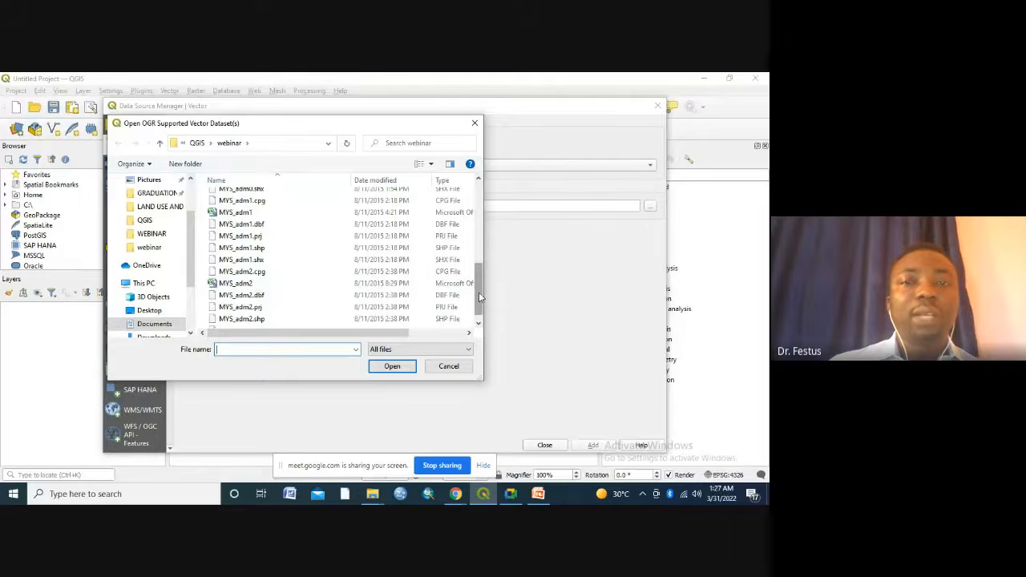
pyautogui.moveTo(479, 292); pyautogui.dragTo(478, 261)
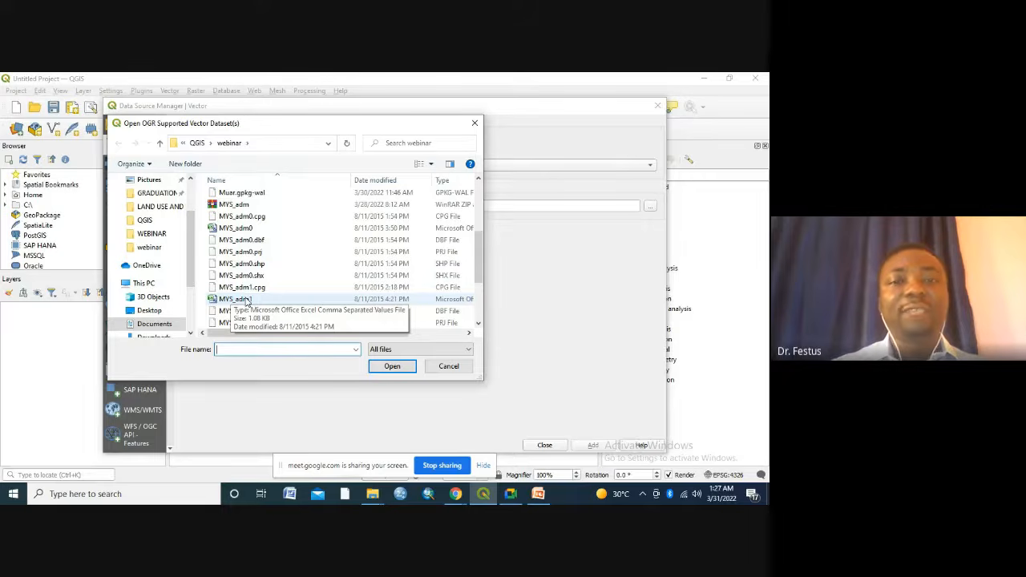
pyautogui.moveTo(477, 263); pyautogui.dragTo(478, 293)
pyautogui.scroll(-2, 234, 275)
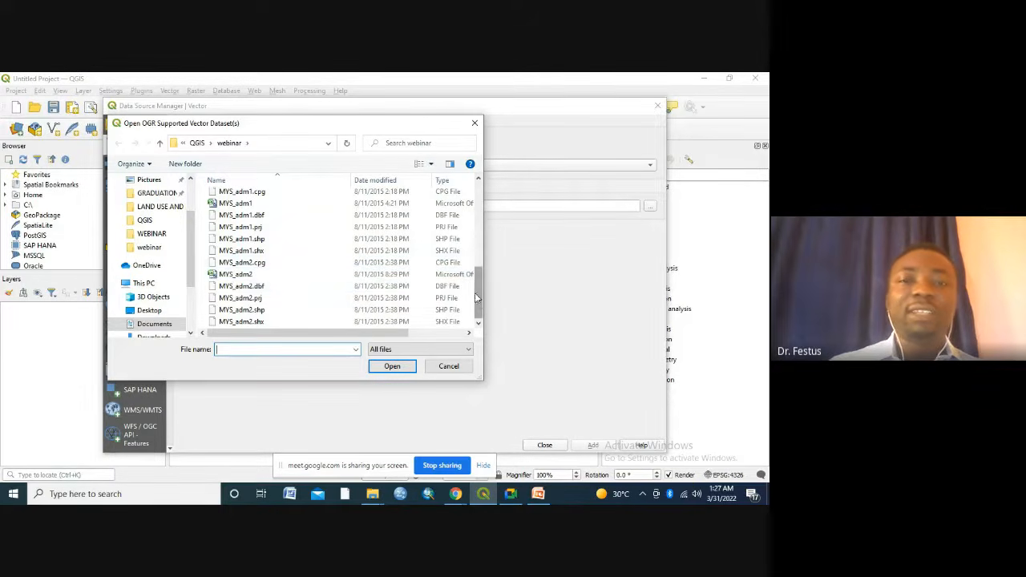
pyautogui.moveTo(478, 307); pyautogui.dragTo(480, 289)
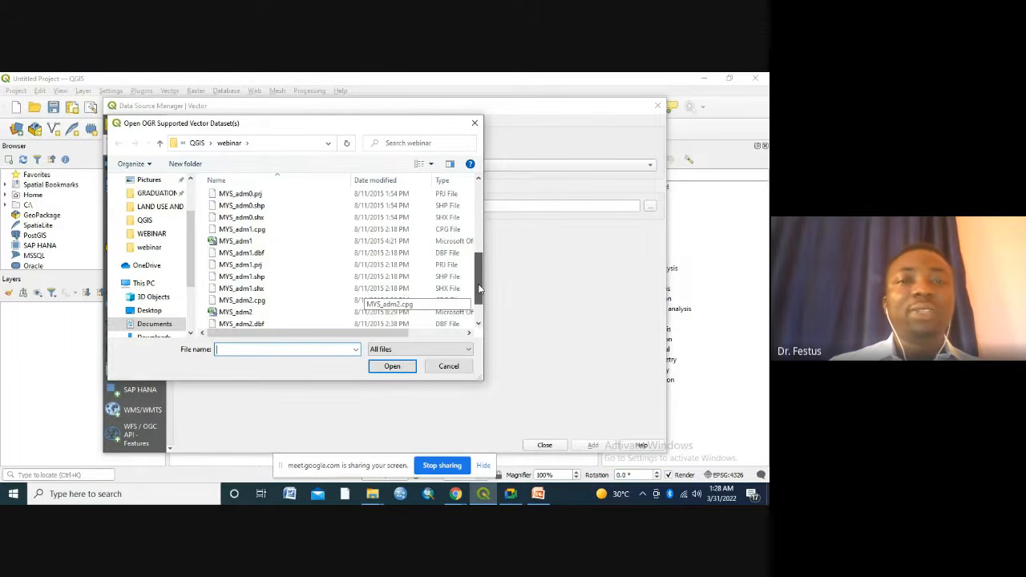
pyautogui.moveTo(478, 289); pyautogui.dragTo(478, 272)
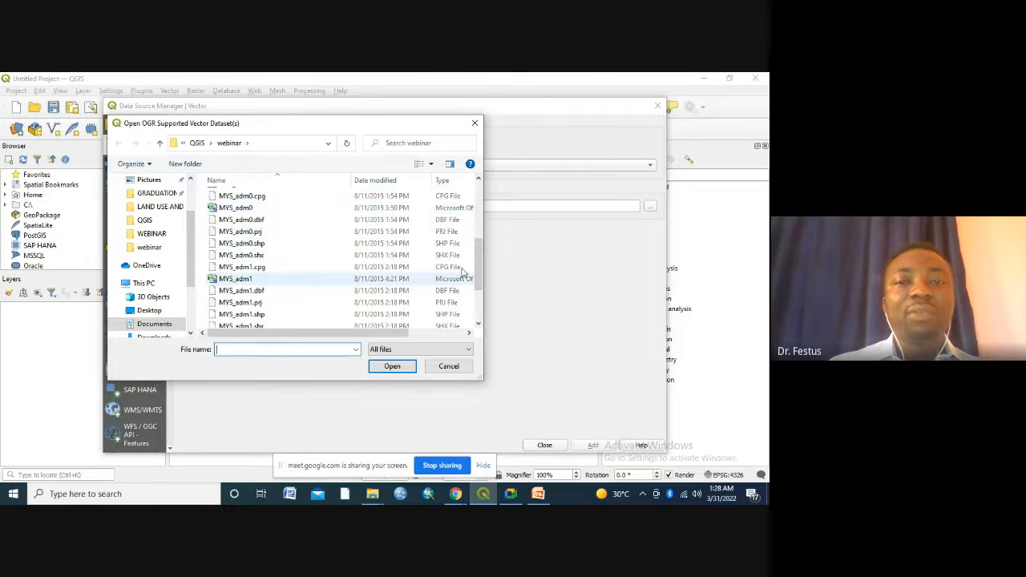
pyautogui.scroll(-2, 477, 259)
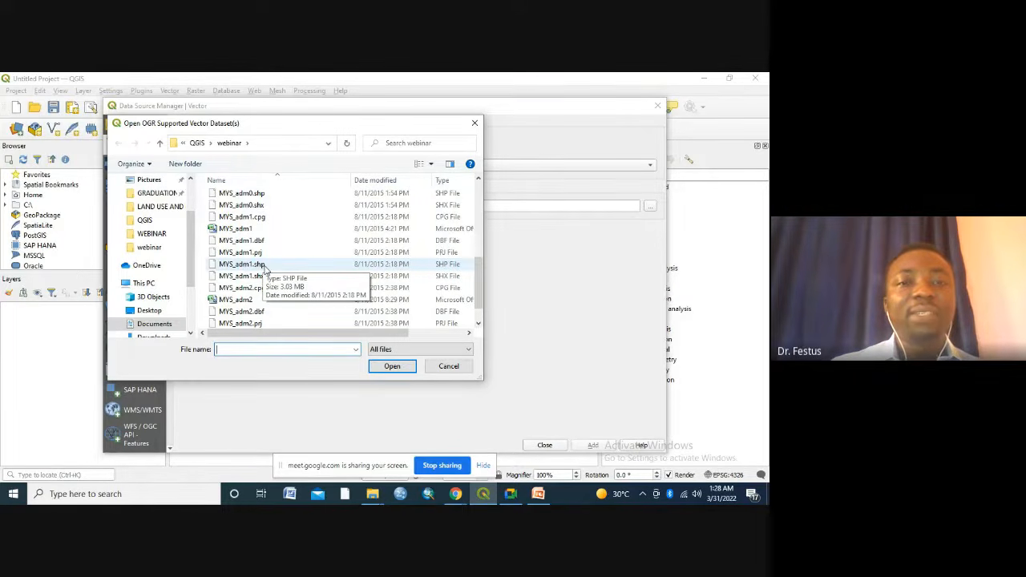
# Load MYS_adm1.shp and MYS_adm2.shp together as vector layers and close the data source dialog.
pyautogui.click(262, 266)
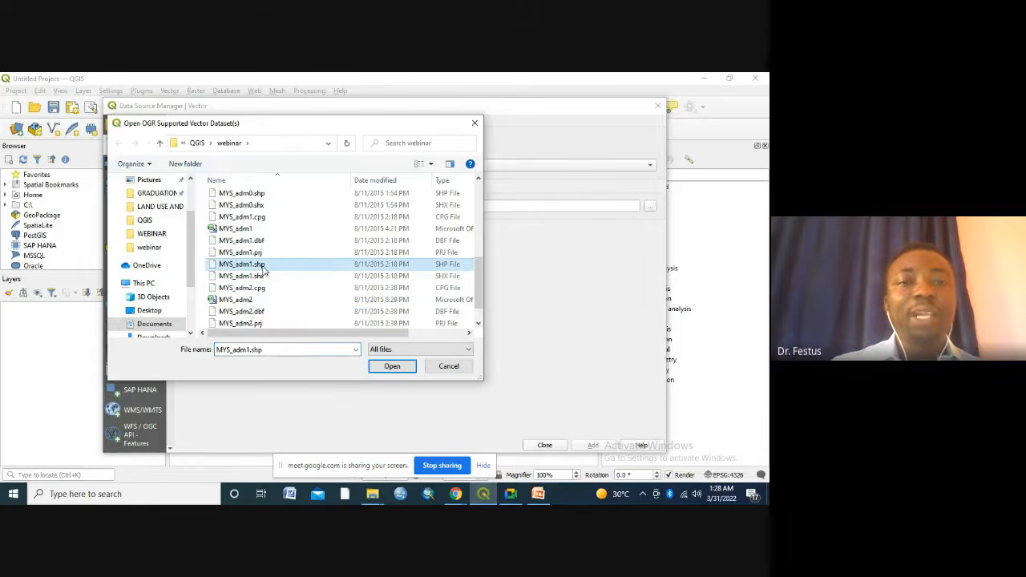
pyautogui.scroll(-1, 473, 295)
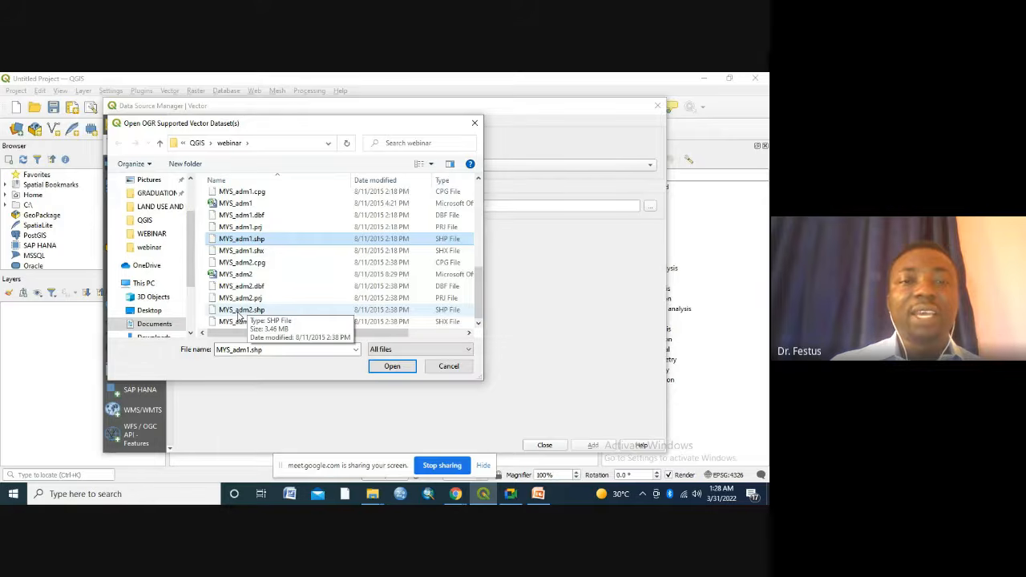
pyautogui.keyDown('ctrl'); pyautogui.click(238, 313); pyautogui.keyUp('ctrl')
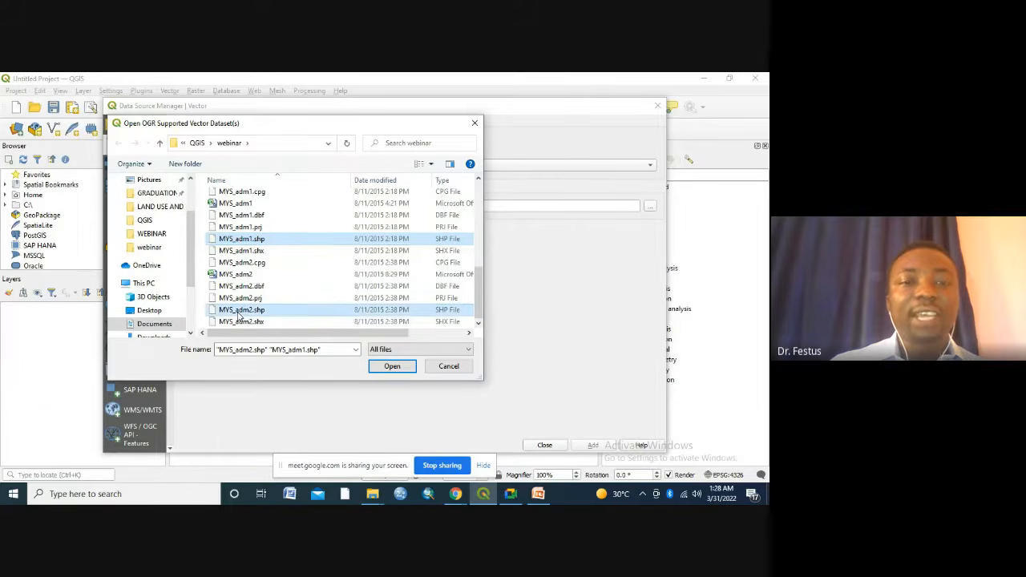
pyautogui.click(392, 367)
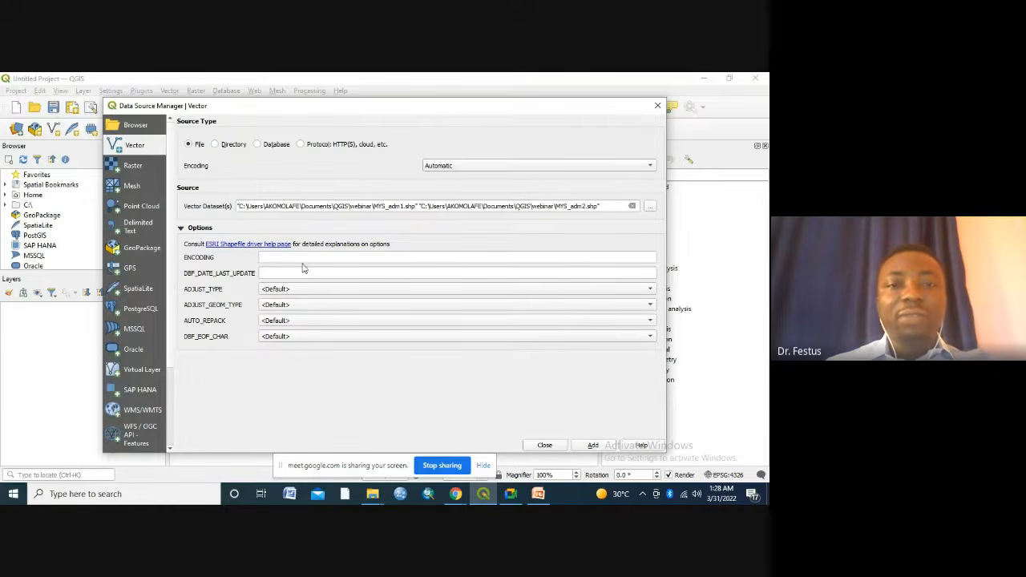
pyautogui.click(593, 446)
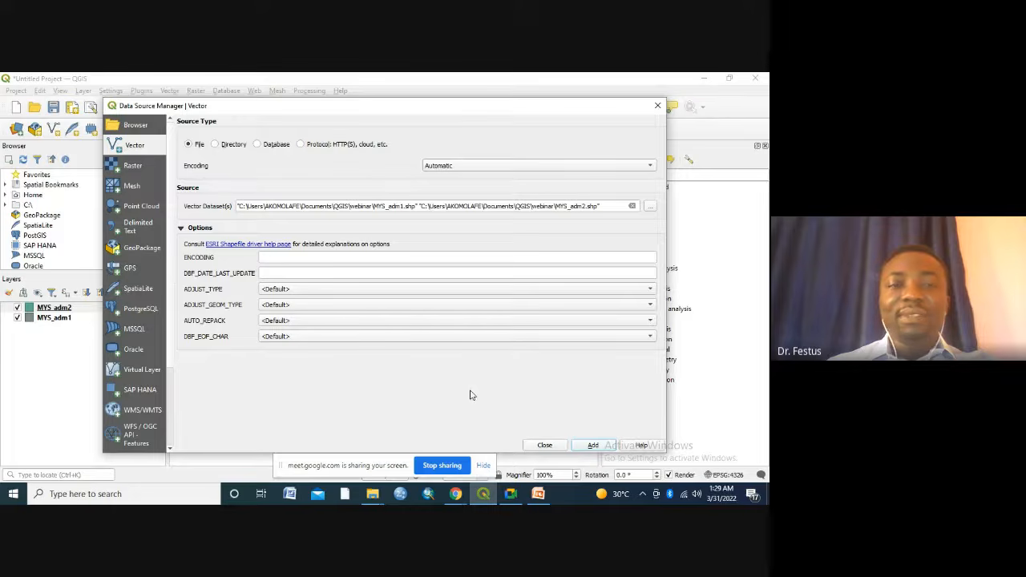
pyautogui.click(545, 446)
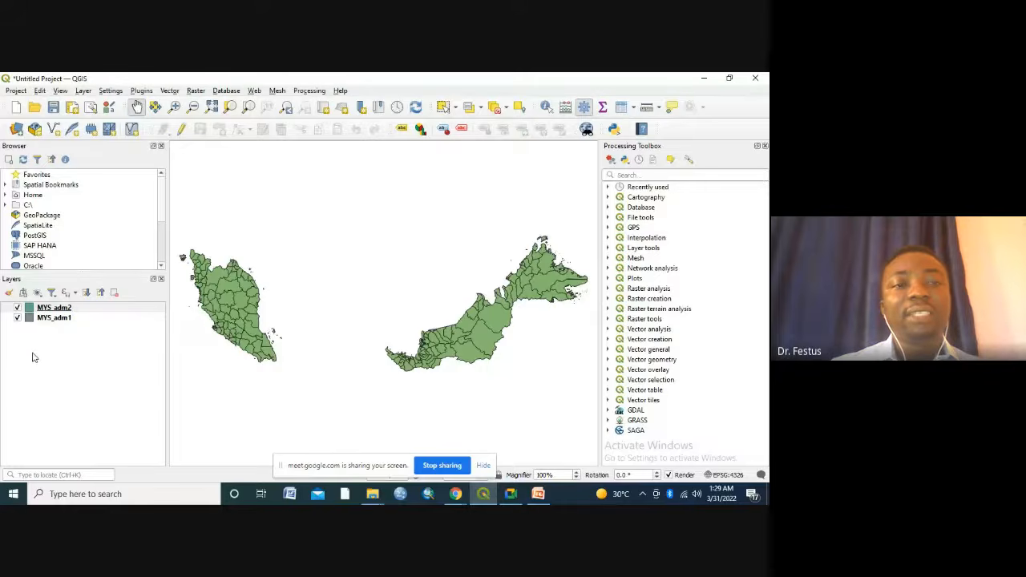
# Compare the MYS_adm1 and MYS_adm2 boundaries by toggling layer visibility, leaving only MYS_adm1 shown.
pyautogui.click(23, 310)
pyautogui.press('space')
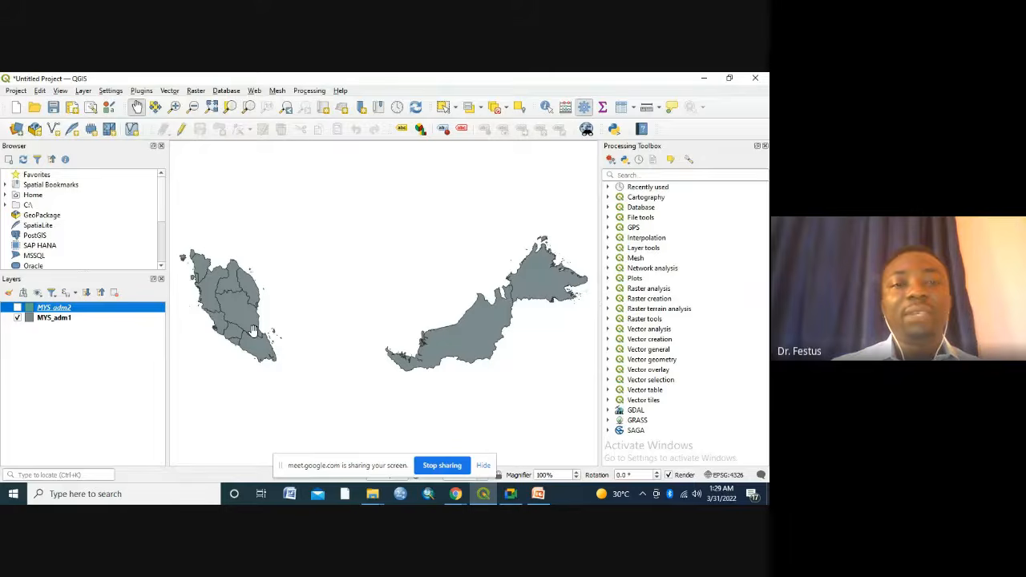
pyautogui.click(17, 307)
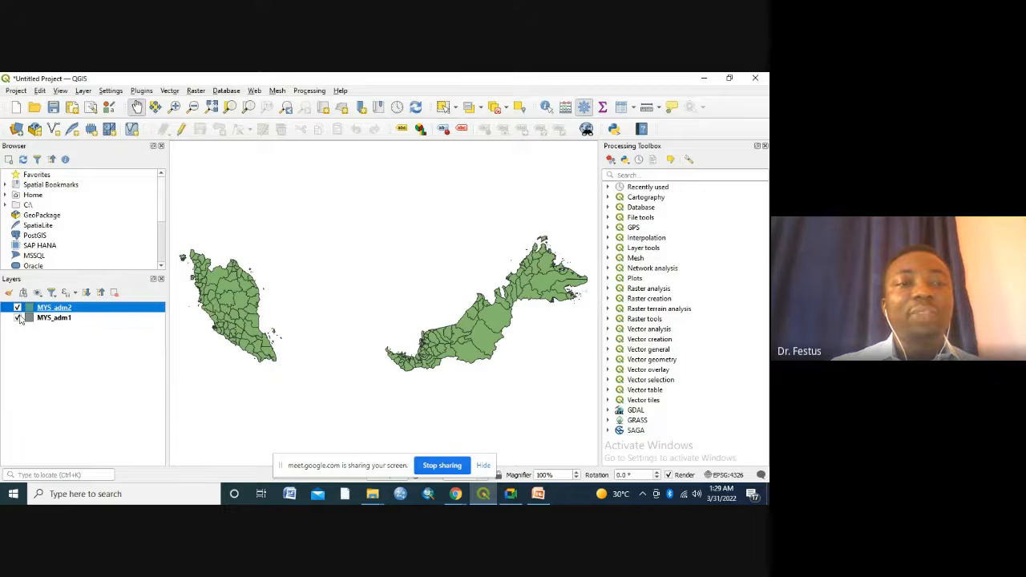
pyautogui.click(18, 318)
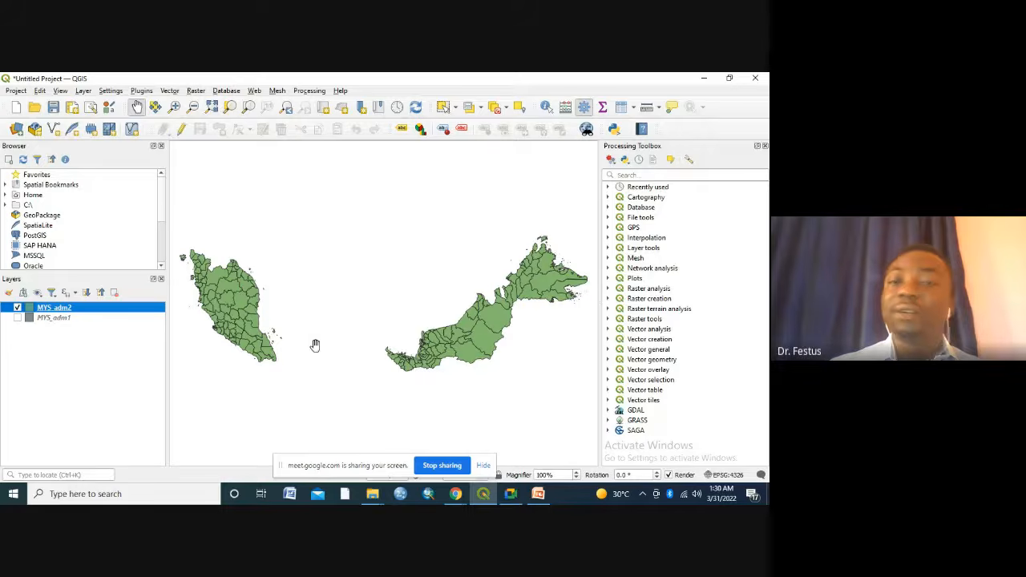
pyautogui.click(90, 345)
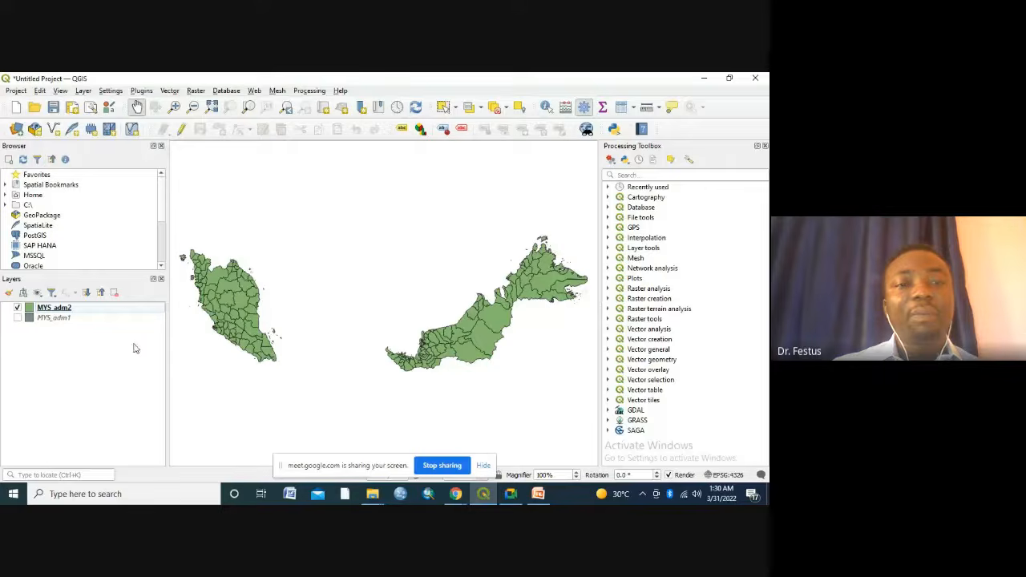
pyautogui.click(18, 319)
pyautogui.click(17, 308)
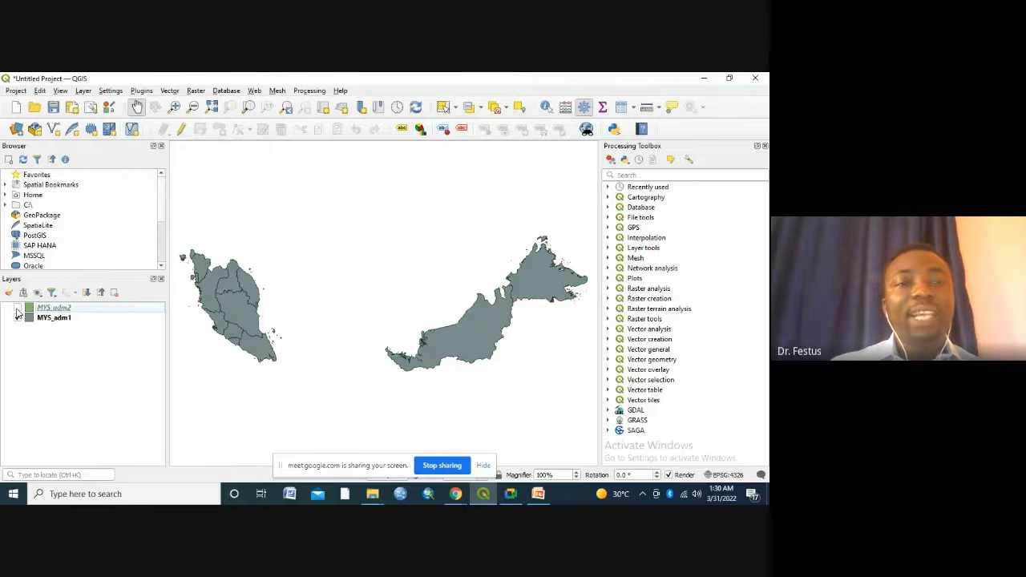
# Switch to PowerPoint and consult slide 9 on labelling, selecting and exporting a state from adm1.
pyautogui.click(538, 494)
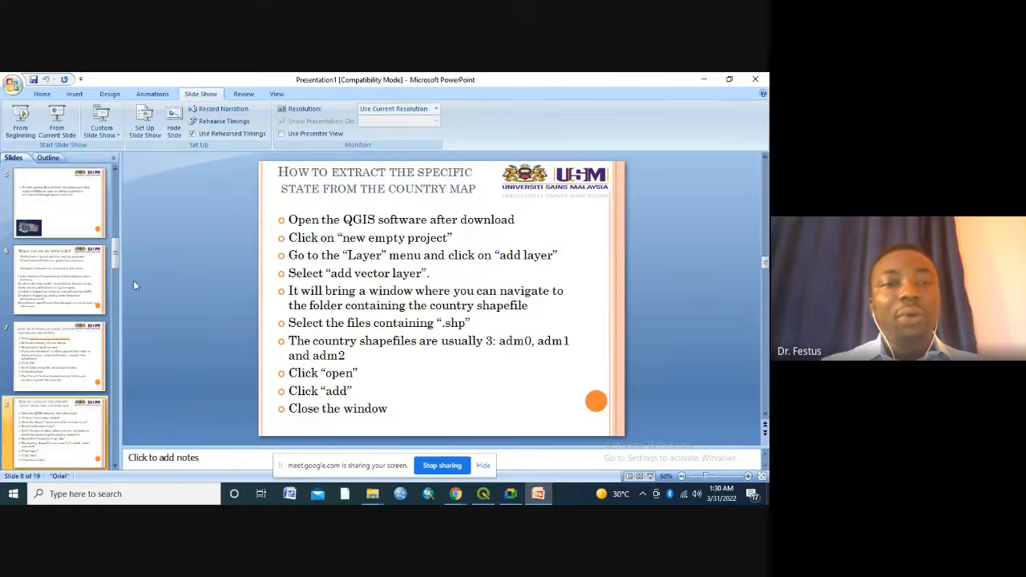
pyautogui.click(117, 467)
pyautogui.click(69, 434)
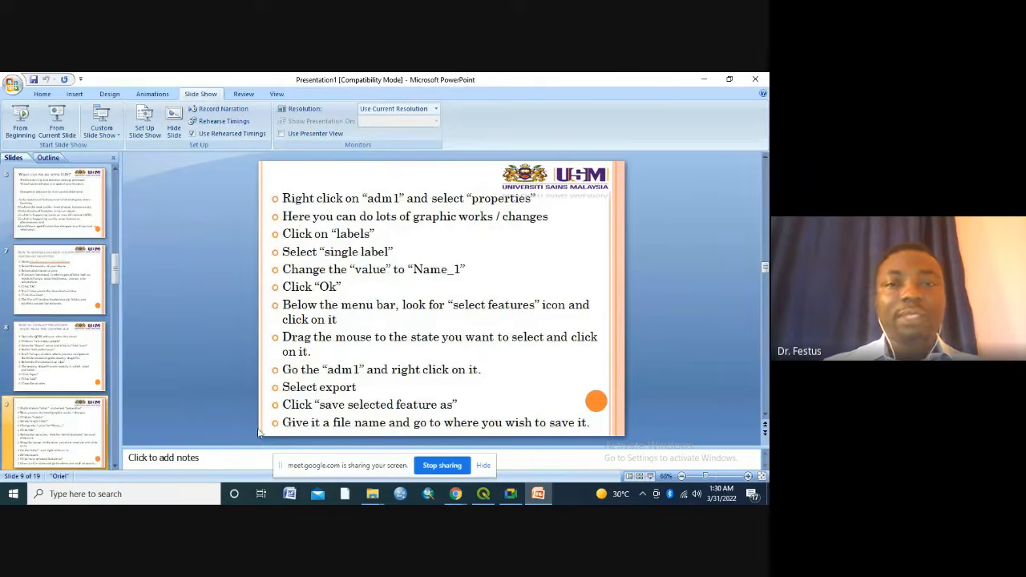
# Switch to QGIS and set up single labels for the MYS_adm1 layer using NAME_1 as the label value.
pyautogui.click(483, 494)
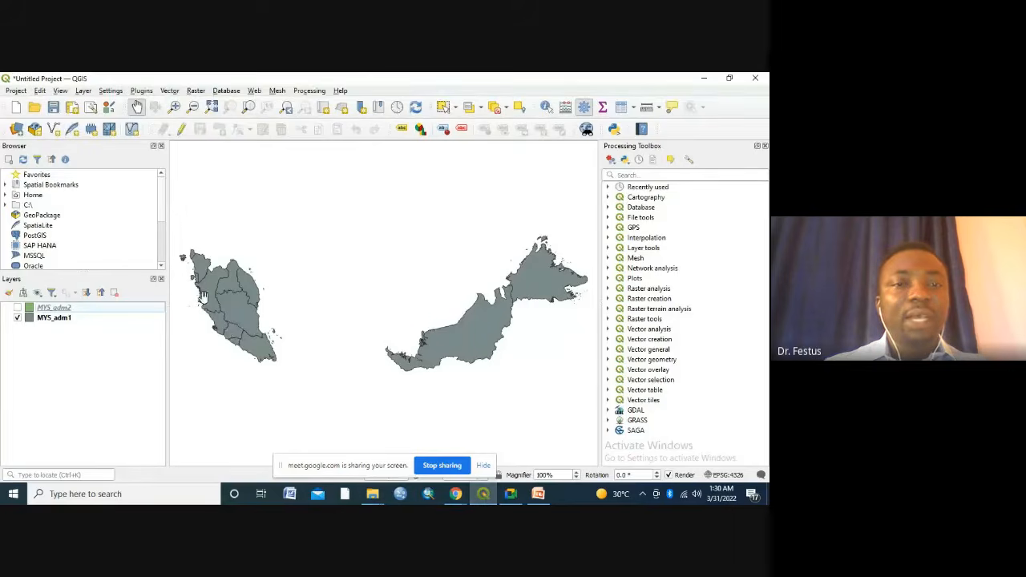
pyautogui.rightClick(61, 323)
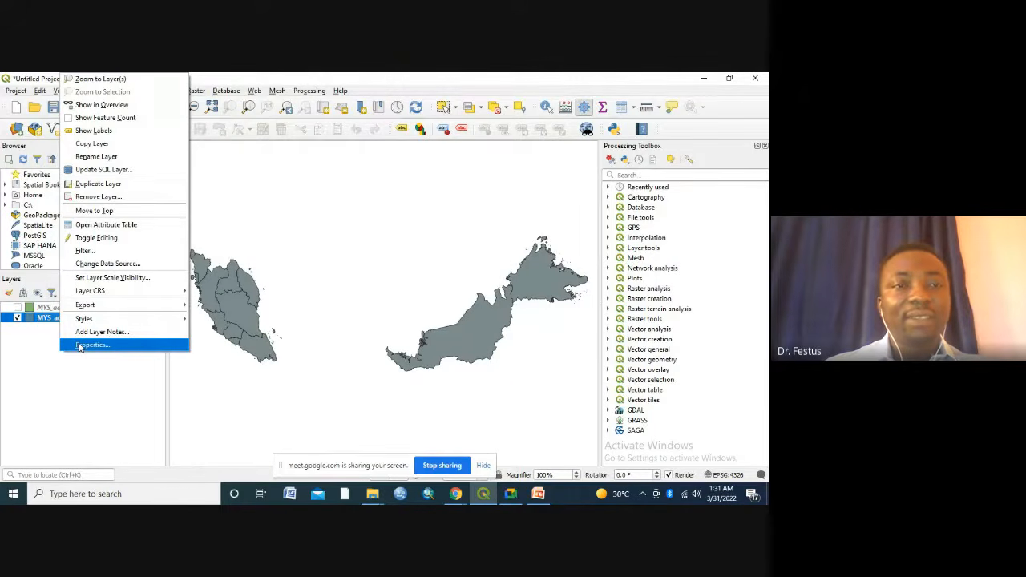
pyautogui.click(79, 345)
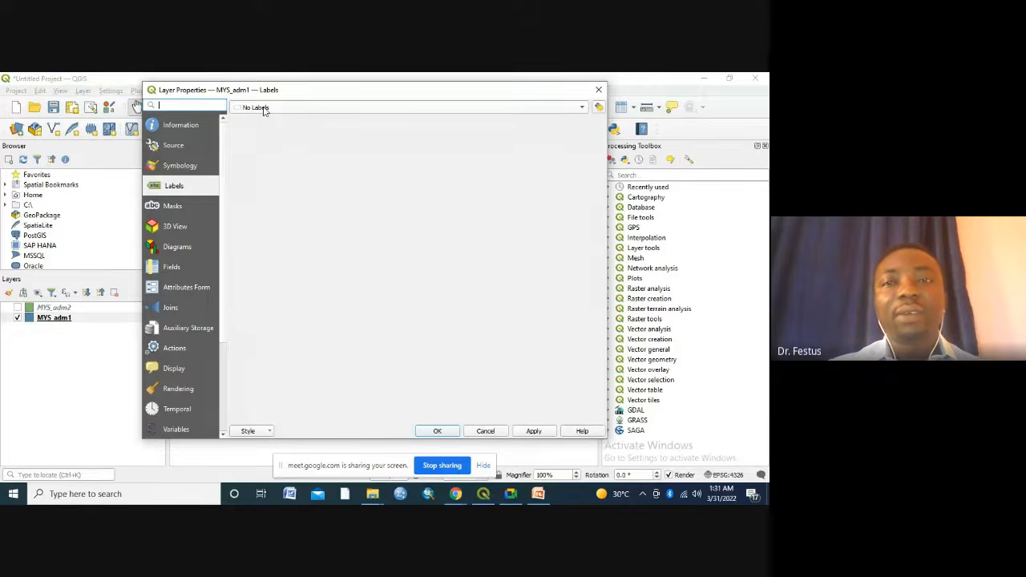
pyautogui.click(582, 106)
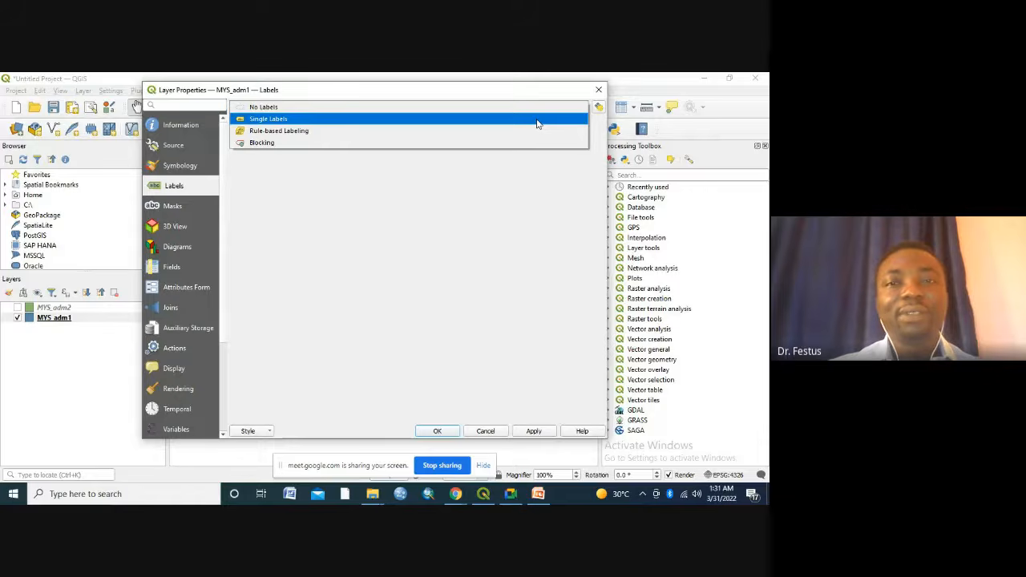
pyautogui.press('Escape')
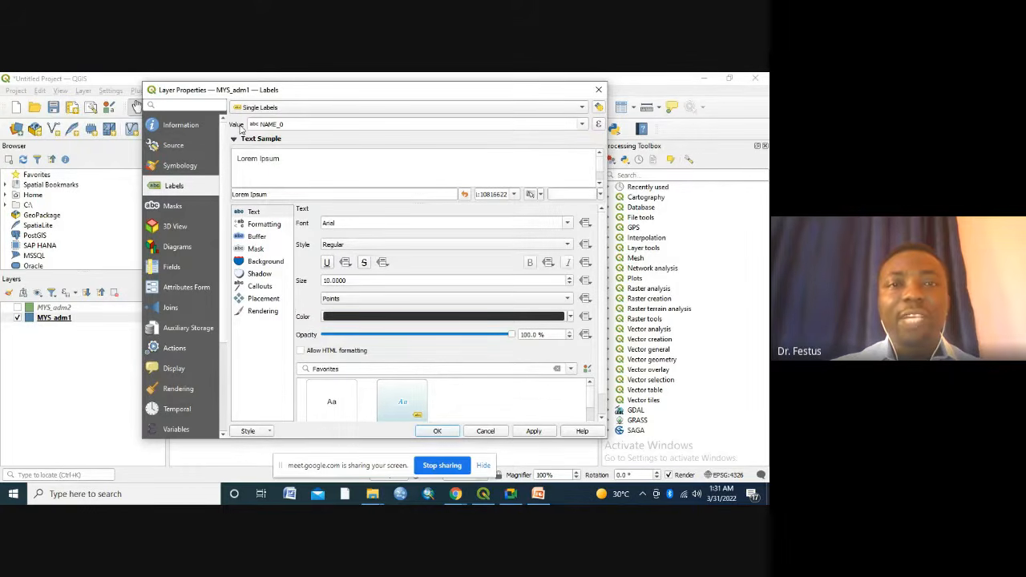
pyautogui.click(583, 125)
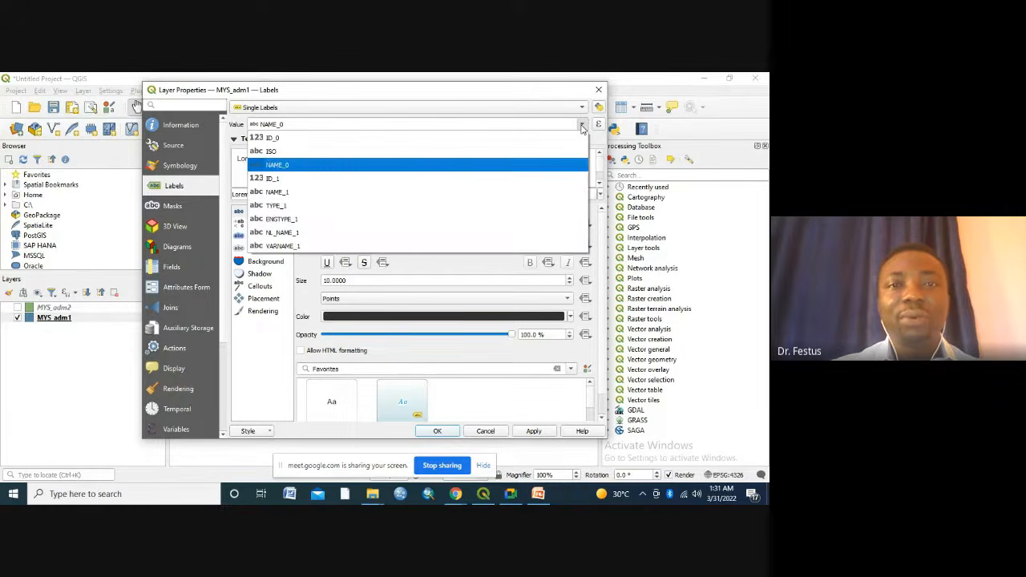
pyautogui.click(307, 194)
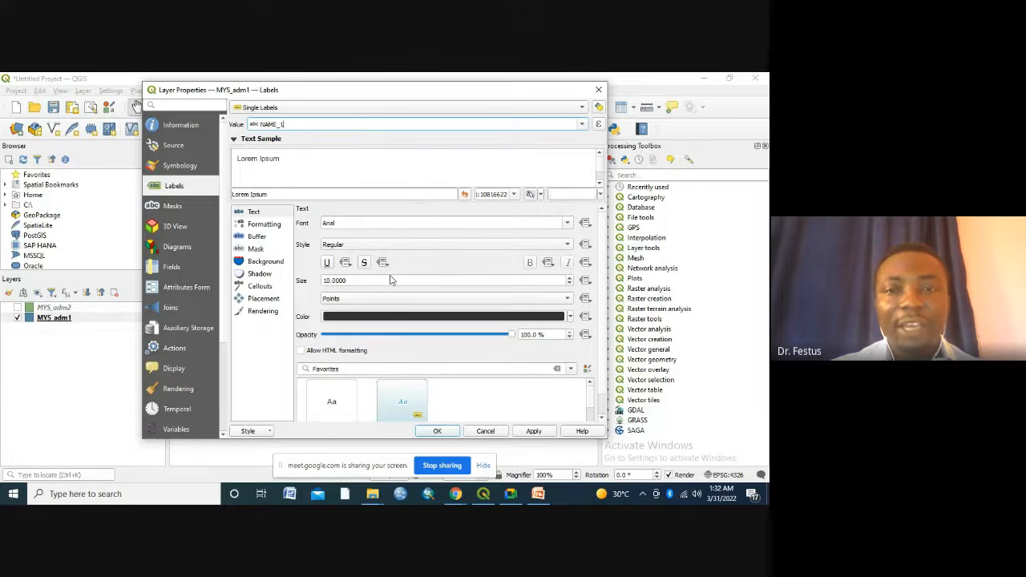
pyautogui.click(568, 224)
pyautogui.click(570, 229)
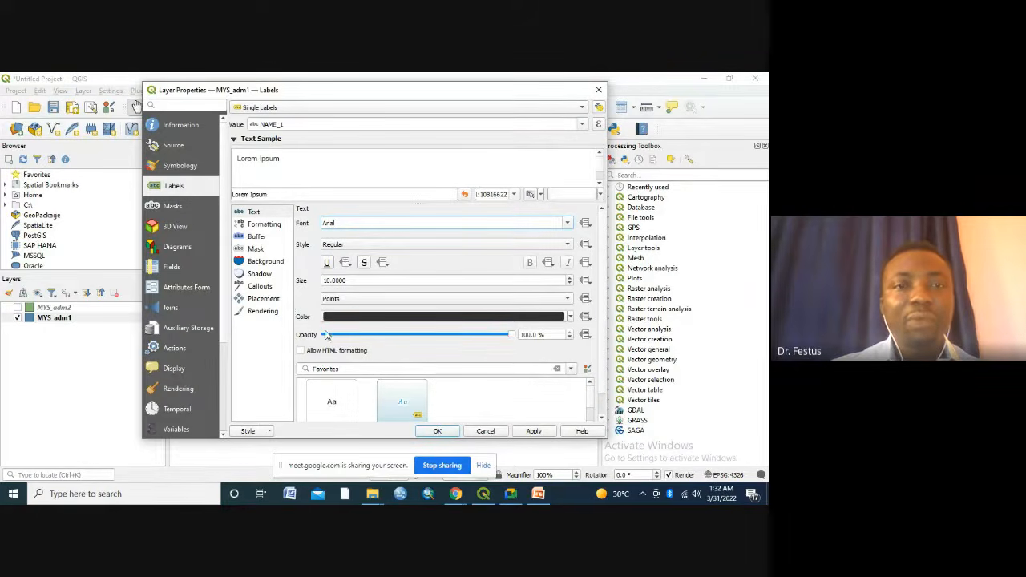
# Change the MYS_adm1 simple fill to the pale blue recent color and apply the layer properties.
pyautogui.click(183, 166)
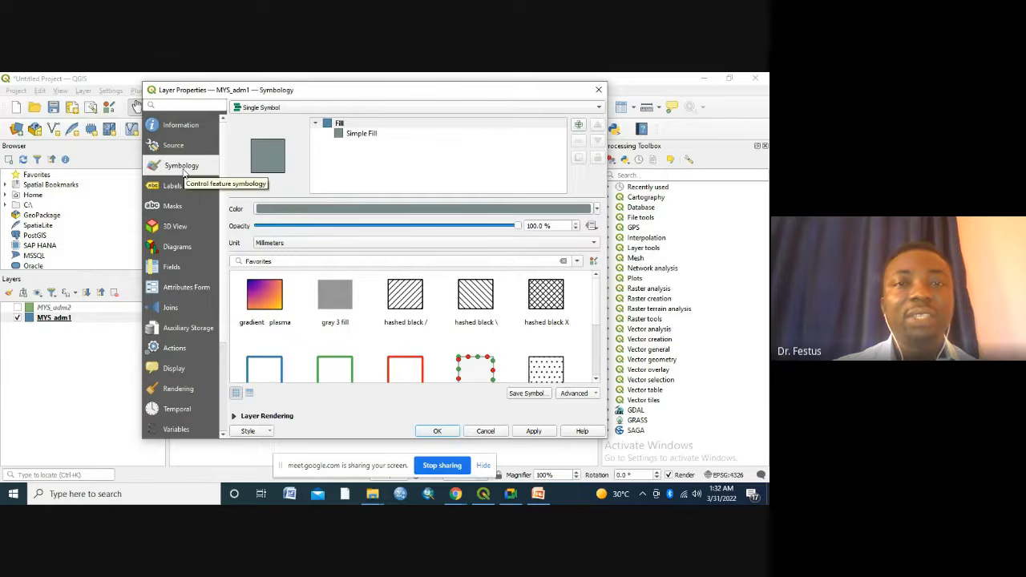
pyautogui.click(340, 137)
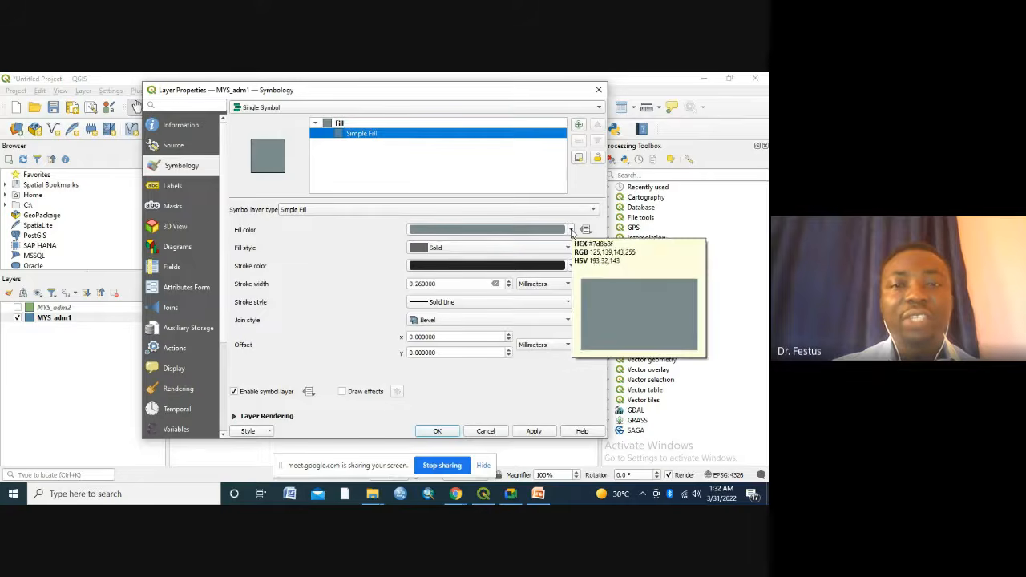
pyautogui.click(571, 230)
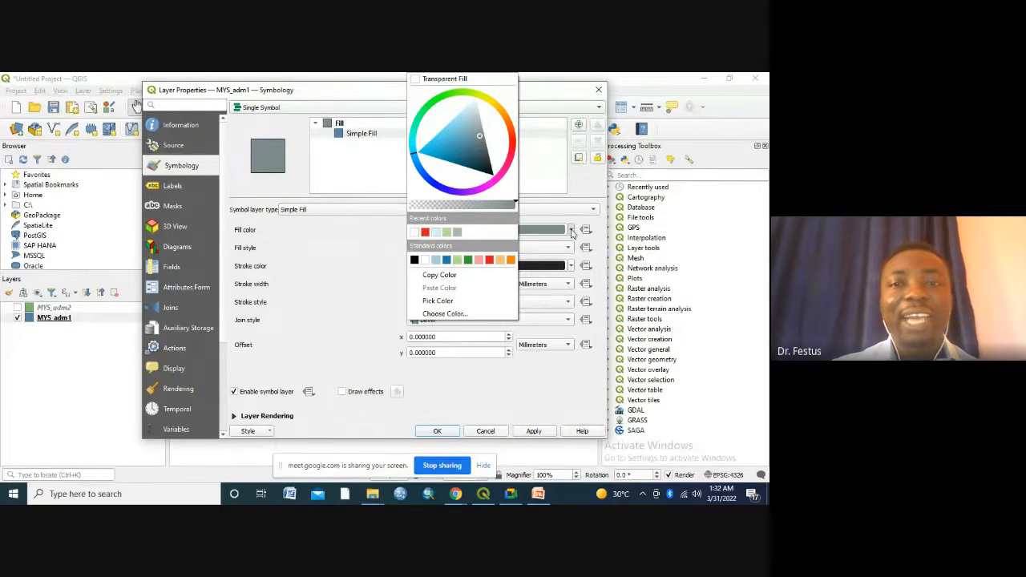
pyautogui.click(436, 233)
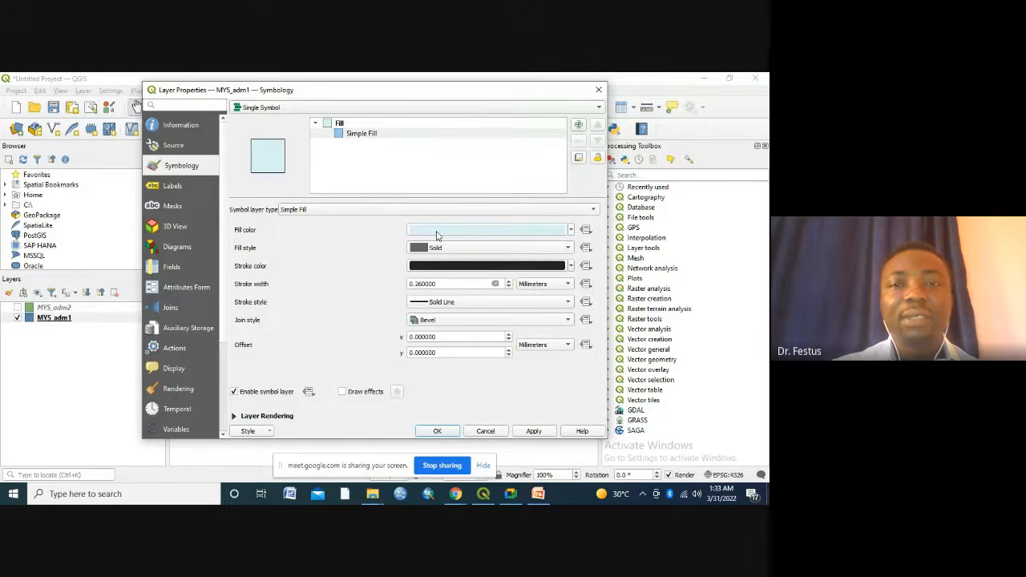
pyautogui.click(437, 432)
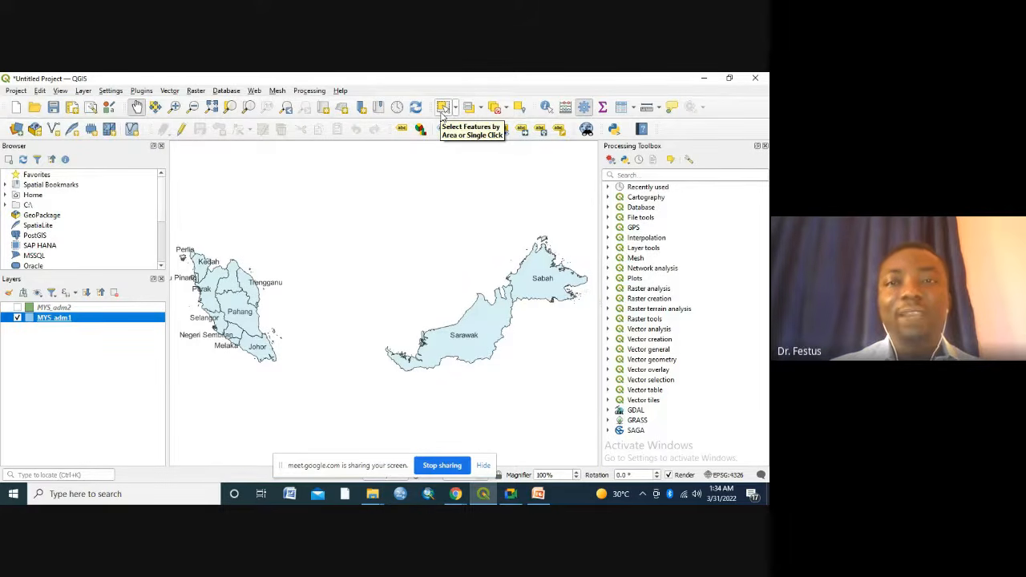
# Select the Johor polygon in MYS_adm1 and start exporting only the selected feature.
pyautogui.click(443, 110)
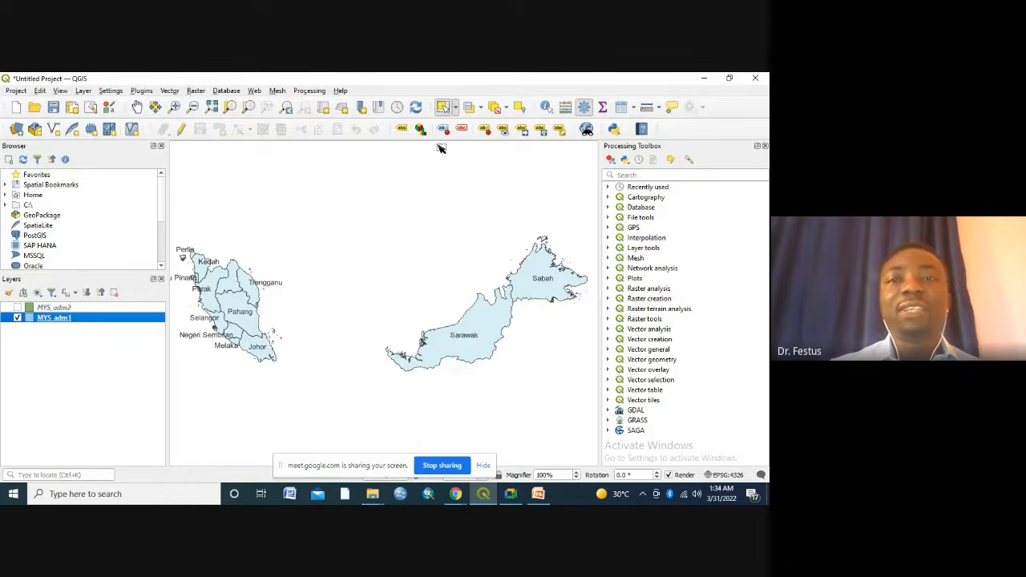
pyautogui.click(258, 347)
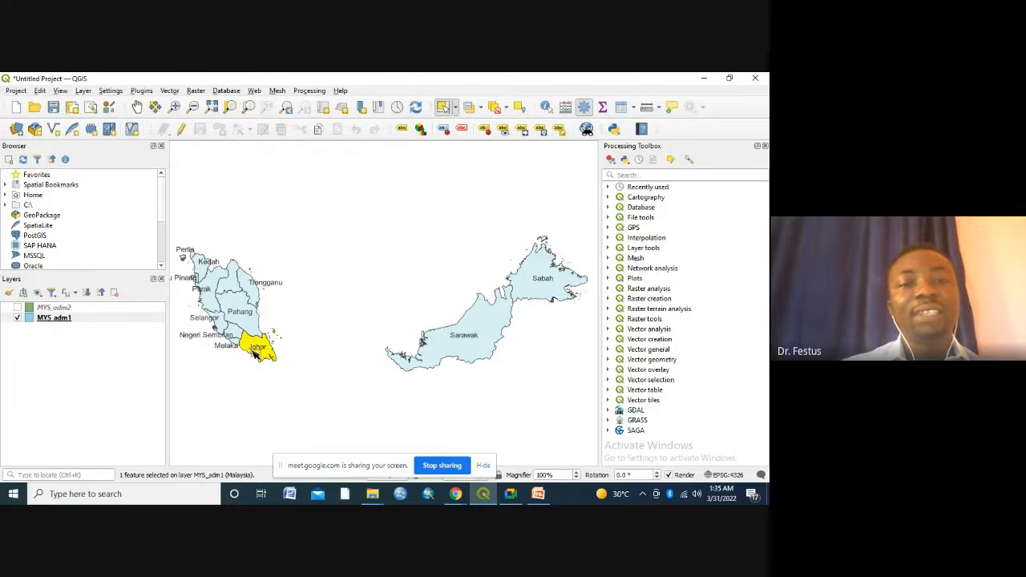
pyautogui.rightClick(58, 319)
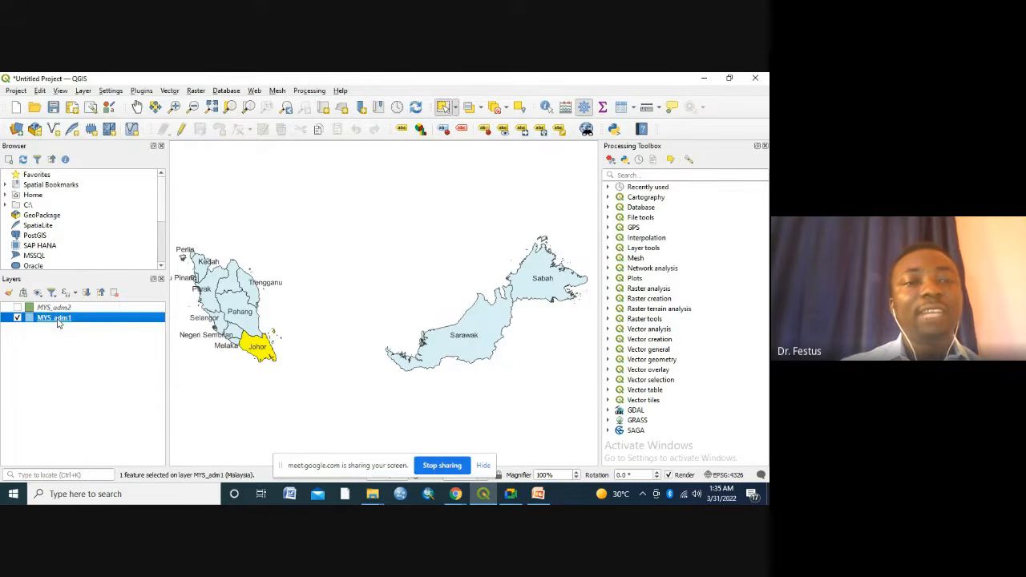
pyautogui.moveTo(84, 310)
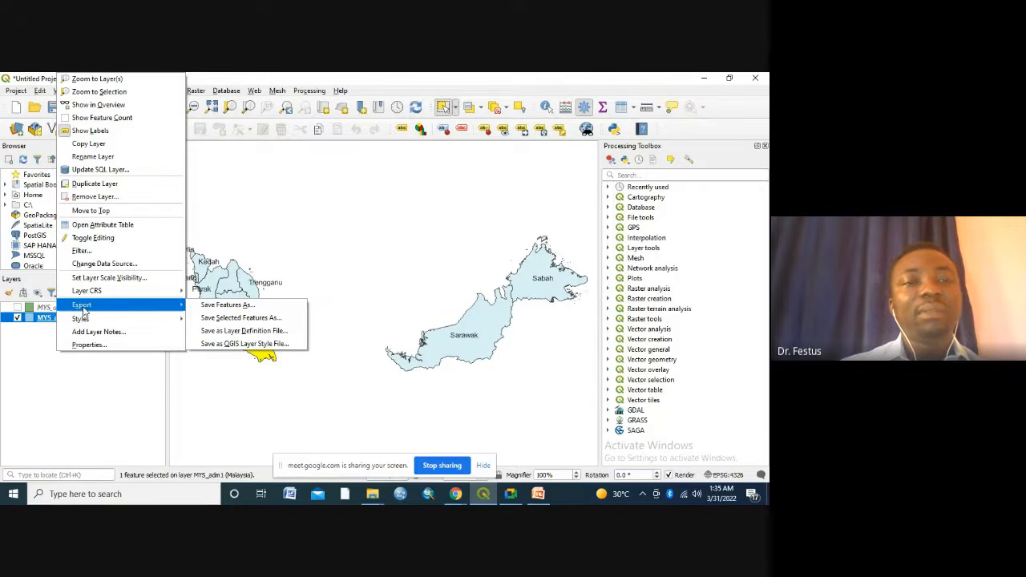
pyautogui.click(214, 320)
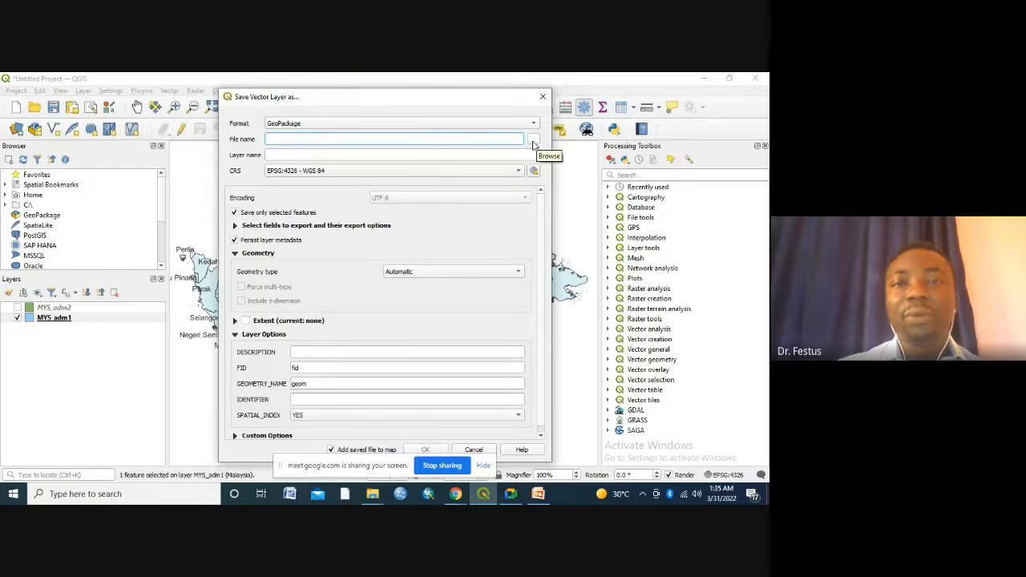
# Create a folder named Johor2 inside the webinar folder and open it as the export location.
pyautogui.click(533, 140)
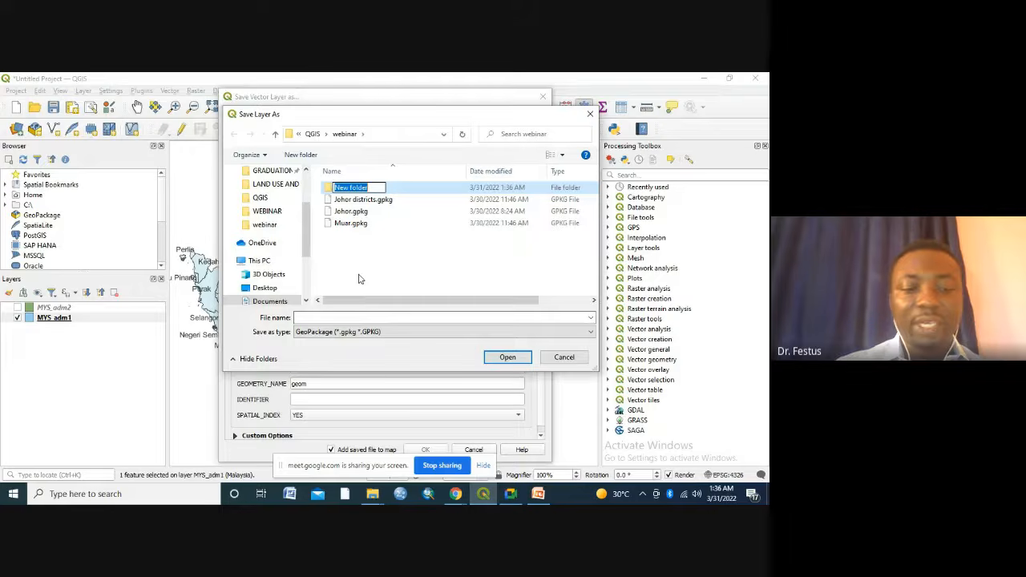
pyautogui.write('J')
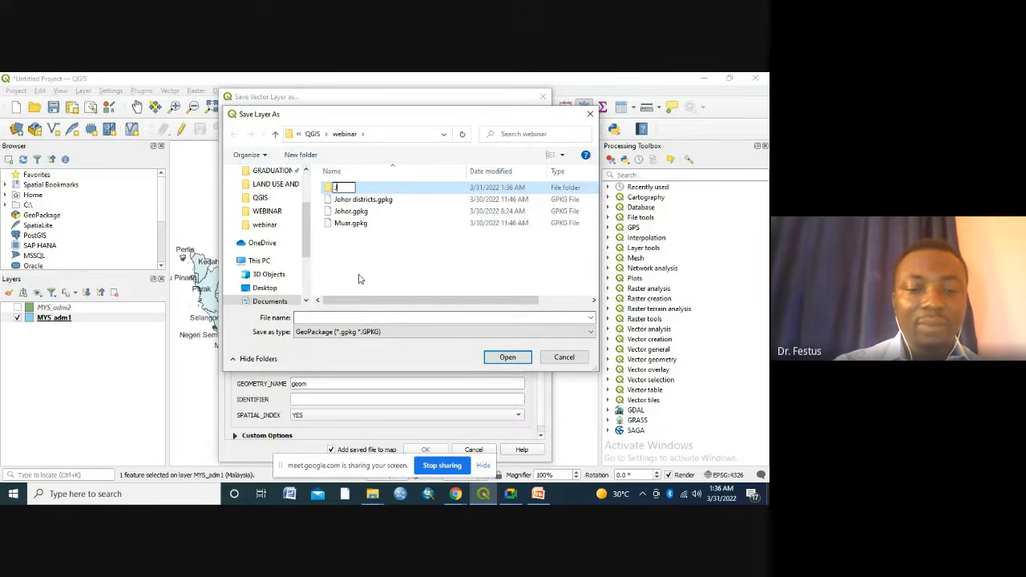
pyautogui.write('ohor')
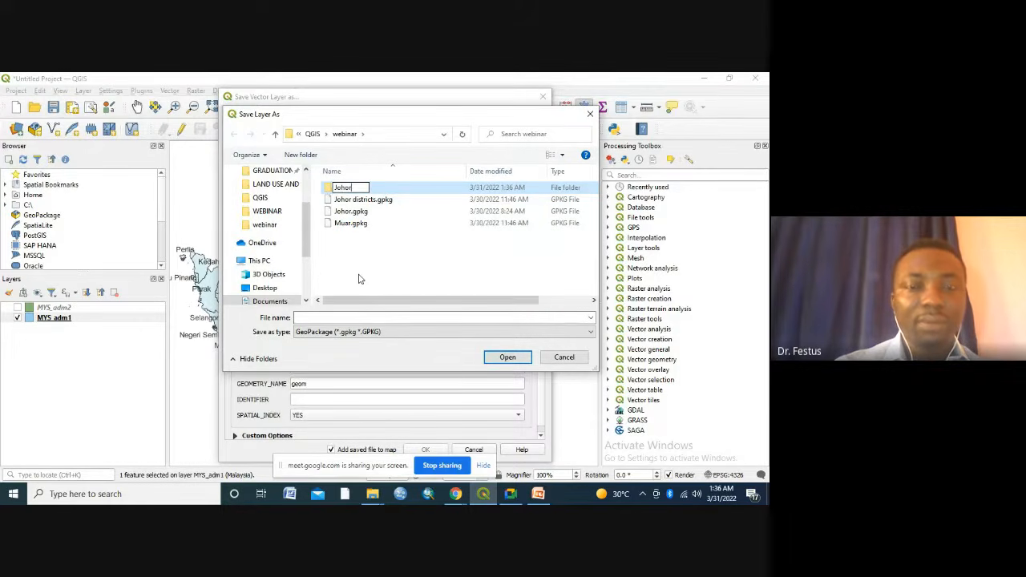
pyautogui.write('2')
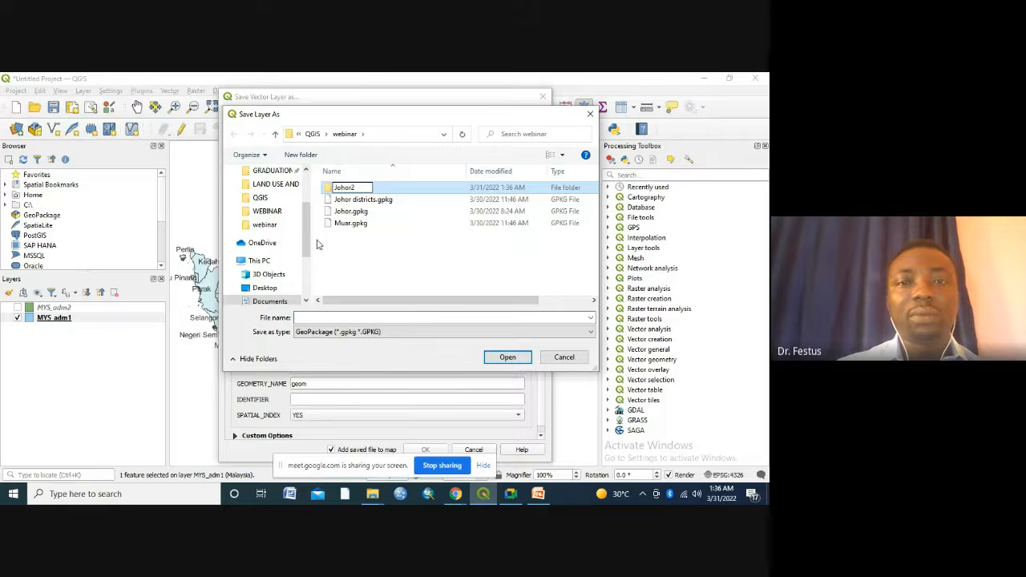
pyautogui.click(398, 191)
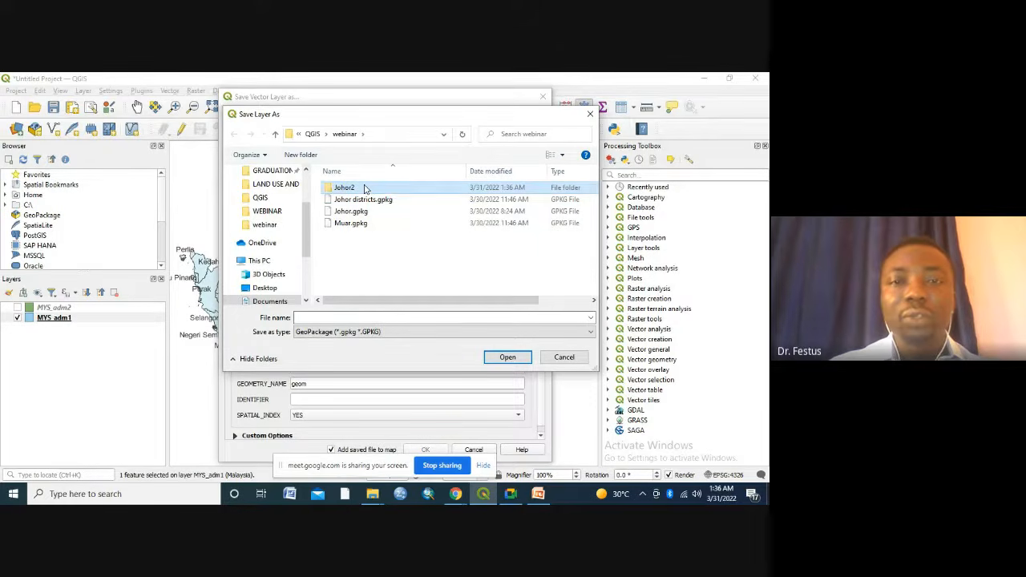
pyautogui.doubleClick(364, 187)
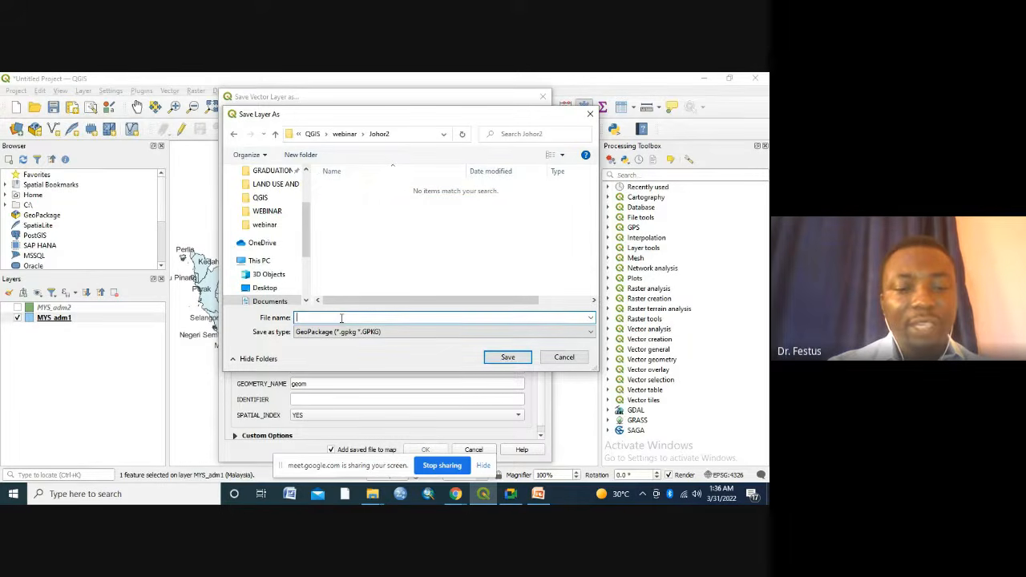
# Name the GeoPackage file "Jhr State" and export the selected Johor feature, adding it to the map.
pyautogui.write('J')
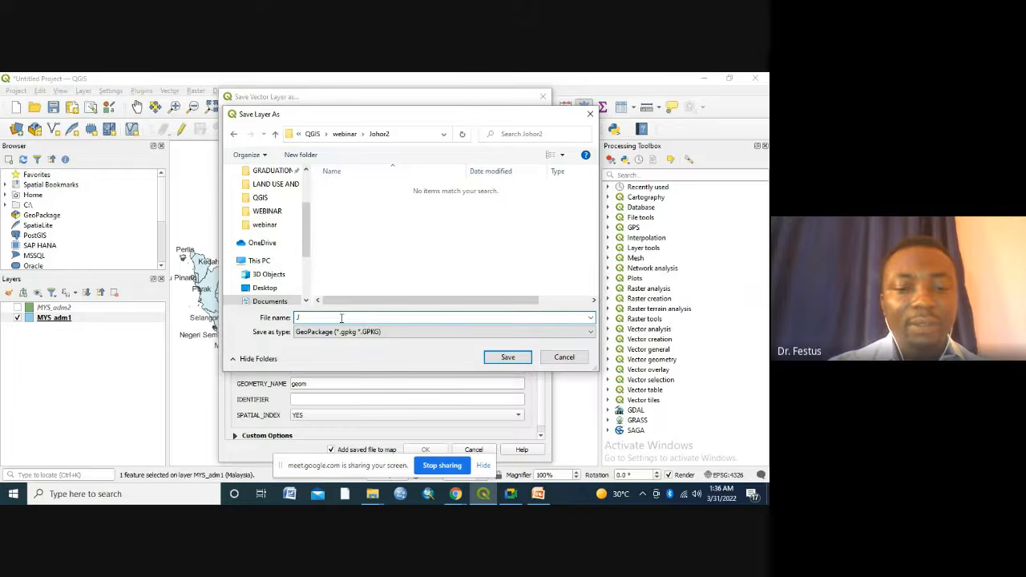
pyautogui.write('hr State')
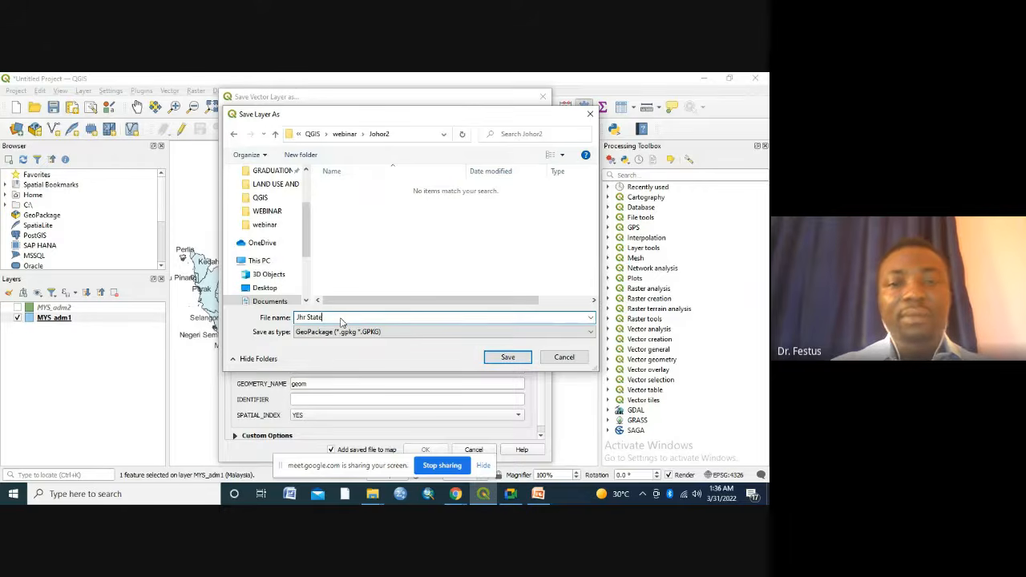
pyautogui.click(506, 360)
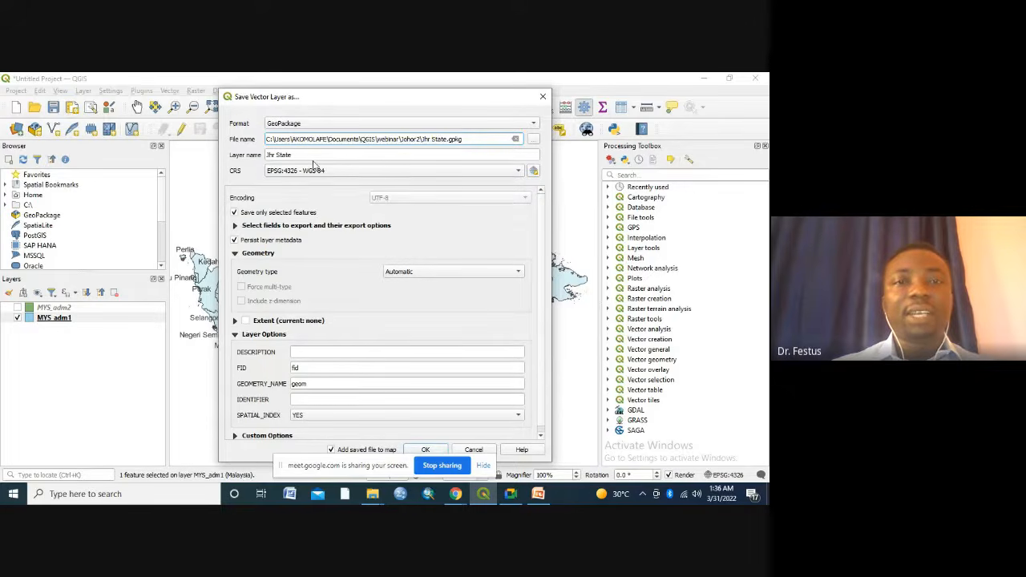
pyautogui.click(425, 451)
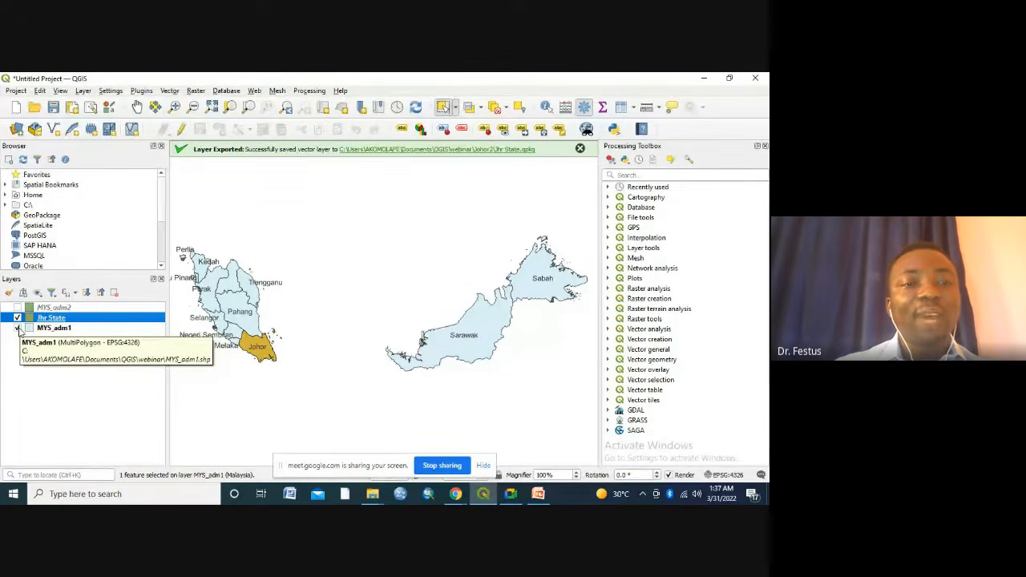
# Hide the MYS_adm1 layer and zoom the map to the Jhr State layer.
pyautogui.click(17, 328)
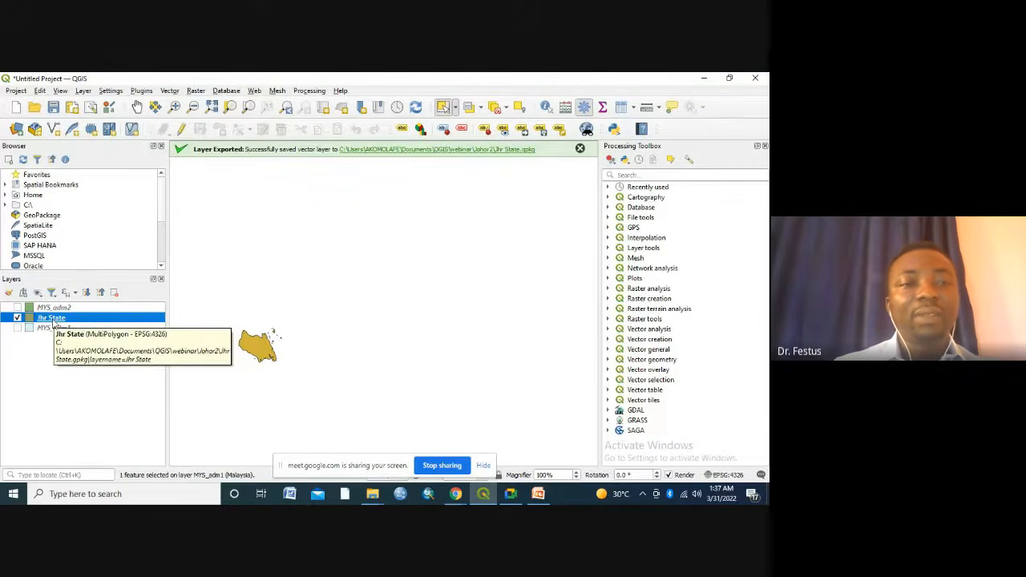
pyautogui.rightClick(54, 321)
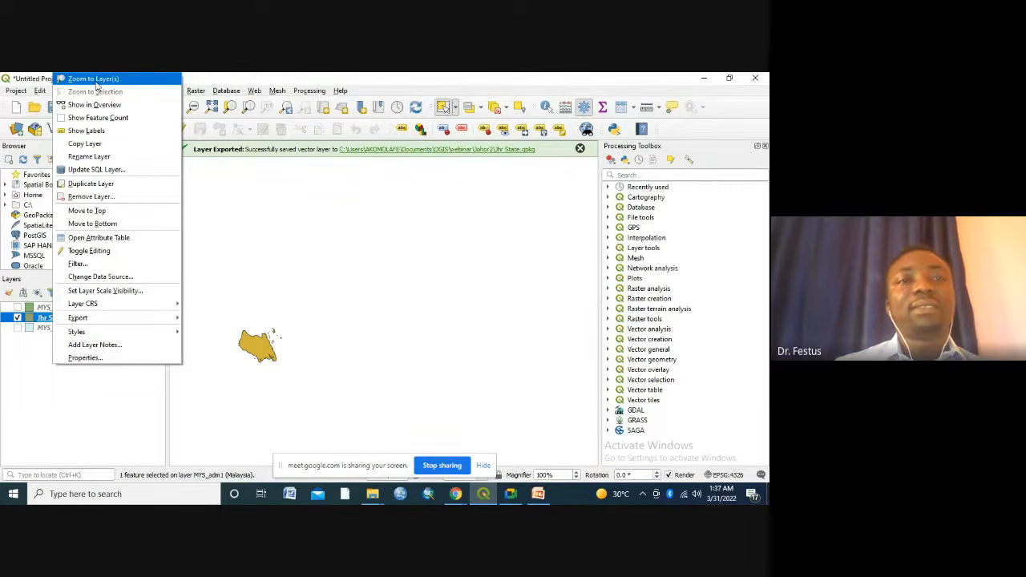
pyautogui.click(94, 80)
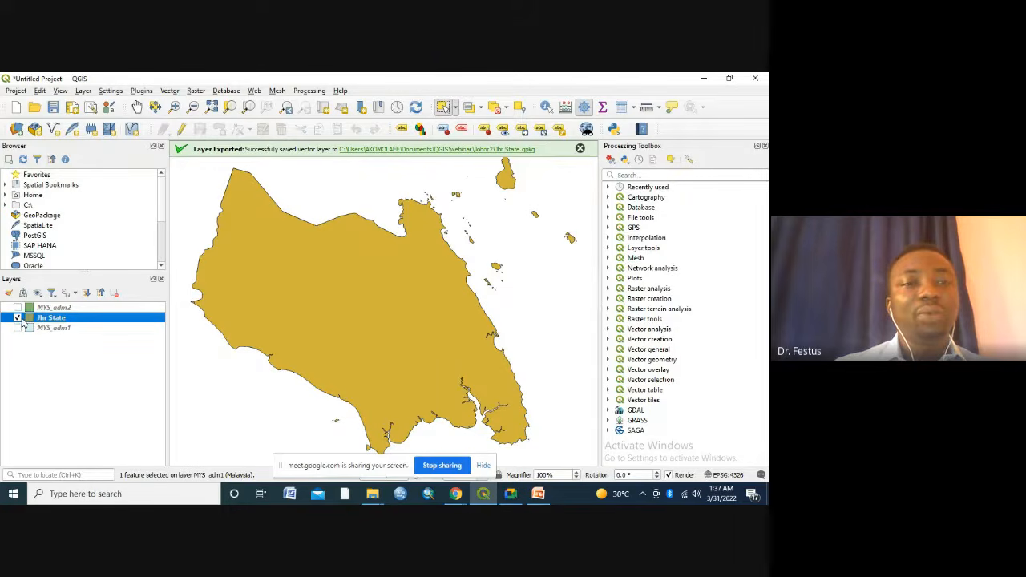
# Show MYS_adm2, hide Jhr State, and open the MYS_adm2 attribute table to view its district records.
pyautogui.click(18, 308)
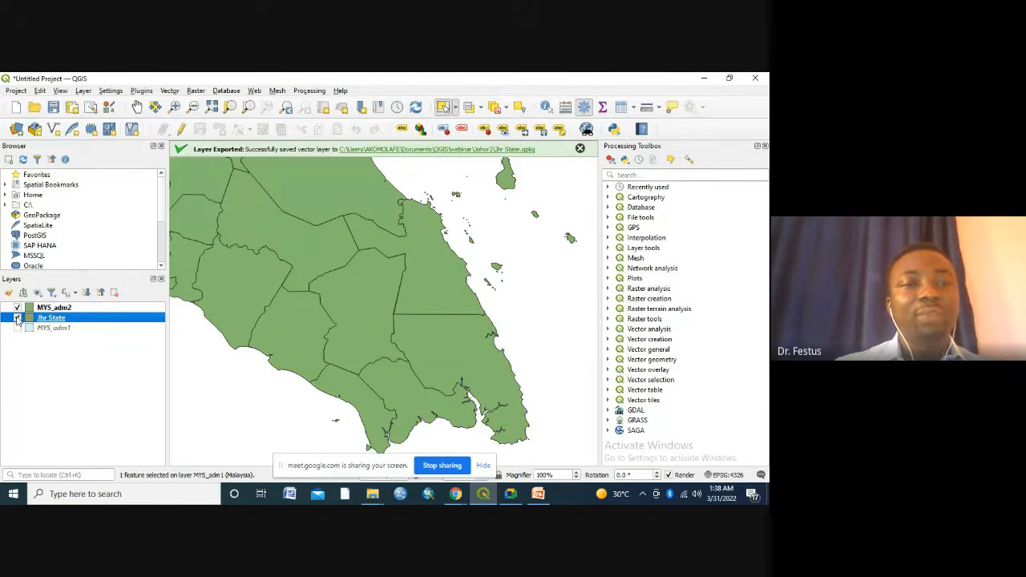
pyautogui.click(17, 319)
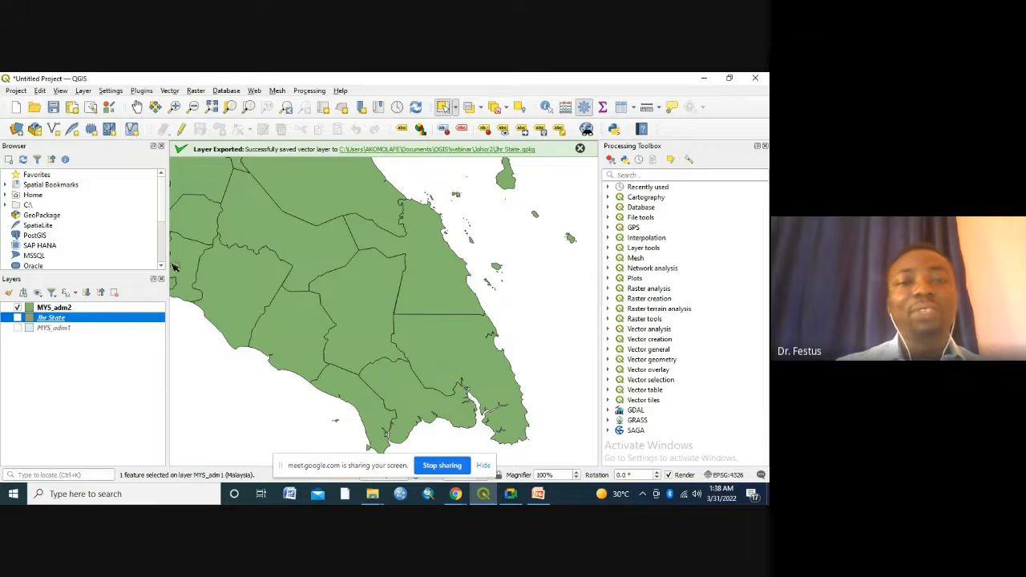
pyautogui.rightClick(62, 310)
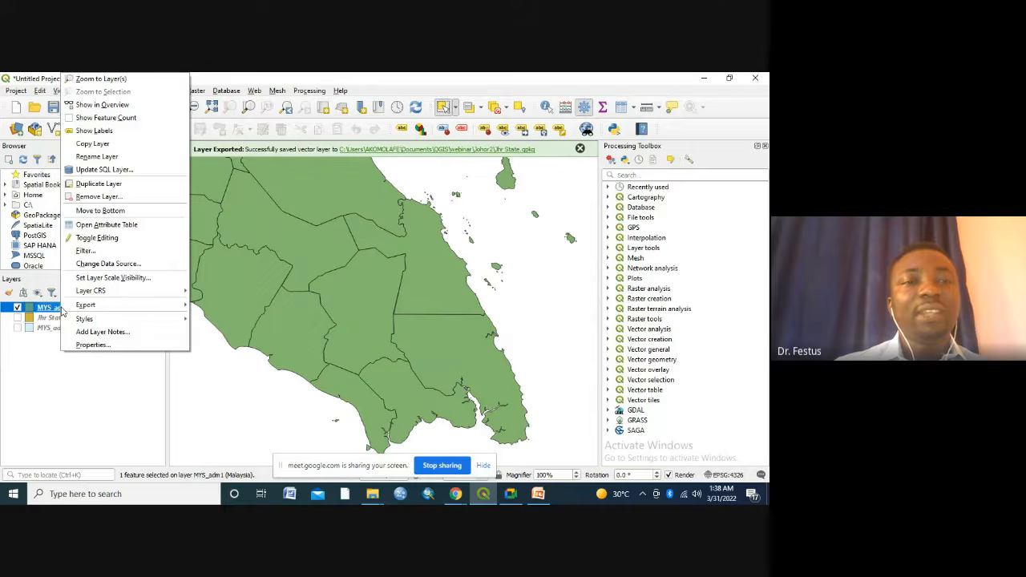
pyautogui.click(110, 227)
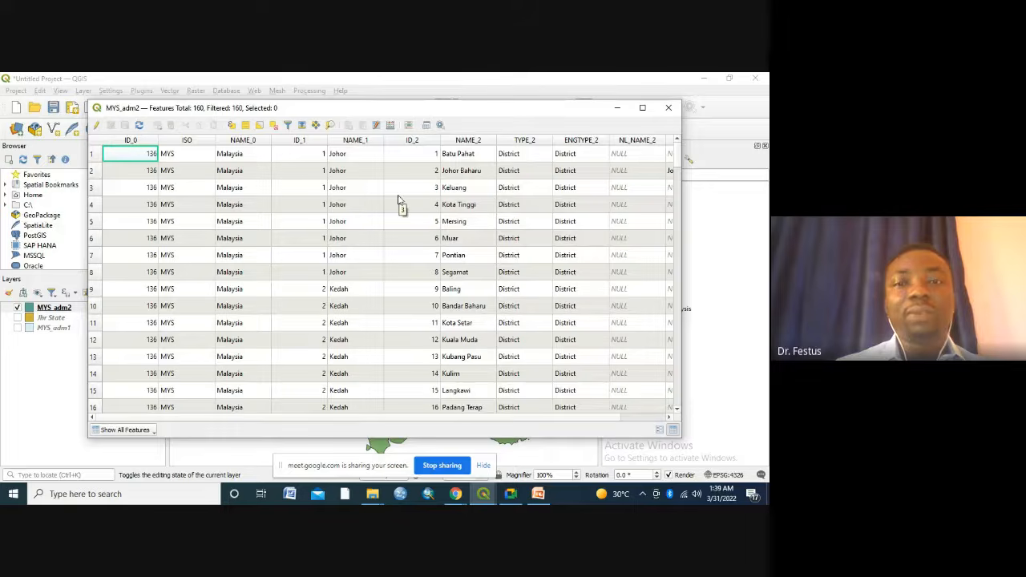
# Select the eight Johor district records, Batu Pahat through Segamat, in the MYS_adm2 attribute table and close the table.
pyautogui.click(96, 157)
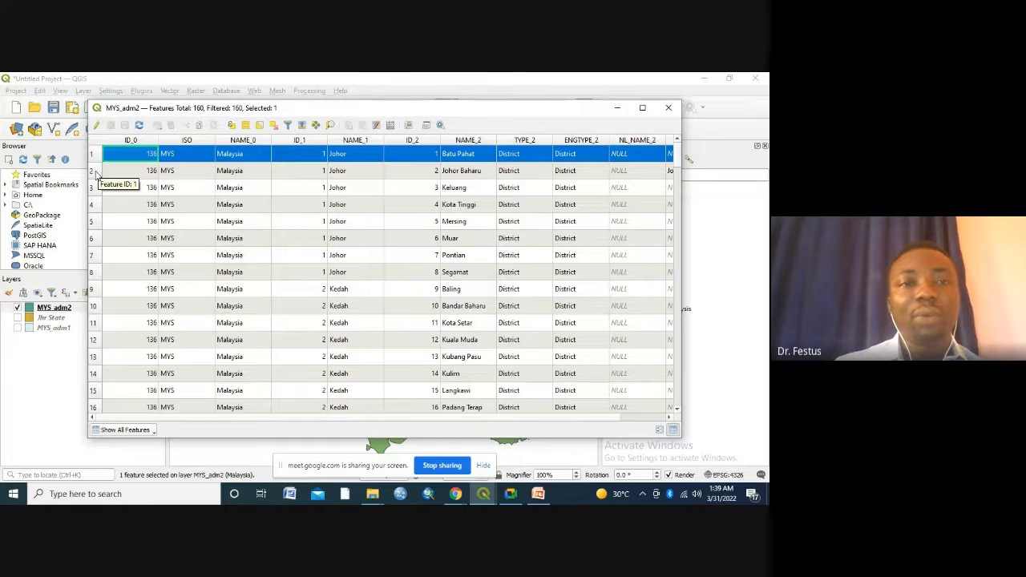
pyautogui.keyDown('ctrl'); pyautogui.click(111, 174); pyautogui.keyUp('ctrl')
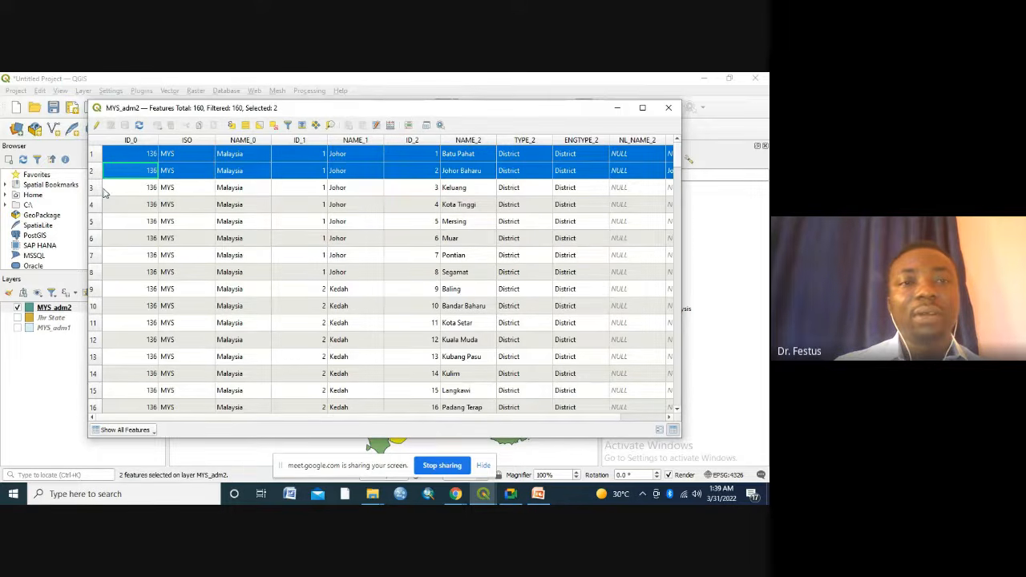
pyautogui.keyDown('ctrl'); pyautogui.click(104, 191); pyautogui.keyUp('ctrl')
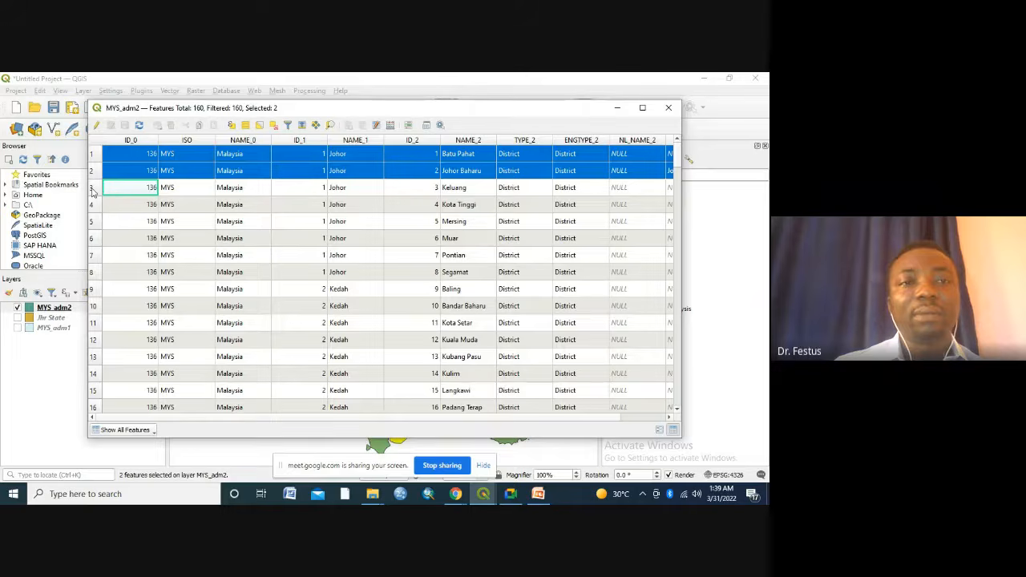
pyautogui.keyDown('ctrl'); pyautogui.click(92, 190); pyautogui.keyUp('ctrl')
pyautogui.keyDown('ctrl'); pyautogui.click(92, 205); pyautogui.keyUp('ctrl')
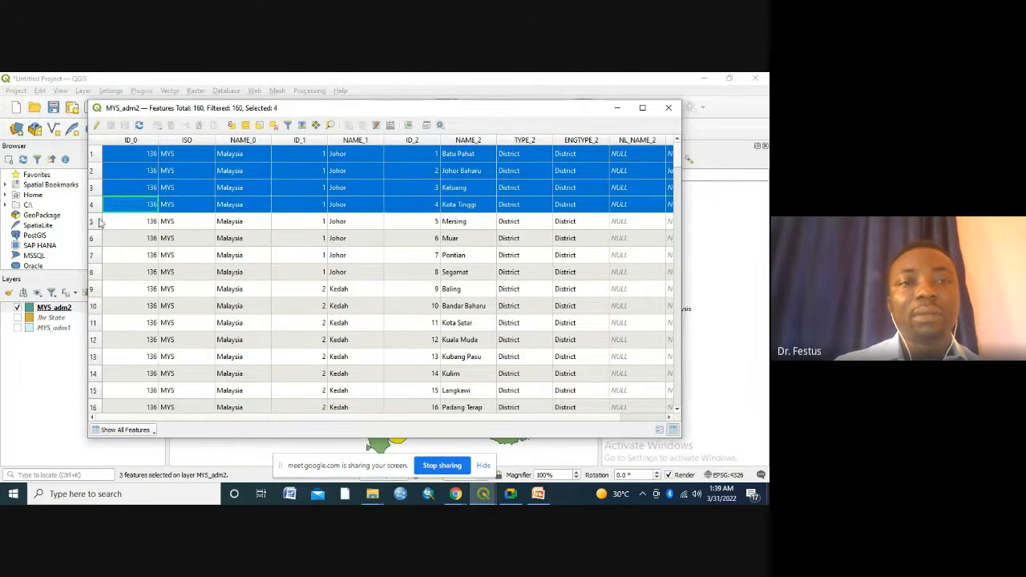
pyautogui.keyDown('ctrl'); pyautogui.click(92, 222); pyautogui.keyUp('ctrl')
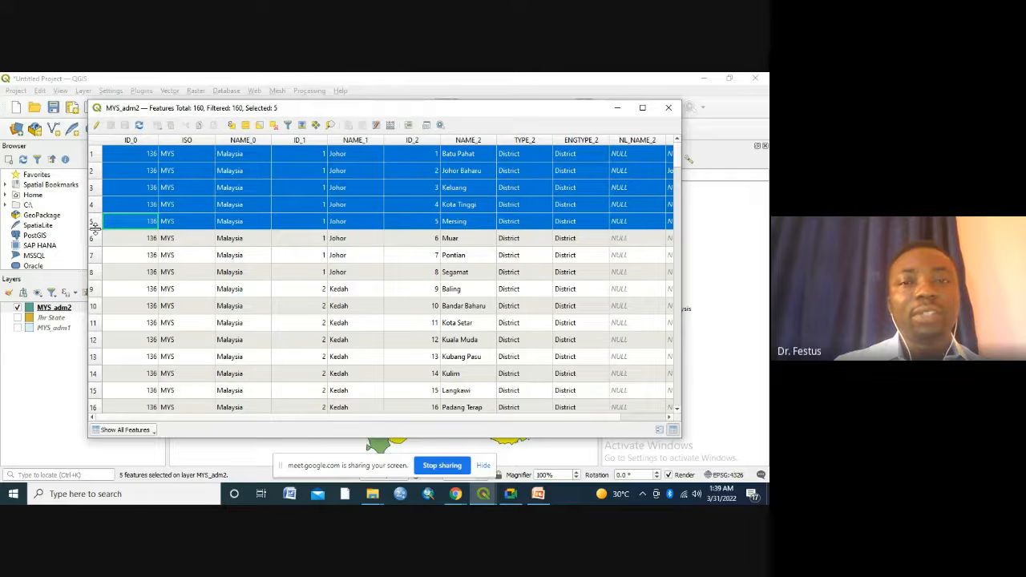
pyautogui.keyDown('ctrl'); pyautogui.click(93, 238); pyautogui.keyUp('ctrl')
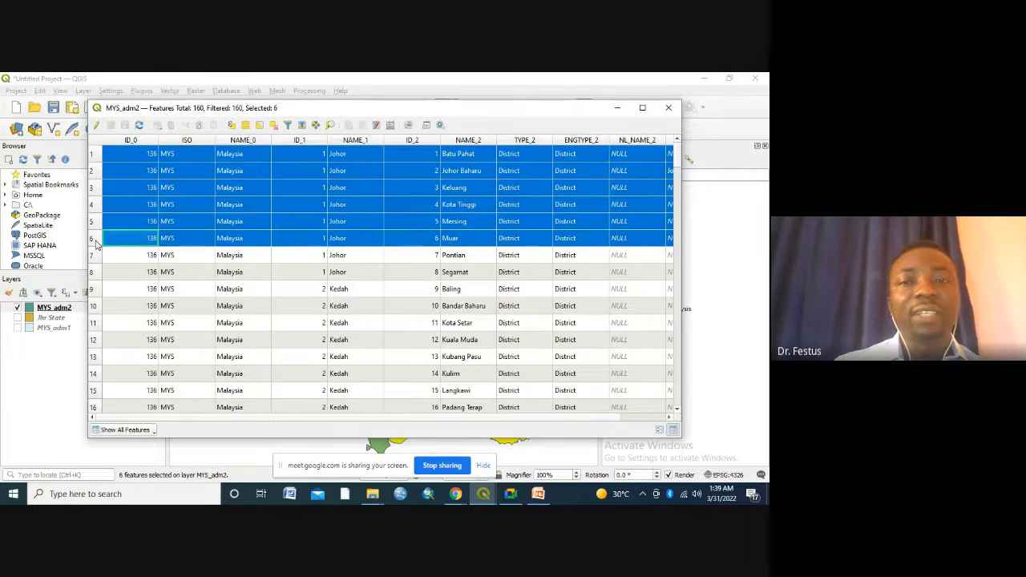
pyautogui.keyDown('ctrl'); pyautogui.click(94, 255); pyautogui.keyUp('ctrl')
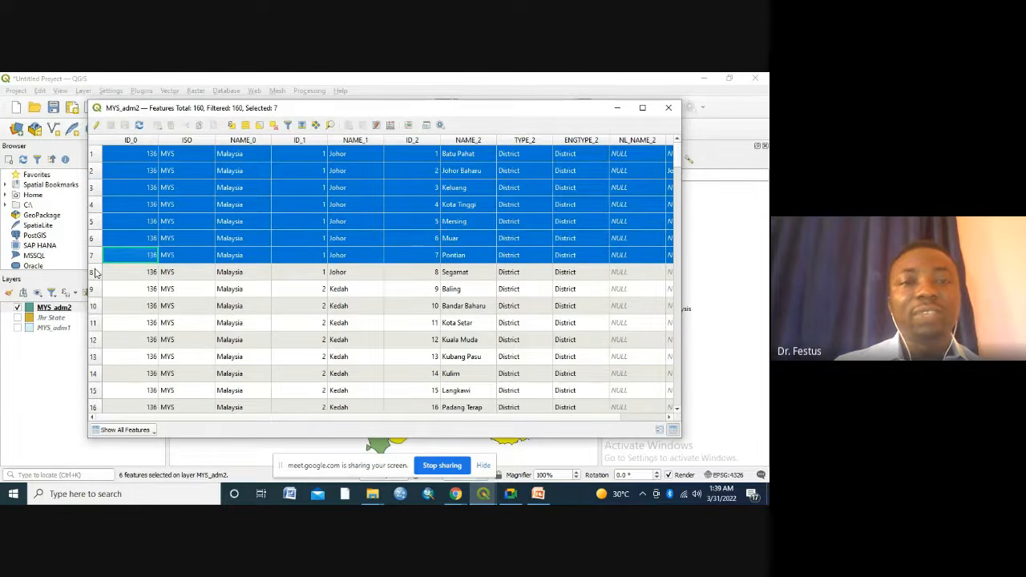
pyautogui.keyDown('ctrl'); pyautogui.click(97, 273); pyautogui.keyUp('ctrl')
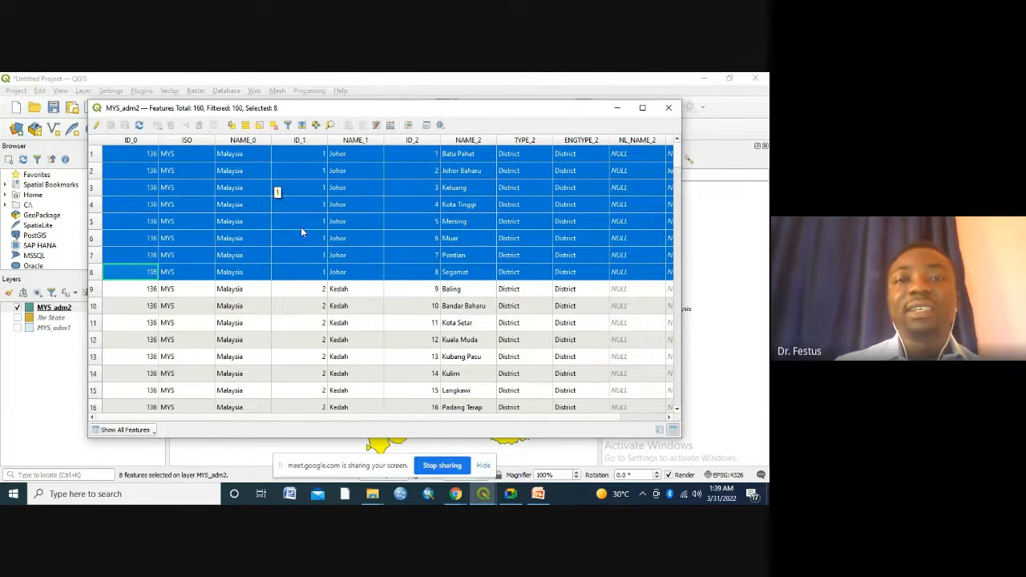
pyautogui.click(670, 111)
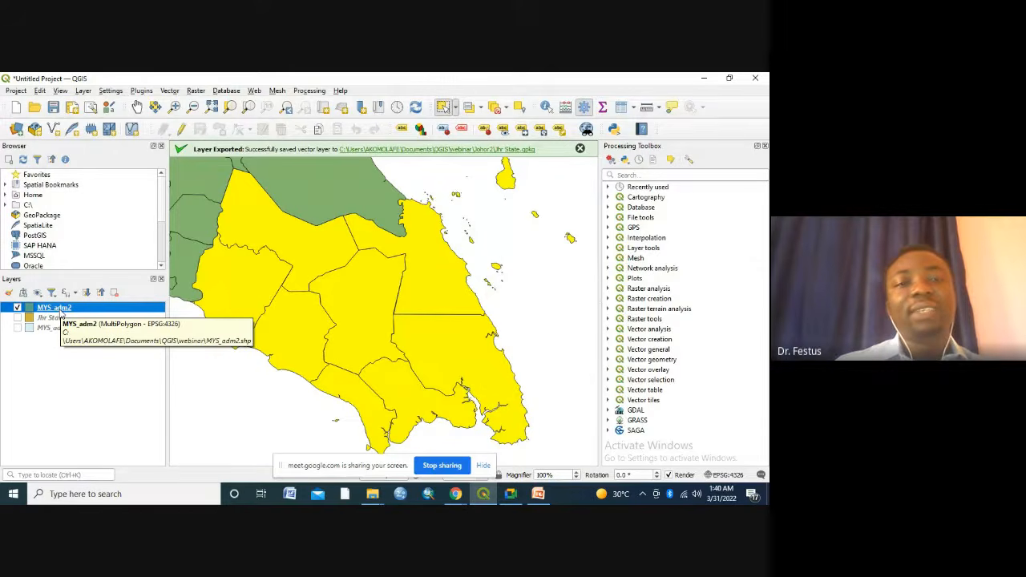
# Export the selected MYS_adm2 features as a GeoPackage named "Jhr Districts" in the Johor2 folder, add it to the map, and hide MYS_adm2.
pyautogui.rightClick(60, 313)
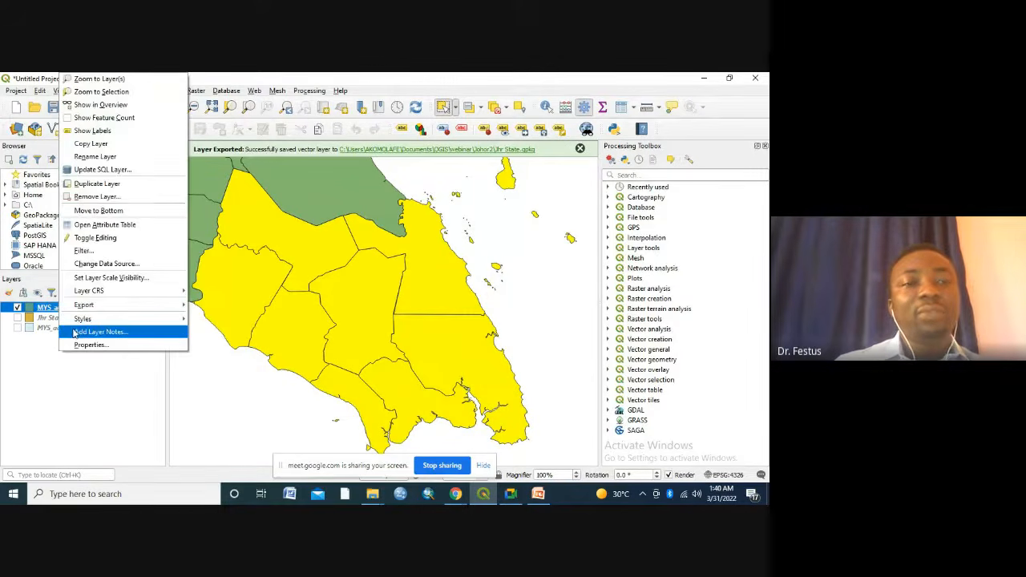
pyautogui.moveTo(80, 308)
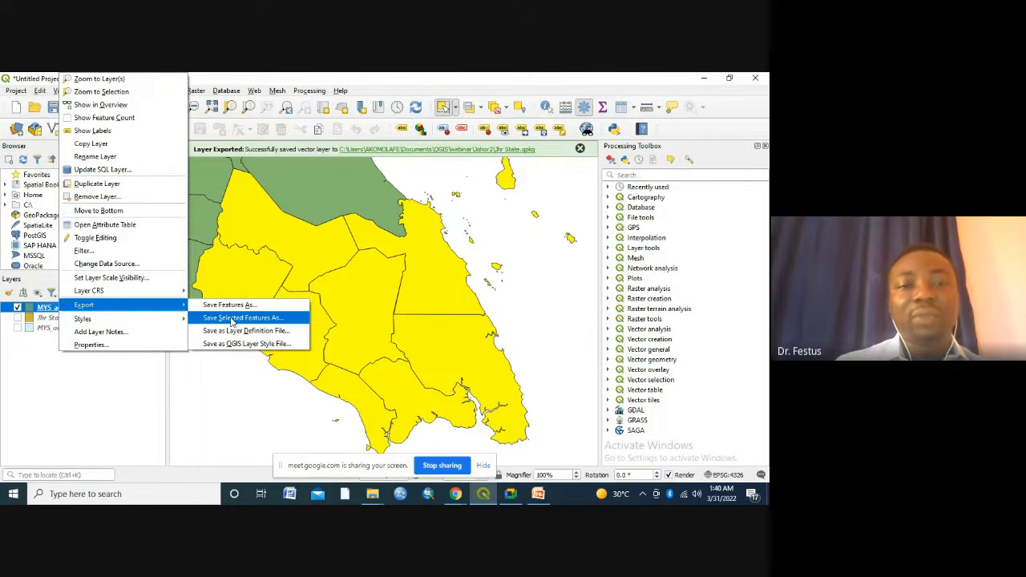
pyautogui.click(231, 319)
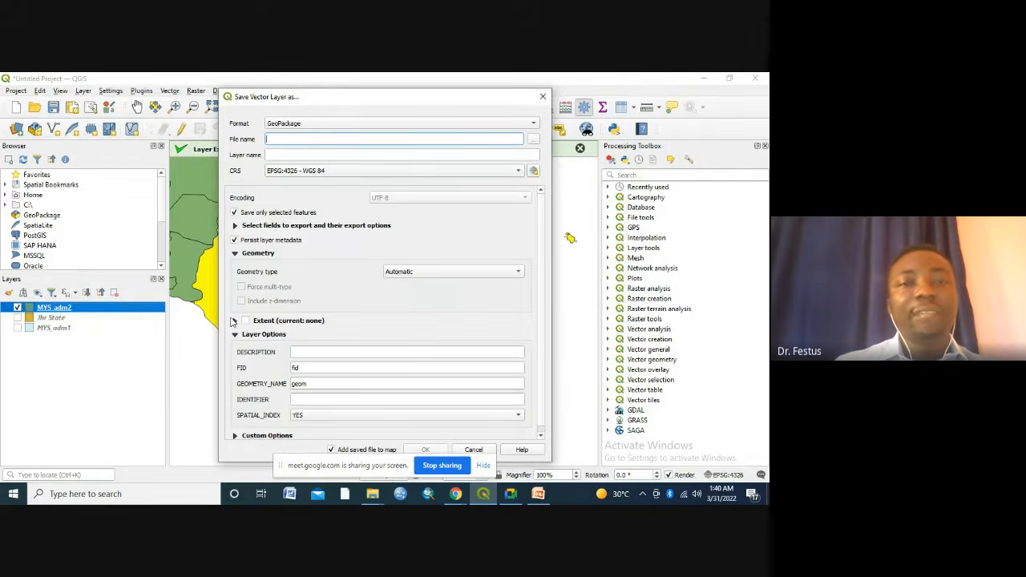
pyautogui.click(533, 142)
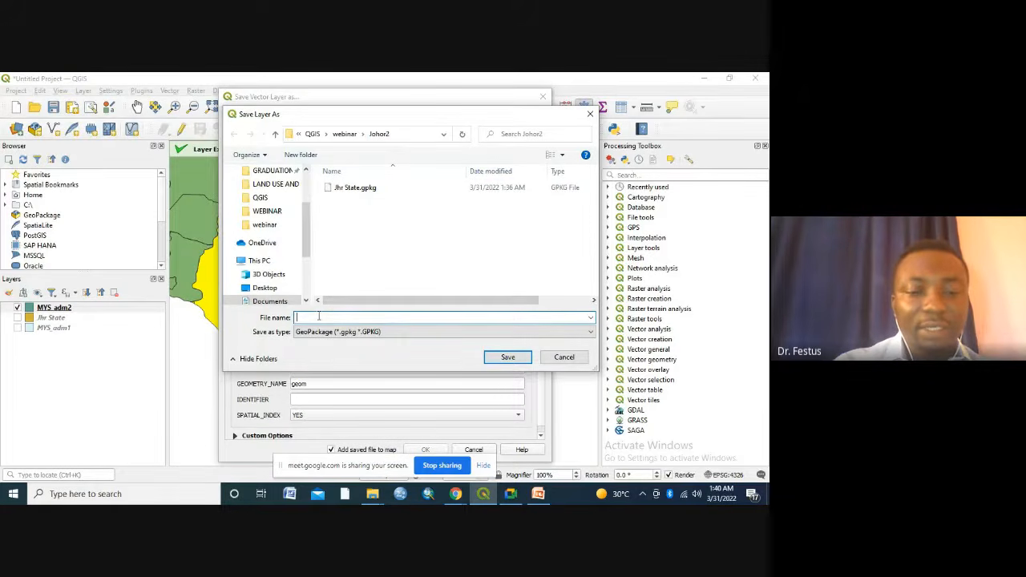
pyautogui.write('Jhr')
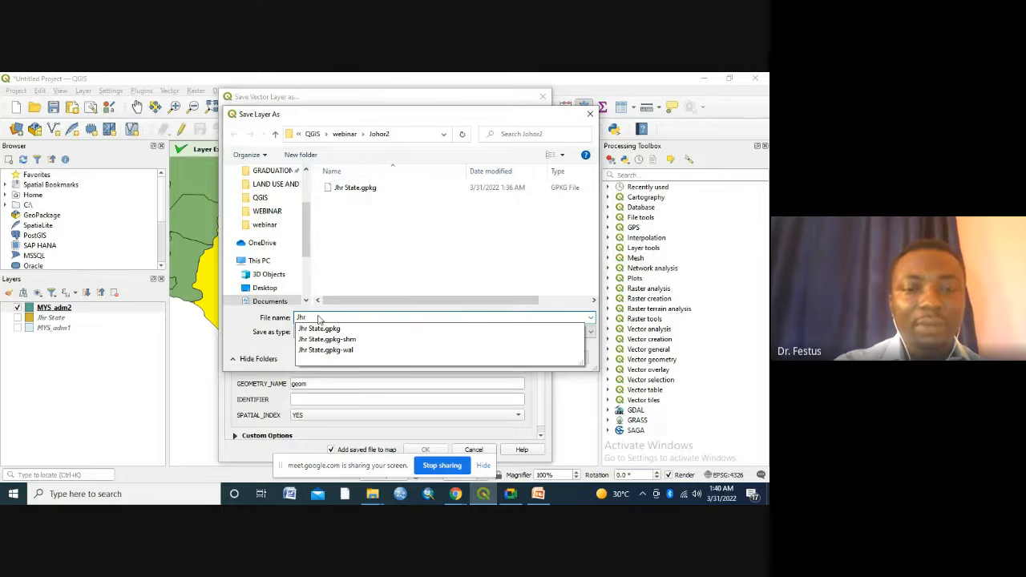
pyautogui.write(' Dist')
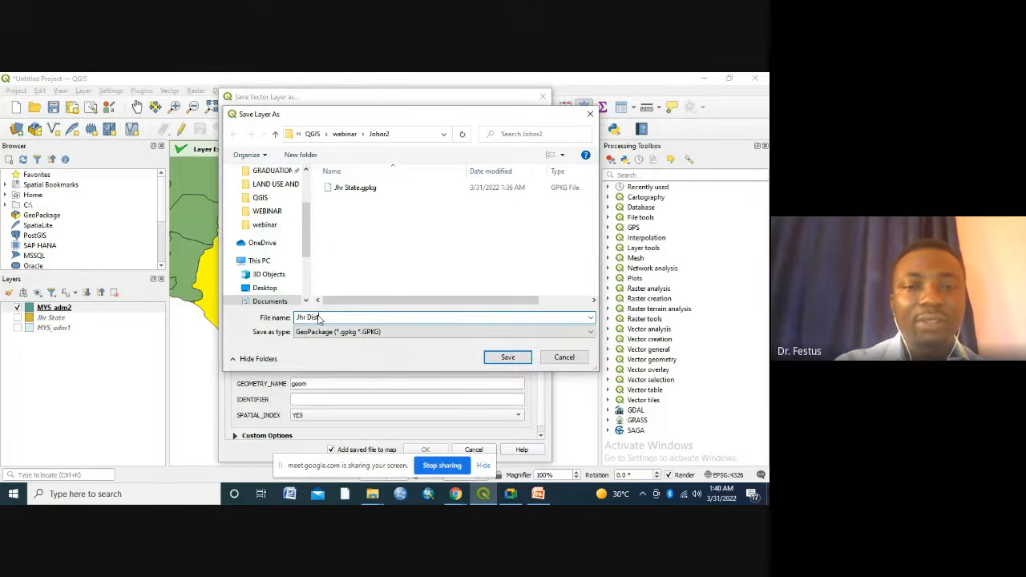
pyautogui.write('ricts')
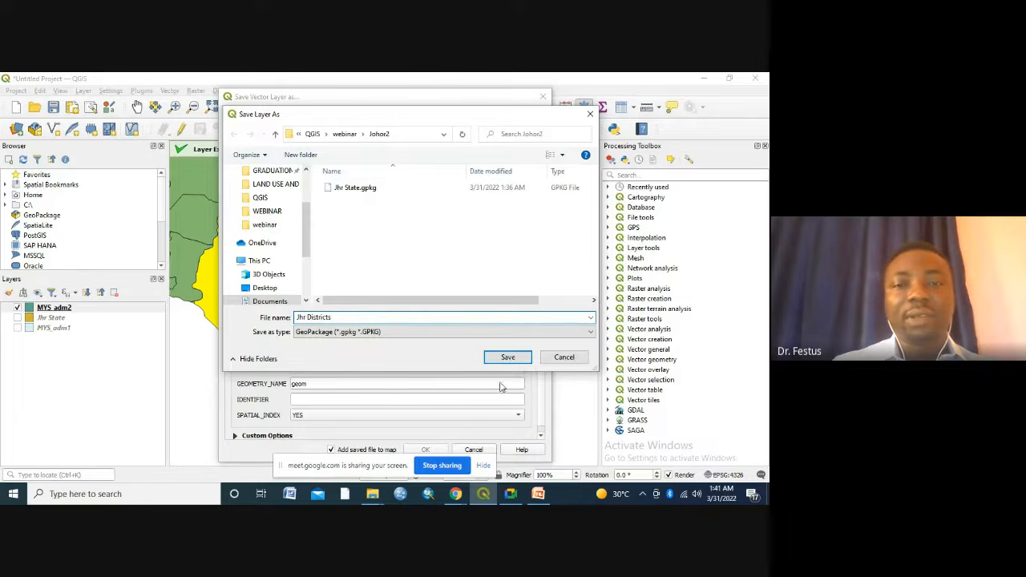
pyautogui.click(508, 357)
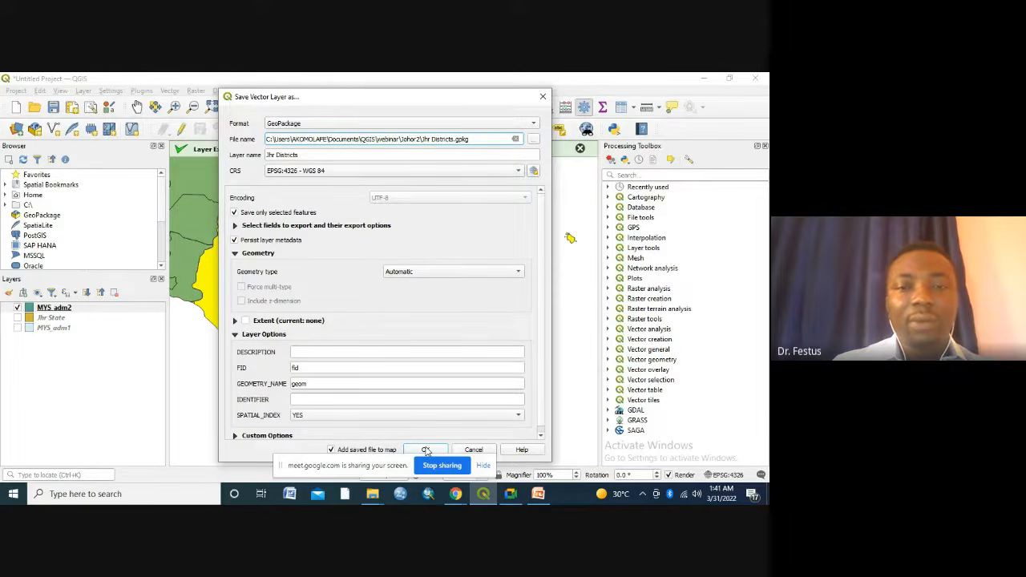
pyautogui.click(425, 450)
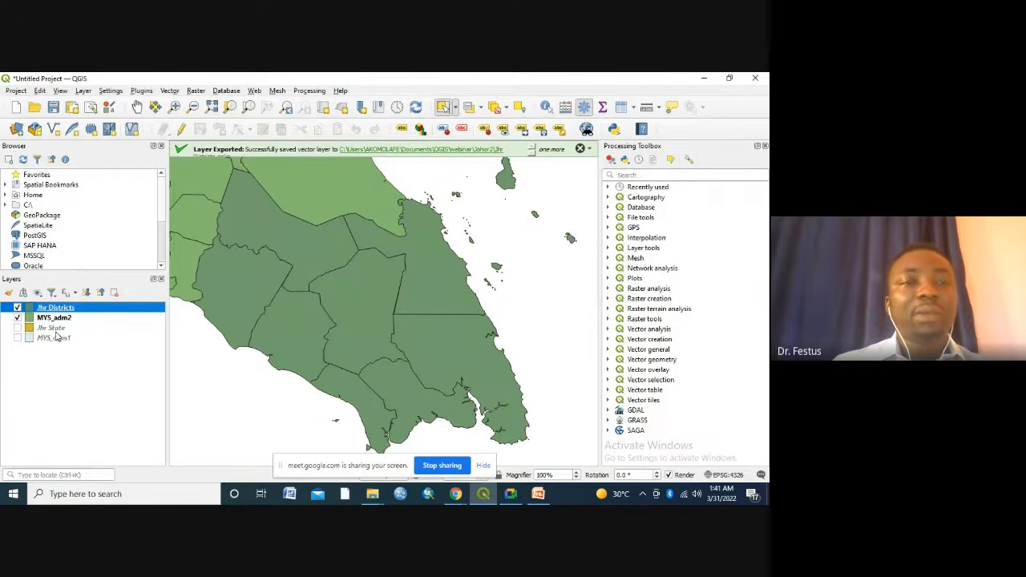
pyautogui.click(17, 318)
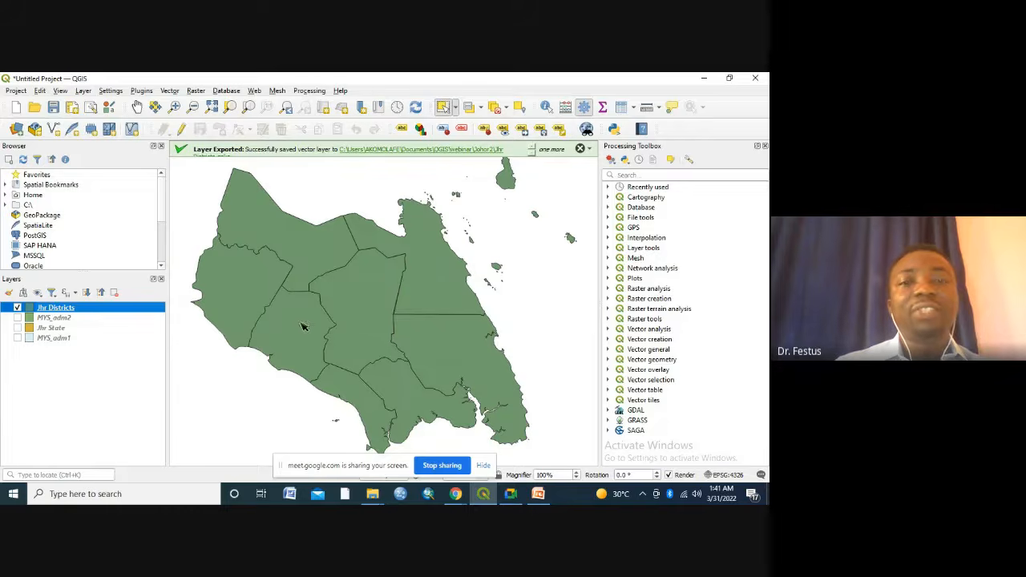
# Set the Jhr Districts layer's simple fill colour to the recently used light green, keeping the Solid fill style.
pyautogui.rightClick(55, 313)
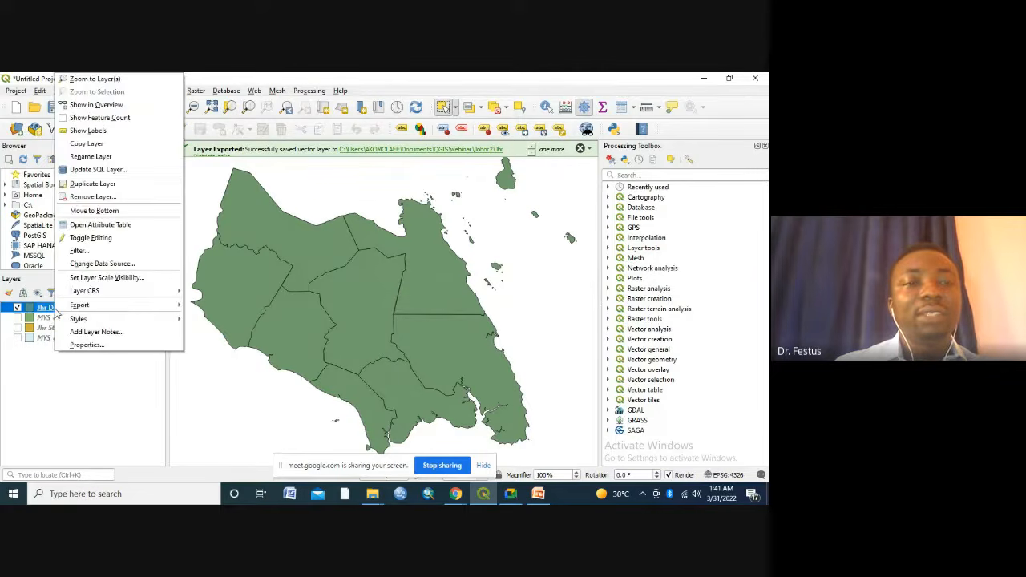
pyautogui.click(77, 346)
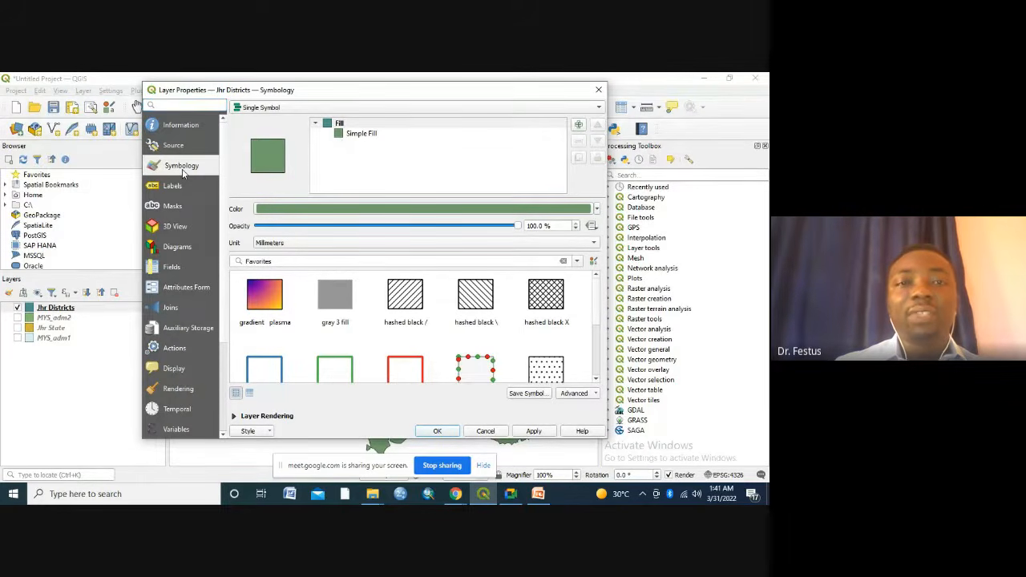
pyautogui.click(353, 133)
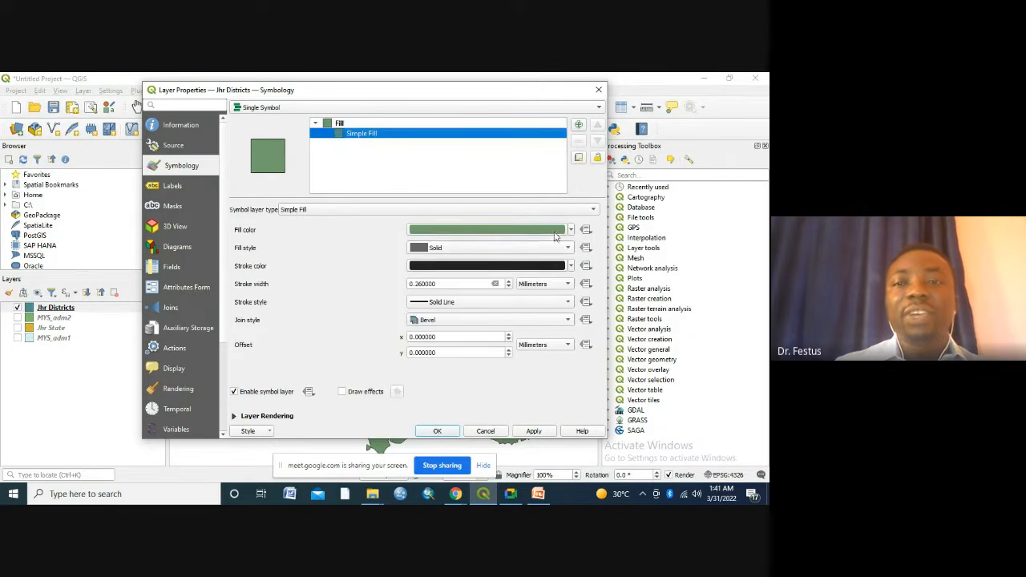
pyautogui.click(571, 230)
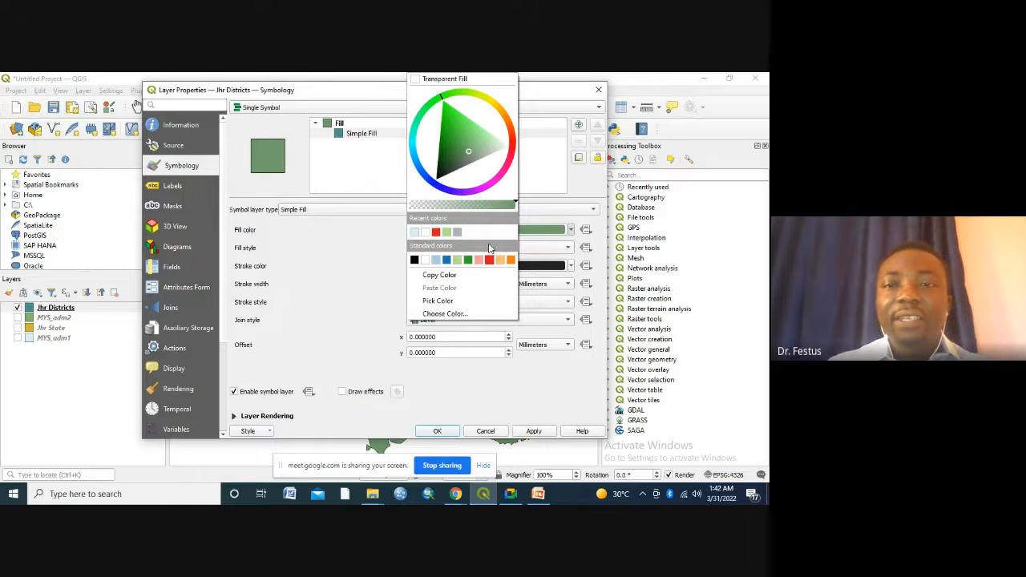
pyautogui.moveTo(451, 234)
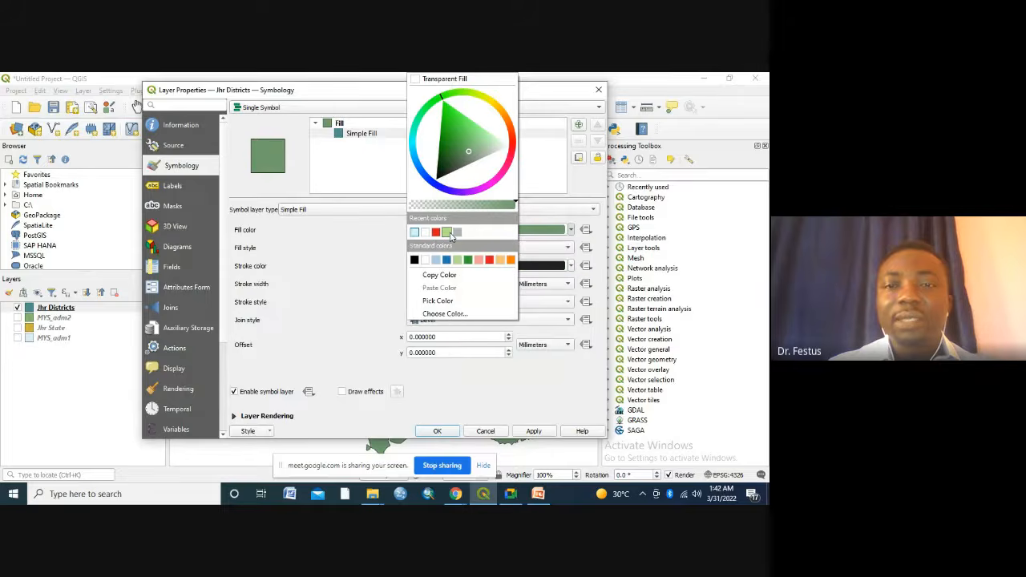
pyautogui.click(448, 233)
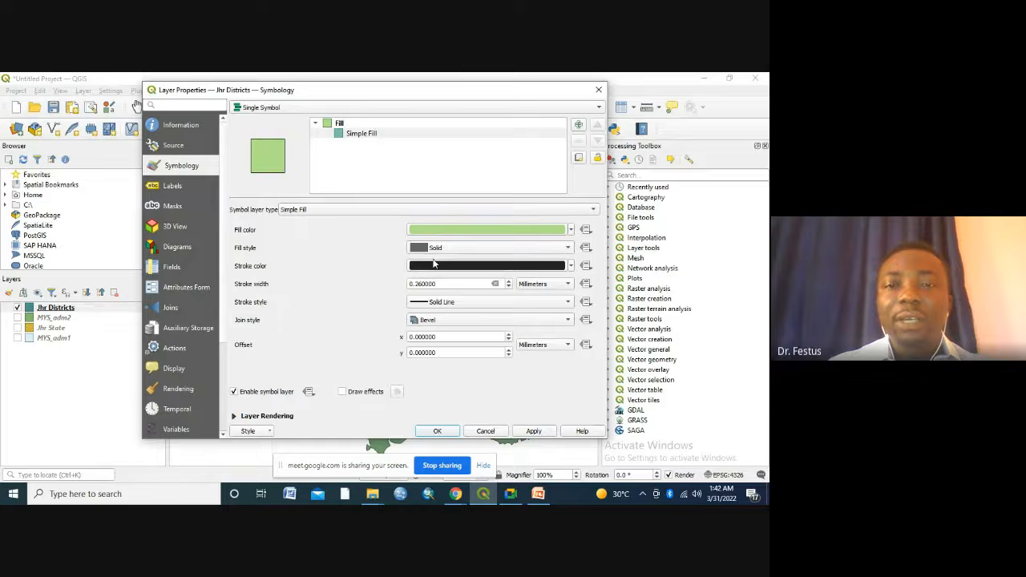
pyautogui.click(569, 248)
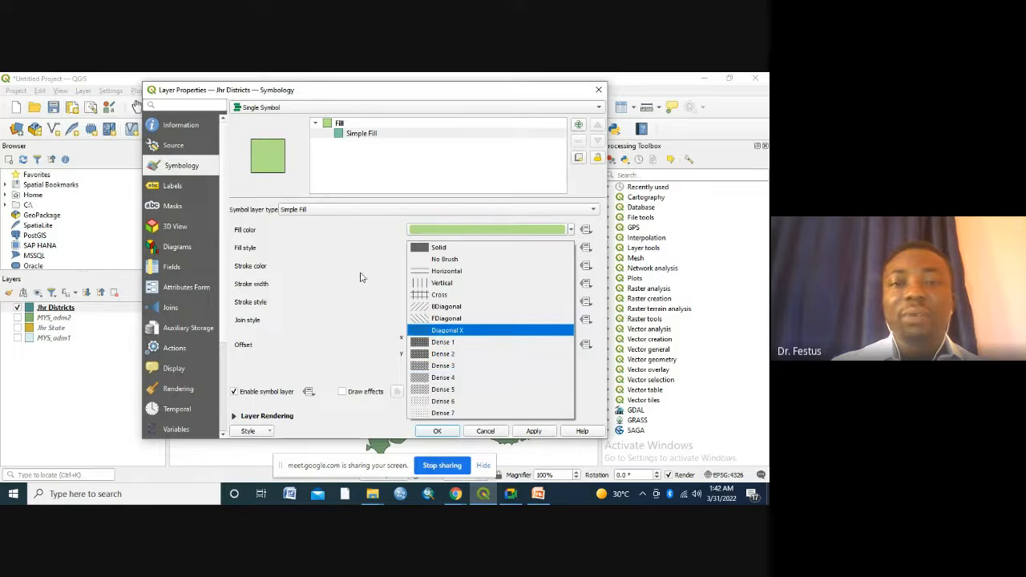
pyautogui.click(369, 230)
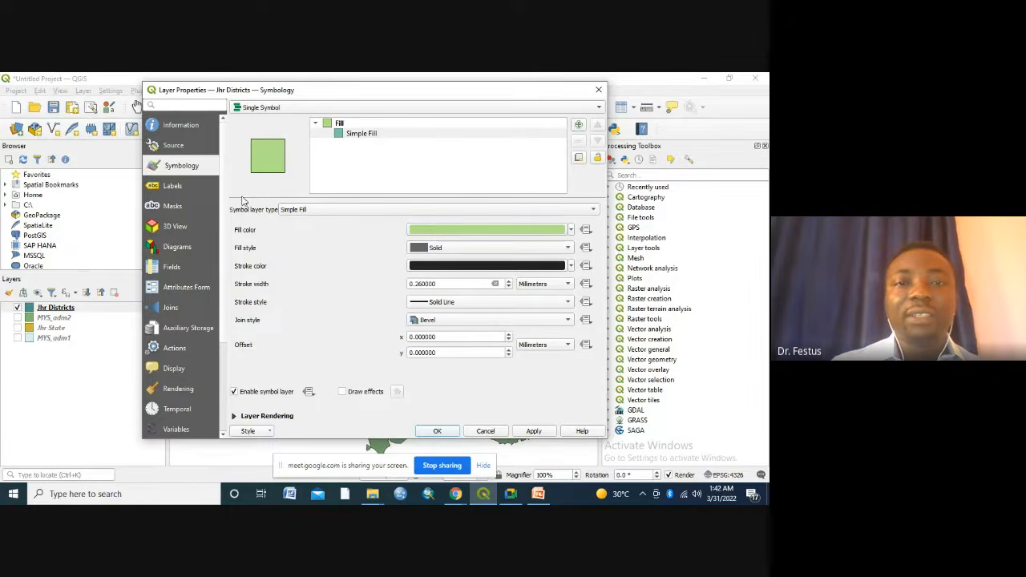
# Label the Jhr Districts layer with single labels from the NAME_2 field and apply the layer properties.
pyautogui.click(173, 187)
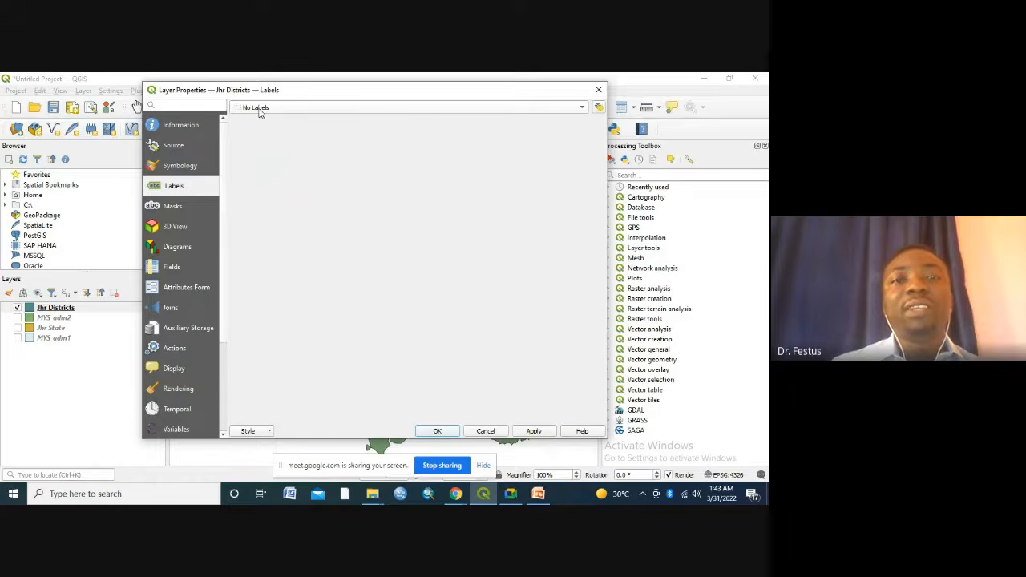
pyautogui.click(583, 112)
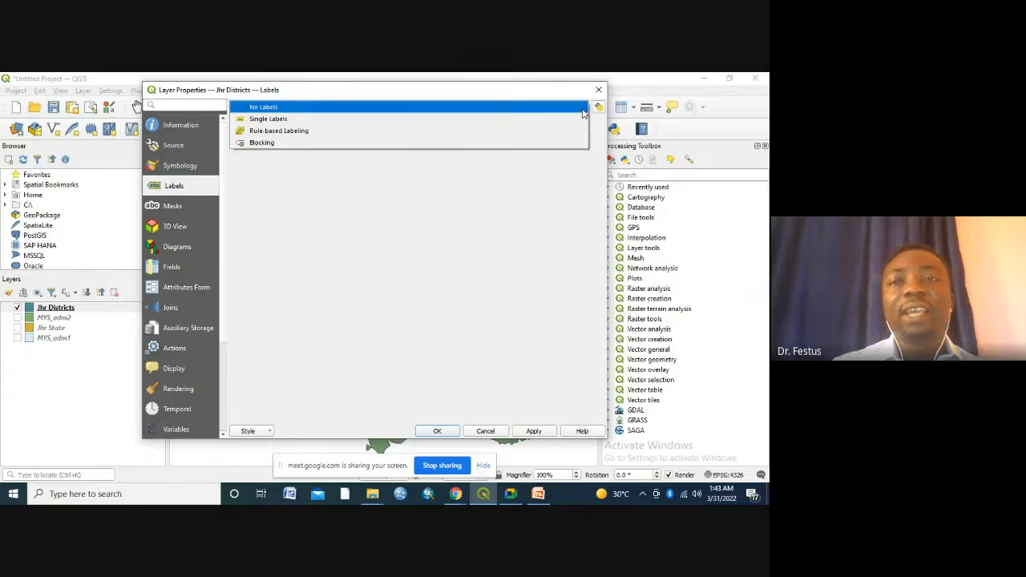
pyautogui.click(360, 124)
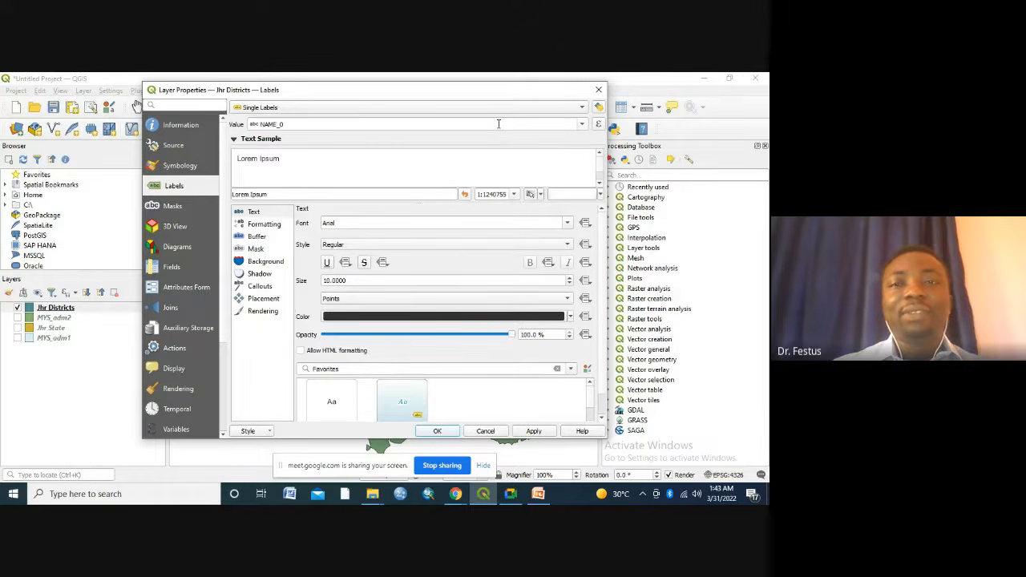
pyautogui.click(582, 127)
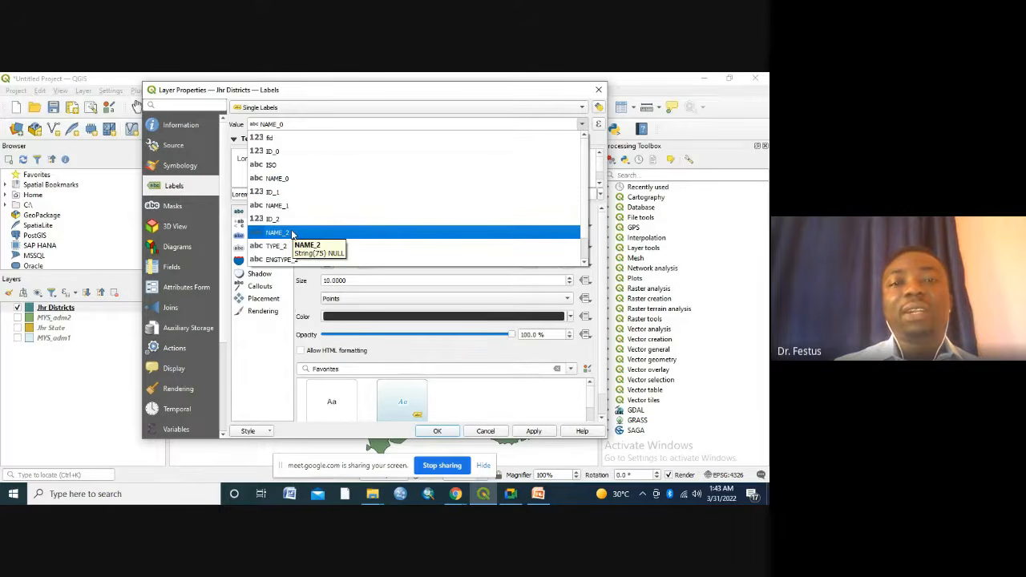
pyautogui.click(292, 233)
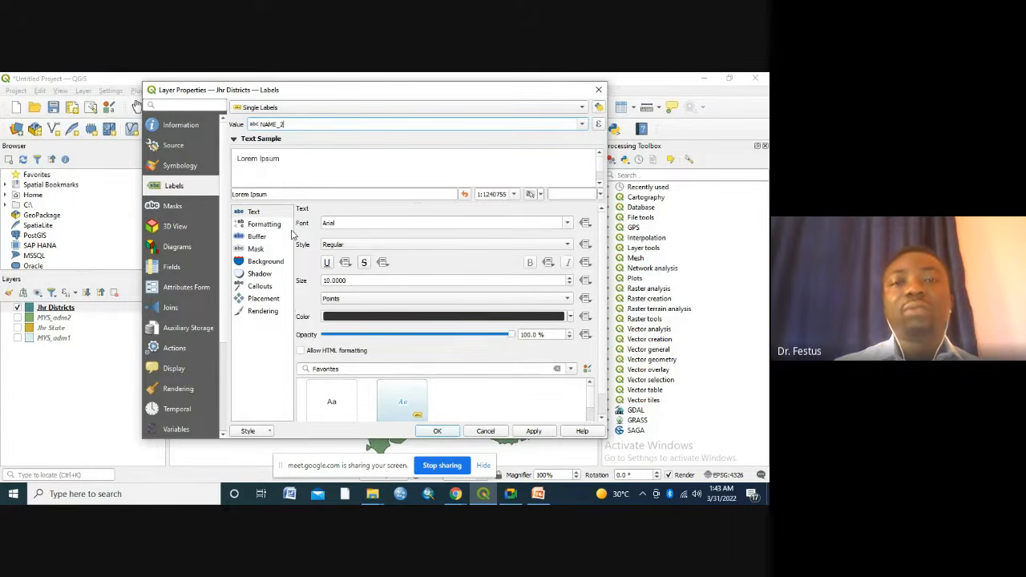
pyautogui.click(438, 432)
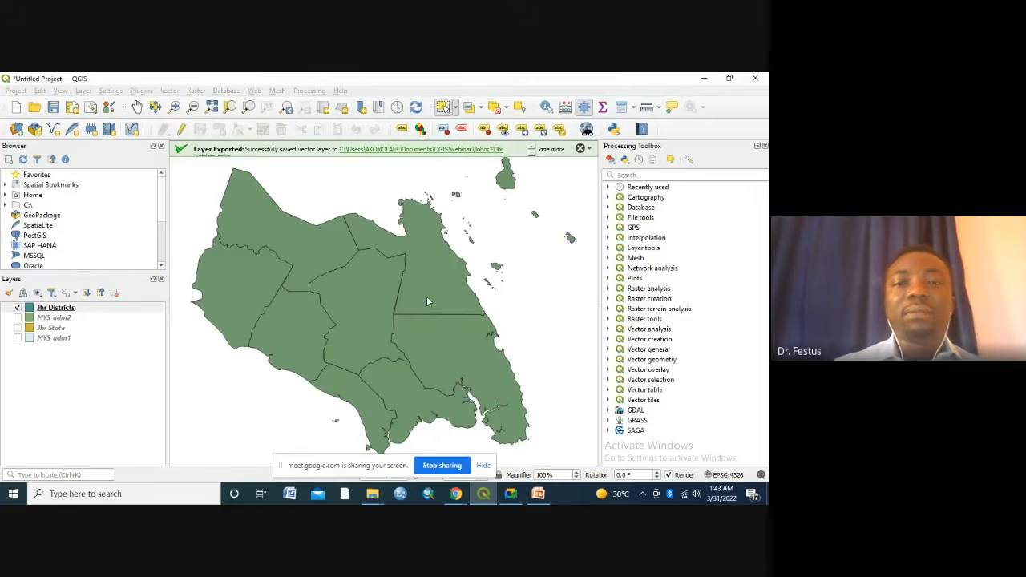
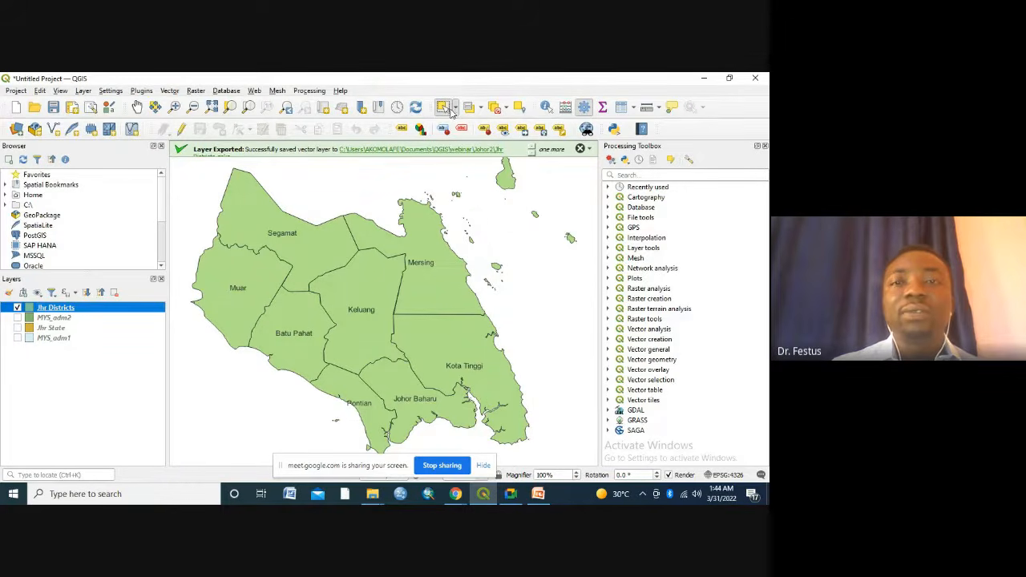
# Select the Muar district in Jhr Districts and export only that feature to the map as a GeoPackage named "Muar city" in the Johor2 folder.
pyautogui.click(446, 110)
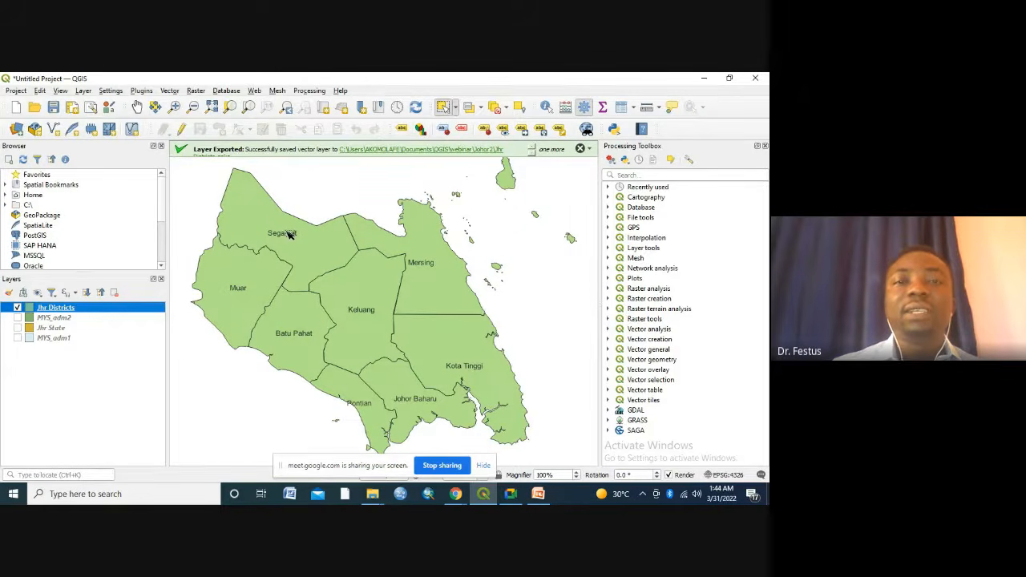
pyautogui.click(233, 287)
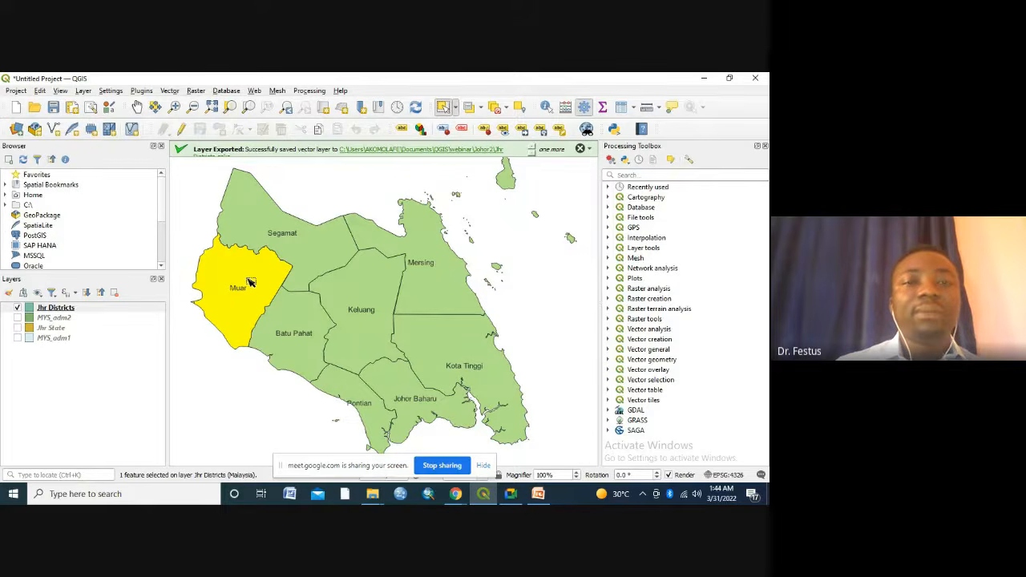
pyautogui.rightClick(63, 311)
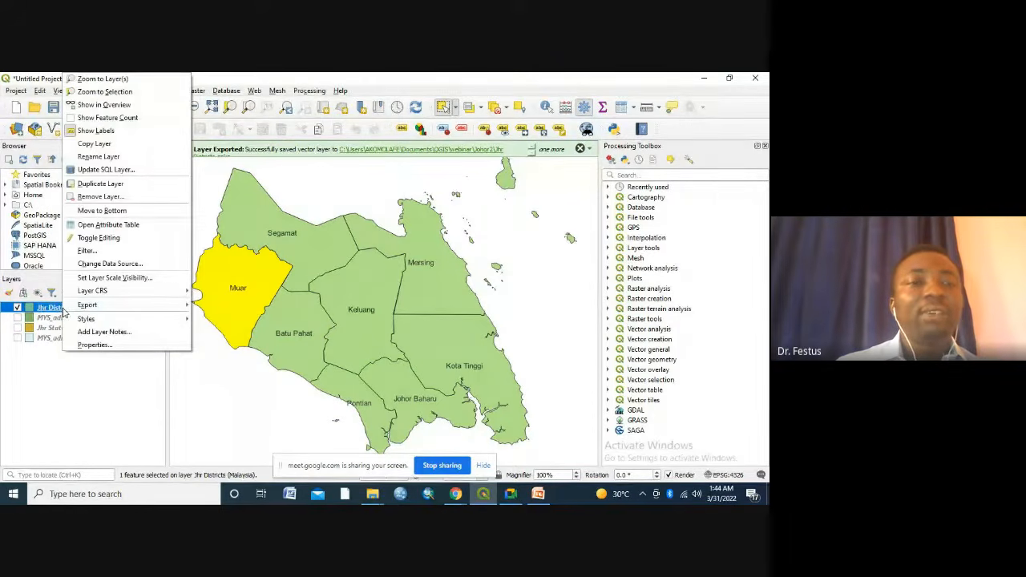
pyautogui.moveTo(81, 309)
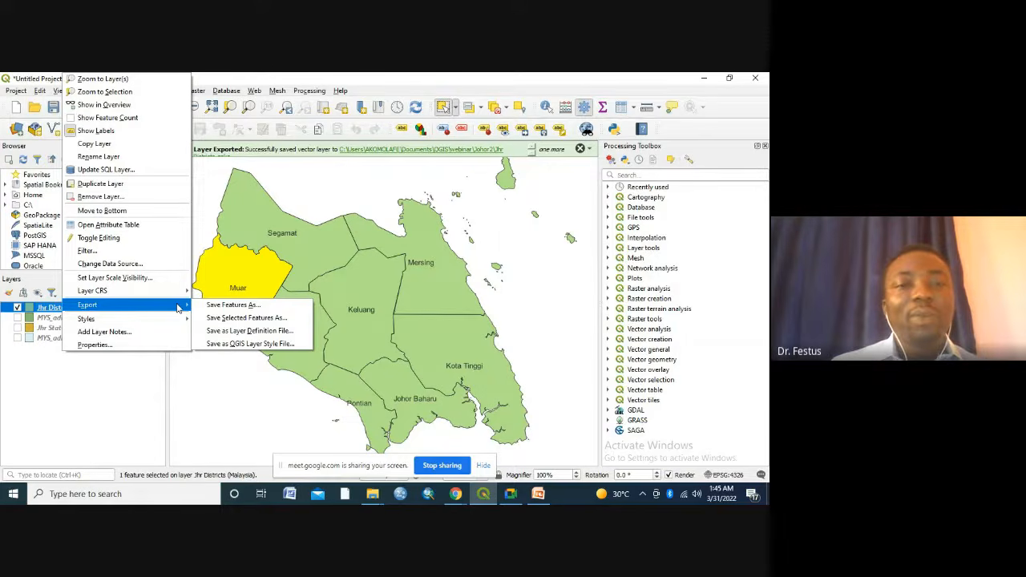
pyautogui.click(232, 318)
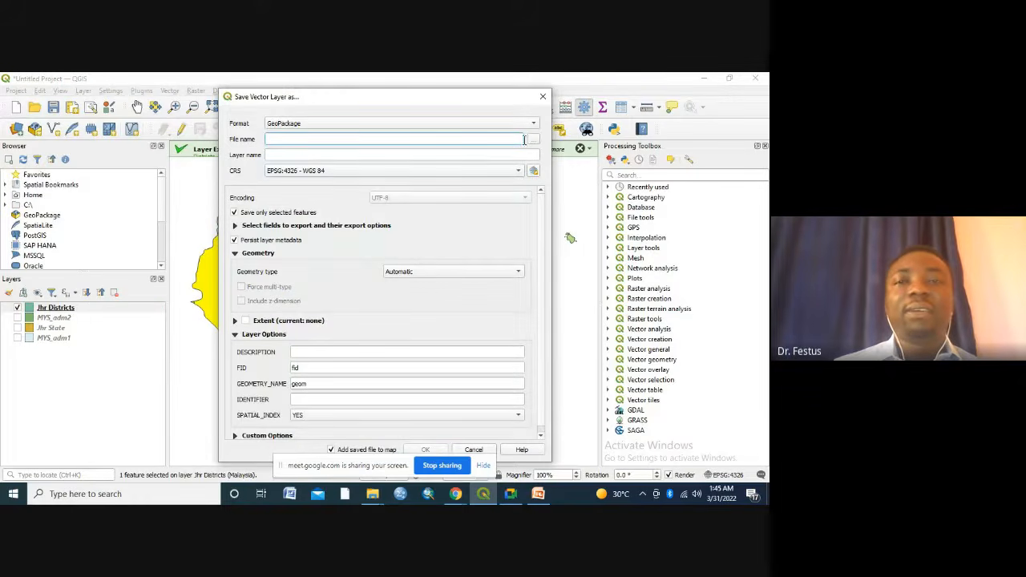
pyautogui.click(535, 144)
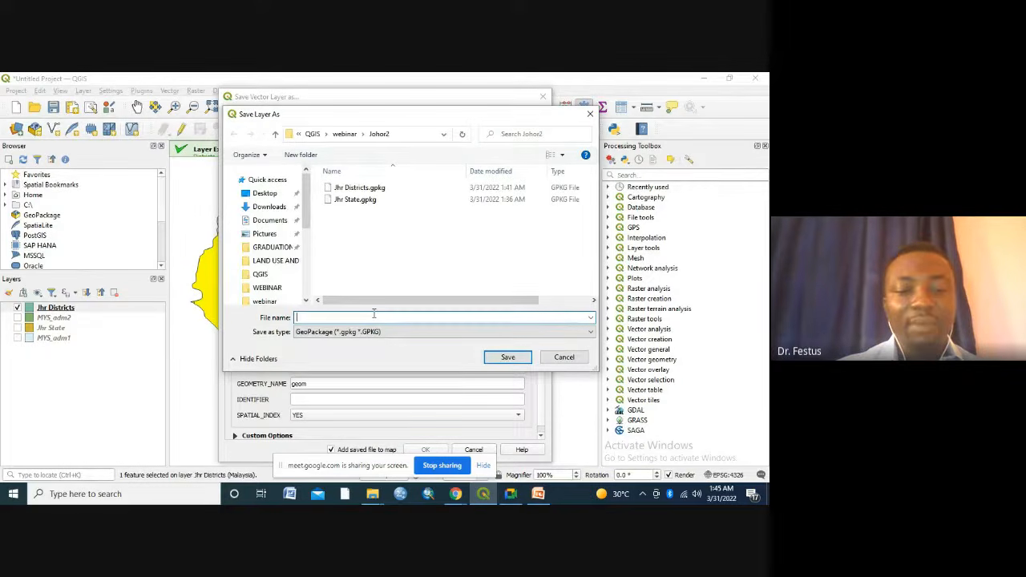
pyautogui.write('Muar')
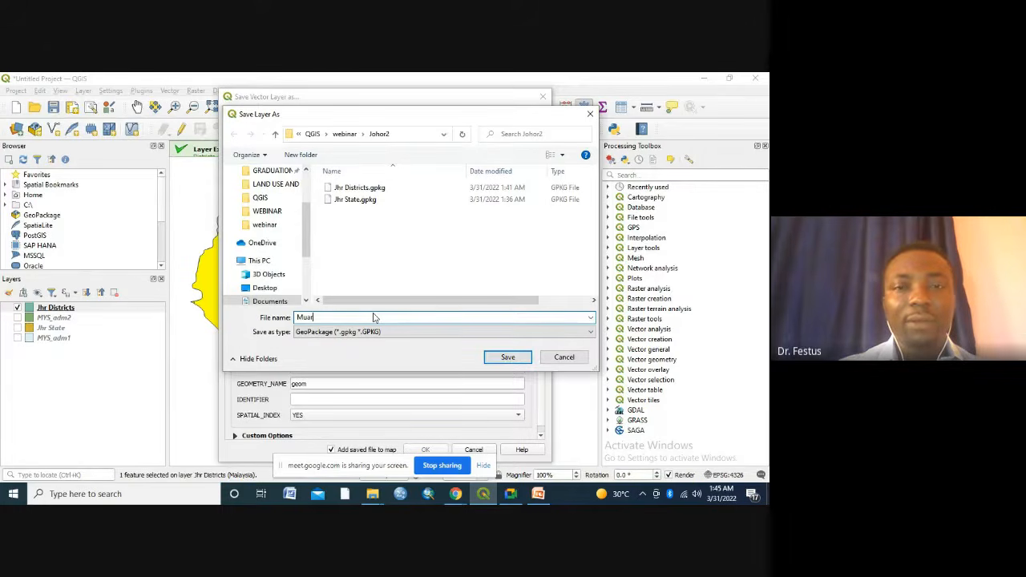
pyautogui.write(' city')
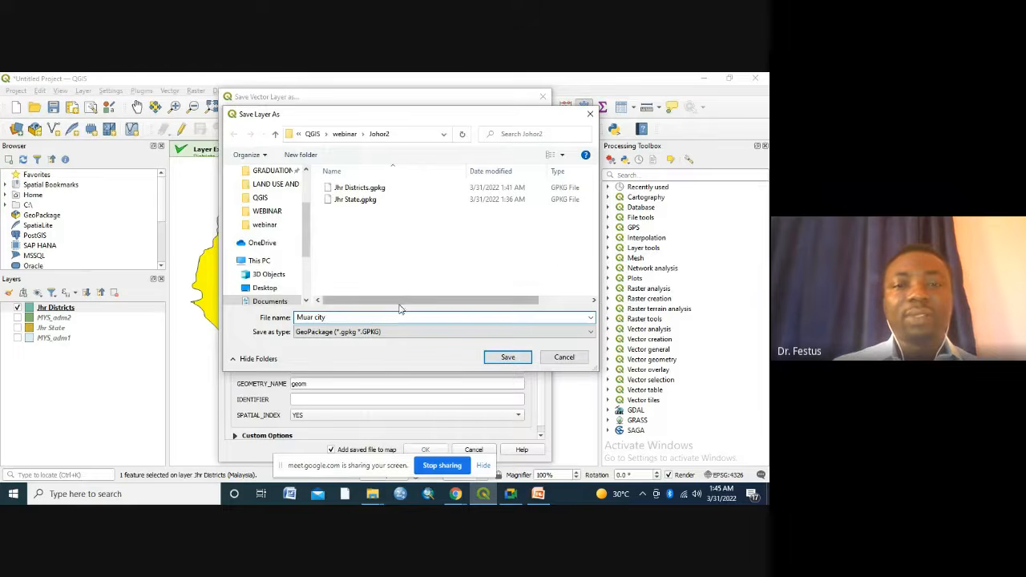
pyautogui.click(497, 360)
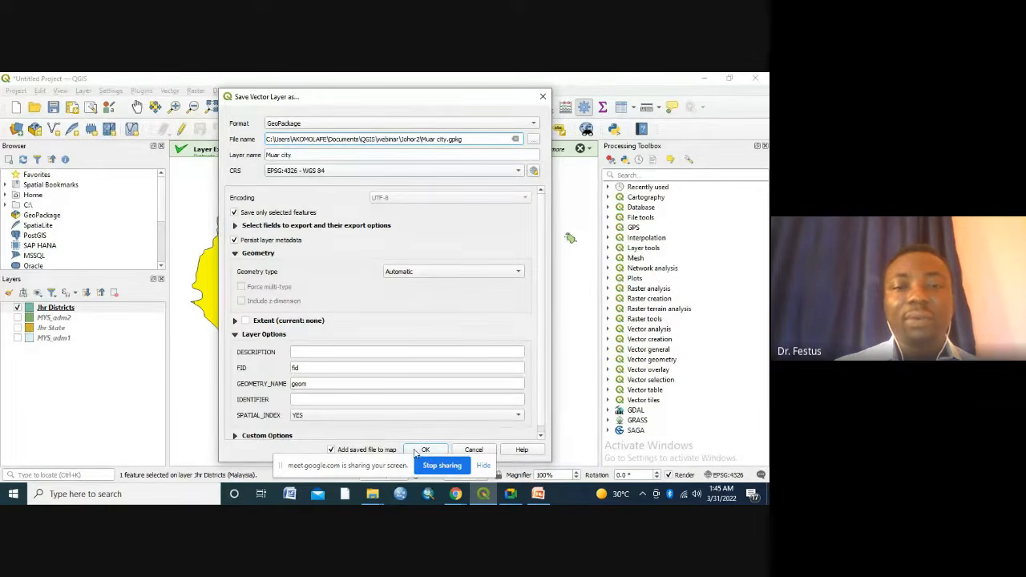
pyautogui.click(423, 450)
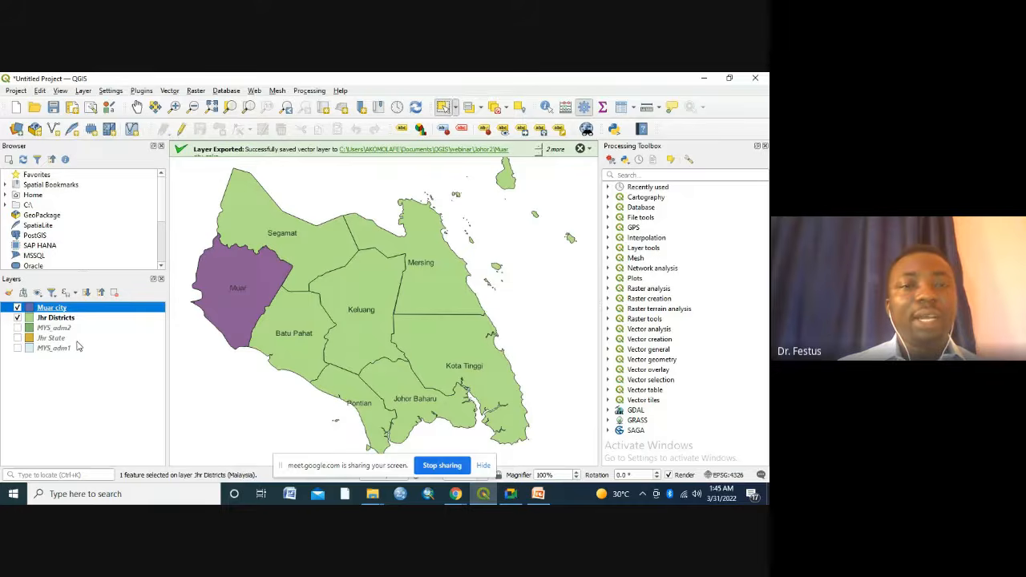
# Hide the Jhr Districts layer and zoom the map to the Muar city layer.
pyautogui.click(18, 318)
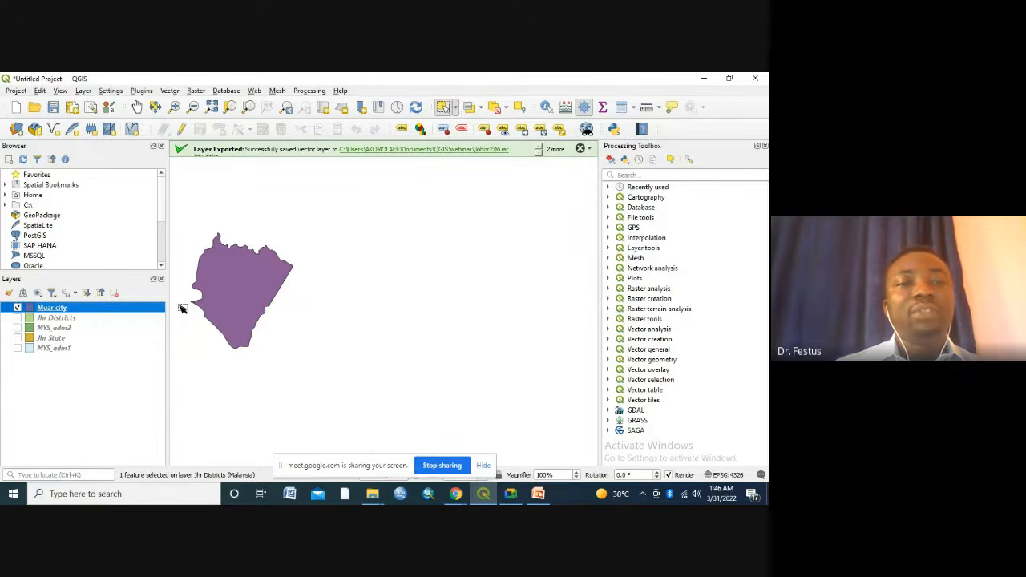
pyautogui.rightClick(58, 313)
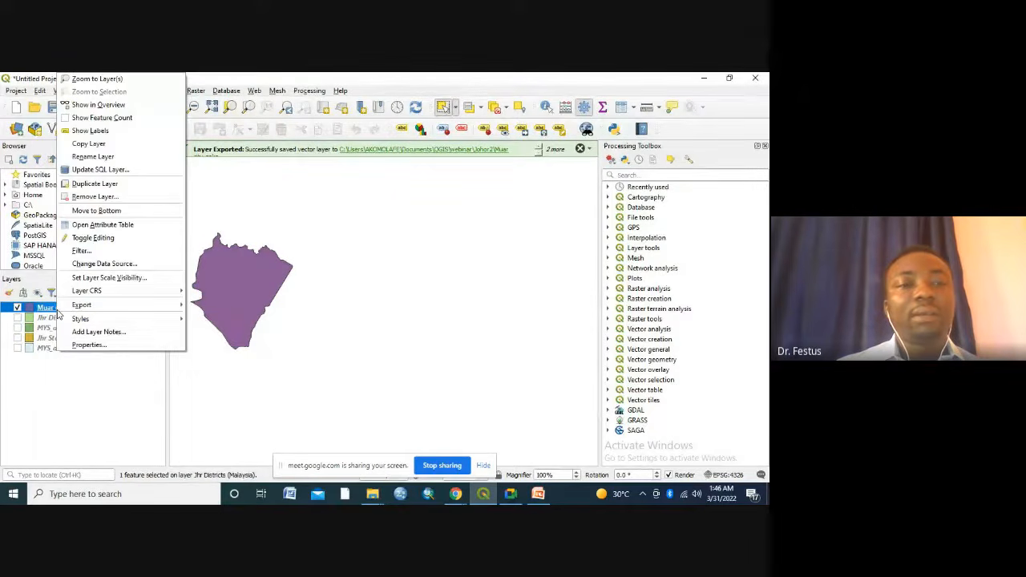
pyautogui.click(102, 80)
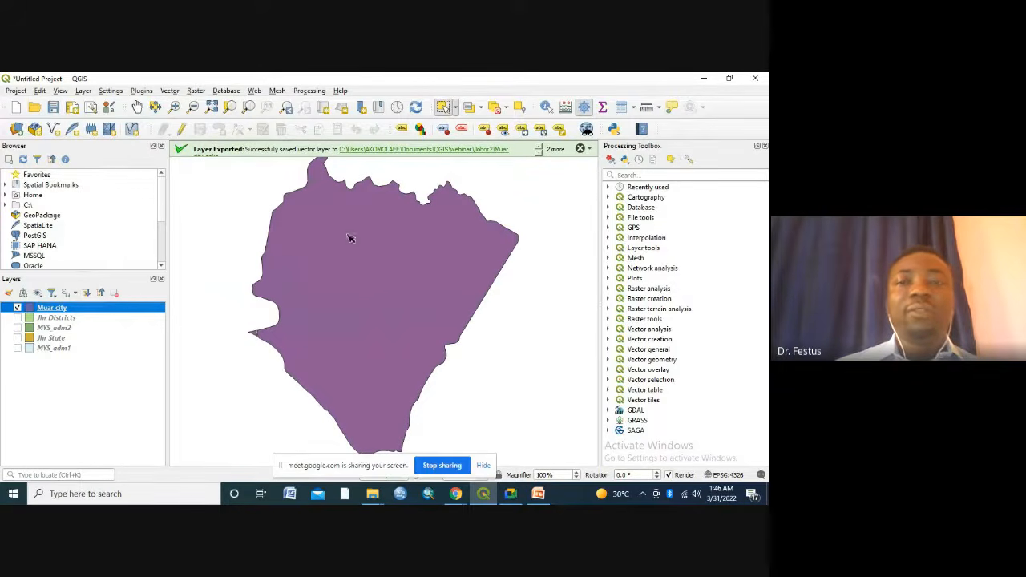
# Set single labels from the NAME_2 field in the Muar city layer's properties.
pyautogui.rightClick(54, 313)
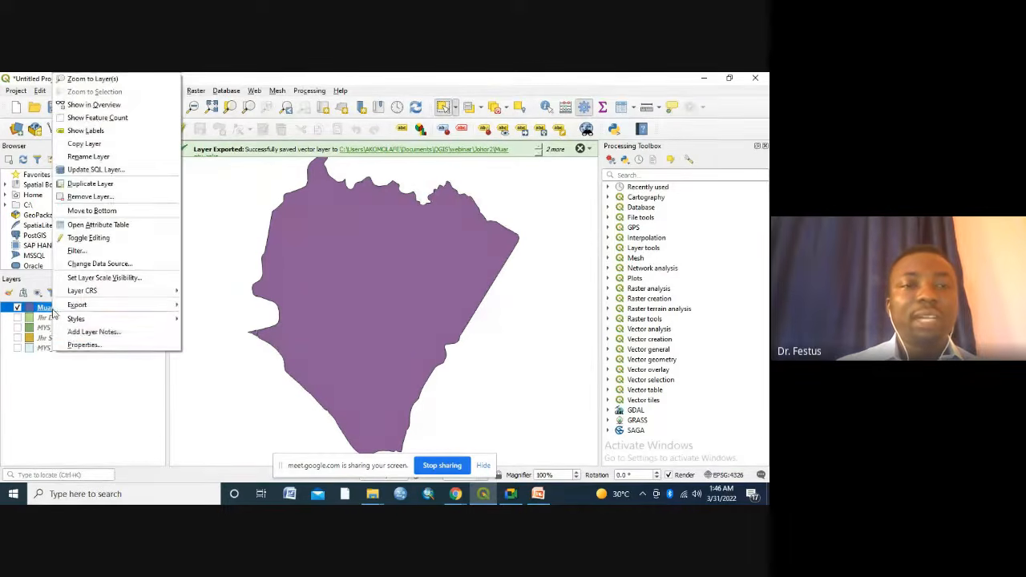
pyautogui.click(88, 346)
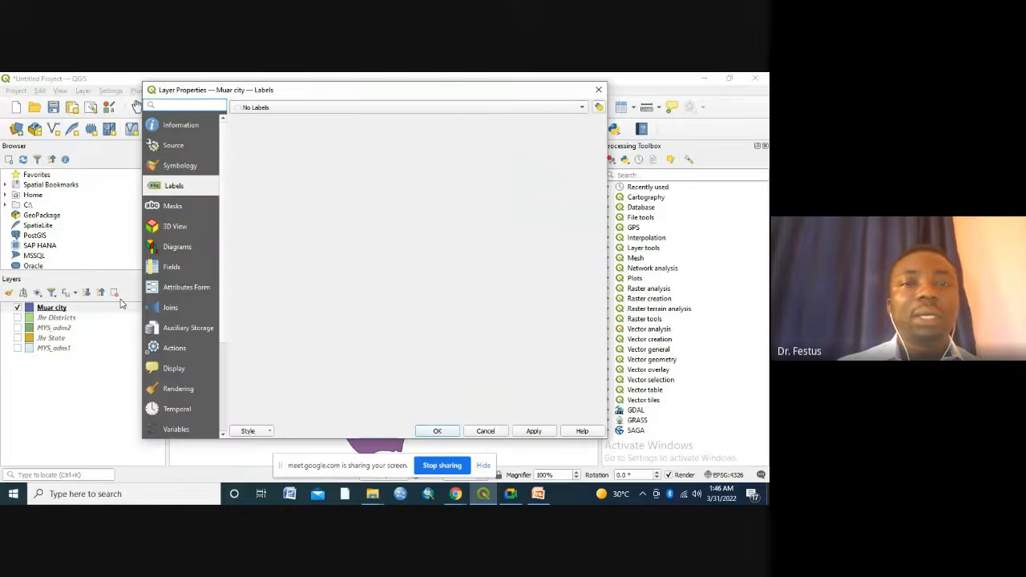
pyautogui.click(583, 111)
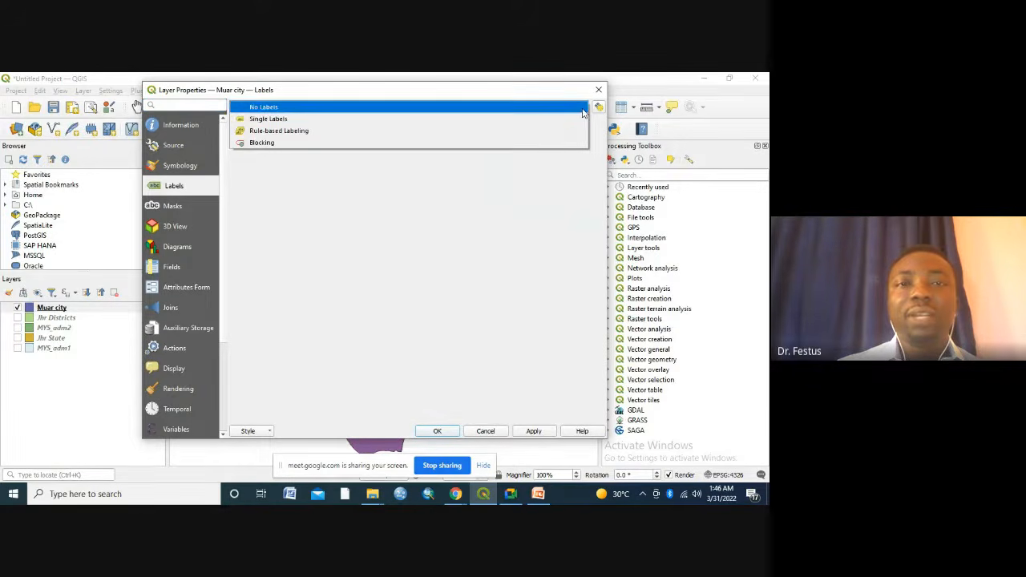
pyautogui.click(315, 124)
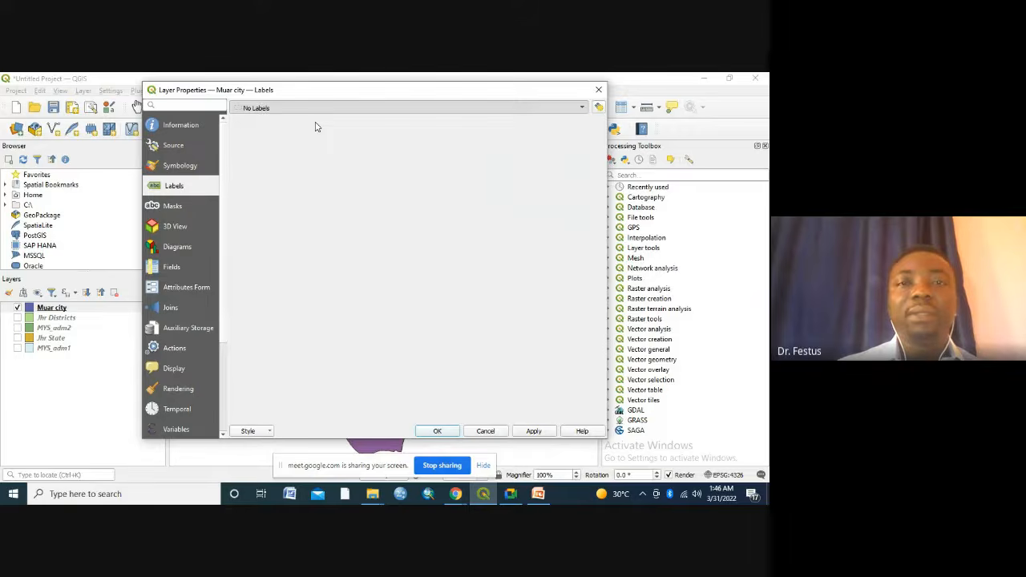
pyautogui.click(316, 125)
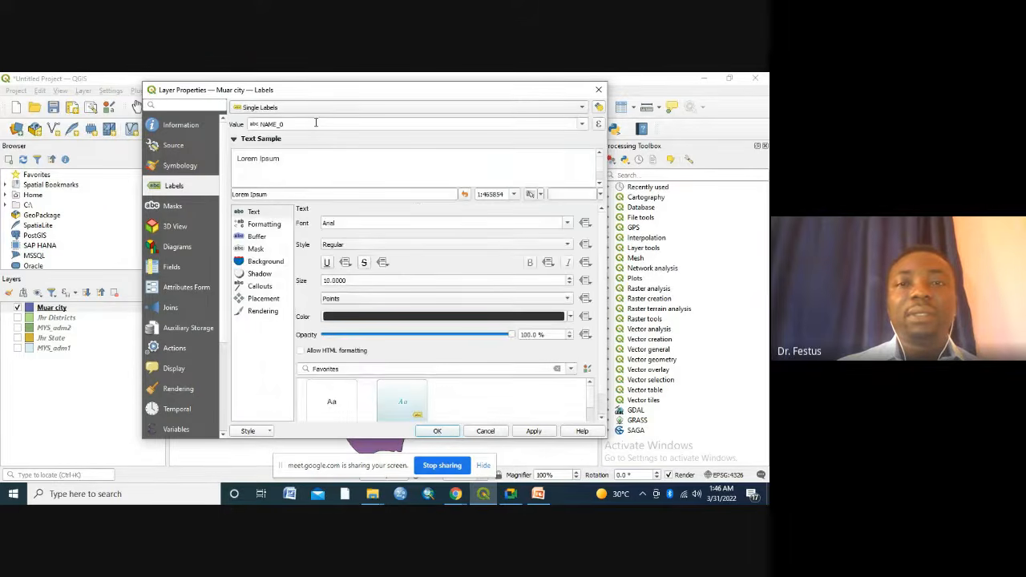
pyautogui.click(583, 125)
pyautogui.click(291, 233)
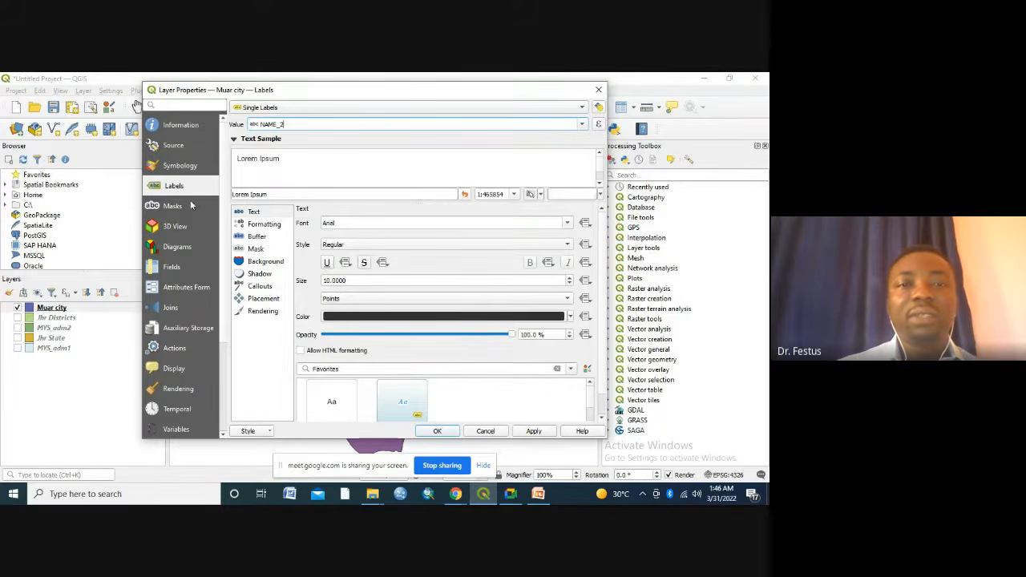
# Set the Muar city layer's simple fill to the standard light orange with the Dense 3 fill style and apply the layer properties.
pyautogui.click(184, 167)
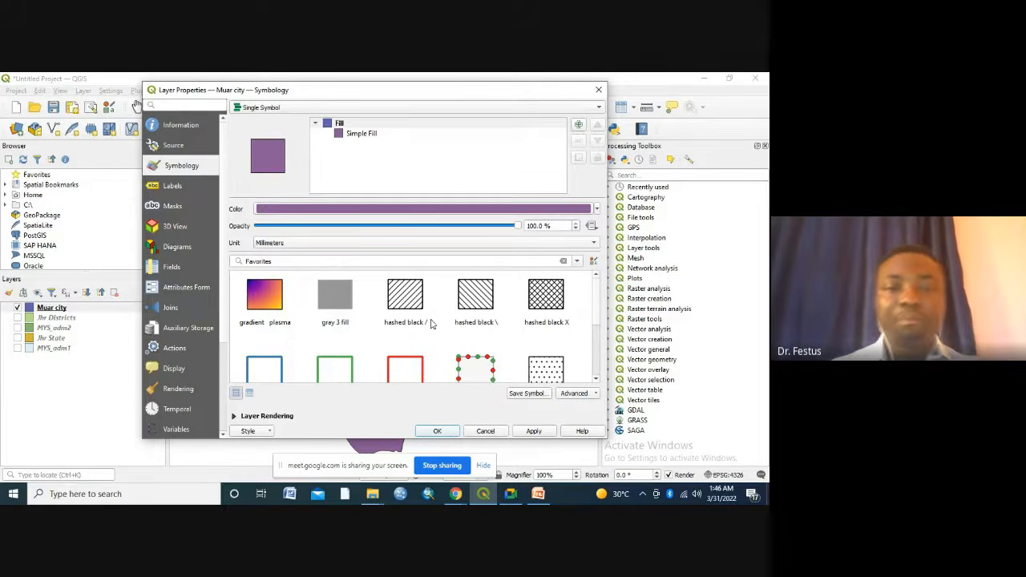
pyautogui.click(358, 134)
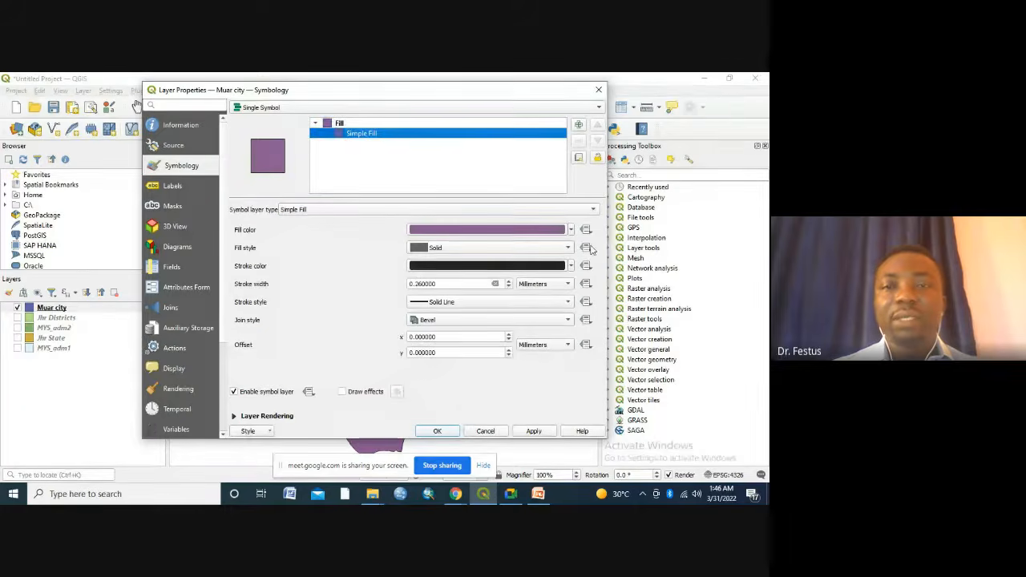
pyautogui.click(571, 232)
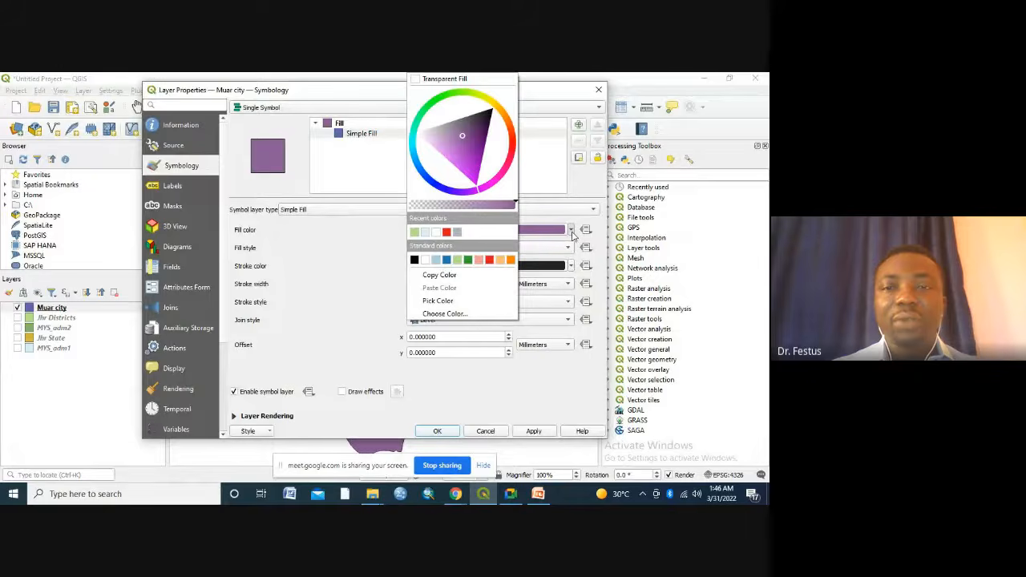
pyautogui.click(504, 261)
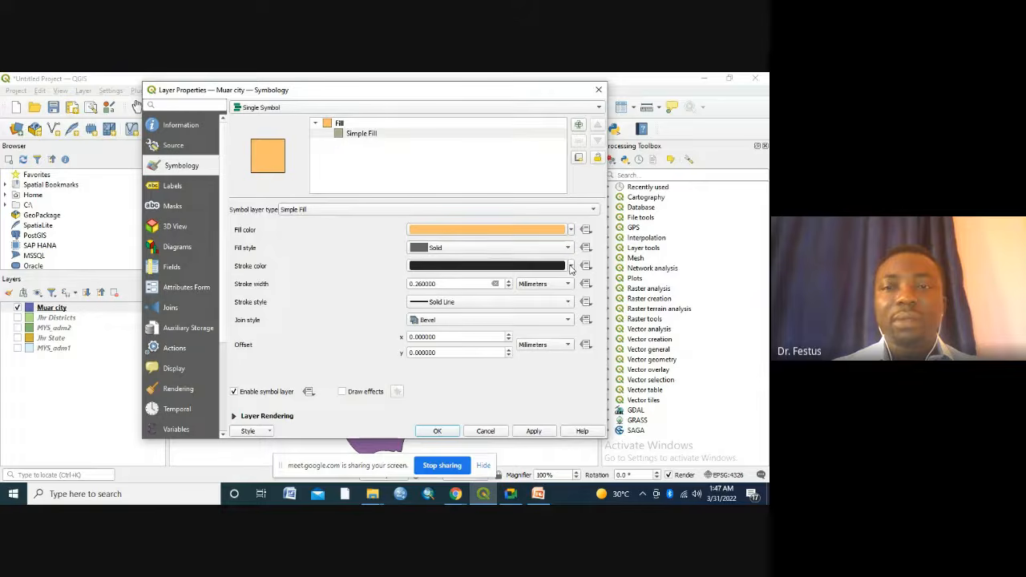
pyautogui.click(571, 268)
pyautogui.click(401, 259)
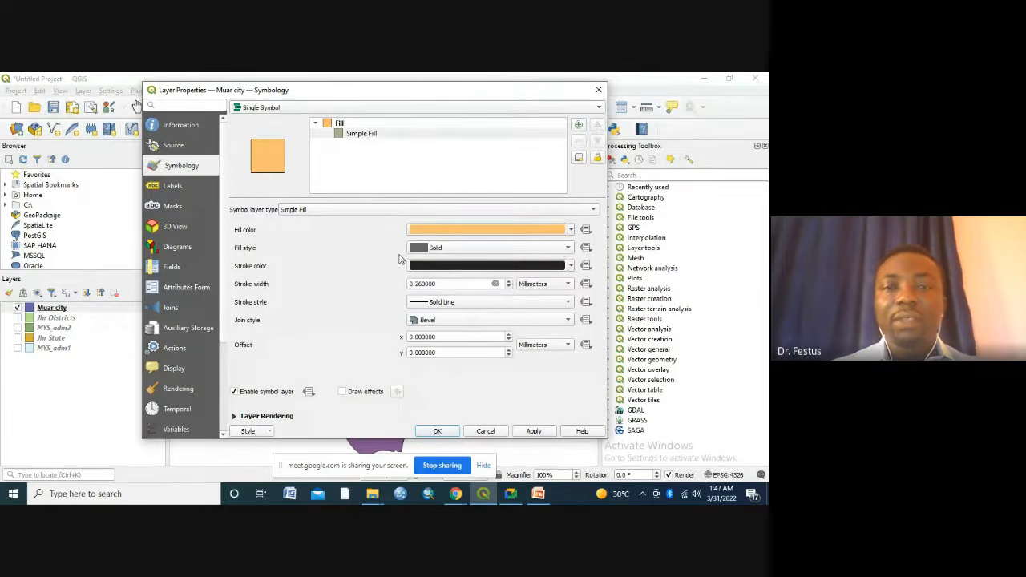
pyautogui.click(567, 248)
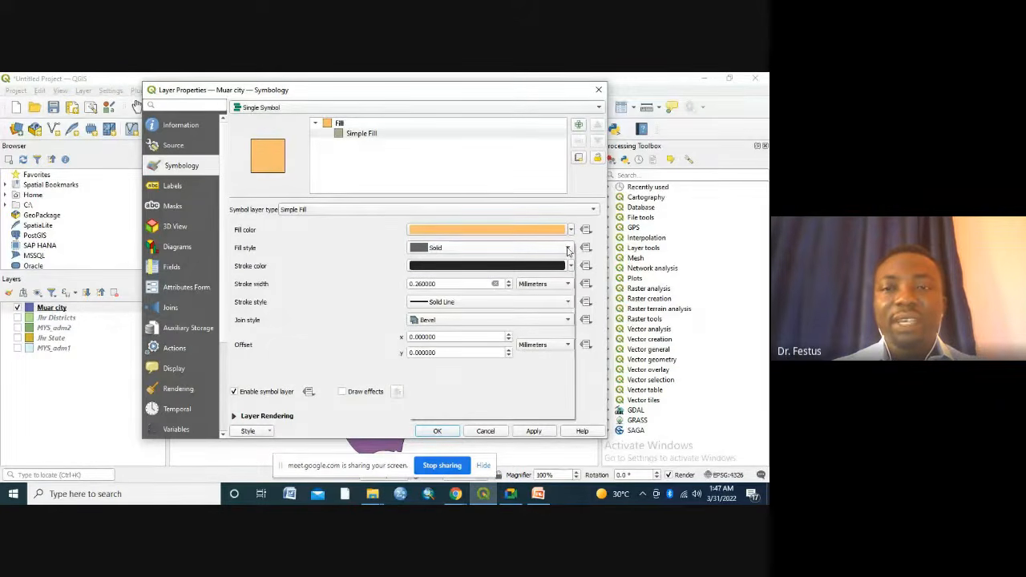
pyautogui.click(453, 369)
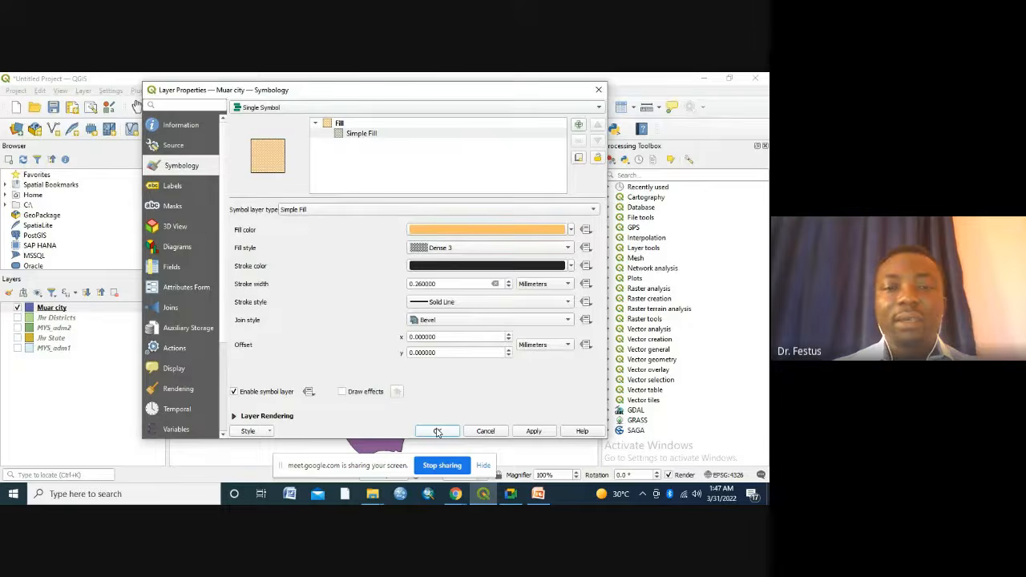
pyautogui.click(438, 432)
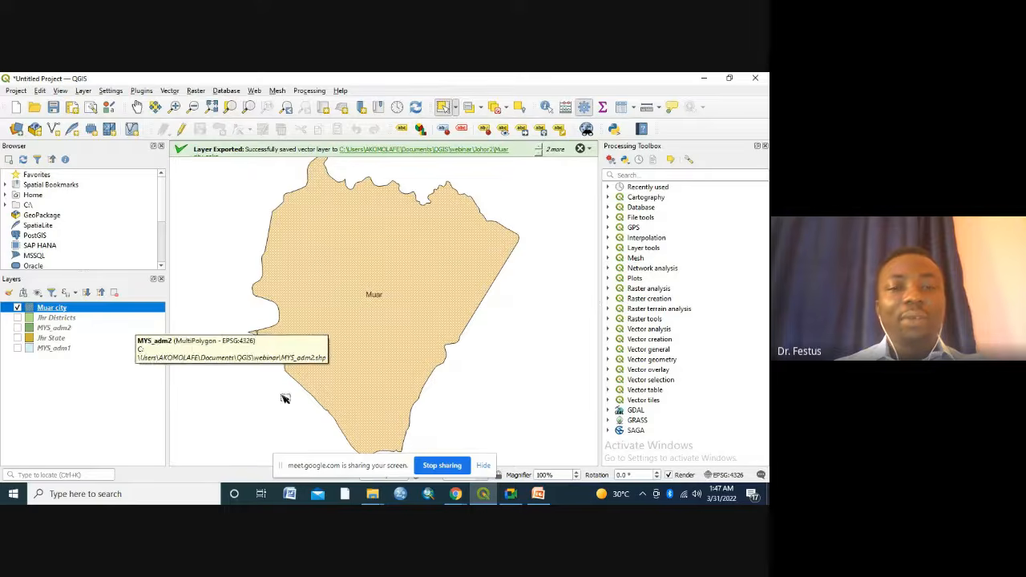
# Review the PowerPoint slide on importing an Excel sheet, and open Muar data from the webinar folder in Excel to examine its column headings.
pyautogui.click(538, 495)
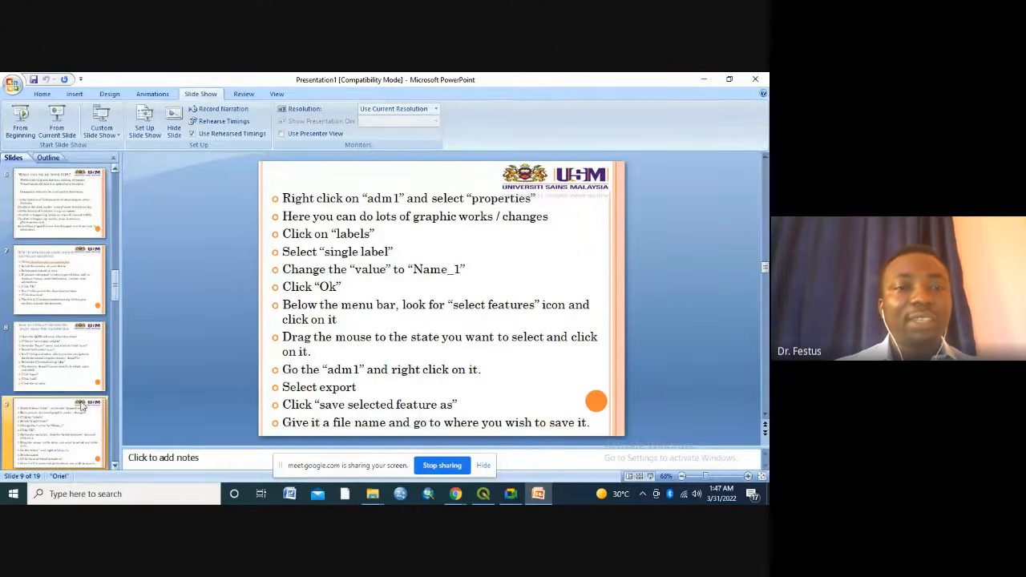
pyautogui.scroll(-1, 80, 406)
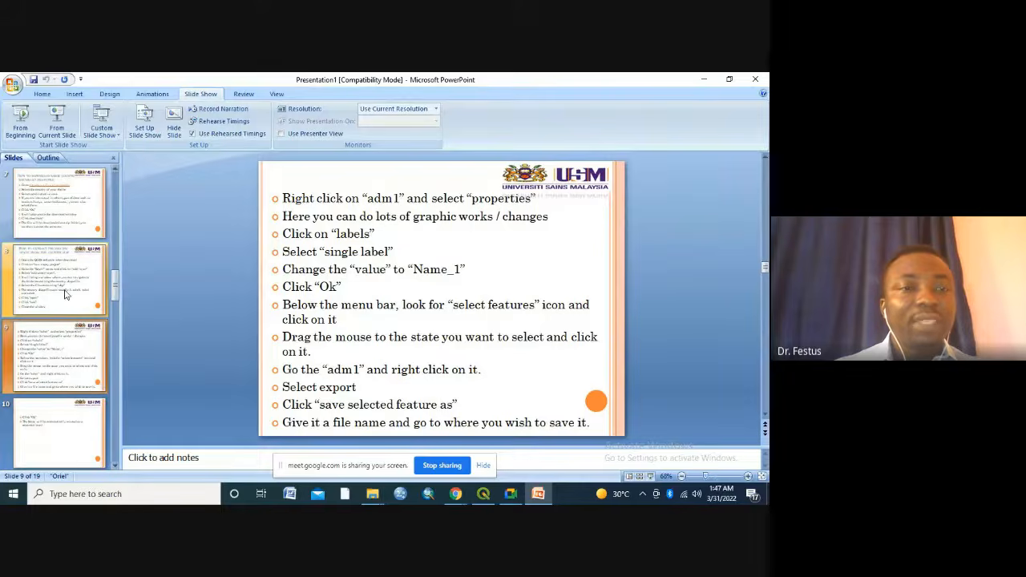
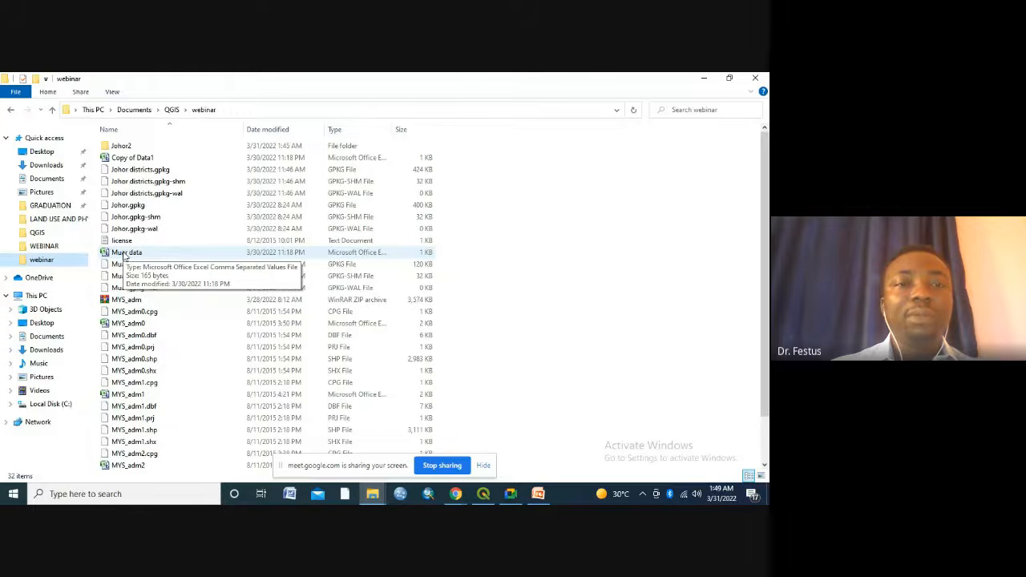
pyautogui.doubleClick(126, 253)
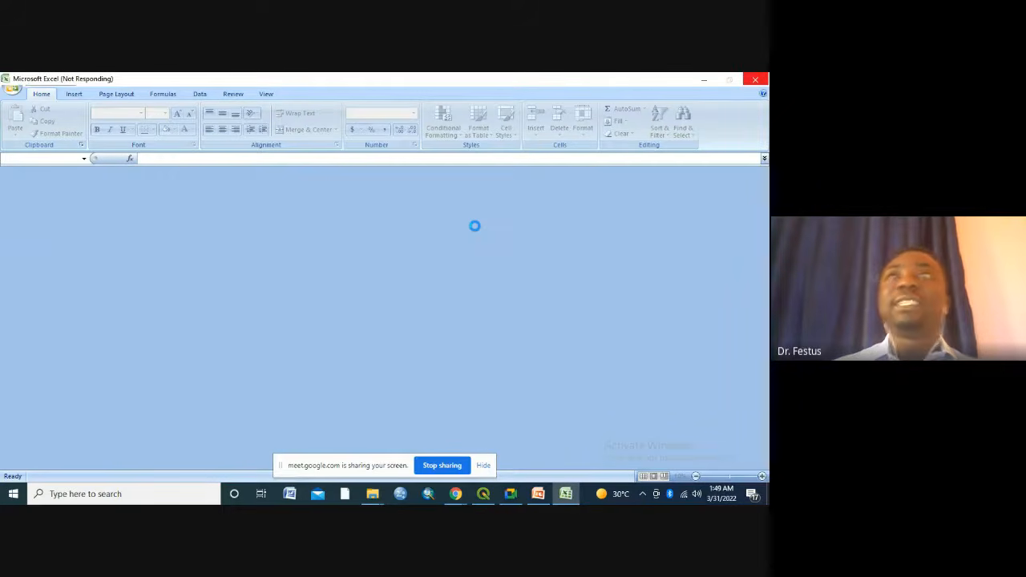
pyautogui.click(539, 496)
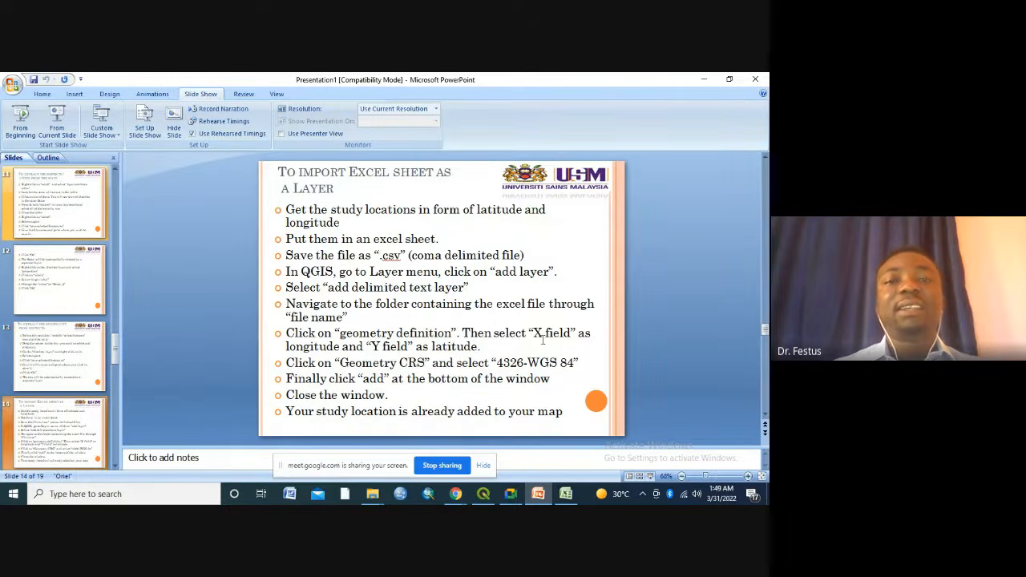
pyautogui.click(566, 494)
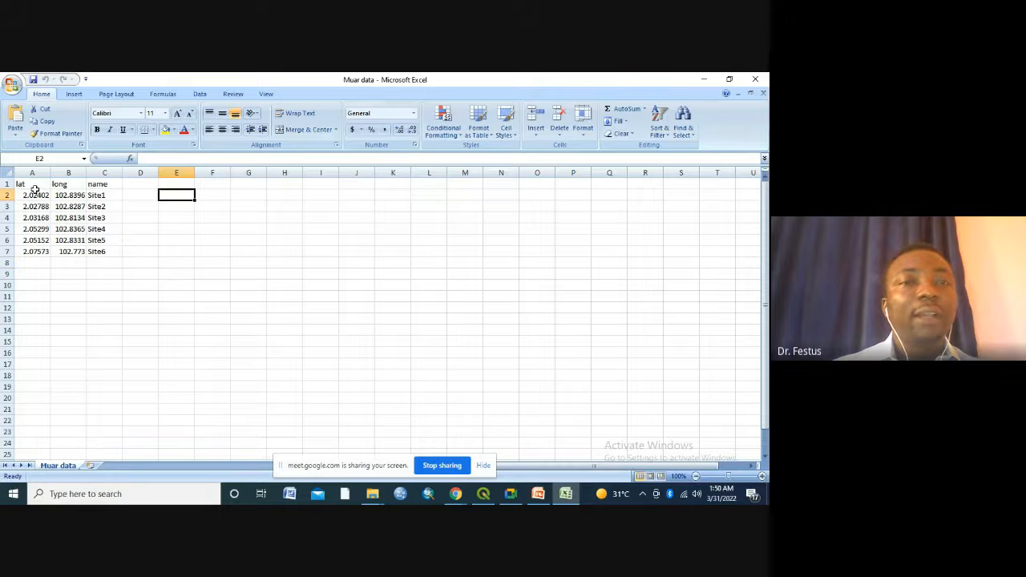
pyautogui.click(104, 186)
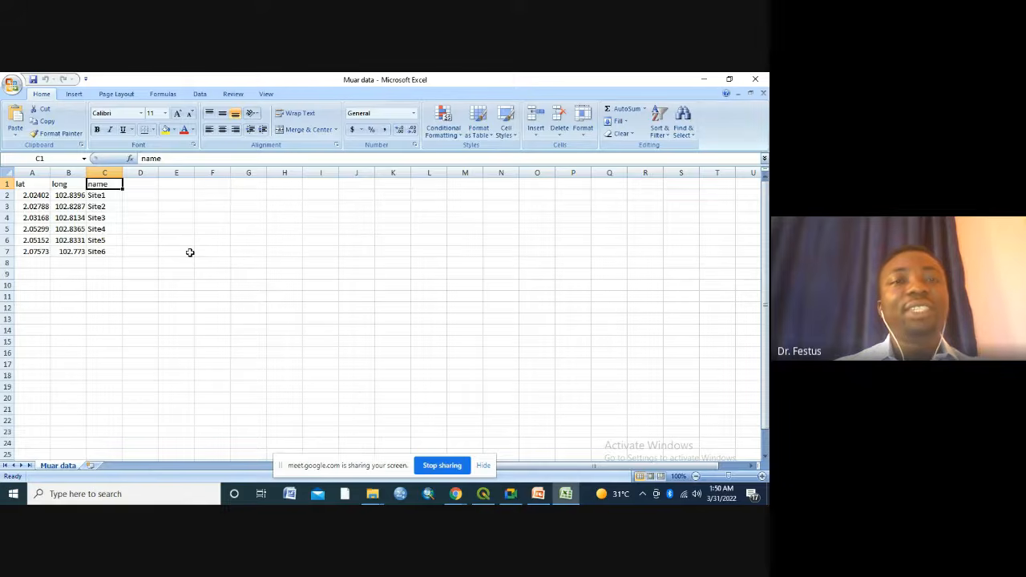
# Check the Save As file type for the Muar data workbook without saving, and close Excel.
pyautogui.click(18, 87)
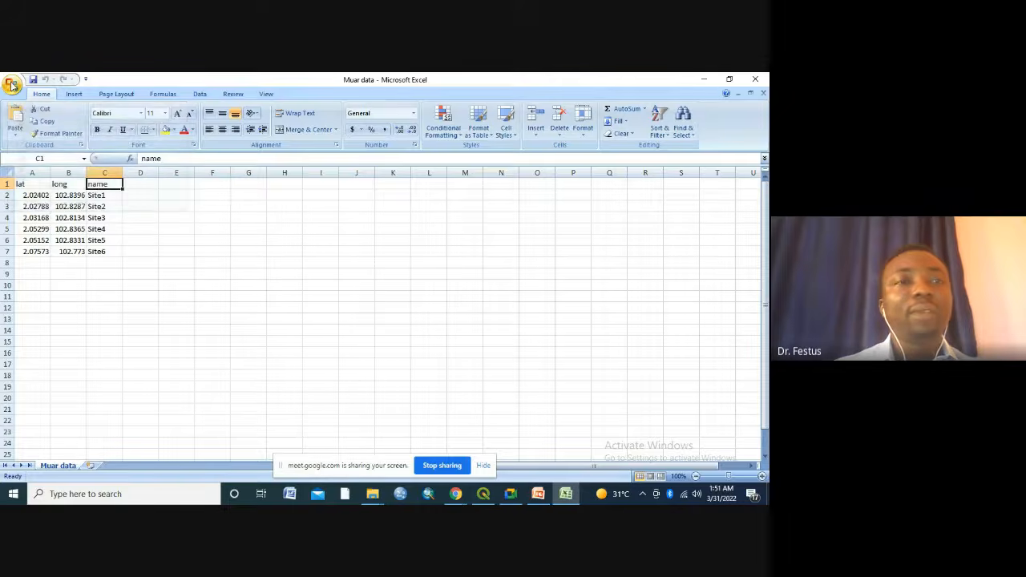
pyautogui.click(12, 85)
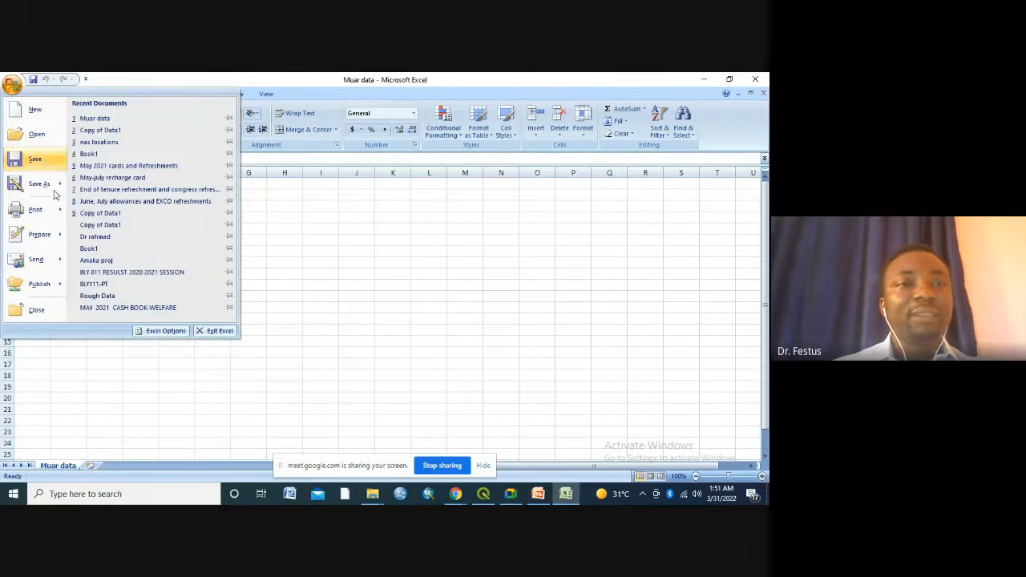
pyautogui.moveTo(60, 186)
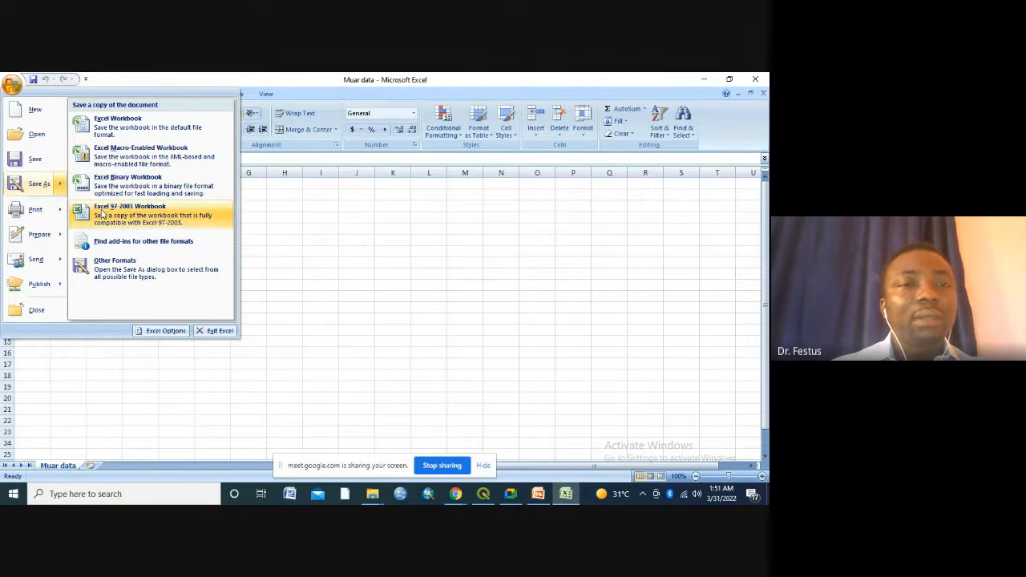
pyautogui.click(108, 272)
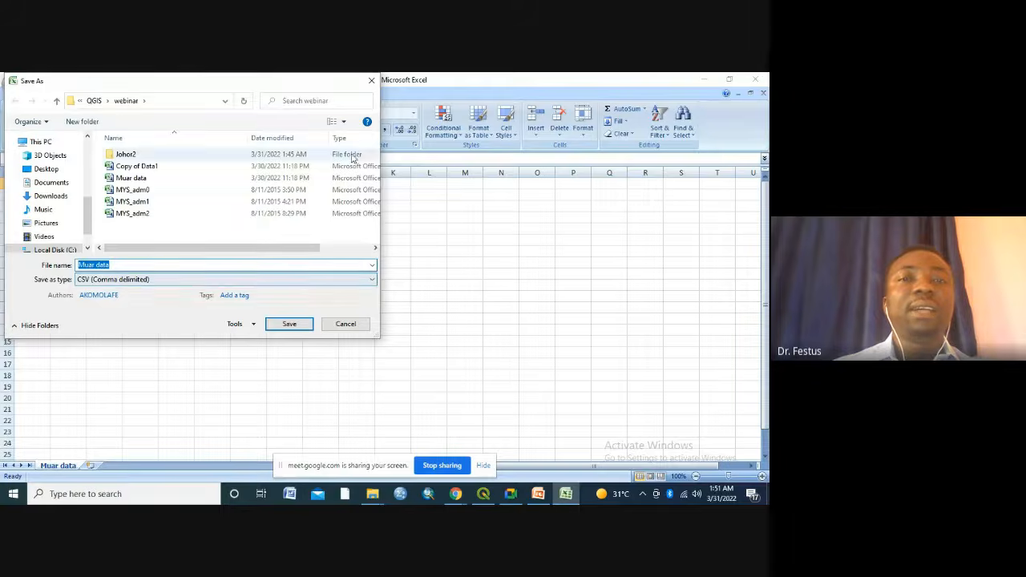
pyautogui.click(368, 81)
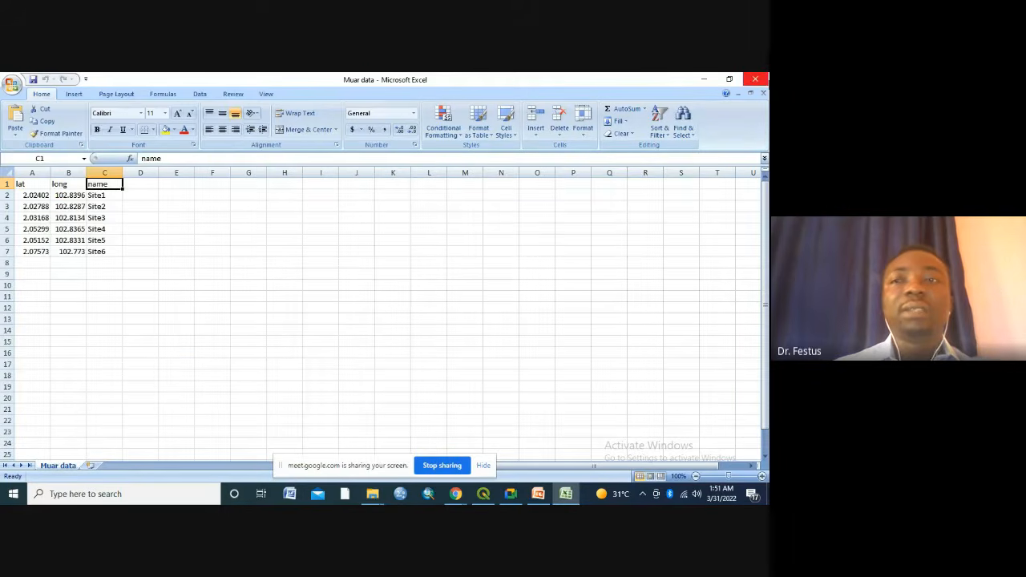
pyautogui.click(757, 81)
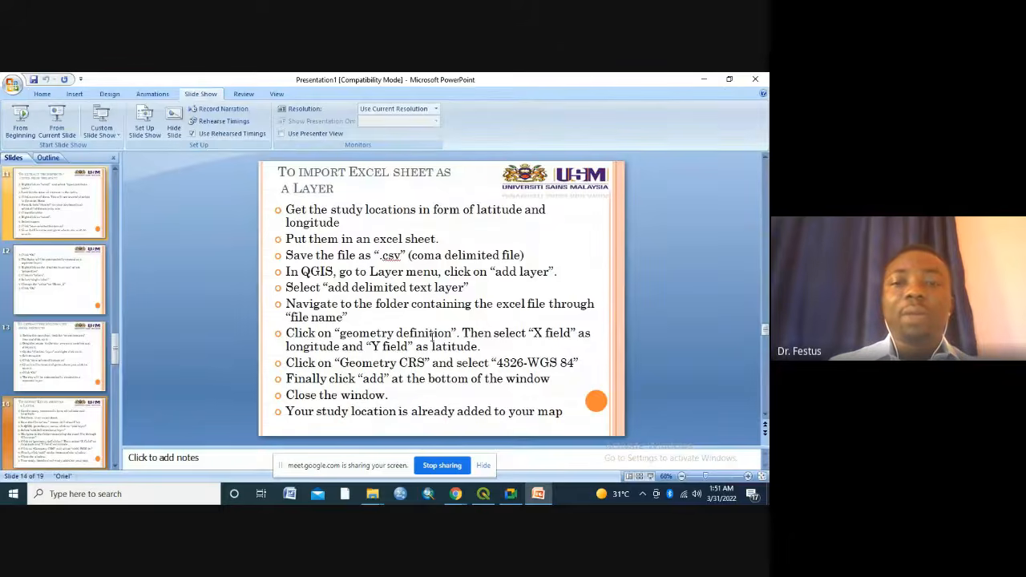
# Switch to QGIS and choose Muar data.csv from the webinar folder as the source for a new delimited text layer.
pyautogui.moveTo(482, 497)
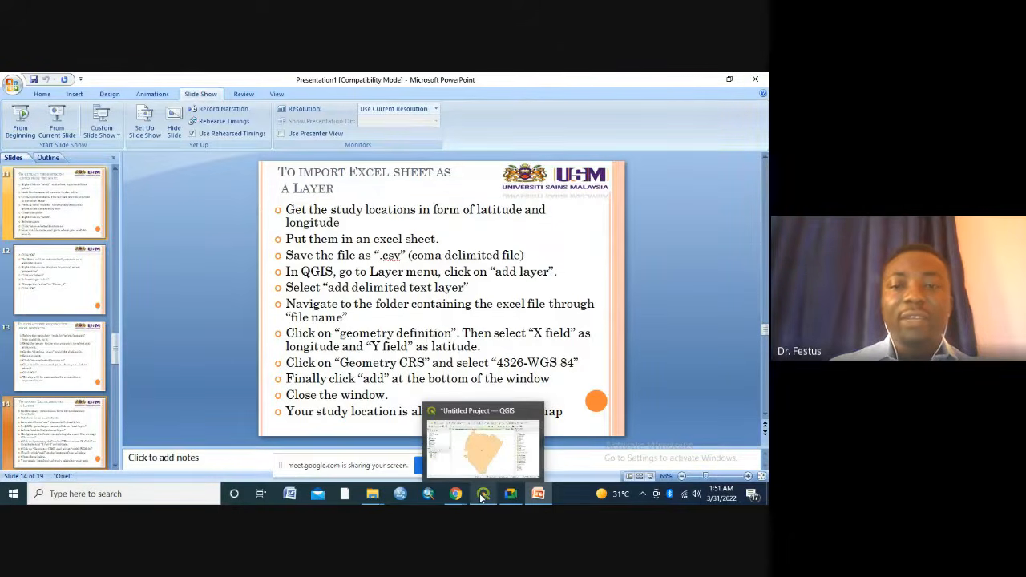
pyautogui.click(482, 497)
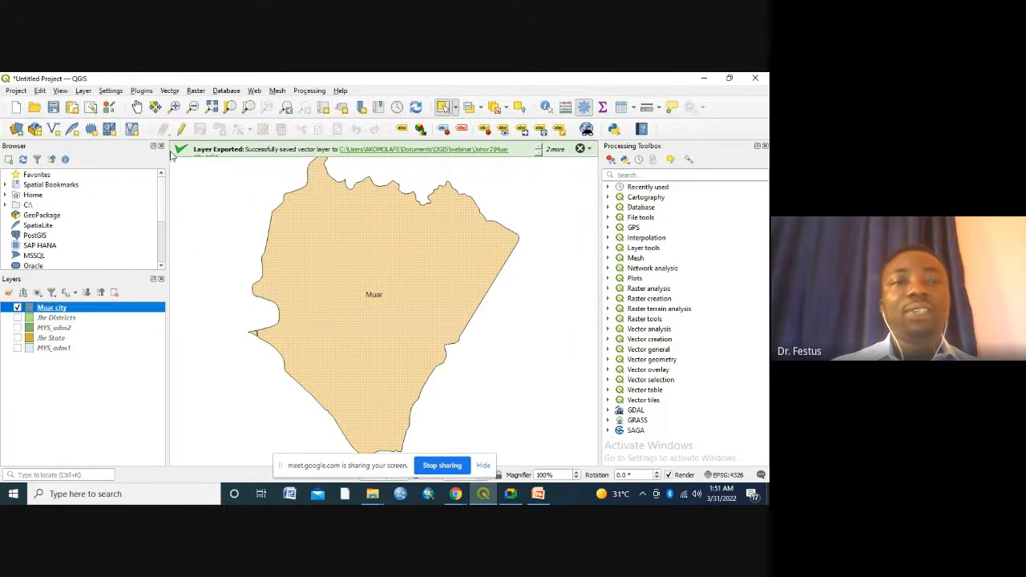
pyautogui.click(84, 91)
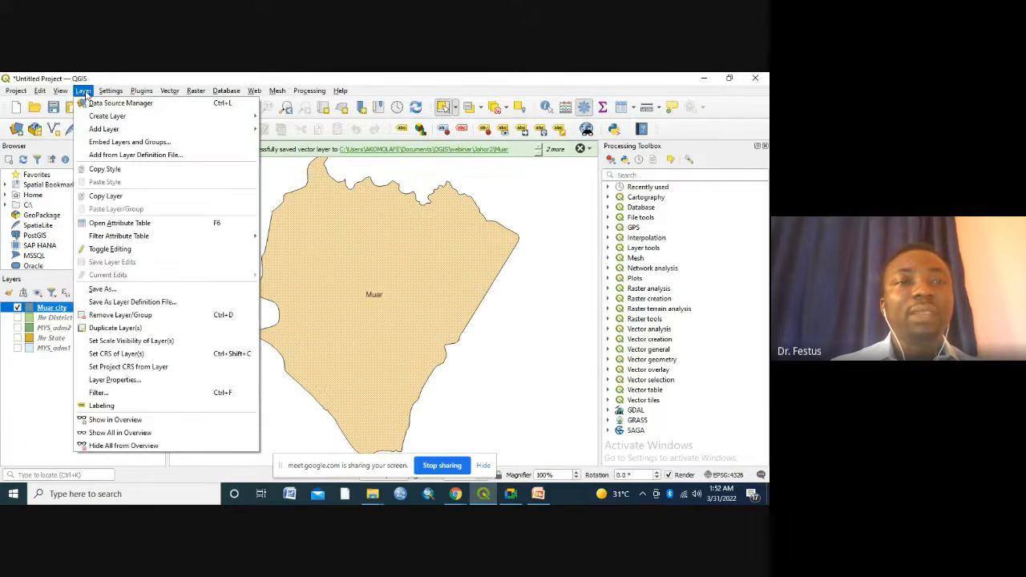
pyautogui.moveTo(129, 132)
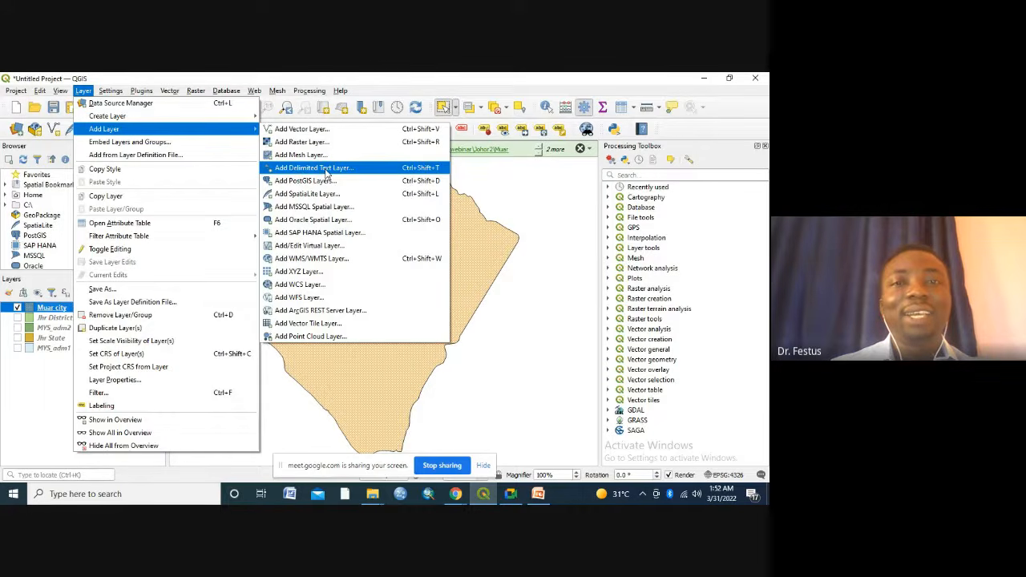
pyautogui.click(327, 170)
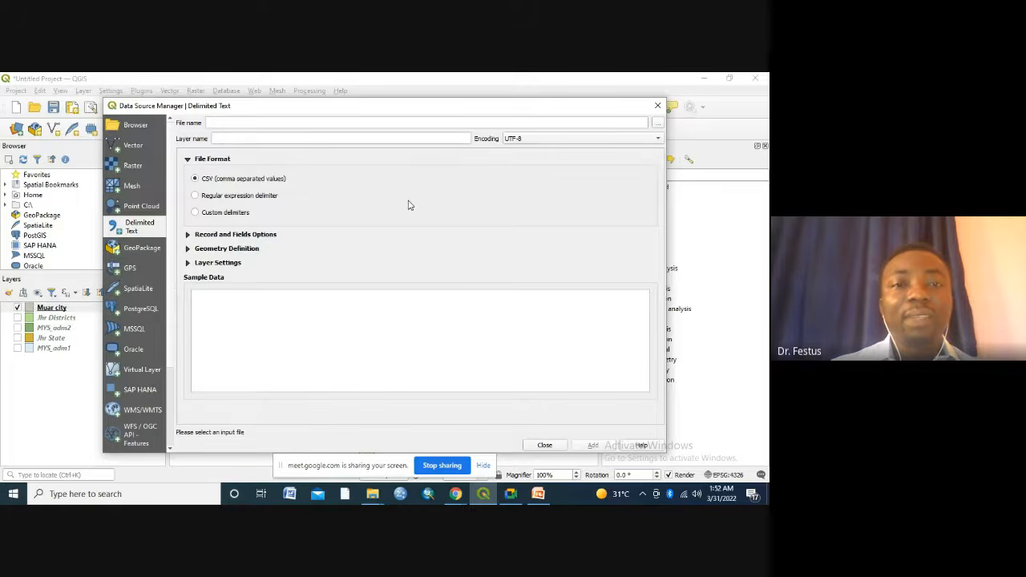
pyautogui.click(657, 125)
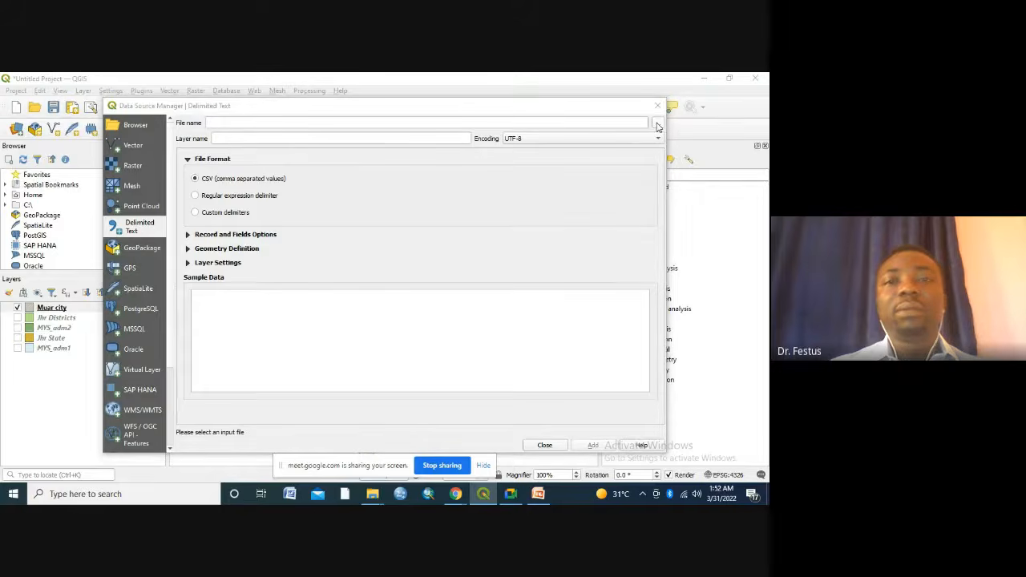
pyautogui.scroll(-3, 152, 241)
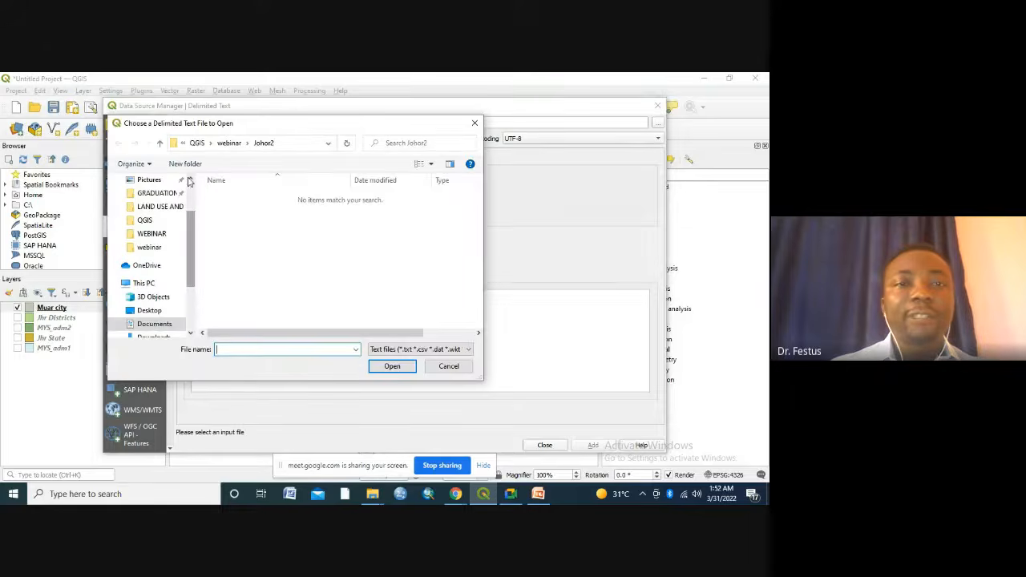
pyautogui.click(230, 144)
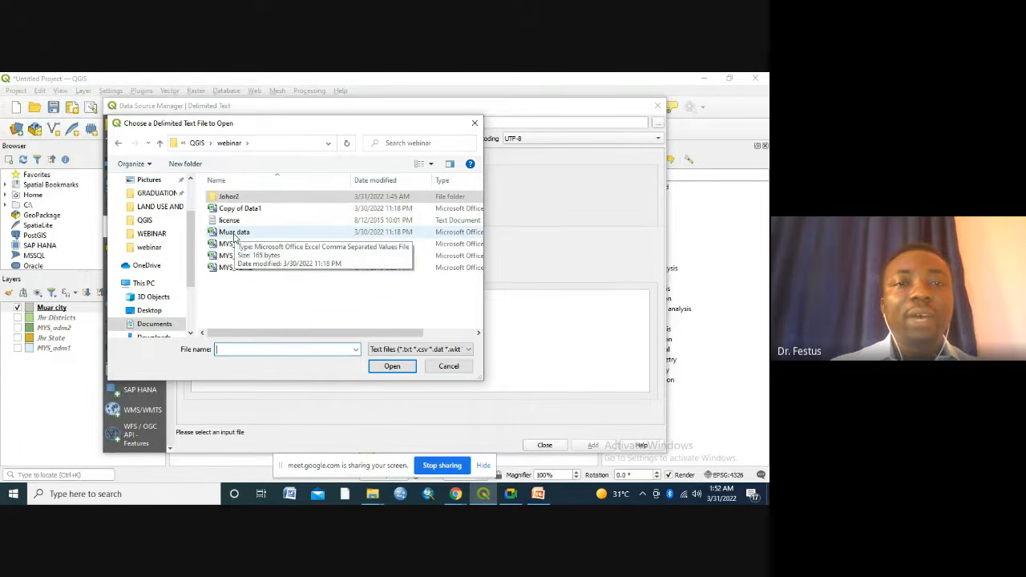
pyautogui.click(234, 233)
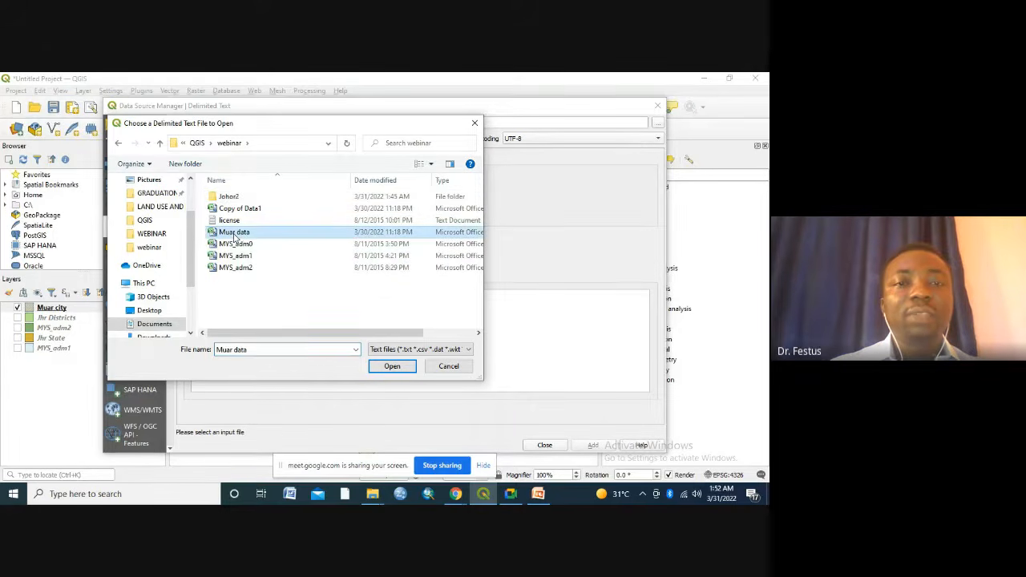
pyautogui.click(392, 367)
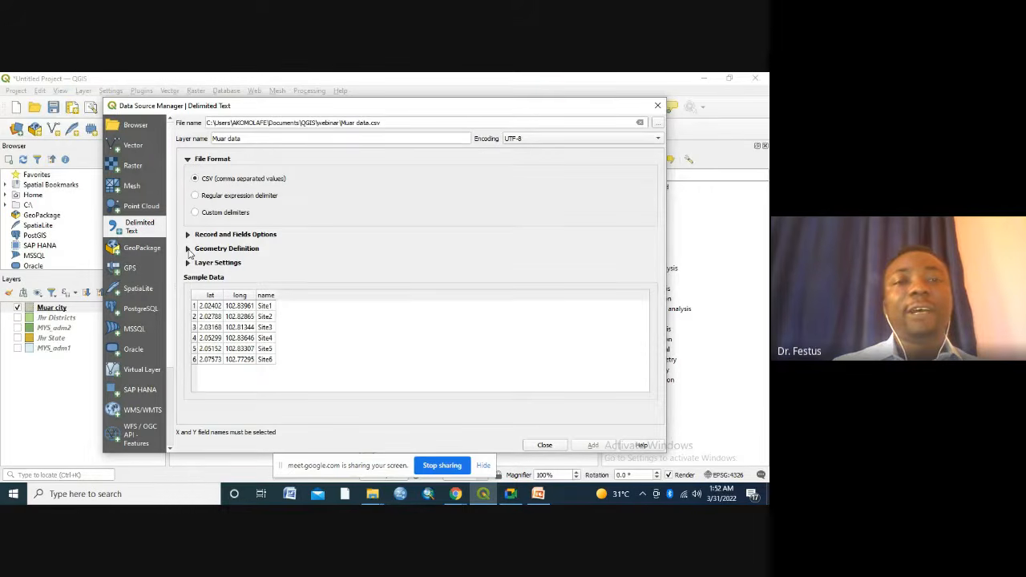
# Define the delimited text layer's point geometry with long as the X field and lat as the Y field.
pyautogui.click(188, 249)
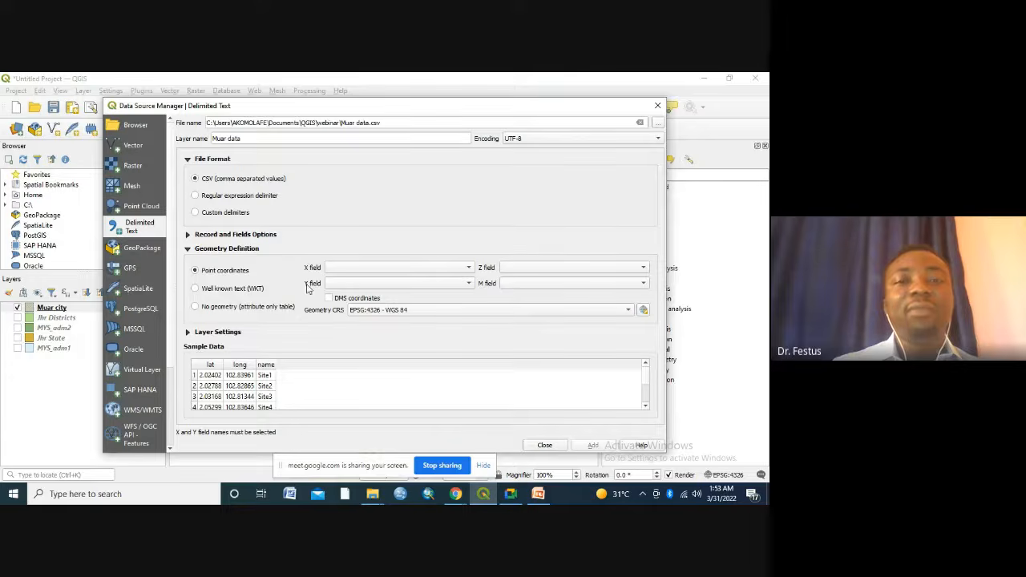
pyautogui.click(467, 268)
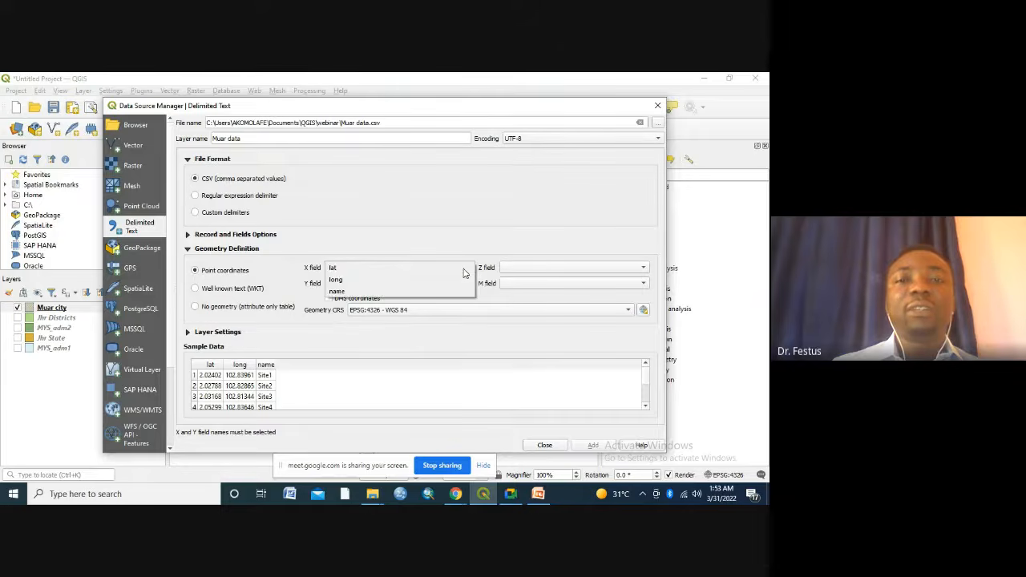
pyautogui.click(366, 280)
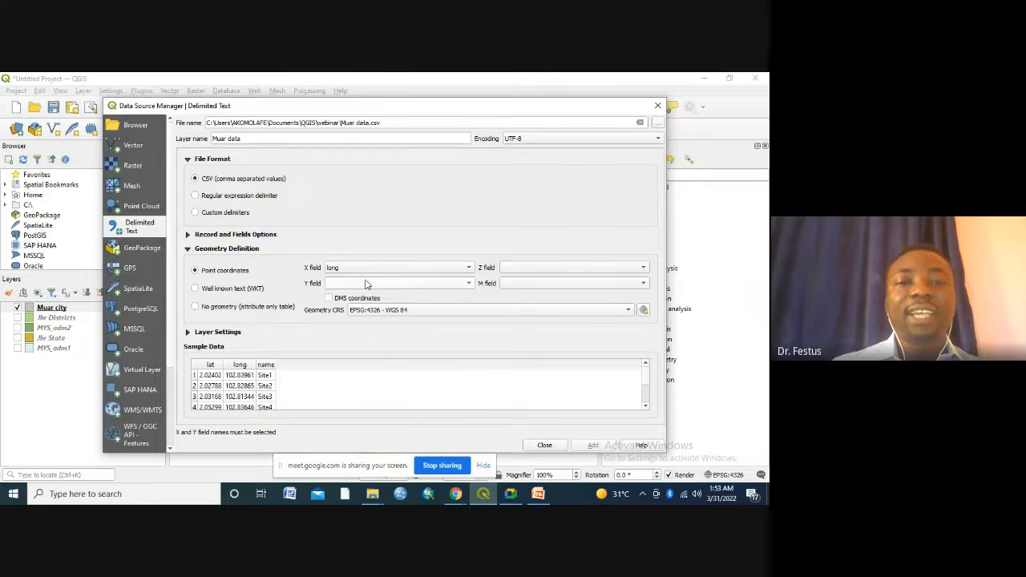
pyautogui.click(467, 285)
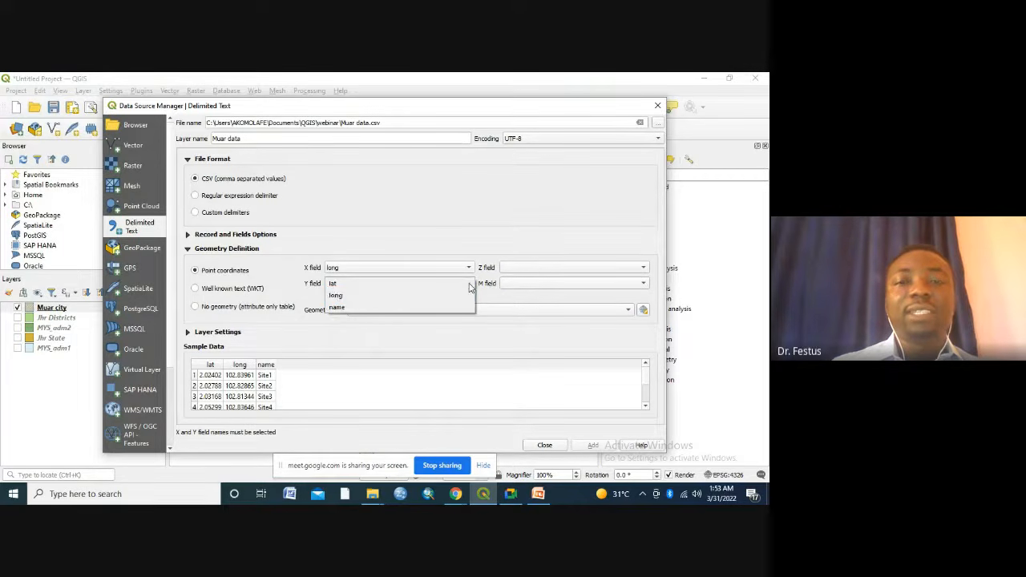
pyautogui.click(368, 286)
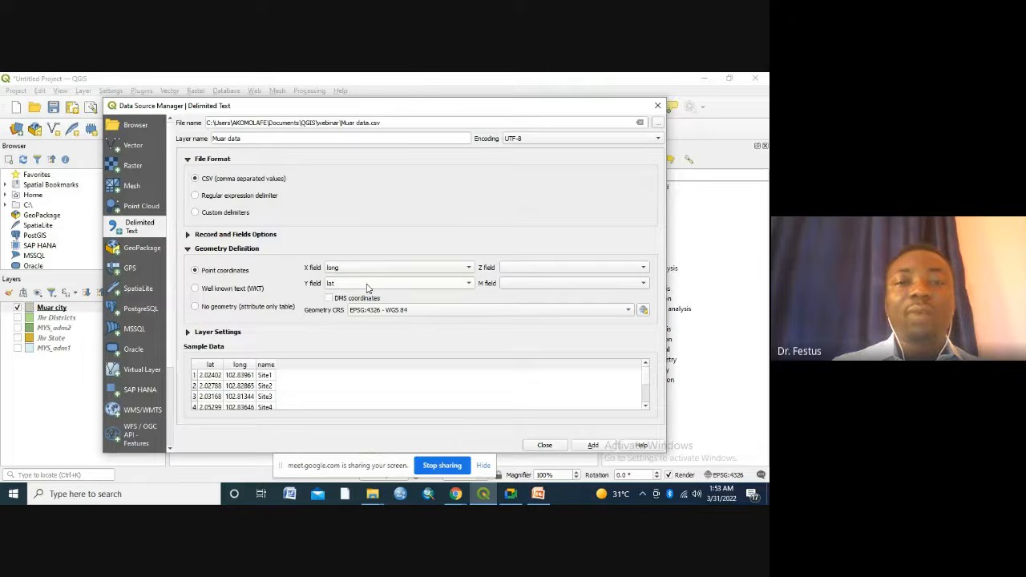
pyautogui.click(468, 271)
pyautogui.click(469, 272)
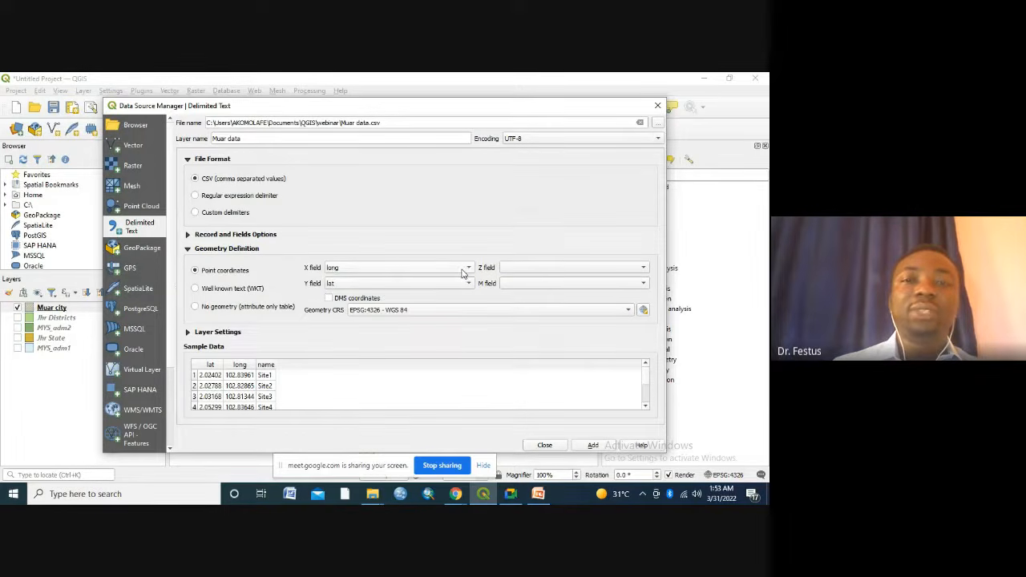
pyautogui.click(469, 286)
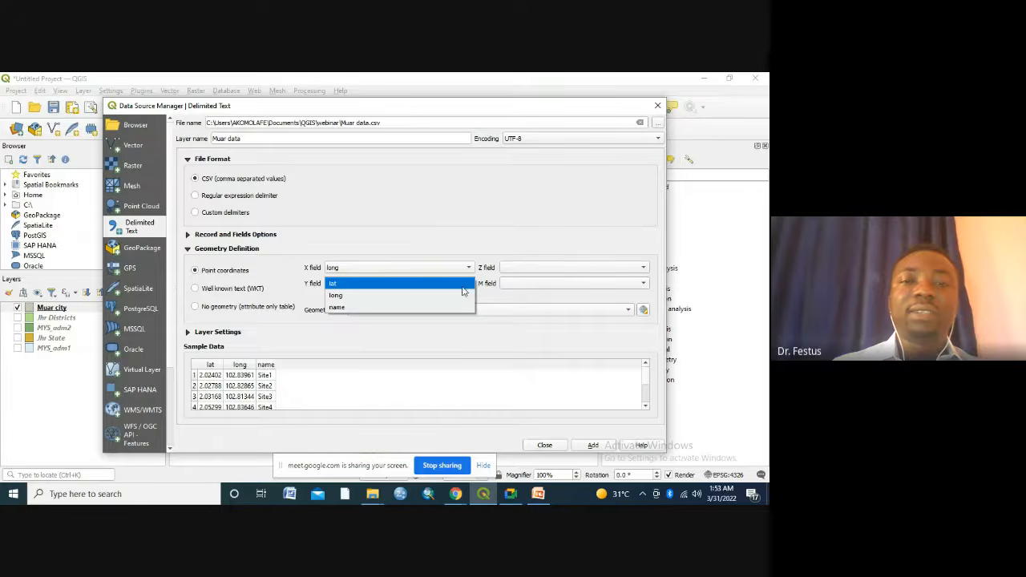
pyautogui.click(465, 285)
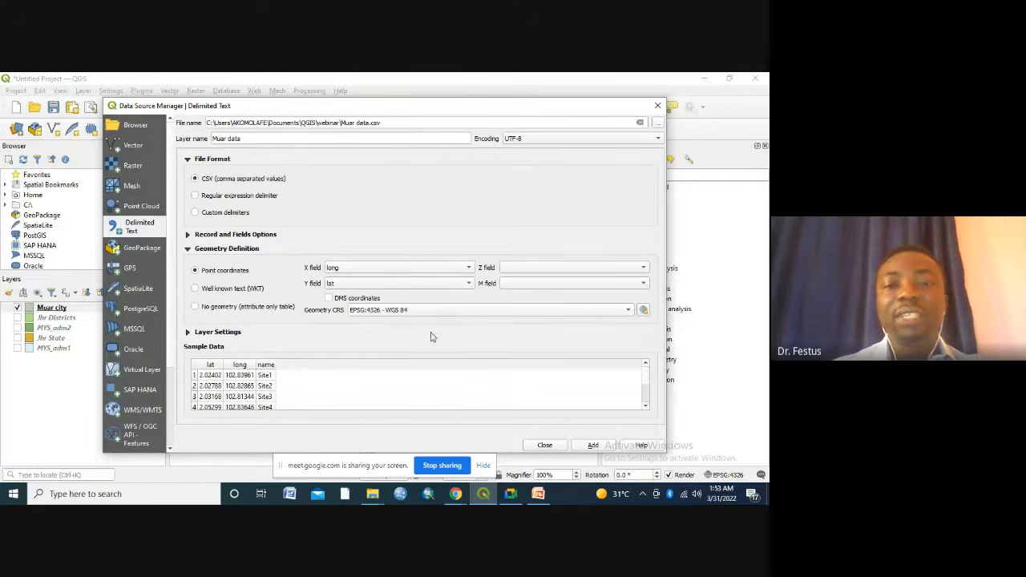
# Look through the remaining sample data rows, add the Muar data point layer to the map, and close the Data Source Manager.
pyautogui.click(646, 407)
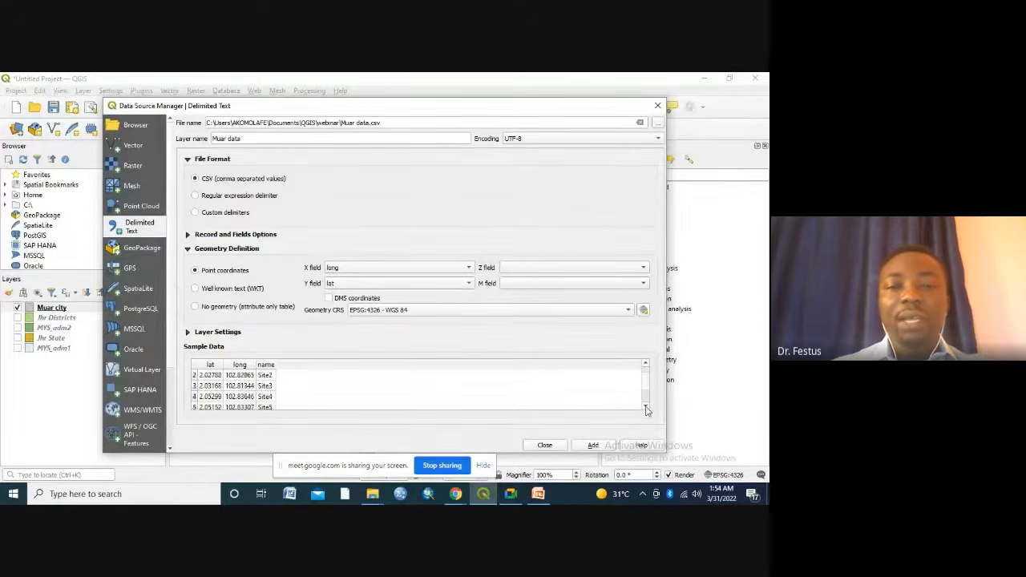
pyautogui.click(646, 407)
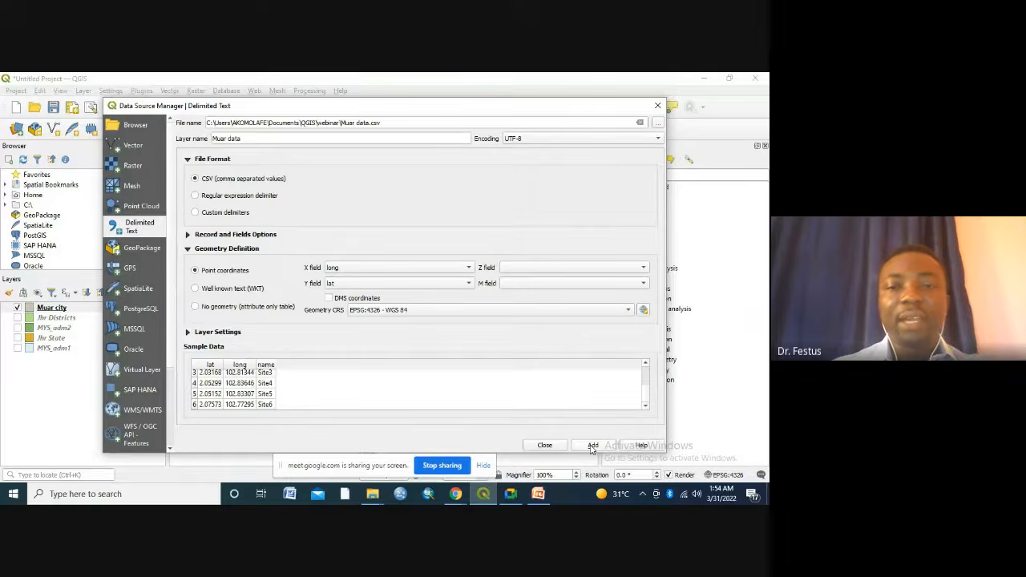
pyautogui.click(593, 446)
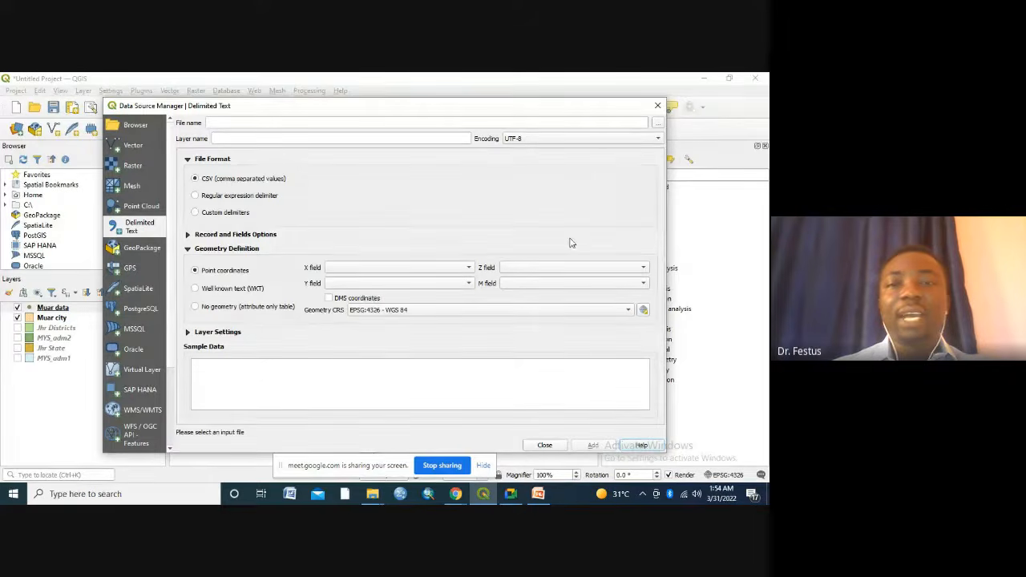
pyautogui.click(545, 445)
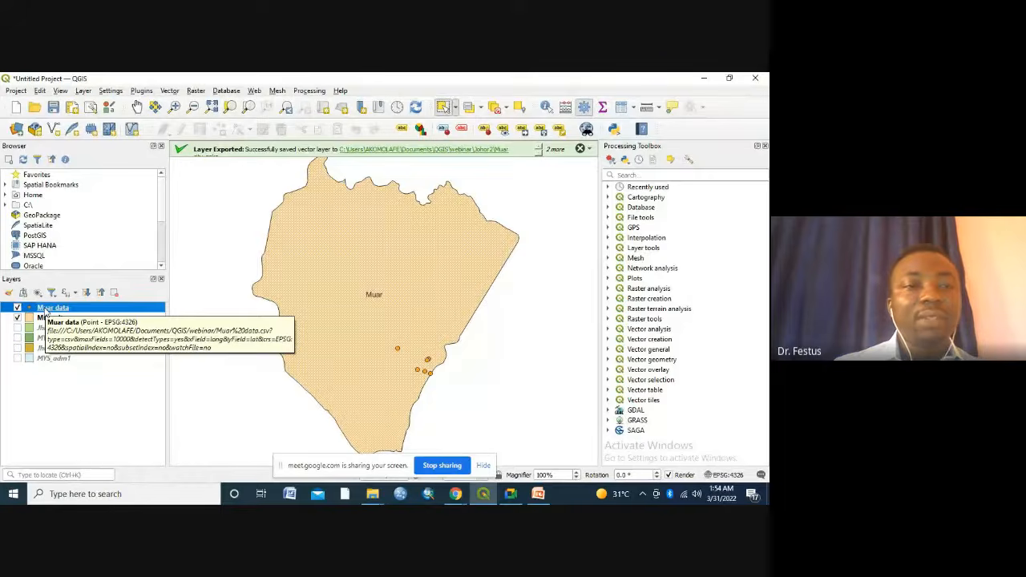
# Give the Muar data layer's simple marker a red fill, browsing the favourite marker symbols and shapes without choosing another one.
pyautogui.rightClick(46, 312)
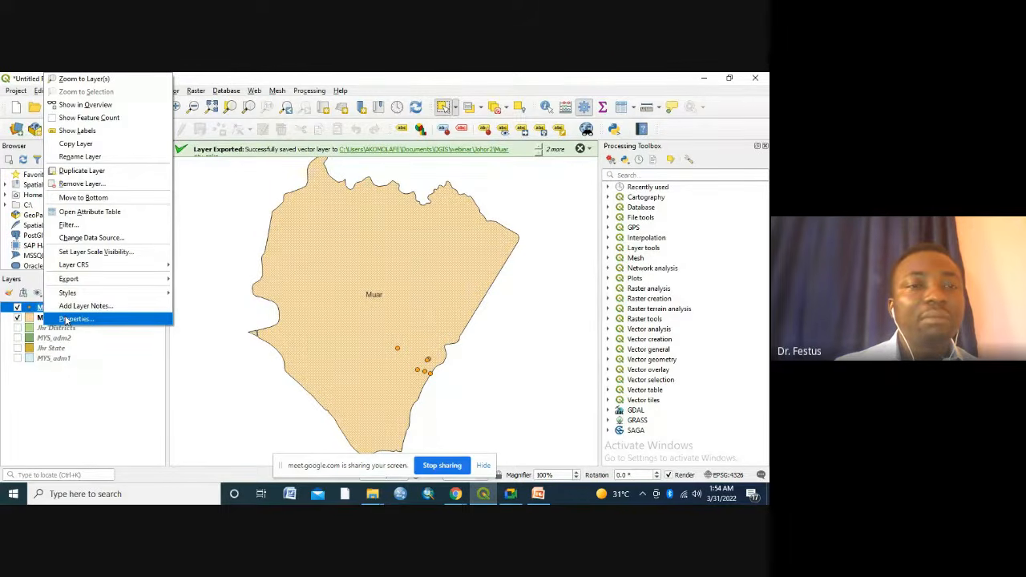
pyautogui.click(67, 320)
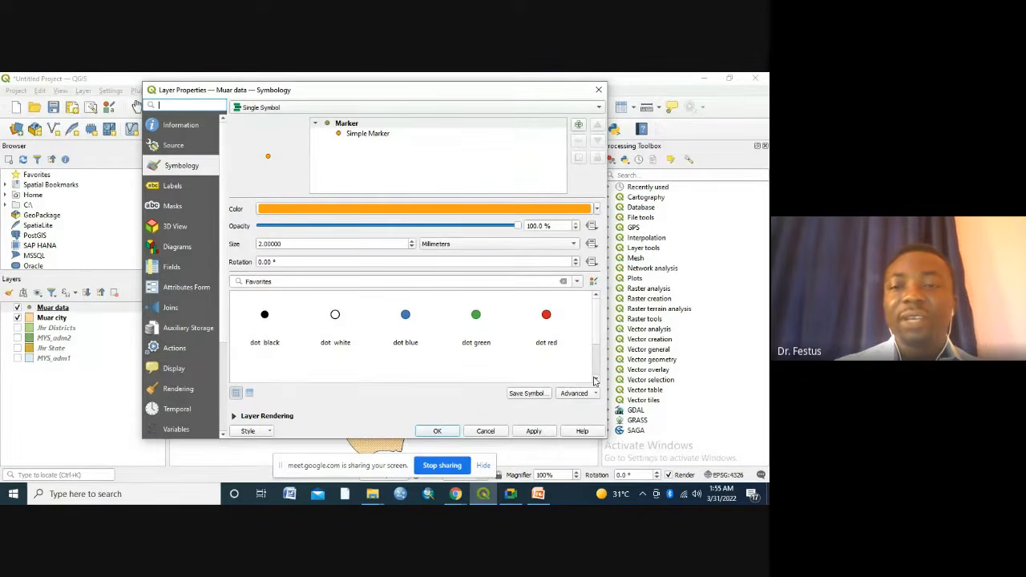
pyautogui.click(597, 380)
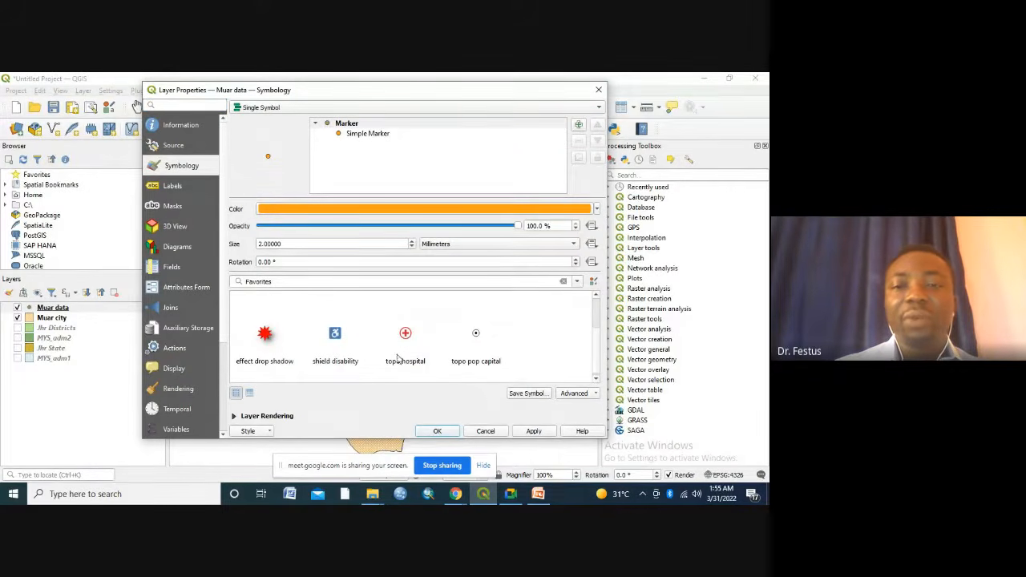
pyautogui.click(595, 380)
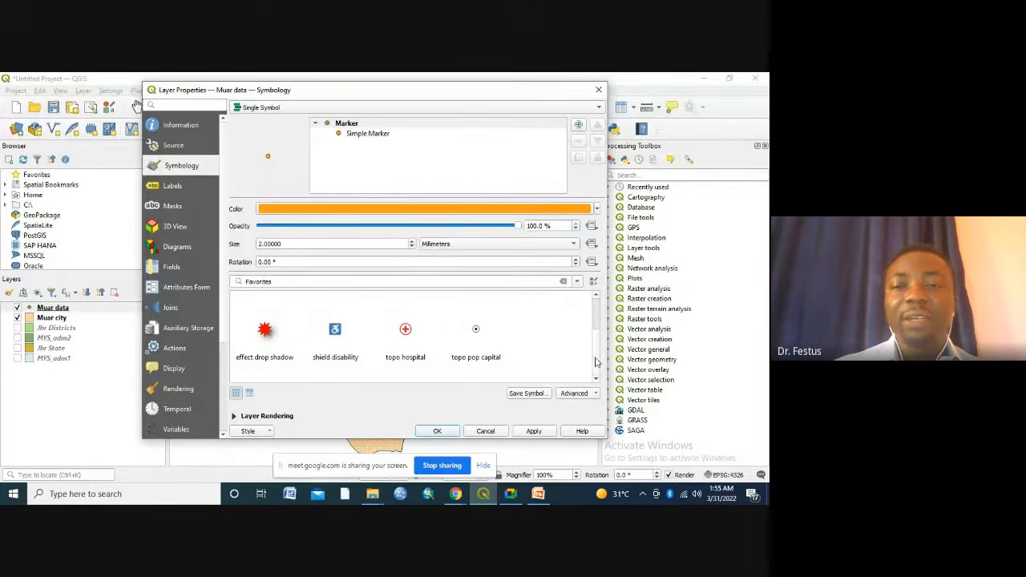
pyautogui.scroll(3, 595, 363)
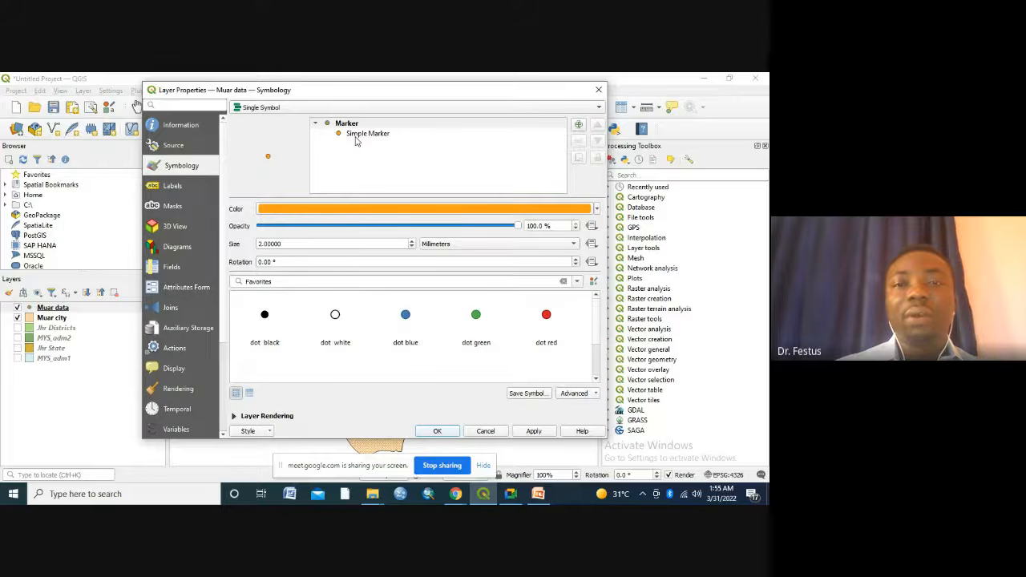
pyautogui.click(367, 134)
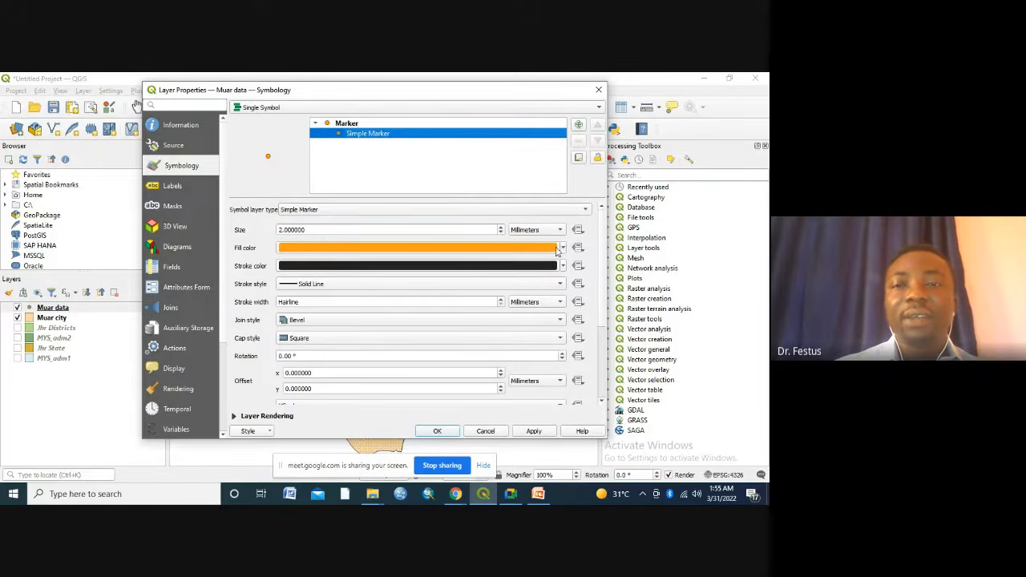
pyautogui.click(564, 247)
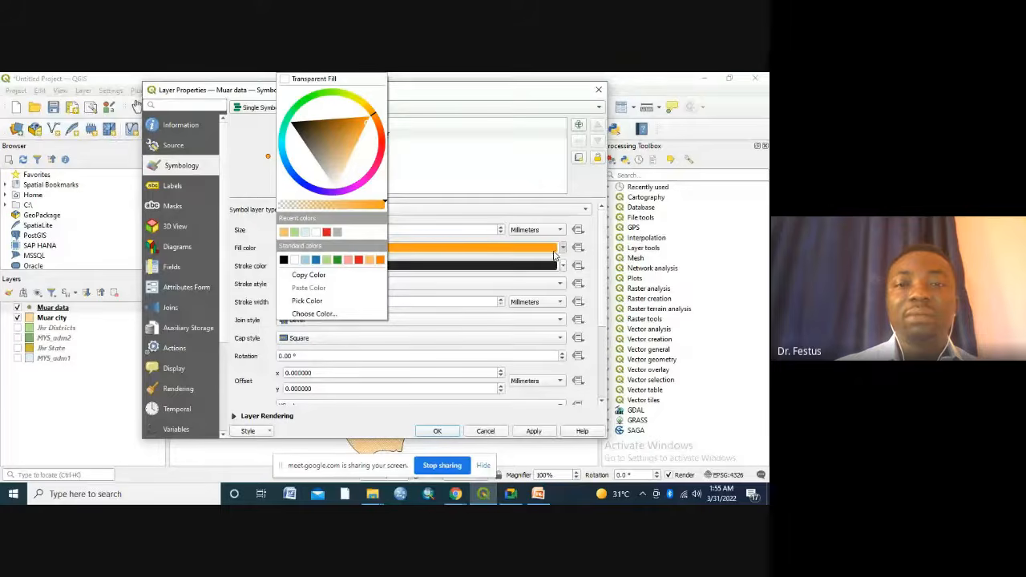
pyautogui.click(326, 232)
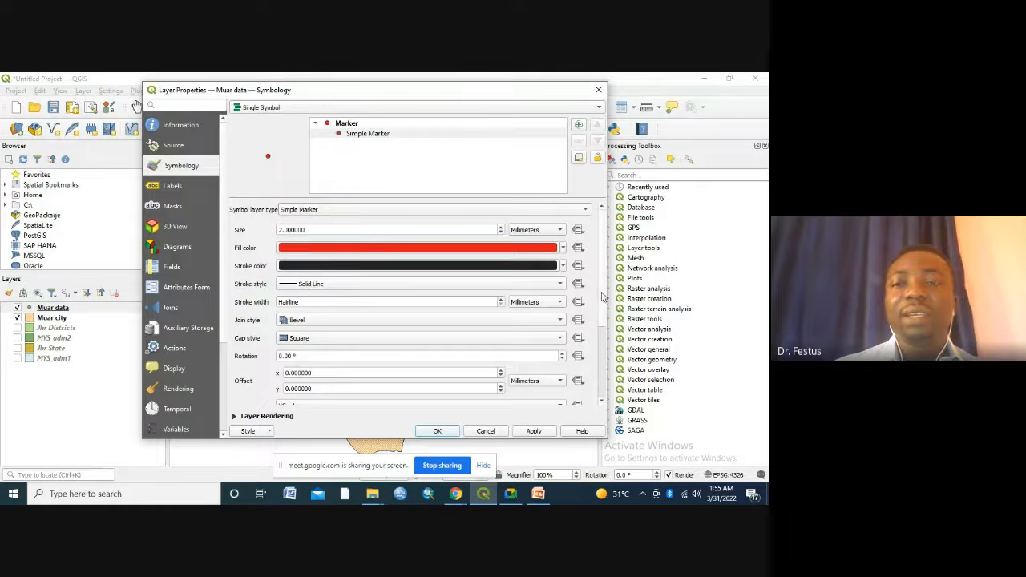
pyautogui.moveTo(603, 295); pyautogui.dragTo(605, 364)
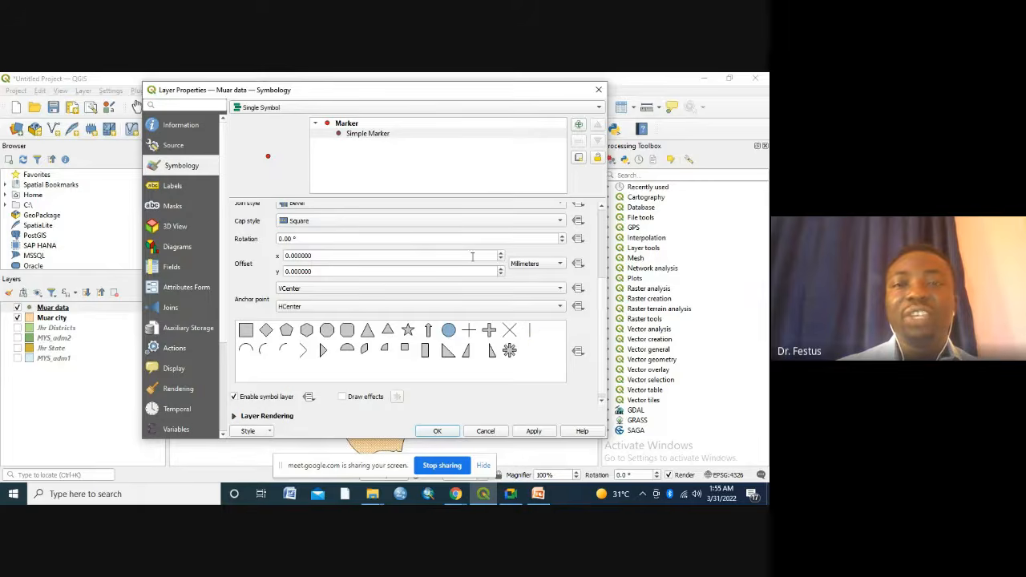
pyautogui.click(436, 432)
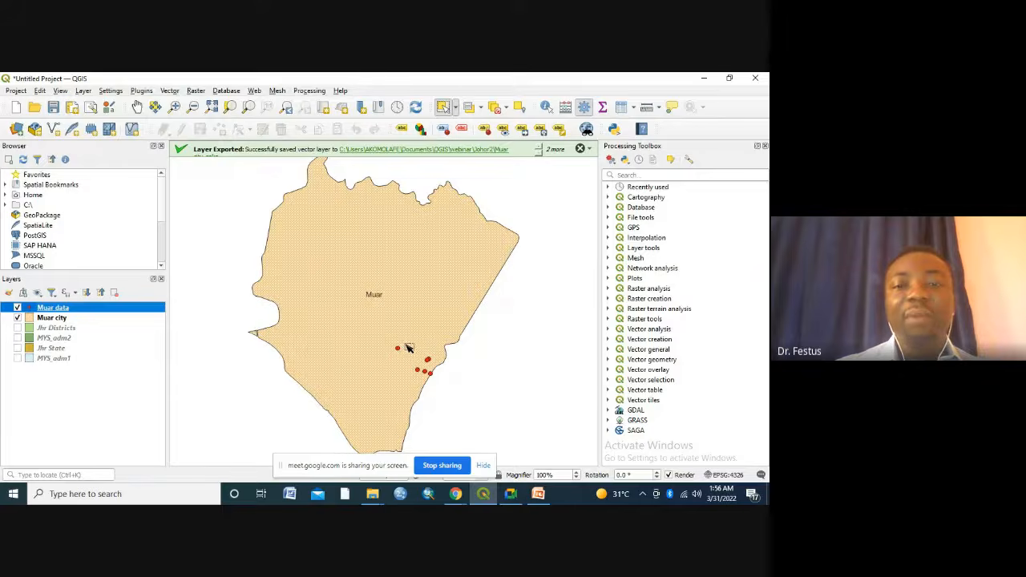
# Turn on single labels for the Muar data points, using the name field as the label value.
pyautogui.rightClick(57, 313)
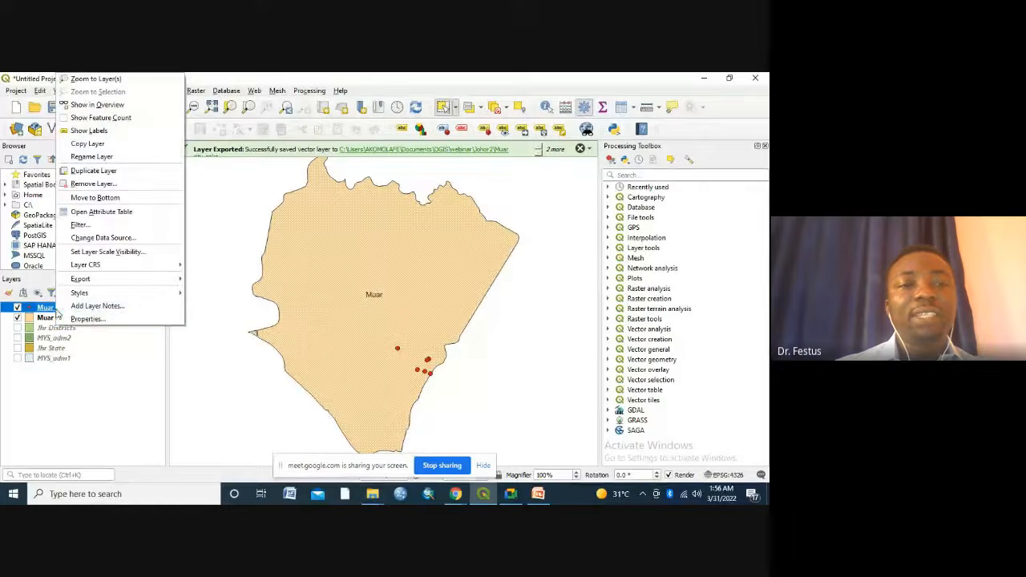
pyautogui.click(94, 321)
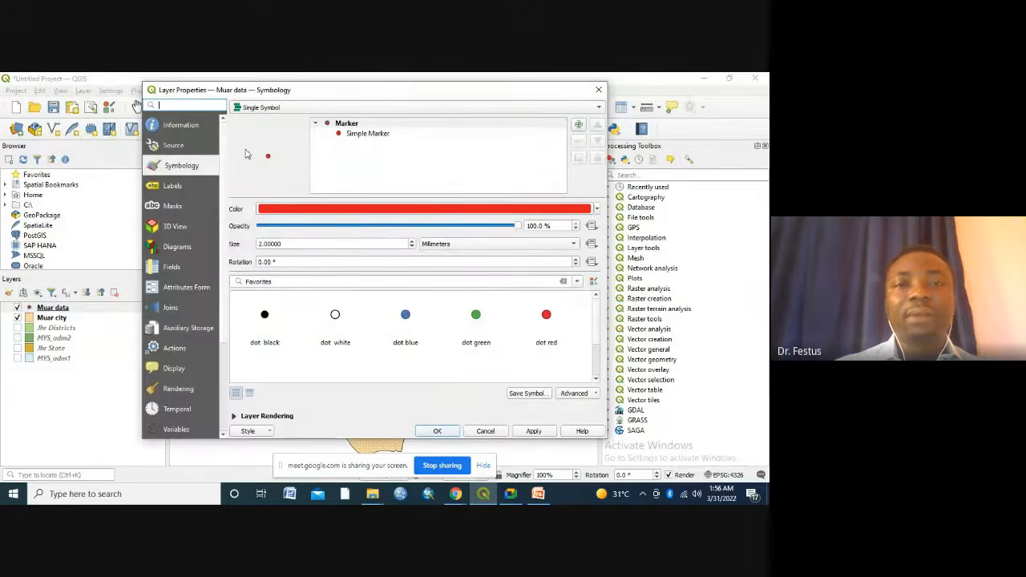
pyautogui.click(174, 186)
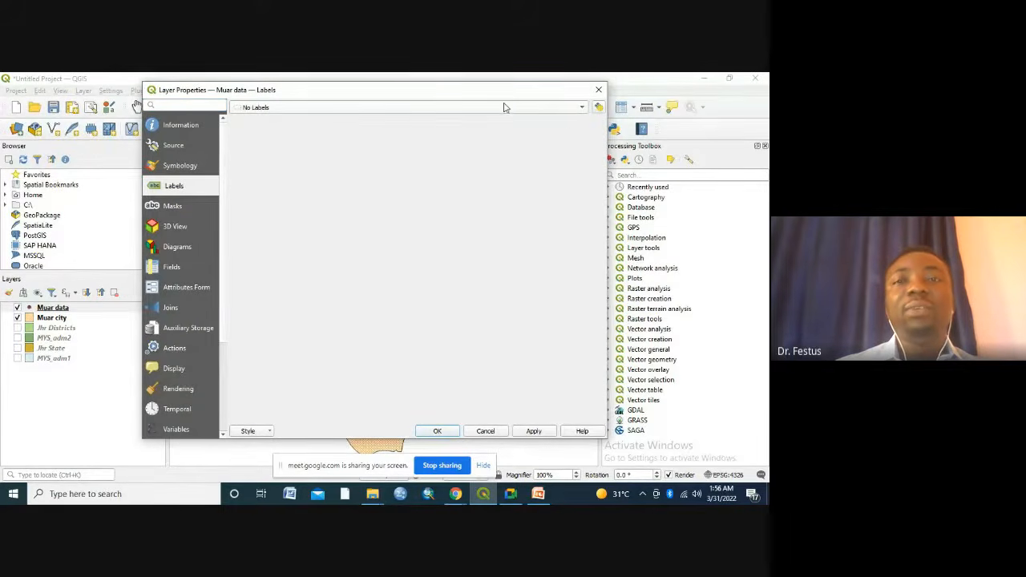
pyautogui.click(580, 112)
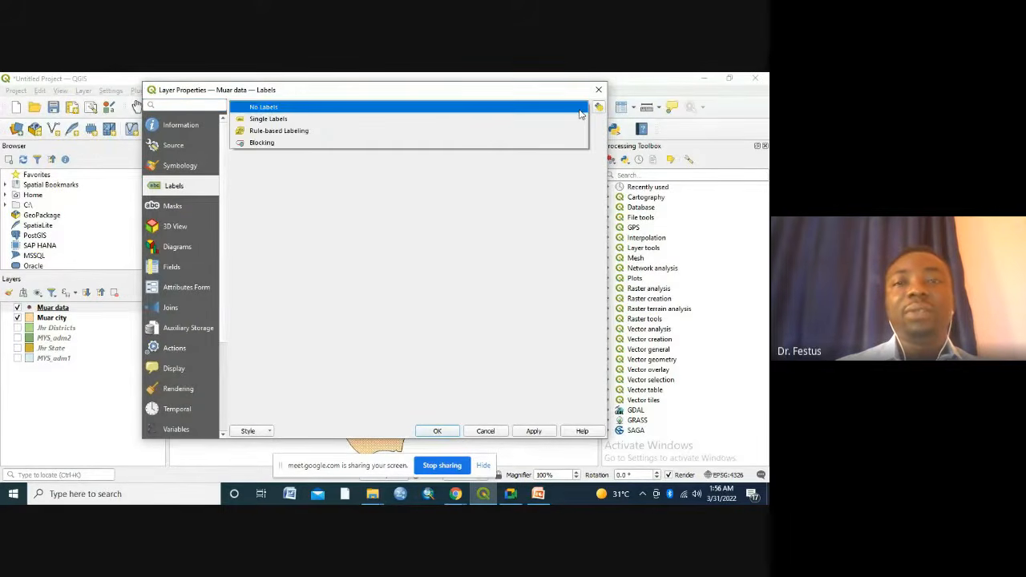
pyautogui.click(282, 122)
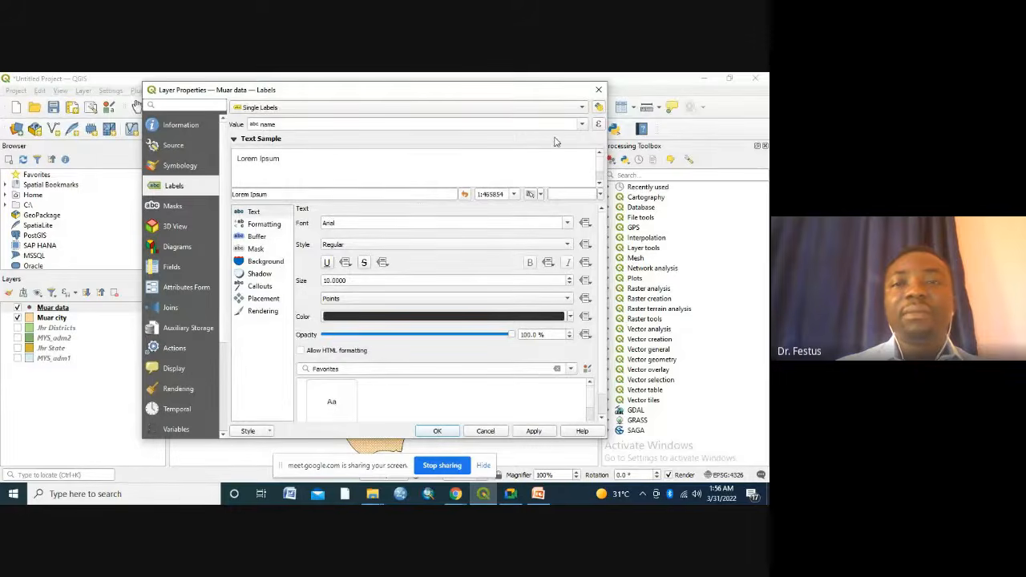
pyautogui.click(583, 125)
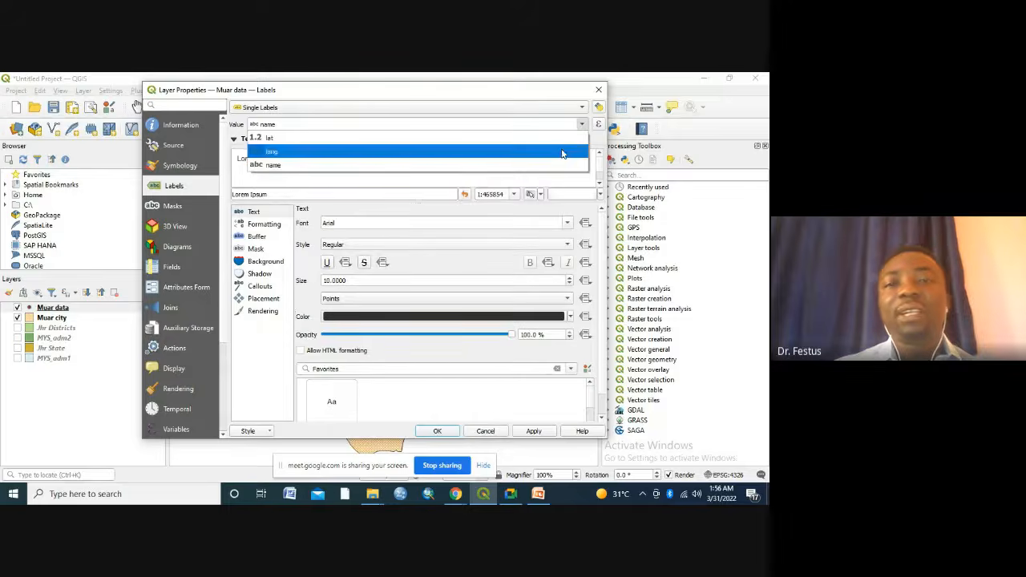
pyautogui.click(523, 173)
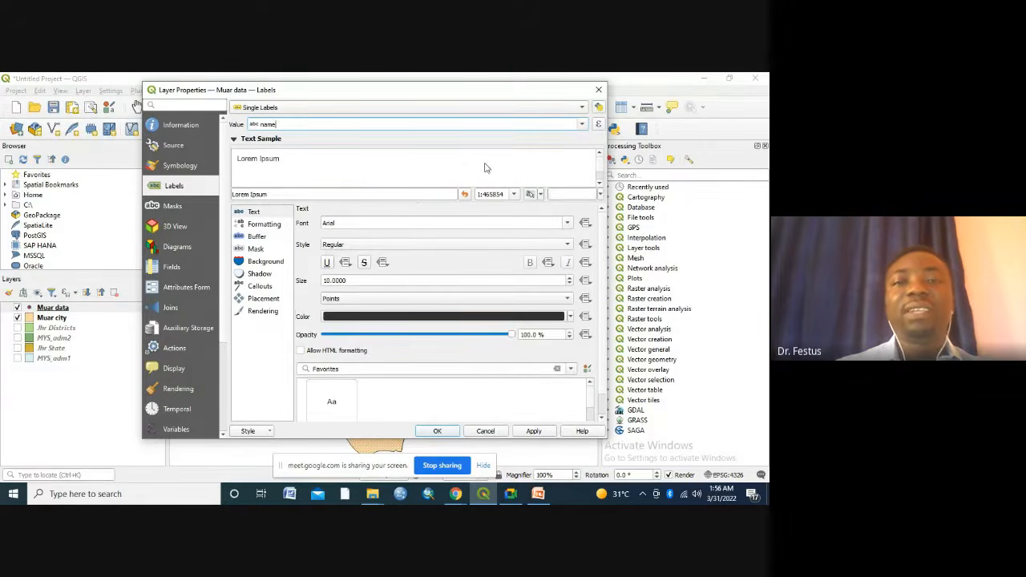
pyautogui.click(439, 432)
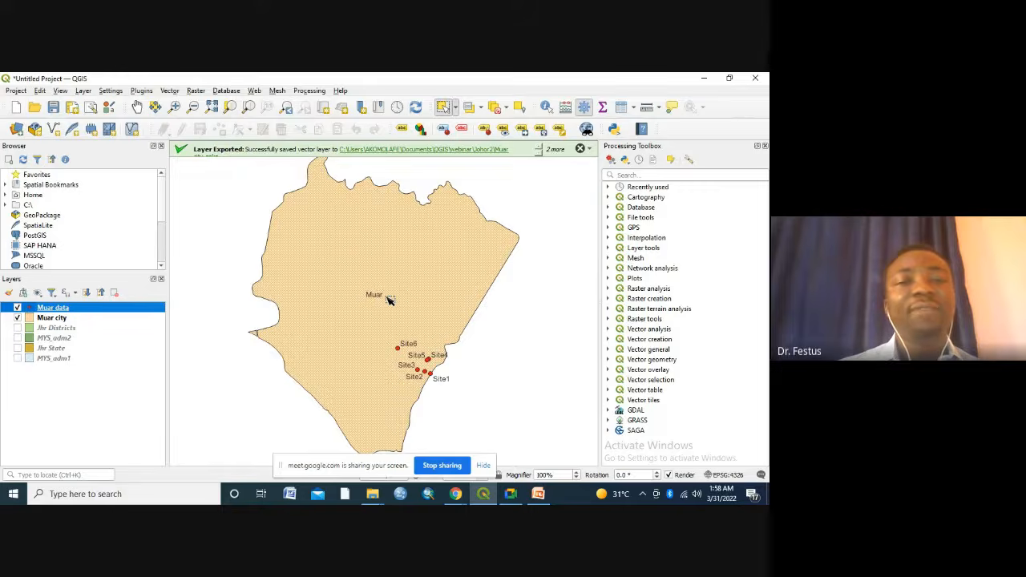
# Create a new print layout titled Muar Points.
pyautogui.click(161, 175)
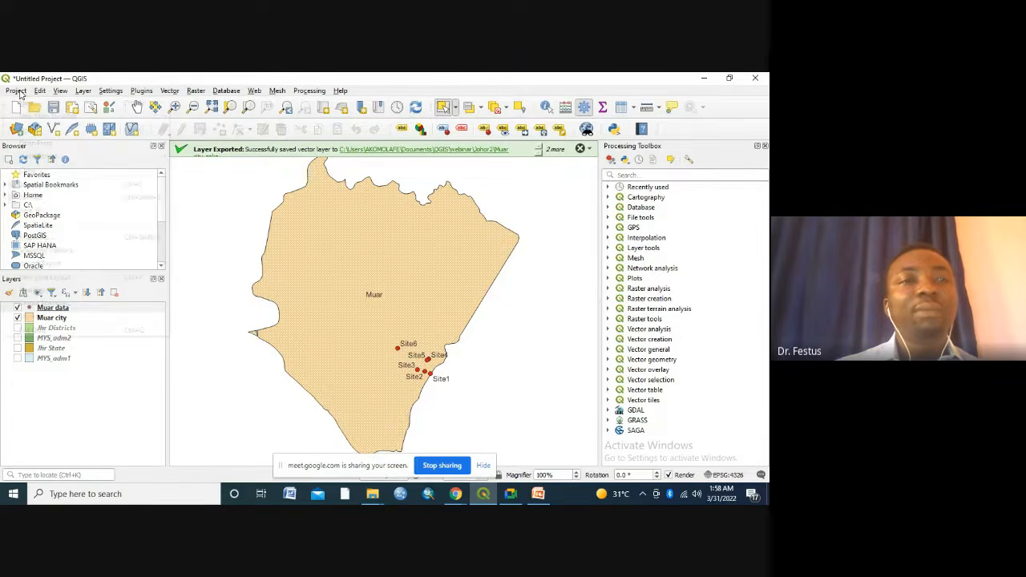
pyautogui.click(17, 92)
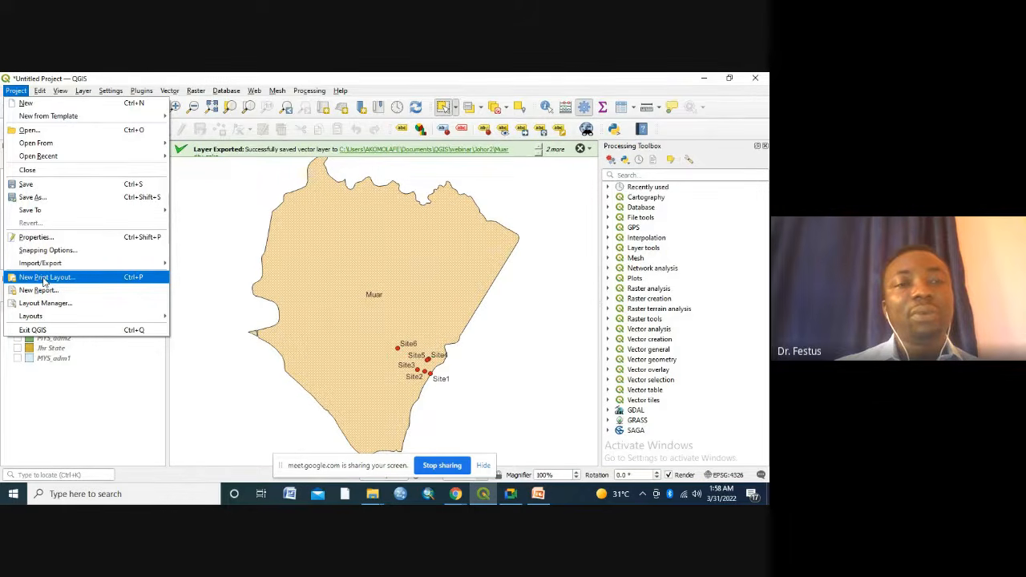
pyautogui.click(44, 277)
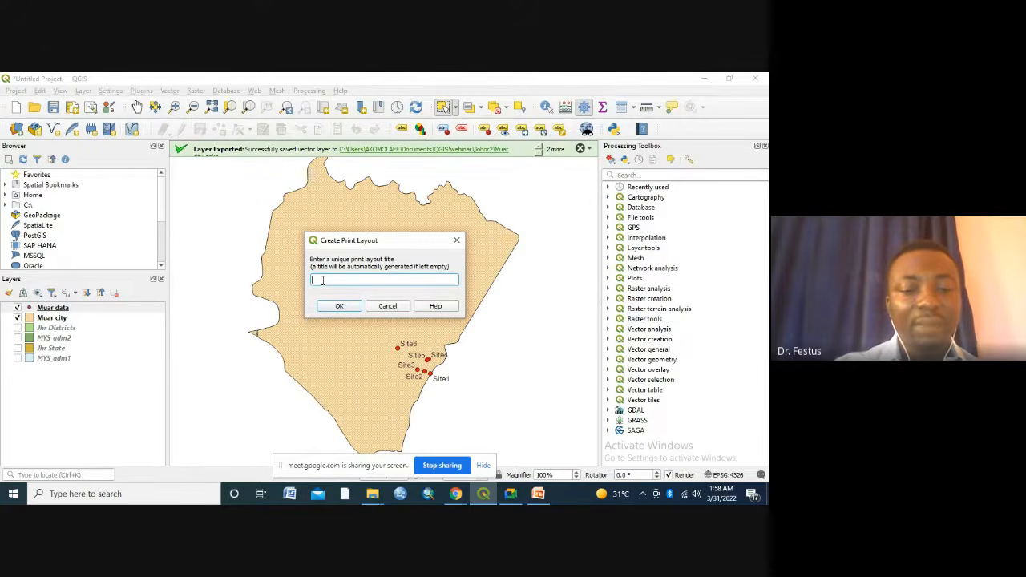
pyautogui.write('Muar')
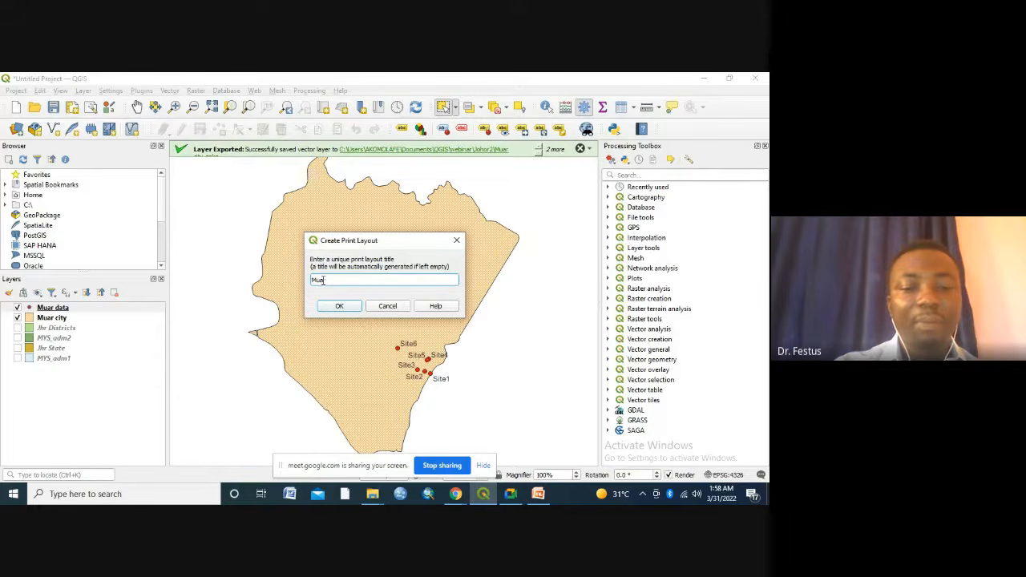
pyautogui.write(' Points')
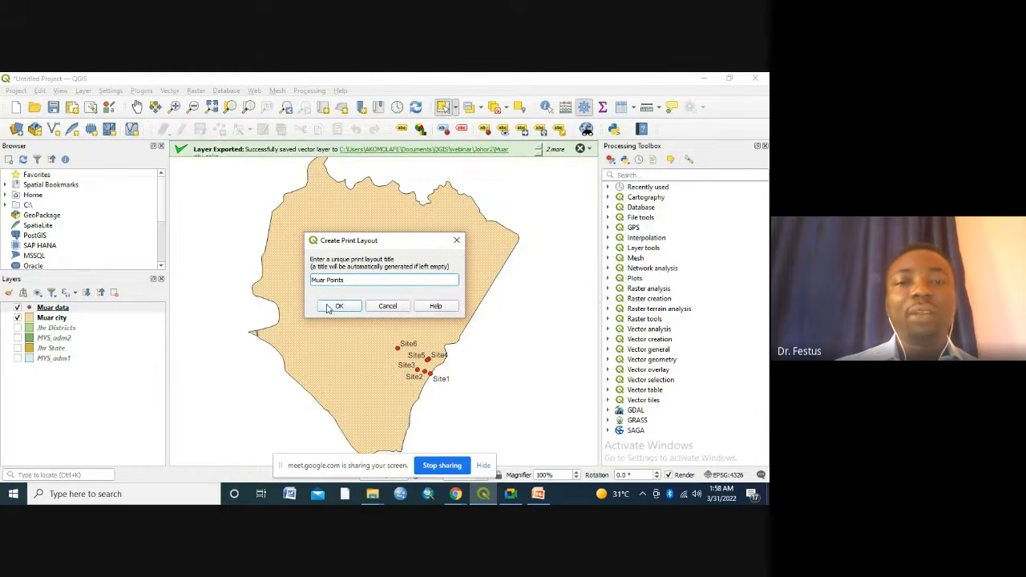
pyautogui.click(336, 306)
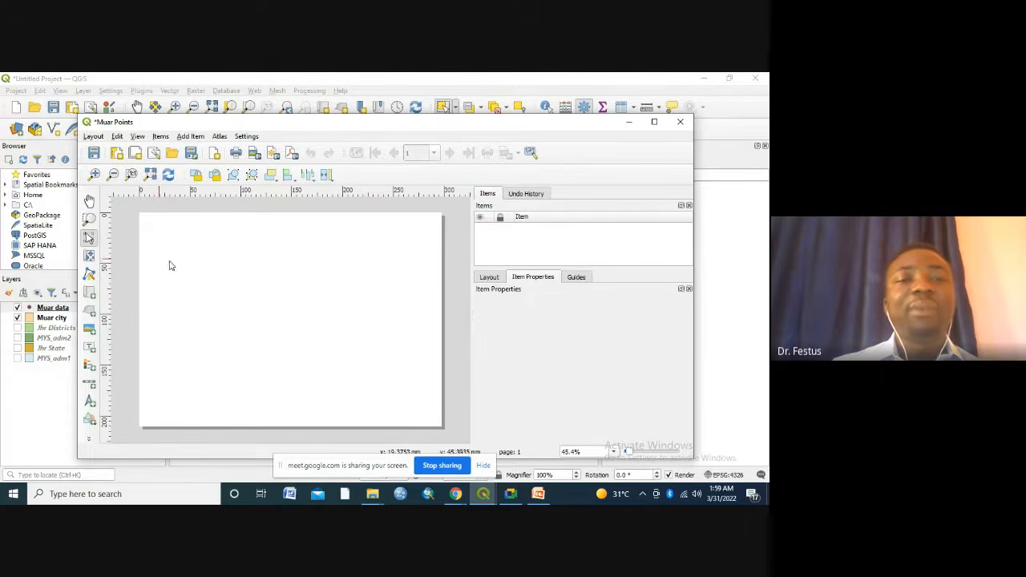
# Back in the main map window, hide the Muar city and Muar data layers, show MYS_adm1, and zoom to its full extent.
pyautogui.click(629, 122)
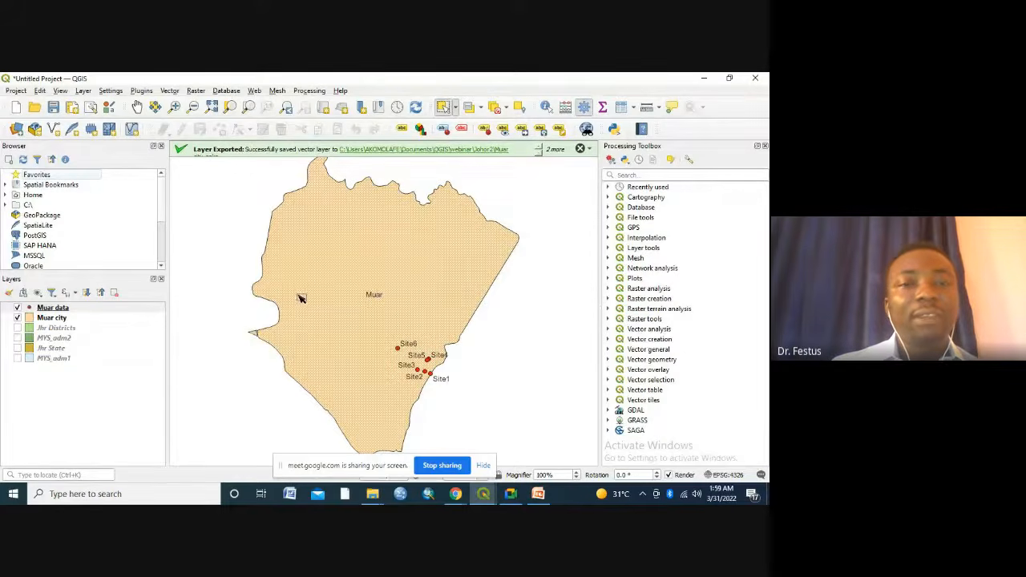
pyautogui.click(18, 319)
pyautogui.click(18, 309)
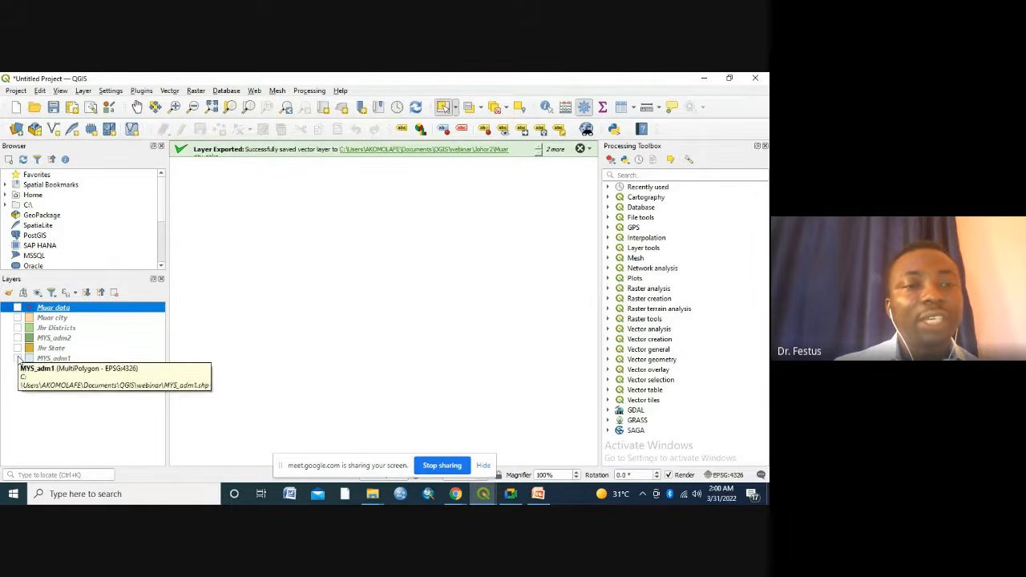
pyautogui.click(18, 359)
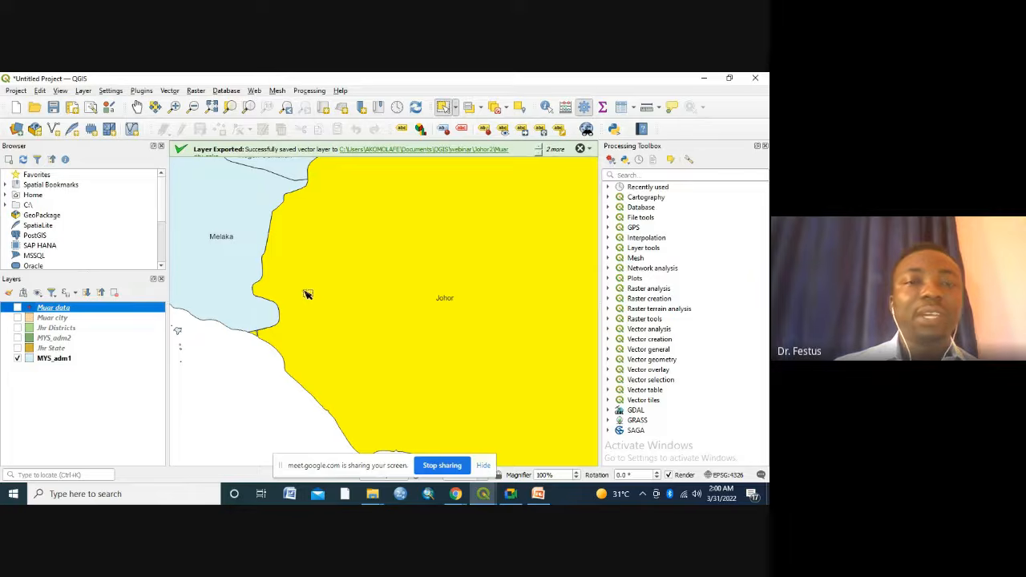
pyautogui.rightClick(57, 360)
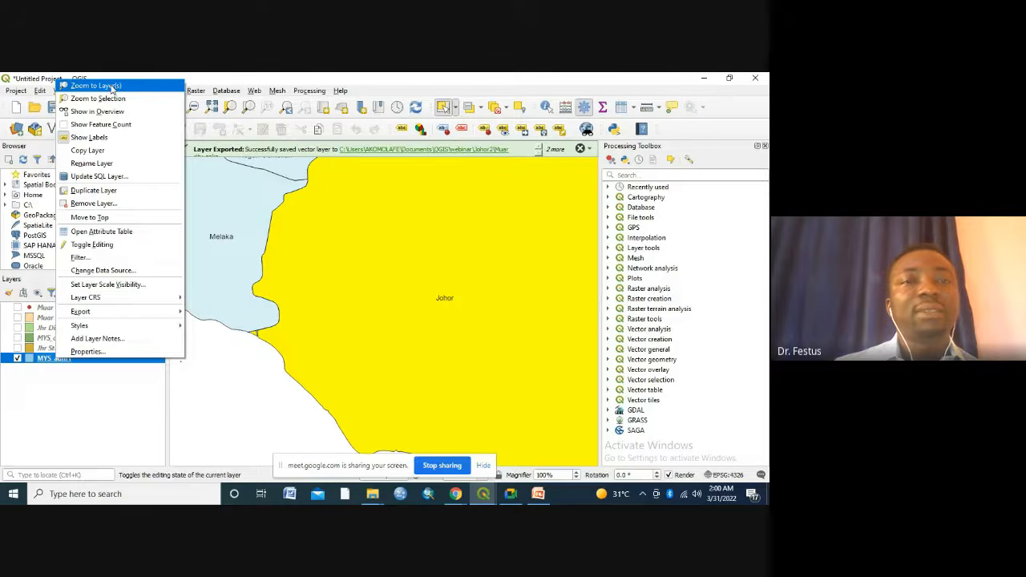
pyautogui.click(96, 86)
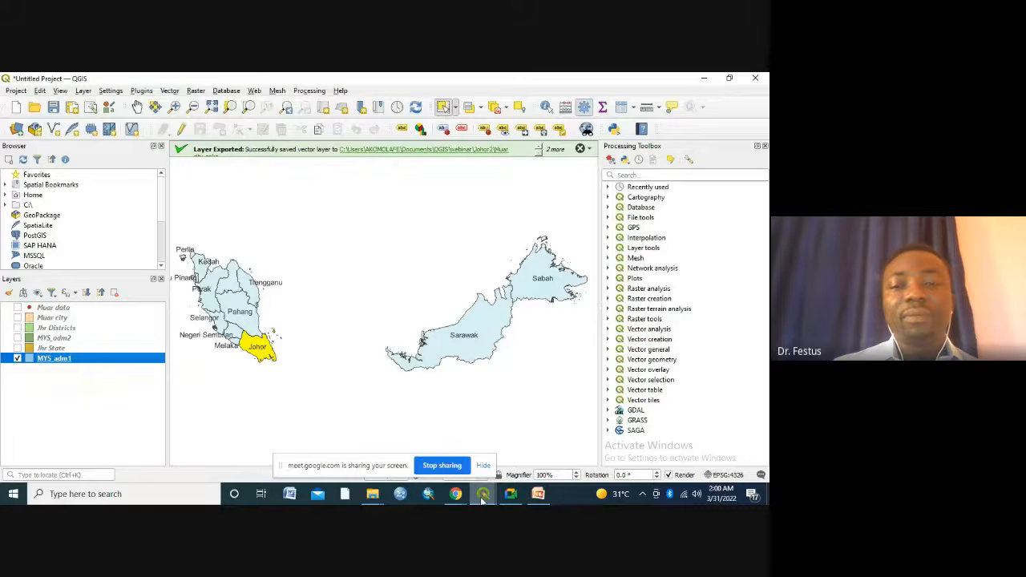
# In the Muar Points layout, add a map about 138 mm by 147 mm in the page's upper-left area and slightly reduce its height.
pyautogui.moveTo(484, 497)
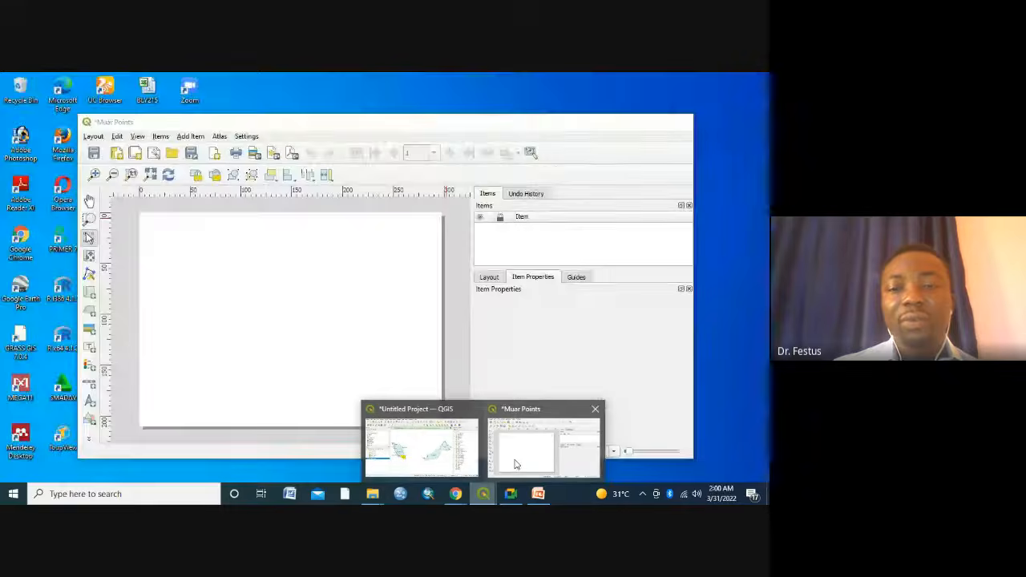
pyautogui.click(516, 464)
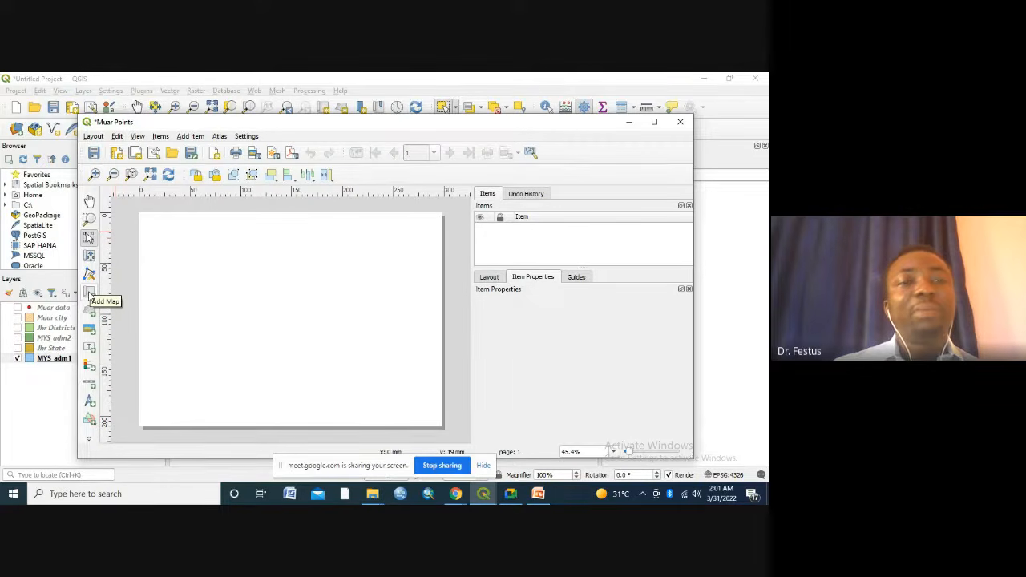
pyautogui.click(88, 293)
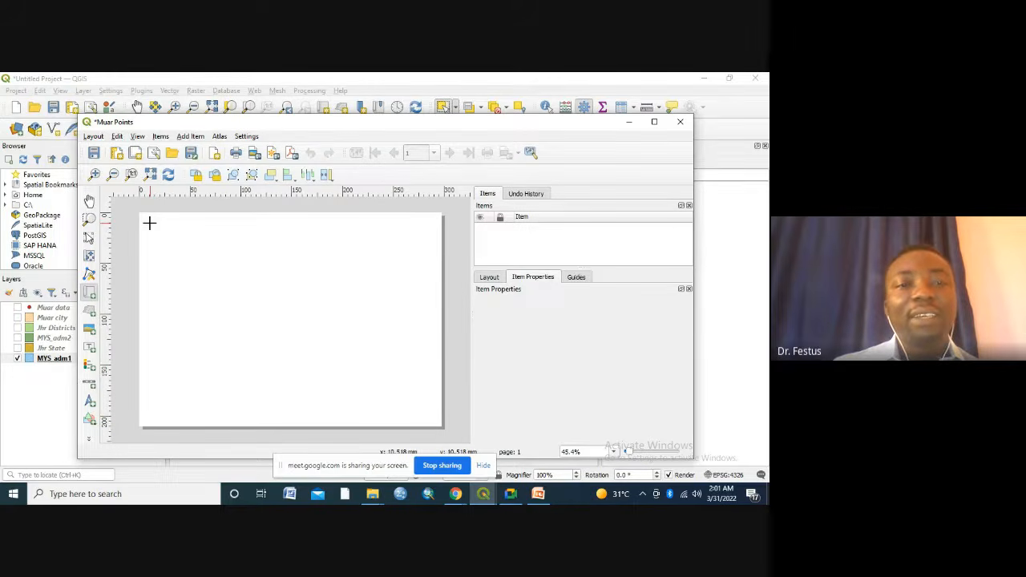
pyautogui.moveTo(149, 223); pyautogui.dragTo(288, 372)
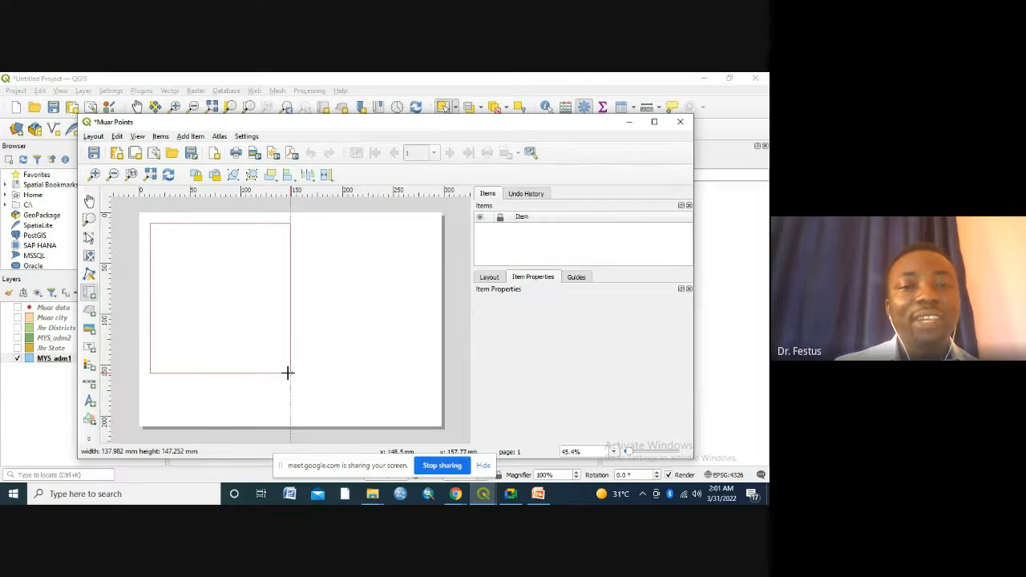
pyautogui.moveTo(288, 372); pyautogui.dragTo(289, 374)
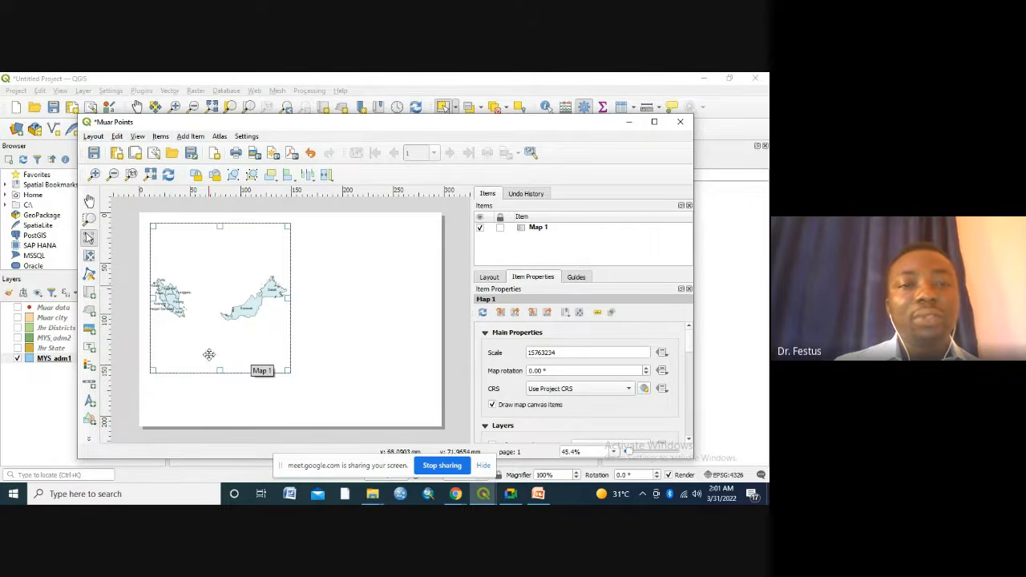
pyautogui.moveTo(220, 370); pyautogui.dragTo(219, 359)
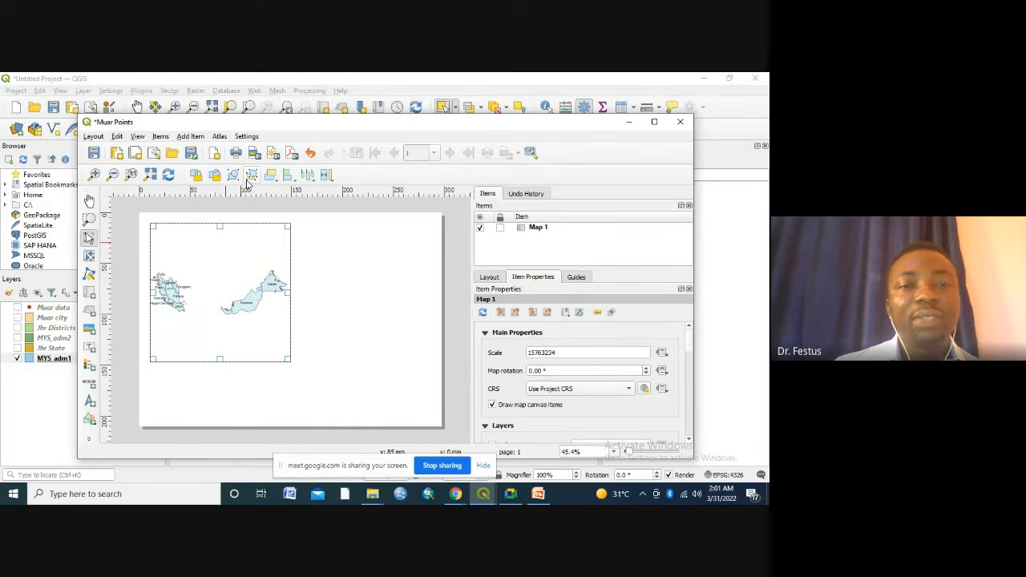
# Narrow the map frame slightly by pulling its eastern edge inward, leaving its height as it is.
pyautogui.moveTo(289, 291); pyautogui.dragTo(284, 292)
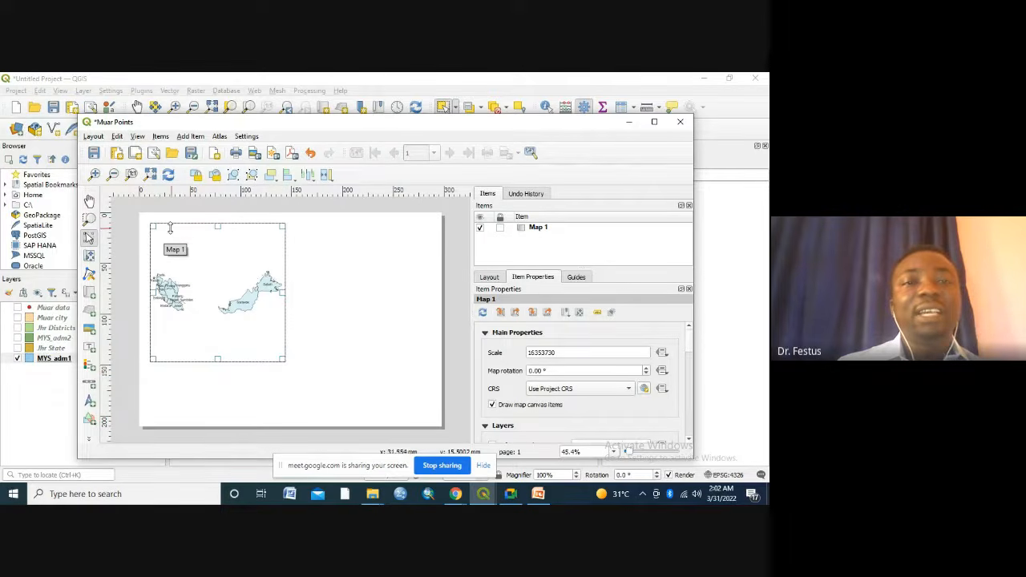
pyautogui.click(155, 405)
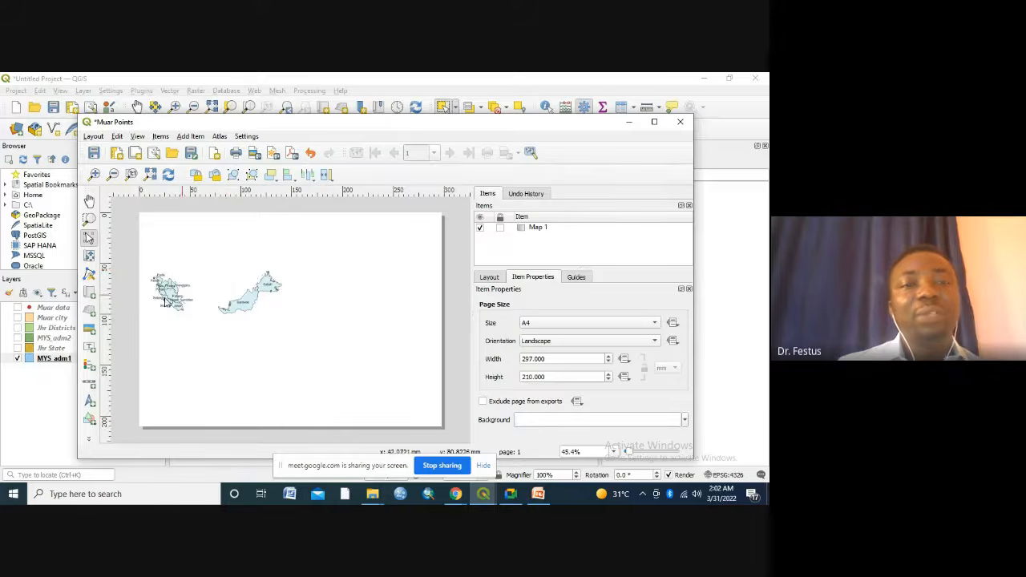
# Enable a frame around the Malaysia map item and check the available frame colours without changing the colour.
pyautogui.click(171, 295)
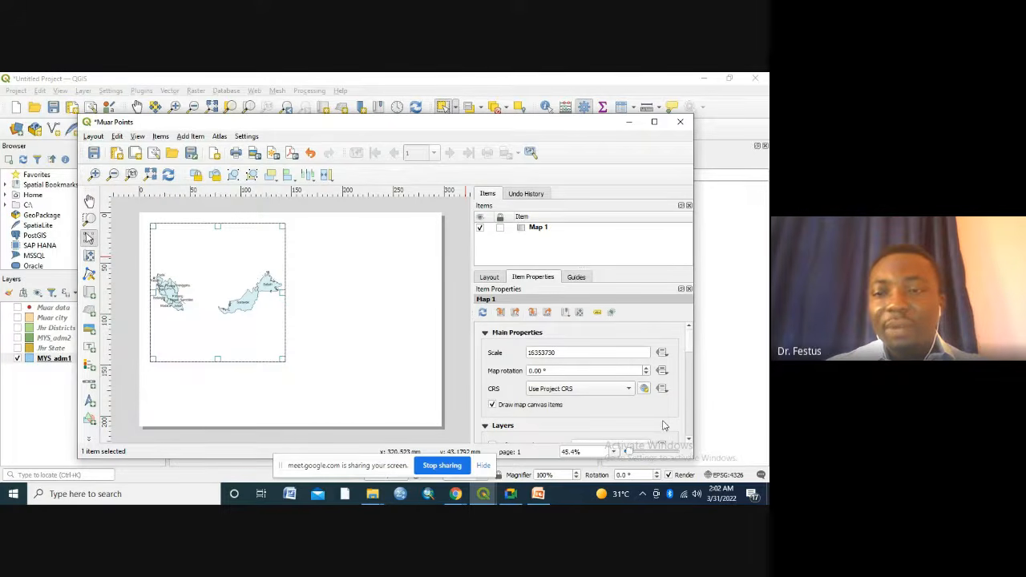
pyautogui.click(688, 440)
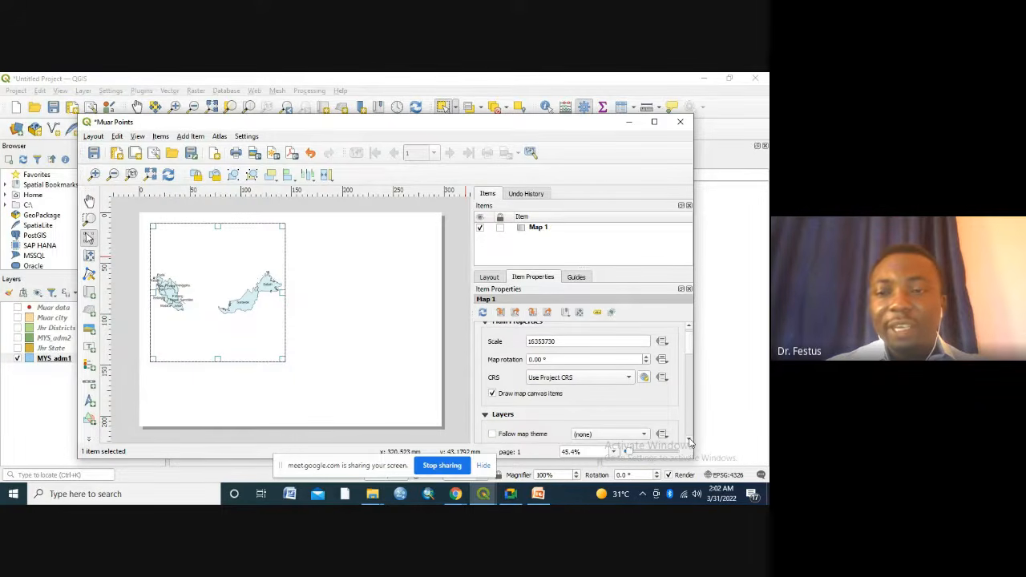
pyautogui.click(688, 440)
pyautogui.click(689, 440)
pyautogui.click(689, 441)
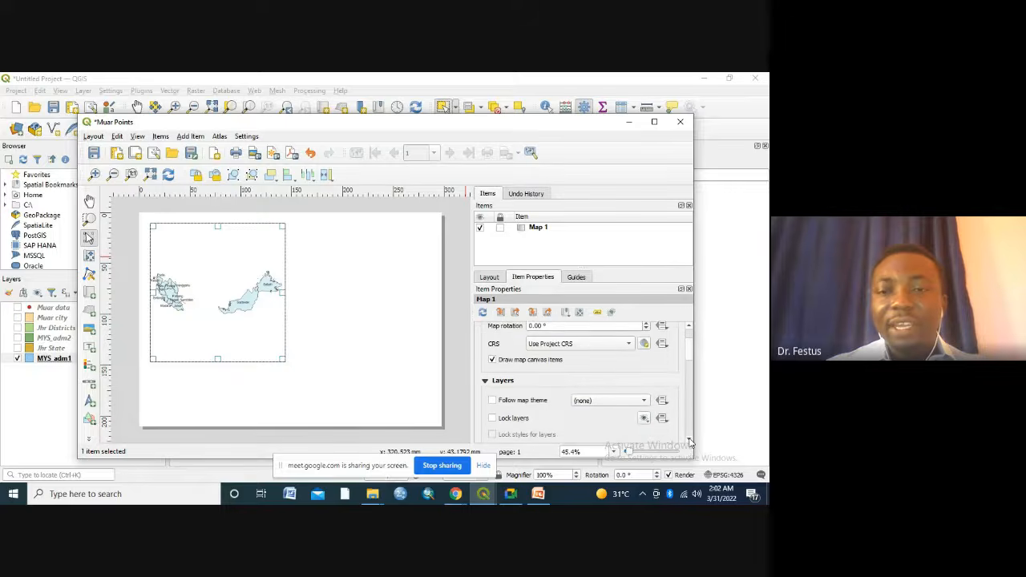
pyautogui.click(688, 440)
pyautogui.click(689, 440)
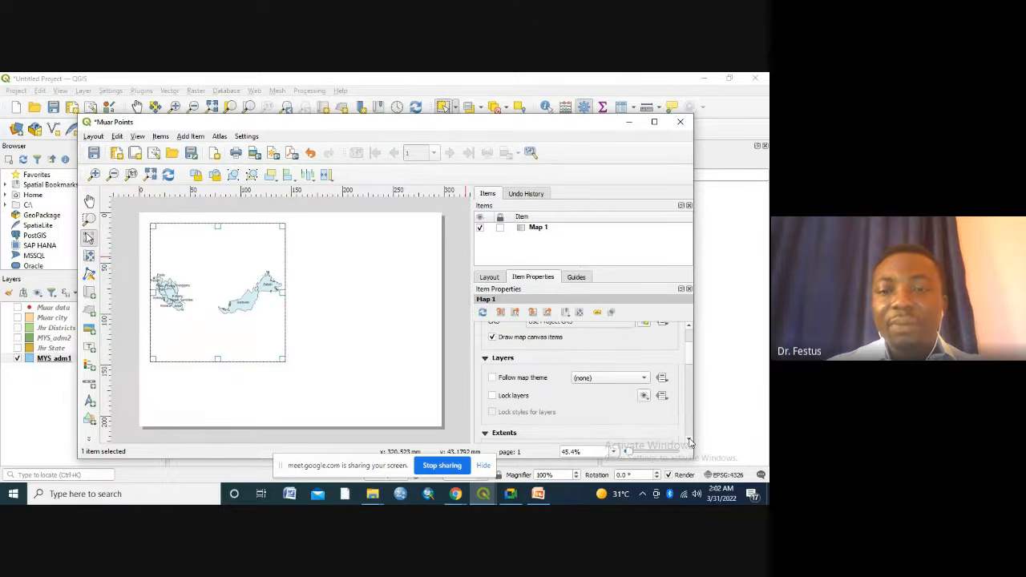
pyautogui.click(689, 440)
pyautogui.click(689, 440)
pyautogui.click(689, 440)
pyautogui.click(689, 440)
pyautogui.click(688, 440)
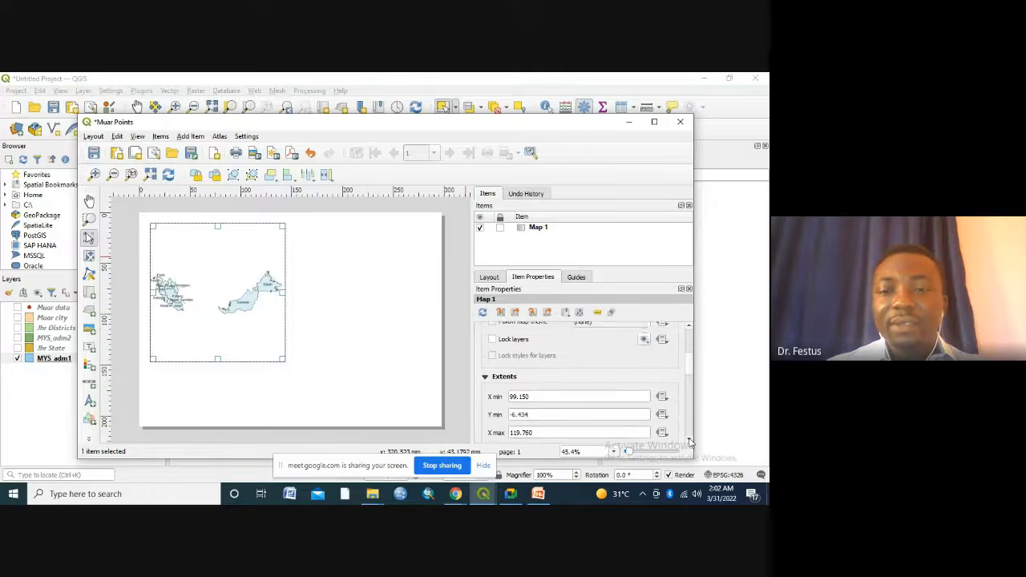
pyautogui.click(689, 440)
pyautogui.click(688, 440)
pyautogui.click(688, 440)
pyautogui.click(689, 441)
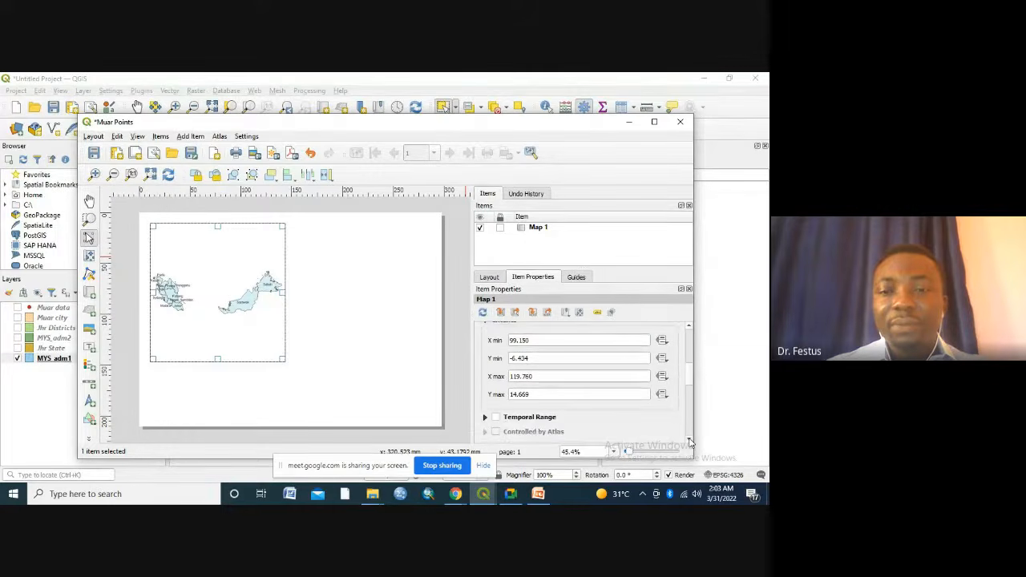
pyautogui.click(688, 440)
pyautogui.click(688, 441)
pyautogui.click(689, 440)
pyautogui.click(688, 440)
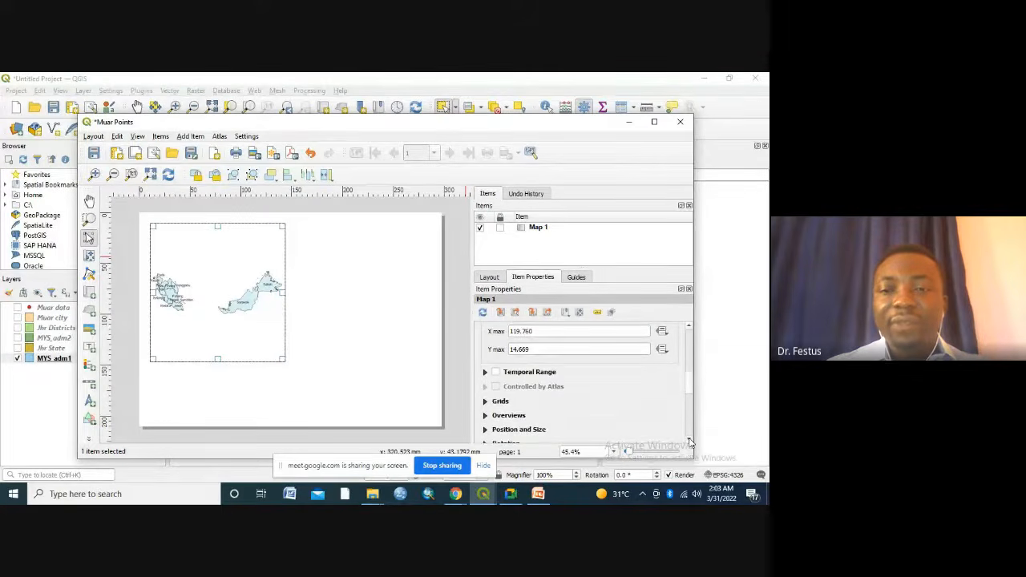
pyautogui.click(688, 440)
pyautogui.click(689, 440)
pyautogui.click(689, 440)
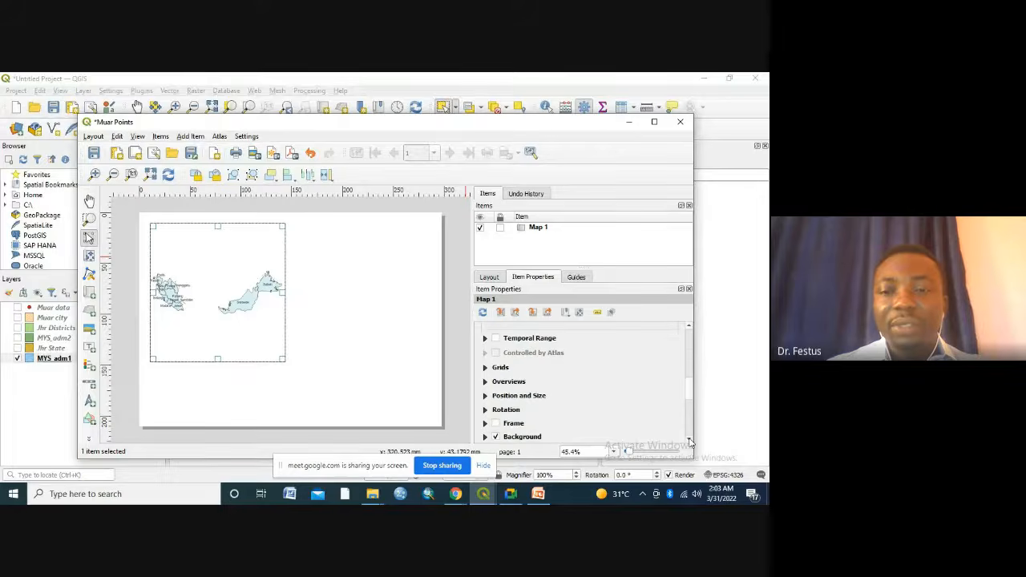
pyautogui.click(689, 440)
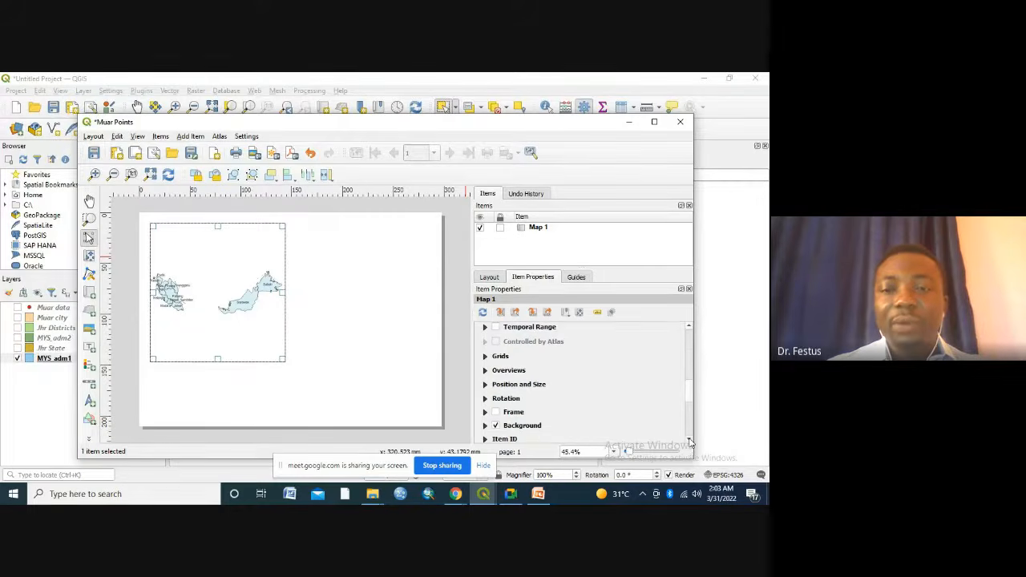
pyautogui.click(496, 413)
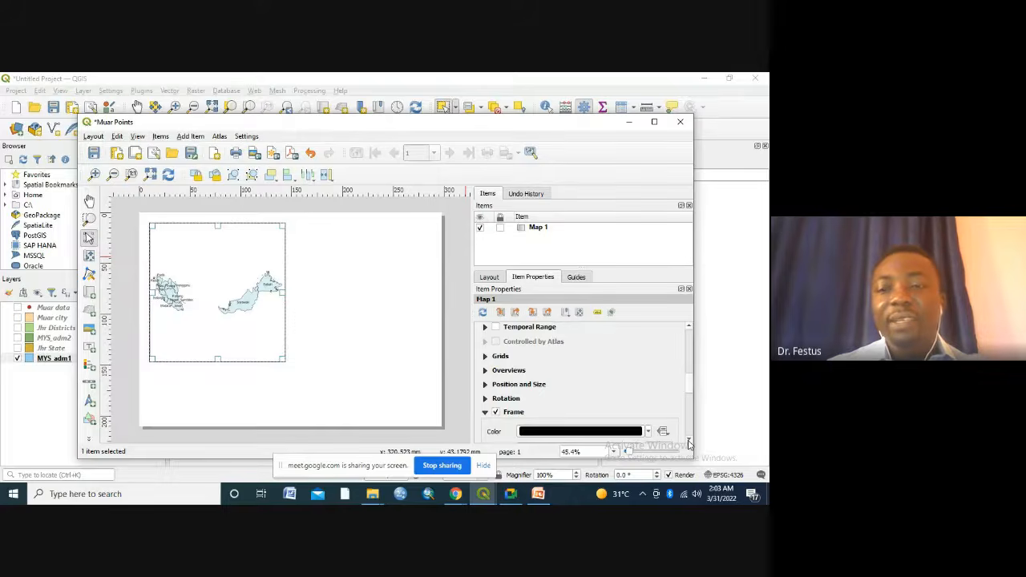
pyautogui.scroll(-3, 689, 444)
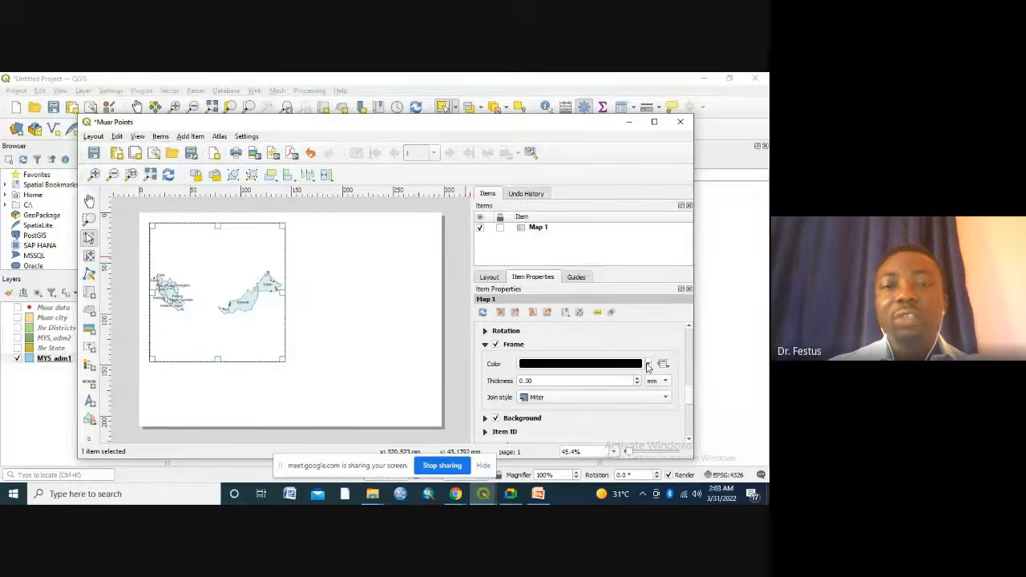
pyautogui.click(648, 366)
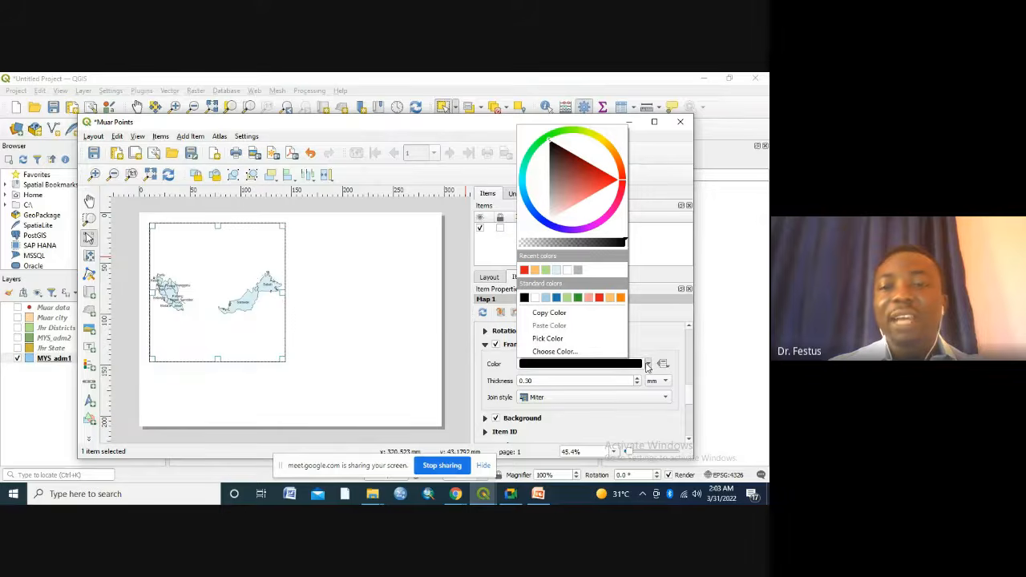
pyautogui.click(471, 374)
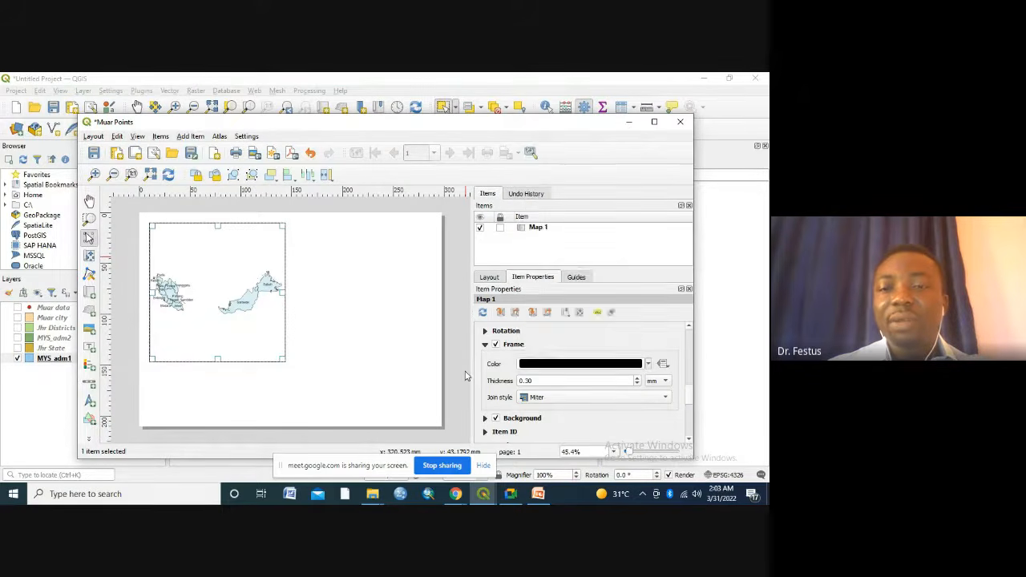
pyautogui.click(248, 235)
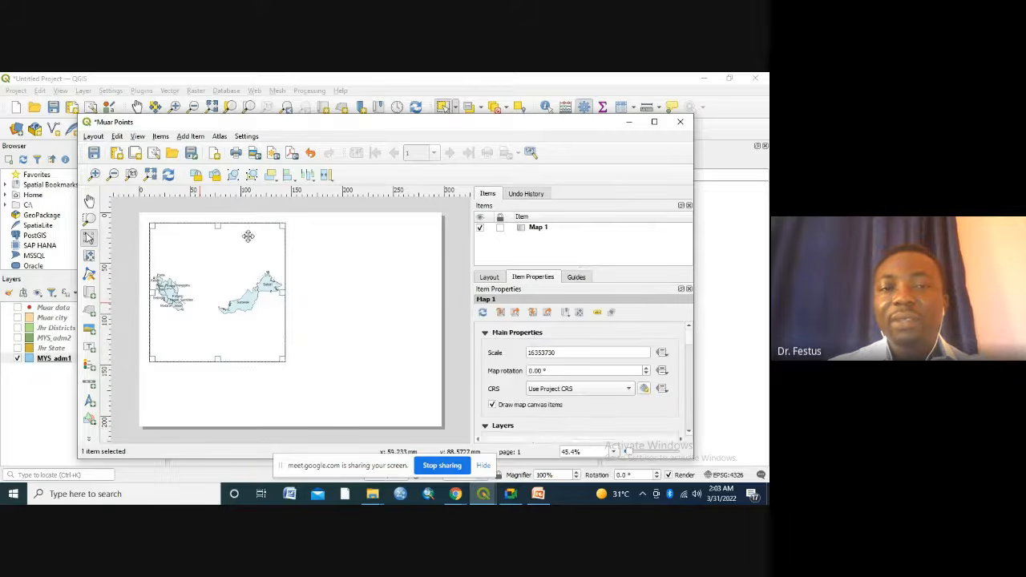
pyautogui.click(249, 396)
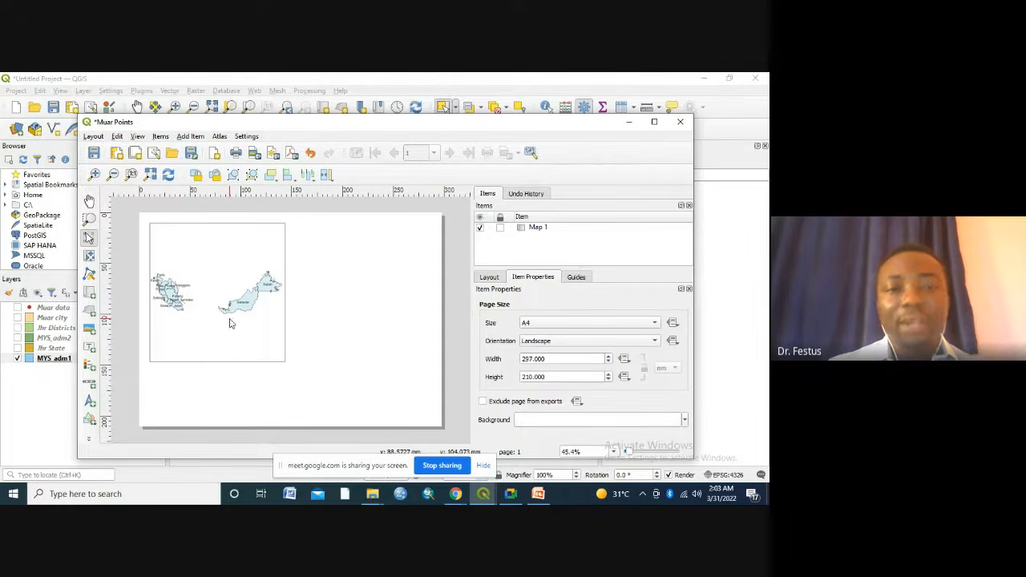
# Add a new grid to the Malaysia map item and open that grid's properties for modification.
pyautogui.click(240, 228)
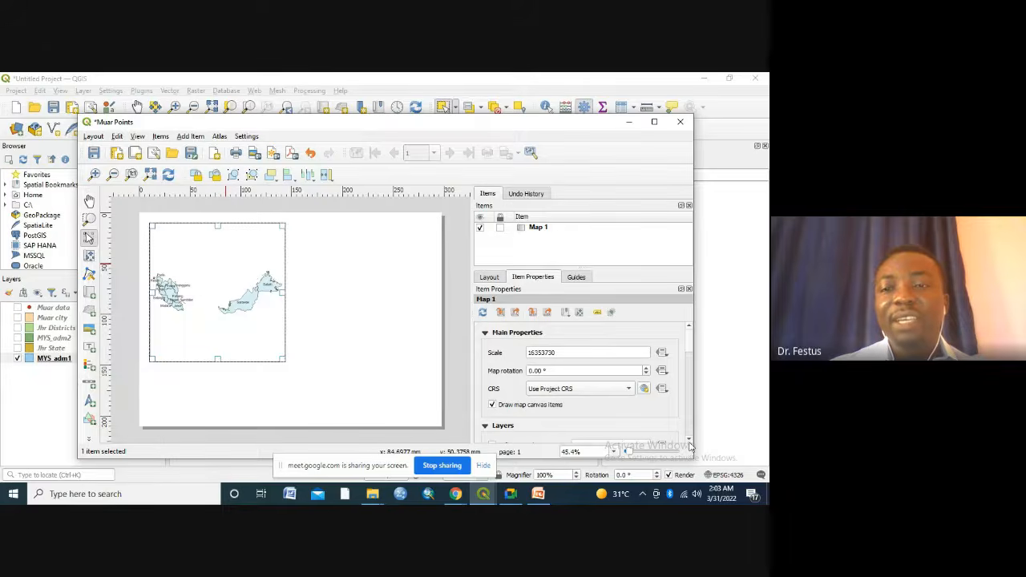
pyautogui.scroll(-5, 689, 444)
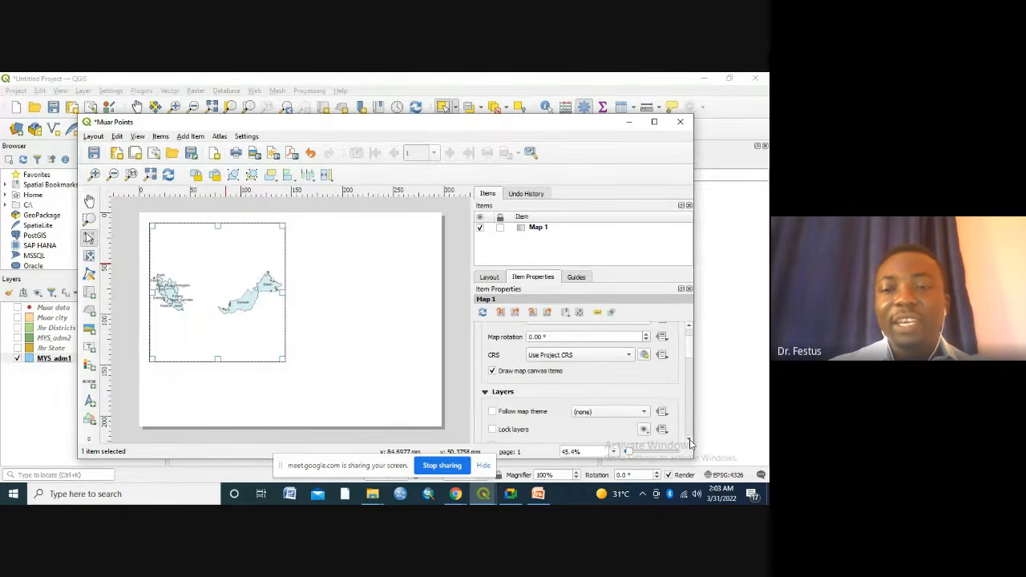
pyautogui.scroll(-5, 689, 444)
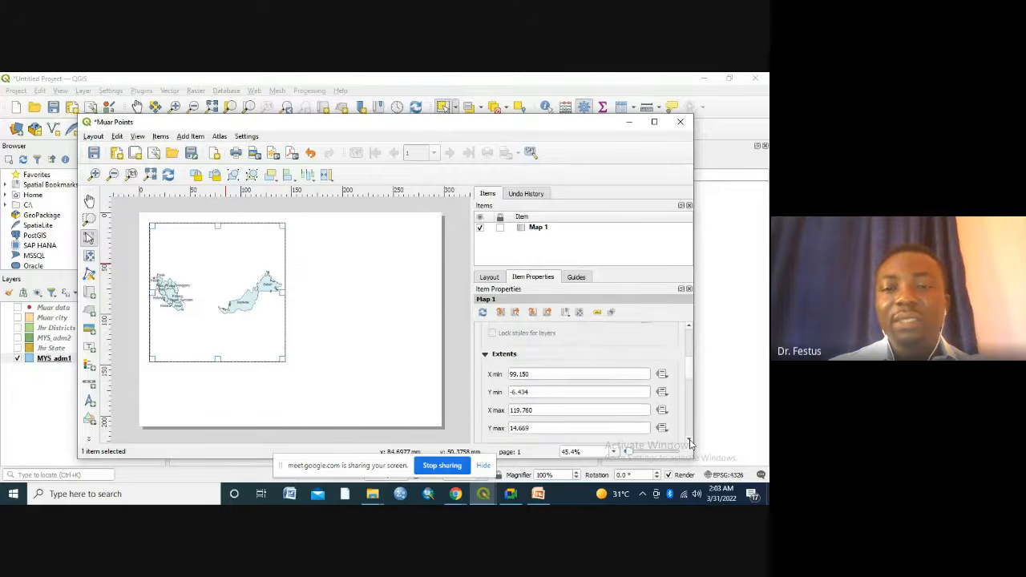
pyautogui.scroll(-3, 689, 443)
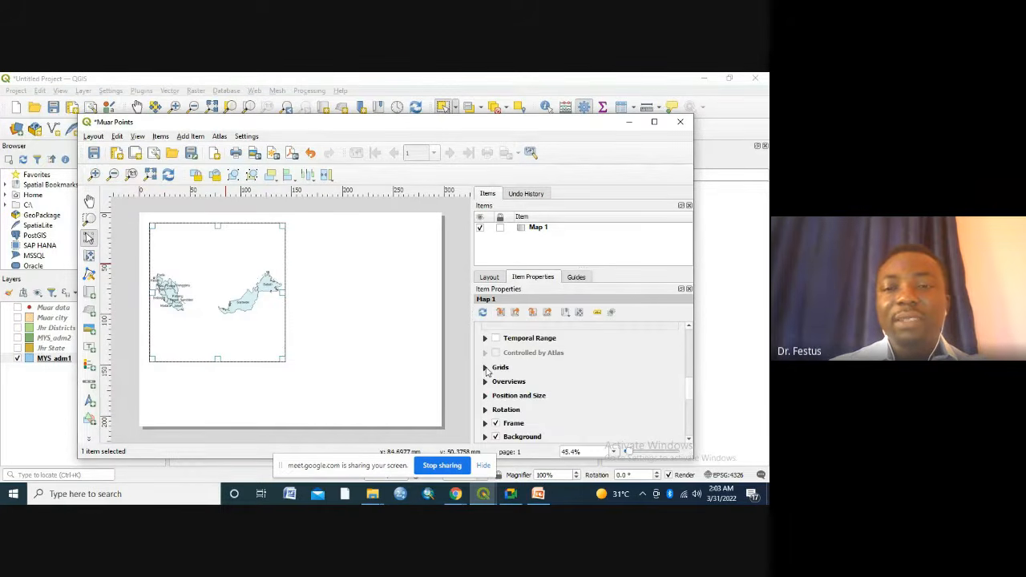
pyautogui.click(485, 368)
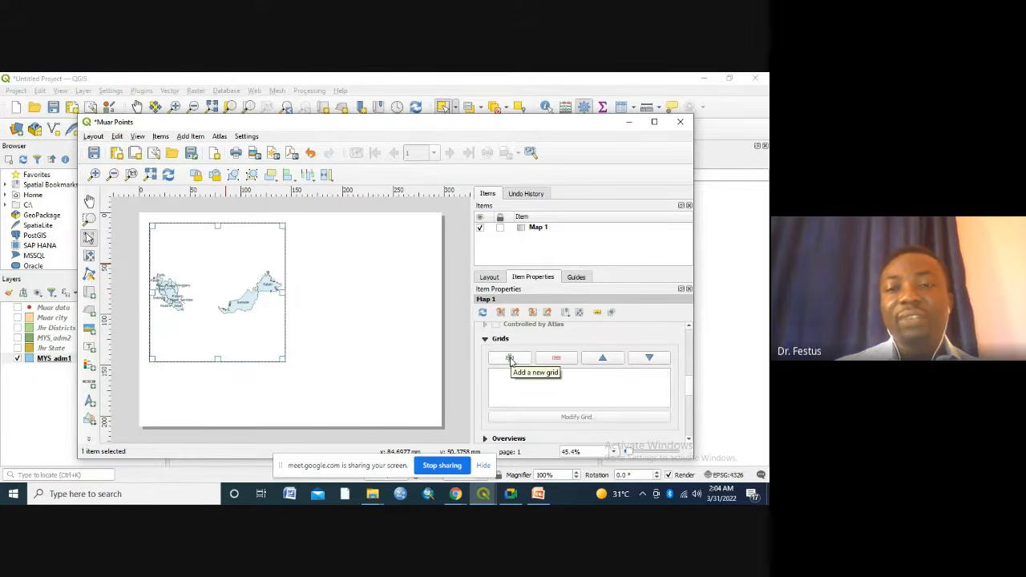
pyautogui.click(510, 359)
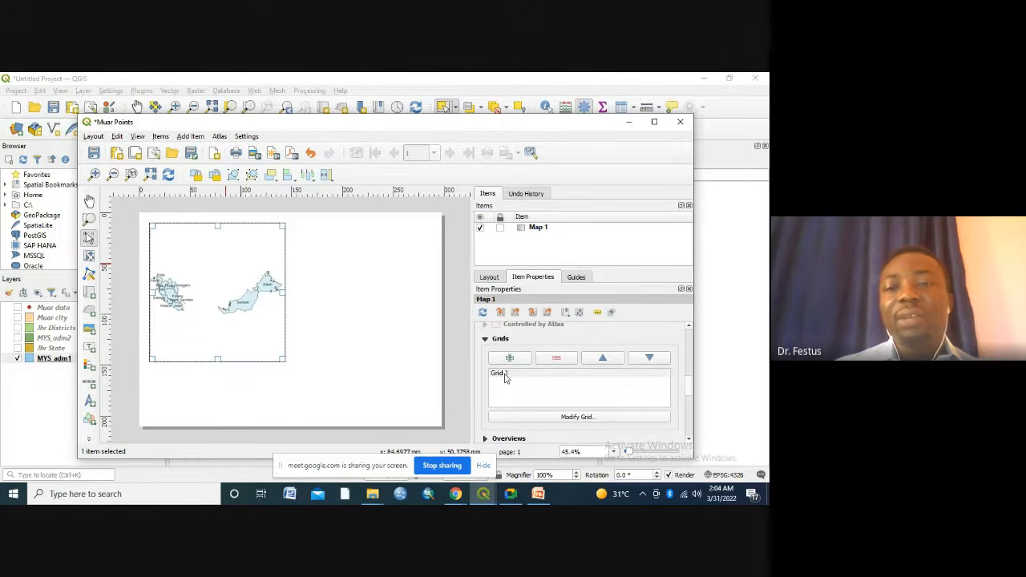
pyautogui.click(504, 377)
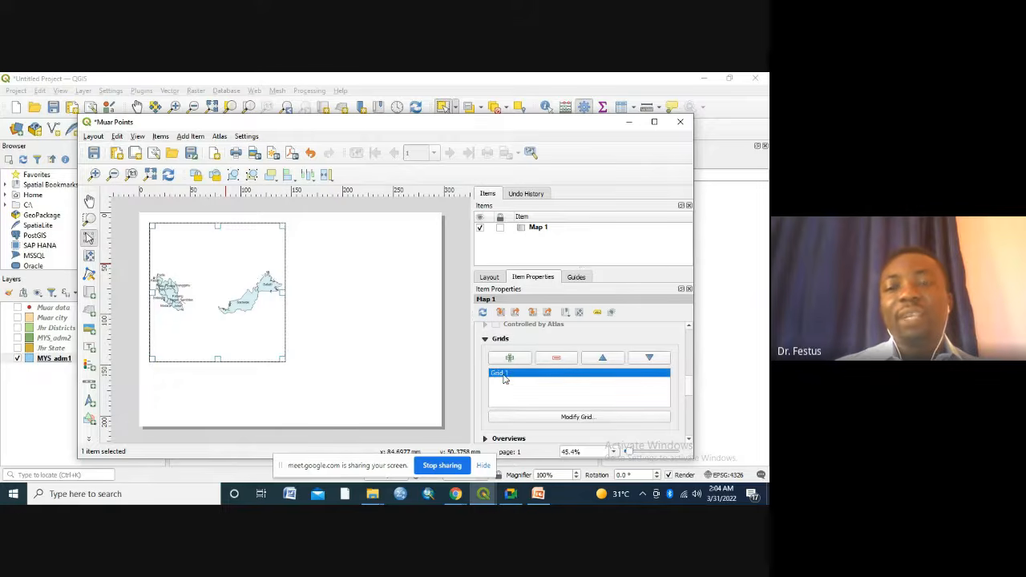
pyautogui.click(570, 418)
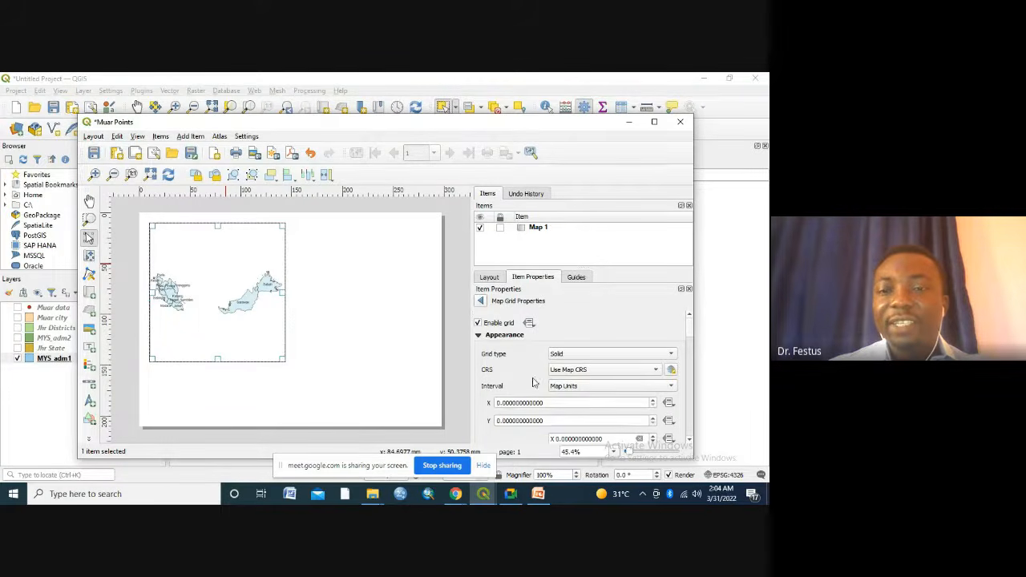
# Set the map grid's X interval to 5 map units.
pyautogui.click(689, 442)
pyautogui.click(689, 442)
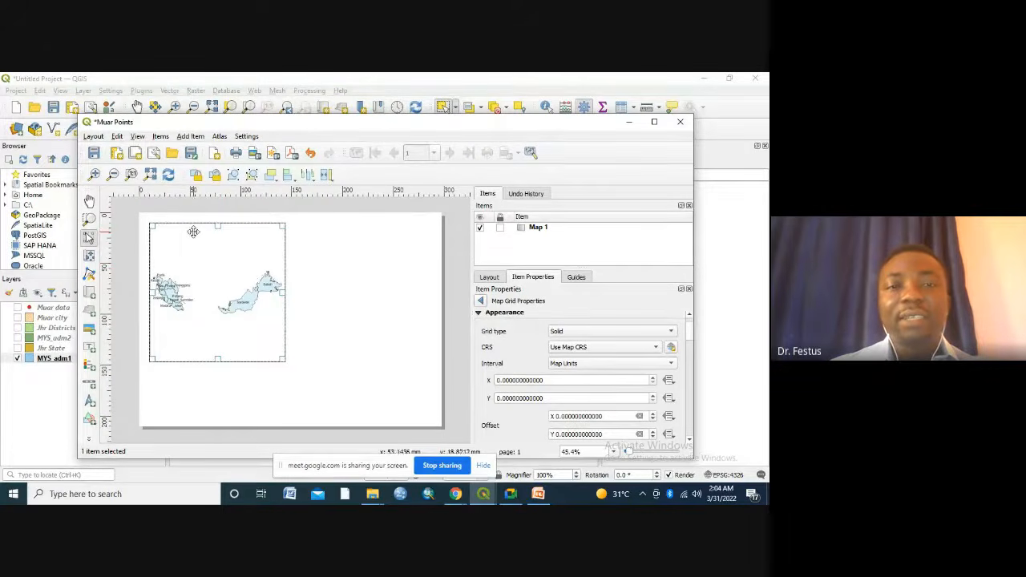
pyautogui.click(498, 380)
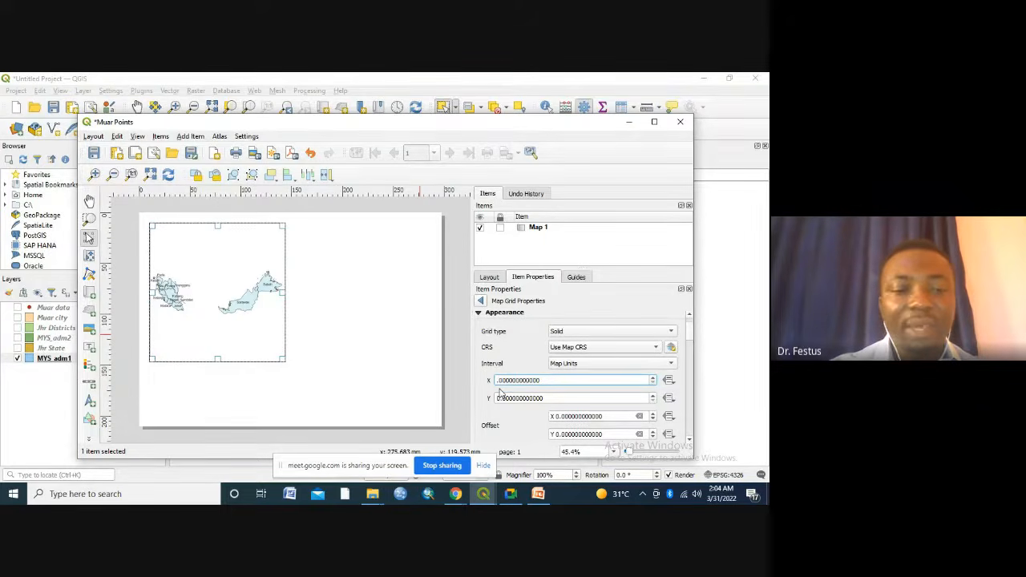
pyautogui.write('5')
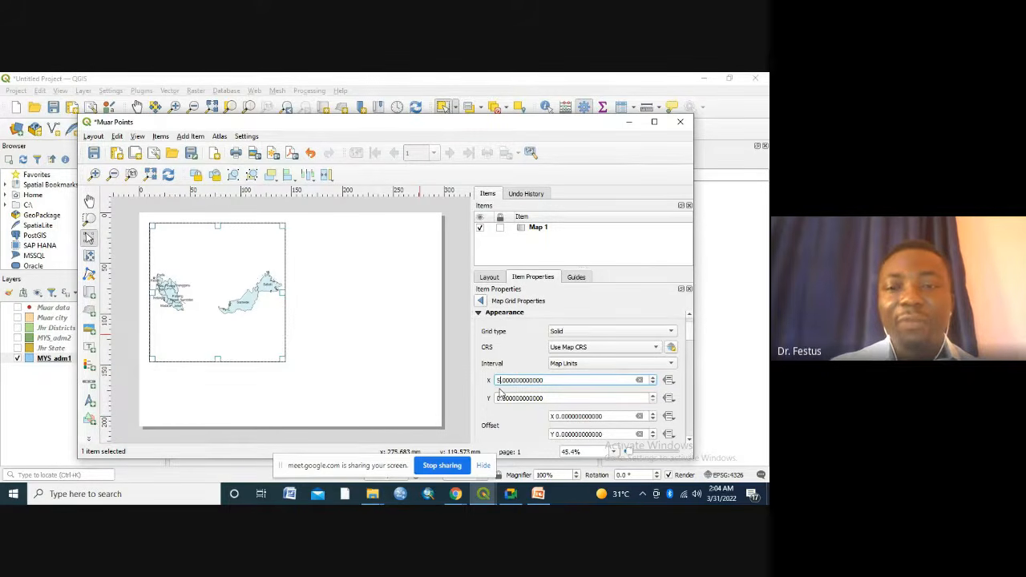
pyautogui.press('Return')
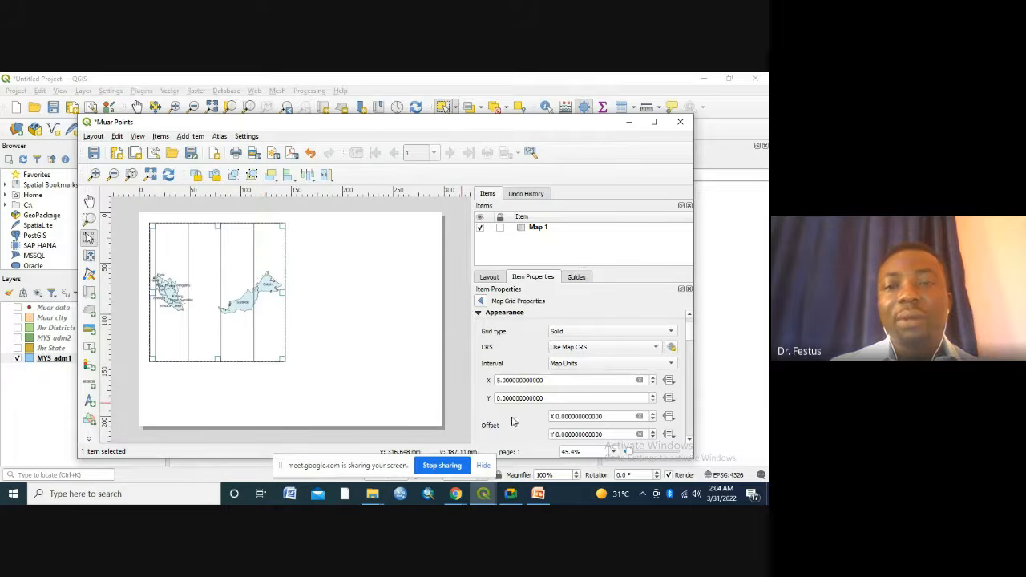
# Try an X interval of 10 map units for the grid, restore it to 5, and reselect the map.
pyautogui.click(499, 380)
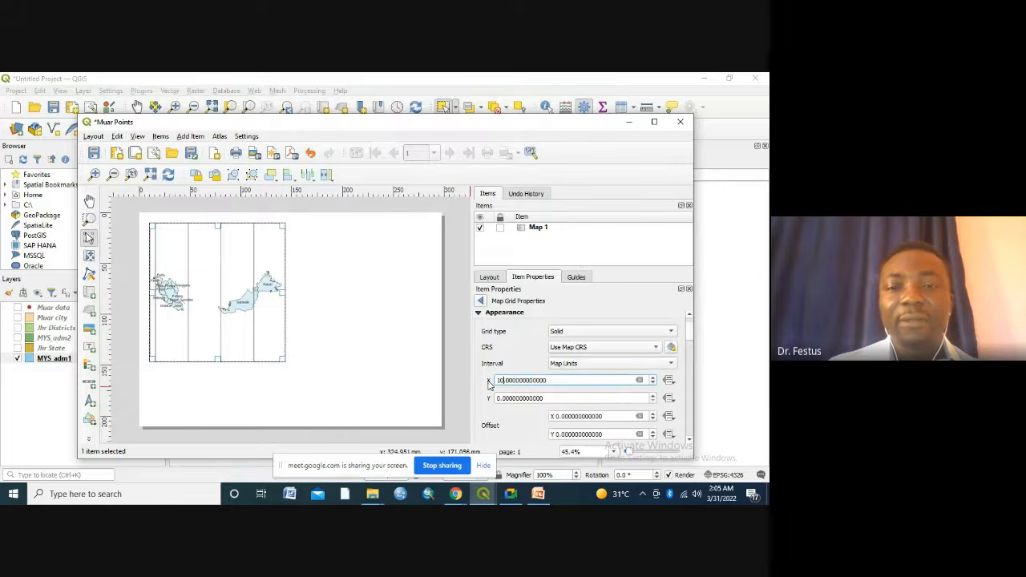
pyautogui.press('Return')
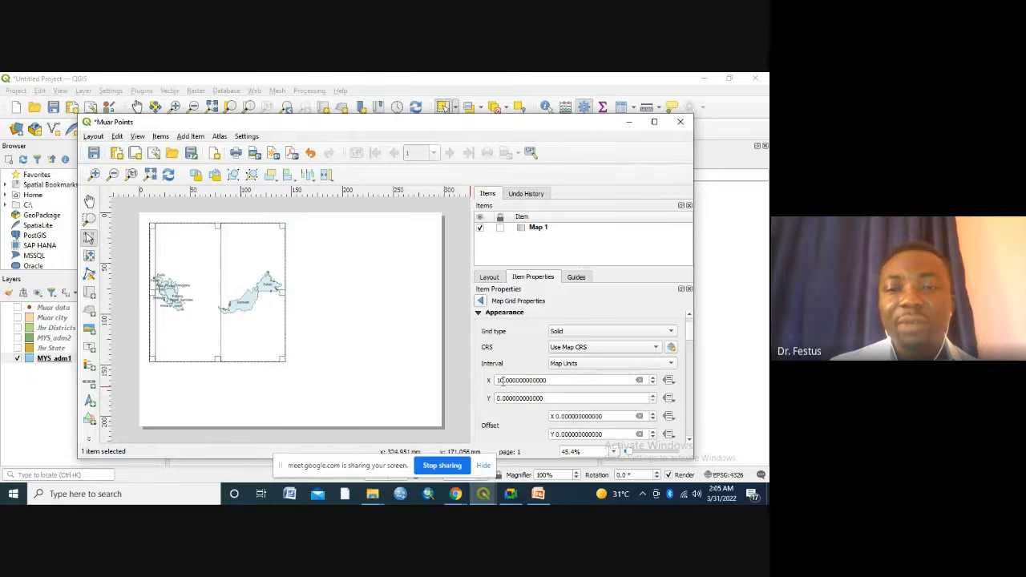
pyautogui.click(502, 381)
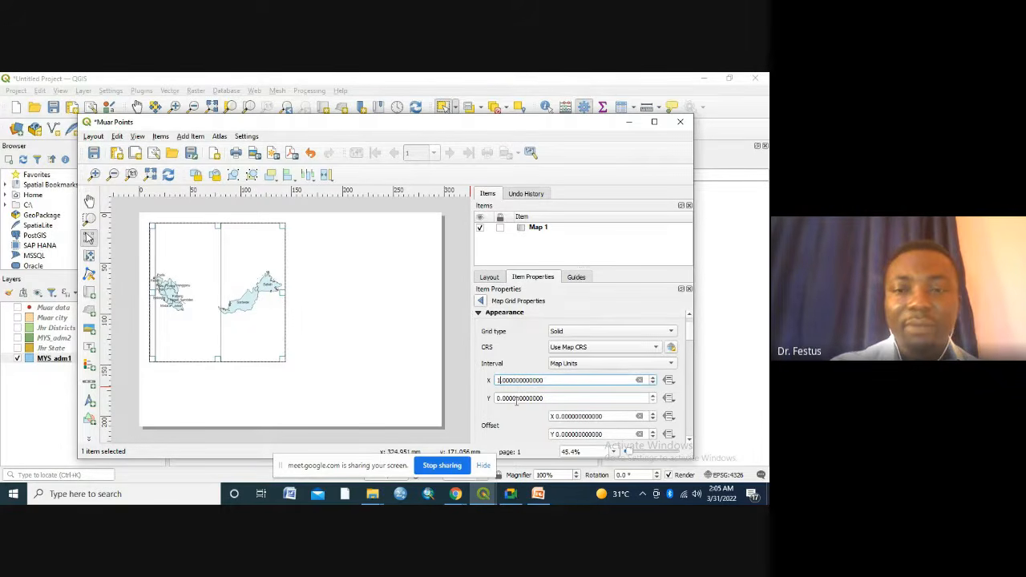
pyautogui.write('5')
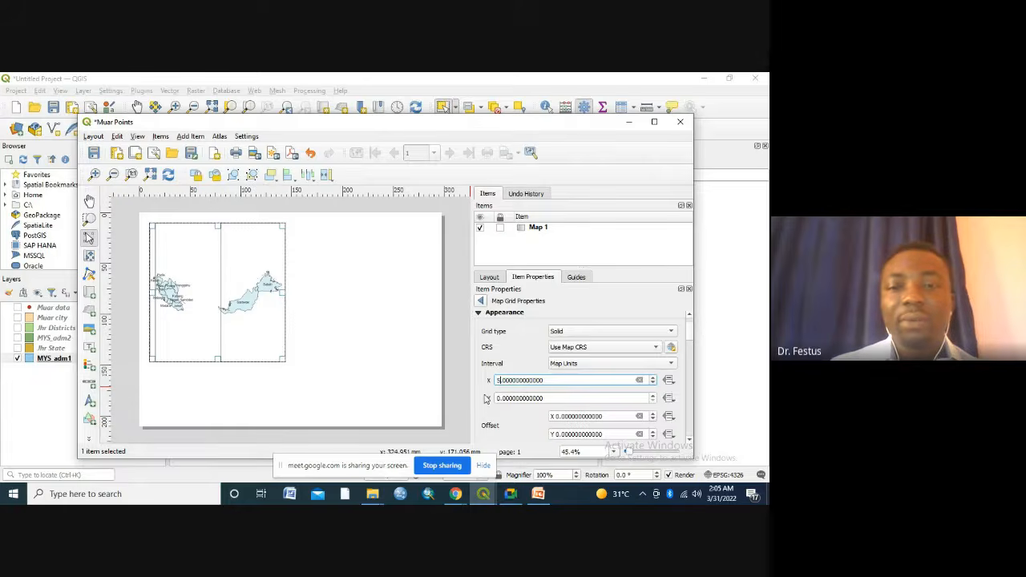
pyautogui.click(469, 382)
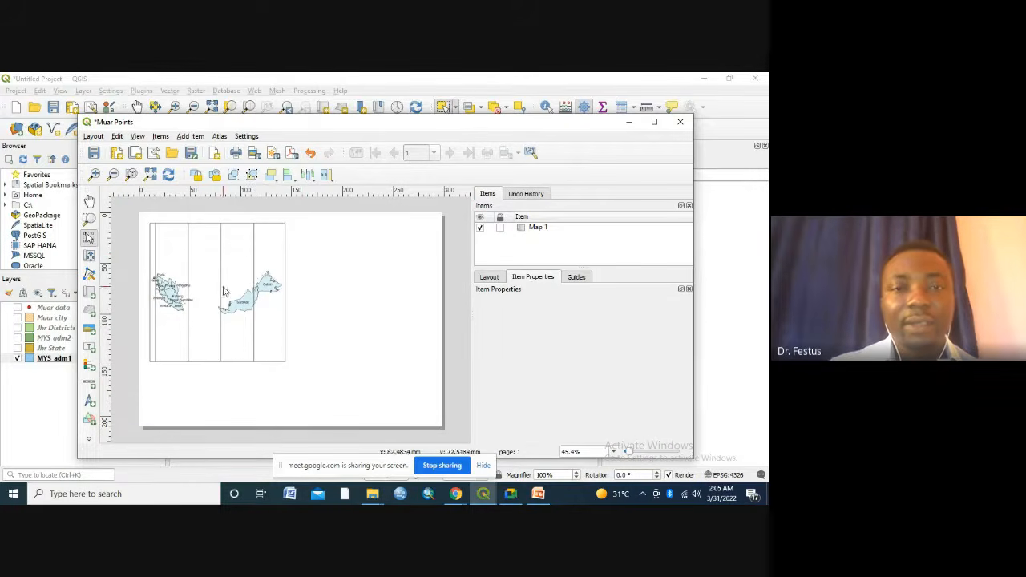
pyautogui.click(267, 231)
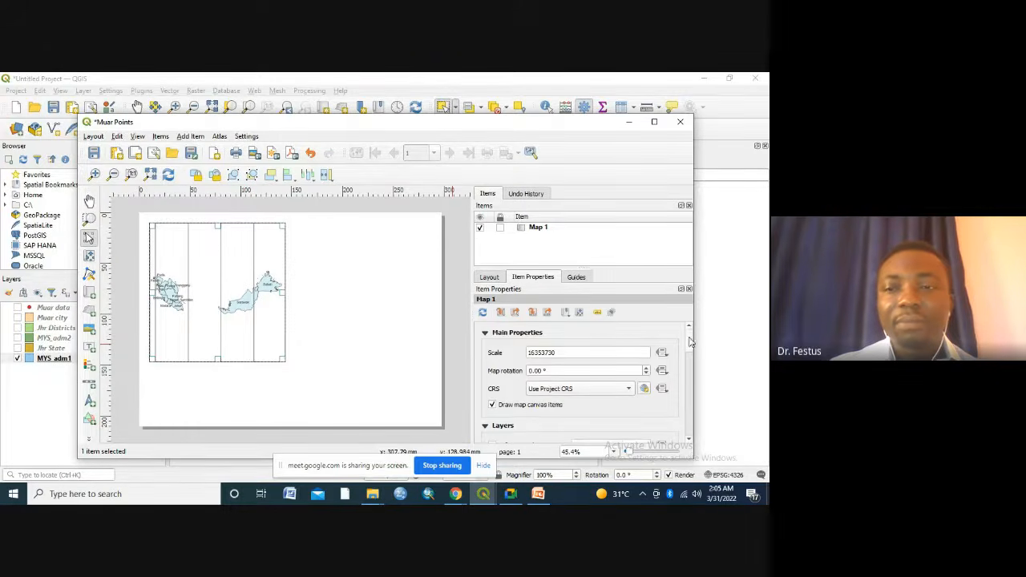
# Reopen the Malaysia map's existing grid for modification and set its Y interval to 5 map units.
pyautogui.scroll(-5, 691, 344)
pyautogui.scroll(-3, 691, 375)
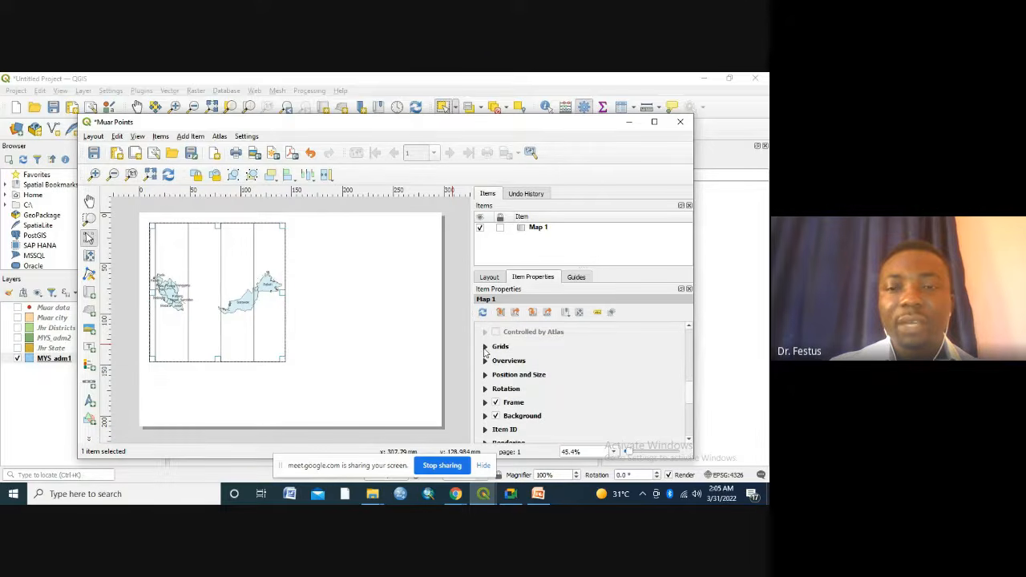
pyautogui.click(484, 348)
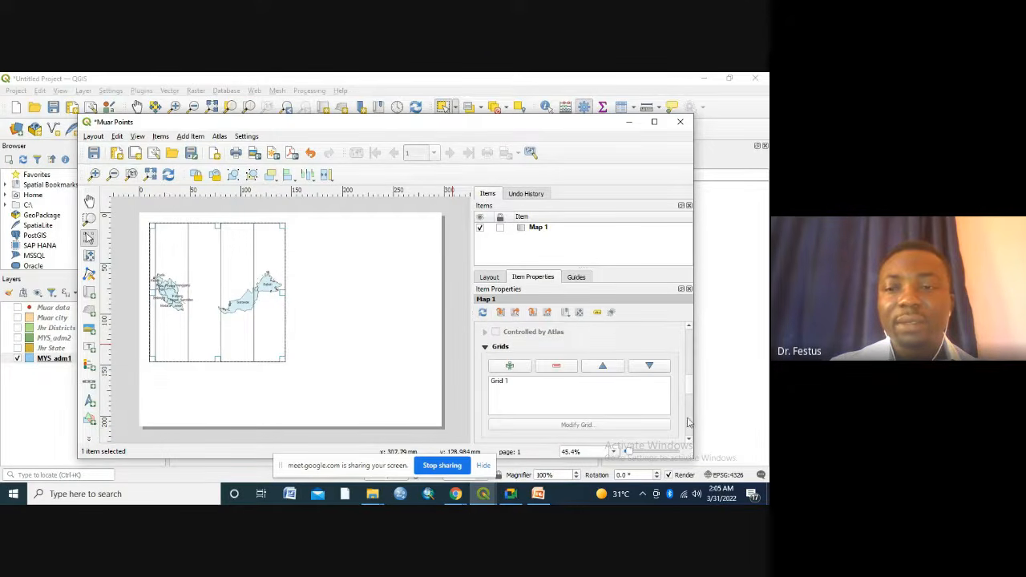
pyautogui.click(689, 442)
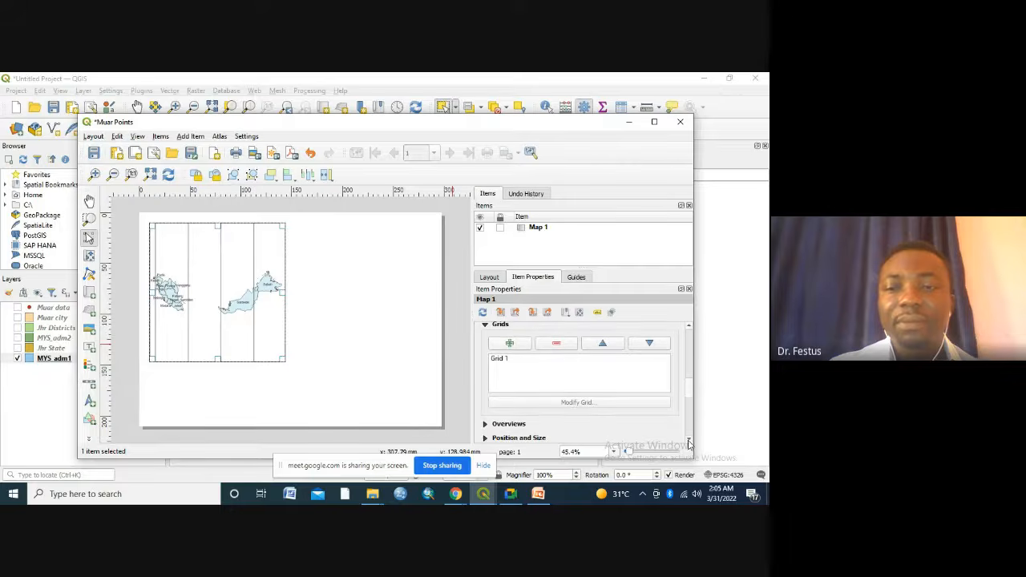
pyautogui.click(493, 361)
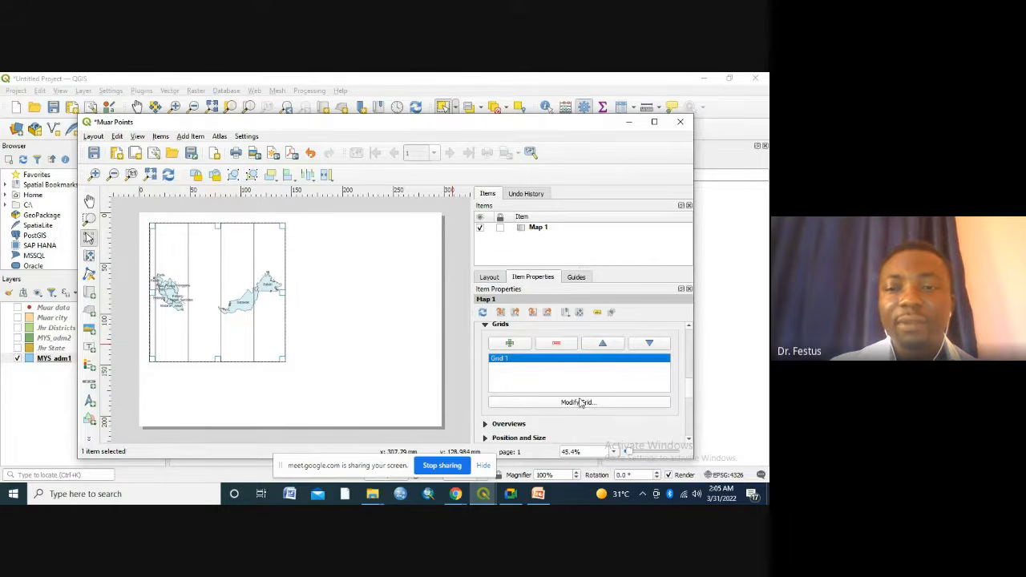
pyautogui.click(580, 402)
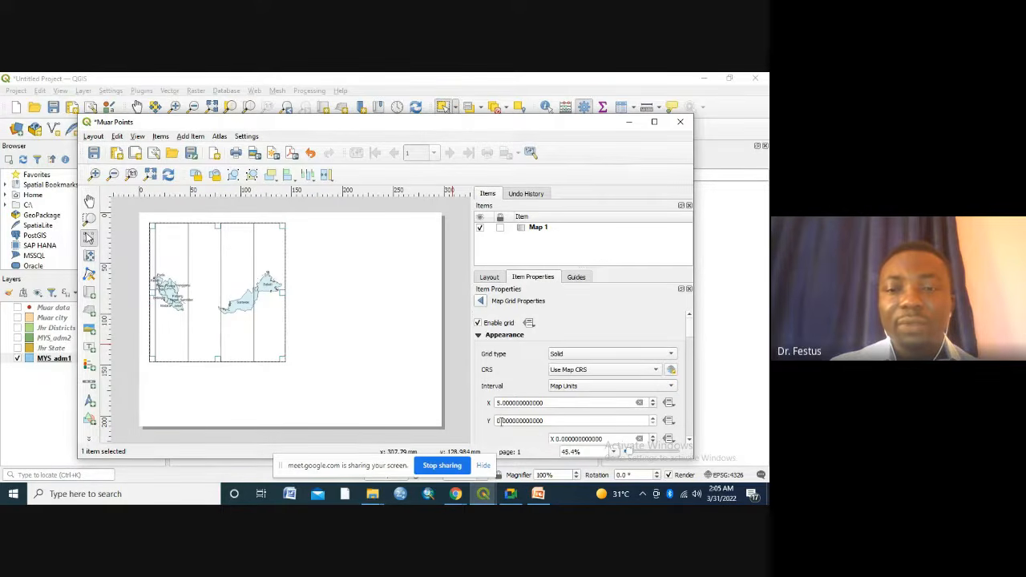
pyautogui.click(501, 421)
pyautogui.press('BackSpace')
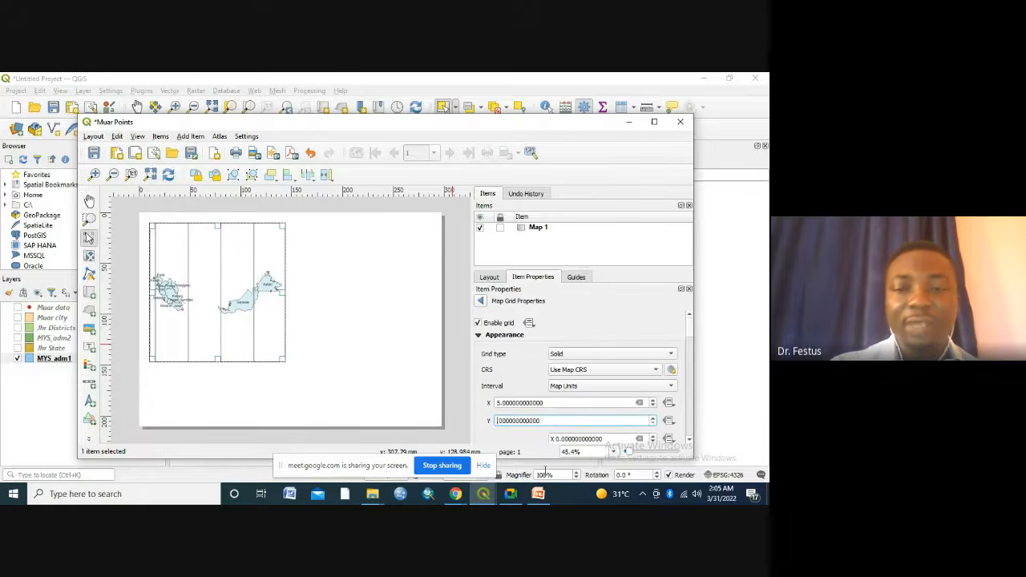
pyautogui.write('5.')
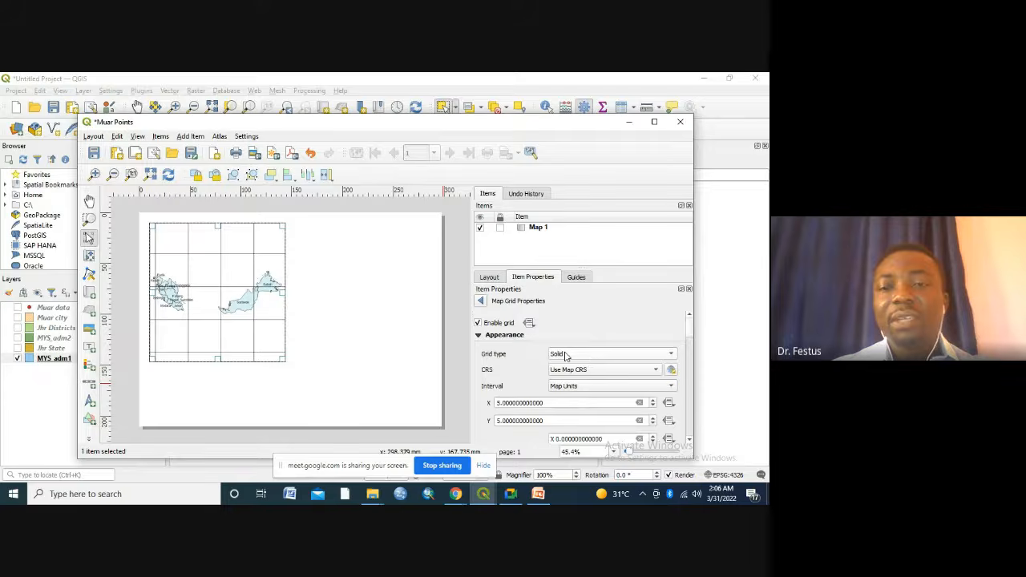
# Set the grid type to Frame and annotations only, and give the grid the Line Border frame style.
pyautogui.click(671, 356)
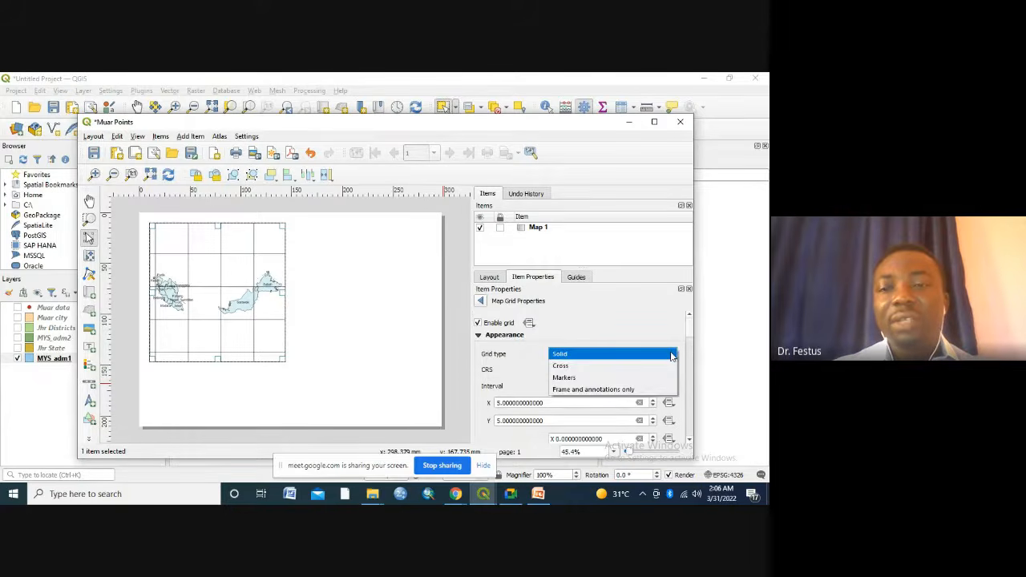
pyautogui.click(607, 390)
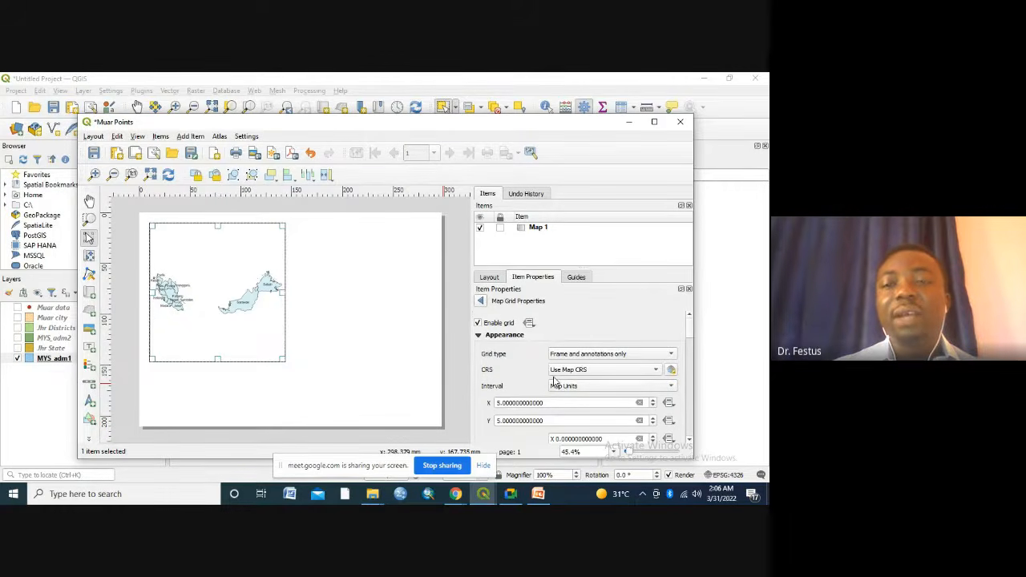
pyautogui.click(687, 441)
pyautogui.click(688, 441)
pyautogui.click(687, 441)
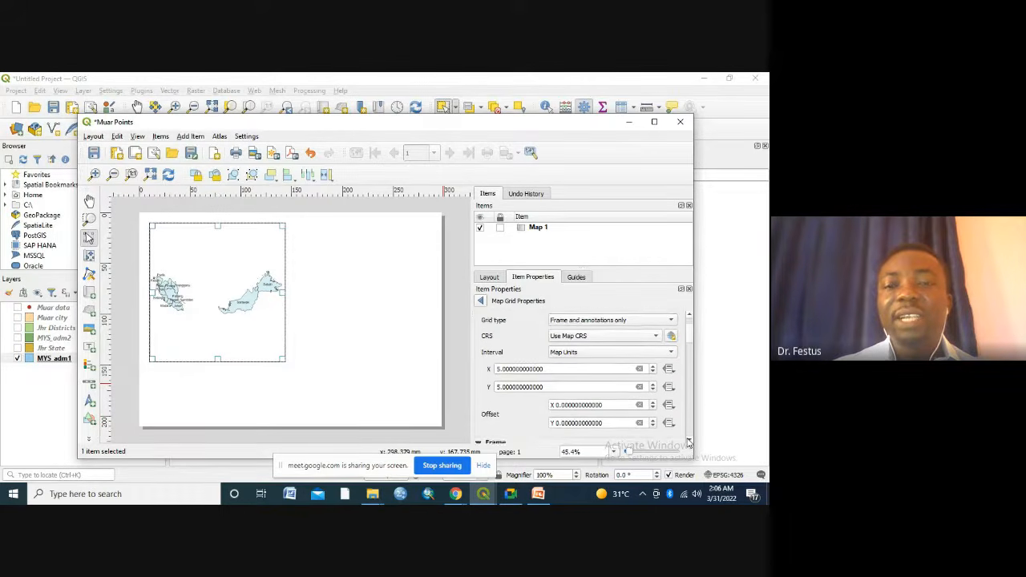
pyautogui.click(687, 442)
pyautogui.click(688, 442)
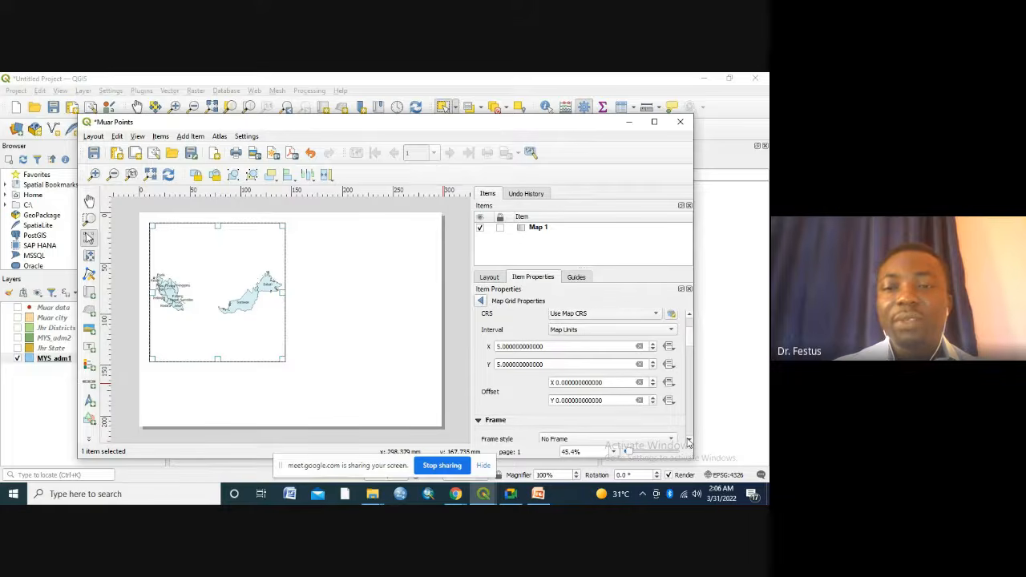
pyautogui.click(688, 442)
pyautogui.click(688, 441)
pyautogui.click(688, 442)
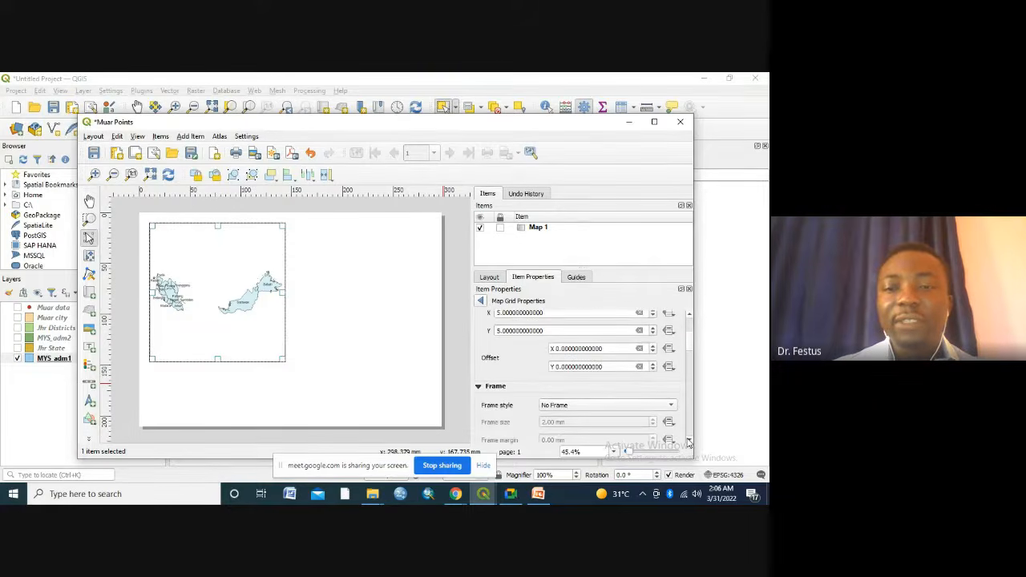
pyautogui.click(688, 441)
pyautogui.click(688, 442)
pyautogui.click(688, 442)
pyautogui.click(688, 442)
pyautogui.click(688, 441)
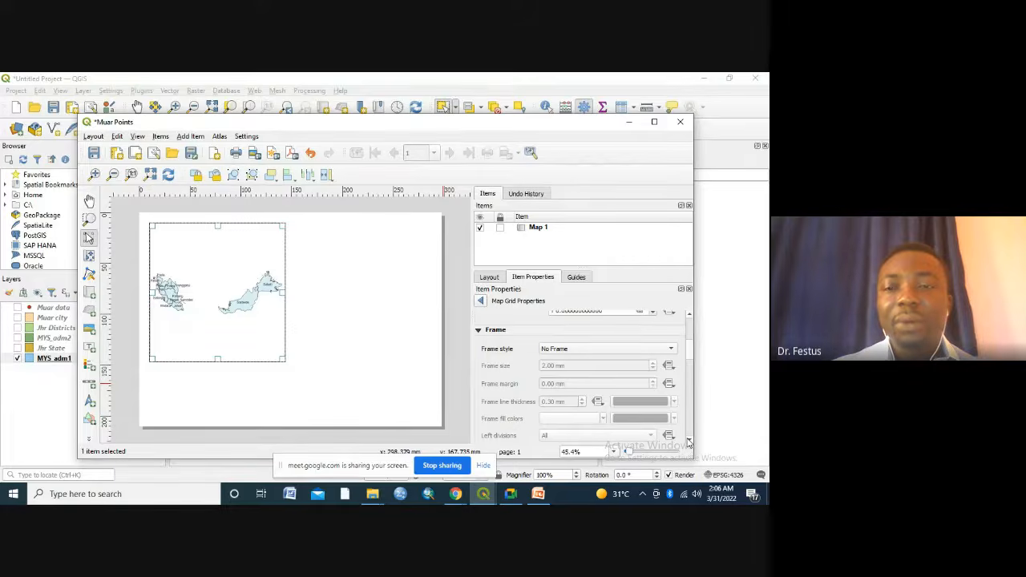
pyautogui.click(671, 352)
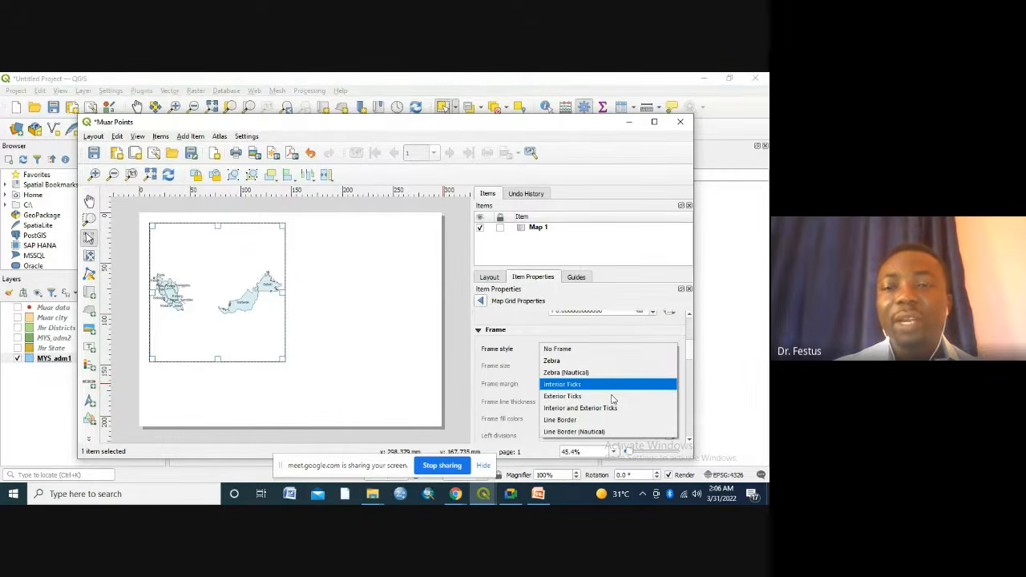
pyautogui.click(597, 420)
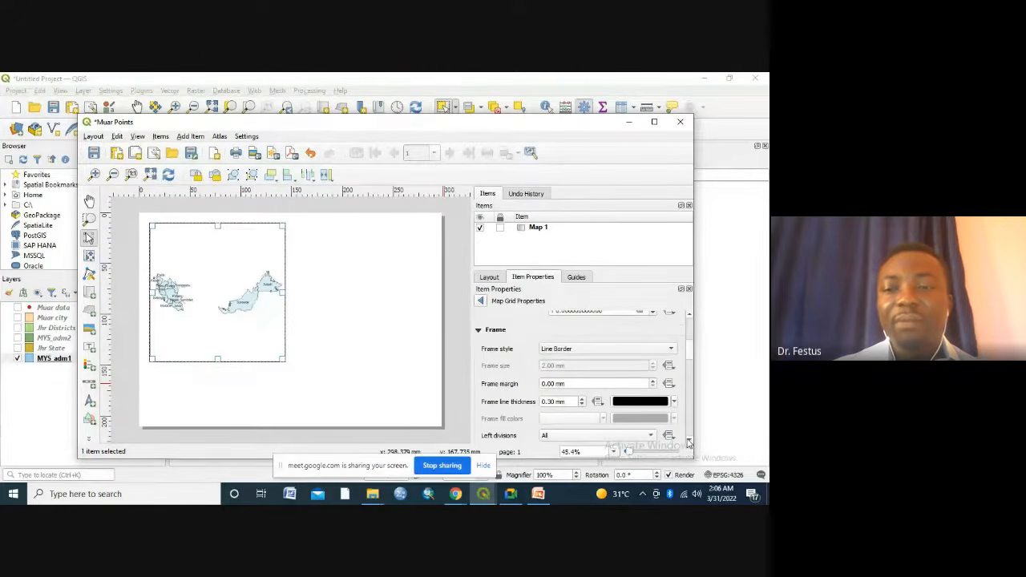
# Enable drawn coordinates on the map grid and set their format to Degree, Minute.
pyautogui.moveTo(689, 443); pyautogui.dragTo(689, 442)
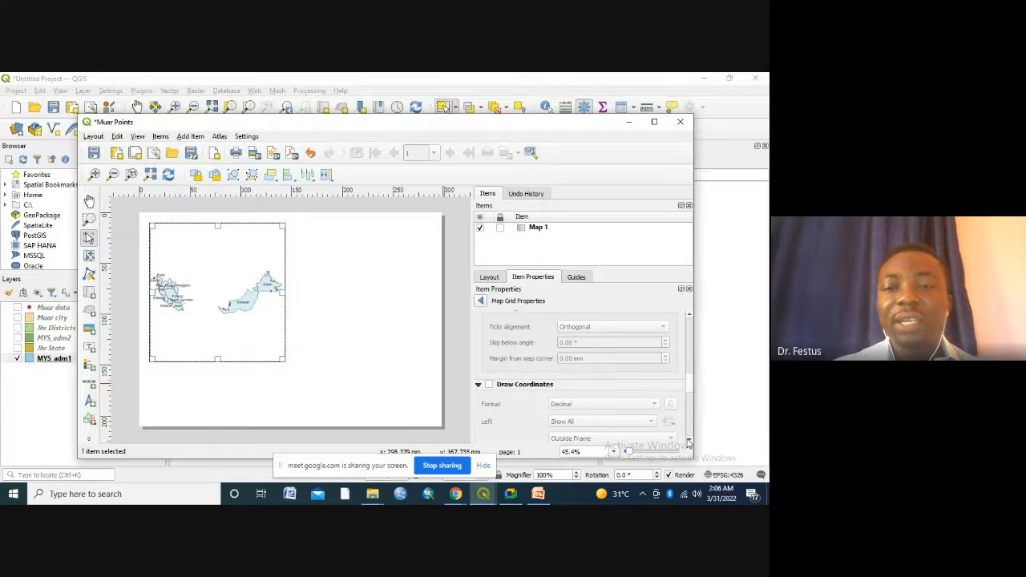
pyautogui.click(490, 385)
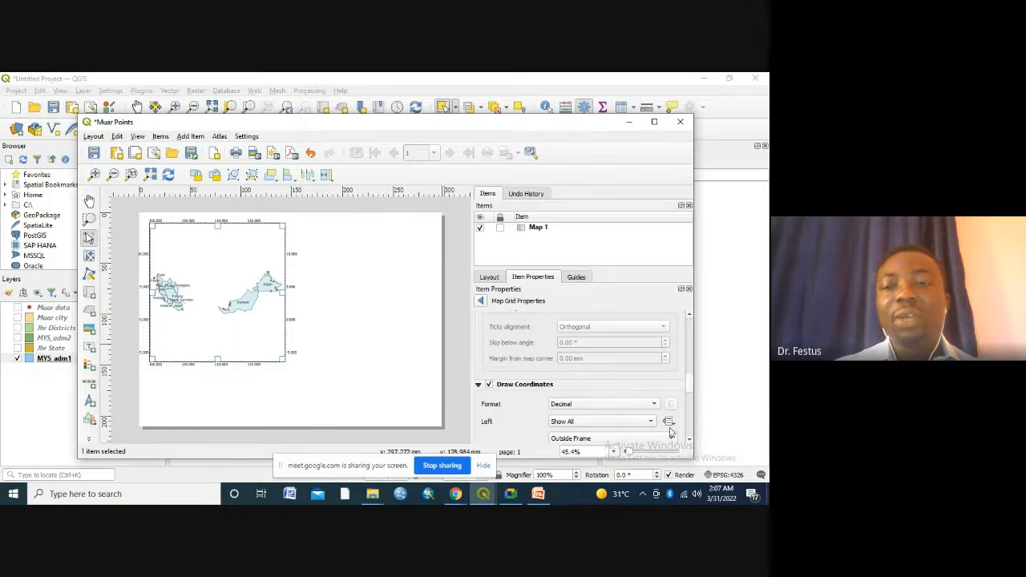
pyautogui.click(689, 442)
pyautogui.click(689, 442)
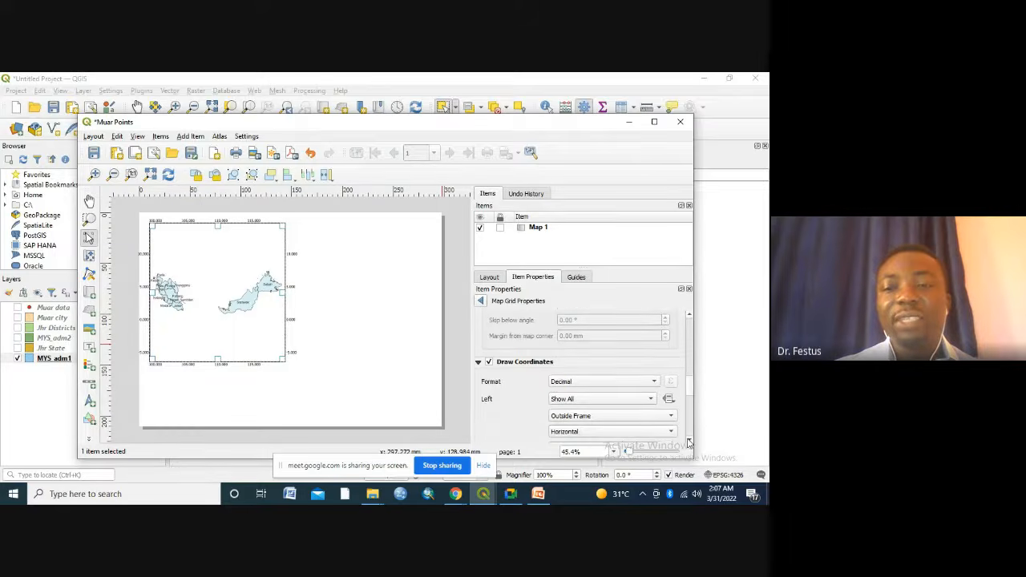
pyautogui.click(690, 443)
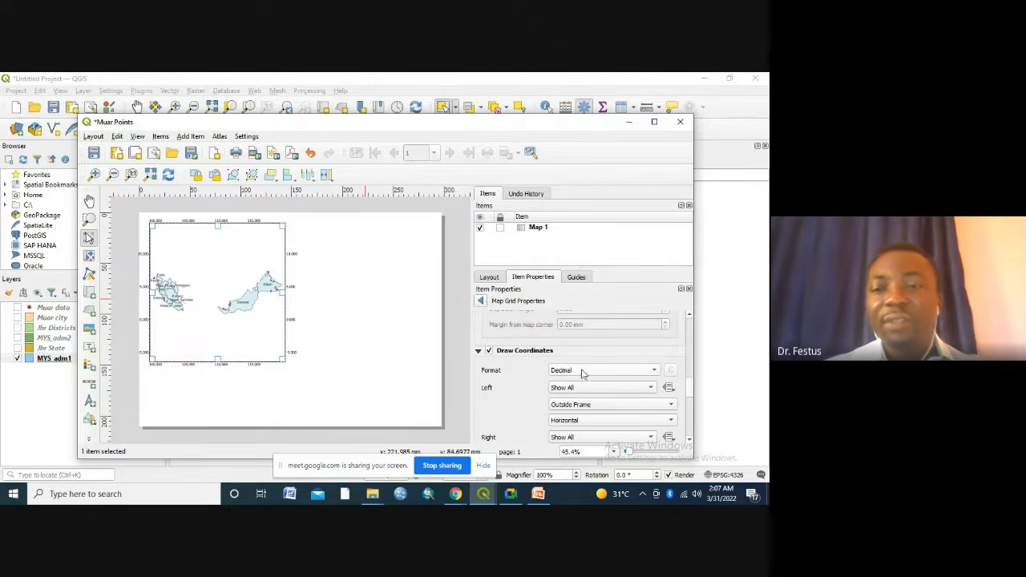
pyautogui.click(653, 371)
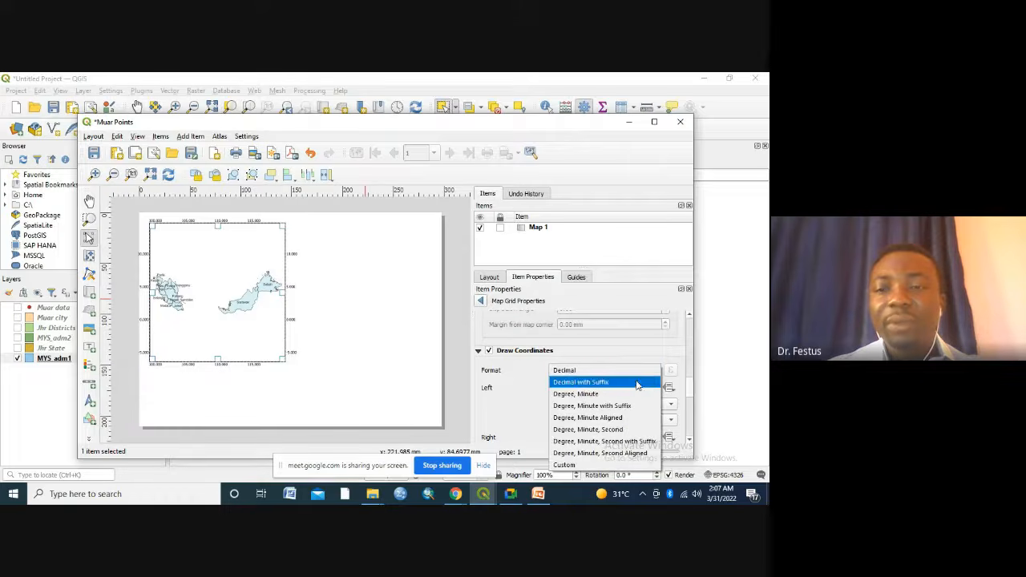
pyautogui.click(587, 395)
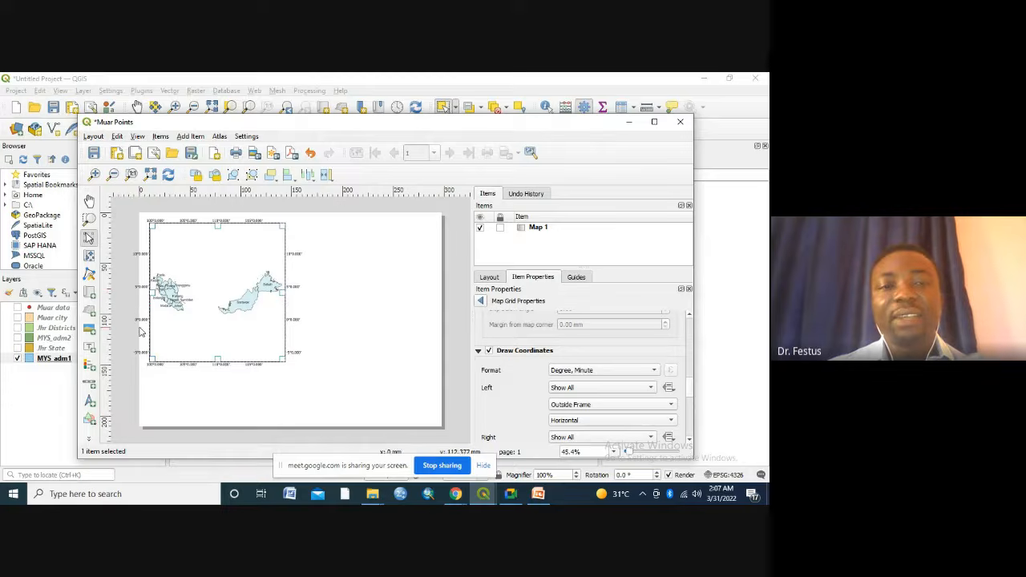
# Set the grid's left and right coordinate labels to Vertical Ascending orientation.
pyautogui.click(672, 423)
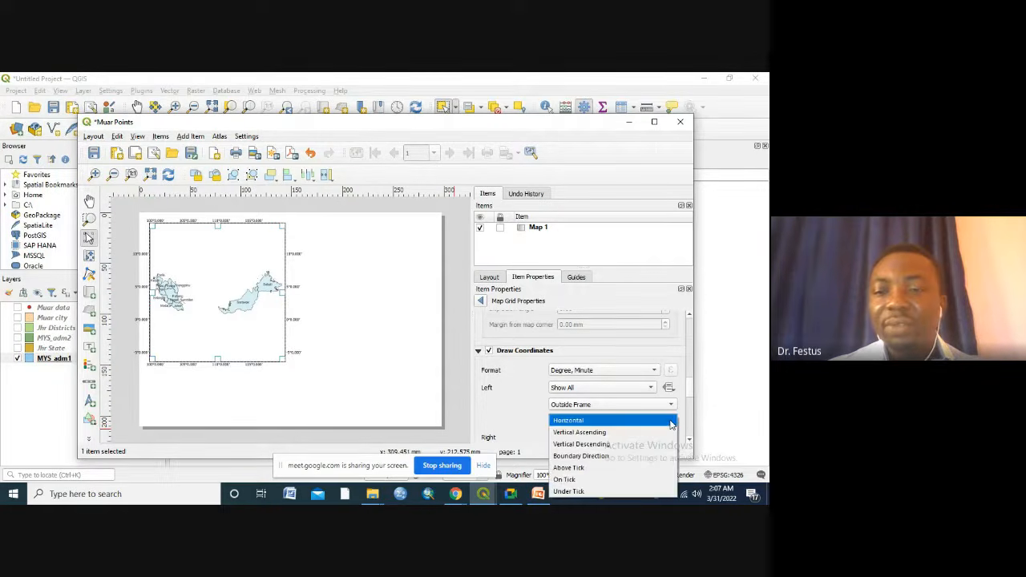
pyautogui.click(619, 433)
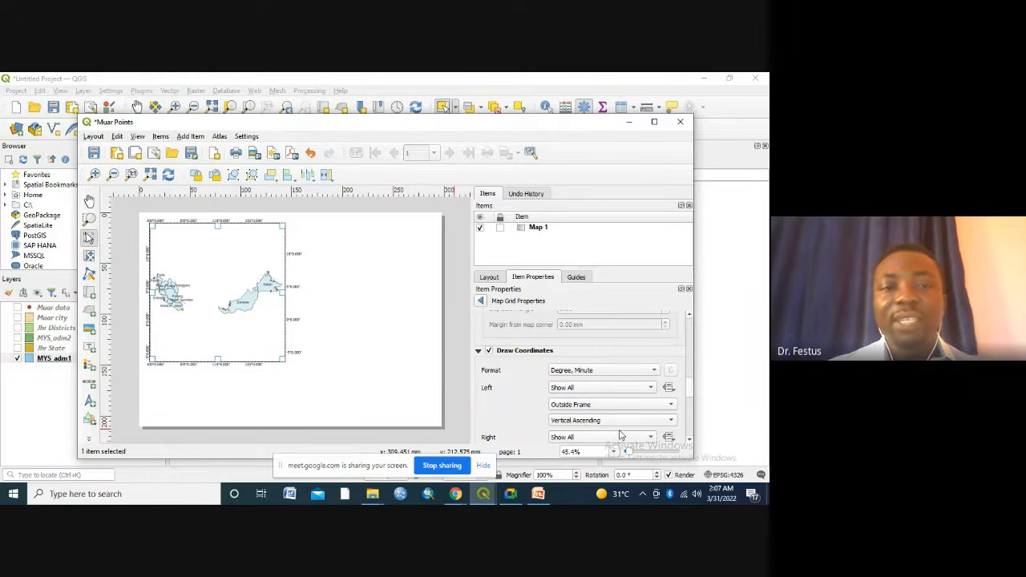
pyautogui.click(690, 442)
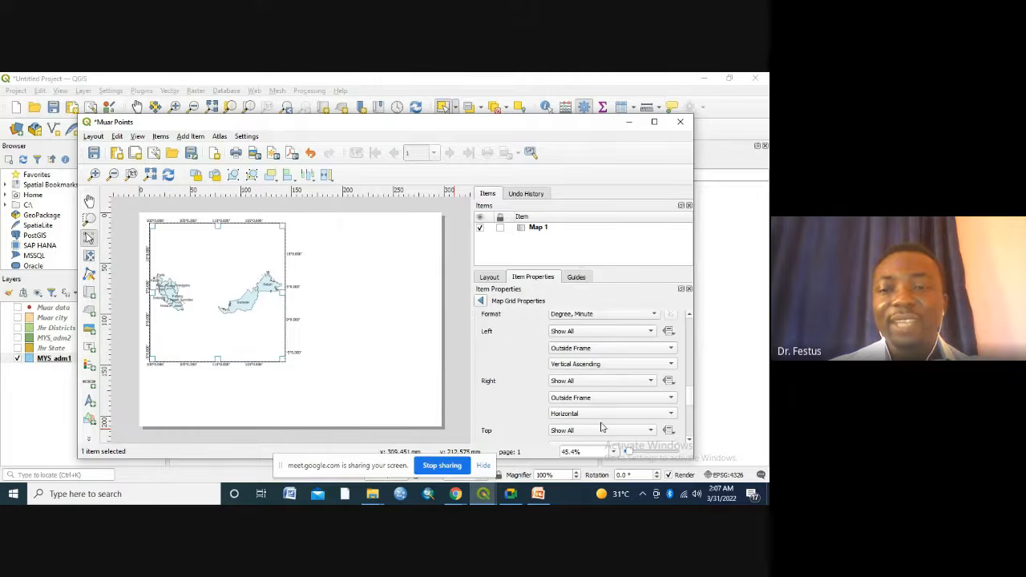
pyautogui.click(670, 414)
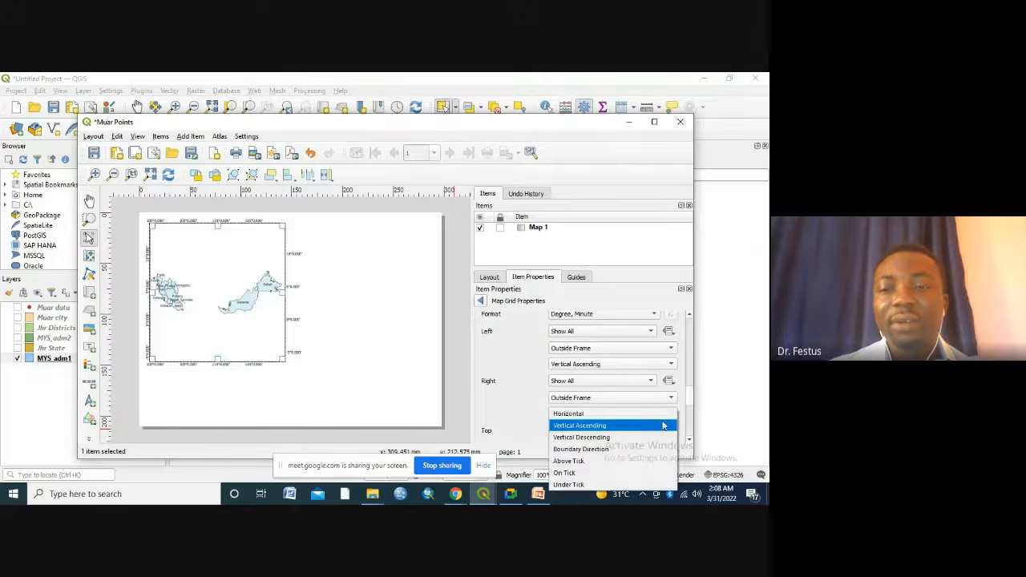
pyautogui.click(612, 427)
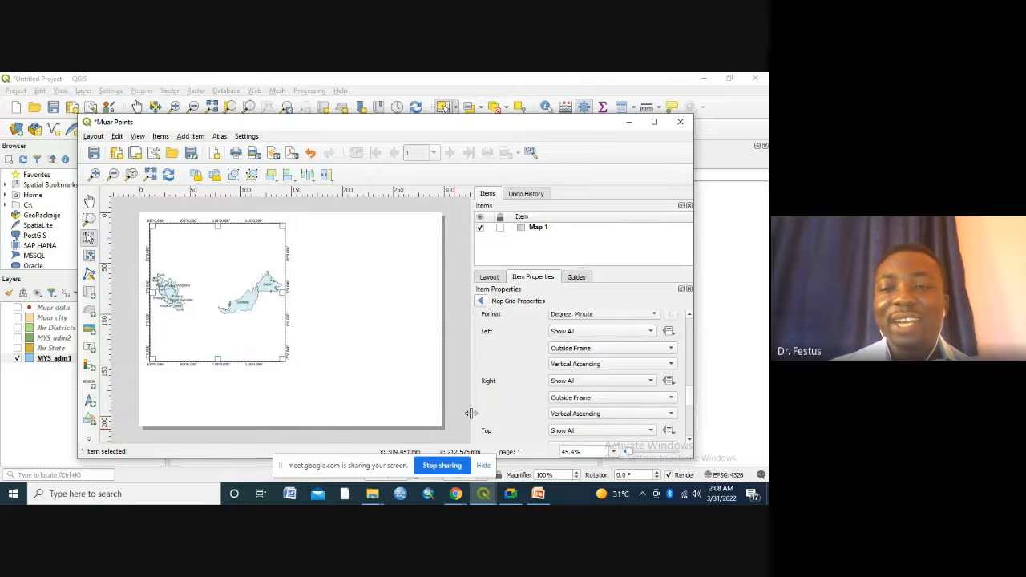
# Review the grid's remaining coordinate settings, including the top and bottom labels, font, distance to frame and precision, and deselect the map.
pyautogui.click(689, 443)
pyautogui.click(688, 444)
pyautogui.click(688, 444)
pyautogui.click(689, 443)
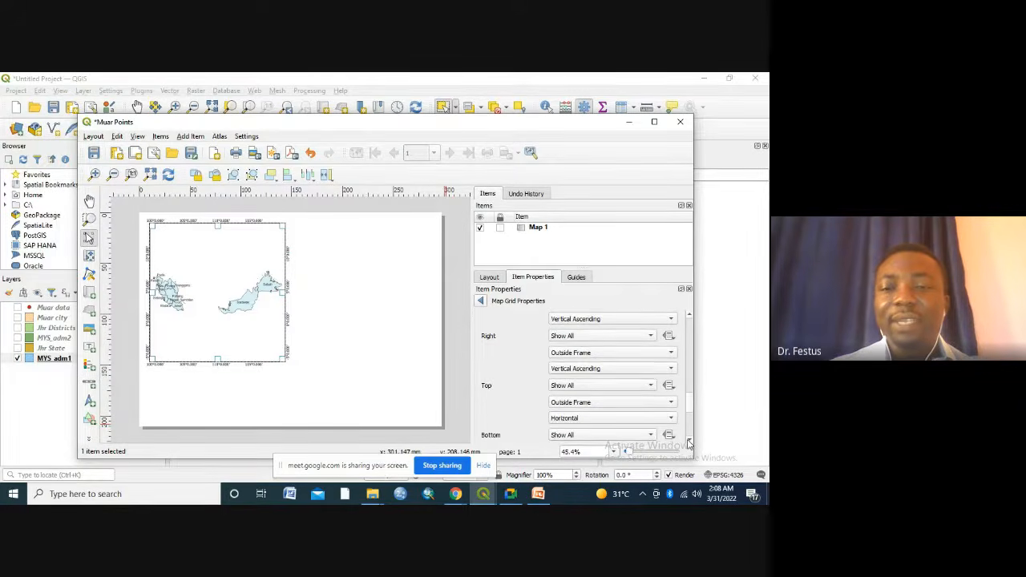
pyautogui.click(688, 444)
pyautogui.click(689, 443)
pyautogui.click(689, 444)
pyautogui.click(688, 443)
pyautogui.click(689, 443)
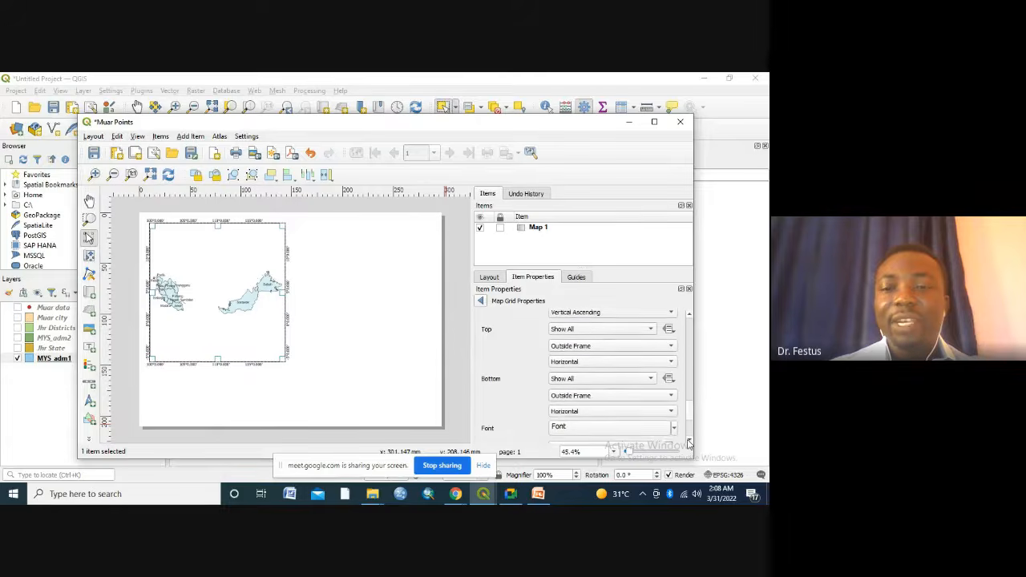
pyautogui.click(688, 443)
pyautogui.click(689, 443)
pyautogui.click(689, 443)
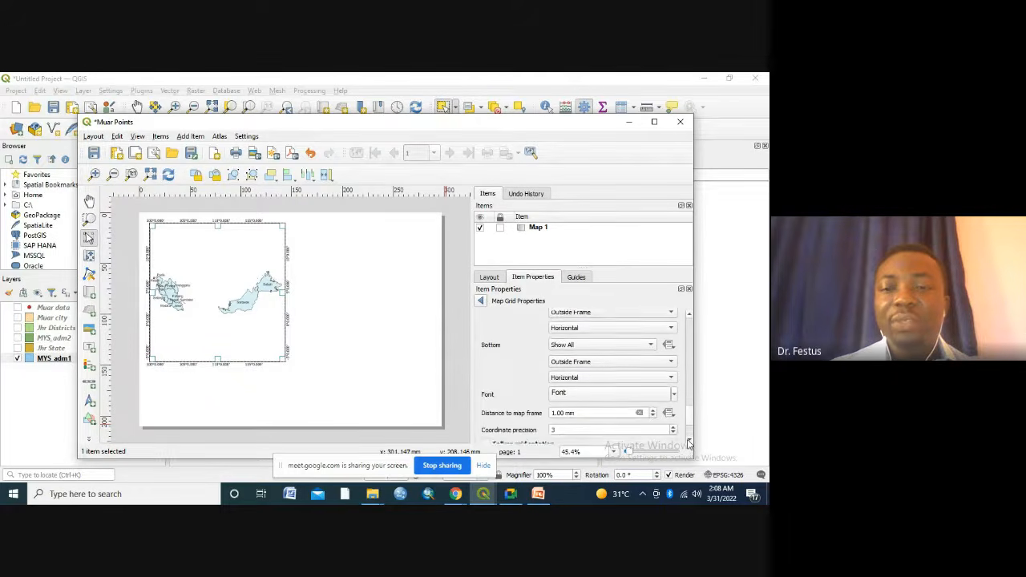
pyautogui.click(688, 444)
pyautogui.click(689, 443)
pyautogui.click(688, 443)
pyautogui.click(689, 443)
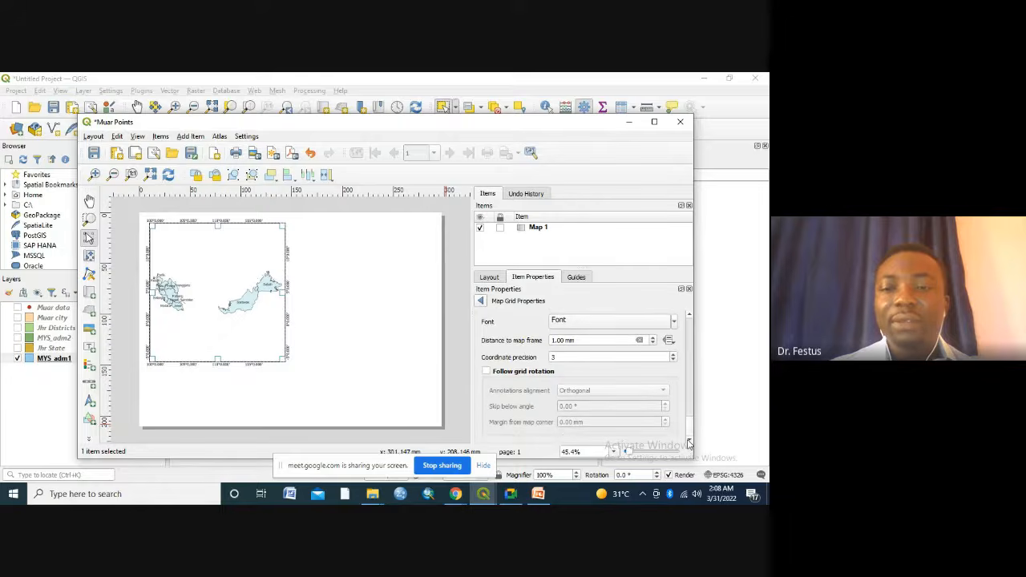
pyautogui.click(689, 317)
pyautogui.click(690, 317)
pyautogui.click(689, 317)
pyautogui.click(689, 317)
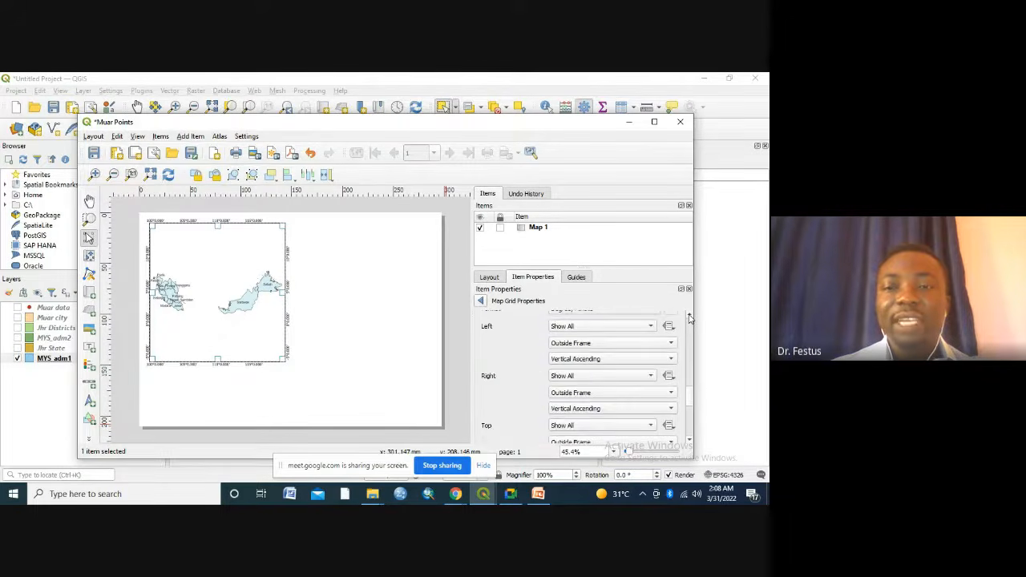
pyautogui.click(193, 390)
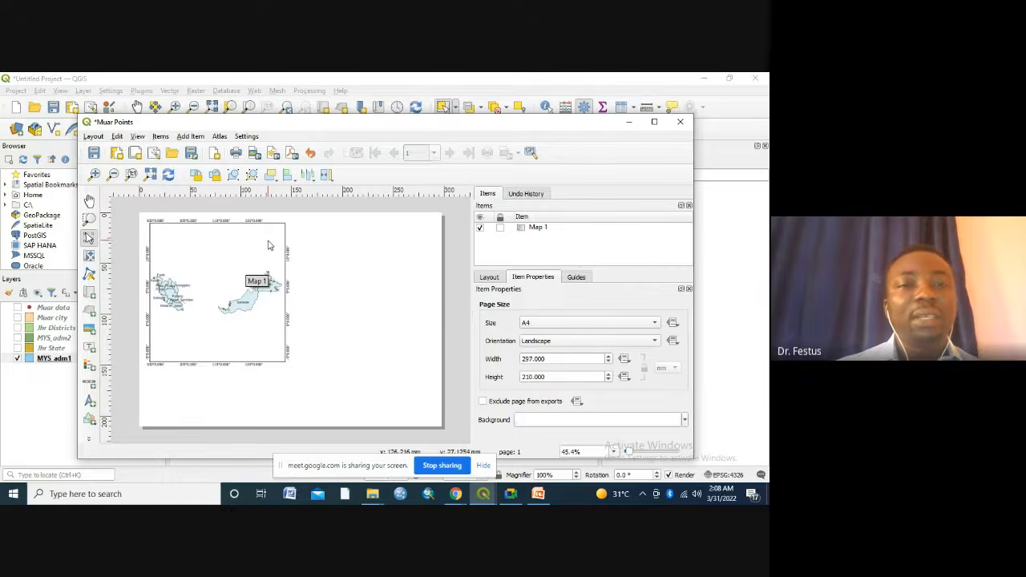
# Add a scale bar linked to Map 1 inside the lower-left corner of the Malaysia map.
pyautogui.click(170, 228)
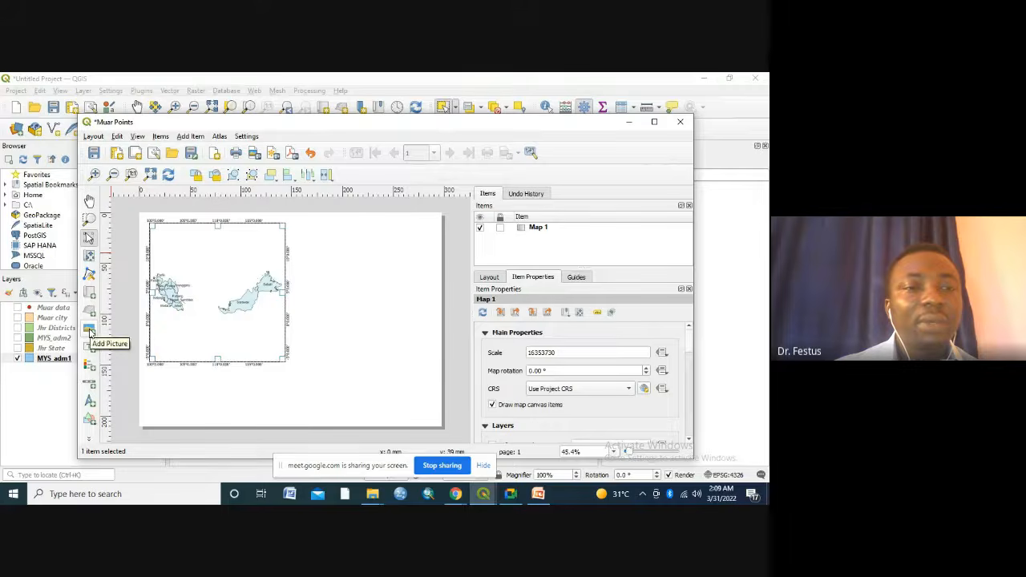
pyautogui.click(90, 386)
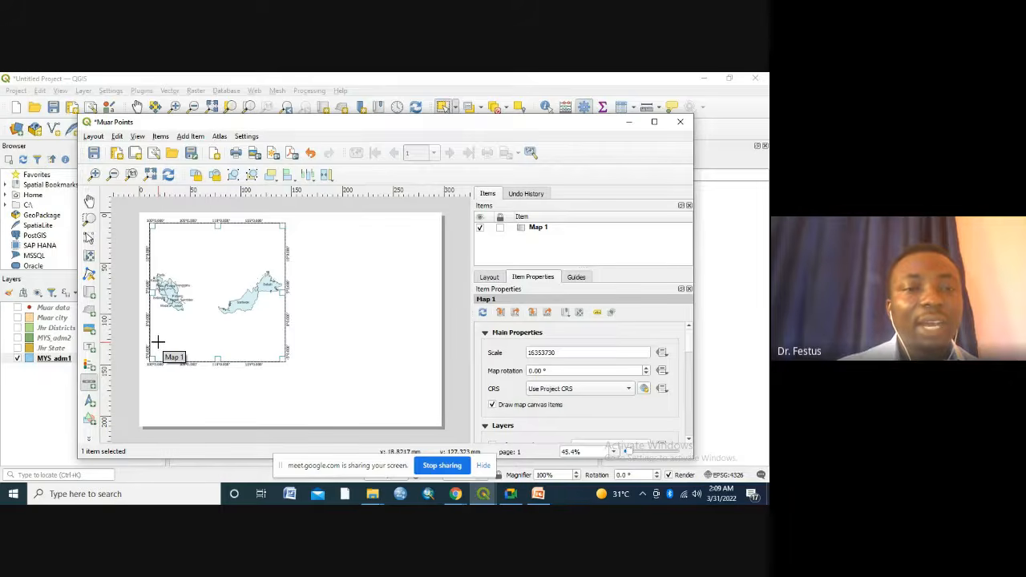
pyautogui.moveTo(158, 343); pyautogui.dragTo(211, 350)
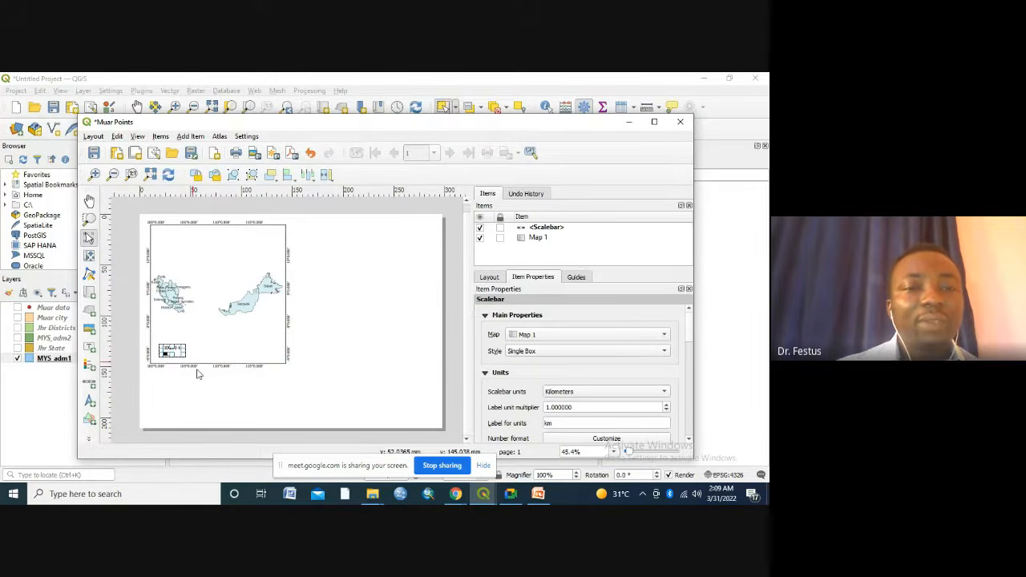
# Change the style of the Malaysia map's scale bar to Line Ticks Down.
pyautogui.click(148, 383)
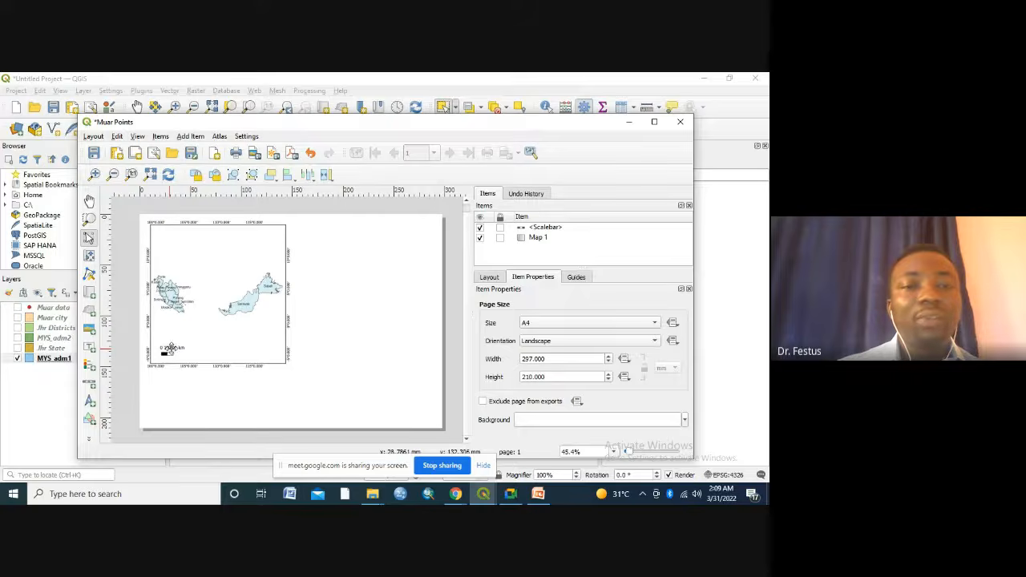
pyautogui.click(178, 350)
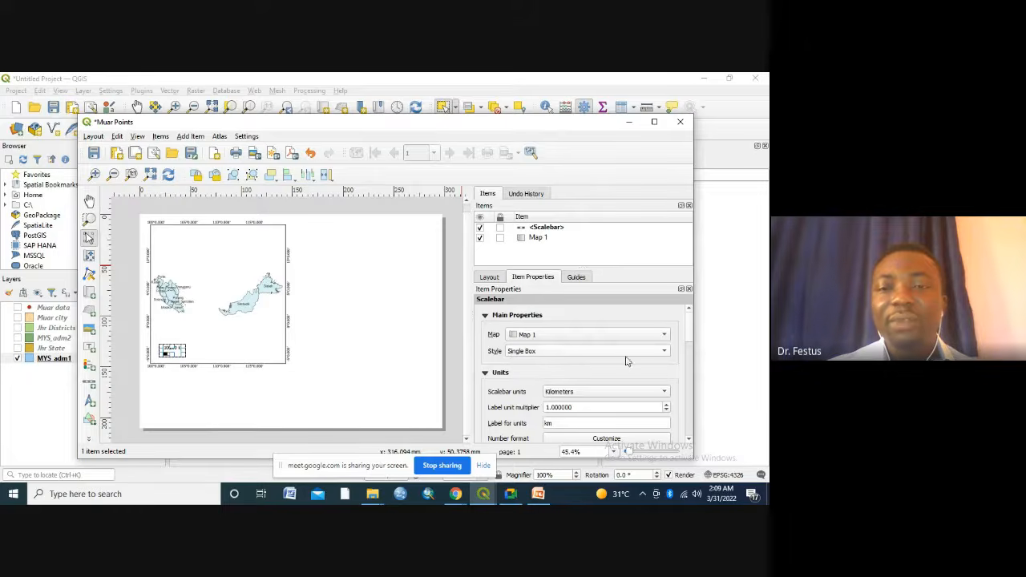
pyautogui.click(664, 353)
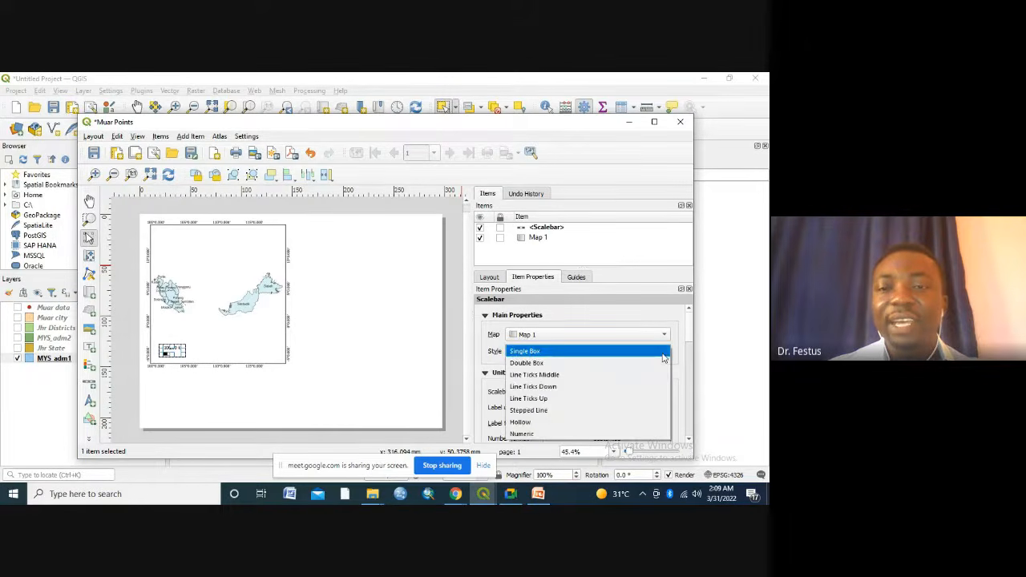
pyautogui.click(663, 353)
pyautogui.click(664, 355)
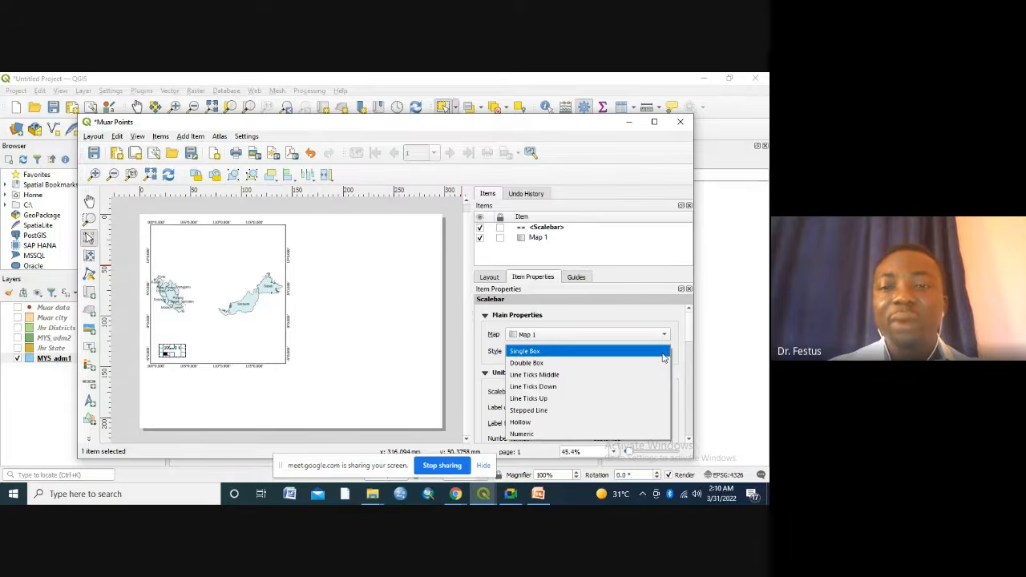
pyautogui.click(552, 388)
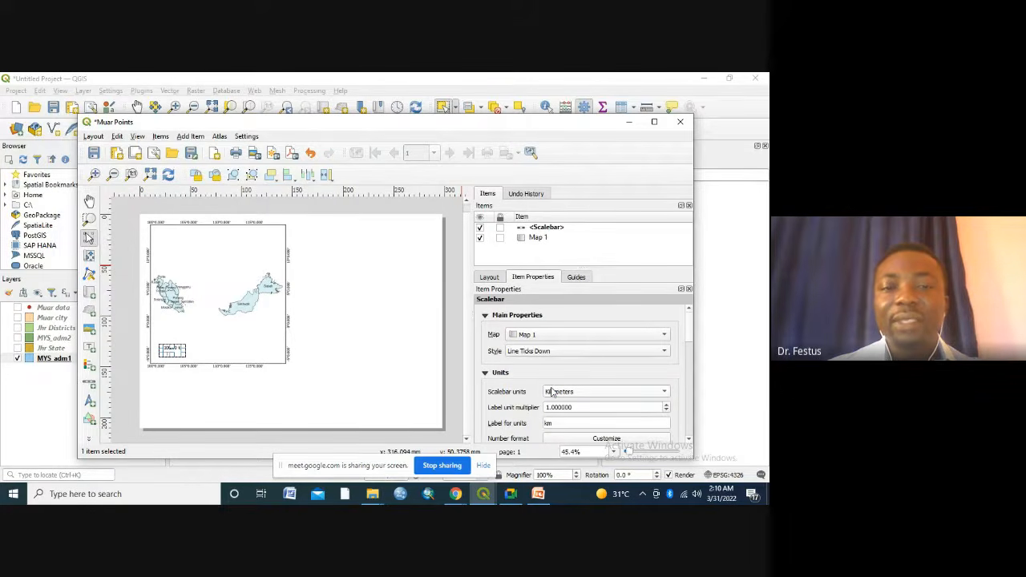
pyautogui.click(200, 359)
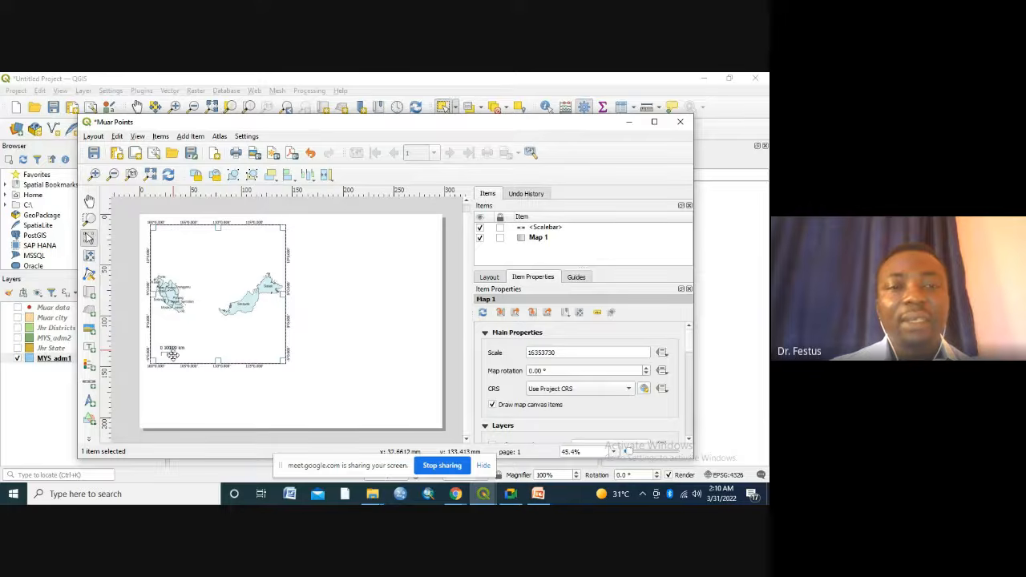
# Keep Kilometers as the scale bar's units and set its label unit multiplier to 10.
pyautogui.click(172, 351)
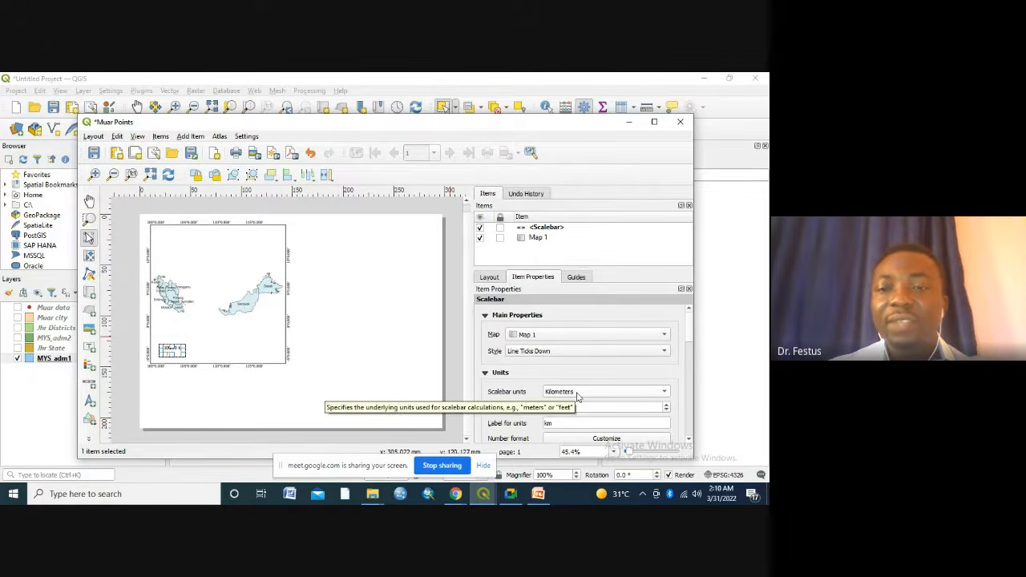
pyautogui.click(665, 392)
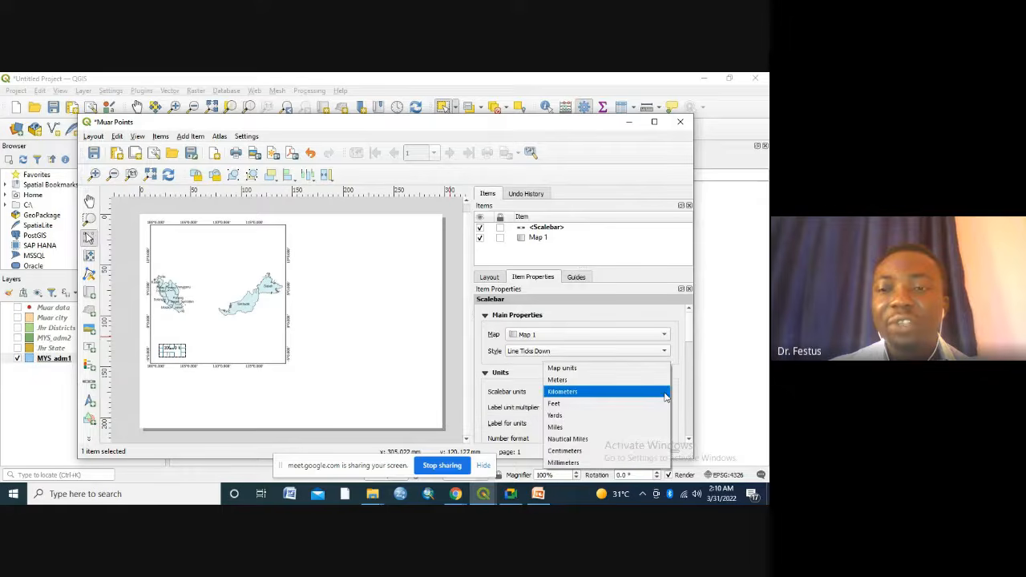
pyautogui.click(665, 392)
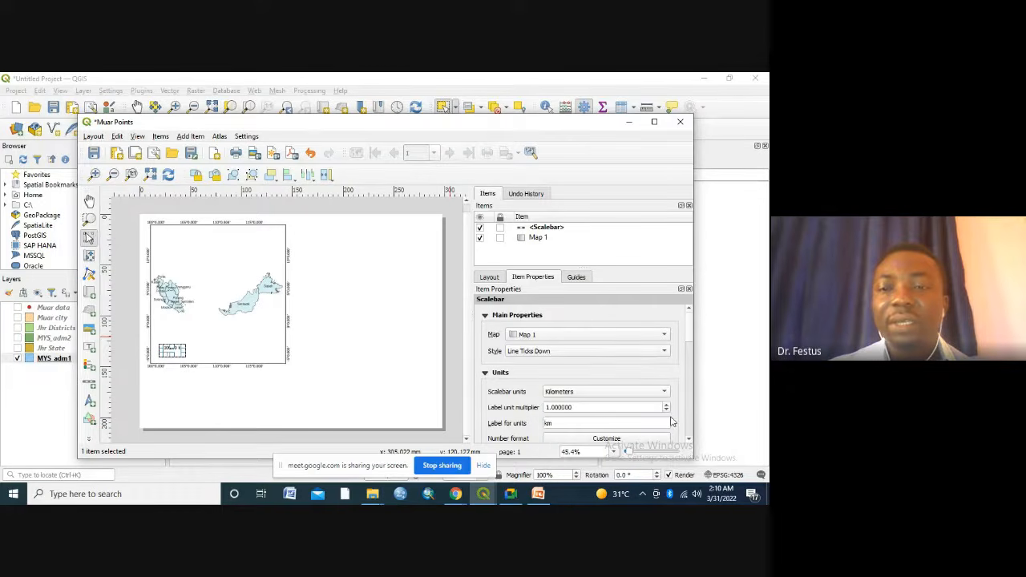
pyautogui.scroll(-3, 584, 391)
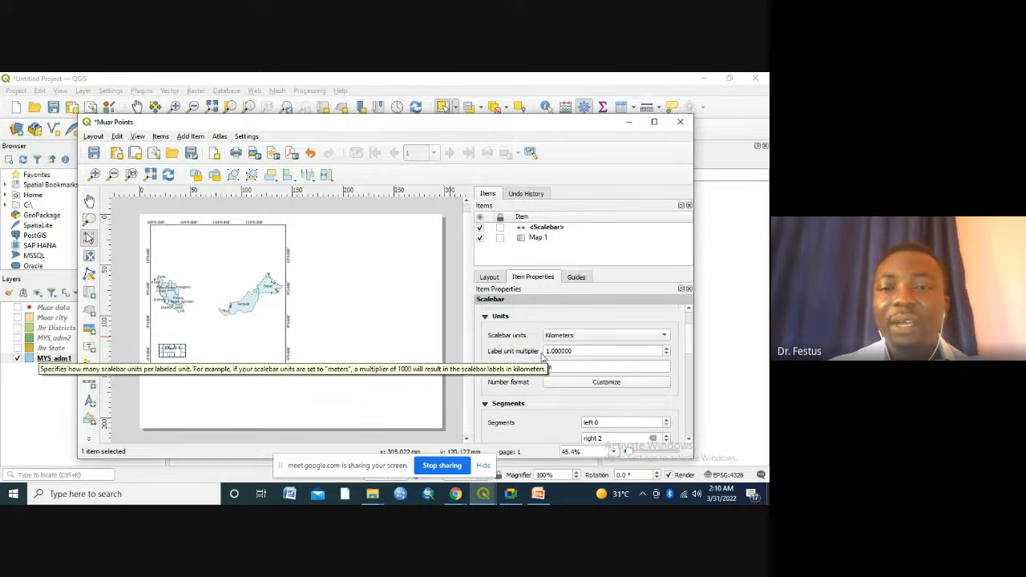
pyautogui.click(548, 350)
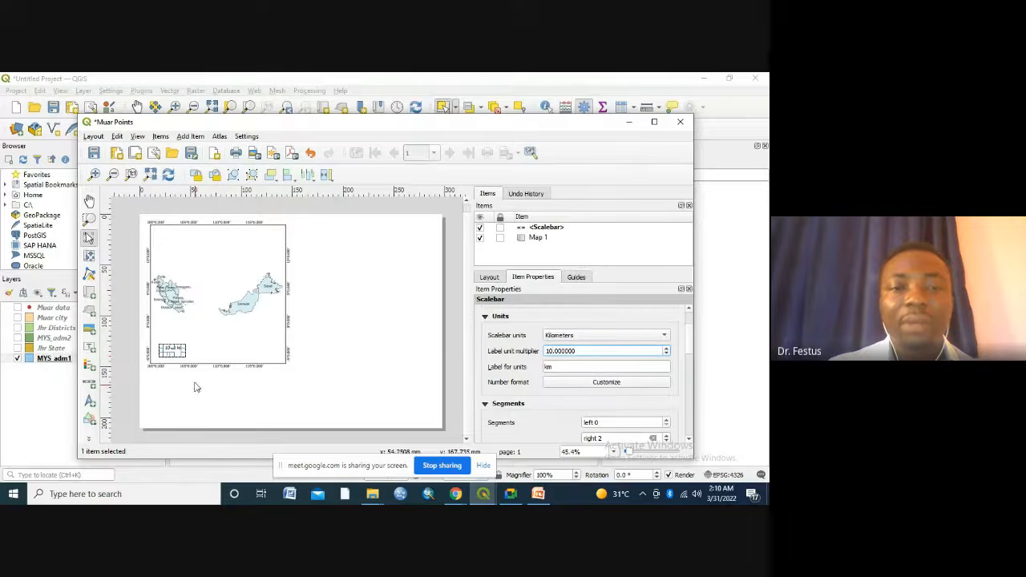
pyautogui.click(227, 343)
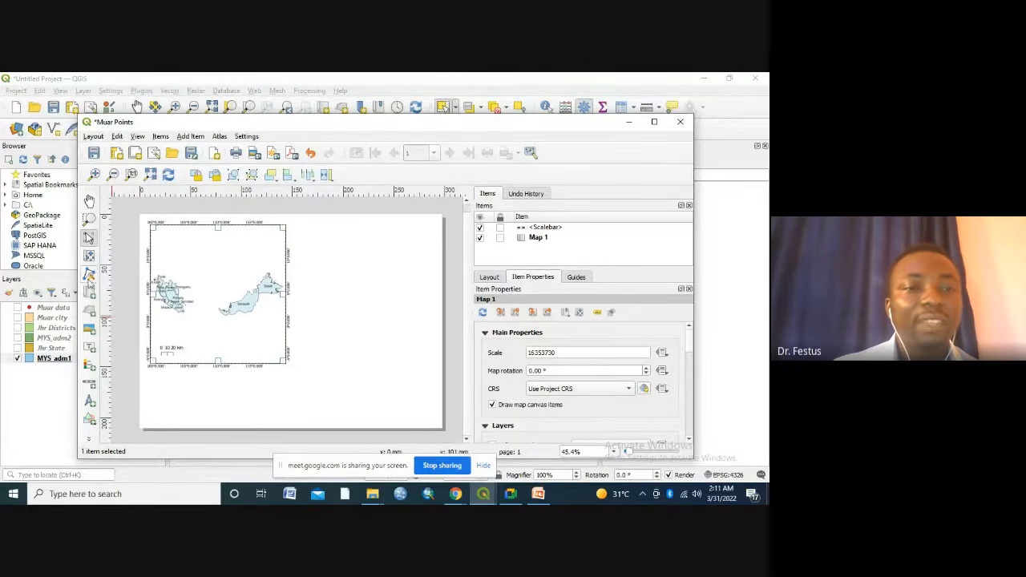
# Draw a north arrow about 13 mm wide and 18 mm high inside the upper-right corner of the Malaysia map.
pyautogui.click(91, 404)
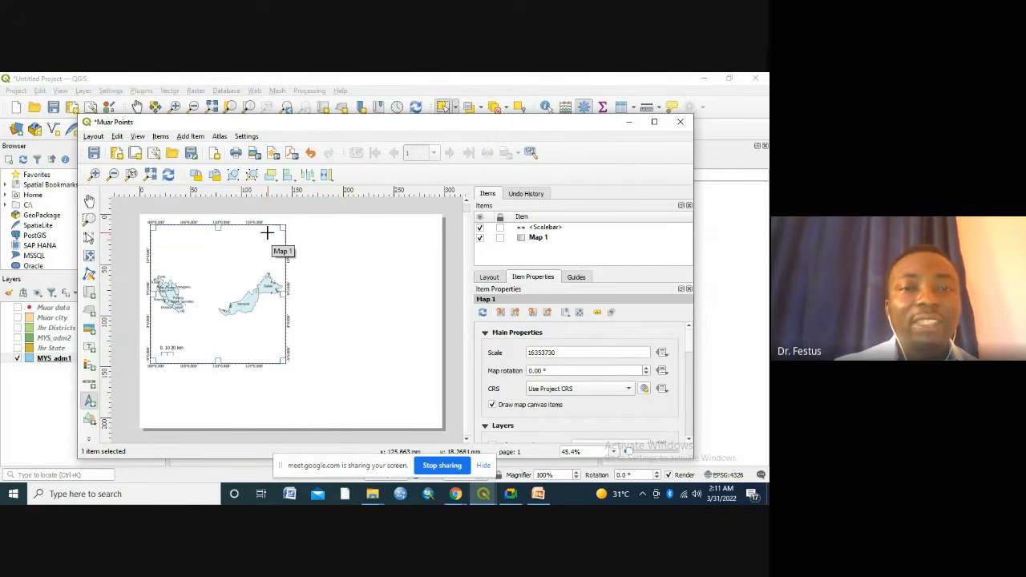
pyautogui.moveTo(269, 233); pyautogui.dragTo(280, 251)
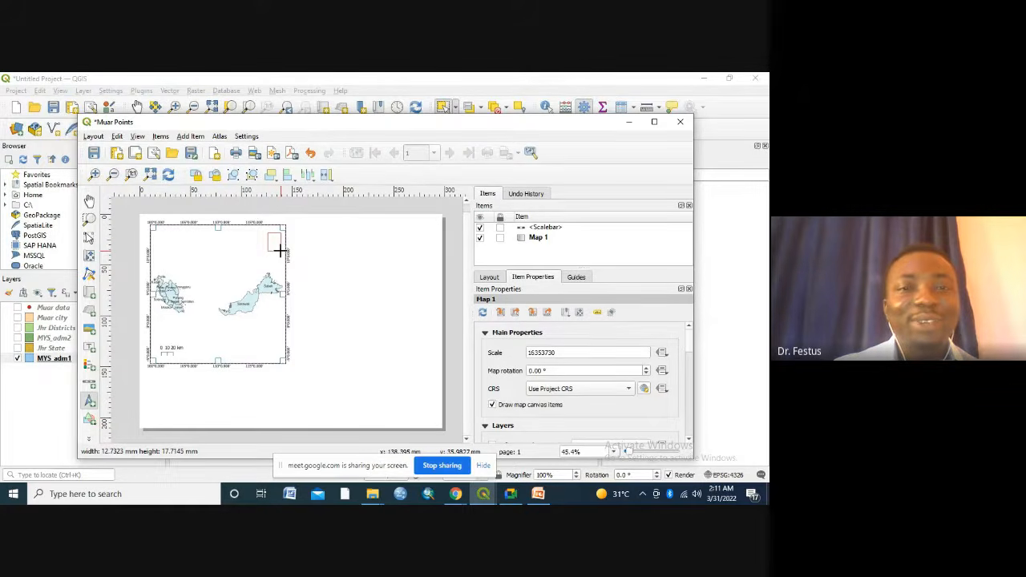
# Add a north arrow about 13 mm wide and 18 mm high in the upper-right corner of the Malaysia map.
pyautogui.moveTo(280, 248); pyautogui.dragTo(280, 250)
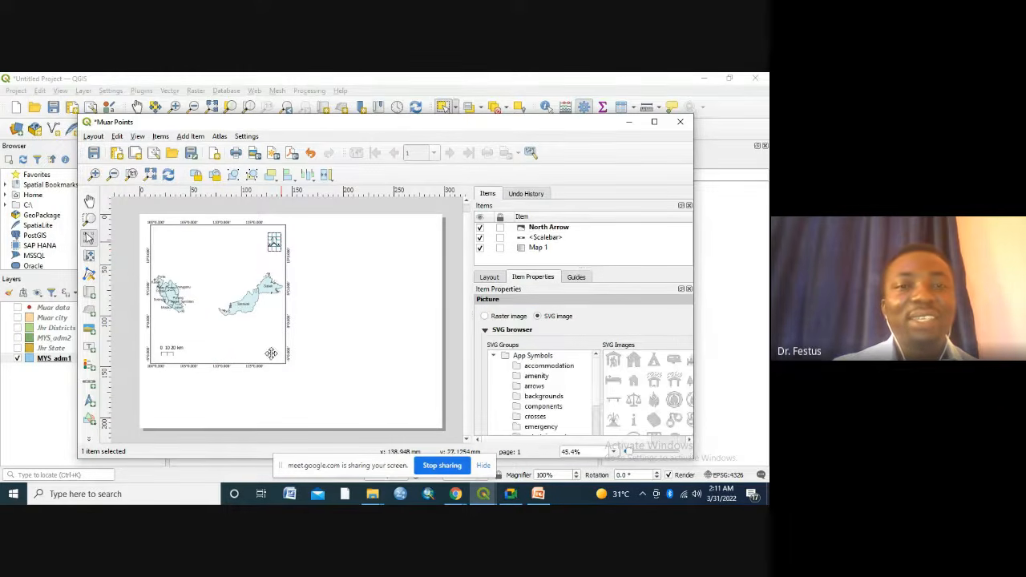
pyautogui.click(226, 365)
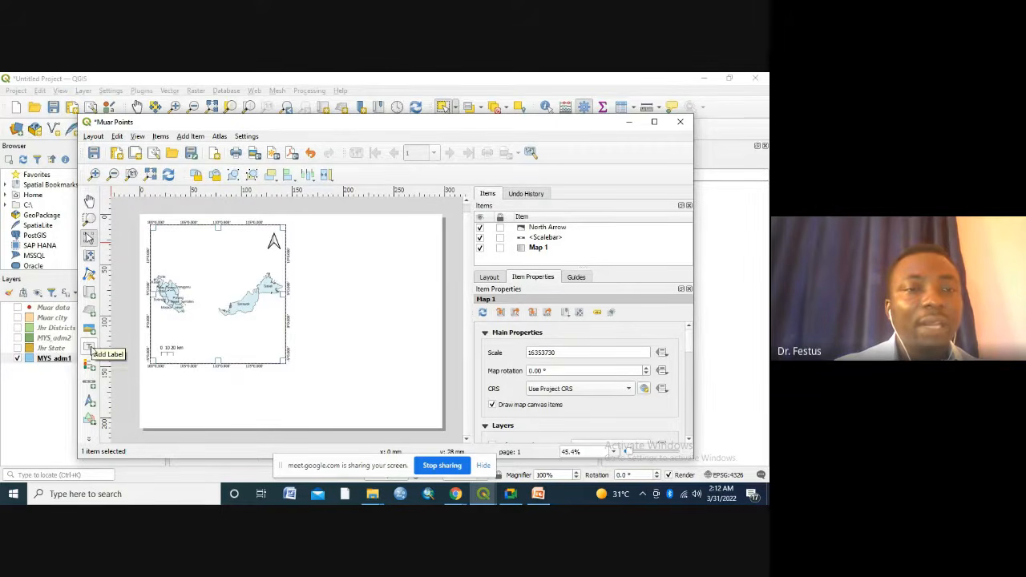
# Add a label near the top of the map, between its frame and the north arrow, reading "MALAYSIA".
pyautogui.click(89, 346)
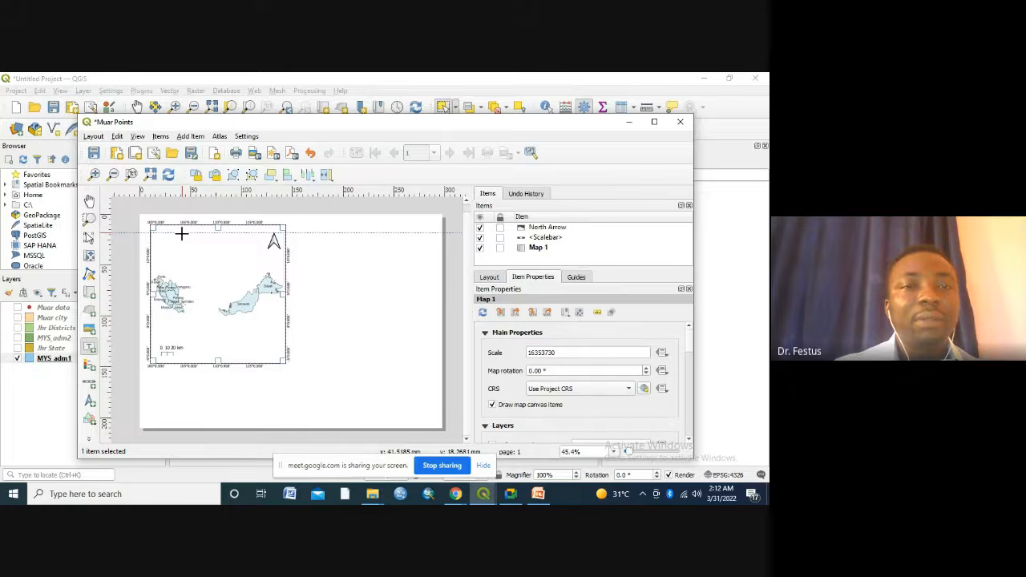
pyautogui.moveTo(181, 234); pyautogui.dragTo(234, 250)
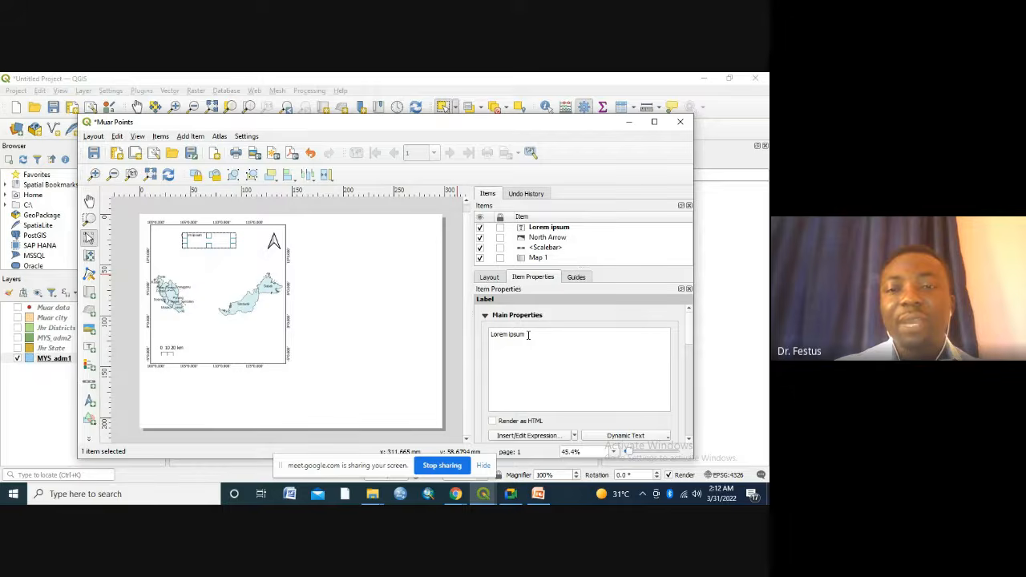
pyautogui.moveTo(526, 334); pyautogui.dragTo(492, 334)
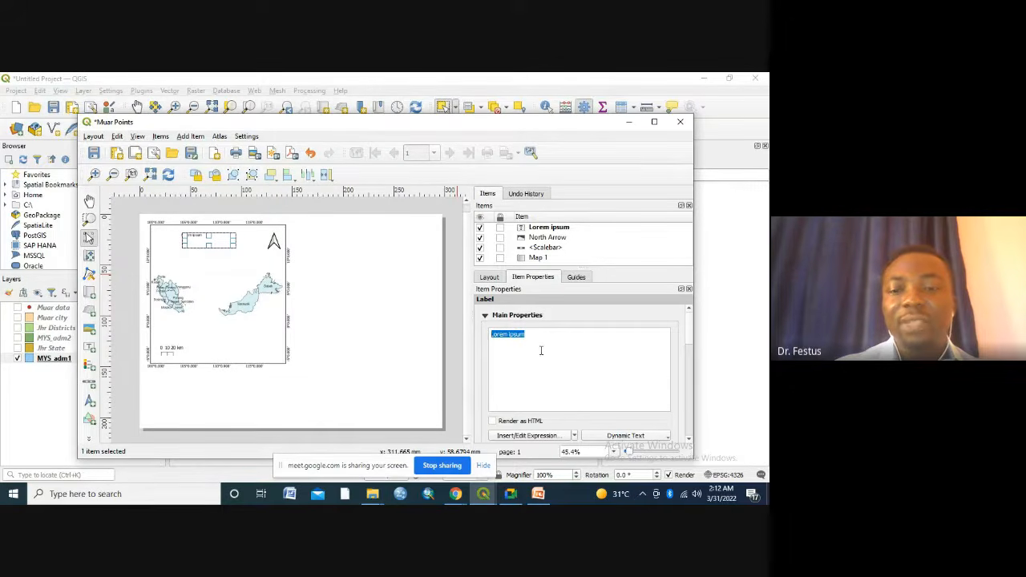
pyautogui.press('BackSpace')
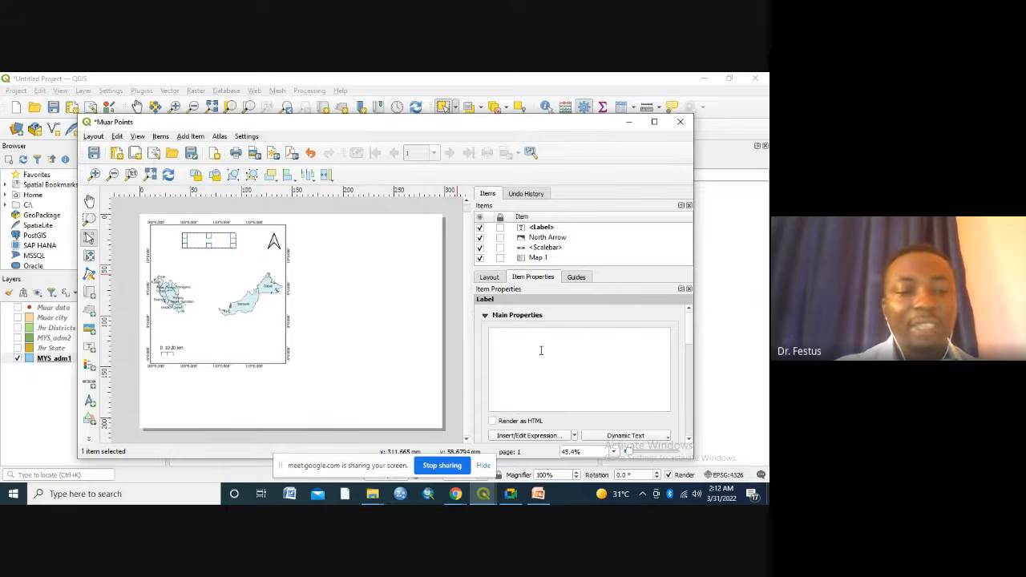
pyautogui.write('MALA')
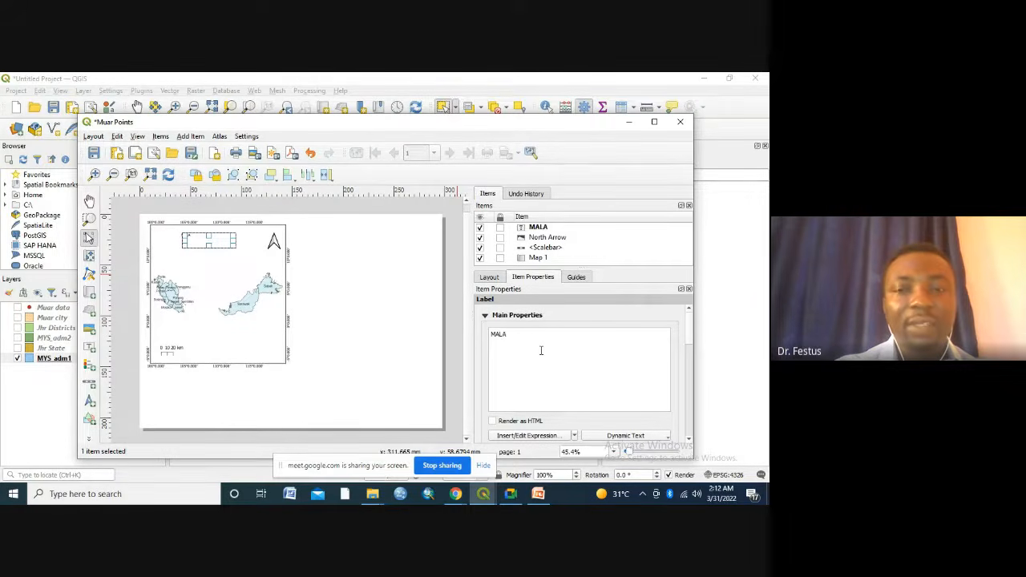
pyautogui.write('YSIA')
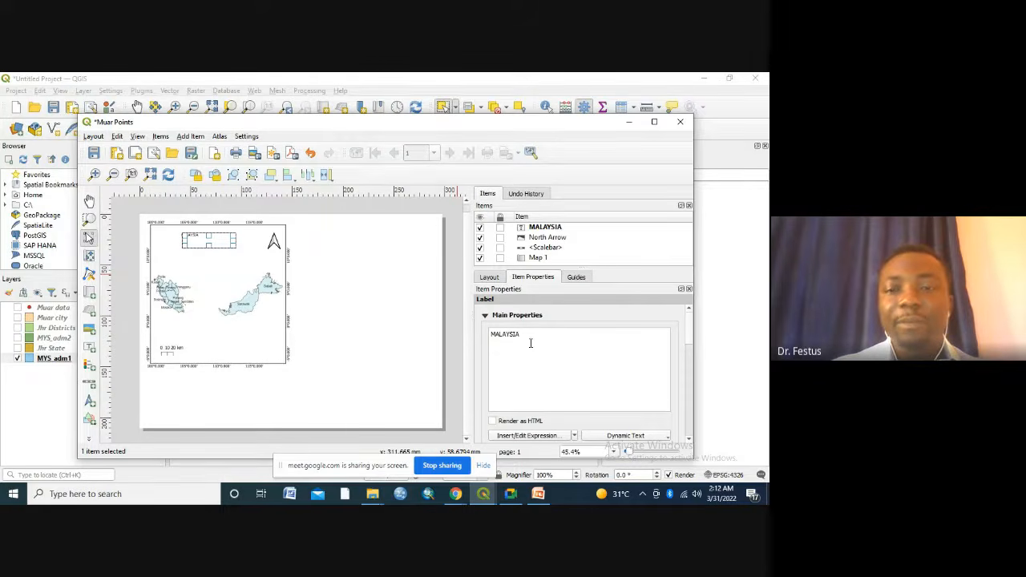
# Set the MALAYSIA label's font color to red from the recent colors.
pyautogui.click(690, 440)
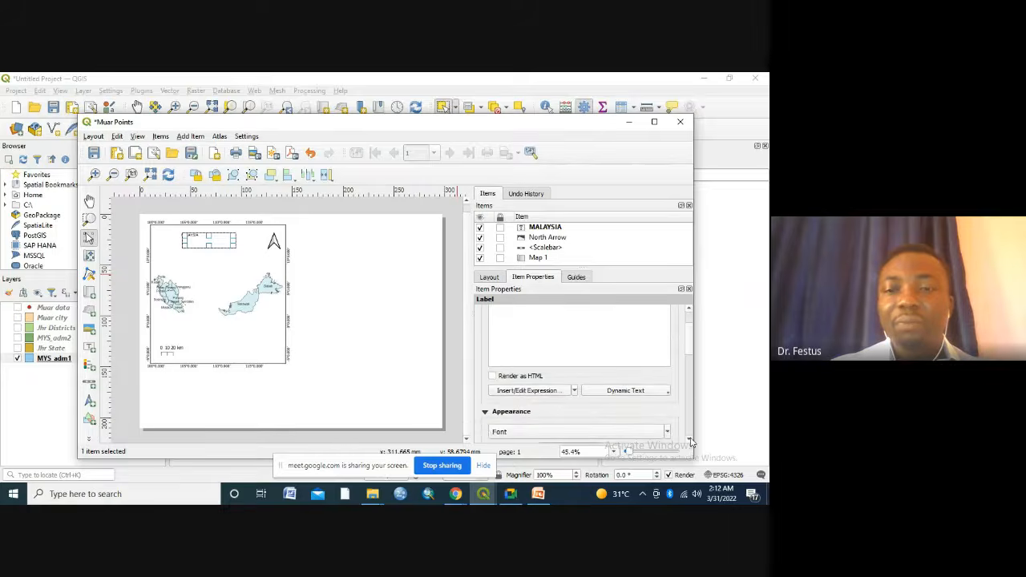
pyautogui.click(691, 442)
pyautogui.click(691, 442)
pyautogui.click(691, 442)
pyautogui.click(691, 442)
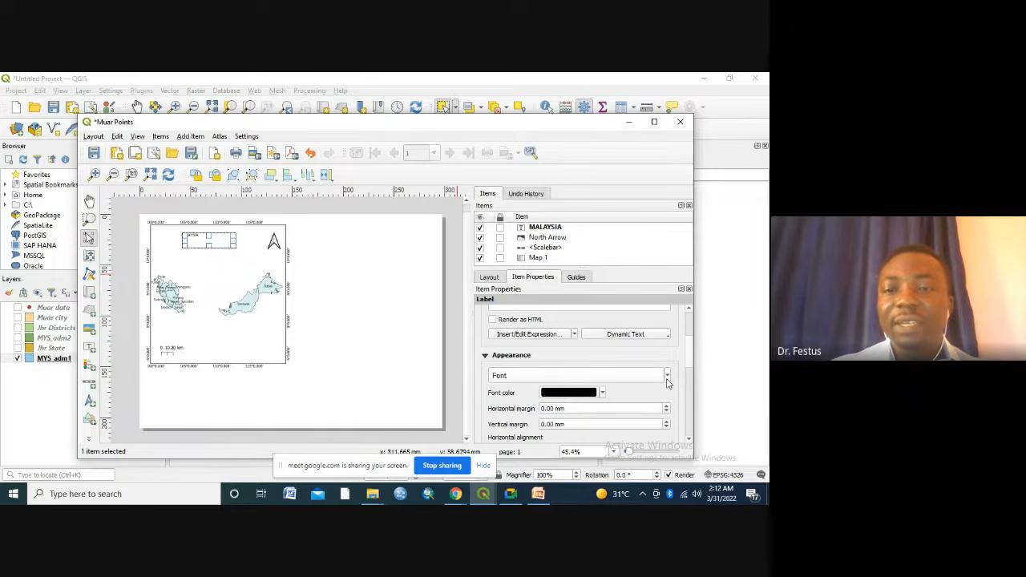
pyautogui.click(667, 377)
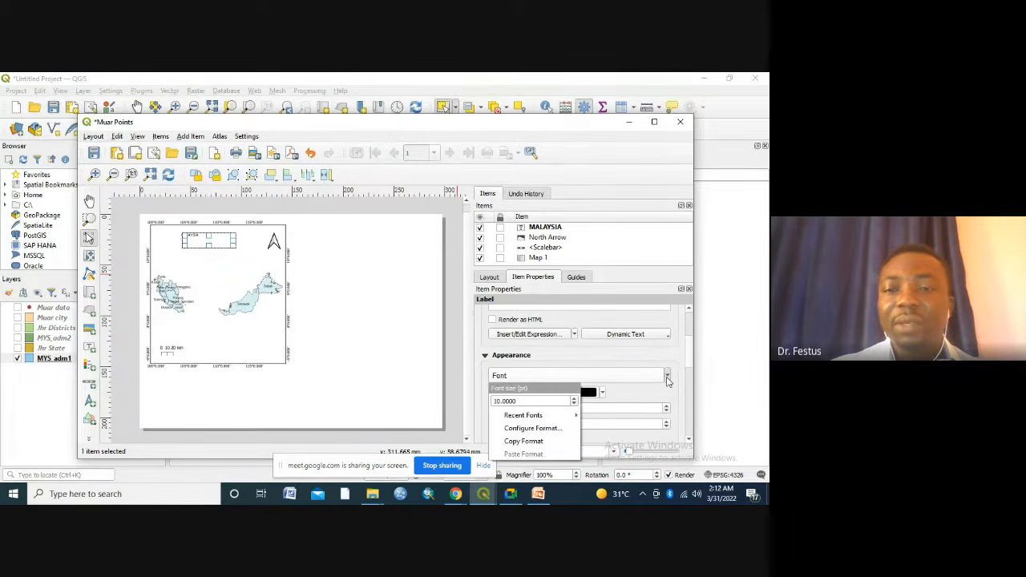
pyautogui.click(667, 378)
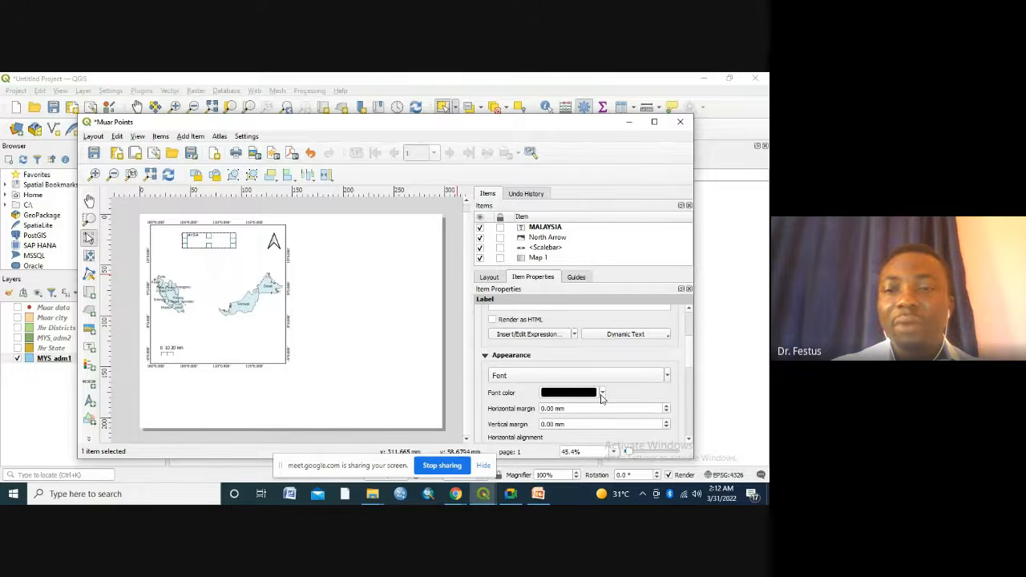
pyautogui.click(602, 395)
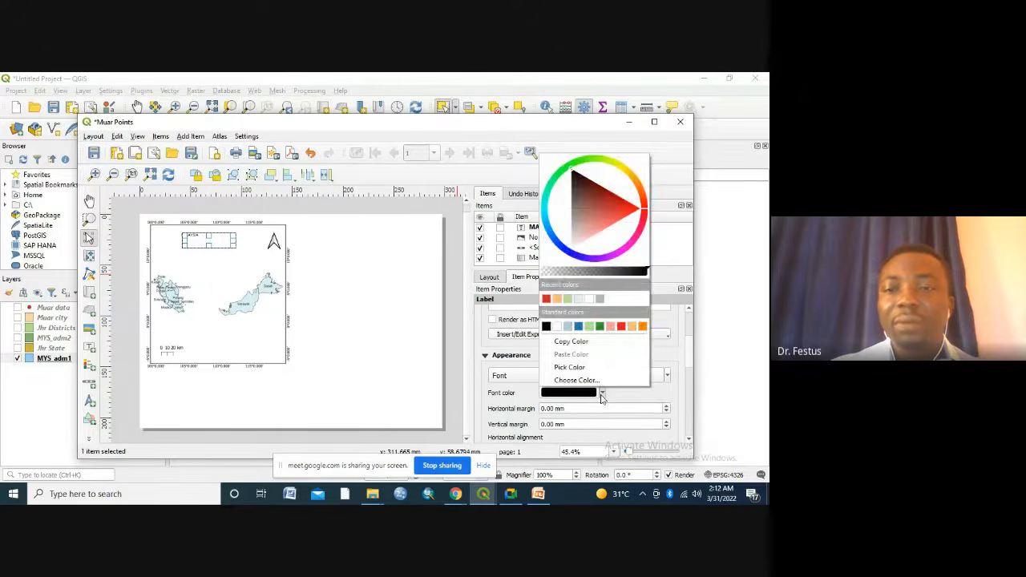
pyautogui.click(547, 300)
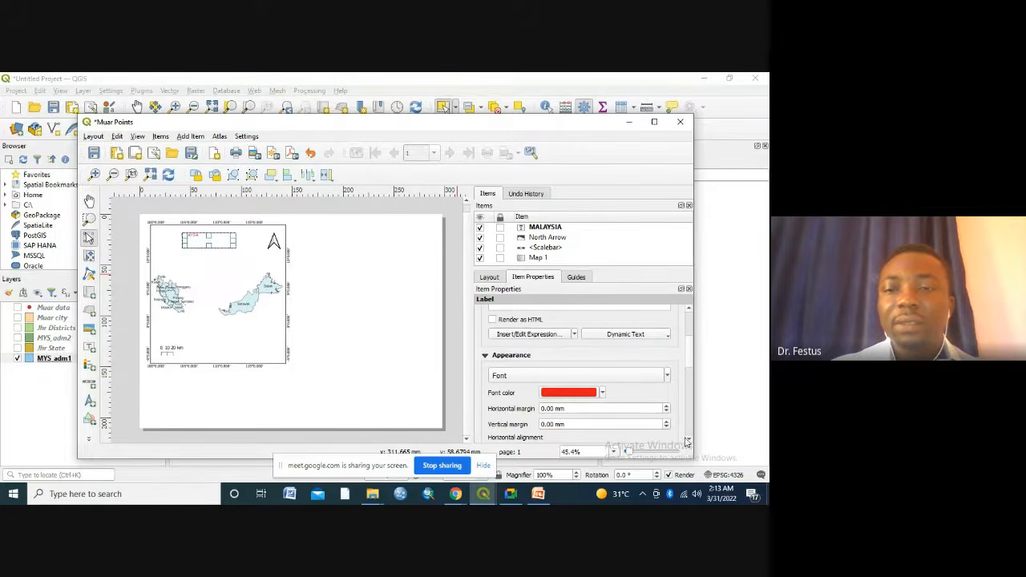
# Set the MALAYSIA label's horizontal alignment to Center and its vertical alignment to Top.
pyautogui.moveTo(689, 442); pyautogui.dragTo(689, 442)
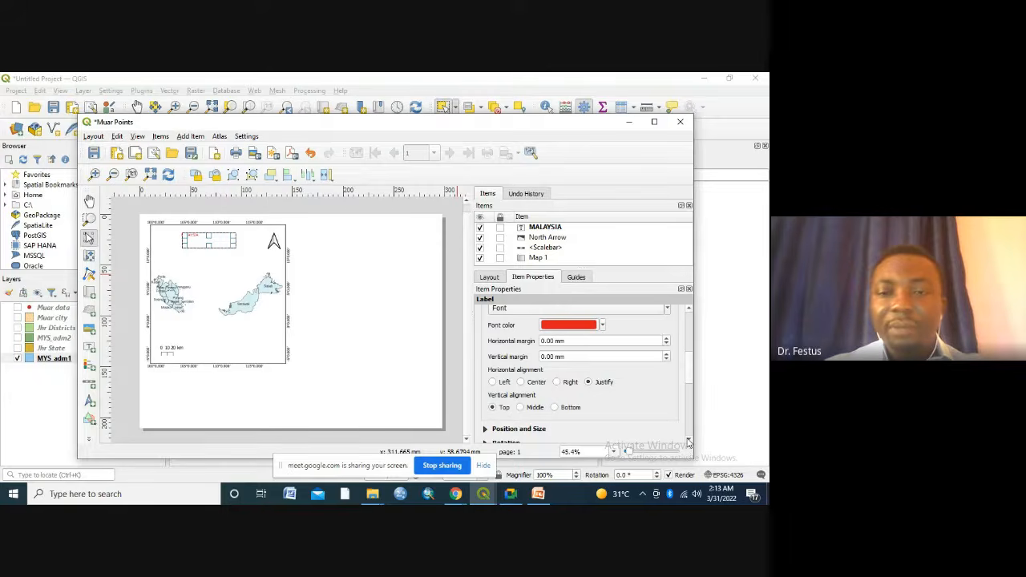
pyautogui.click(688, 442)
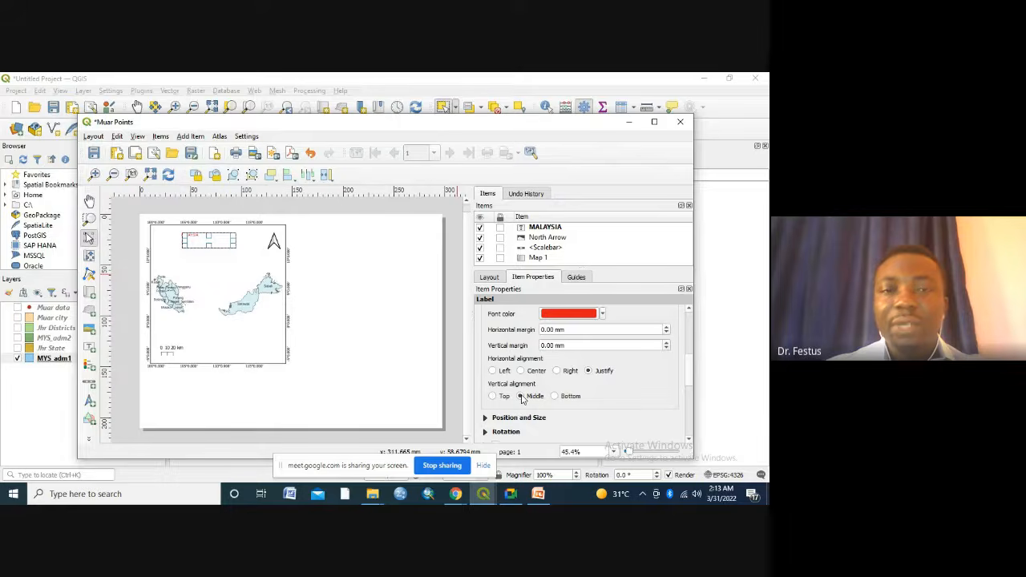
pyautogui.click(521, 396)
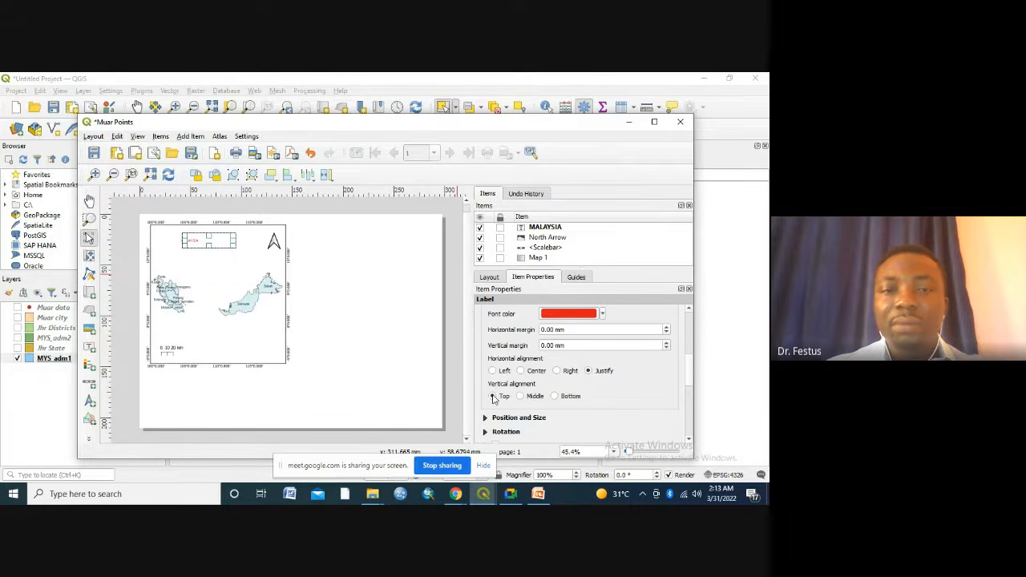
pyautogui.click(493, 397)
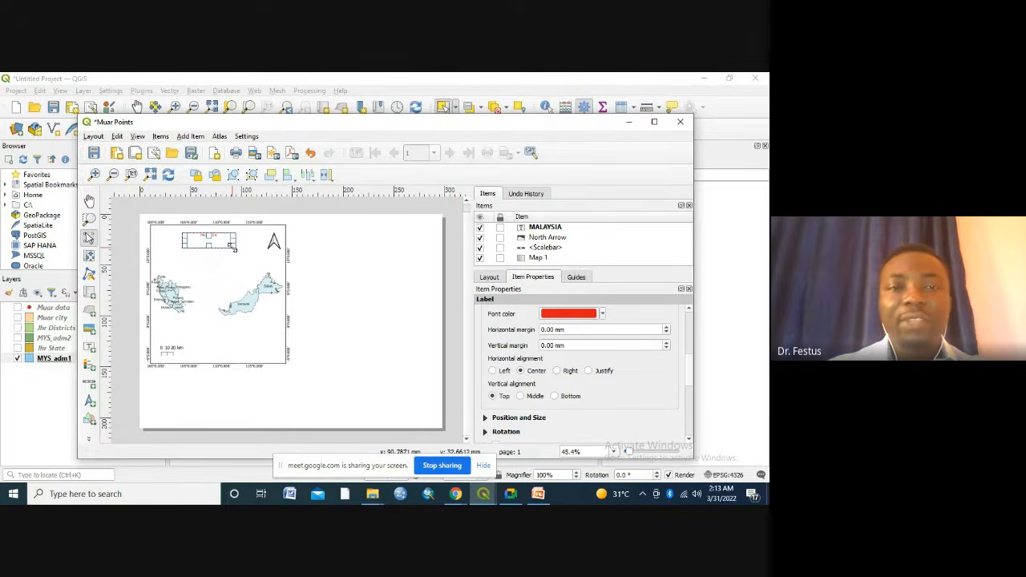
# Shrink the MALAYSIA label's frame from its lower-right corner to fit more closely around the text, and deselect it.
pyautogui.moveTo(234, 249); pyautogui.dragTo(222, 236)
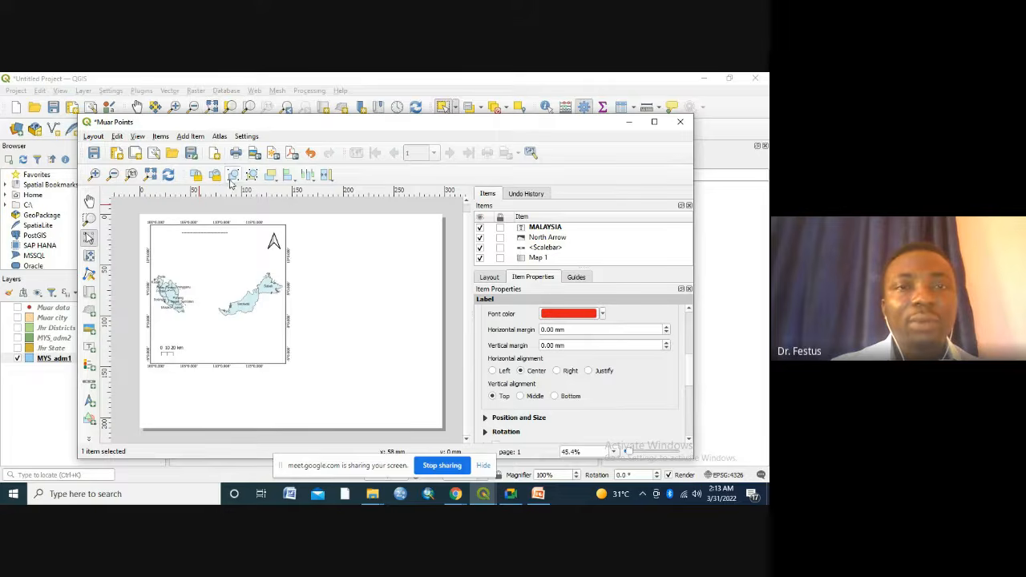
pyautogui.click(310, 155)
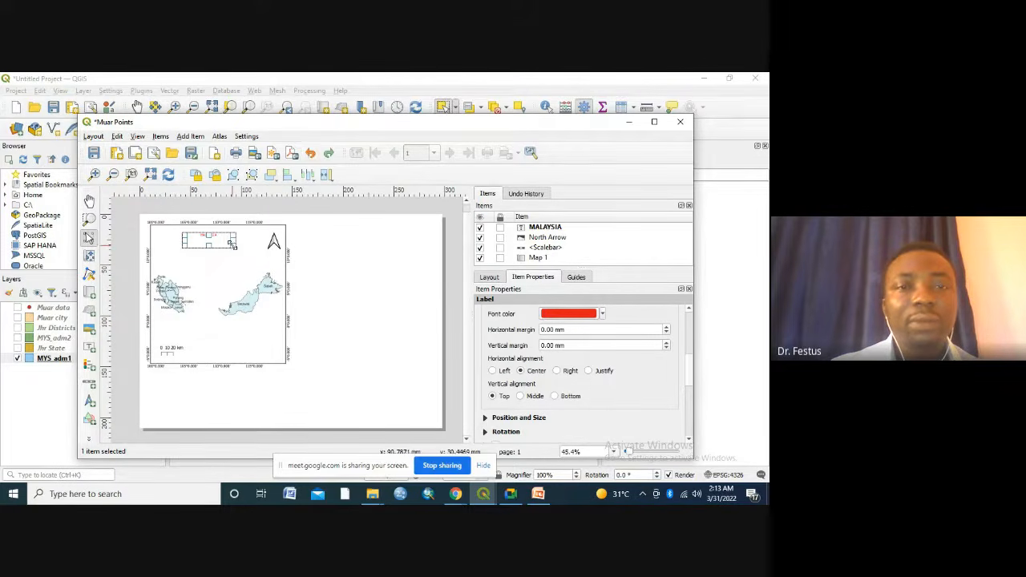
pyautogui.moveTo(232, 244); pyautogui.dragTo(226, 234)
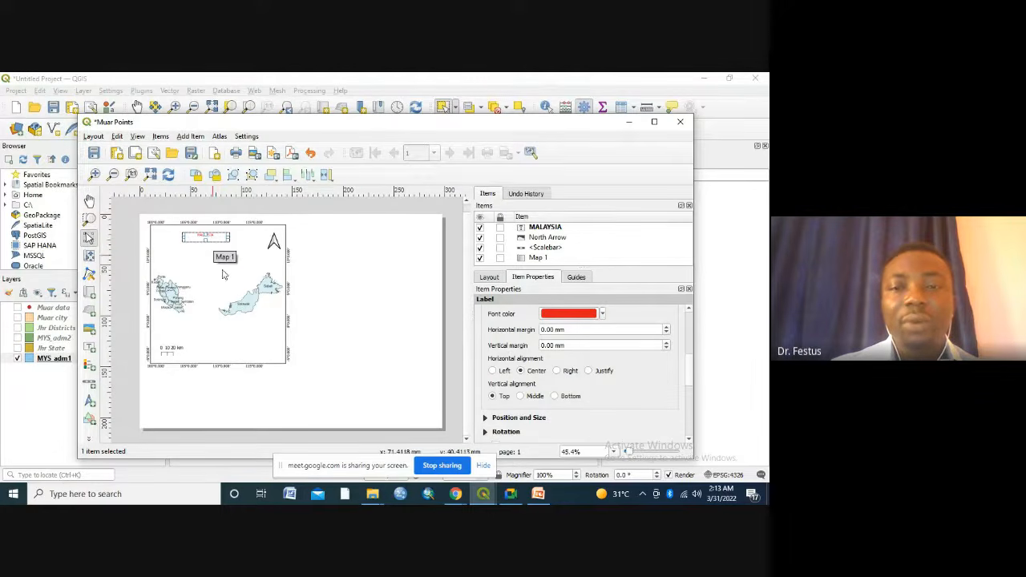
pyautogui.click(157, 401)
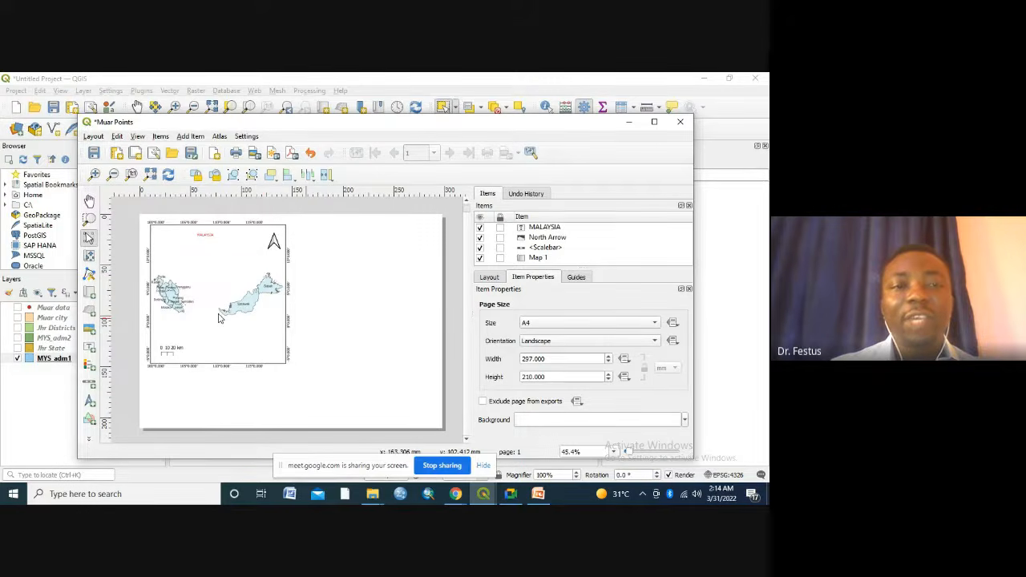
# In the main QGIS project window, replace the visible MYS_adm1 layer with Jhr State and Jhr Districts, and zoom to Jhr Districts.
pyautogui.click(485, 495)
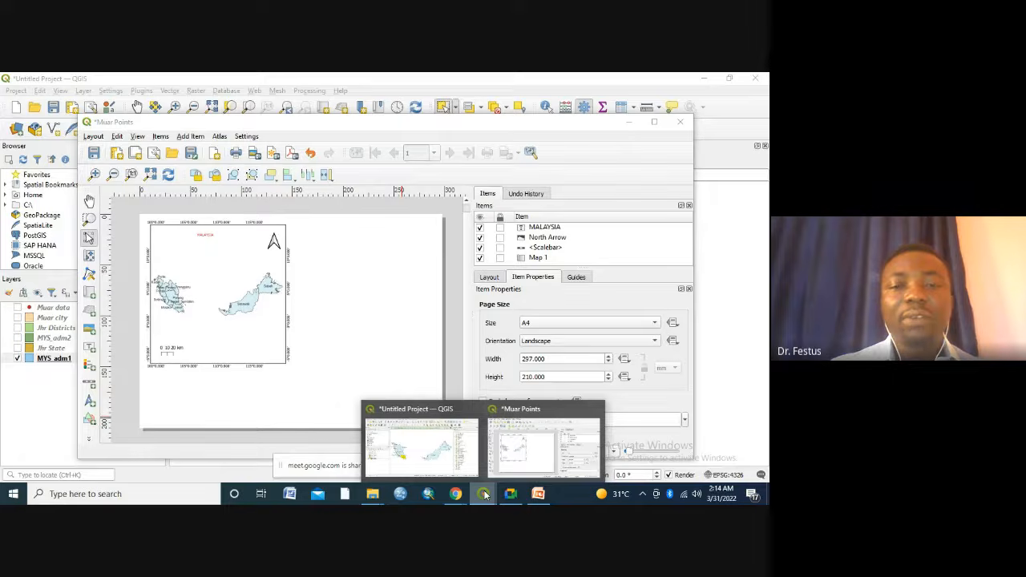
pyautogui.moveTo(433, 463)
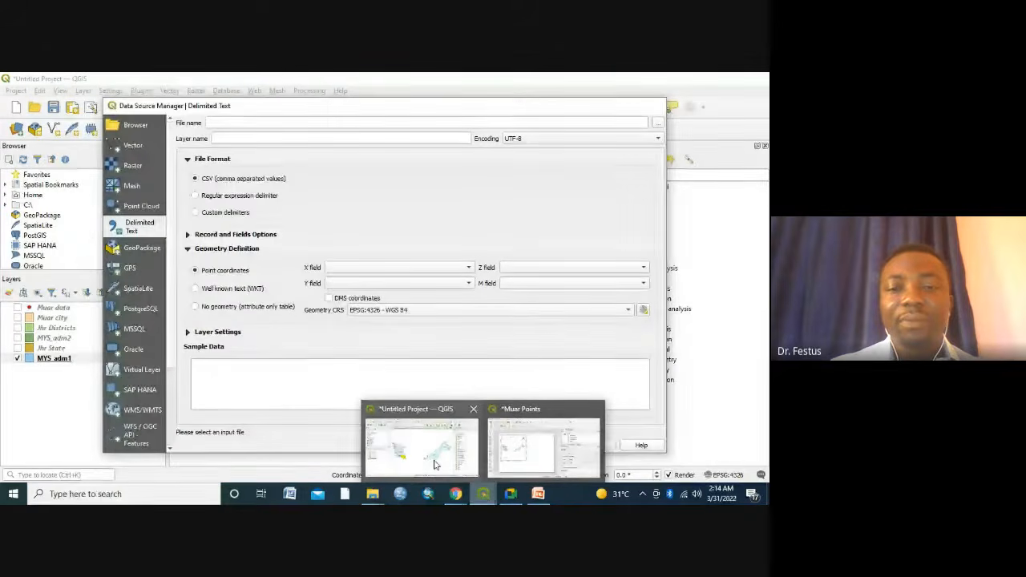
pyautogui.click(433, 463)
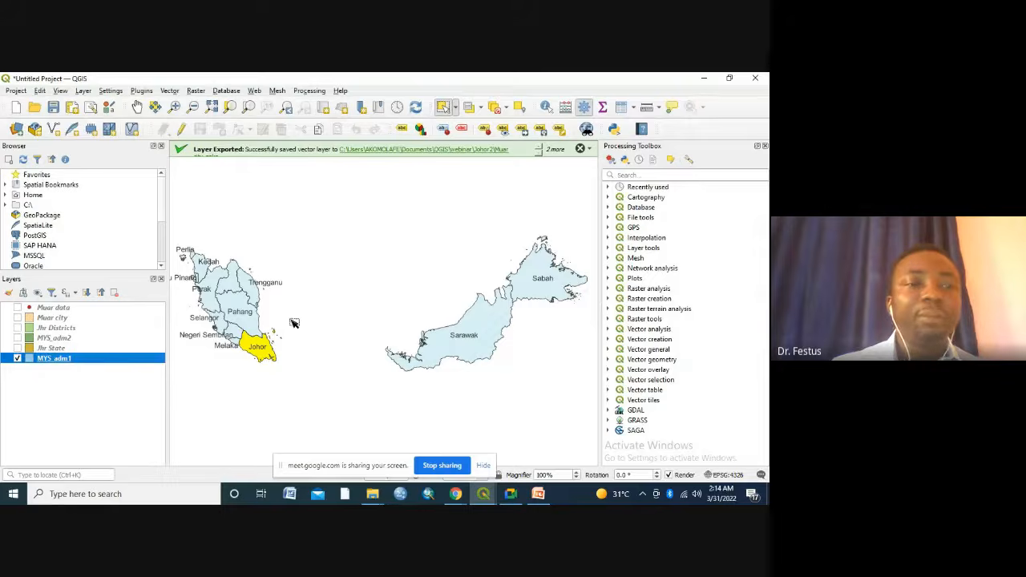
pyautogui.click(17, 359)
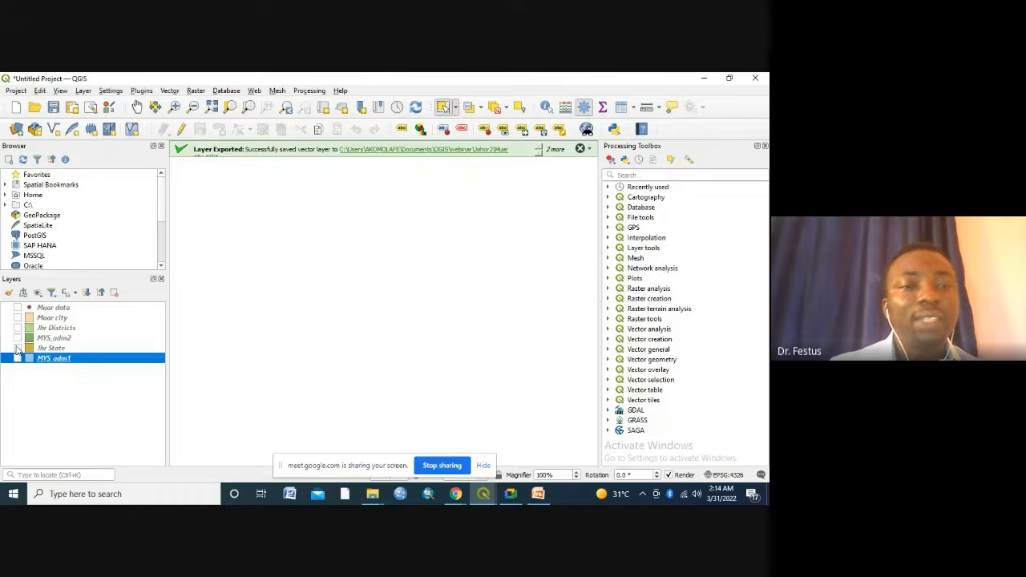
pyautogui.click(18, 349)
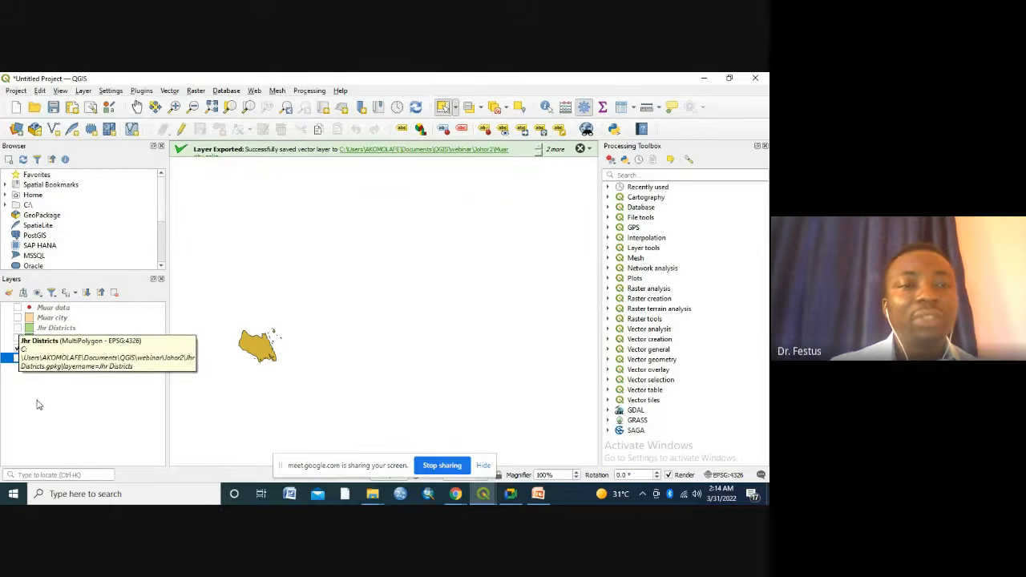
pyautogui.click(18, 329)
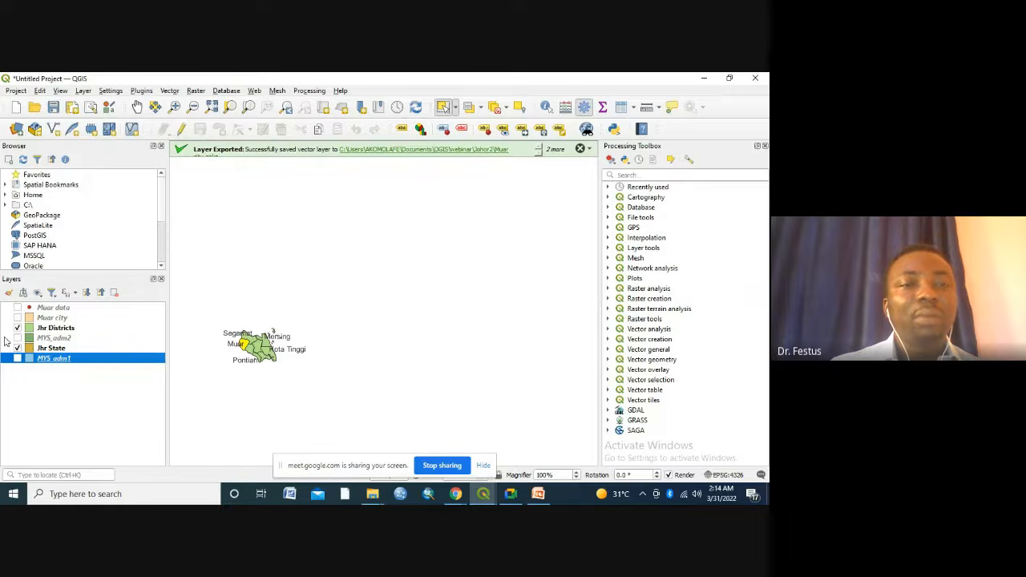
pyautogui.rightClick(47, 329)
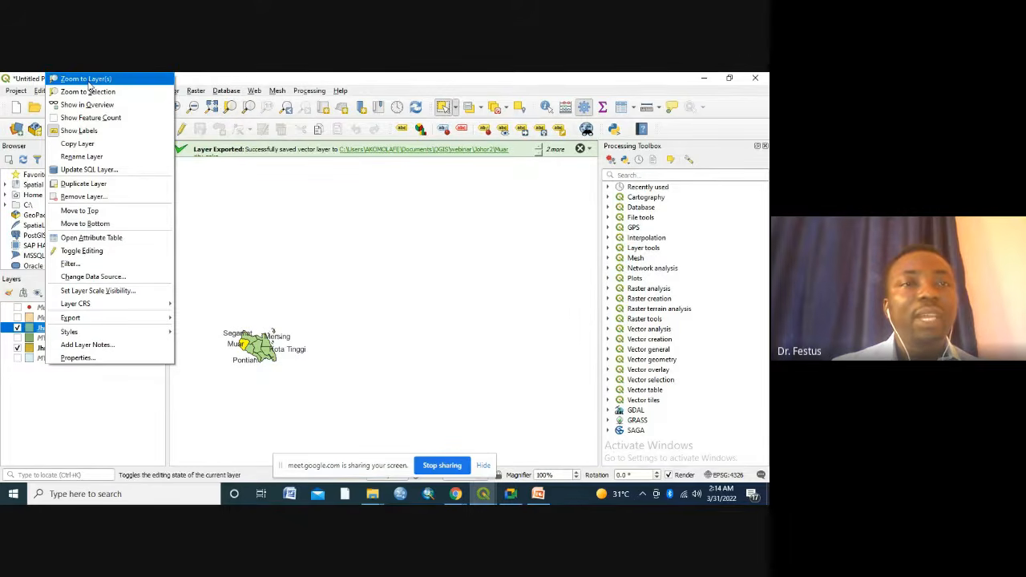
pyautogui.click(85, 79)
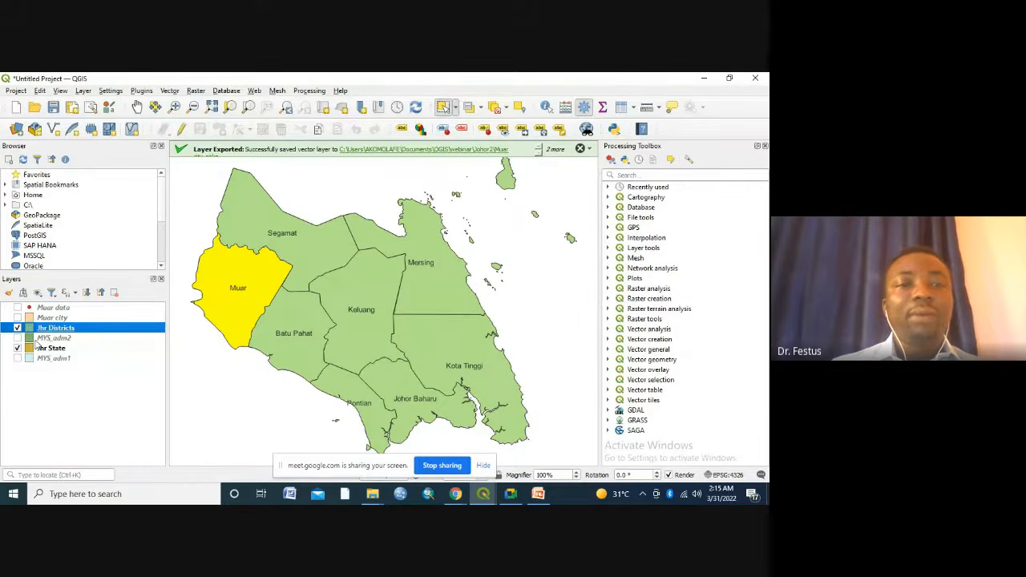
pyautogui.click(484, 495)
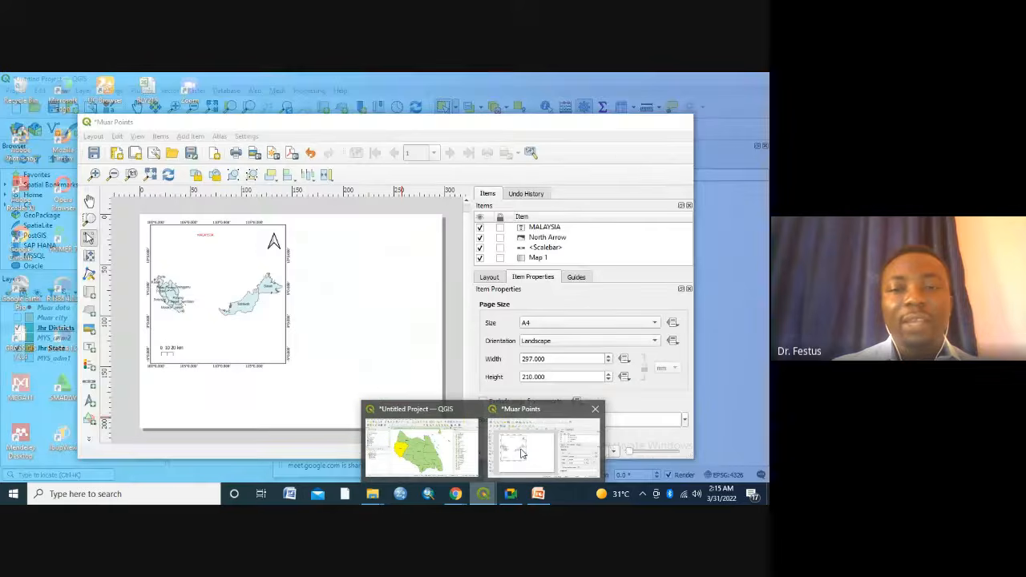
pyautogui.click(521, 454)
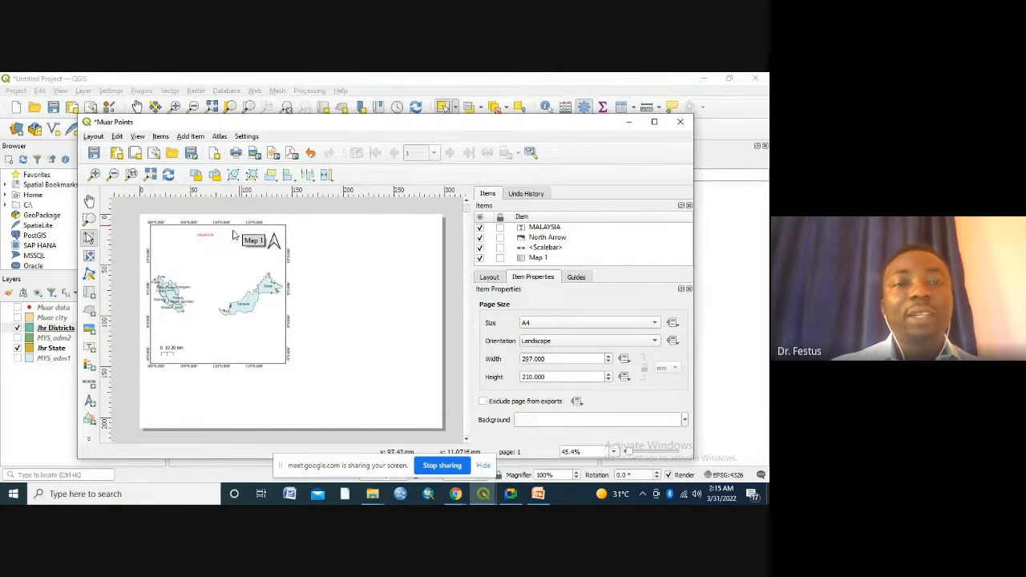
pyautogui.click(484, 500)
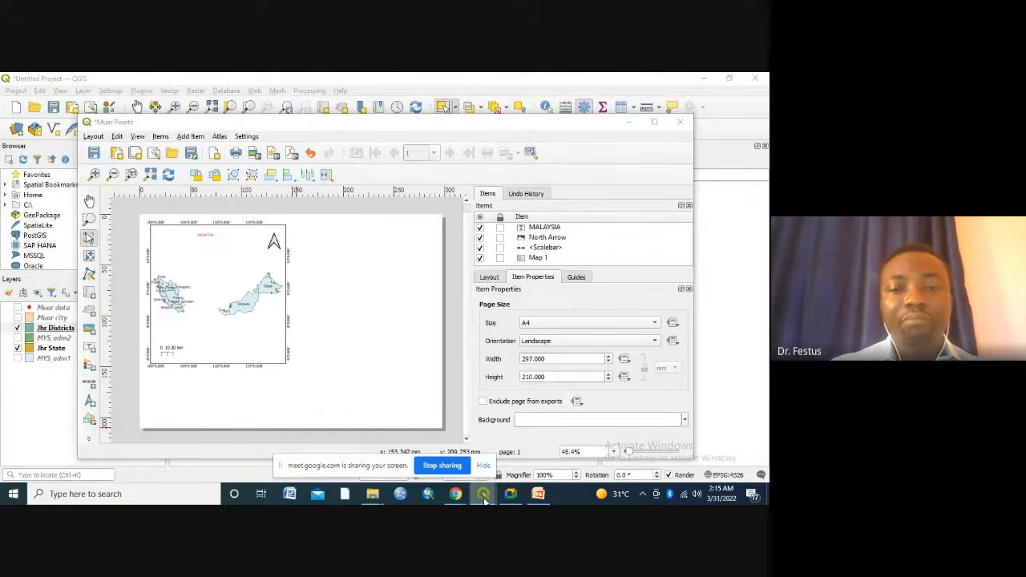
pyautogui.moveTo(416, 467)
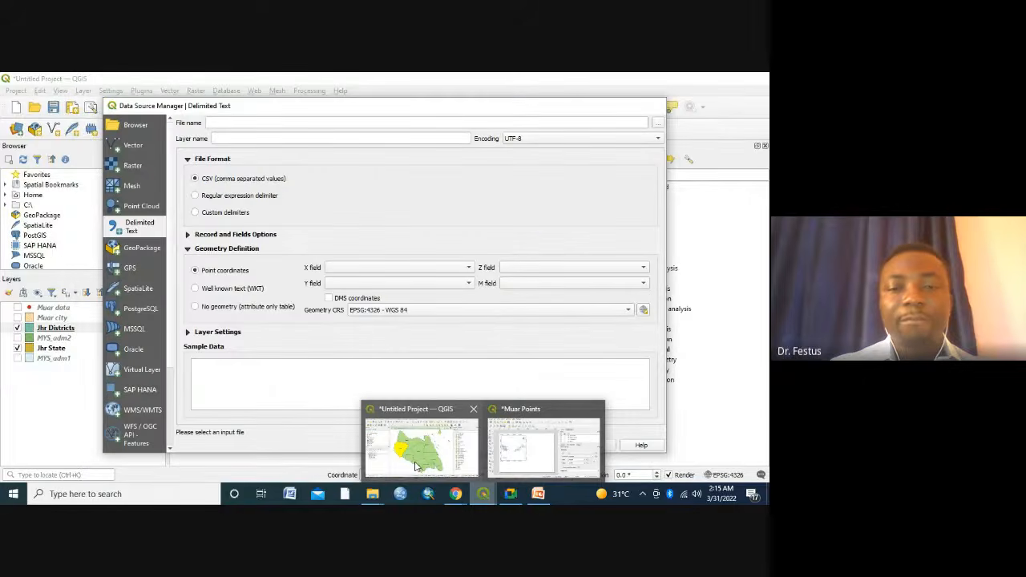
pyautogui.click(416, 467)
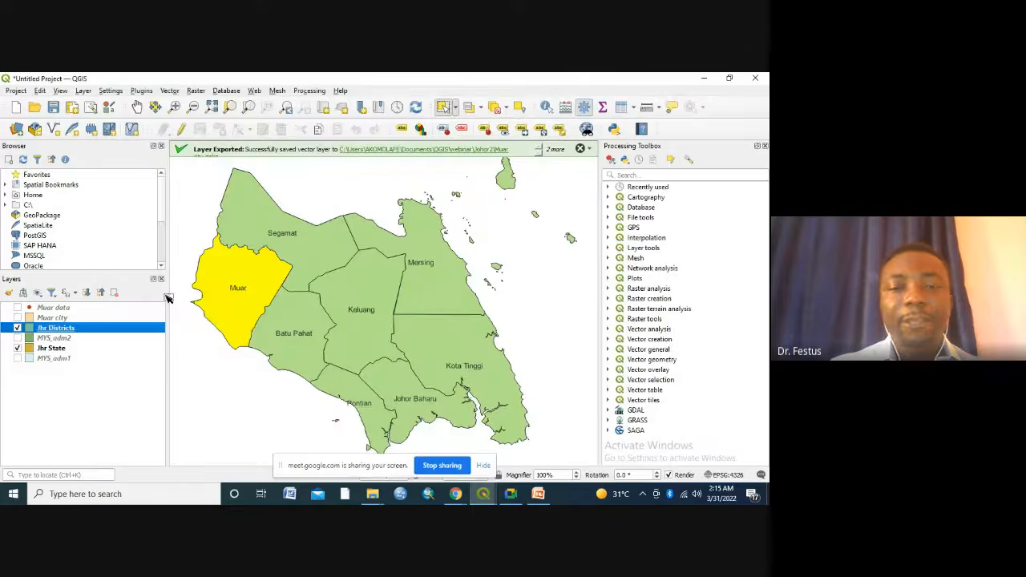
# Hide the Jhr State and Jhr Districts layers, show MYS_adm1 instead, and zoom to the MYS_adm1 layer.
pyautogui.click(17, 348)
pyautogui.click(18, 328)
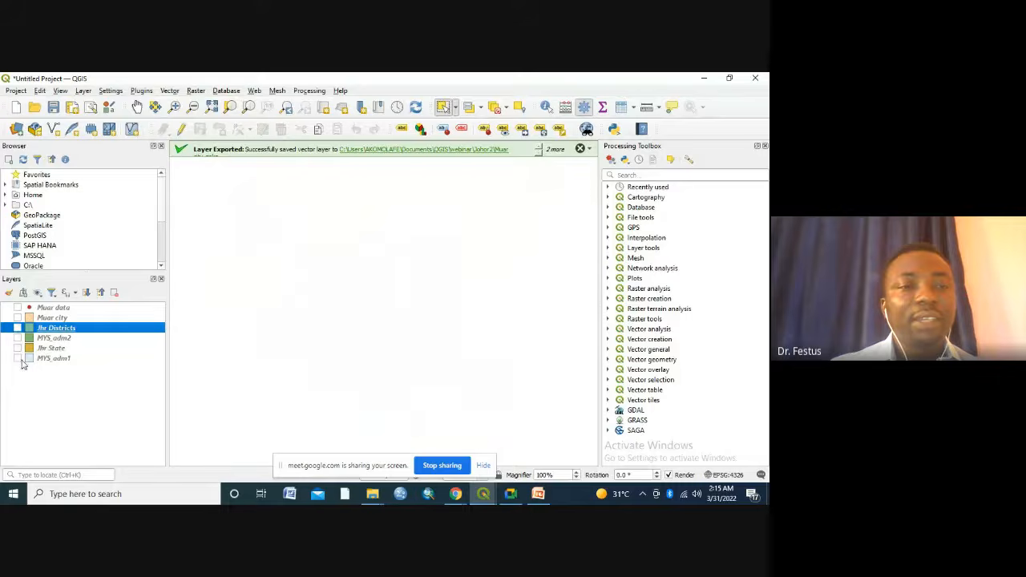
pyautogui.click(17, 358)
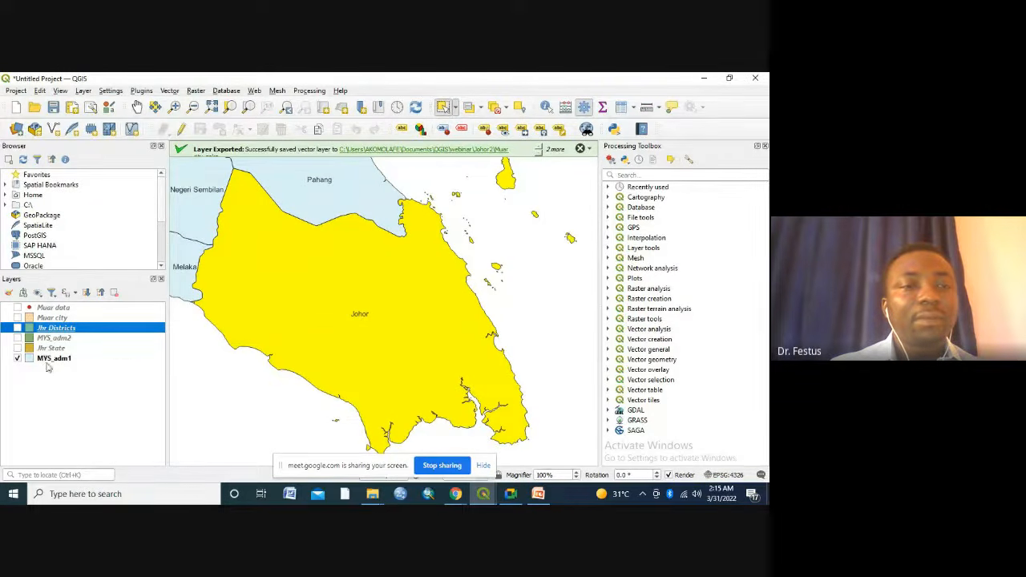
pyautogui.click(48, 363)
pyautogui.rightClick(47, 361)
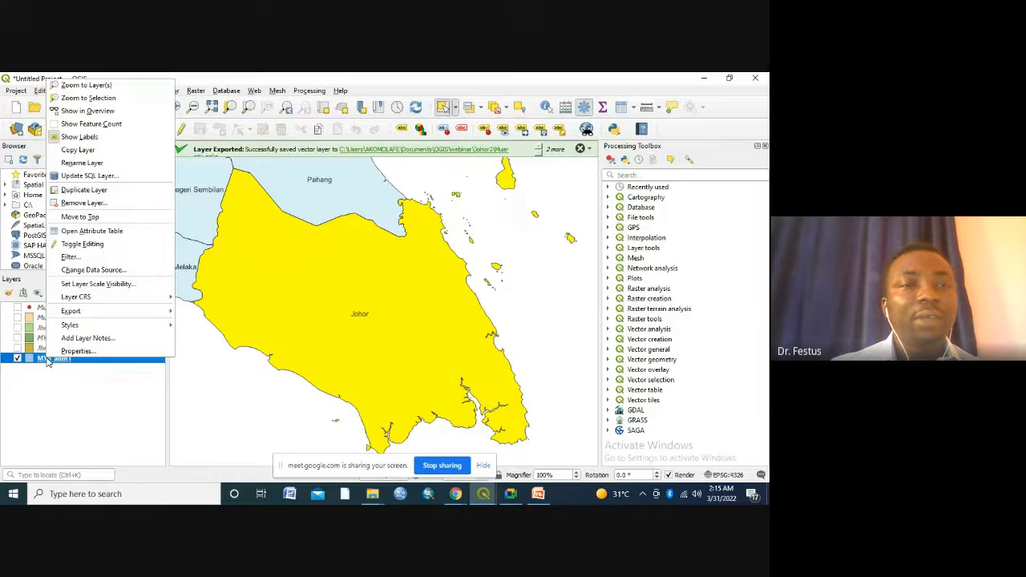
pyautogui.click(101, 83)
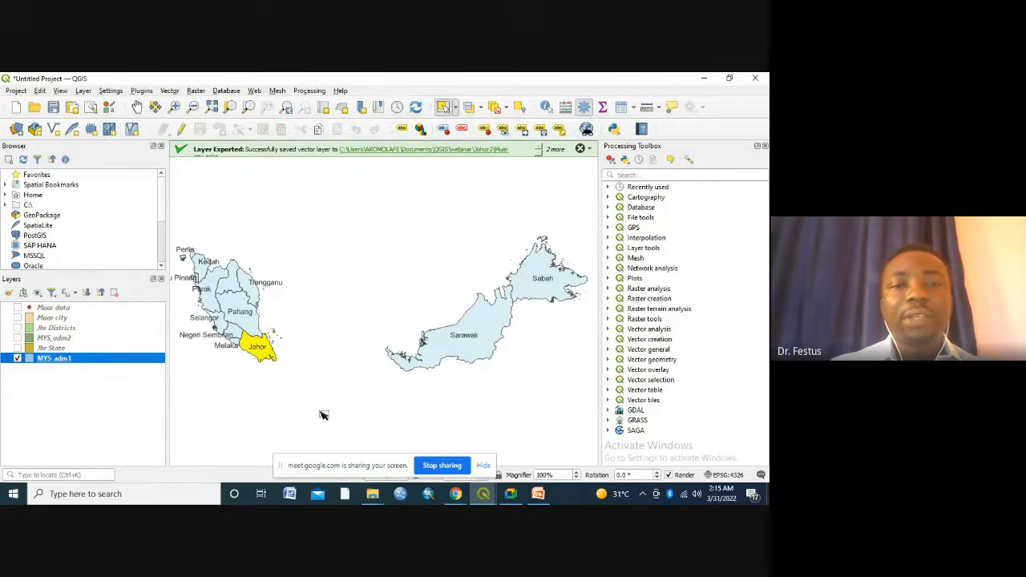
# In the Muar Points layout, lock the layers and layer styles of the Malaysia map, and deselect it.
pyautogui.click(485, 494)
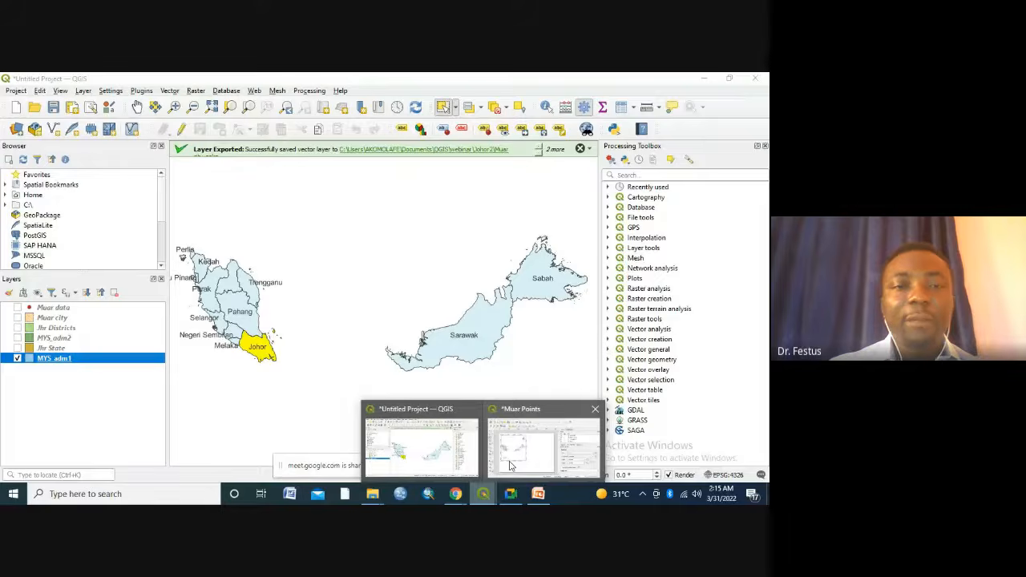
pyautogui.click(510, 465)
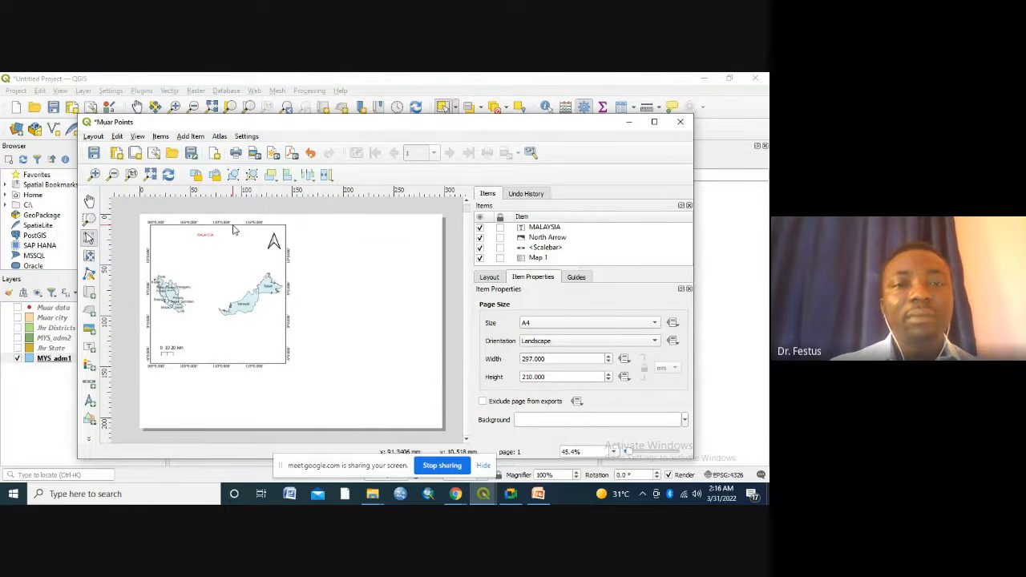
pyautogui.click(208, 358)
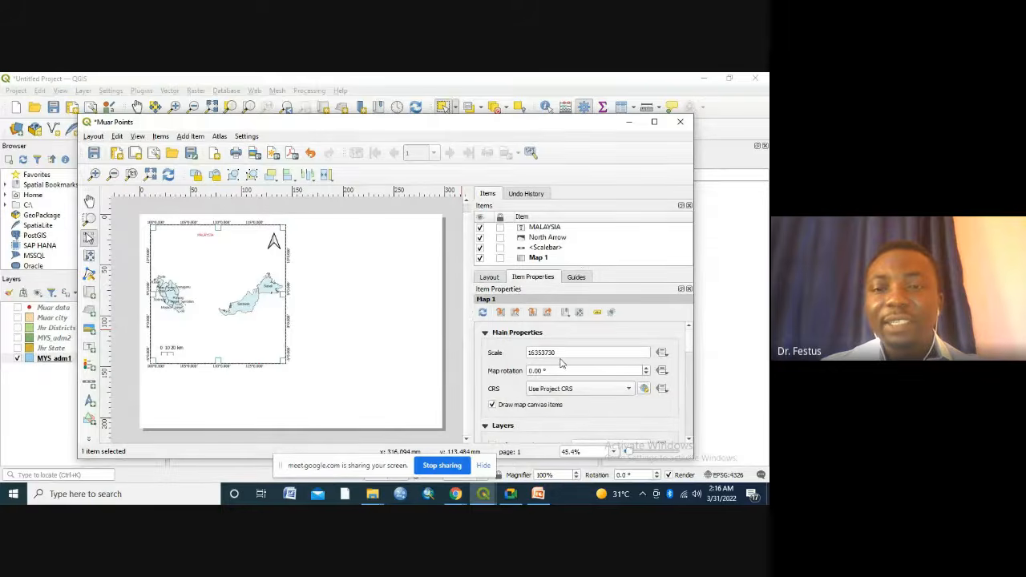
pyautogui.click(688, 443)
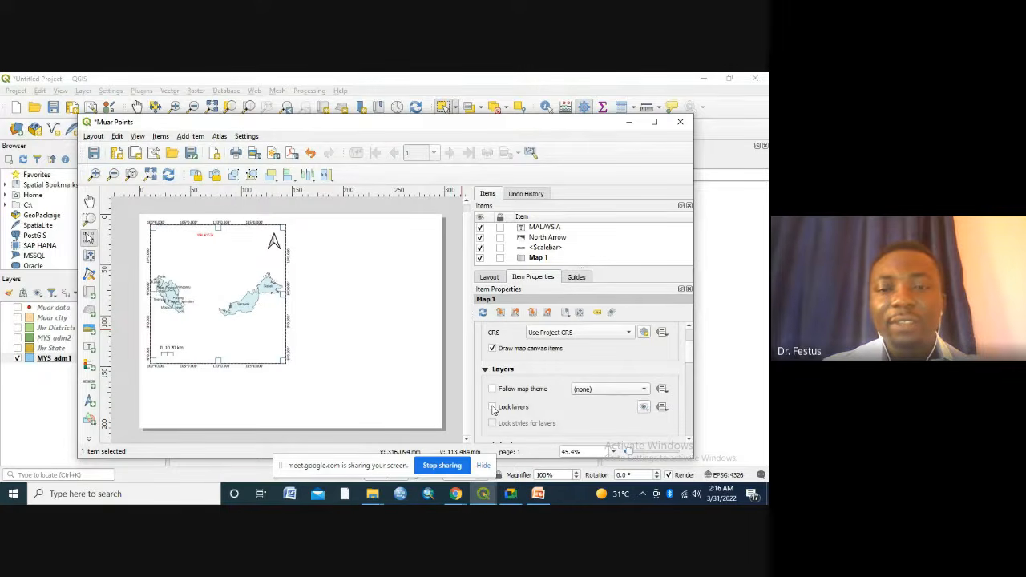
pyautogui.click(492, 407)
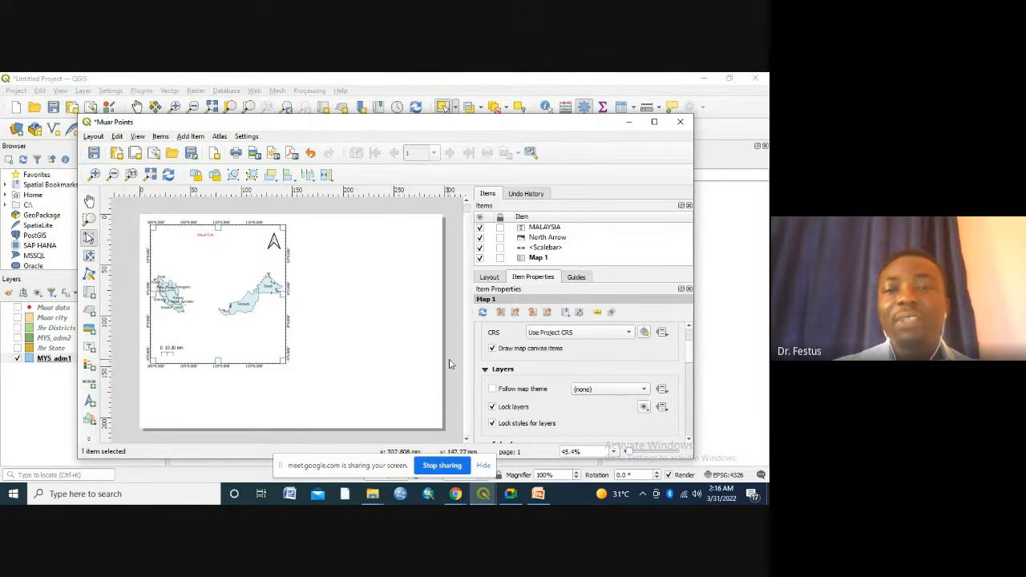
pyautogui.click(150, 403)
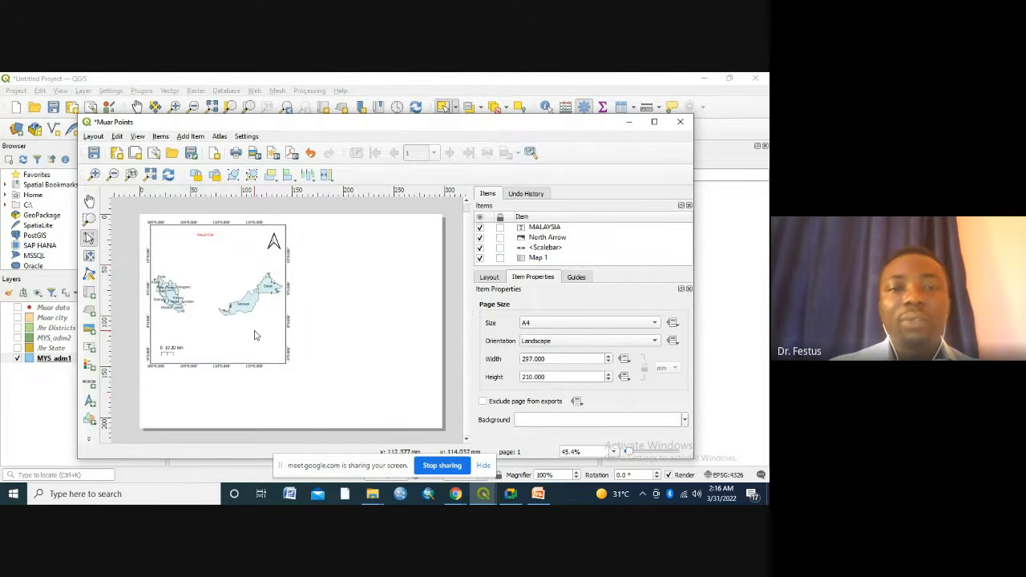
# In the main QGIS project window, hide MYS_adm1, show Jhr Districts and Jhr State, and zoom to Jhr Districts.
pyautogui.click(484, 494)
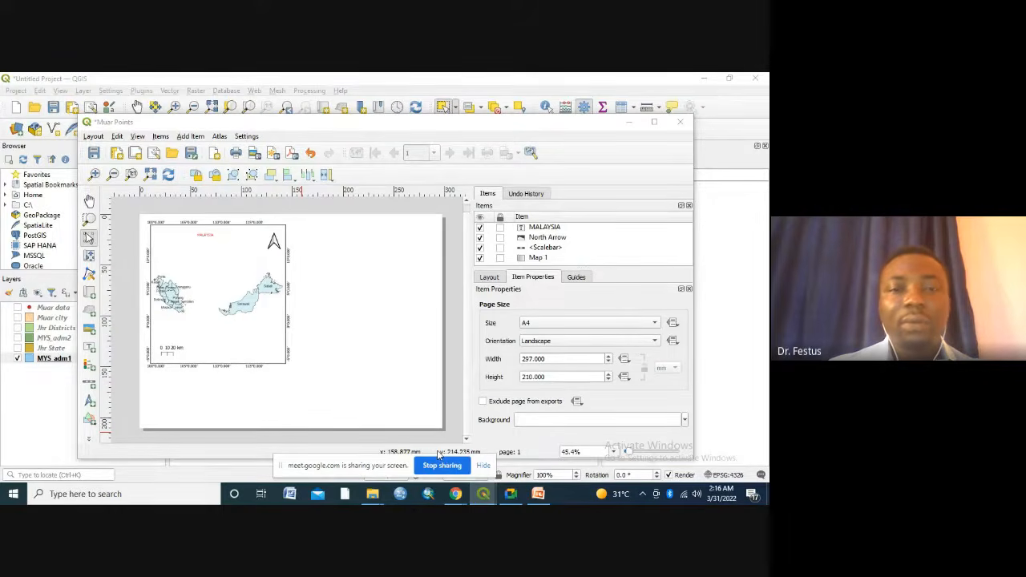
pyautogui.click(438, 451)
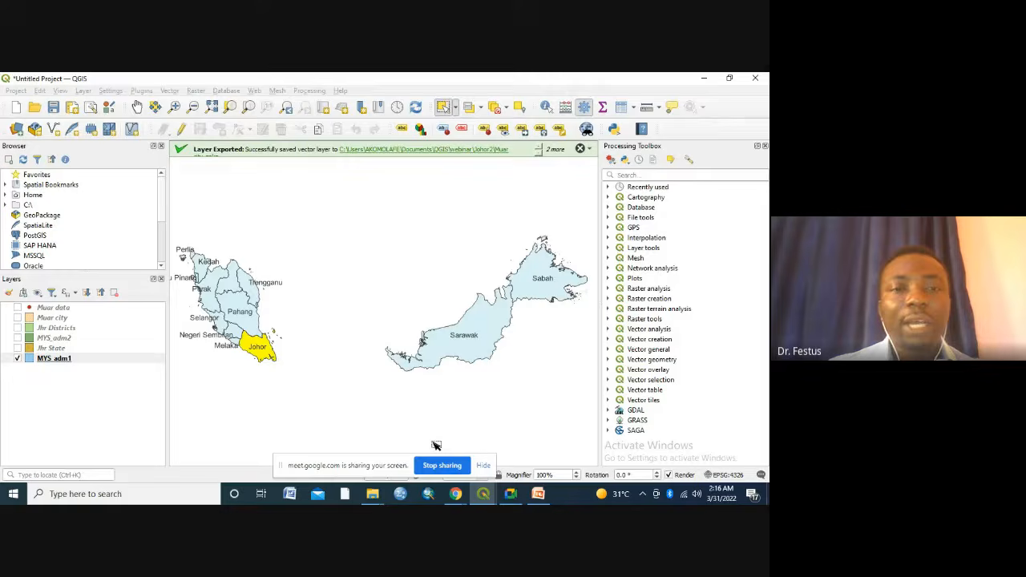
pyautogui.click(16, 358)
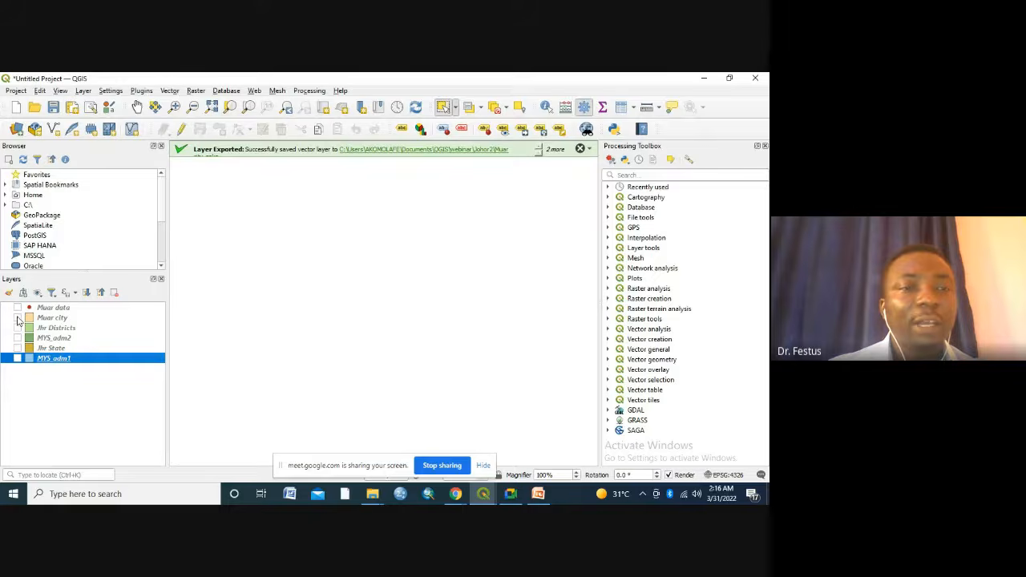
pyautogui.click(17, 328)
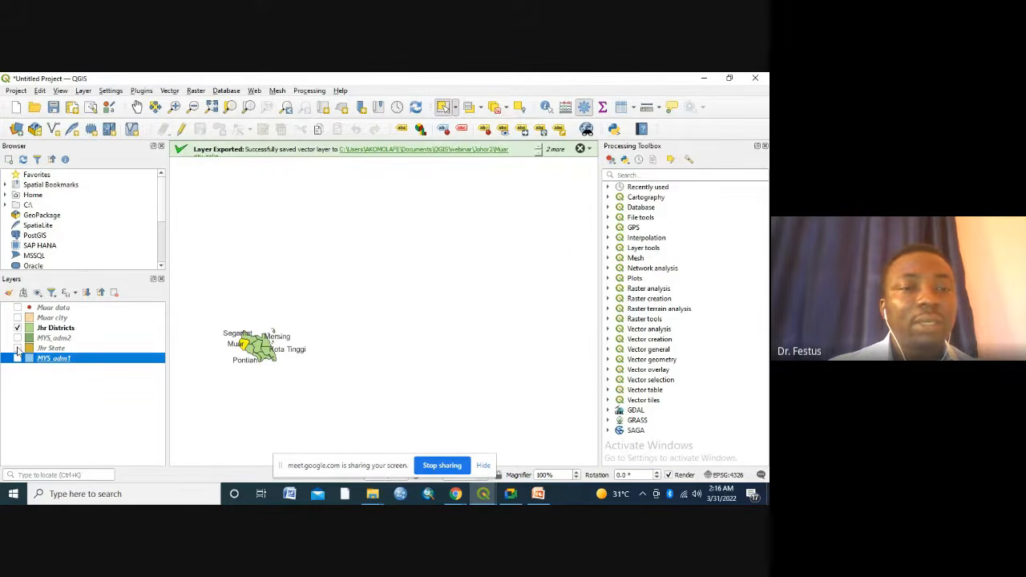
pyautogui.click(18, 348)
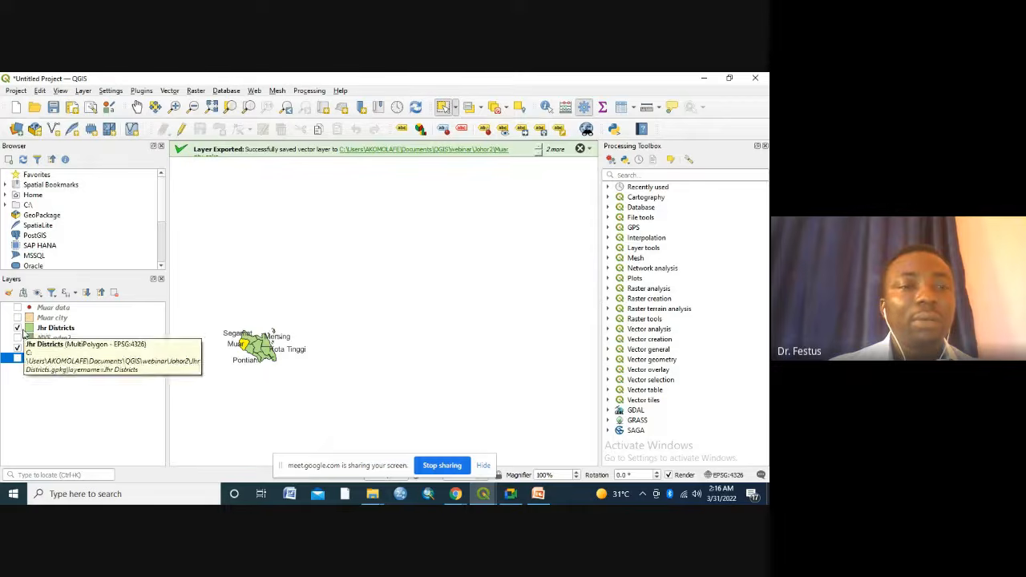
pyautogui.click(64, 332)
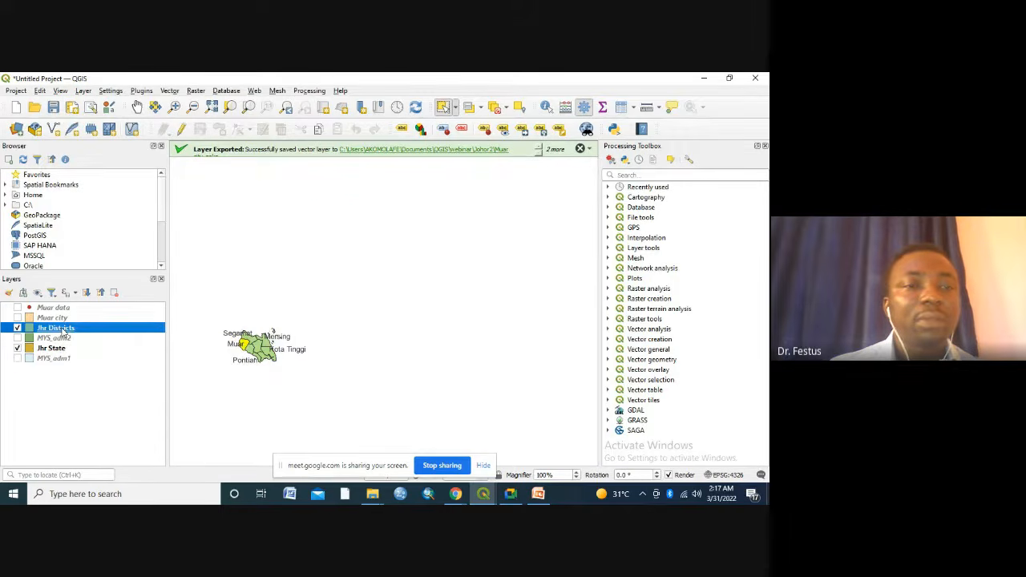
pyautogui.rightClick(64, 332)
pyautogui.click(112, 76)
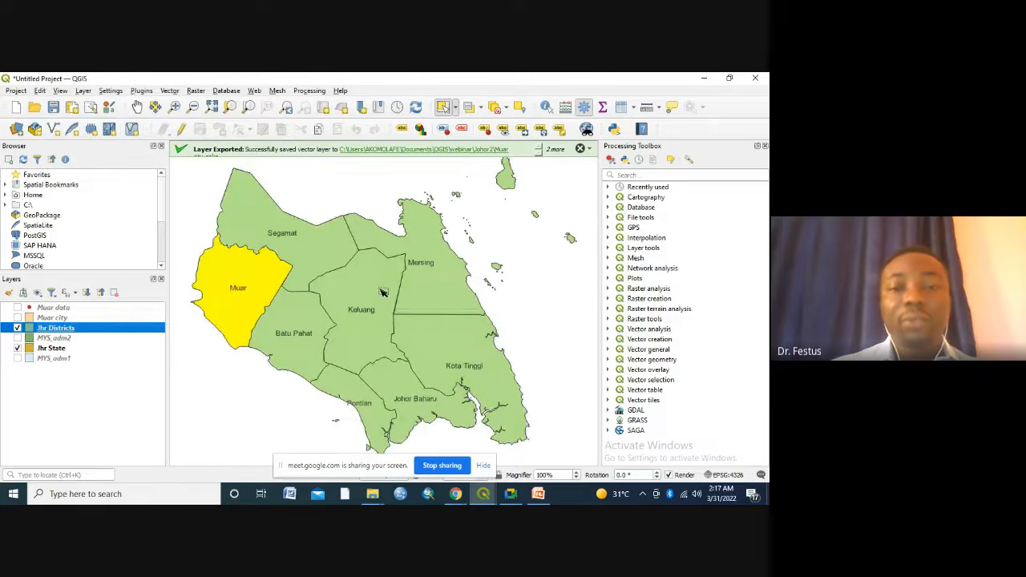
# In the Muar Points layout, add a second map showing the Johor districts in the empty area right of the Malaysia map.
pyautogui.click(485, 494)
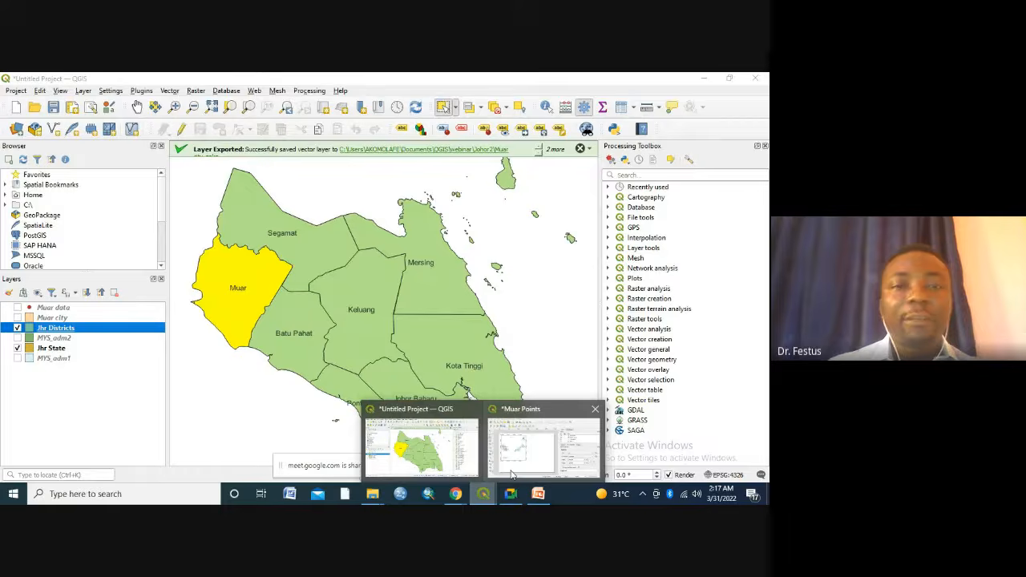
pyautogui.click(521, 449)
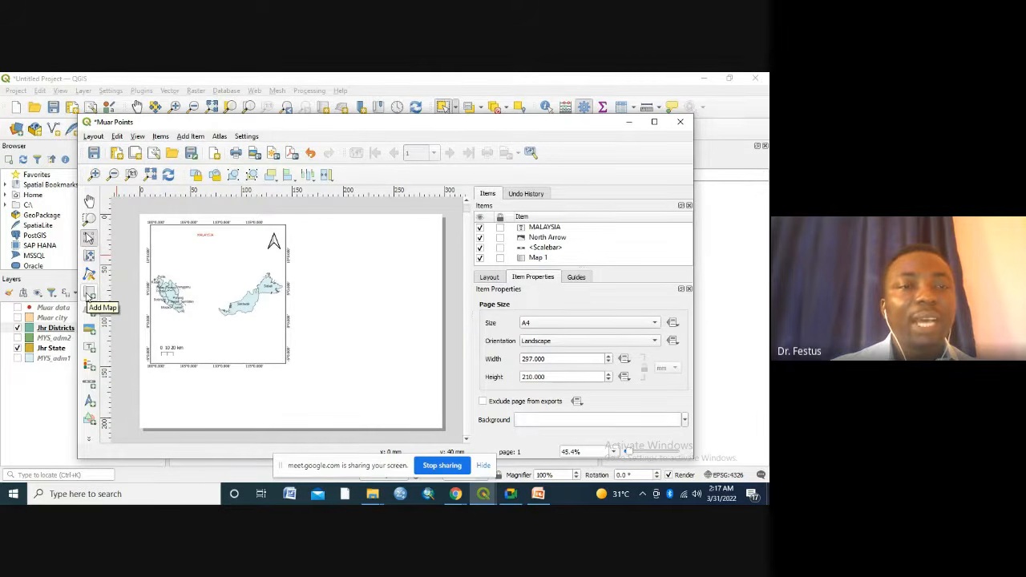
pyautogui.click(89, 294)
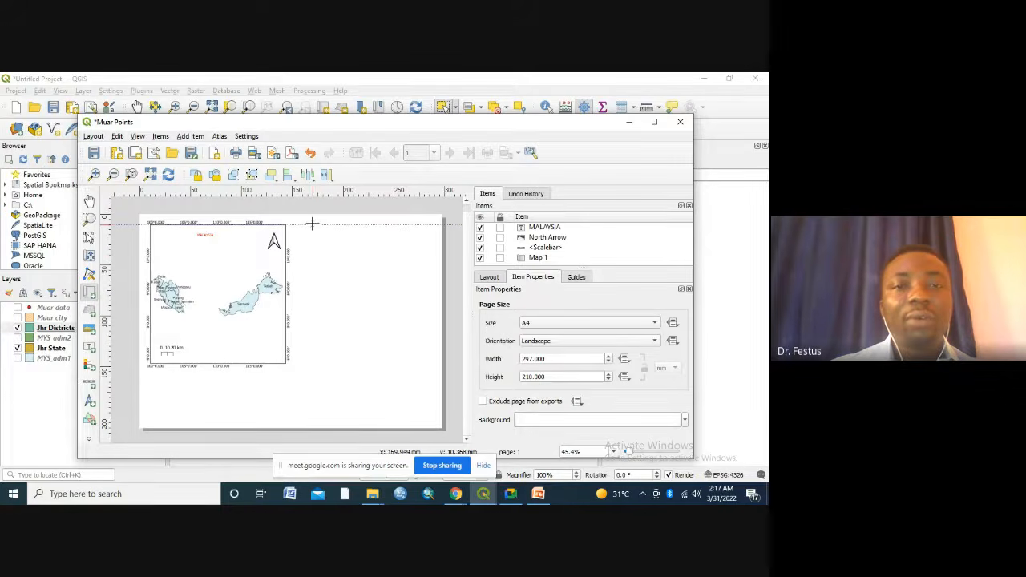
pyautogui.moveTo(311, 225); pyautogui.dragTo(433, 329)
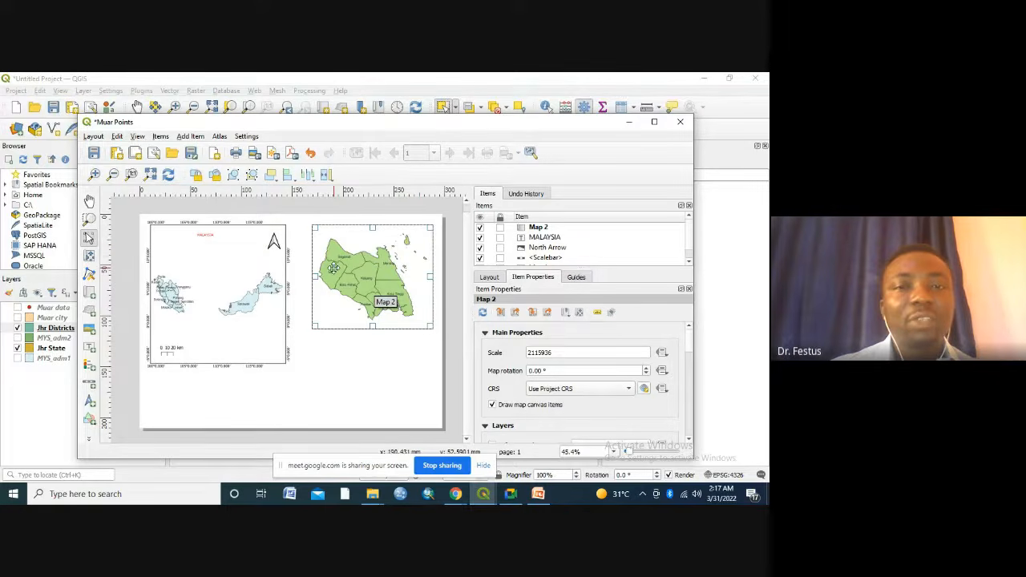
# Move the Johor districts content slightly up and to the right within the Map 2 frame.
pyautogui.click(89, 257)
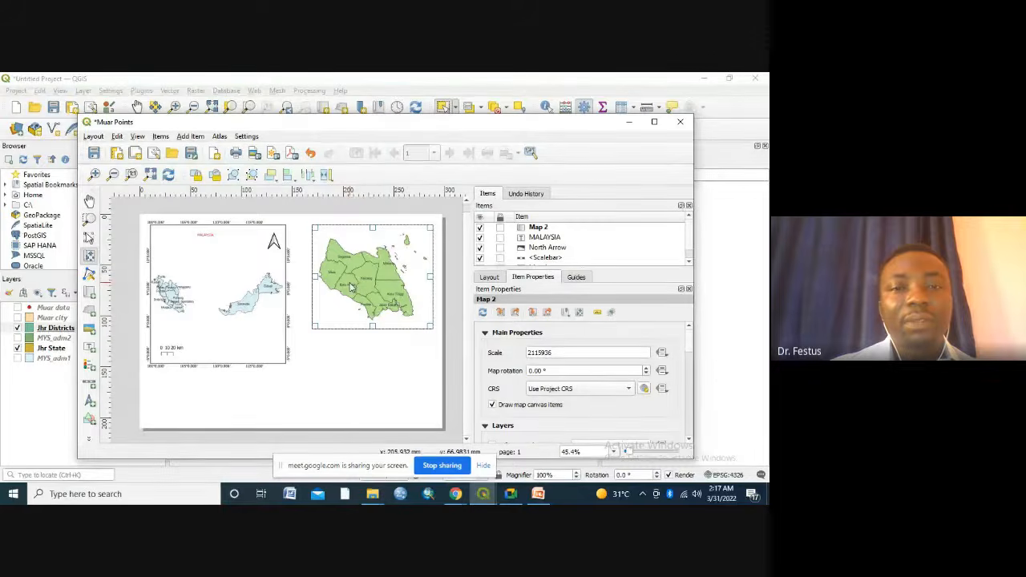
pyautogui.moveTo(351, 287); pyautogui.dragTo(355, 280)
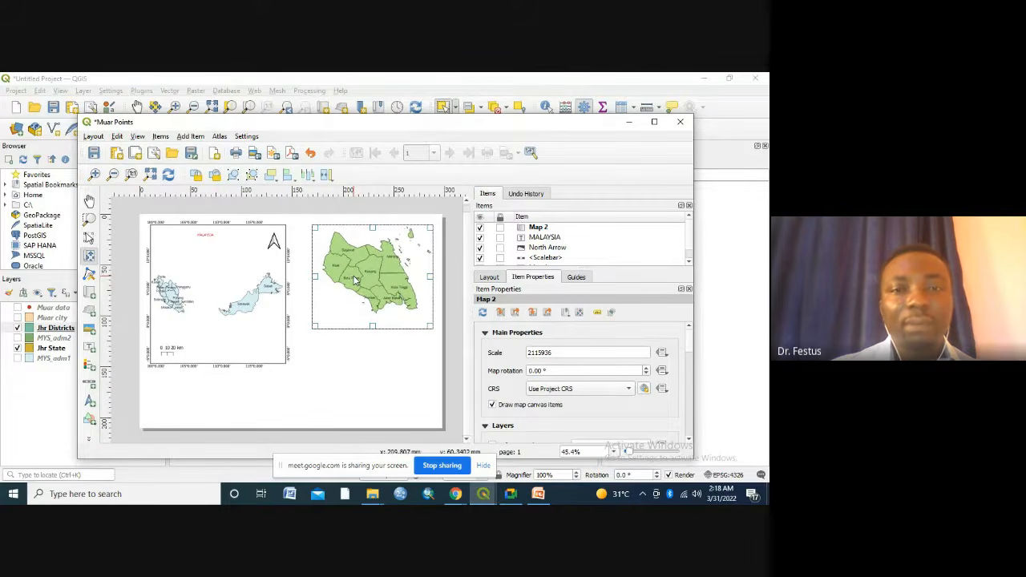
pyautogui.moveTo(355, 280); pyautogui.dragTo(354, 283)
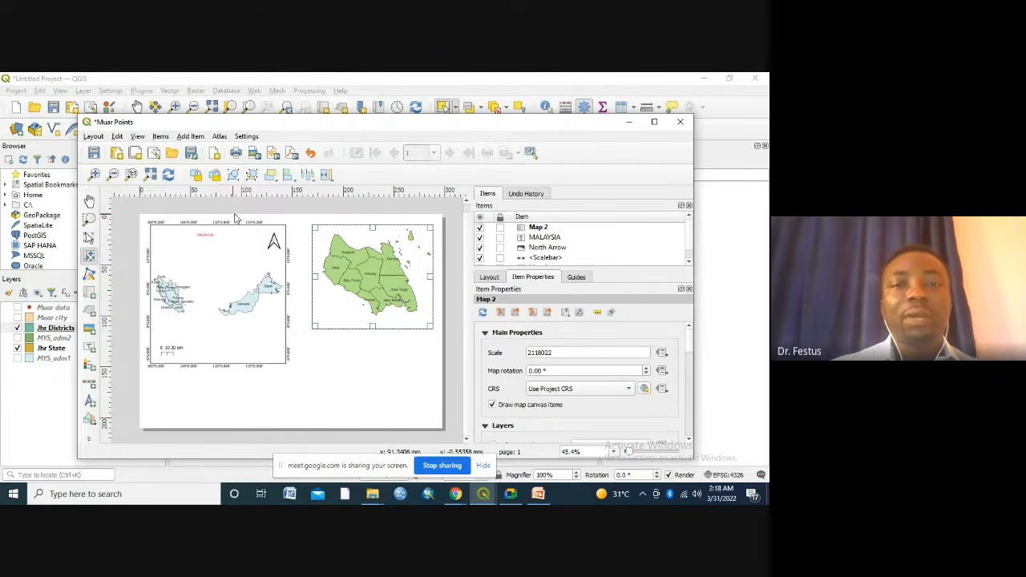
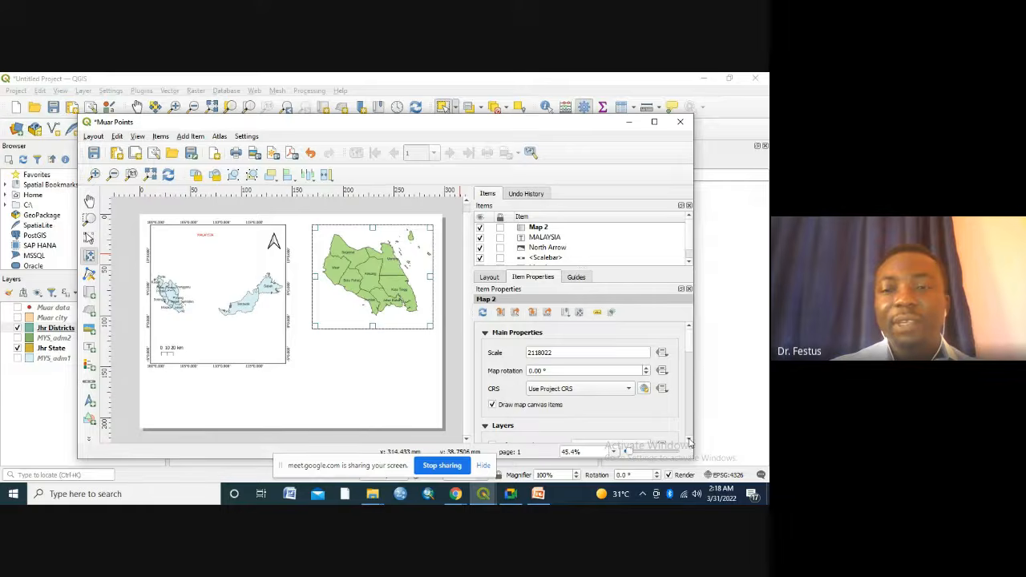
# Enable a frame around Map 2.
pyautogui.scroll(-5, 690, 442)
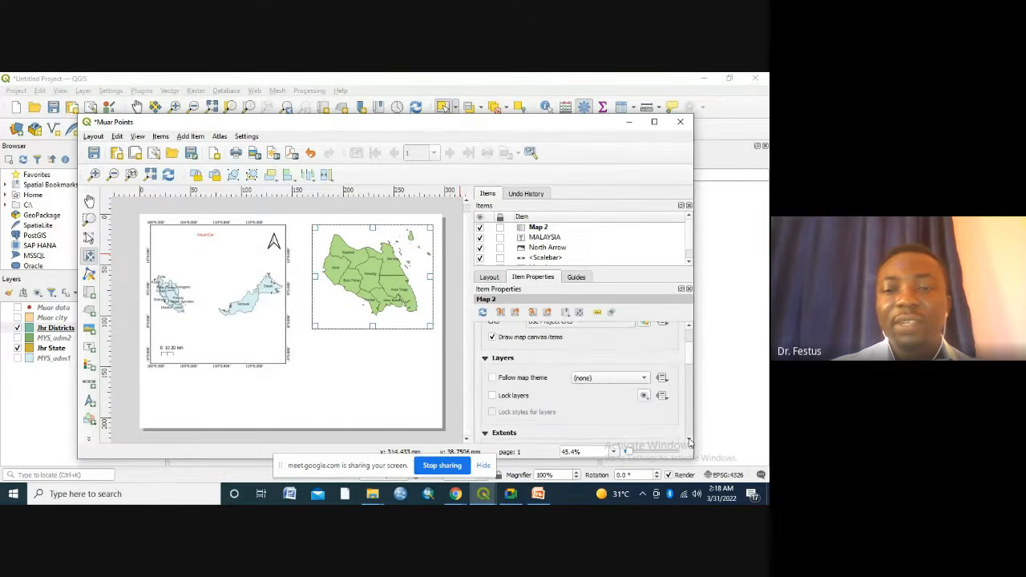
pyautogui.scroll(-5, 690, 441)
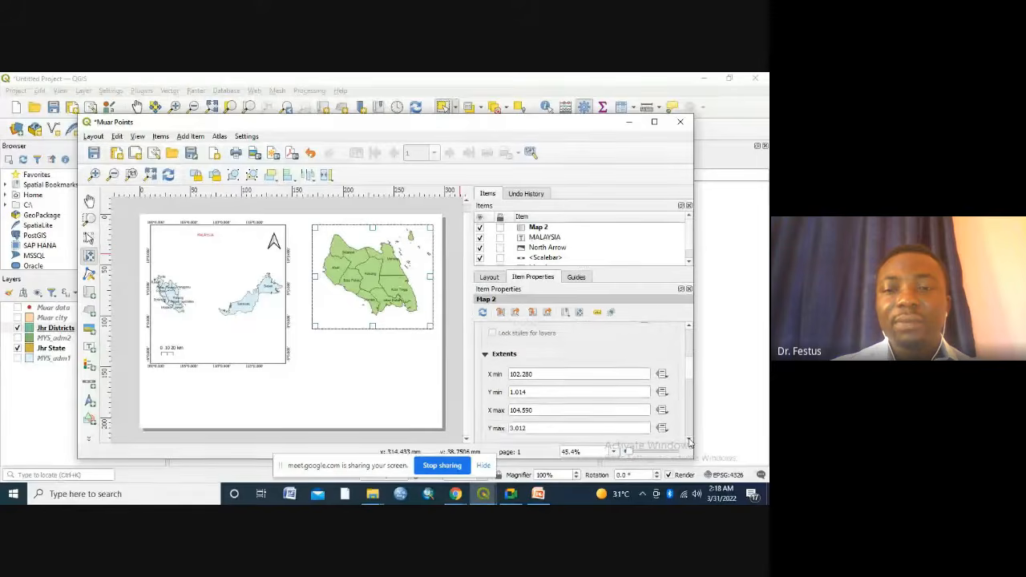
pyautogui.scroll(-5, 690, 442)
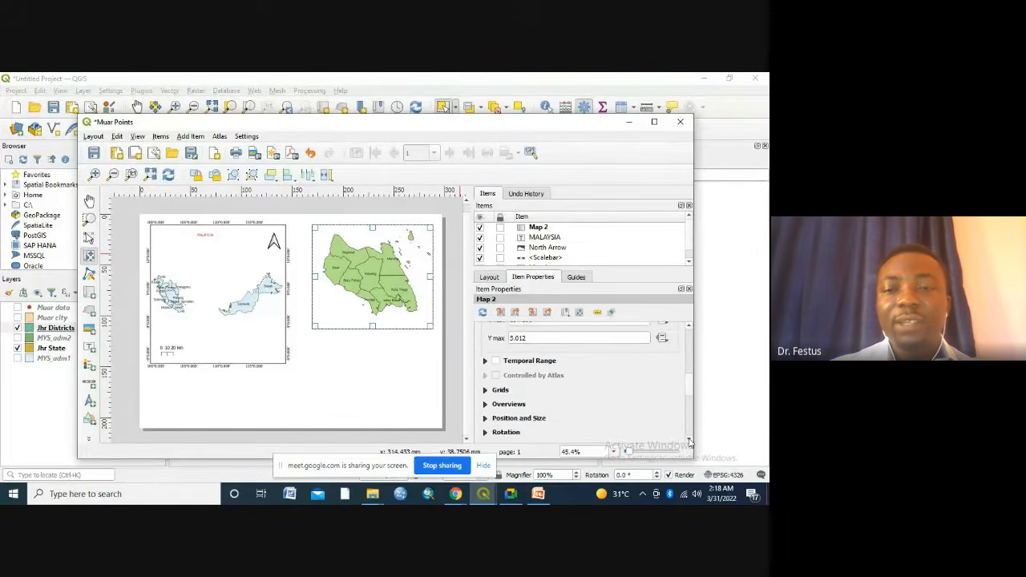
pyautogui.scroll(-3, 689, 442)
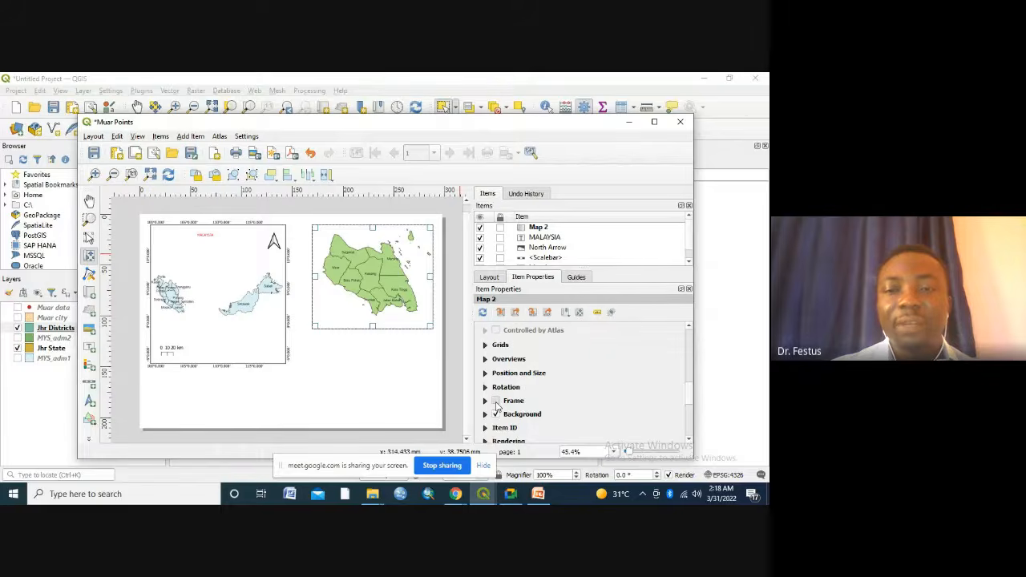
pyautogui.click(495, 400)
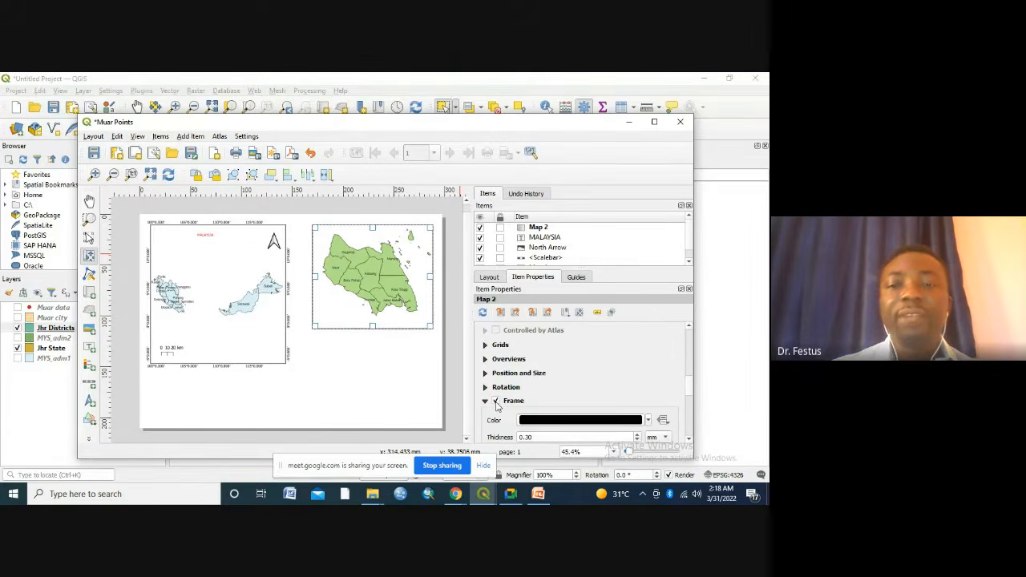
# Add a new grid to Map 2 and open its grid properties for modification.
pyautogui.click(689, 327)
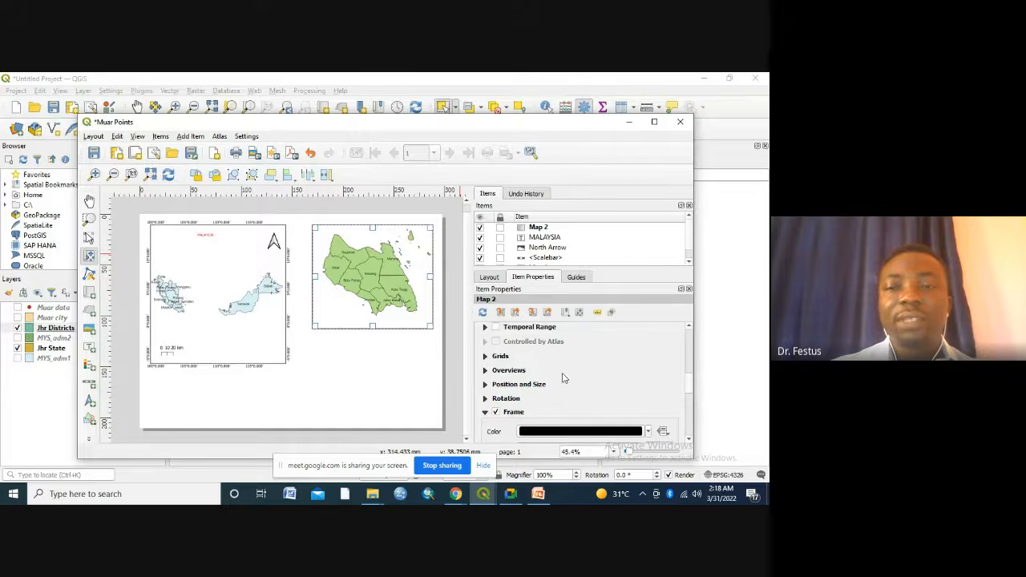
pyautogui.click(485, 356)
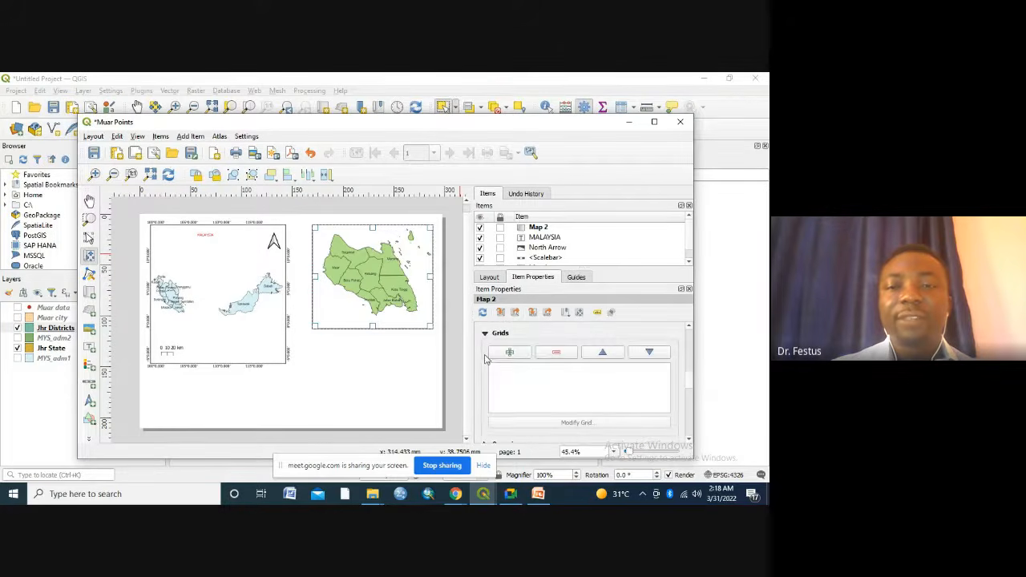
pyautogui.click(509, 353)
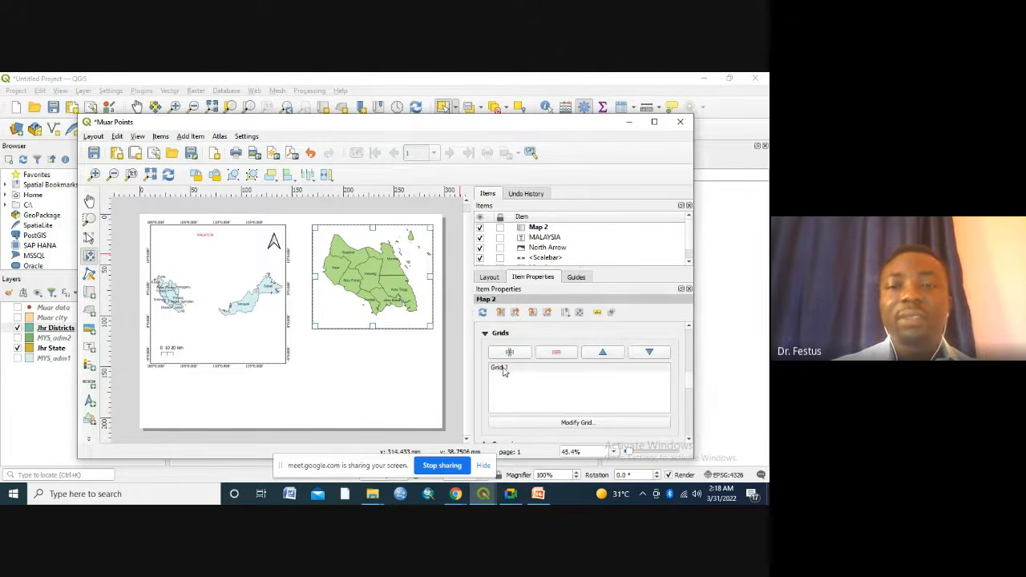
pyautogui.click(502, 368)
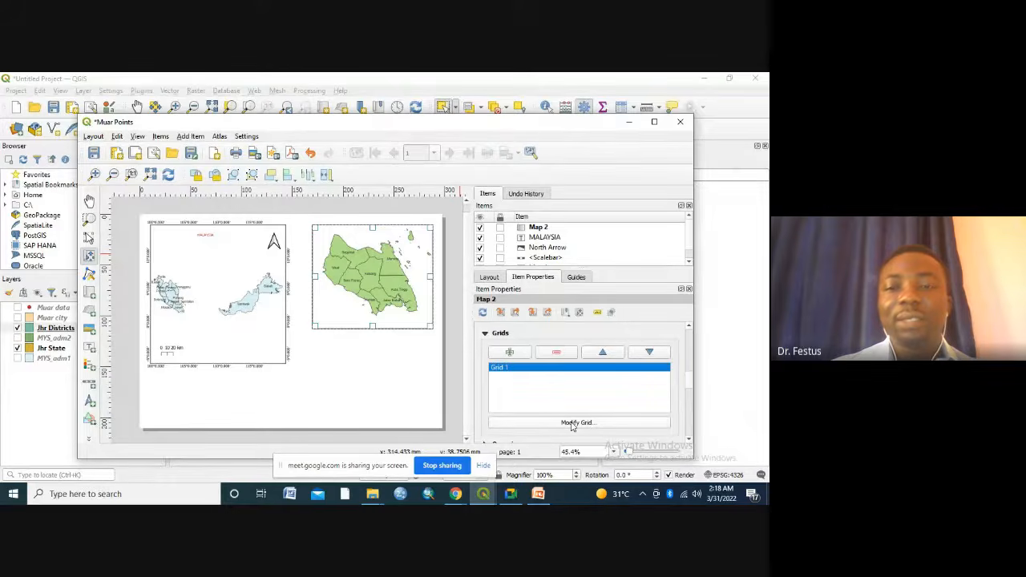
pyautogui.click(572, 424)
pyautogui.click(594, 425)
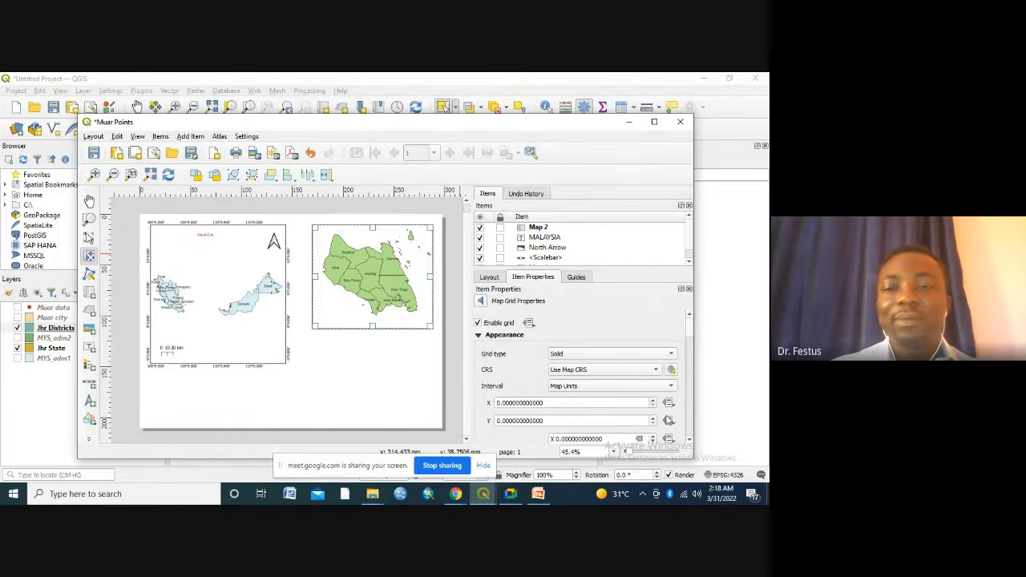
# Try an X interval of 2 map units for the Map 2 grid.
pyautogui.click(688, 443)
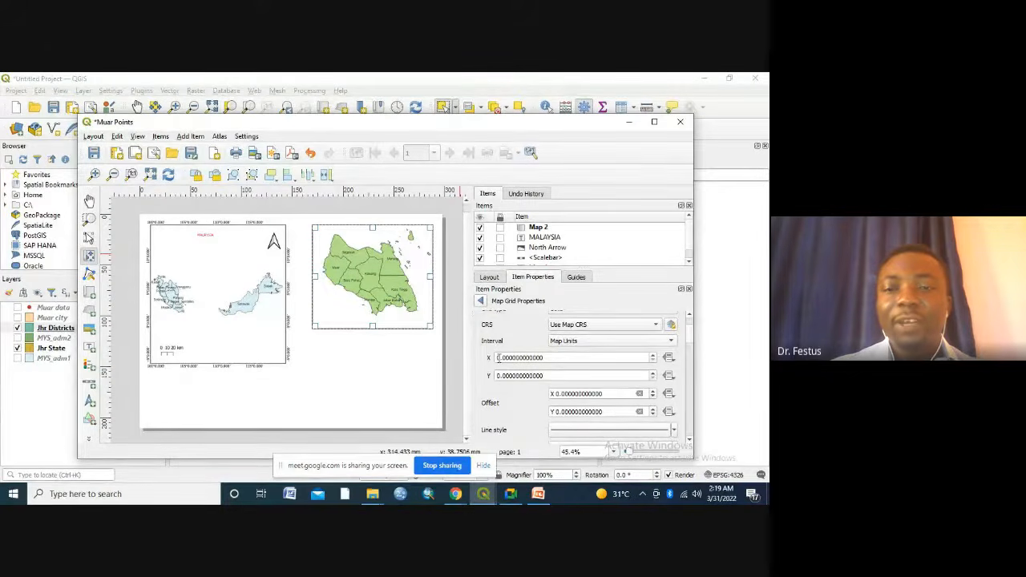
pyautogui.click(498, 357)
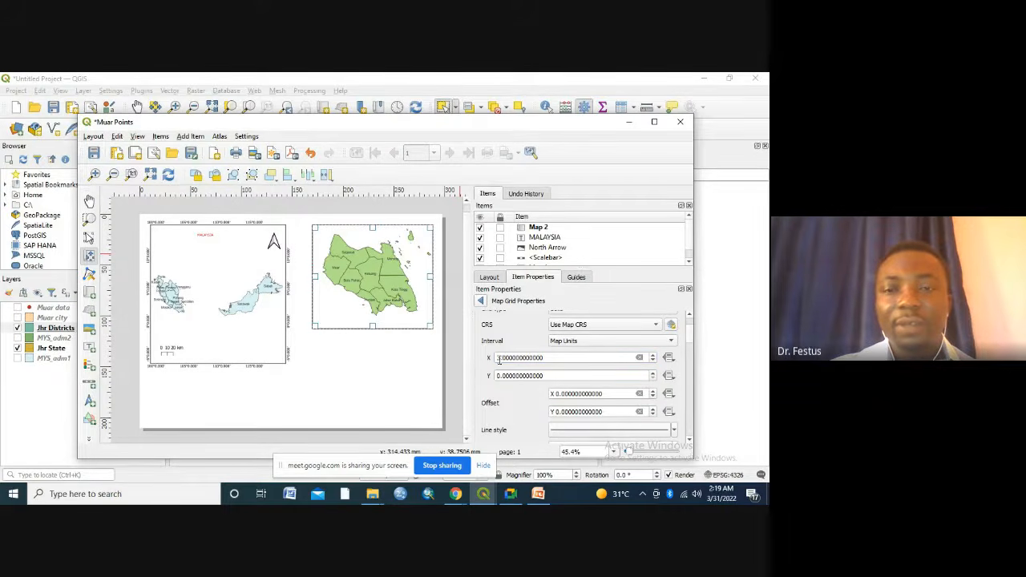
pyautogui.click(501, 360)
pyautogui.press('BackSpace')
pyautogui.write('2')
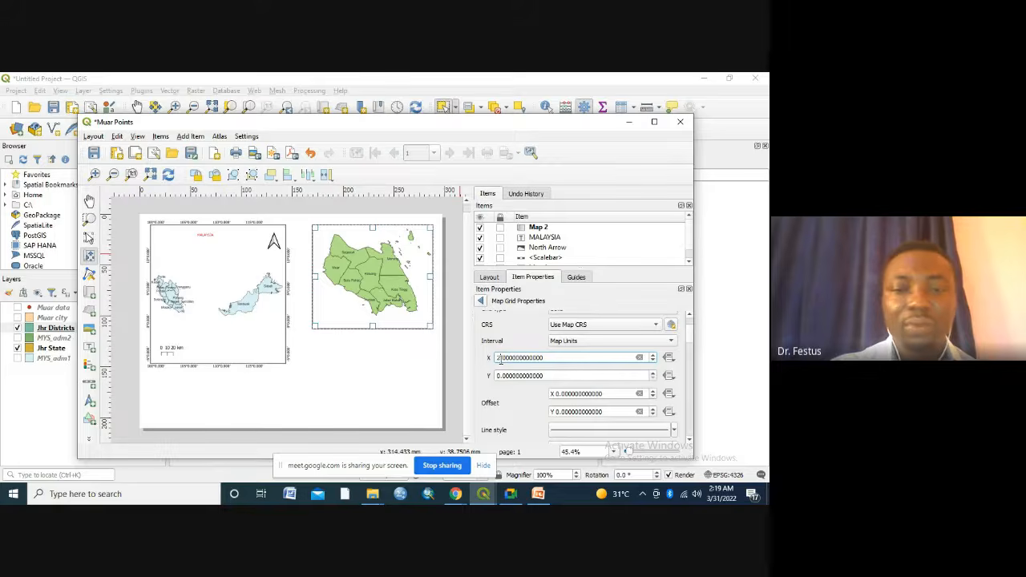
pyautogui.press('Return')
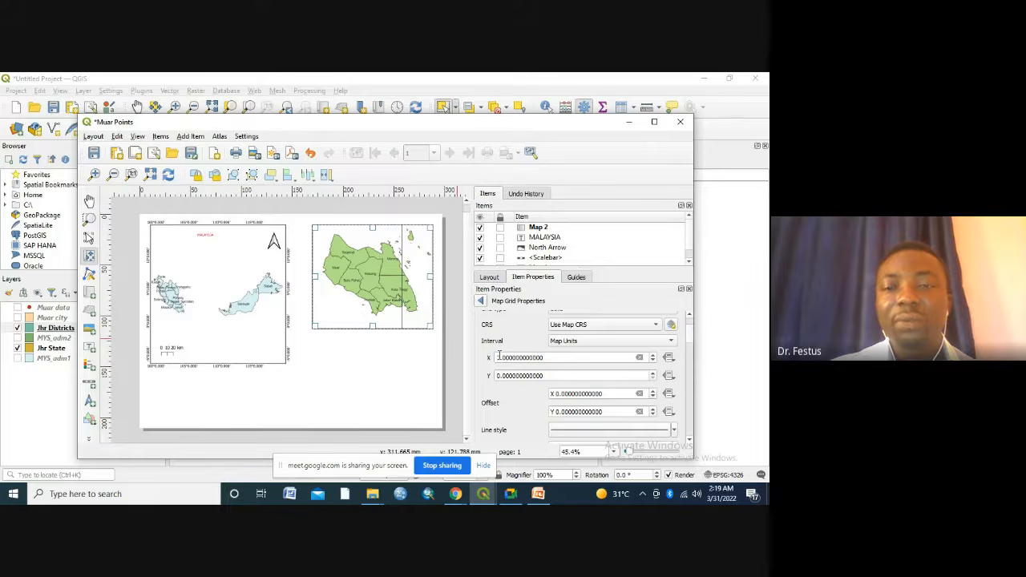
# Set the Map 2 grid interval to 1 map unit in both X and Y.
pyautogui.scroll(1, 499, 357)
pyautogui.press('BackSpace')
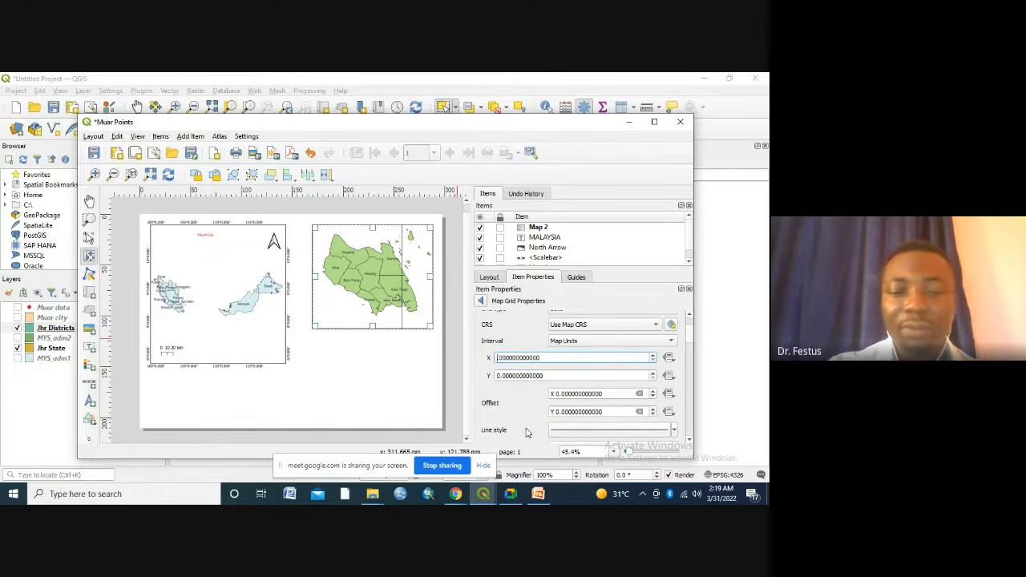
pyautogui.write('1')
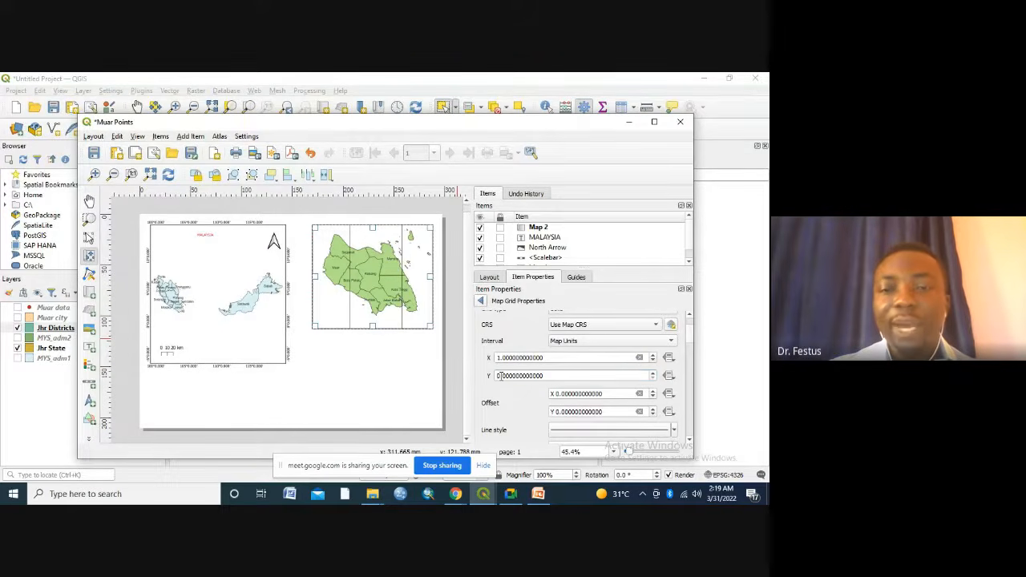
pyautogui.click(500, 376)
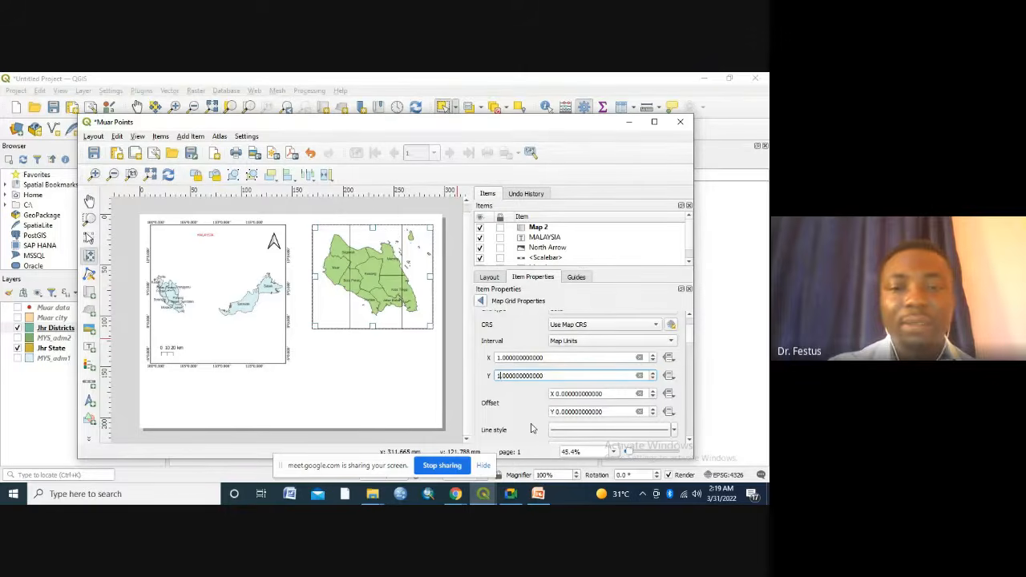
pyautogui.press('BackSpace')
pyautogui.write('1')
pyautogui.click(474, 390)
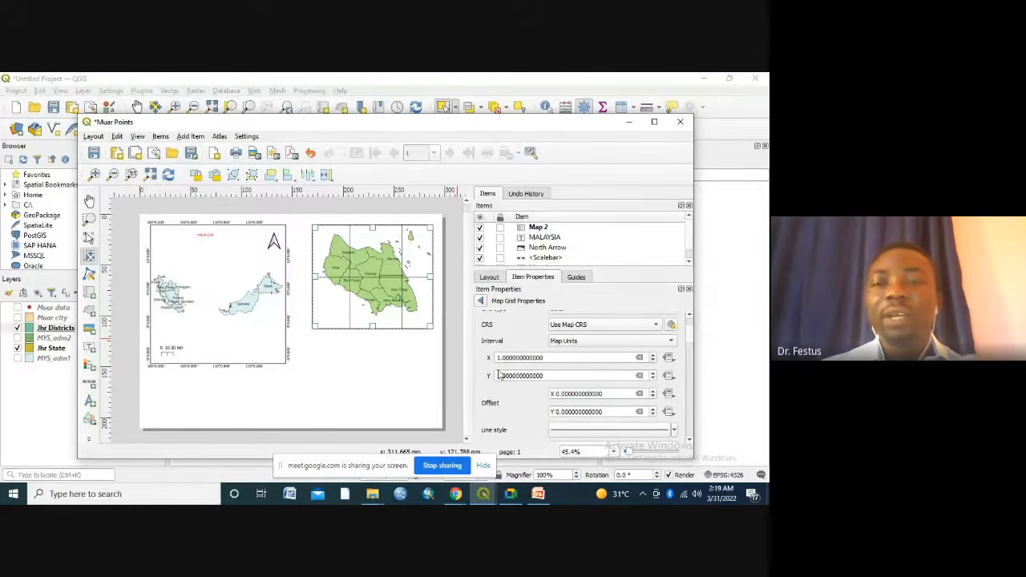
# Change the Map 2 grid type to Frame and annotations only.
pyautogui.click(689, 316)
pyautogui.click(690, 316)
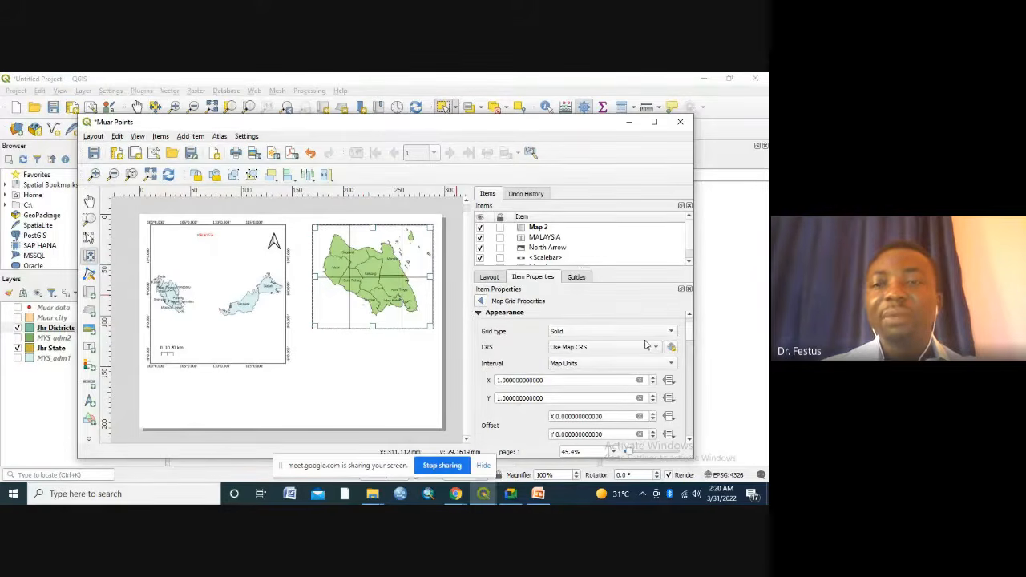
pyautogui.click(670, 331)
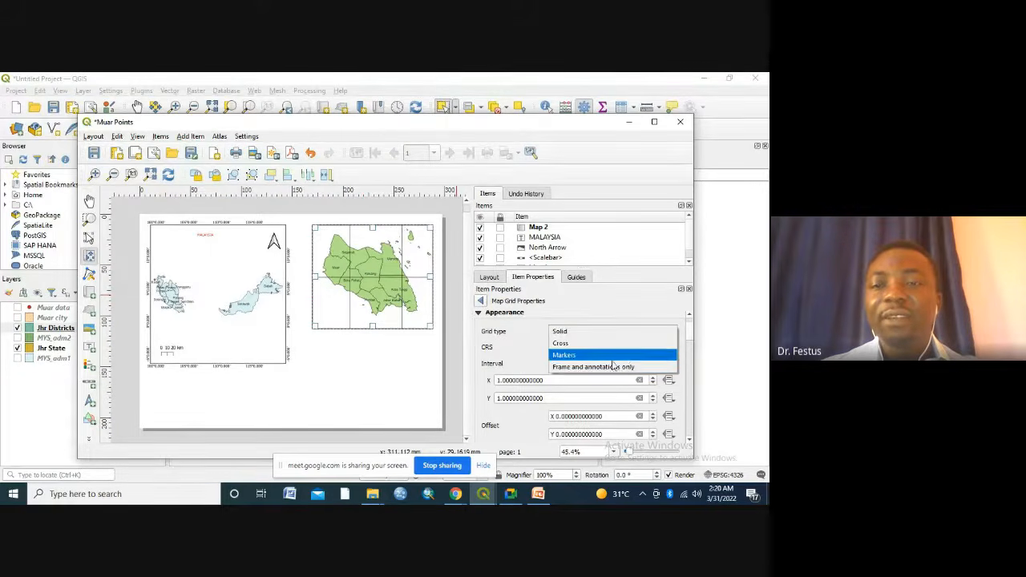
pyautogui.click(606, 367)
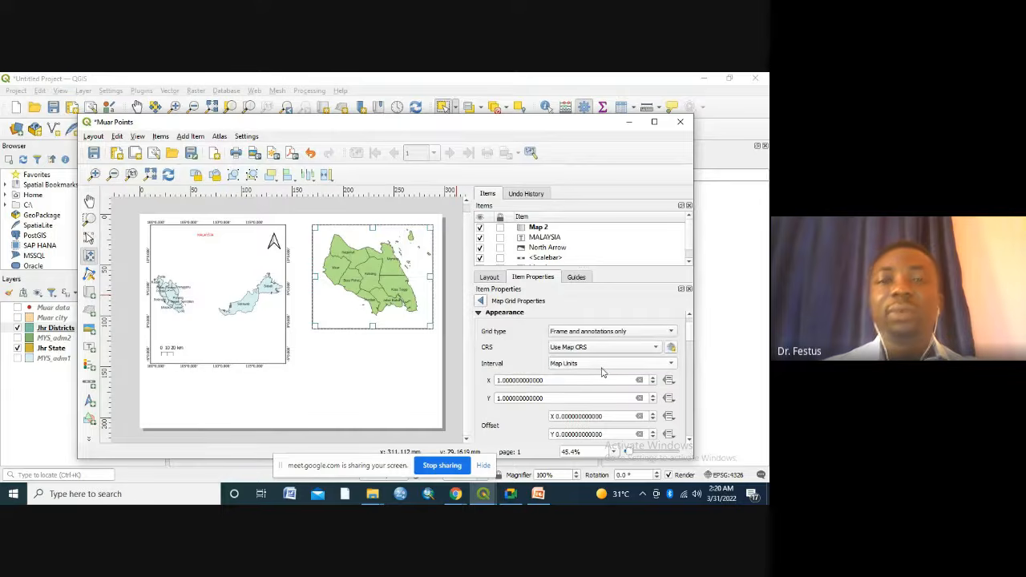
# Set the frame style of the Map 2 grid to Line Border.
pyautogui.click(689, 443)
pyautogui.click(689, 443)
pyautogui.click(688, 442)
pyautogui.click(688, 443)
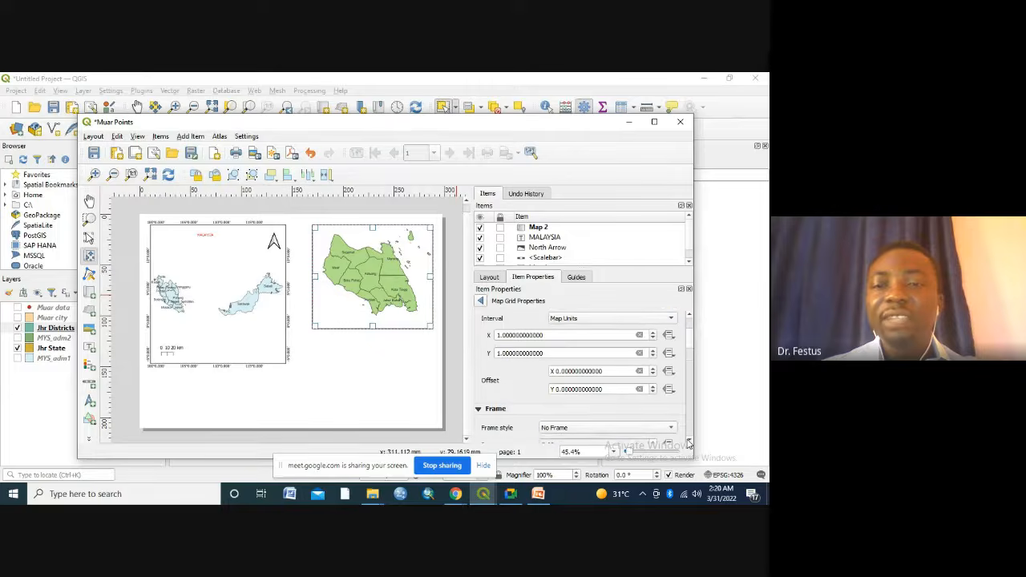
pyautogui.click(689, 443)
pyautogui.click(689, 443)
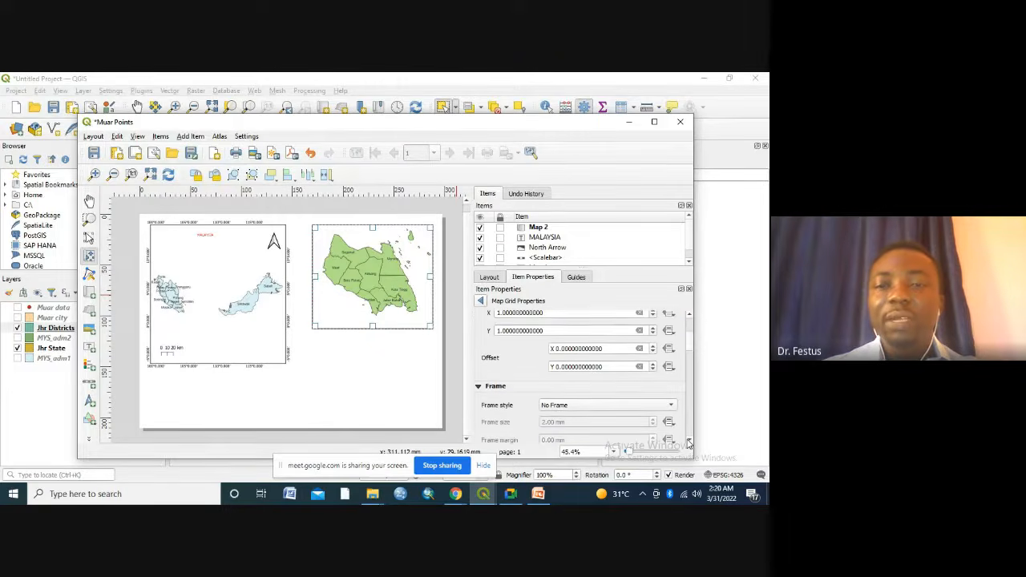
pyautogui.click(688, 443)
pyautogui.click(689, 442)
pyautogui.click(688, 442)
pyautogui.click(689, 442)
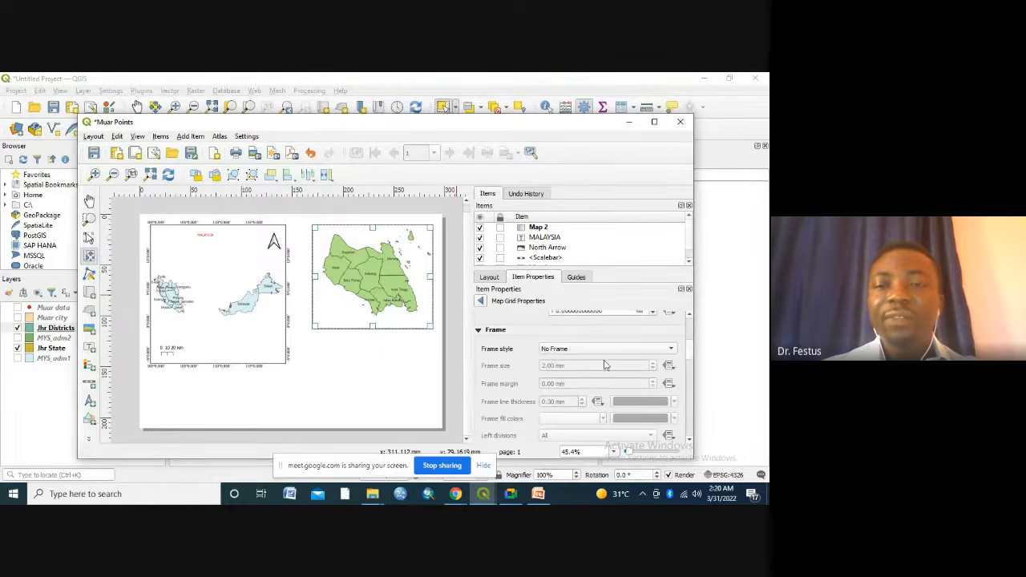
pyautogui.click(668, 350)
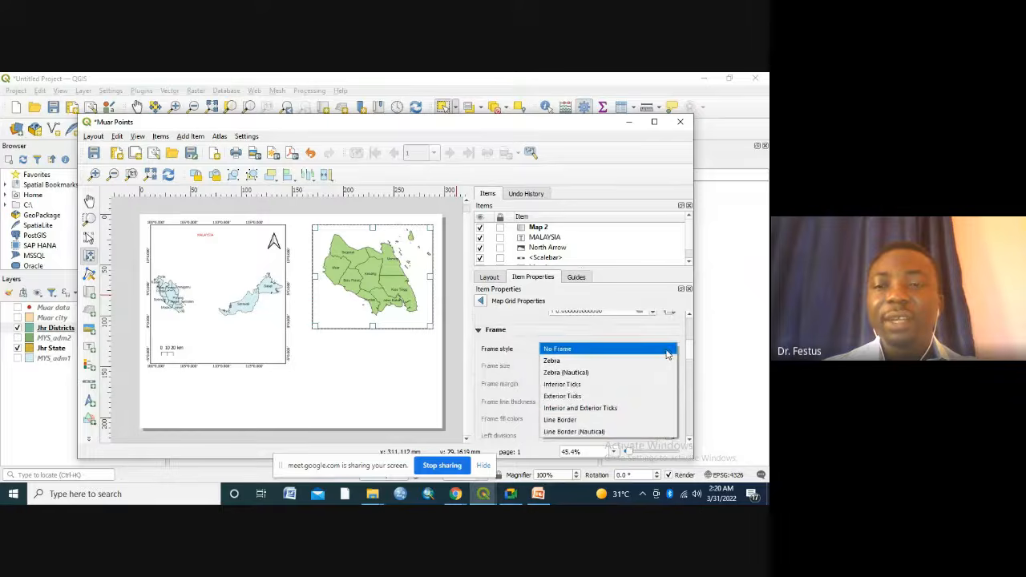
pyautogui.click(578, 423)
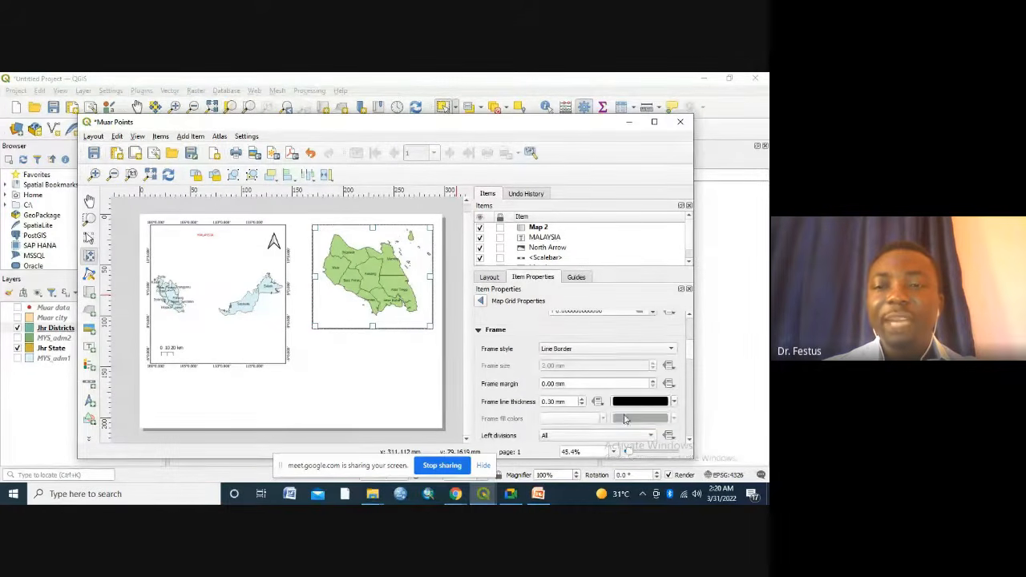
# Enable coordinate drawing for the Map 2 grid and set the coordinate format to Degree, Minute.
pyautogui.scroll(-3, 688, 443)
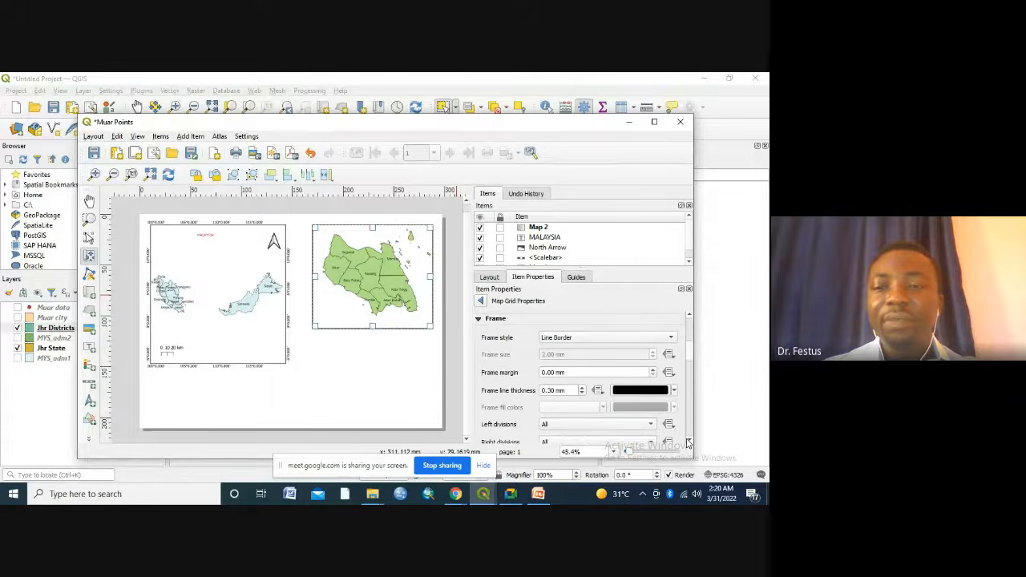
pyautogui.scroll(-3, 688, 443)
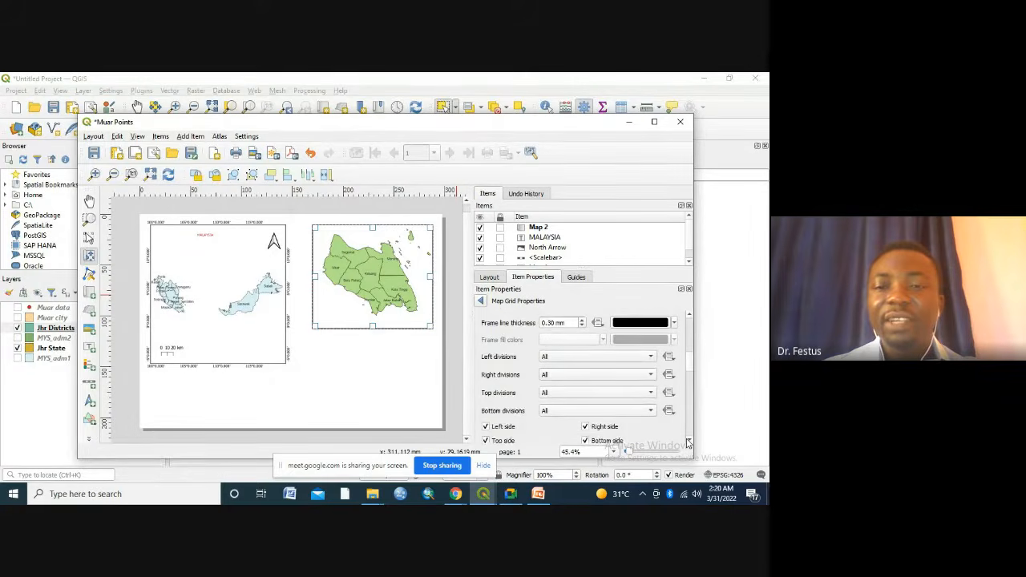
pyautogui.scroll(-5, 688, 442)
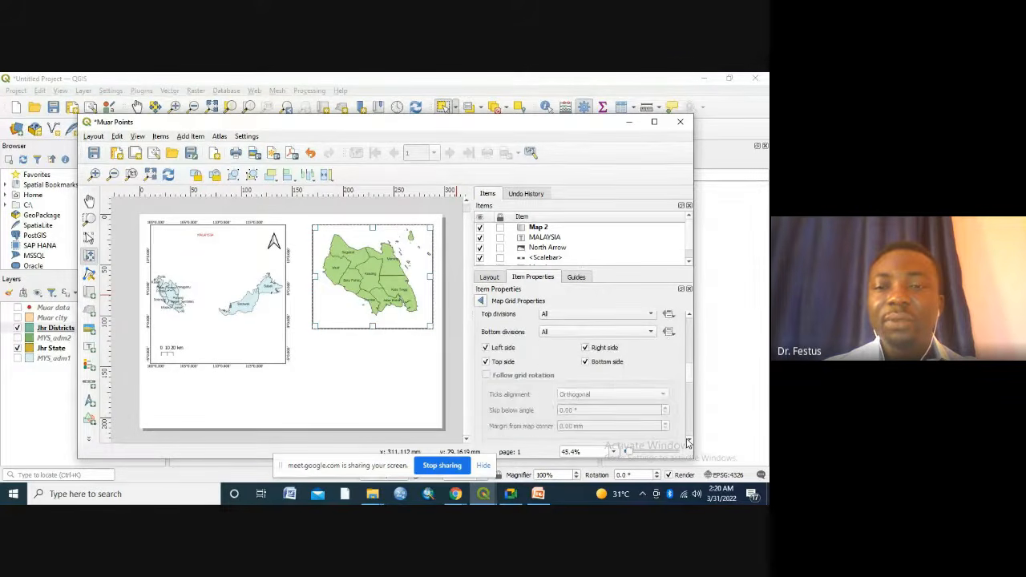
pyautogui.scroll(-1, 688, 442)
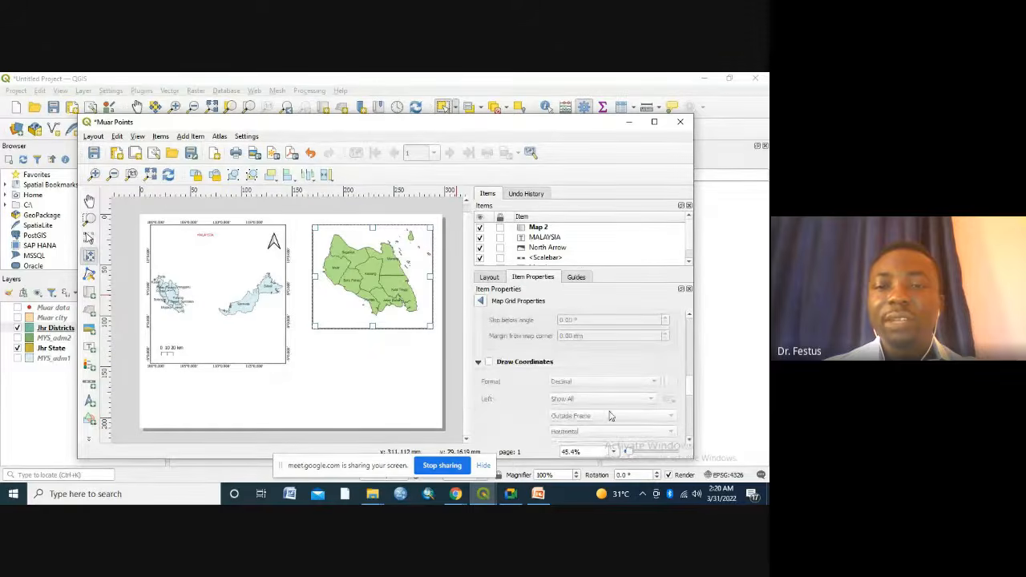
pyautogui.click(489, 362)
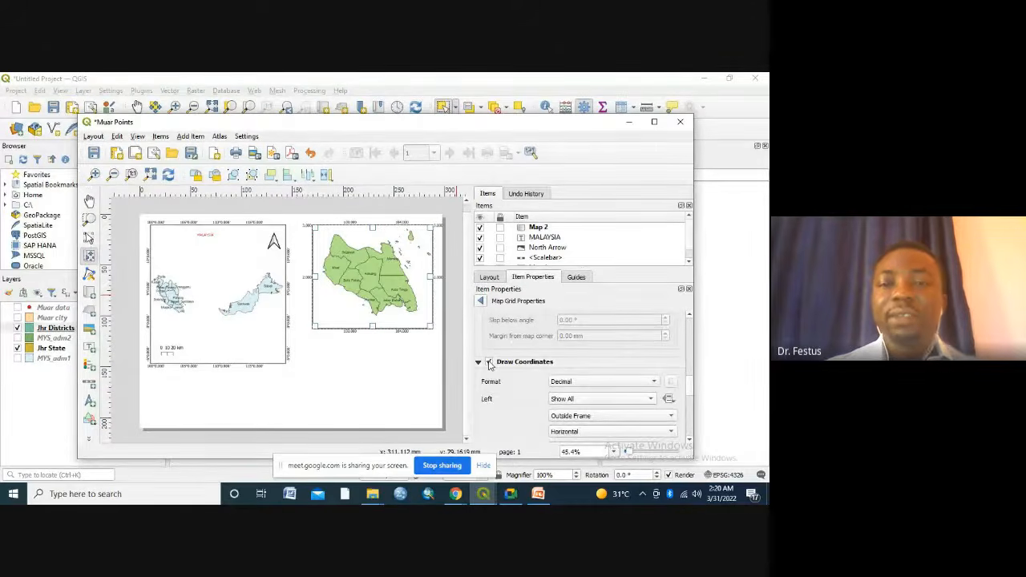
pyautogui.click(655, 384)
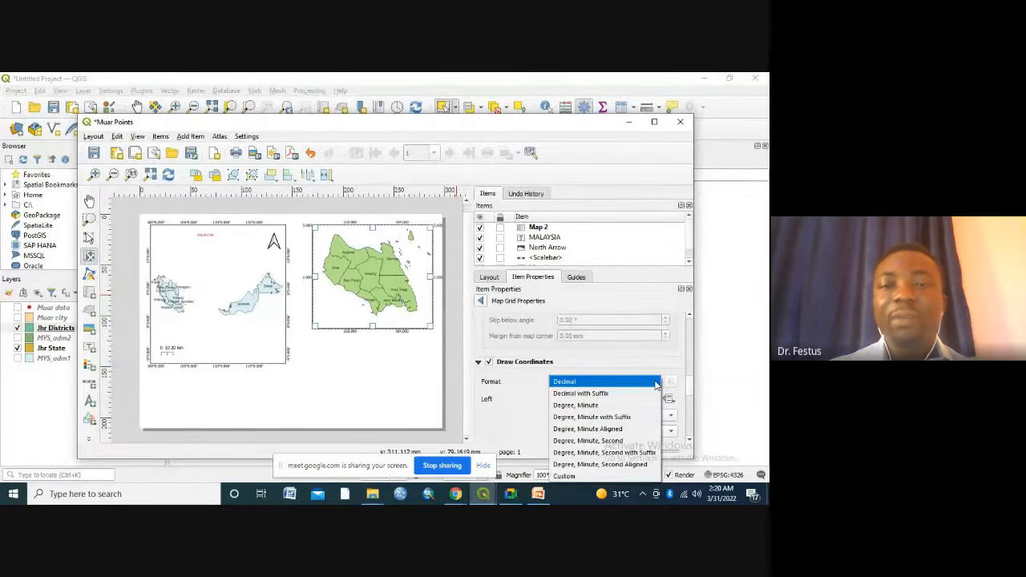
pyautogui.click(592, 407)
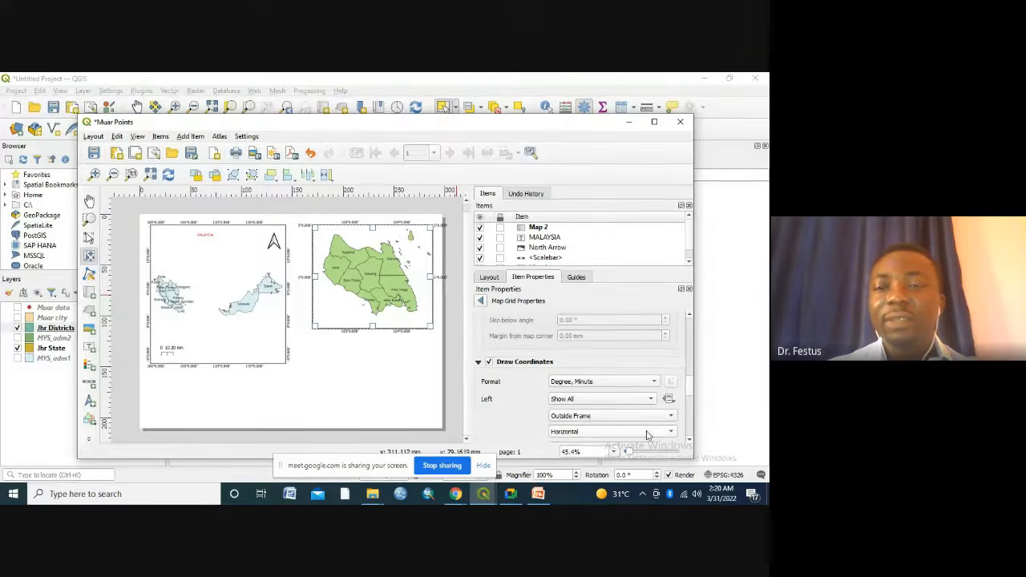
# Set the left and right grid coordinates of Map 2 to Vertical Ascending orientation.
pyautogui.click(689, 443)
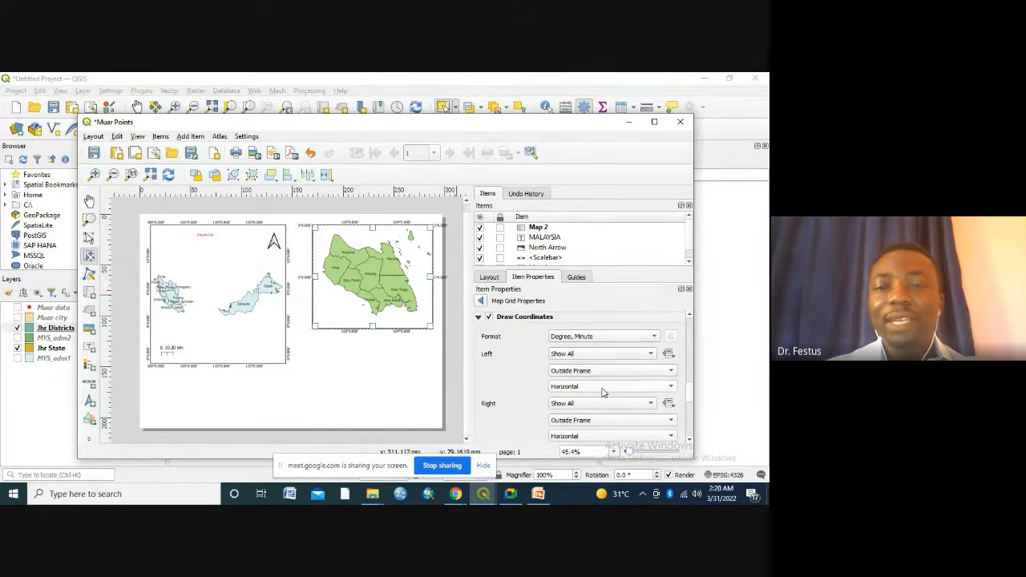
pyautogui.click(672, 390)
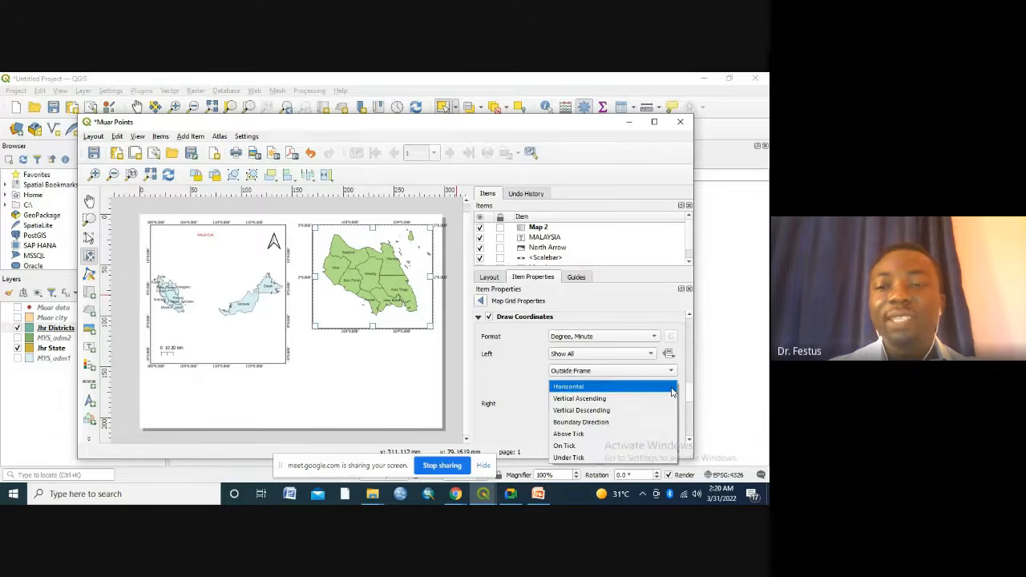
pyautogui.click(602, 398)
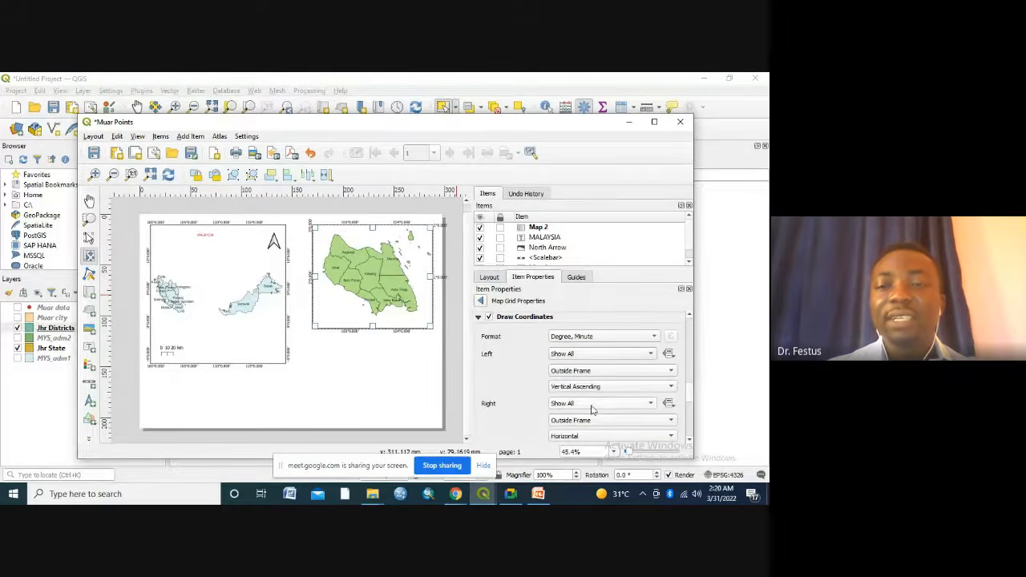
pyautogui.click(689, 444)
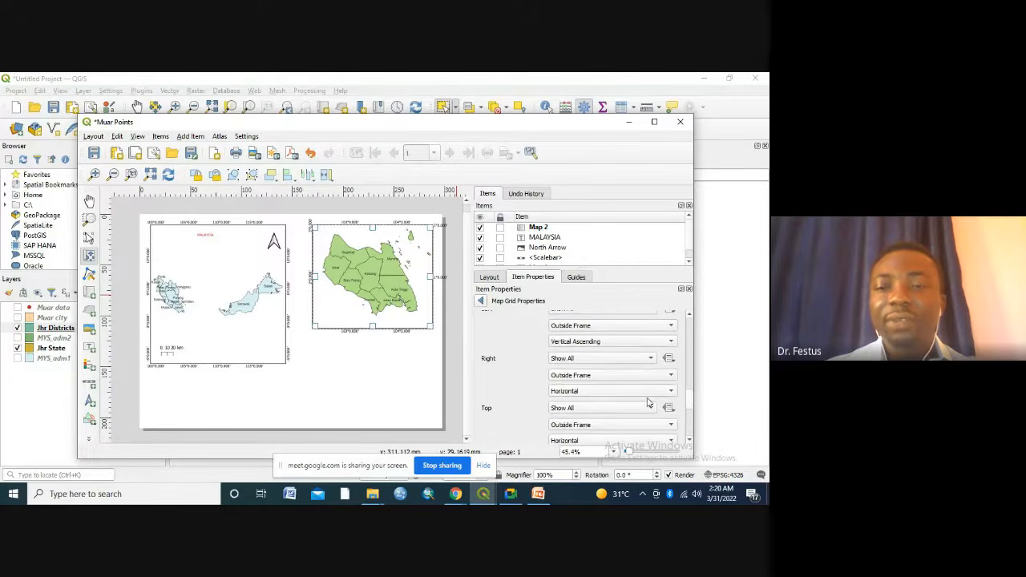
pyautogui.click(670, 392)
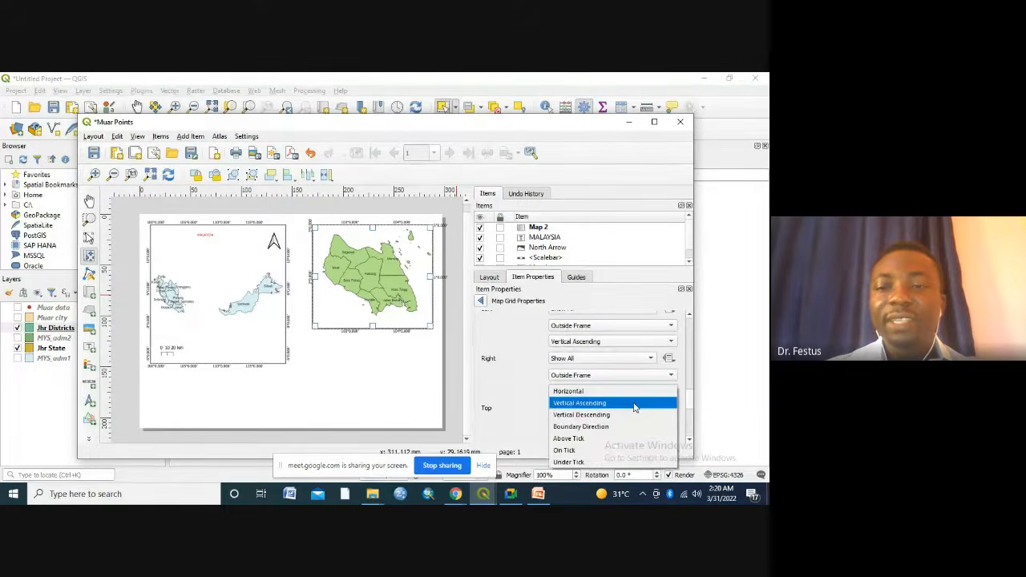
pyautogui.click(602, 407)
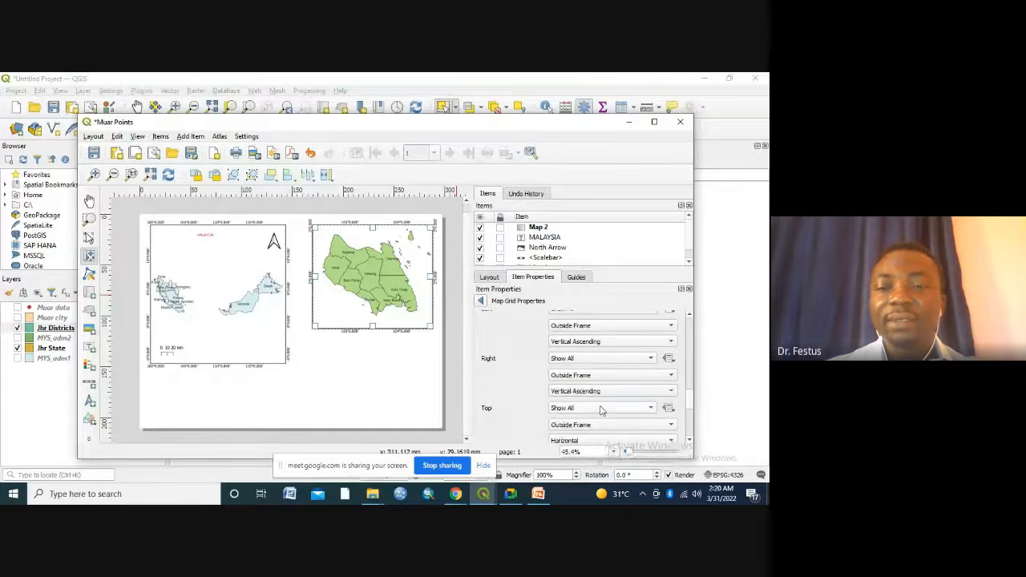
pyautogui.click(687, 443)
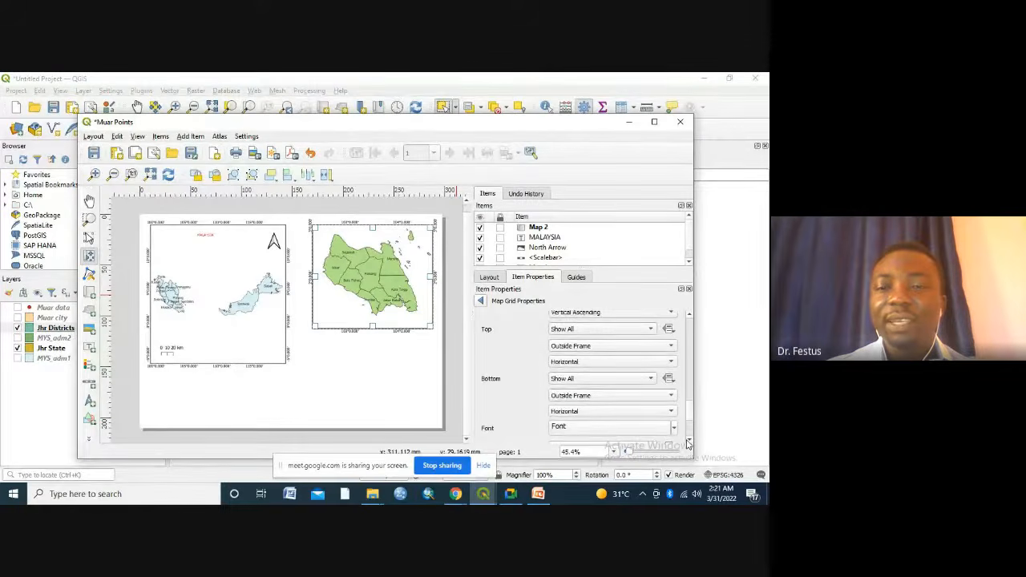
pyautogui.click(688, 443)
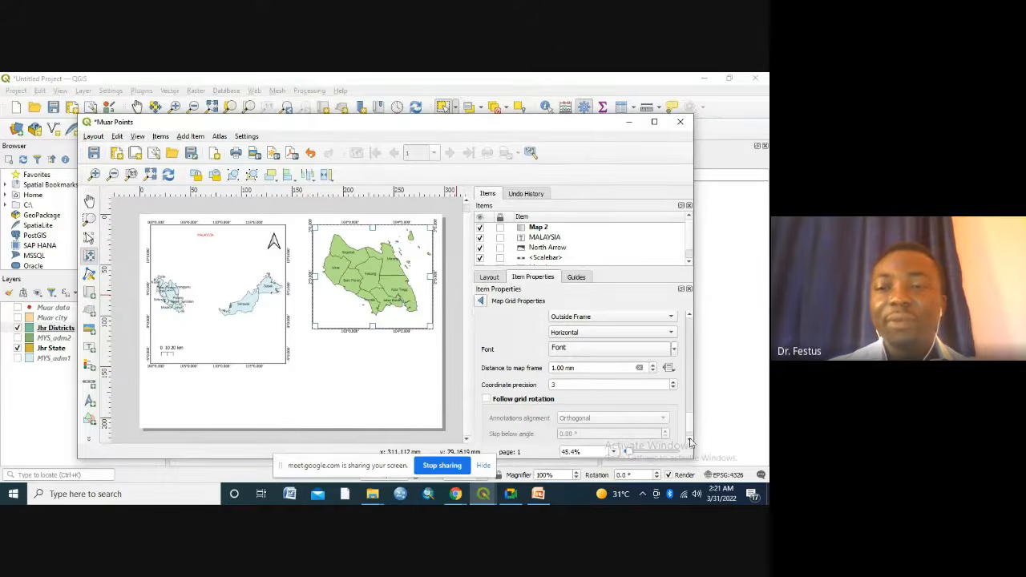
pyautogui.click(689, 441)
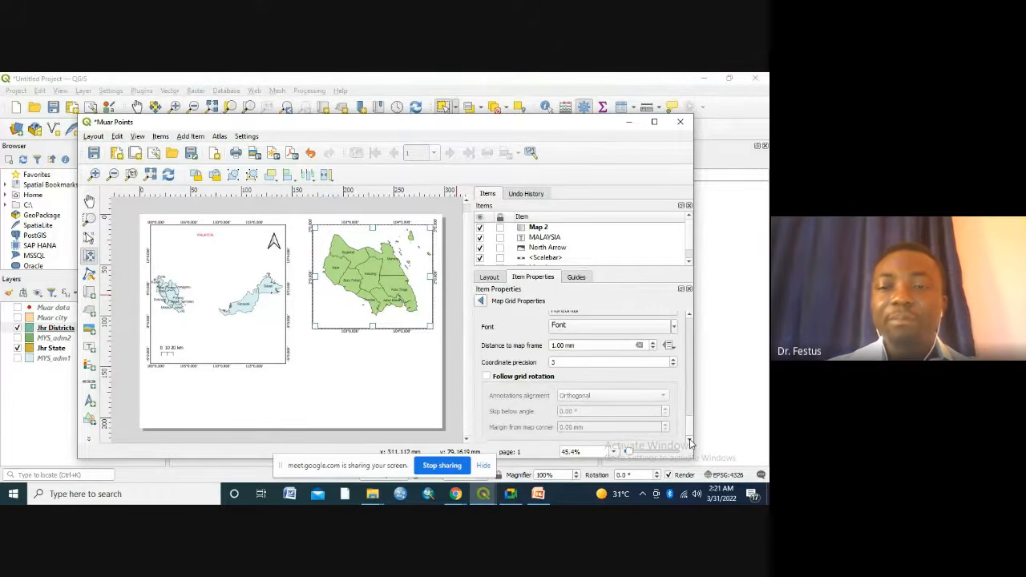
pyautogui.click(690, 441)
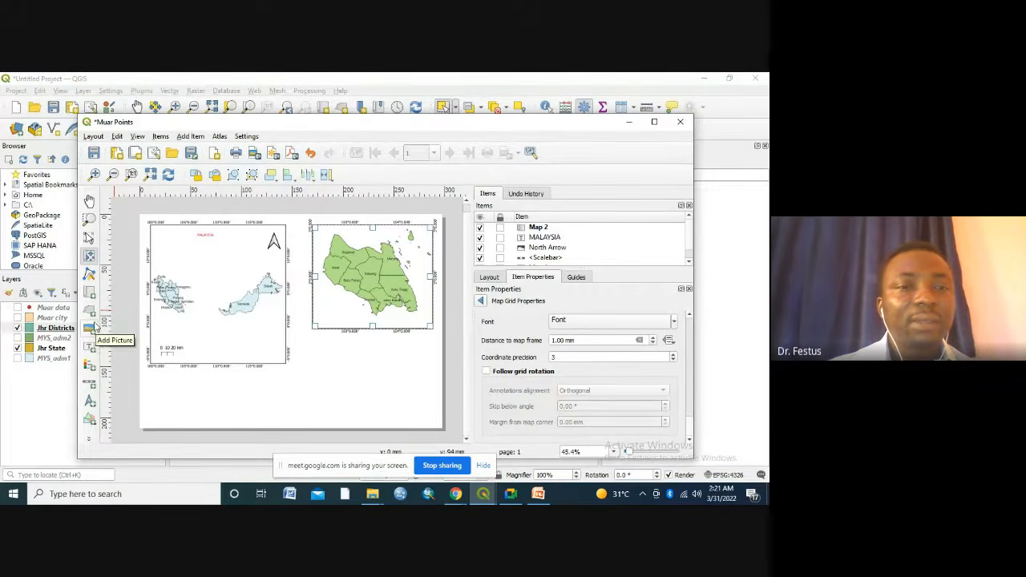
# Add a scale bar for Map 2 inside the lower-left corner of the Johor districts map.
pyautogui.click(90, 386)
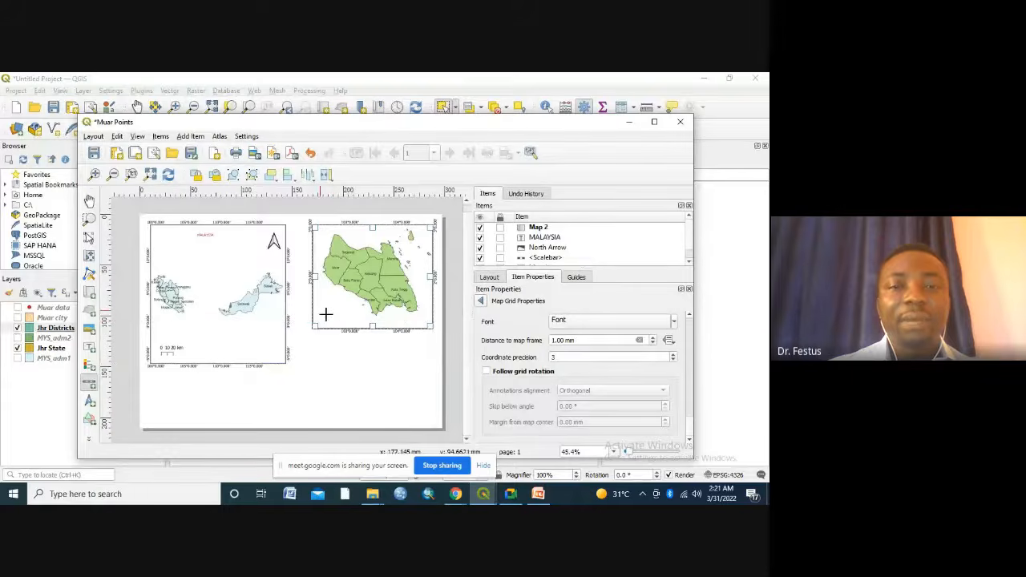
pyautogui.moveTo(319, 310); pyautogui.dragTo(362, 319)
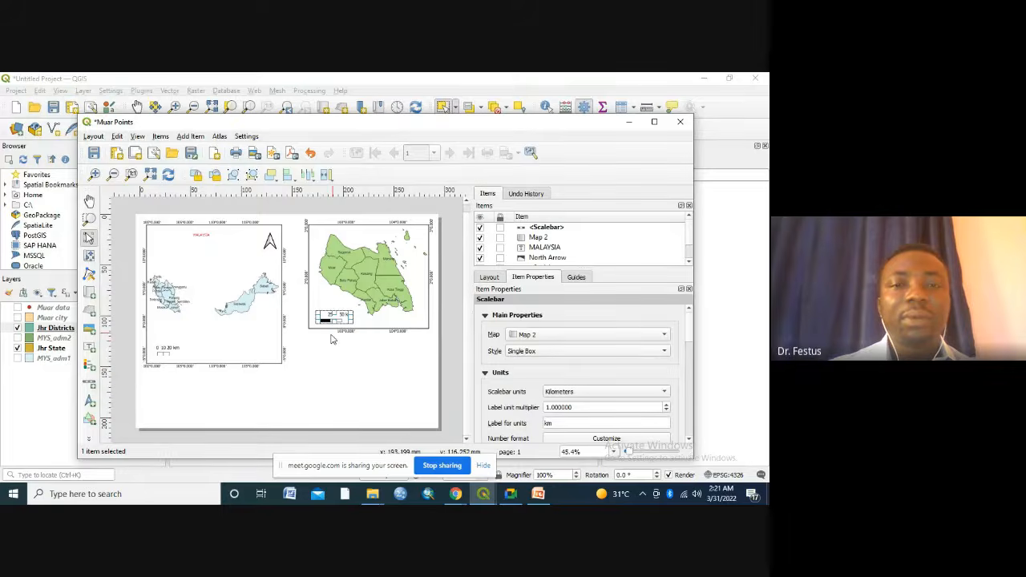
# Add a north arrow in the upper-right corner of the Johor districts map and widen its frame slightly.
pyautogui.click(297, 385)
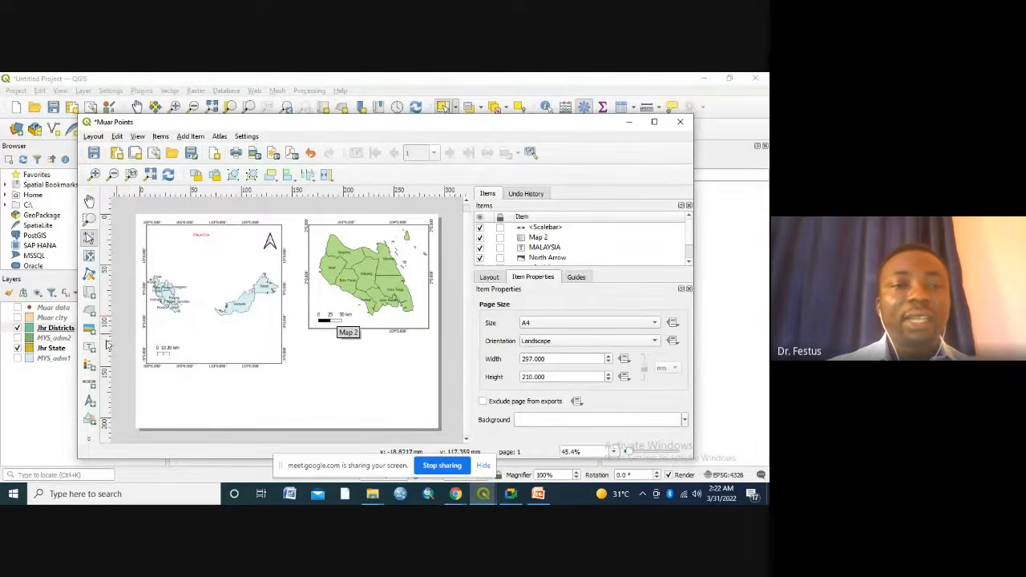
pyautogui.click(90, 404)
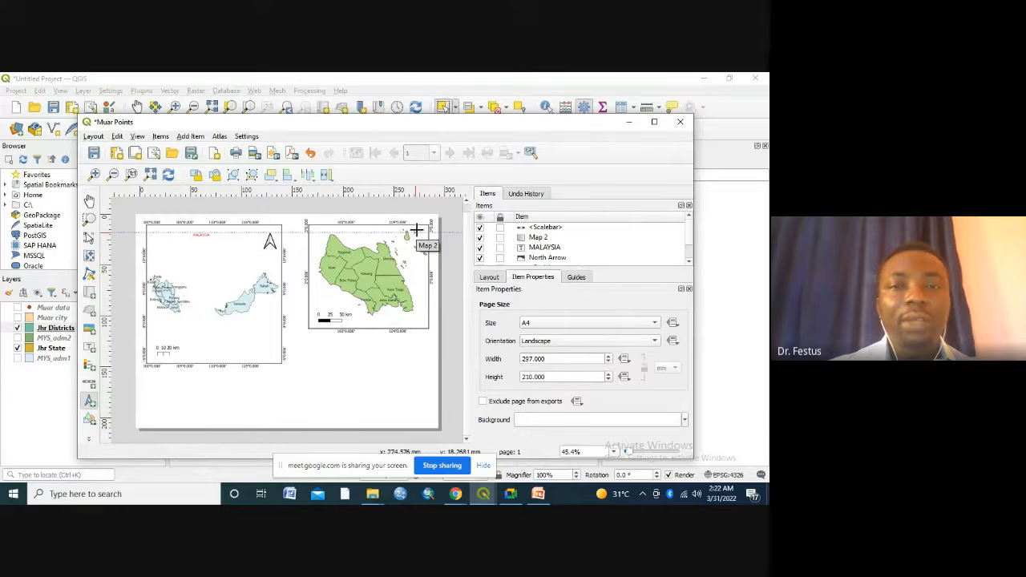
pyautogui.moveTo(415, 230)
pyautogui.mouseDown()
pyautogui.moveTo(432, 235)
pyautogui.moveTo(411, 238)
pyautogui.moveTo(413, 247)
pyautogui.mouseUp()
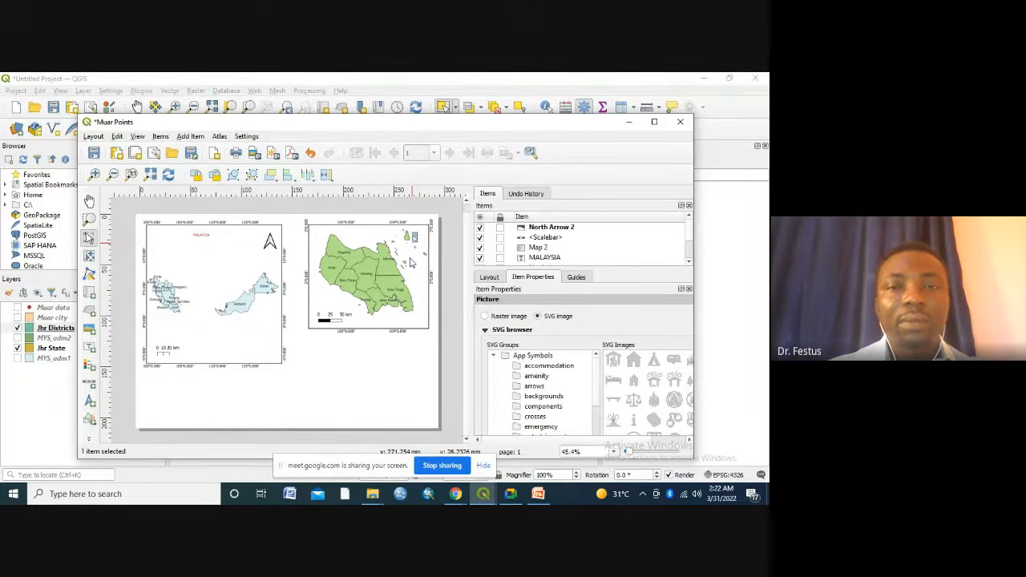
pyautogui.click(307, 410)
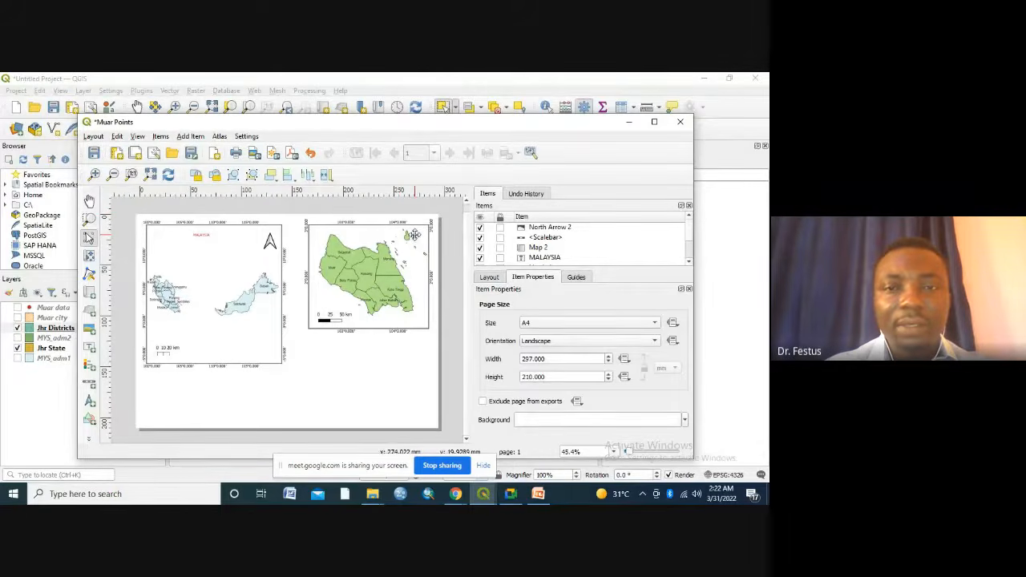
pyautogui.click(414, 235)
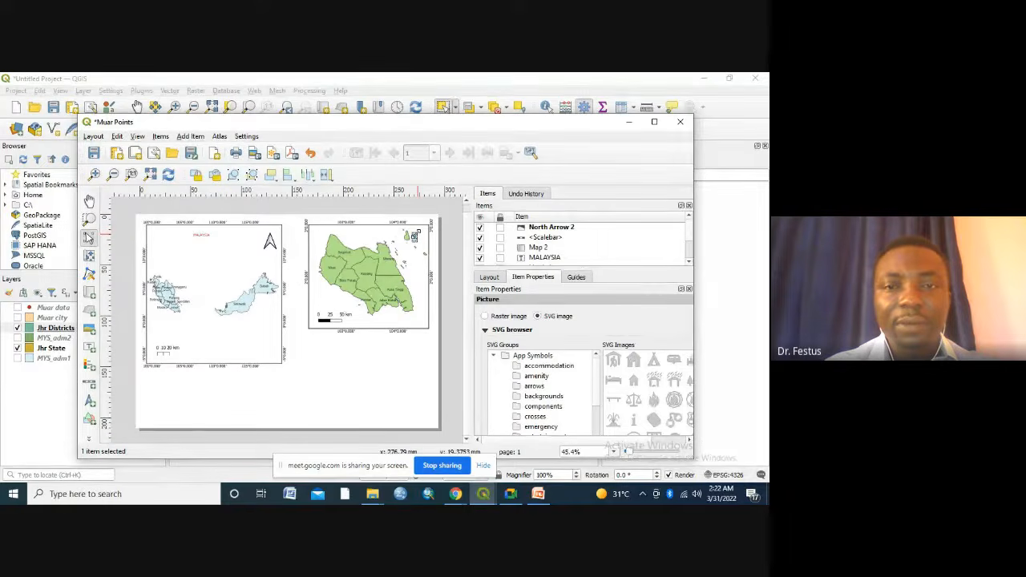
pyautogui.moveTo(420, 232); pyautogui.dragTo(424, 233)
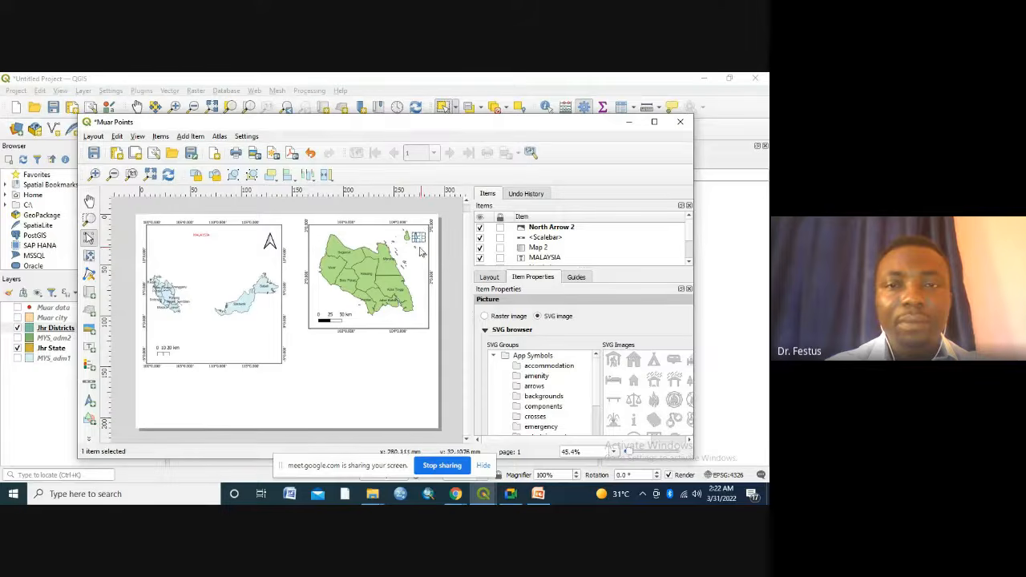
pyautogui.click(362, 365)
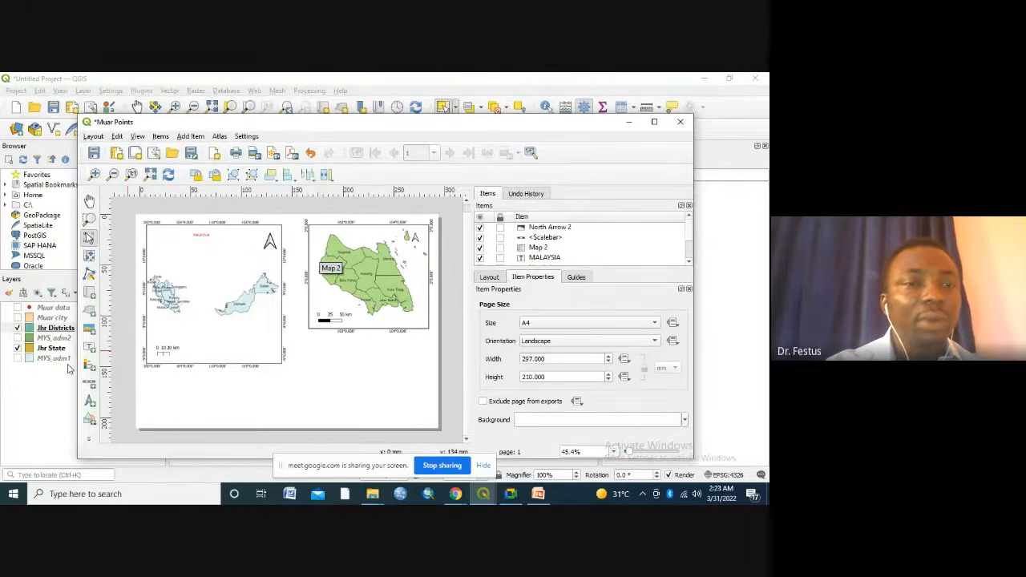
# Draw a rectangle shape around the Muar district on the Johor districts map.
pyautogui.click(89, 419)
pyautogui.click(91, 420)
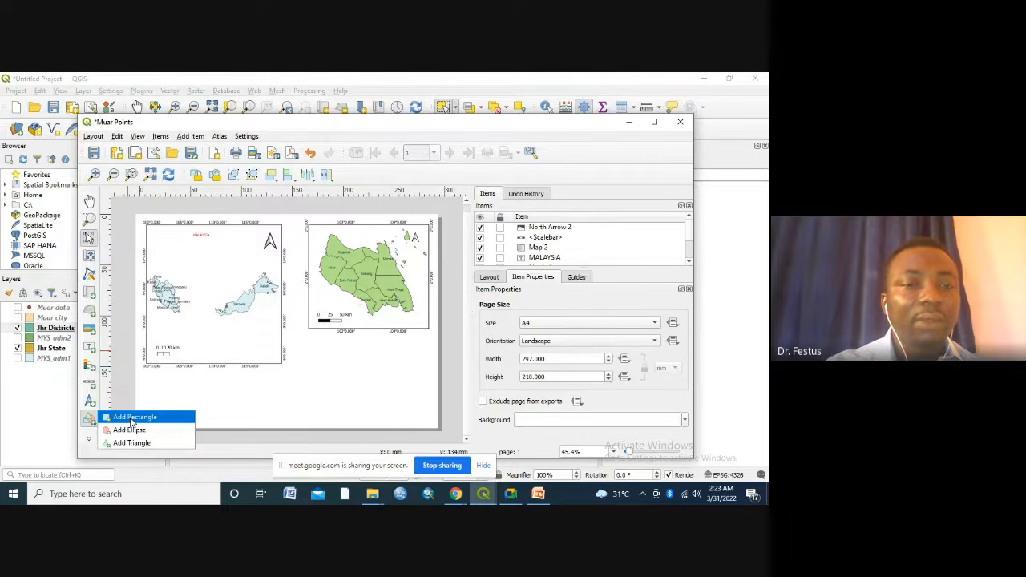
pyautogui.click(132, 418)
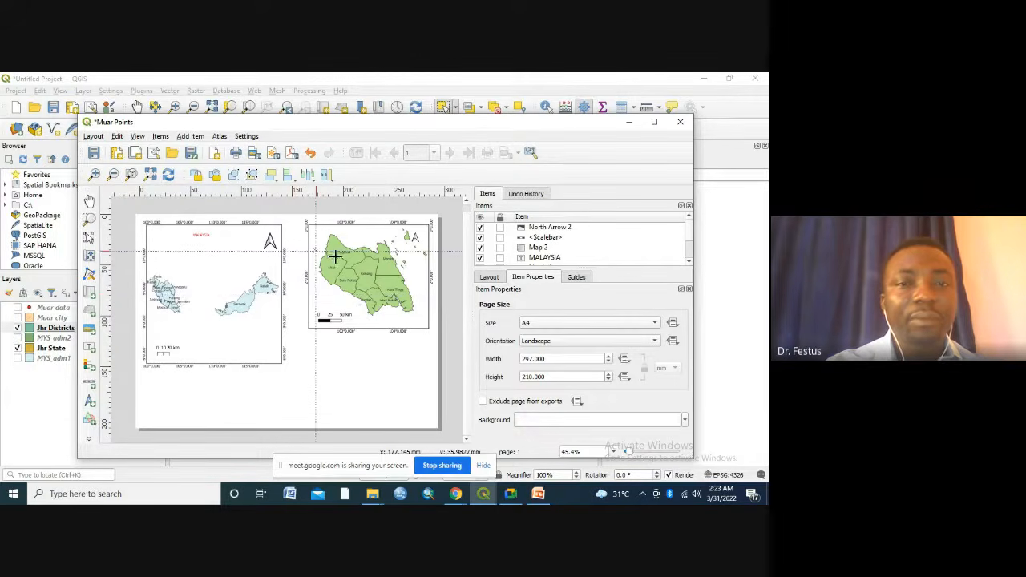
pyautogui.moveTo(315, 251); pyautogui.dragTo(348, 286)
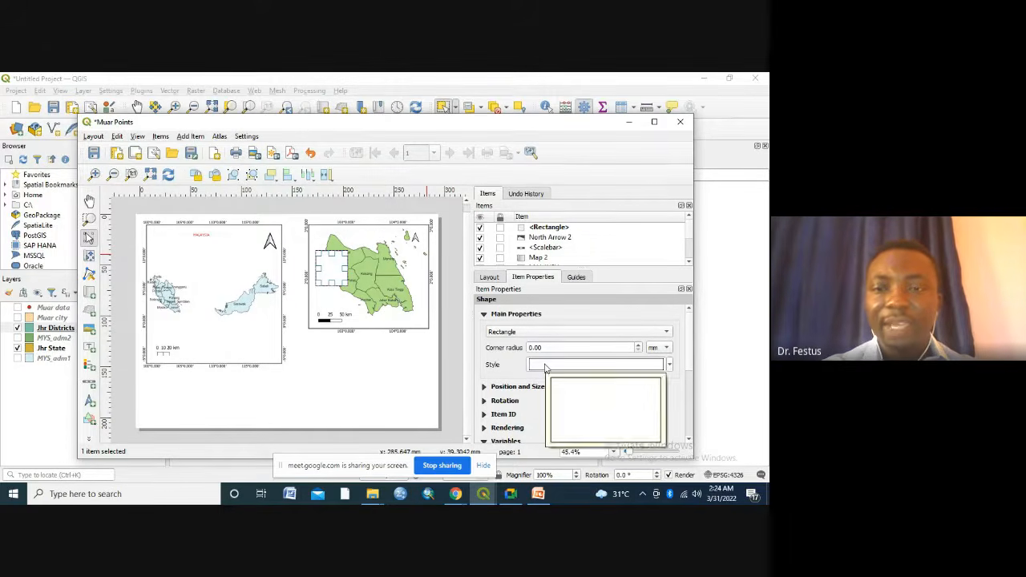
# Make the simple fill of the rectangle around Muar transparent.
pyautogui.click(545, 368)
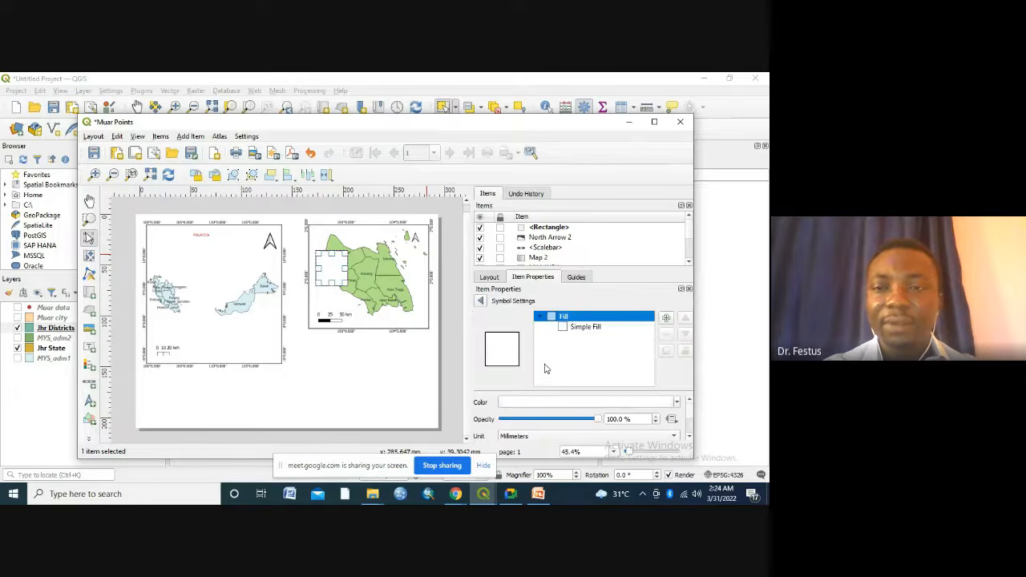
pyautogui.click(581, 327)
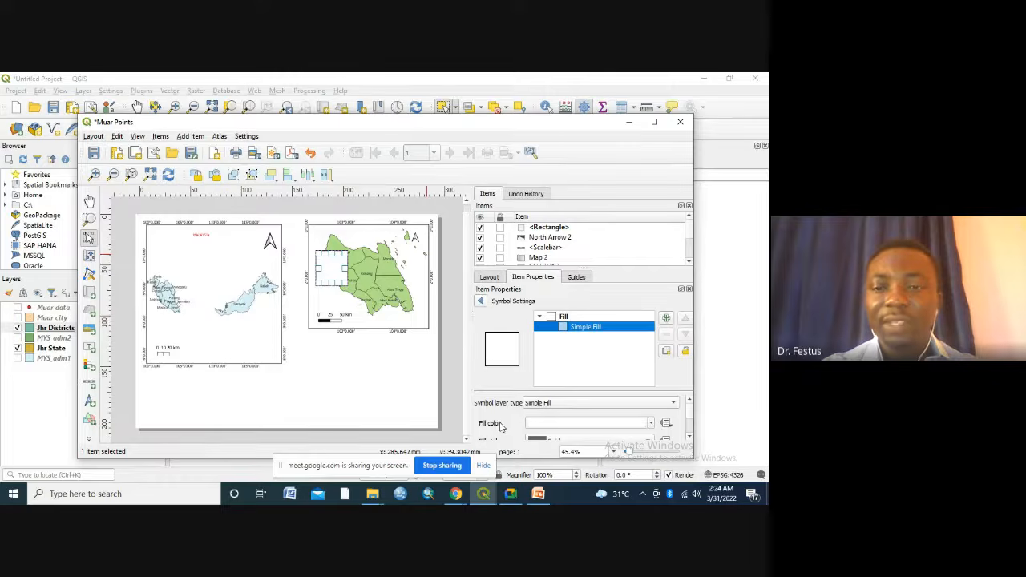
pyautogui.click(651, 424)
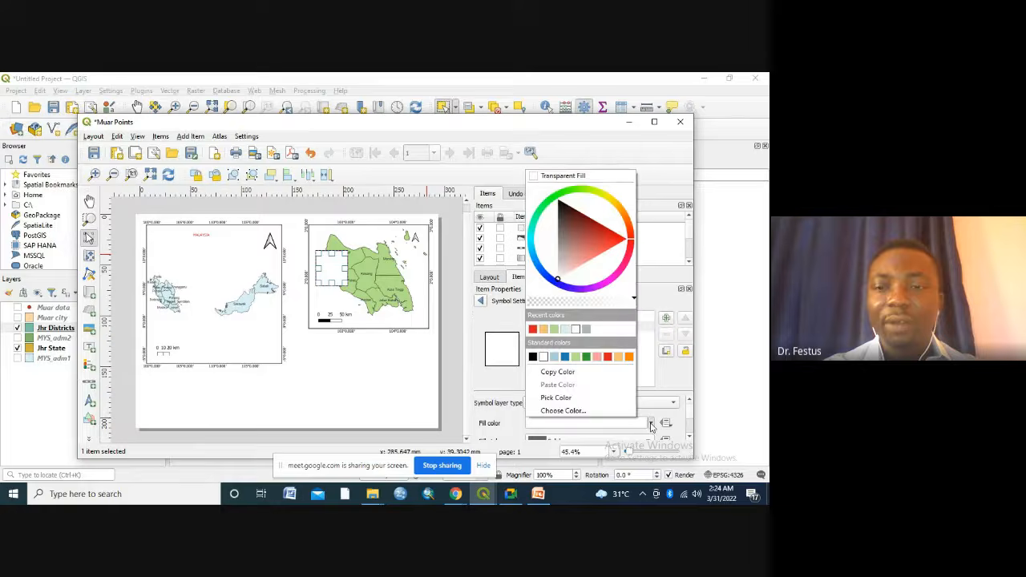
pyautogui.click(535, 179)
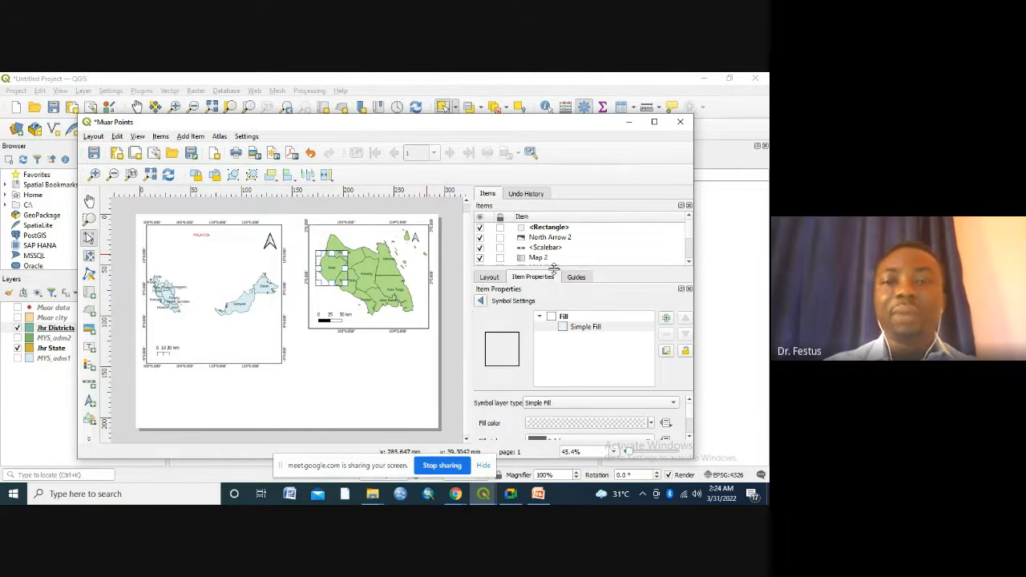
# Set the stroke color of the rectangle around Muar to red.
pyautogui.click(689, 439)
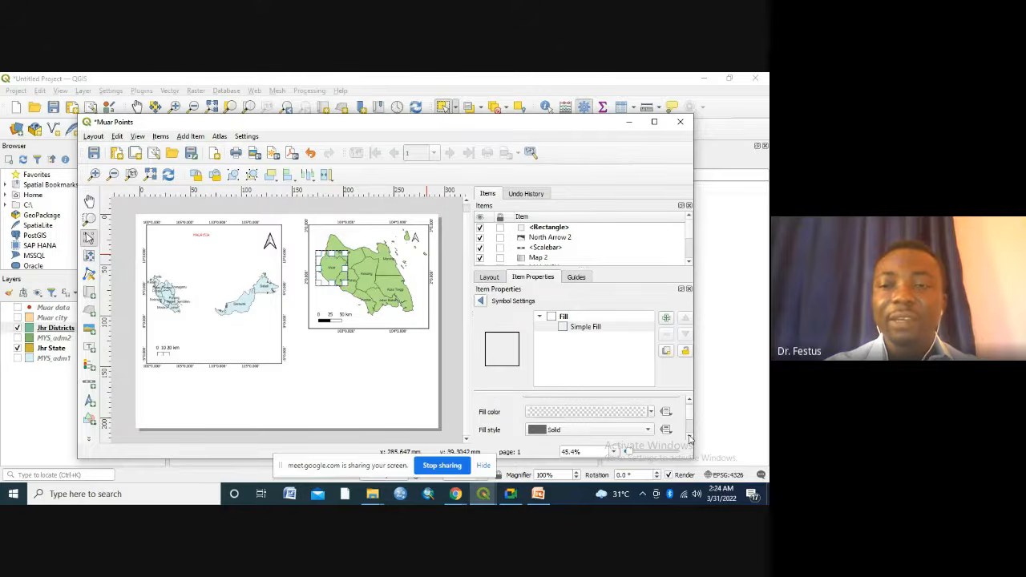
pyautogui.click(689, 440)
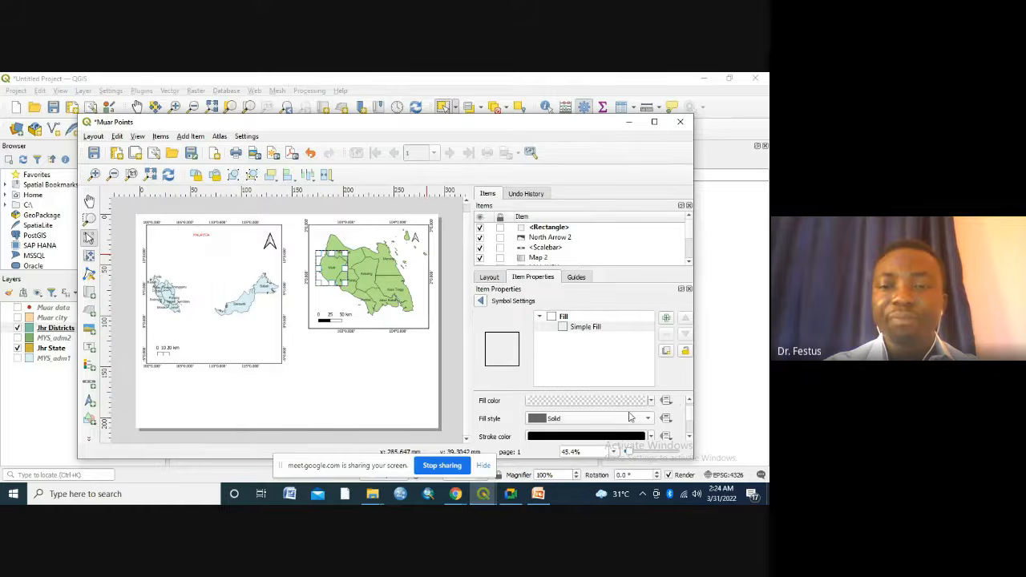
pyautogui.click(690, 439)
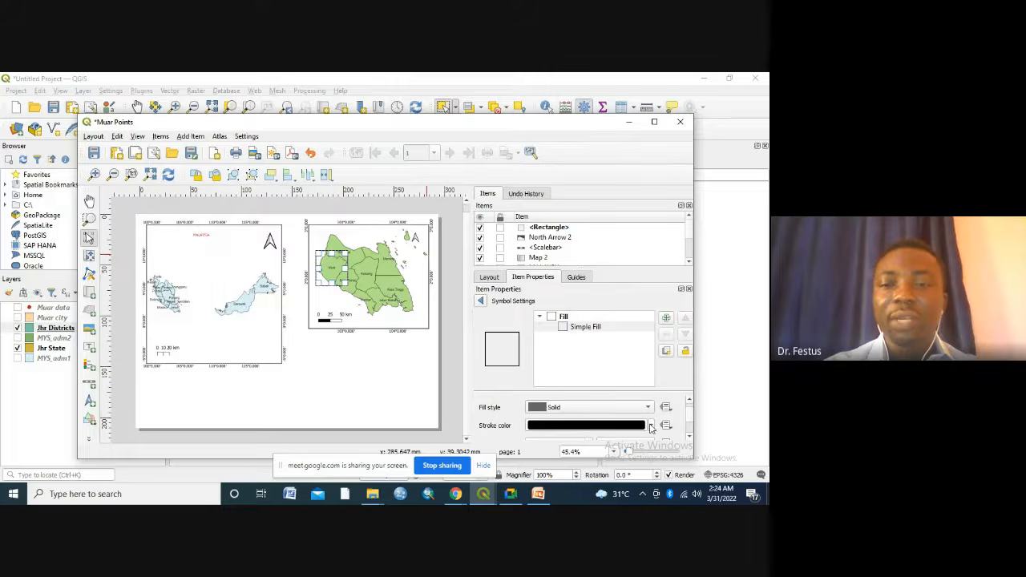
pyautogui.click(650, 426)
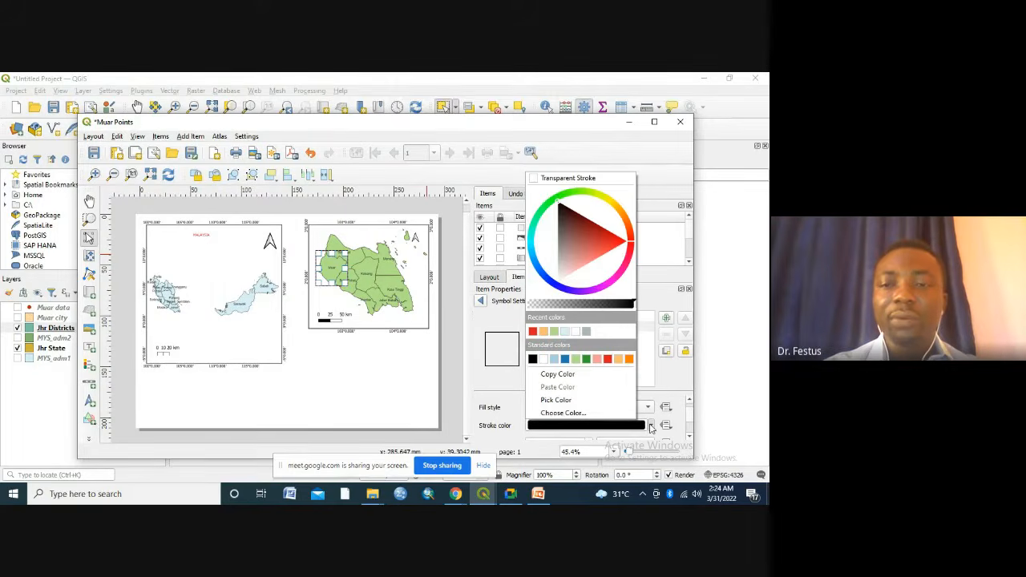
pyautogui.click(534, 332)
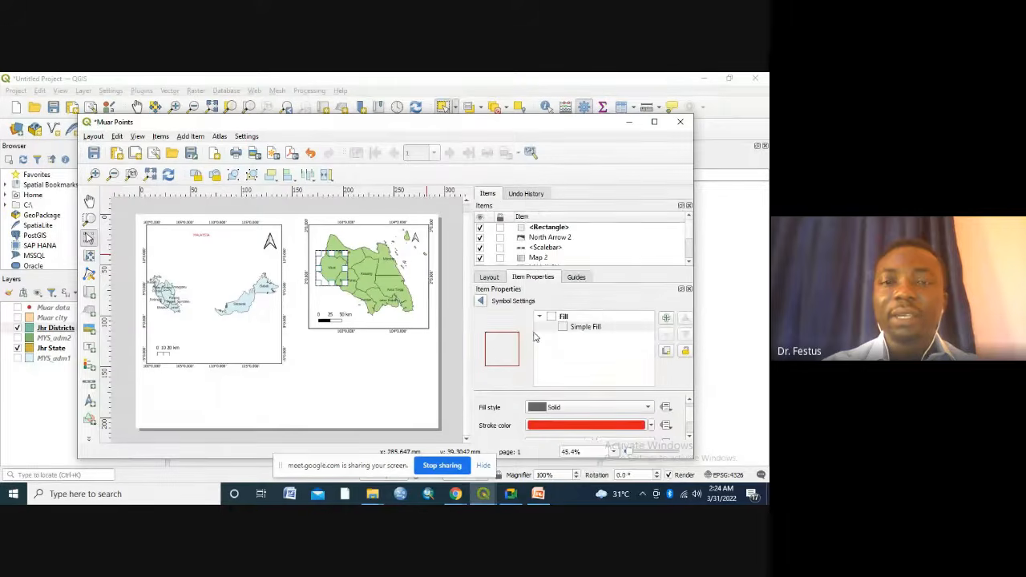
# Increase the rectangle's stroke width to 0.7 millimeters and deselect it.
pyautogui.click(689, 437)
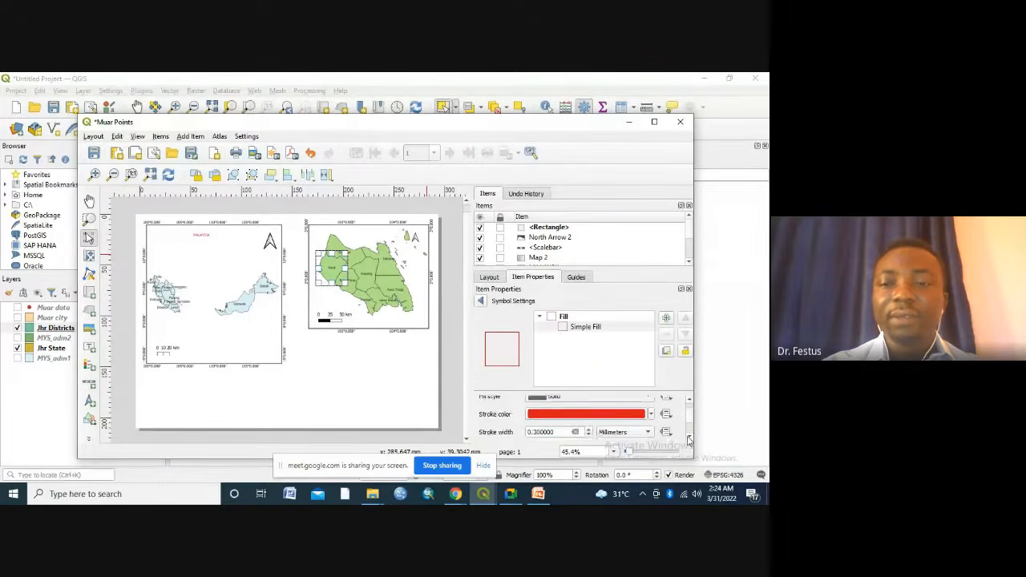
pyautogui.click(689, 439)
pyautogui.click(689, 439)
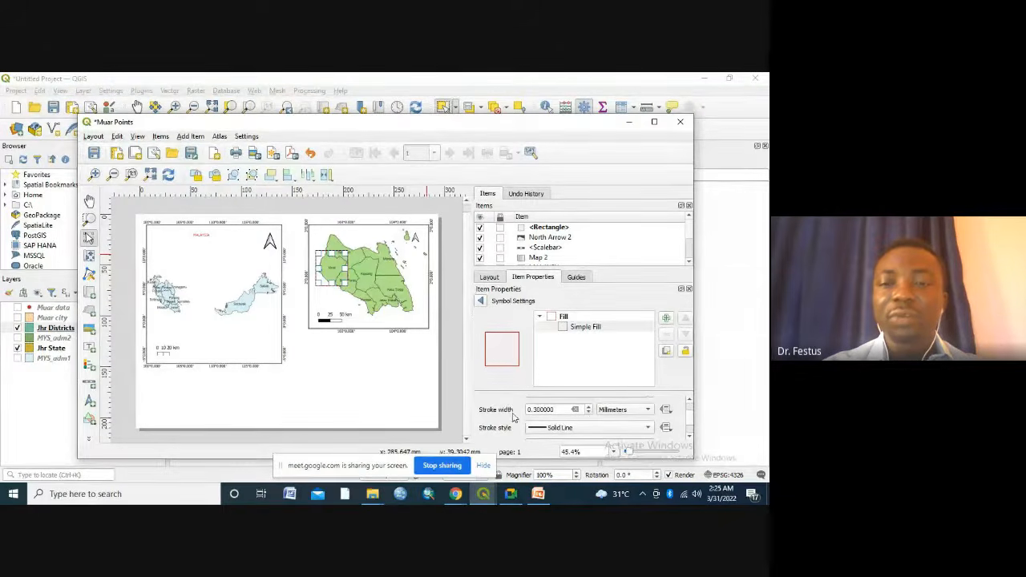
pyautogui.click(590, 406)
pyautogui.click(590, 406)
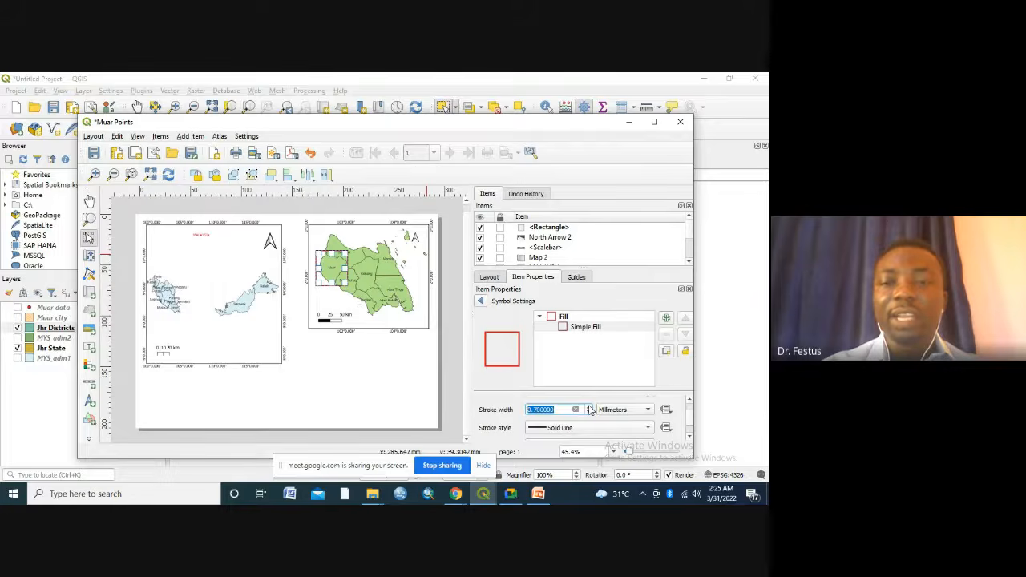
pyautogui.click(418, 376)
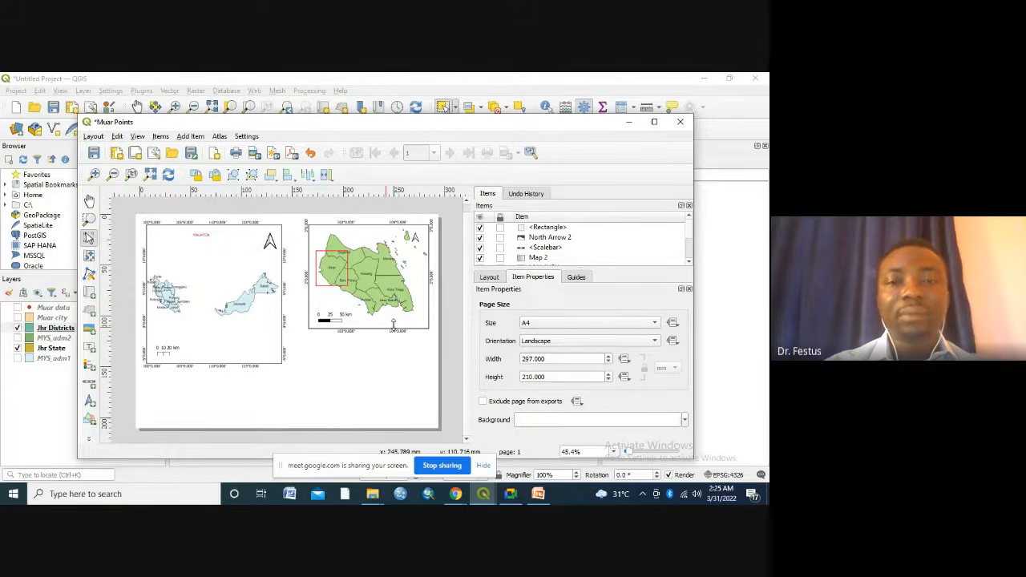
# Lock the layers and the layer styles of Map 2, the Johor districts map.
pyautogui.click(393, 323)
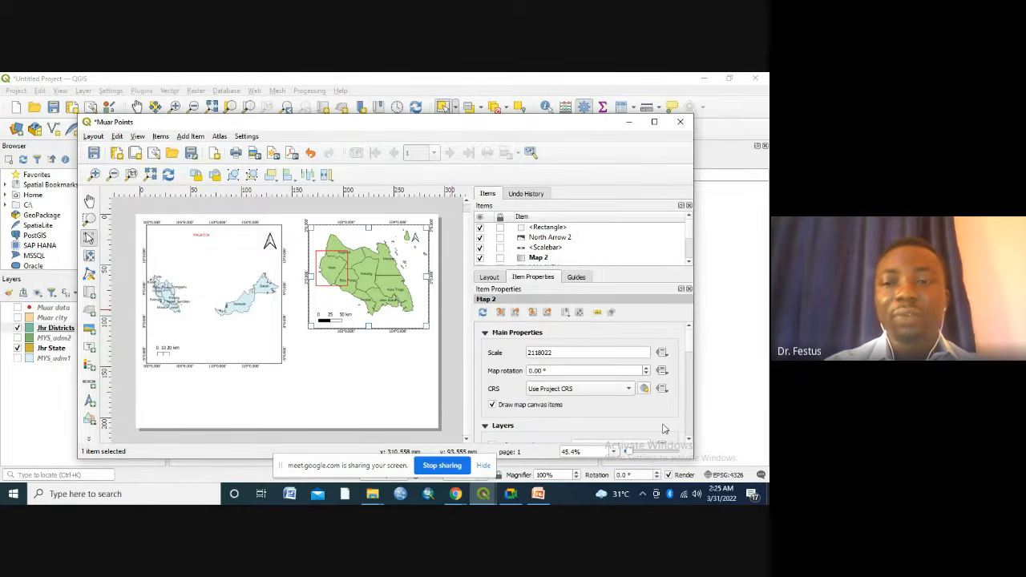
pyautogui.click(688, 440)
pyautogui.click(689, 441)
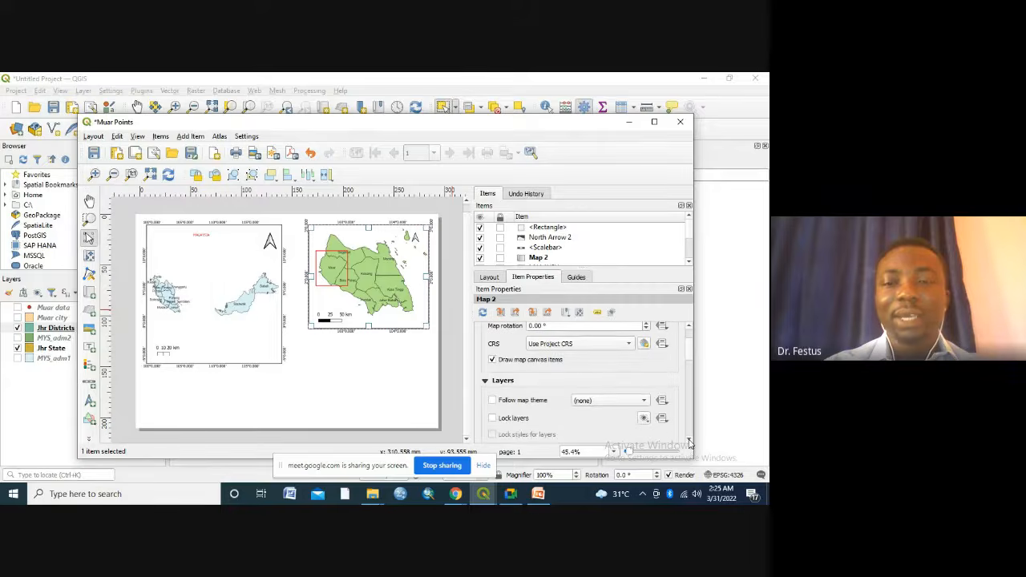
pyautogui.click(493, 418)
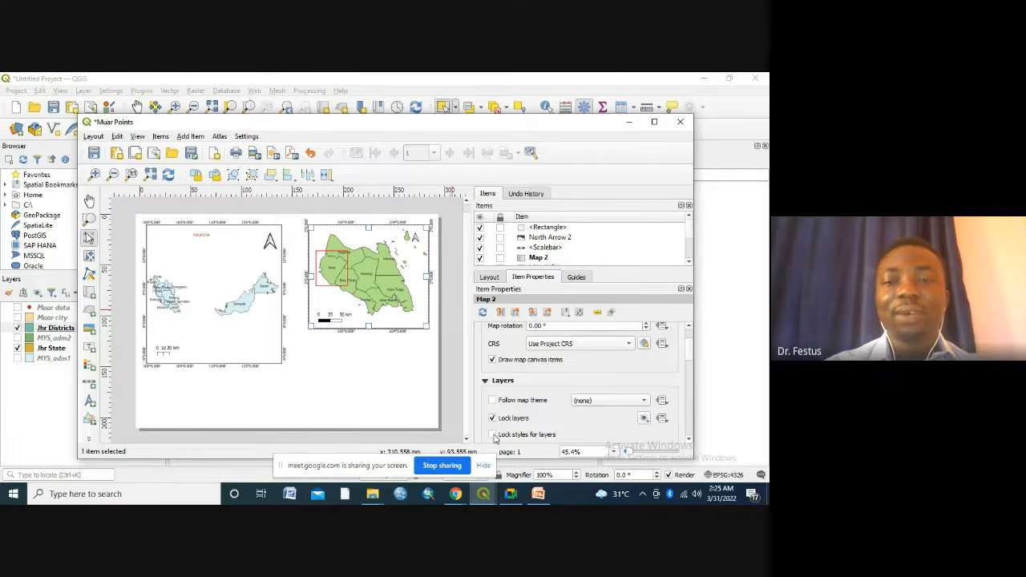
pyautogui.click(493, 434)
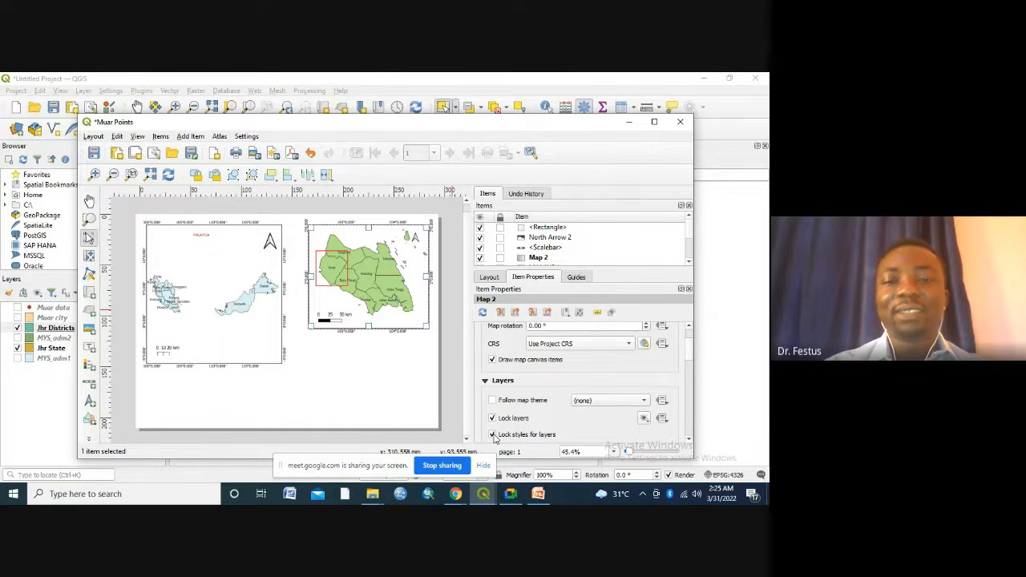
pyautogui.click(407, 373)
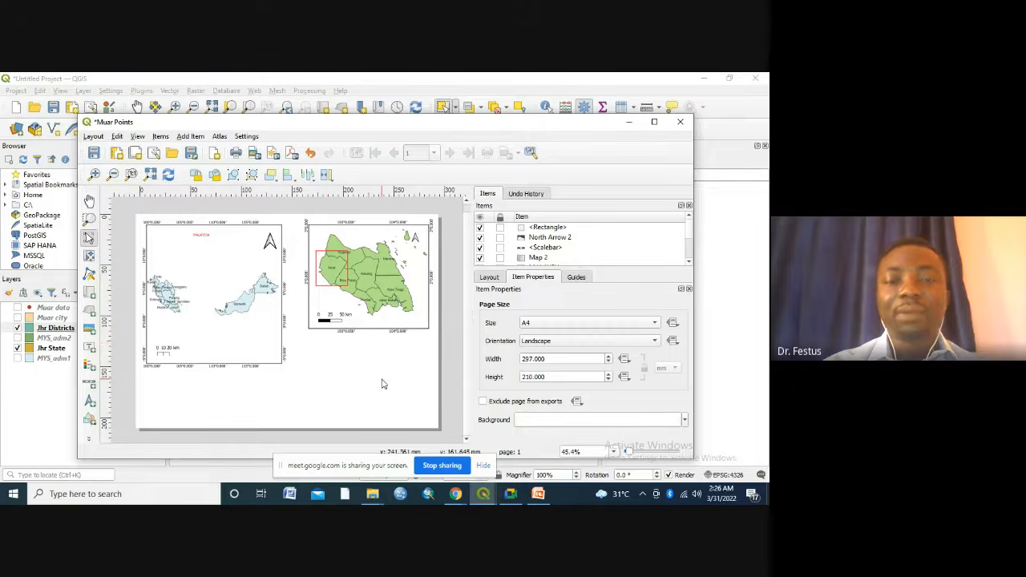
# Switch to the main QGIS window, show only the Muar city and Muar data layers, and zoom to the Muar city layer.
pyautogui.click(487, 493)
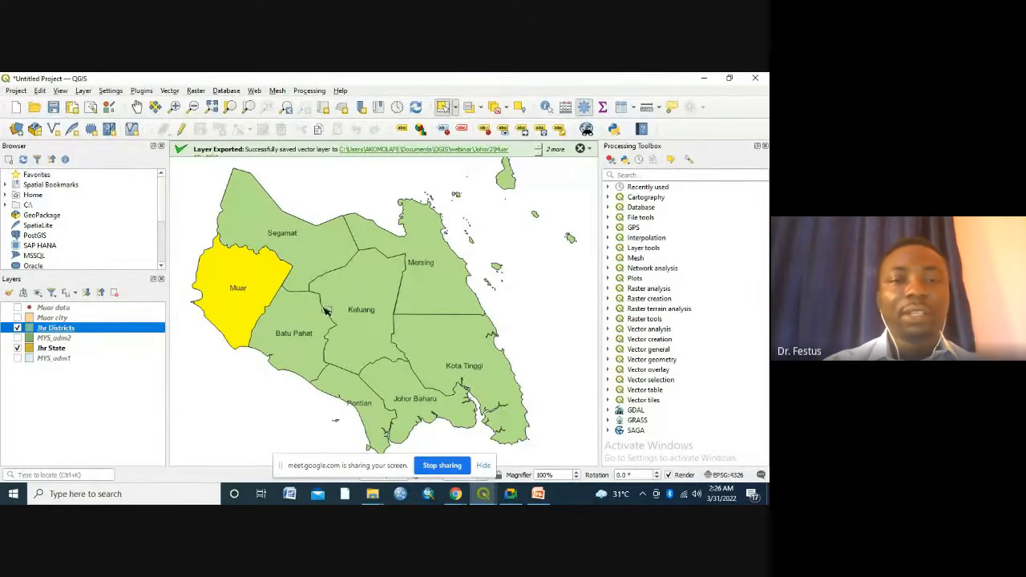
pyautogui.click(18, 328)
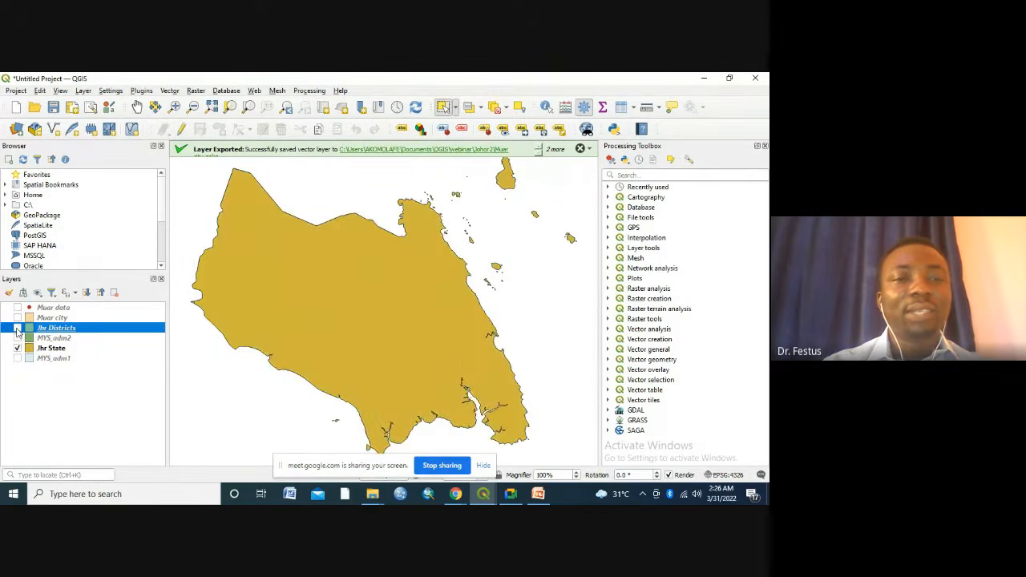
pyautogui.click(18, 348)
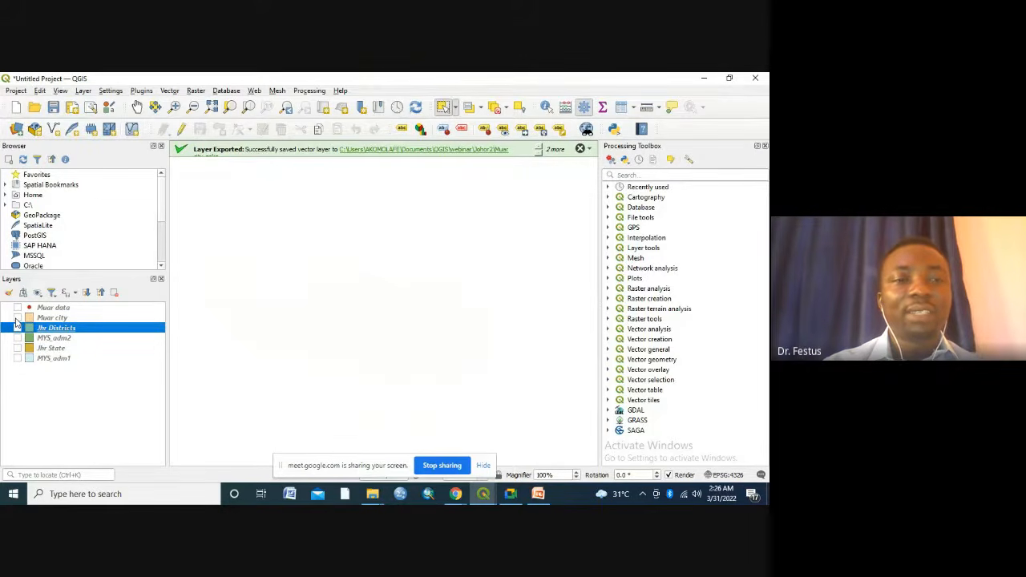
pyautogui.click(18, 318)
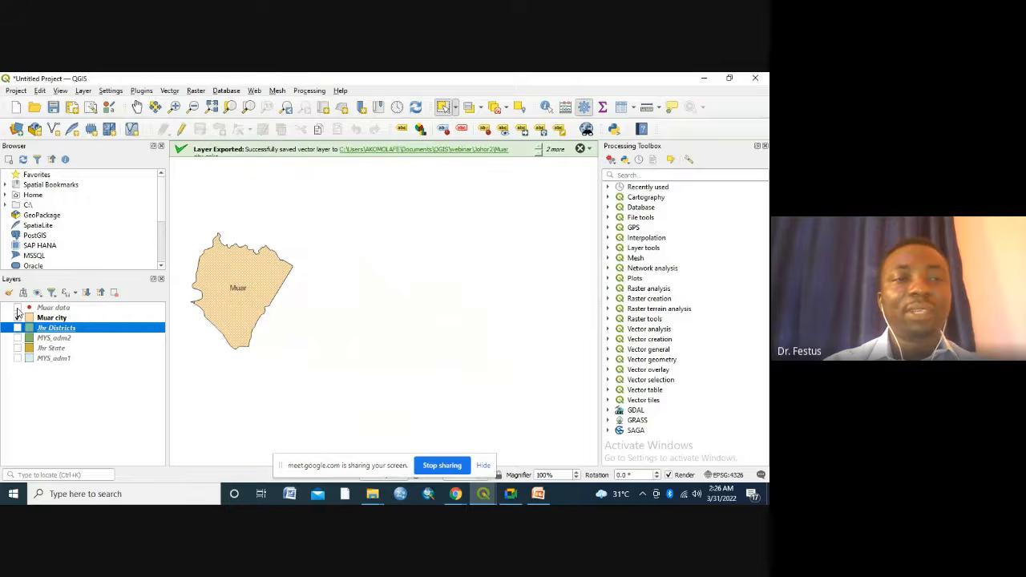
pyautogui.click(18, 309)
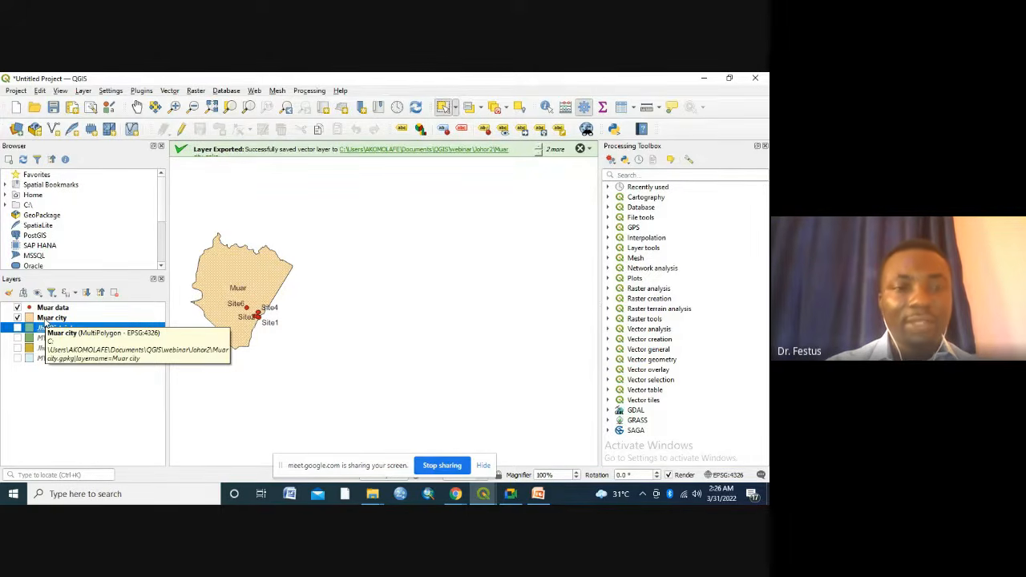
pyautogui.rightClick(47, 318)
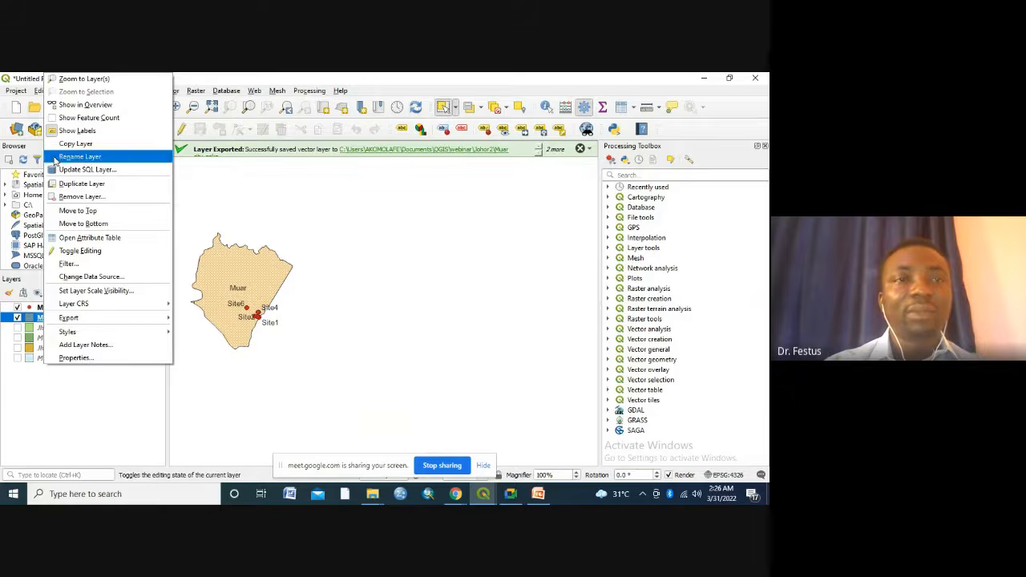
pyautogui.click(80, 79)
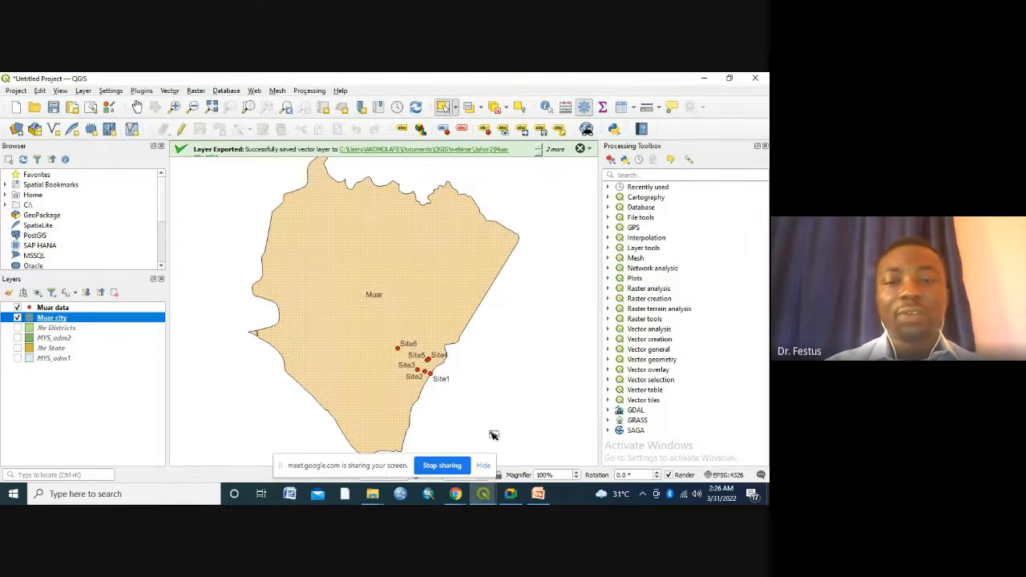
# Return to the Muar Points layout, add a third map below the Johor districts map, and enlarge it slightly.
pyautogui.click(483, 495)
pyautogui.click(513, 462)
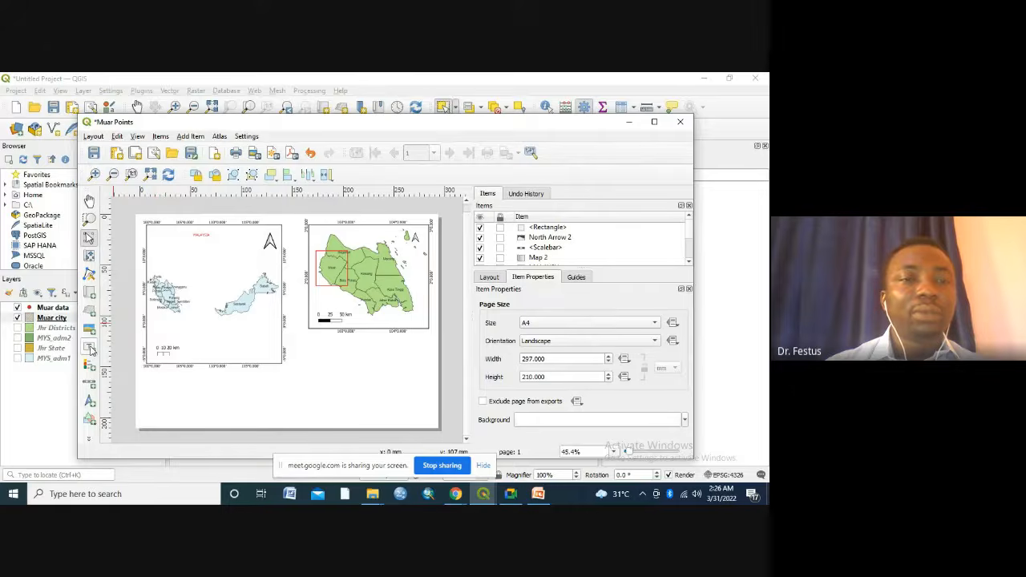
pyautogui.click(89, 295)
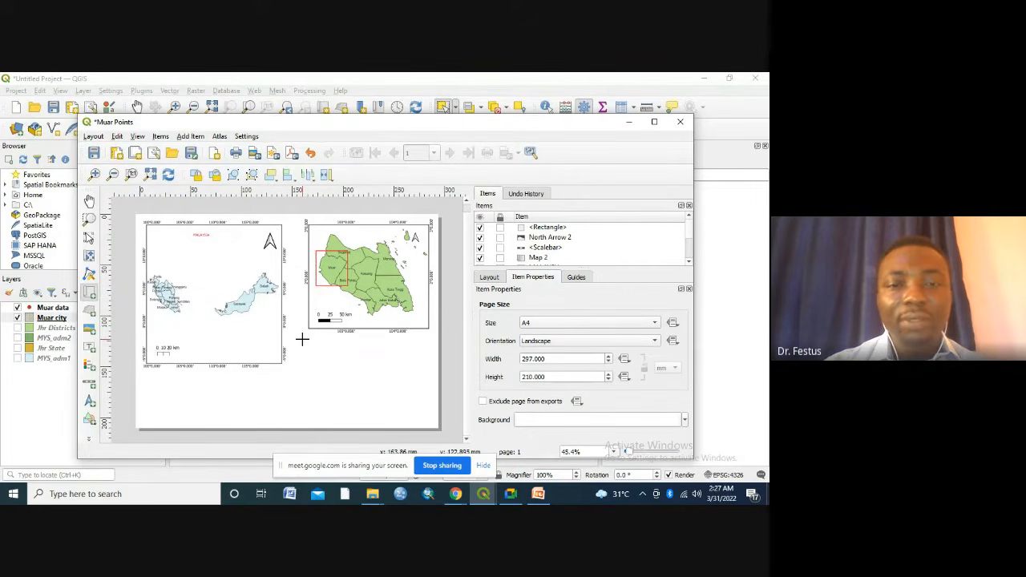
pyautogui.moveTo(302, 339); pyautogui.dragTo(425, 411)
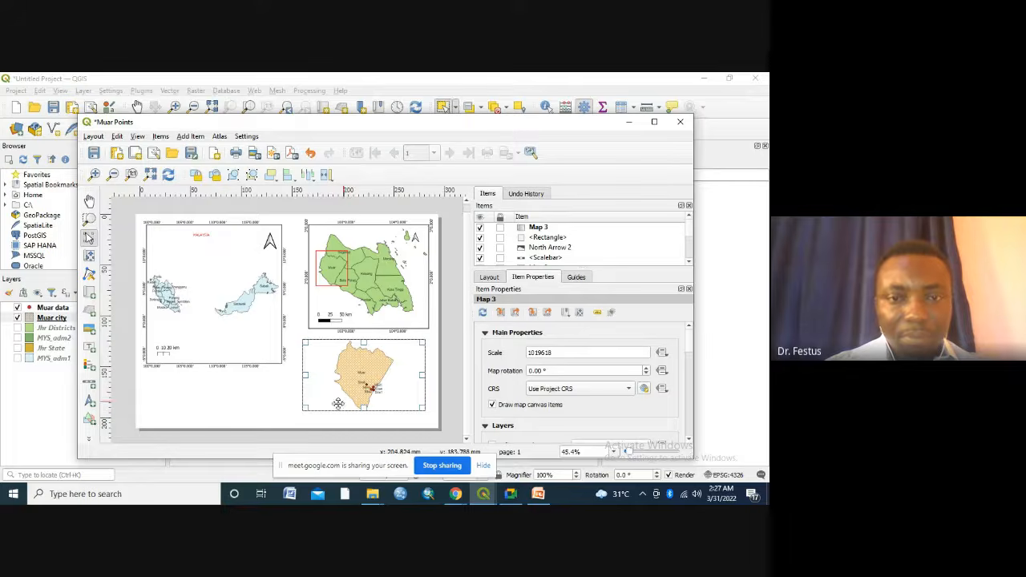
pyautogui.moveTo(306, 408); pyautogui.dragTo(299, 413)
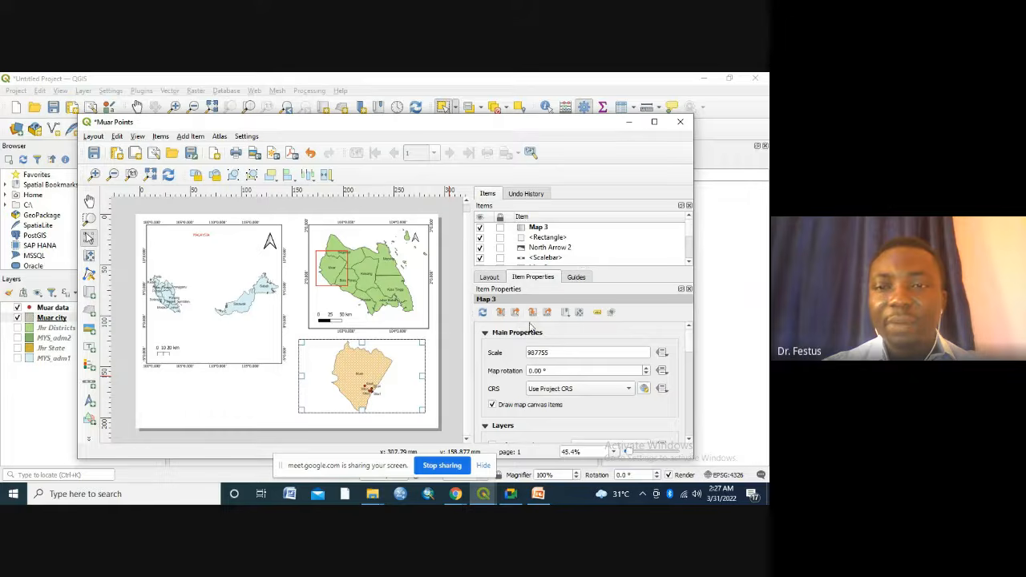
# Enable the frame around Map 3, the Muar sites map.
pyautogui.click(690, 442)
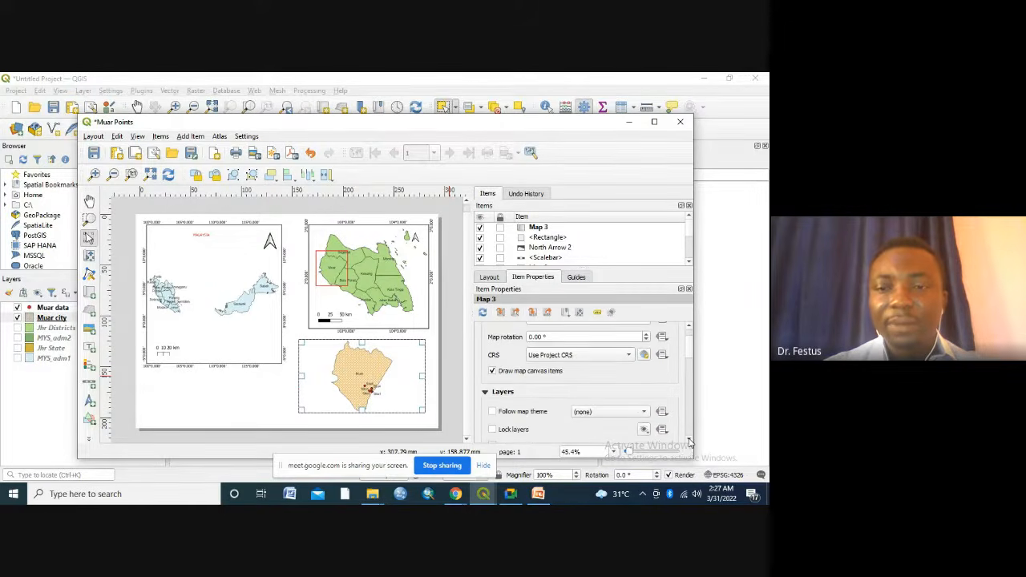
pyautogui.click(690, 441)
pyautogui.click(690, 441)
pyautogui.click(689, 441)
pyautogui.click(690, 442)
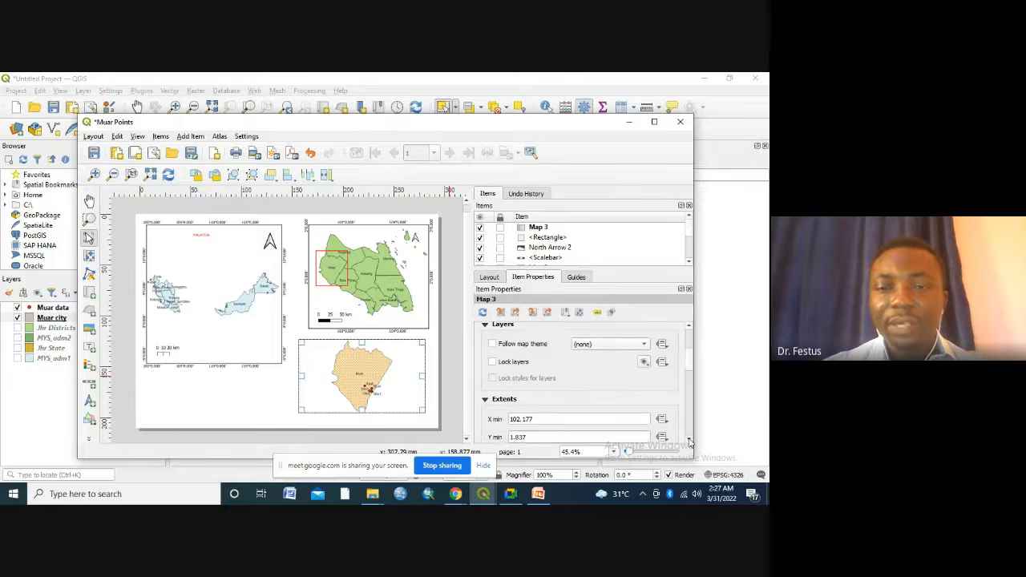
pyautogui.click(689, 442)
pyautogui.click(689, 441)
pyautogui.click(690, 441)
pyautogui.click(690, 442)
pyautogui.click(690, 442)
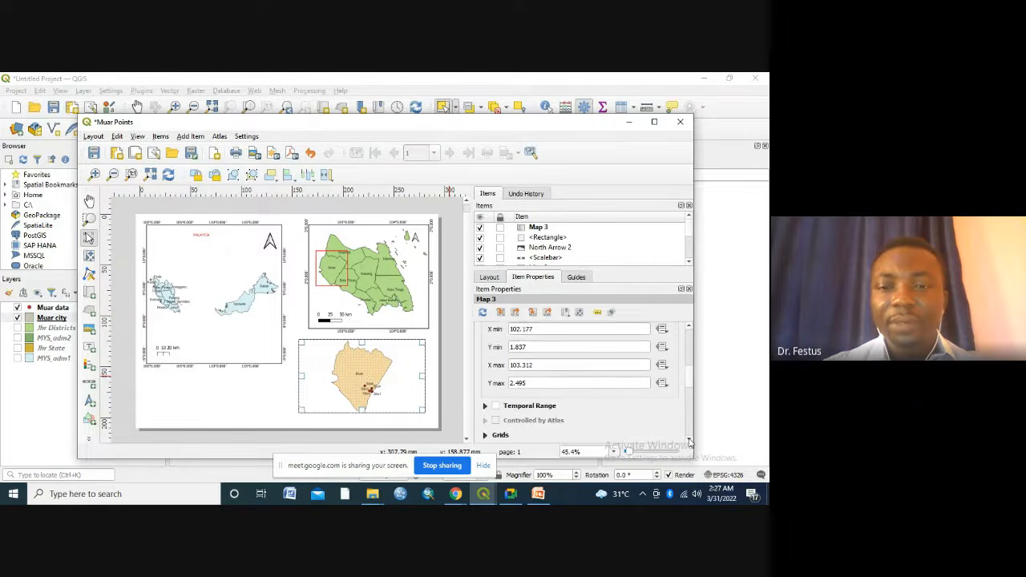
pyautogui.click(689, 441)
pyautogui.click(689, 442)
pyautogui.click(690, 441)
pyautogui.click(689, 442)
pyautogui.click(689, 442)
pyautogui.click(689, 442)
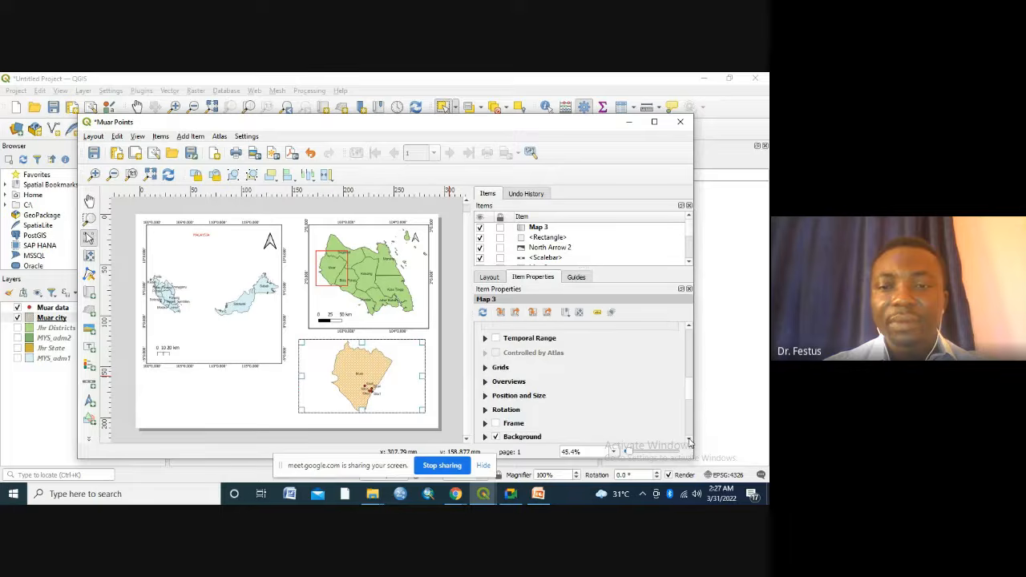
pyautogui.click(495, 424)
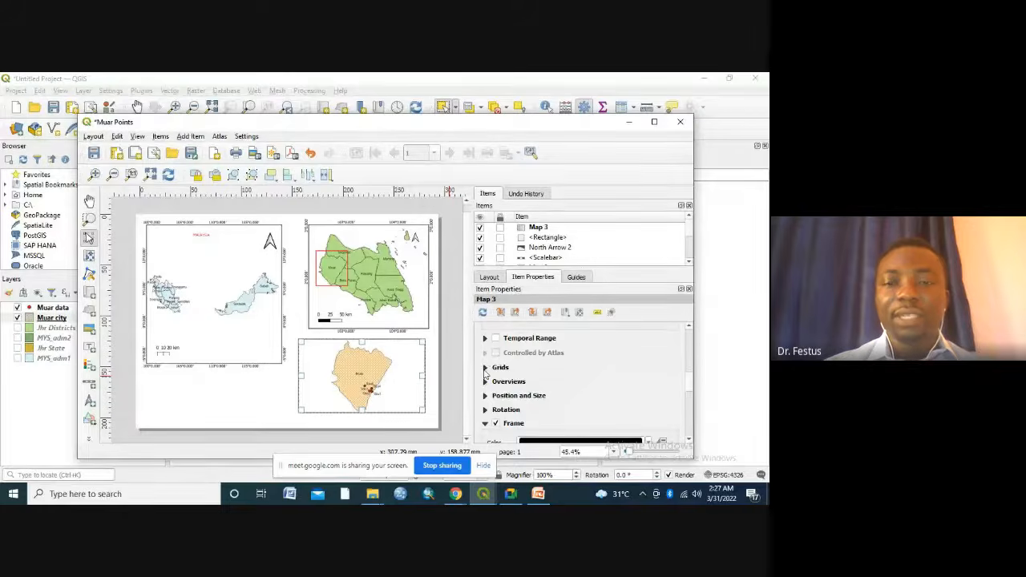
# Add a grid to Map 3 and open the grid's properties for modification.
pyautogui.click(484, 368)
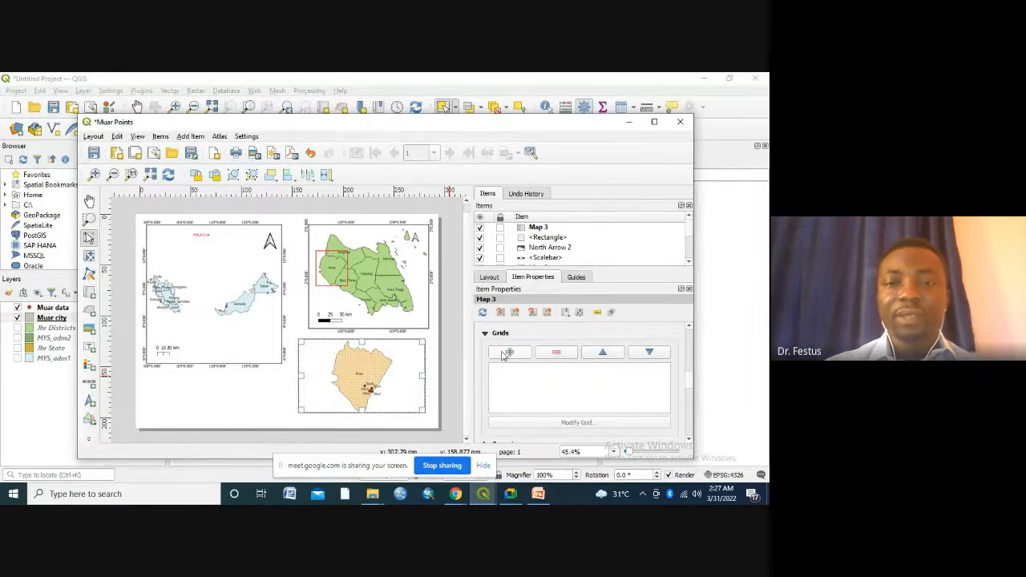
pyautogui.click(504, 356)
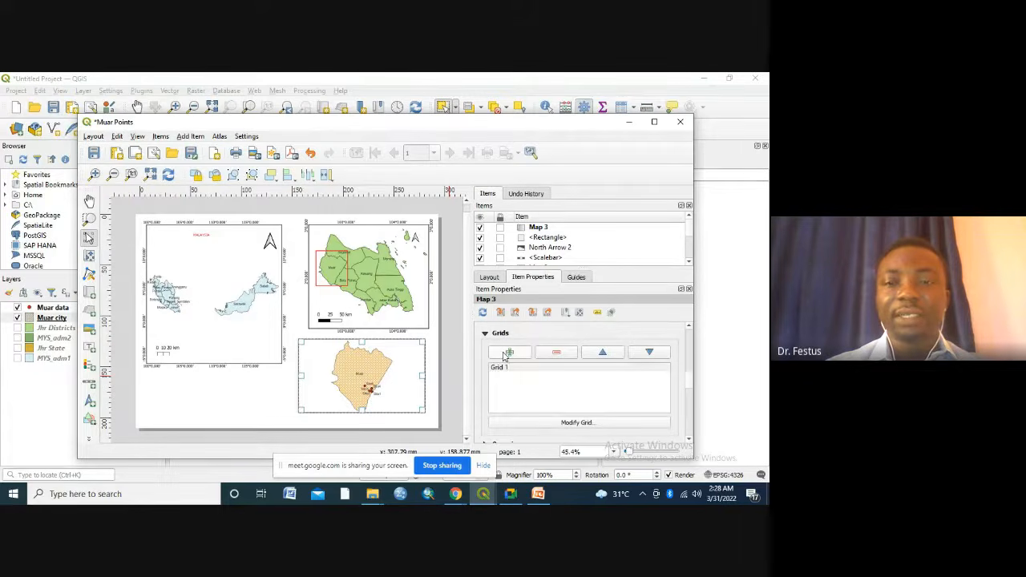
pyautogui.click(503, 370)
pyautogui.click(570, 425)
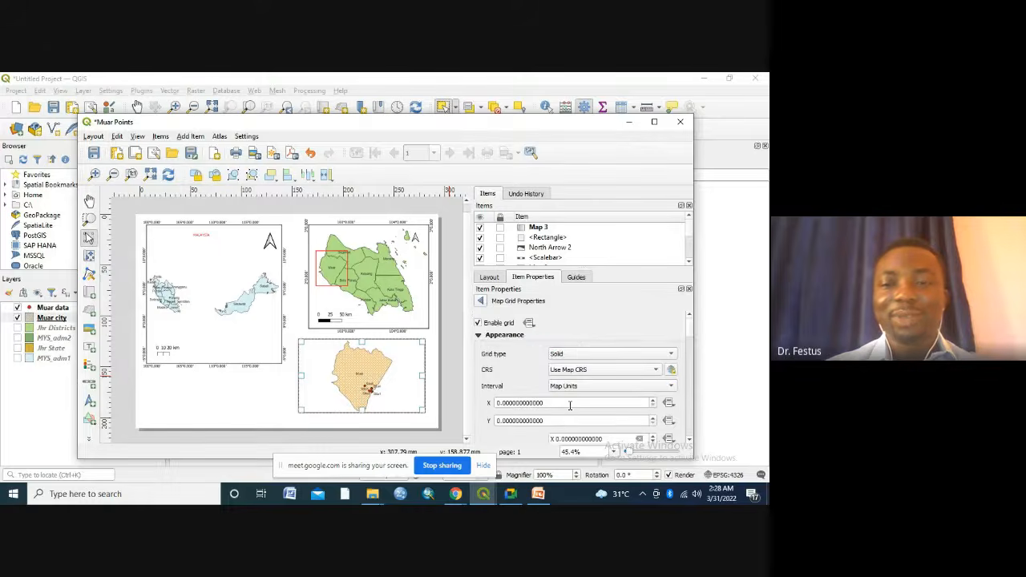
# Set the Map 3 grid's X and Y intervals to 0.5 map units each.
pyautogui.click(499, 402)
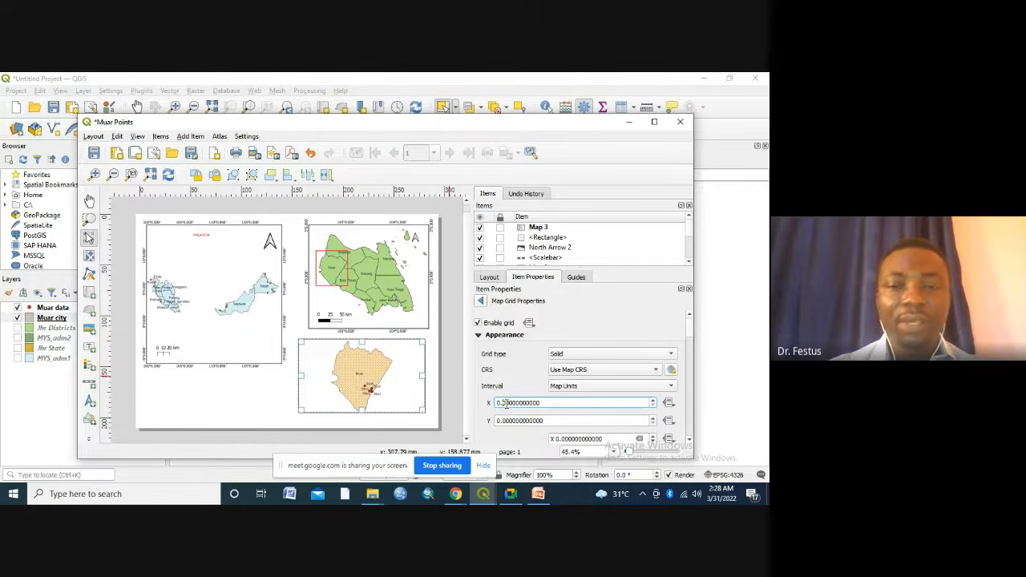
pyautogui.write('5')
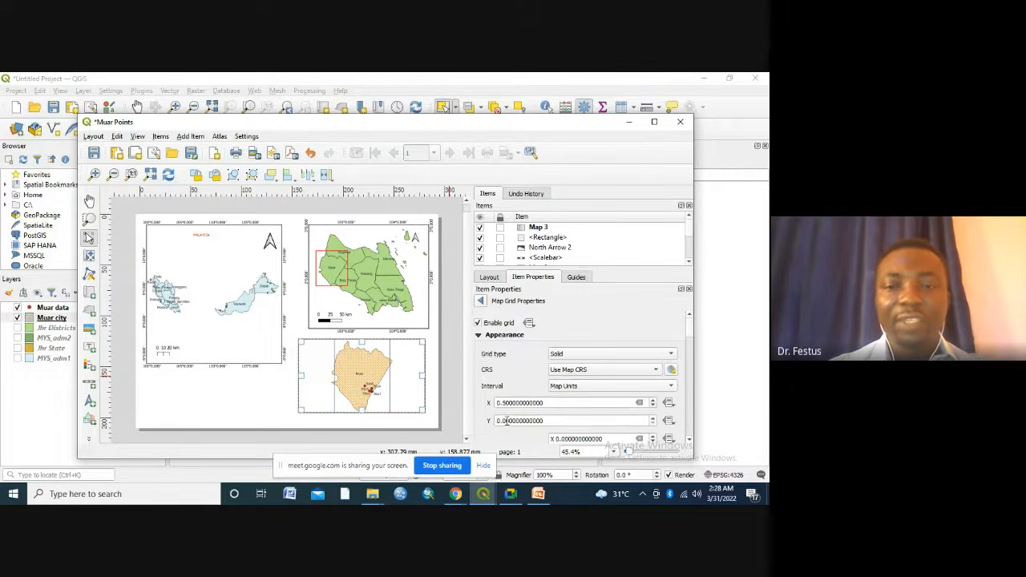
pyautogui.click(507, 421)
pyautogui.write('5')
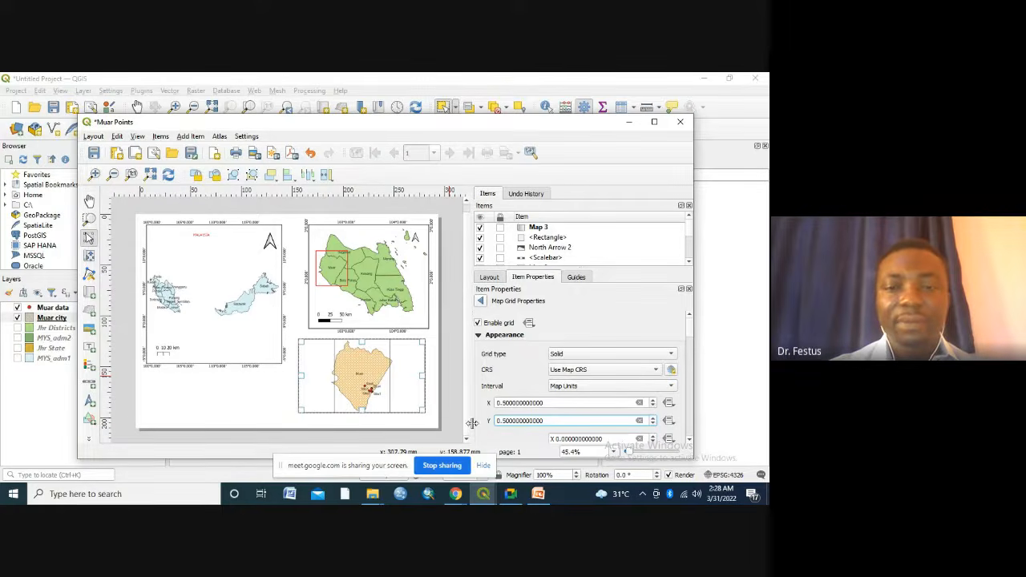
pyautogui.press('Return')
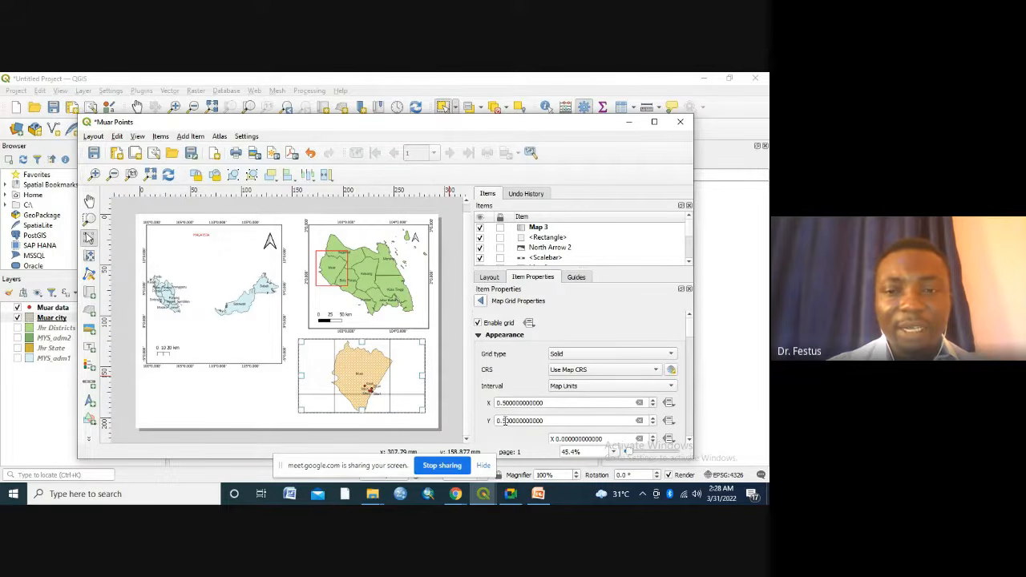
# Change the Y interval of the Map 3 grid to 0.55 map units.
pyautogui.click(503, 420)
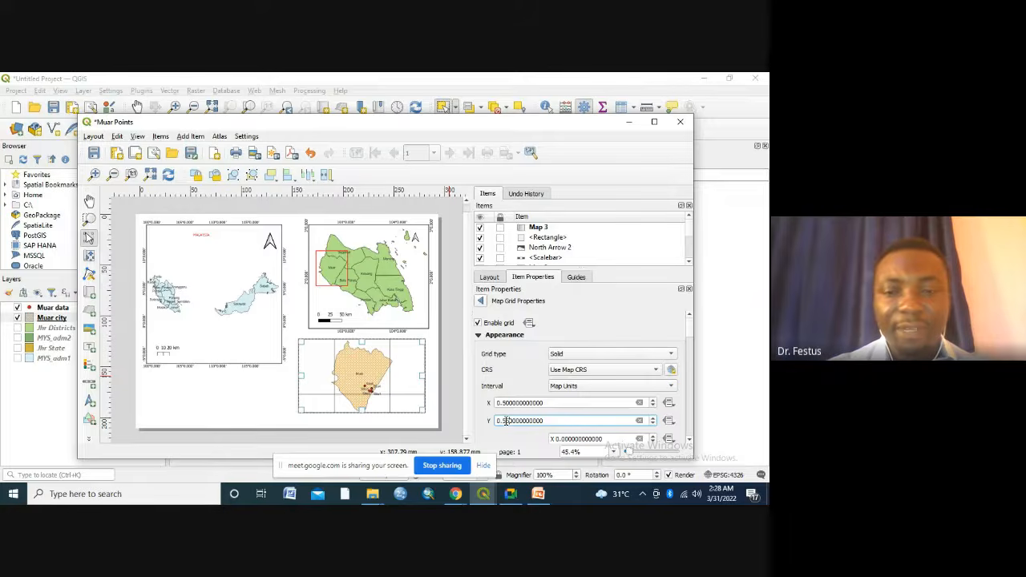
pyautogui.write('5')
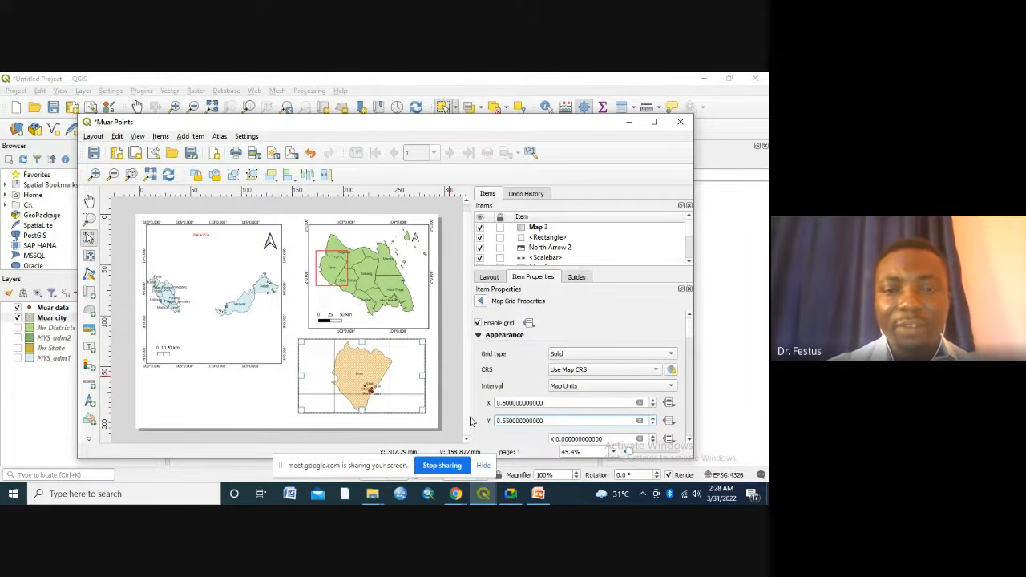
pyautogui.press('Return')
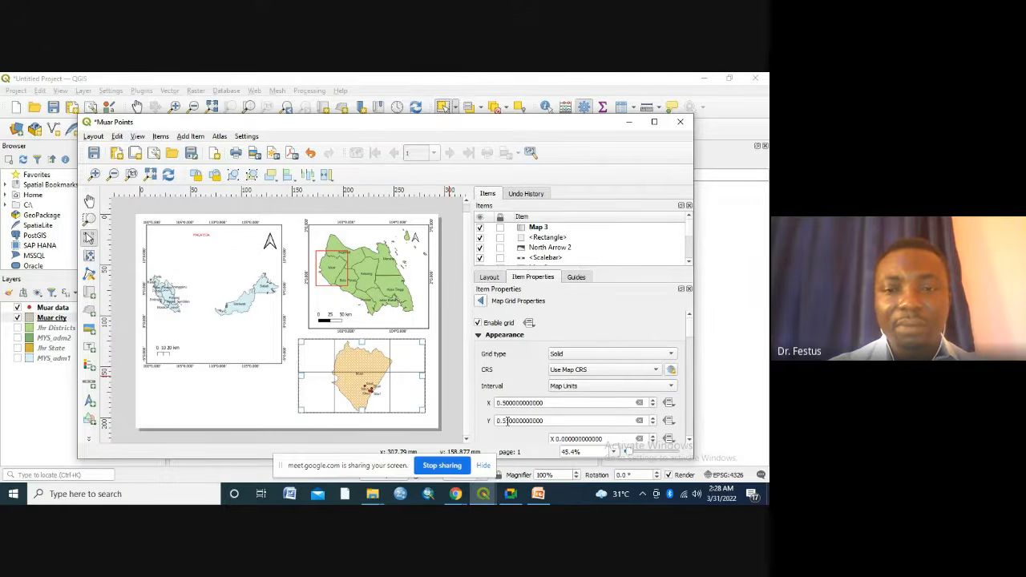
# Try a Y interval of 0.85 for the Map 3 grid and restore it to 0.55.
pyautogui.click(507, 420)
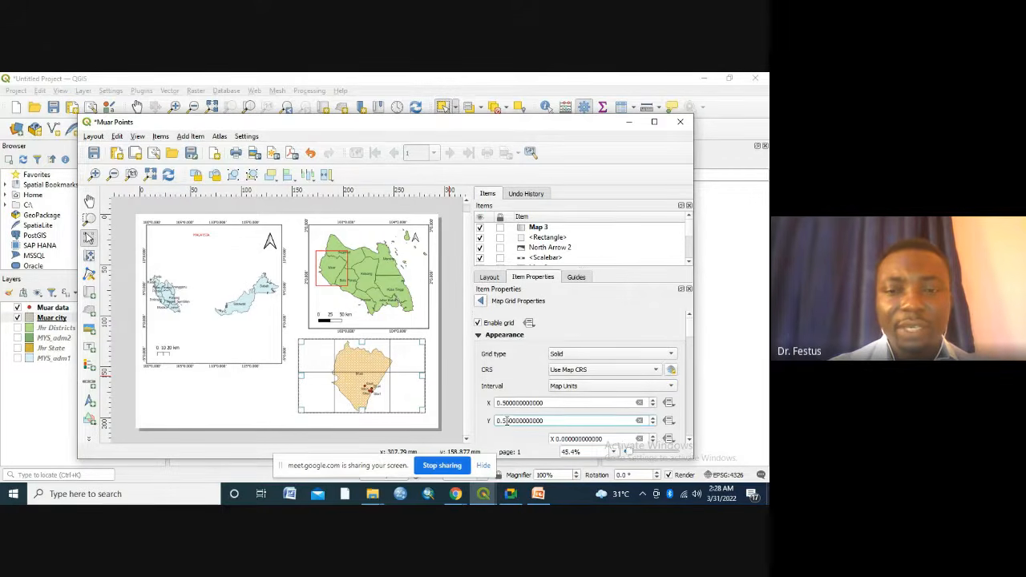
pyautogui.press('BackSpace')
pyautogui.write('8')
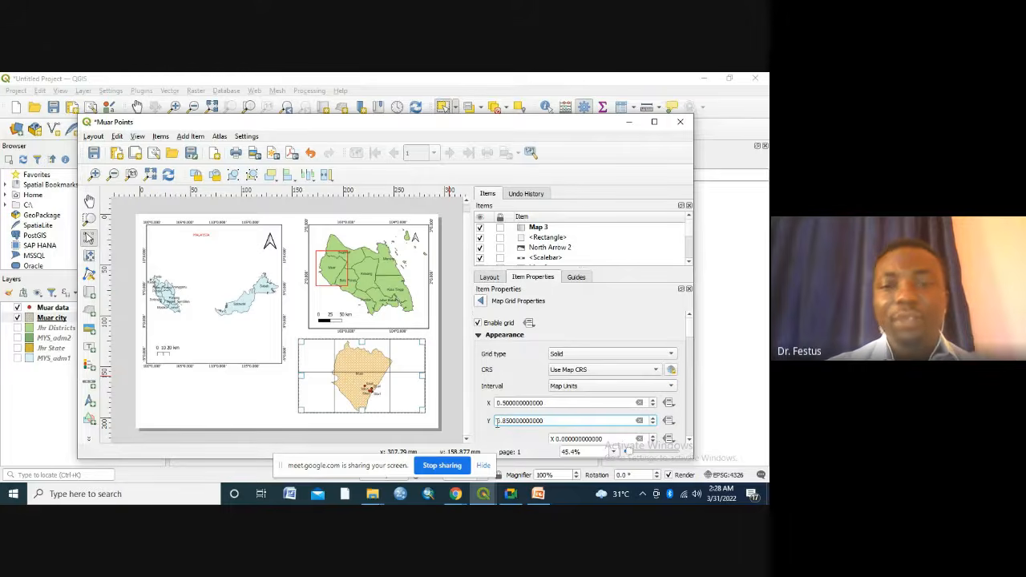
pyautogui.write('5')
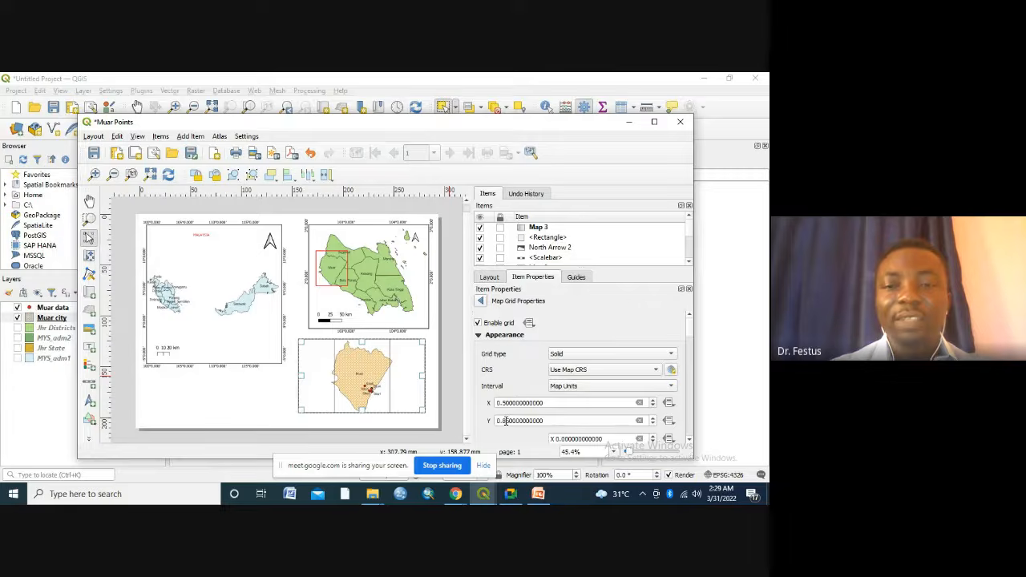
pyautogui.click(506, 421)
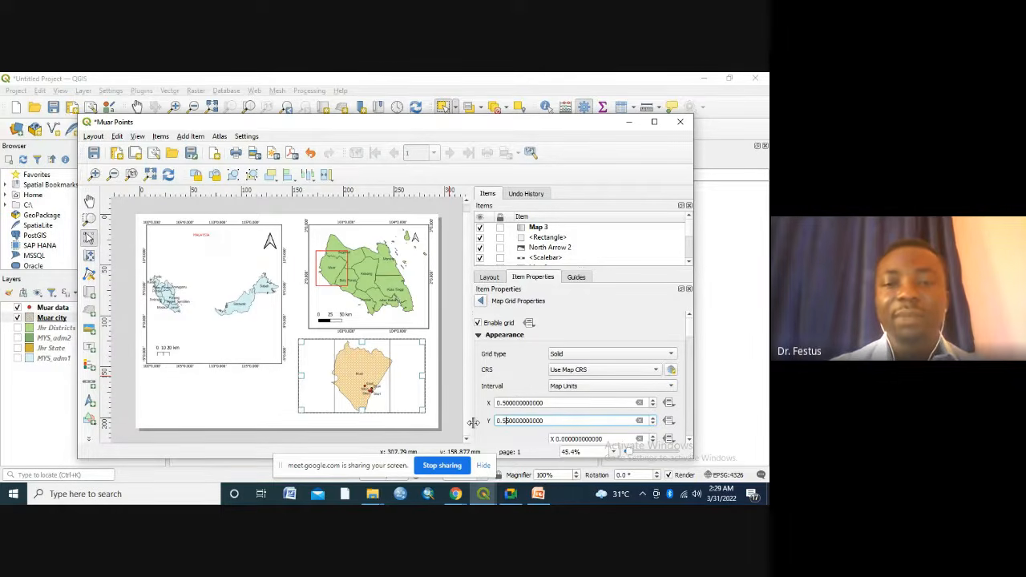
pyautogui.click(471, 418)
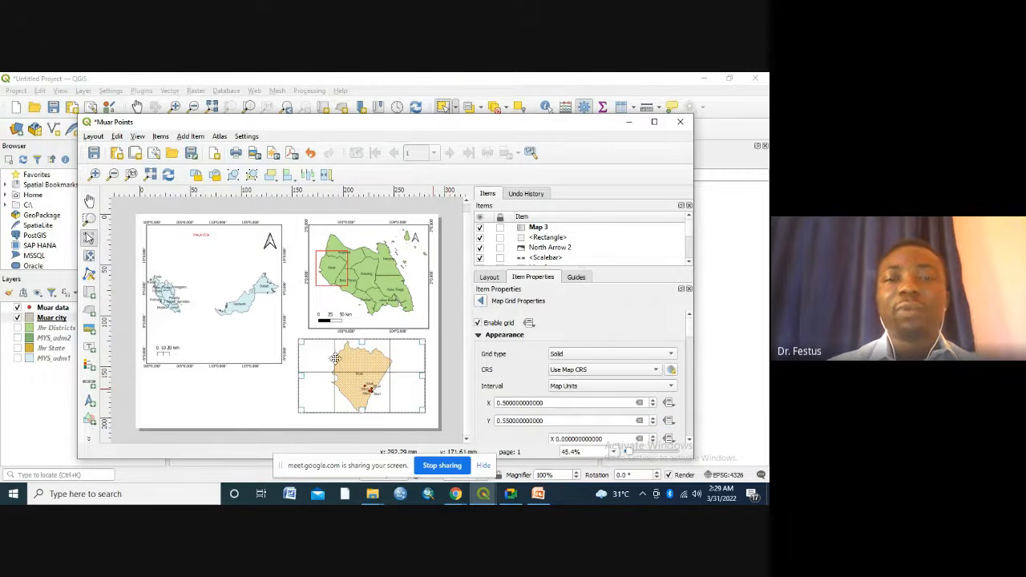
# Set the Map 3 grid type to Frame and annotations only.
pyautogui.click(672, 356)
pyautogui.click(667, 360)
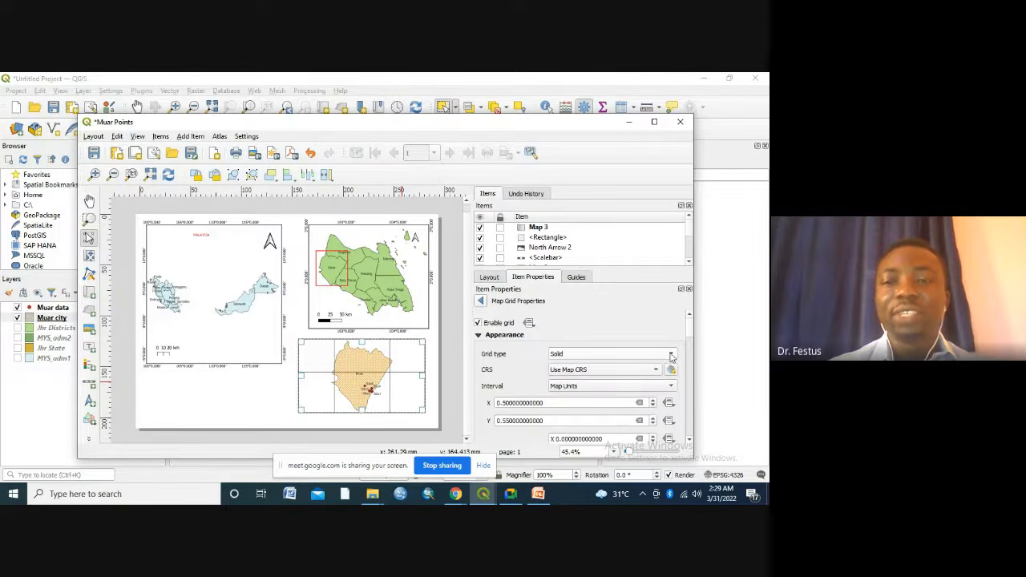
pyautogui.click(672, 356)
pyautogui.click(628, 390)
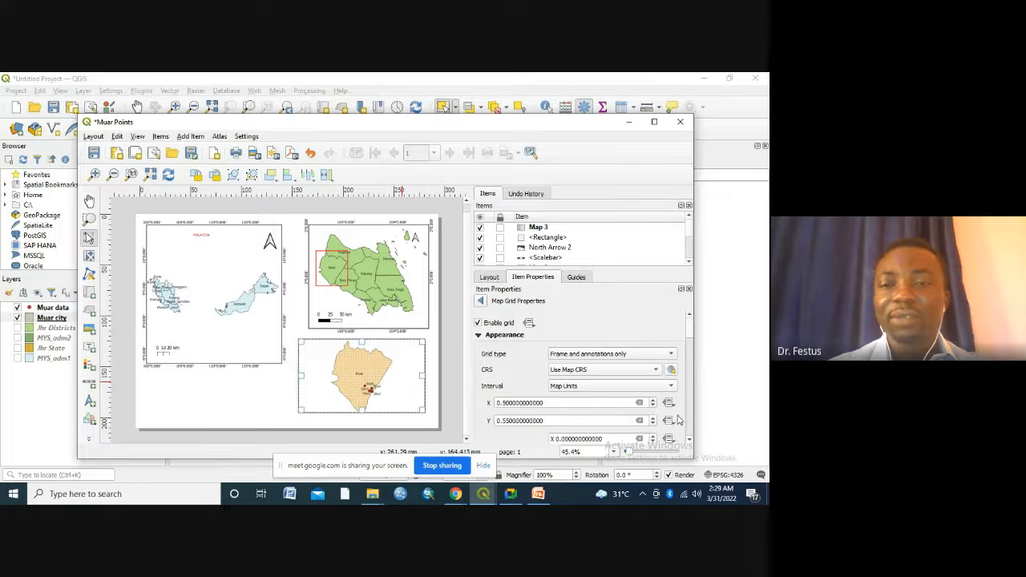
# Set the frame style of the Map 3 grid to Line Border.
pyautogui.click(689, 443)
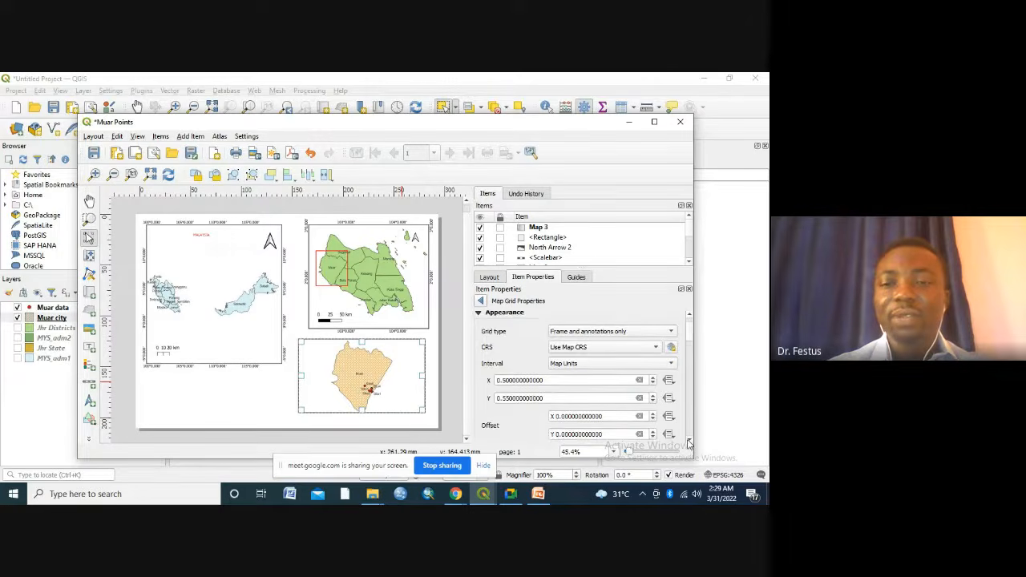
pyautogui.click(689, 443)
pyautogui.click(689, 443)
pyautogui.click(689, 443)
pyautogui.click(689, 443)
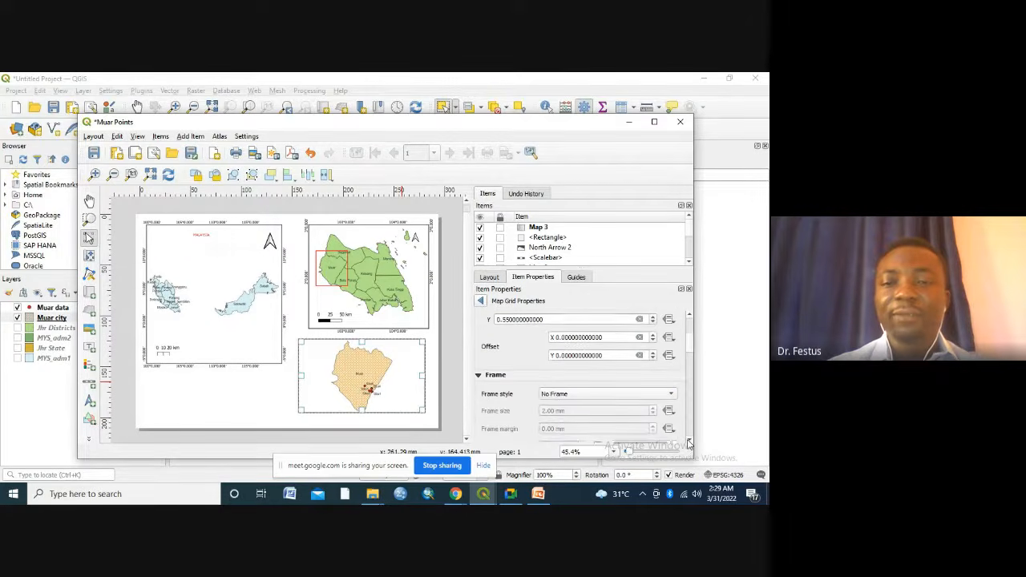
pyautogui.click(690, 443)
pyautogui.click(671, 384)
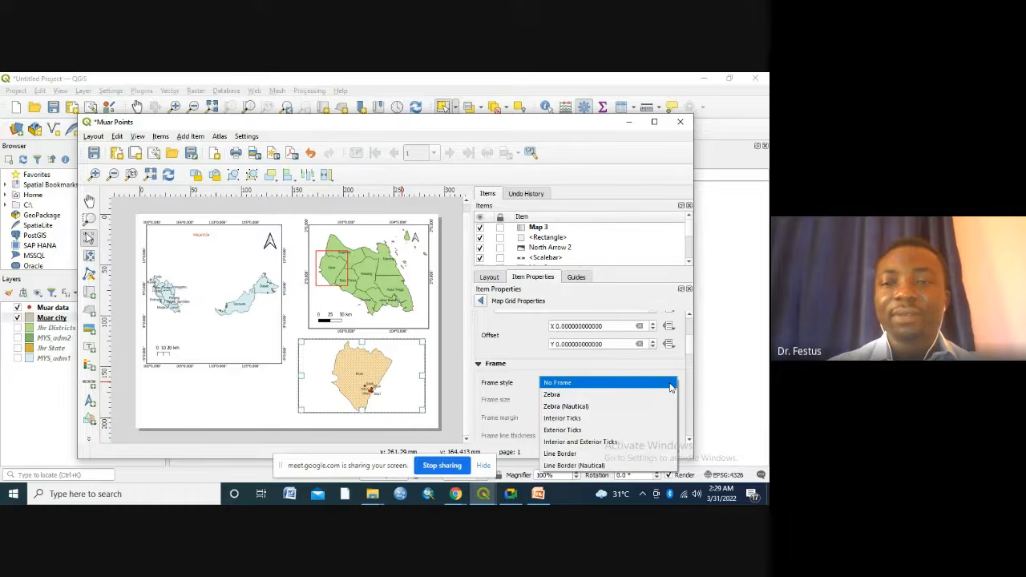
pyautogui.click(646, 453)
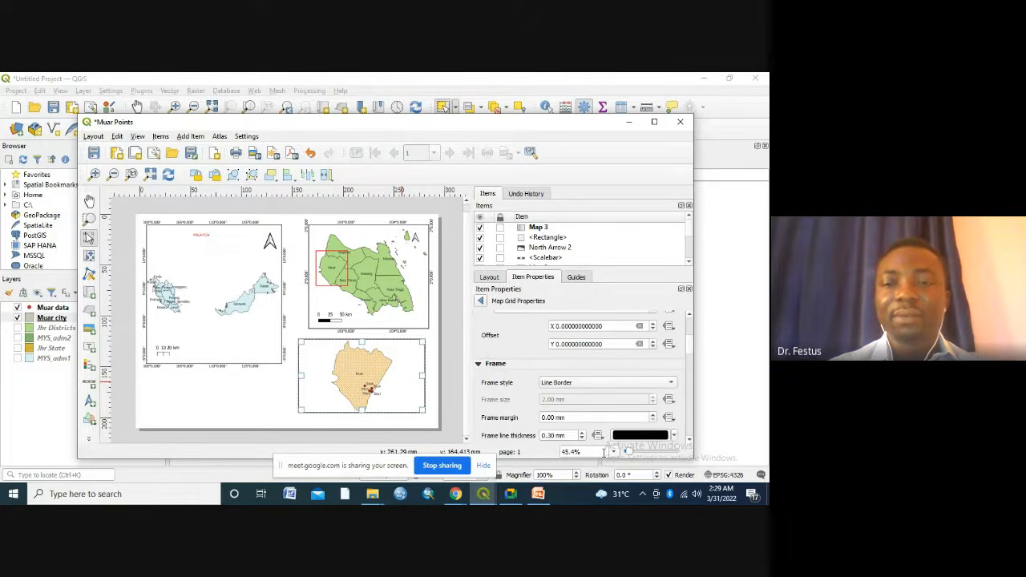
# Enable drawing of coordinates around the Map 3 grid frame.
pyautogui.click(690, 443)
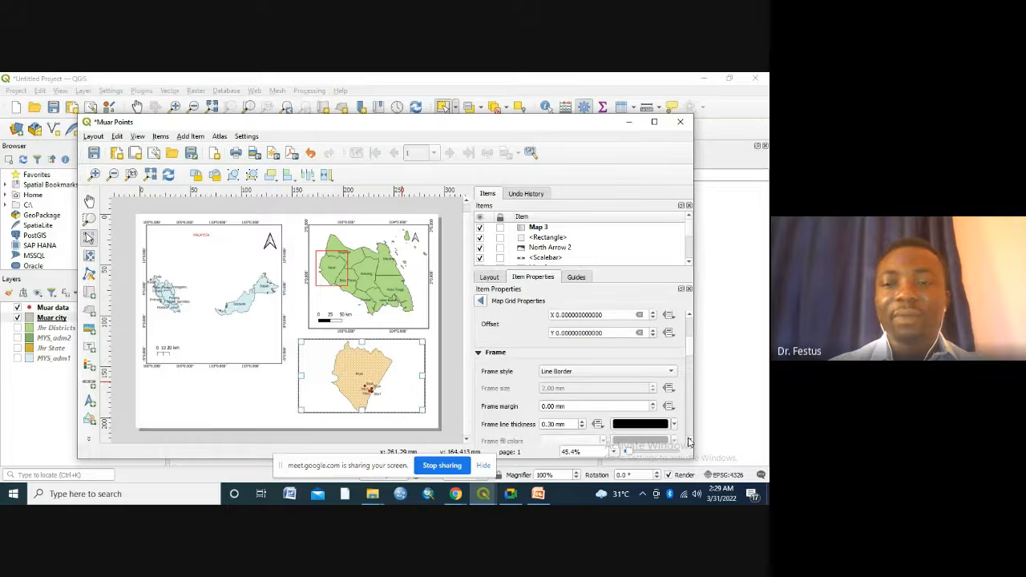
pyautogui.click(689, 443)
pyautogui.click(690, 443)
pyautogui.click(689, 444)
pyautogui.click(690, 444)
pyautogui.click(689, 444)
pyautogui.click(689, 443)
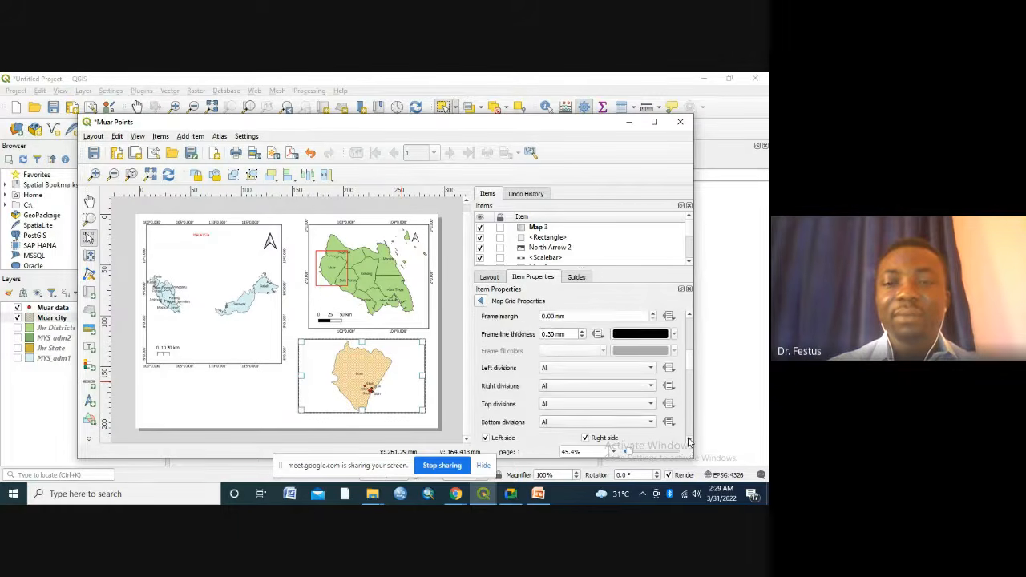
pyautogui.click(689, 443)
pyautogui.click(690, 443)
pyautogui.click(689, 443)
pyautogui.click(689, 443)
pyautogui.click(689, 443)
pyautogui.click(690, 444)
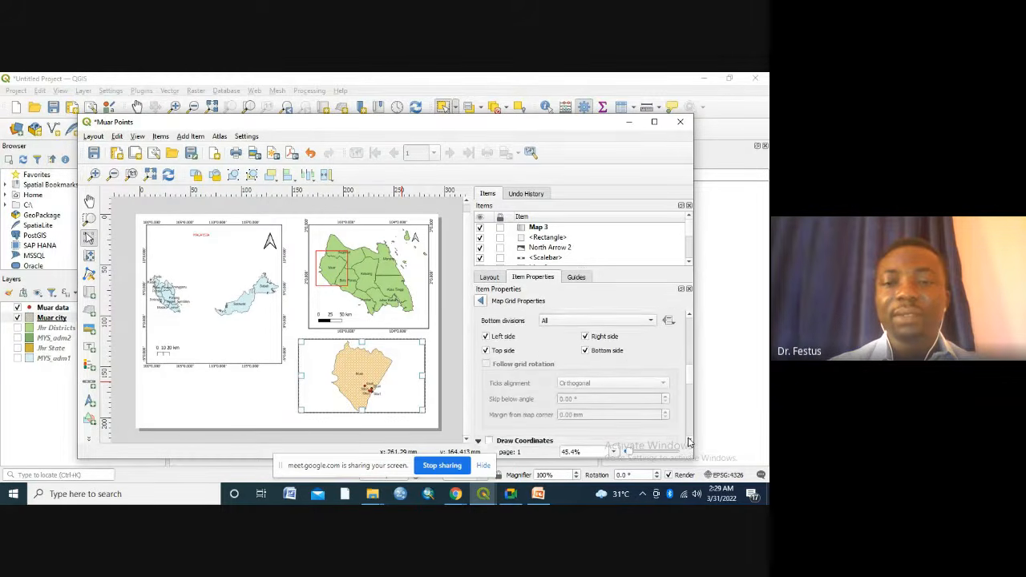
pyautogui.click(689, 443)
pyautogui.click(689, 443)
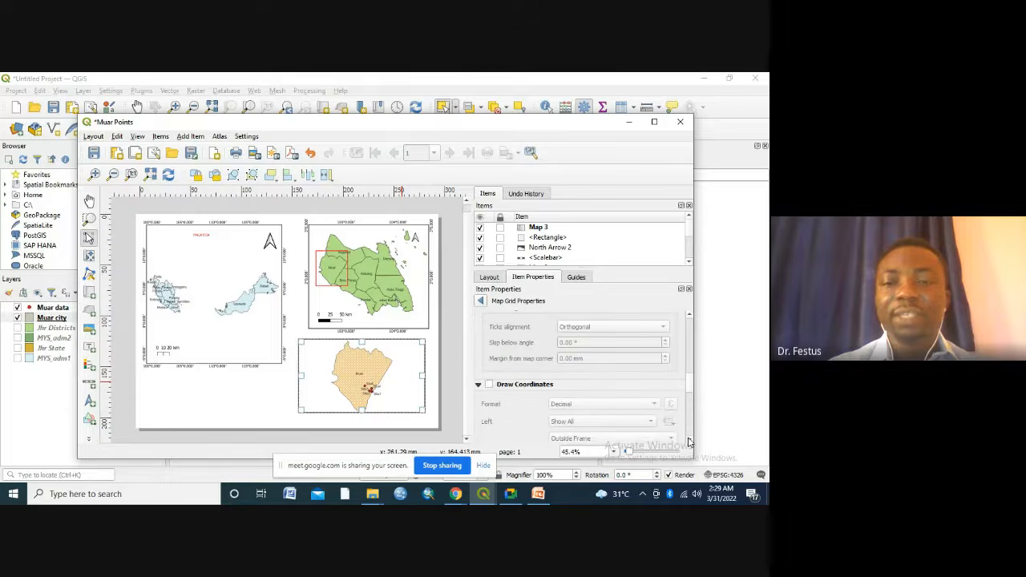
pyautogui.click(489, 385)
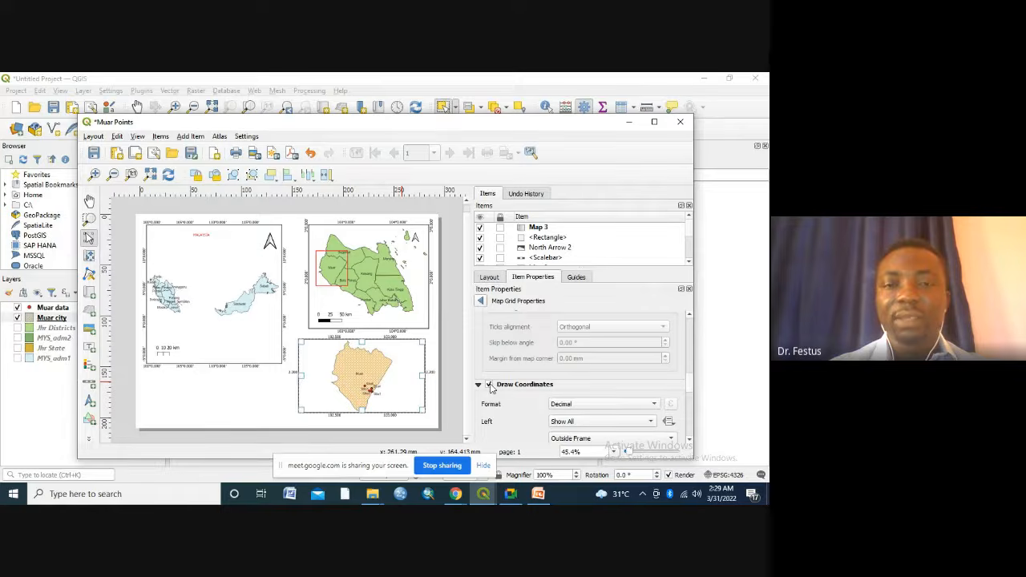
# Set the Map 3 grid's coordinate format to Degree, Minute and its left coordinates to Vertical Ascending.
pyautogui.click(655, 405)
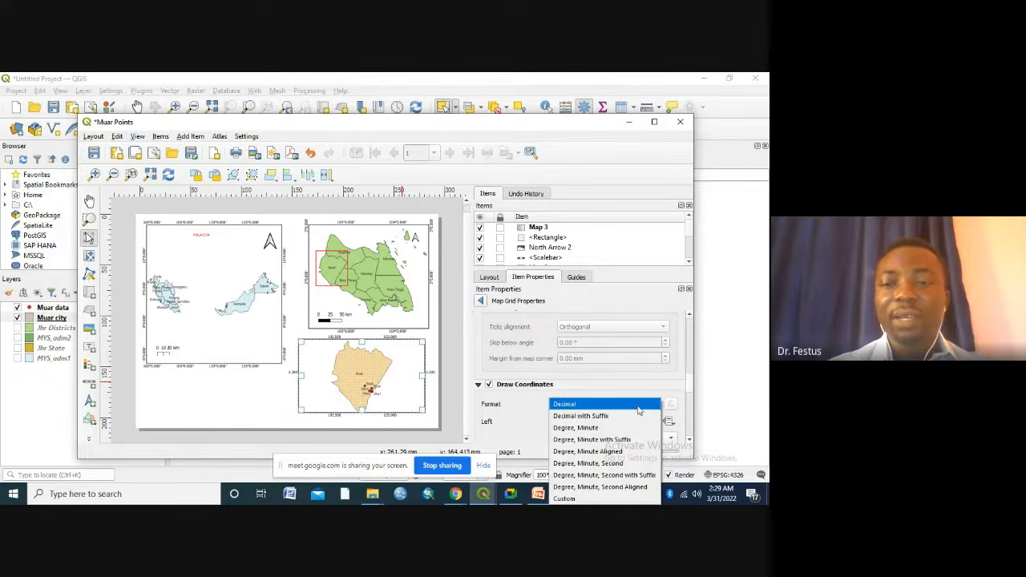
pyautogui.click(606, 428)
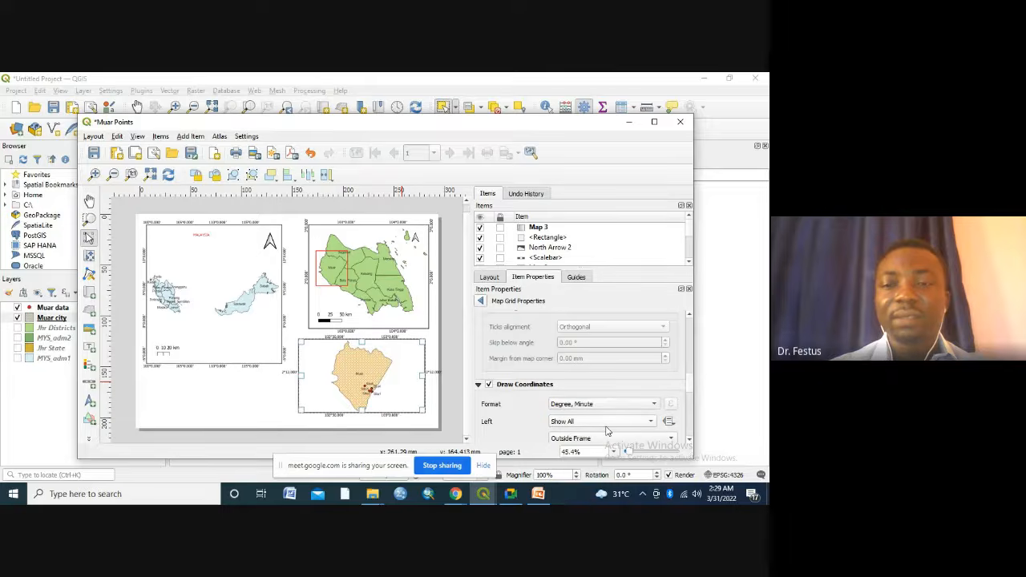
pyautogui.click(691, 442)
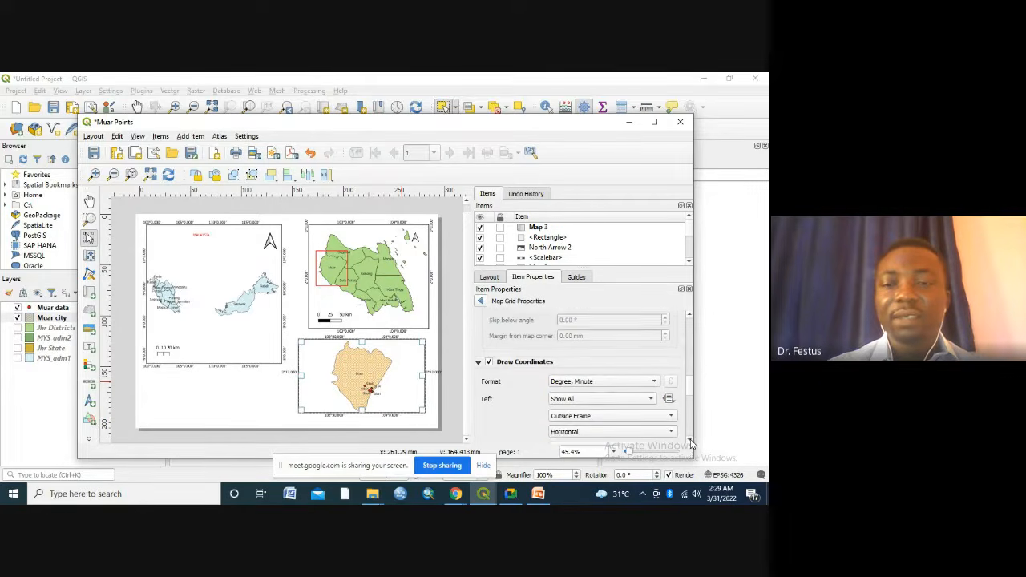
pyautogui.click(691, 442)
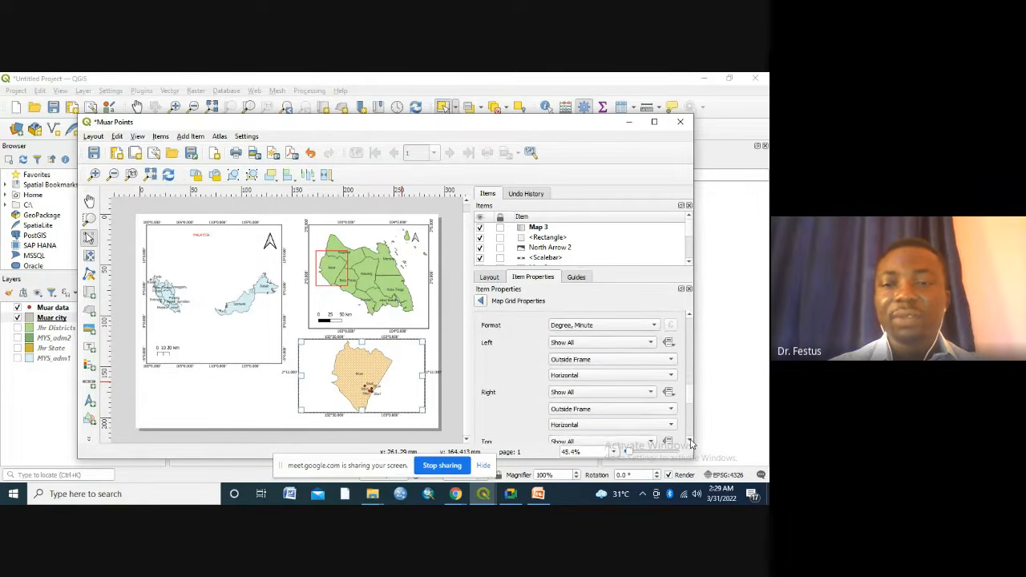
pyautogui.click(580, 376)
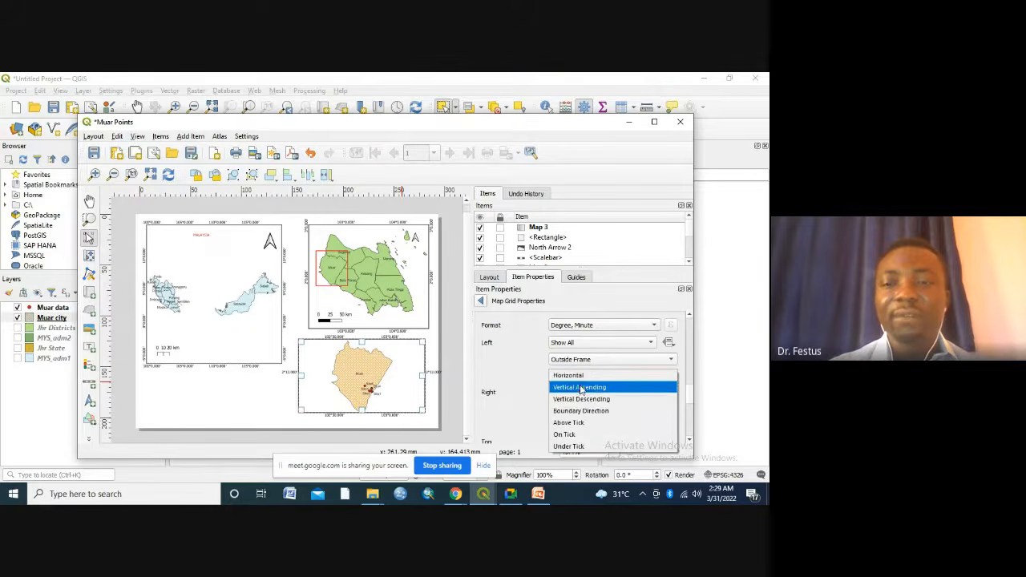
pyautogui.click(581, 387)
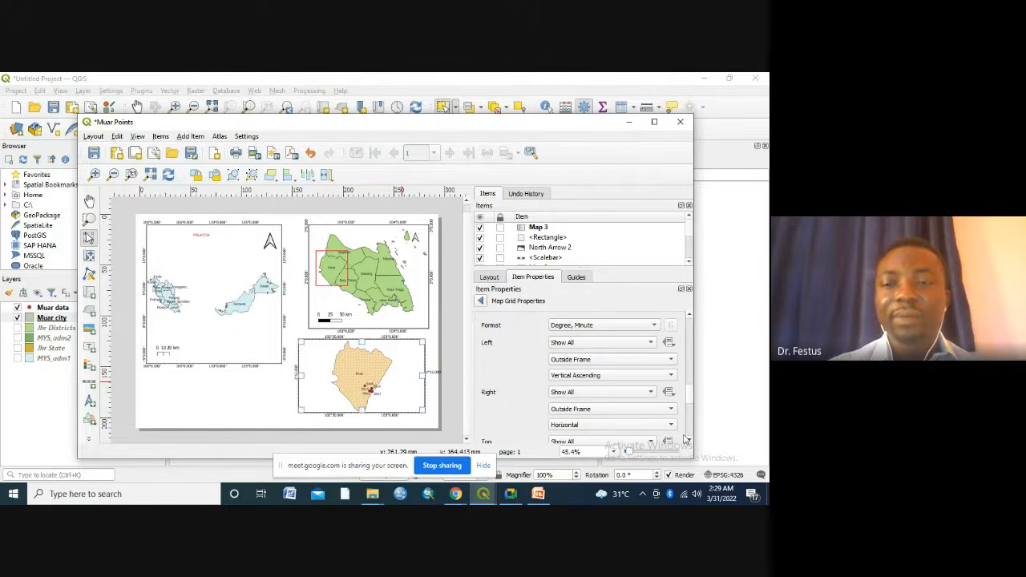
# Set the right coordinates of the Map 3 grid to Vertical Ascending, then deselect the map.
pyautogui.scroll(-2, 617, 413)
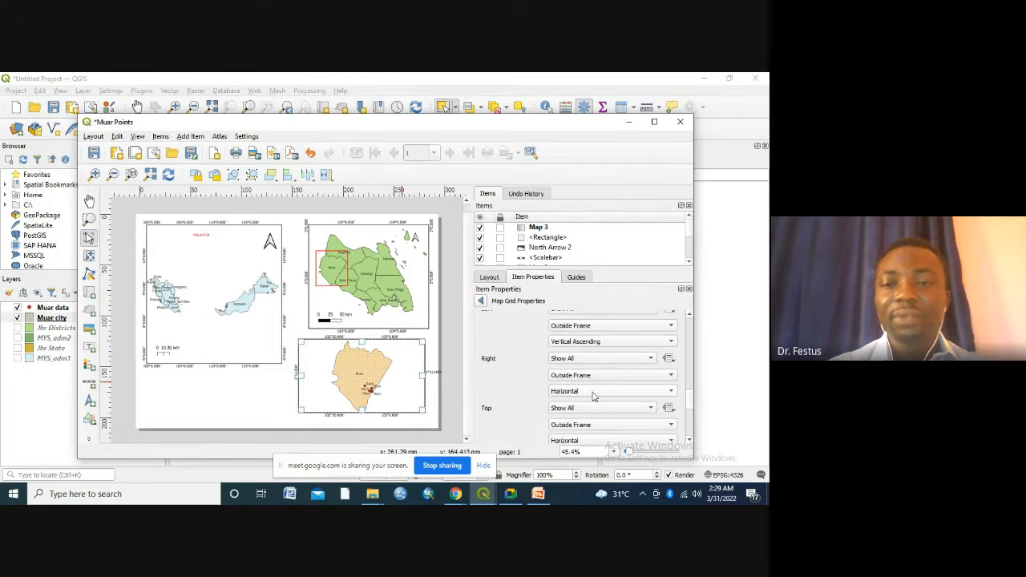
pyautogui.click(594, 394)
pyautogui.click(585, 406)
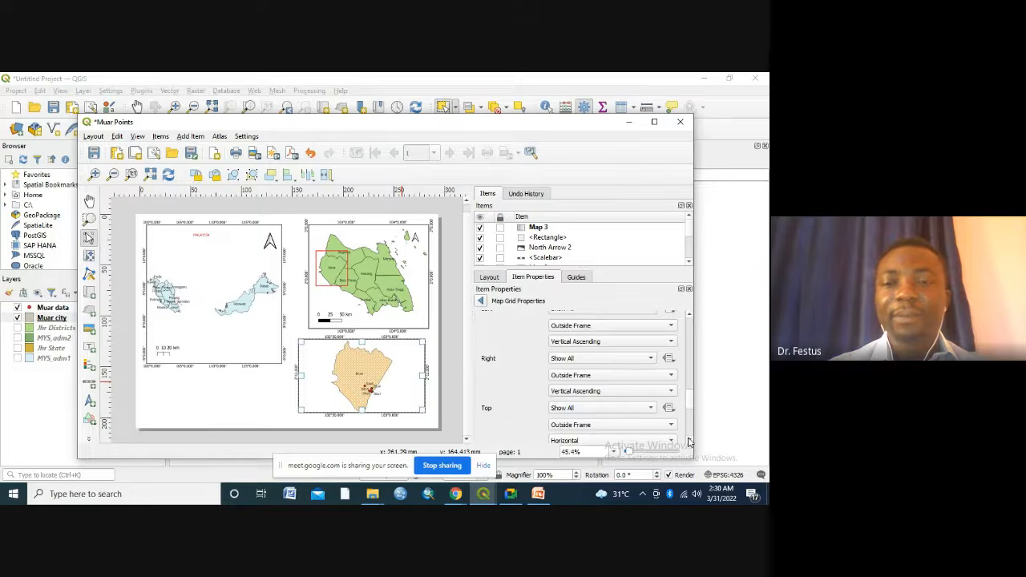
pyautogui.scroll(-4, 689, 441)
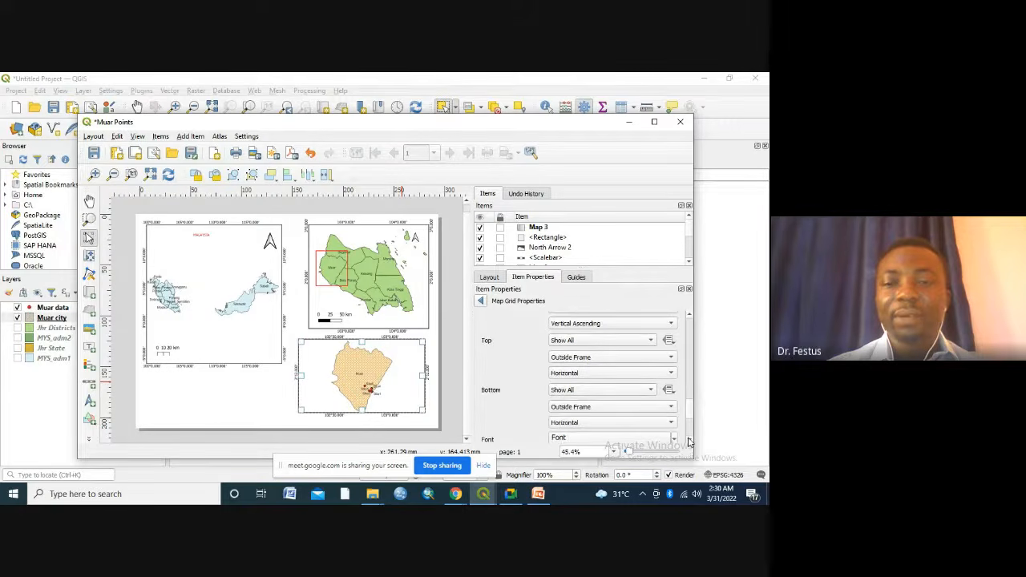
pyautogui.scroll(-5, 689, 441)
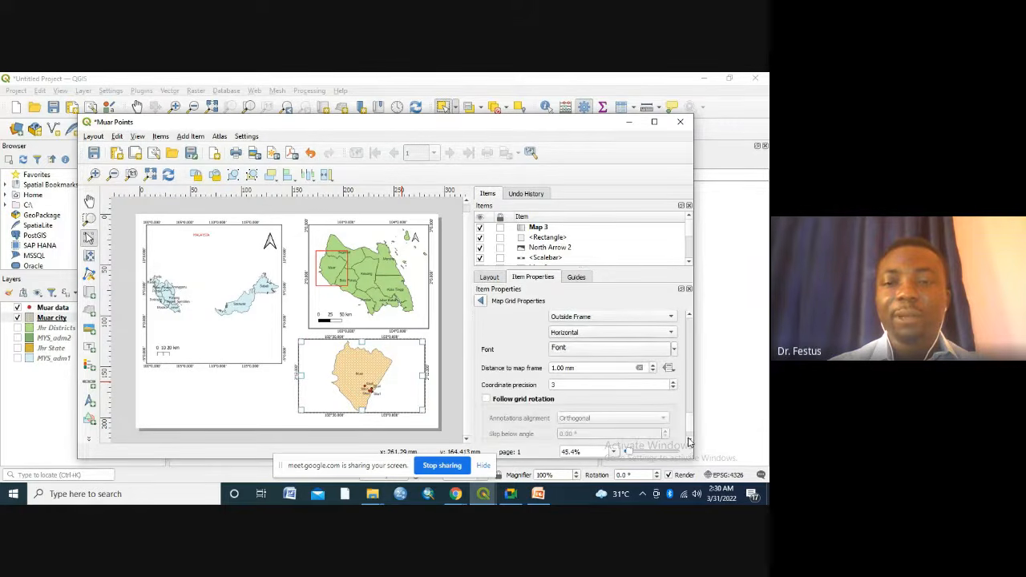
pyautogui.scroll(-2, 688, 441)
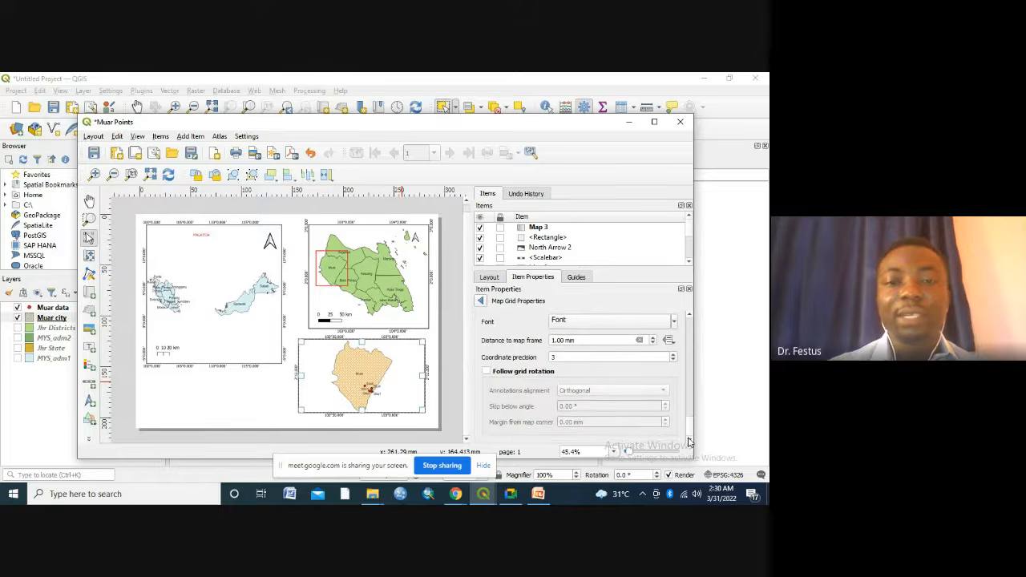
pyautogui.click(287, 421)
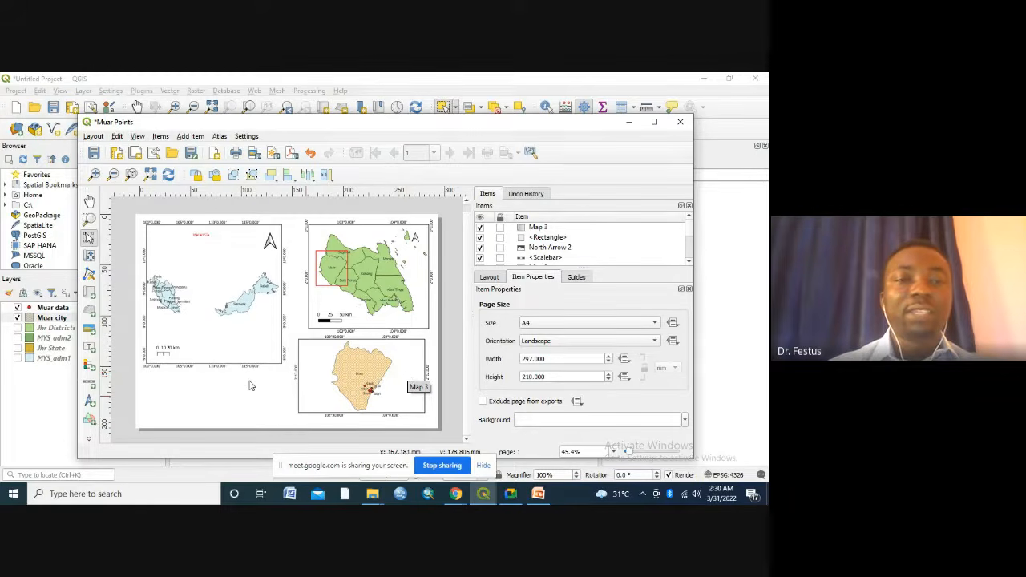
# Add a scale bar for Map 3 in the lower-left corner of the Muar map frame.
pyautogui.click(299, 385)
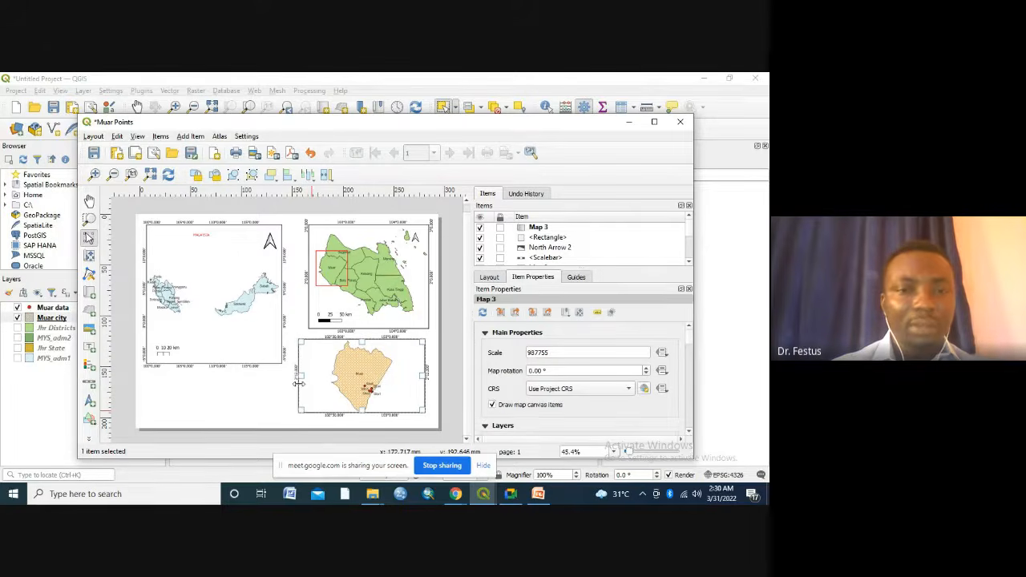
pyautogui.click(91, 386)
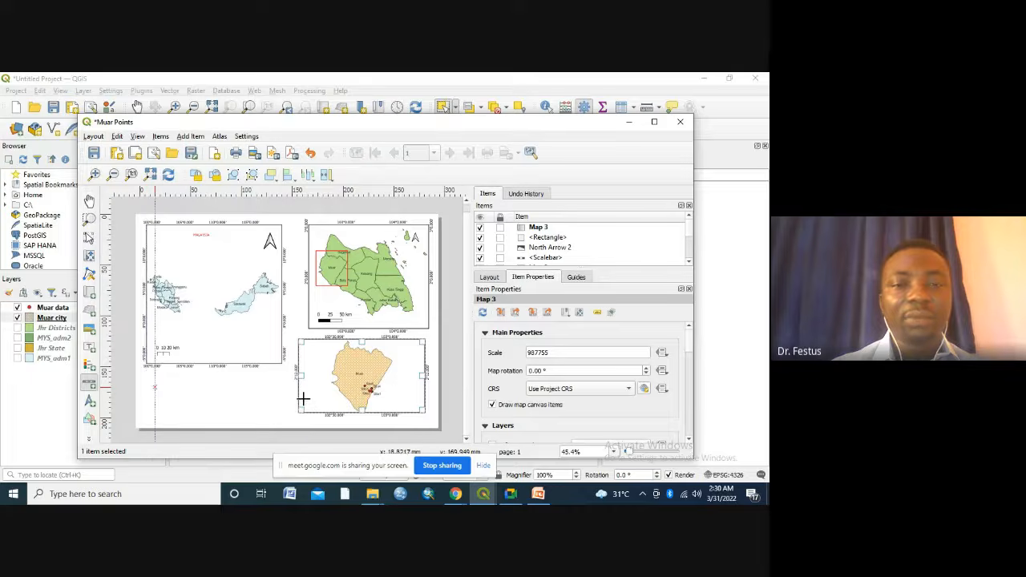
pyautogui.moveTo(304, 399); pyautogui.dragTo(339, 413)
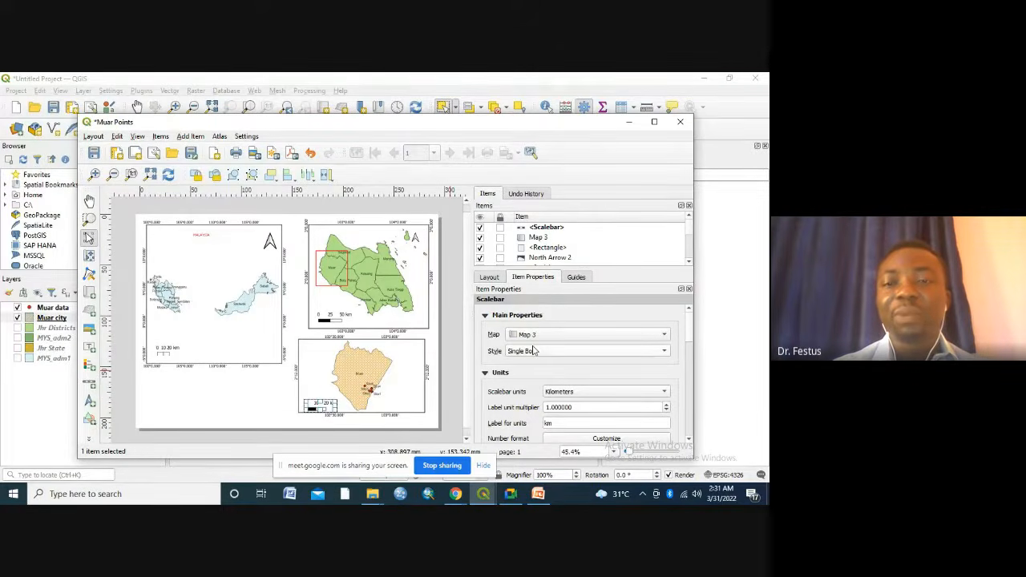
# Set the style of the new Map 3 scale bar to Line Ticks Up.
pyautogui.click(663, 353)
pyautogui.click(663, 354)
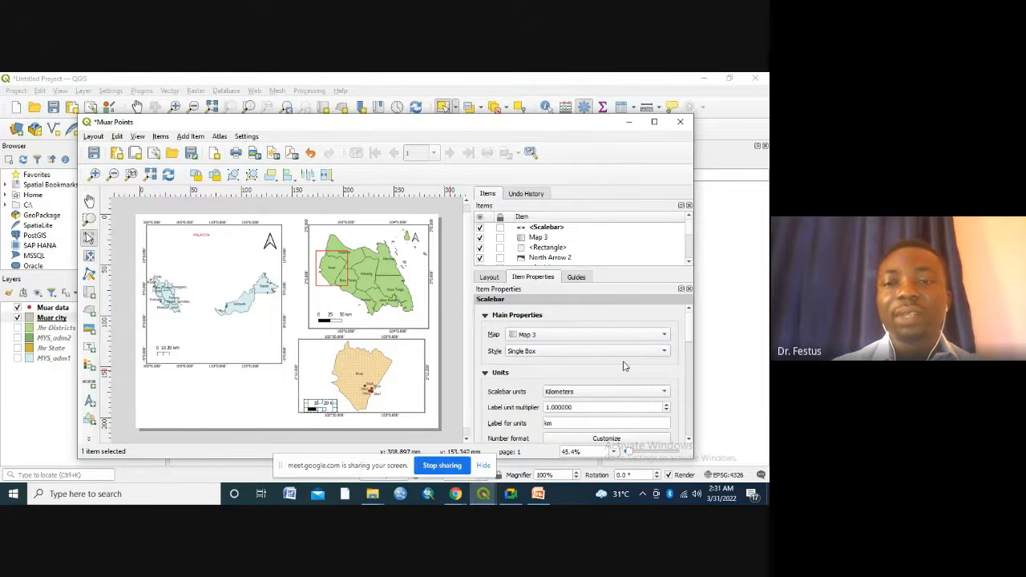
pyautogui.click(642, 353)
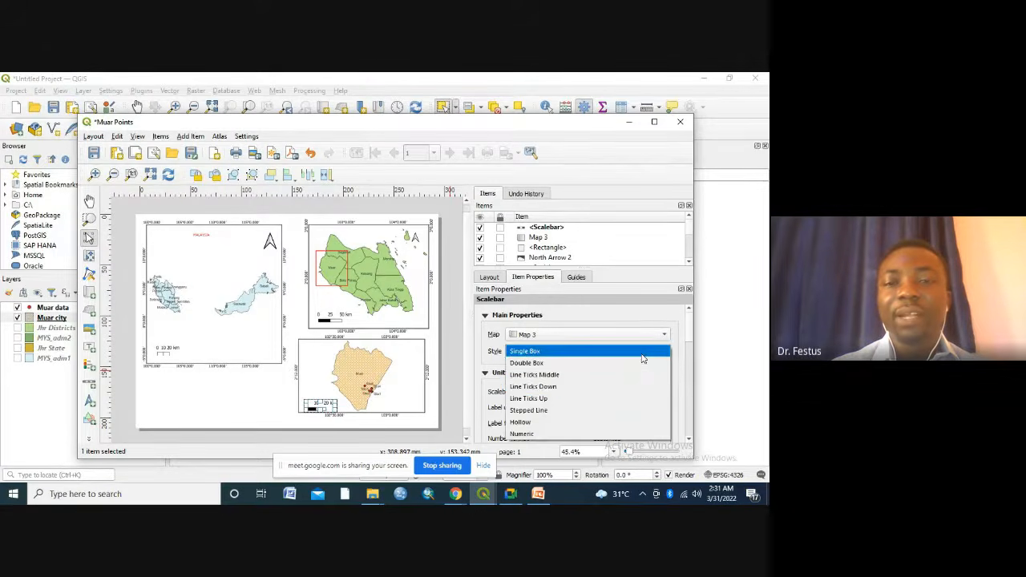
pyautogui.click(559, 399)
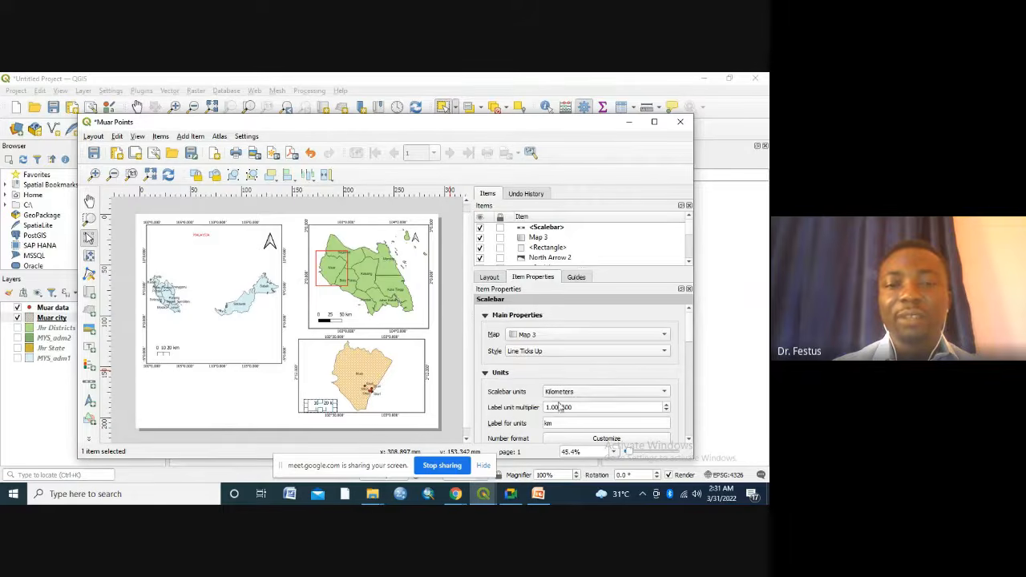
# Add a north arrow in the upper-right corner of the Muar map frame.
pyautogui.click(375, 411)
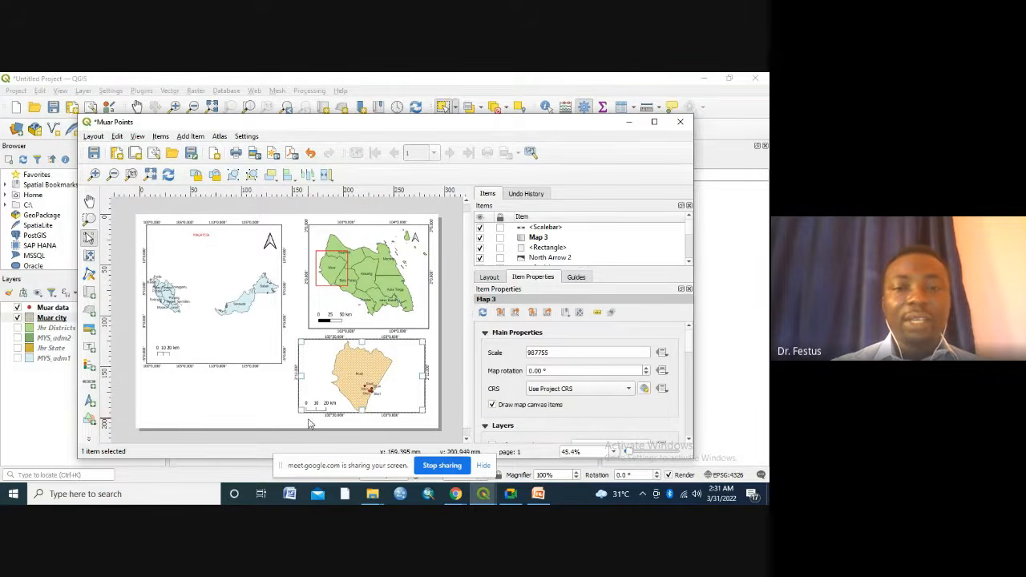
pyautogui.click(91, 400)
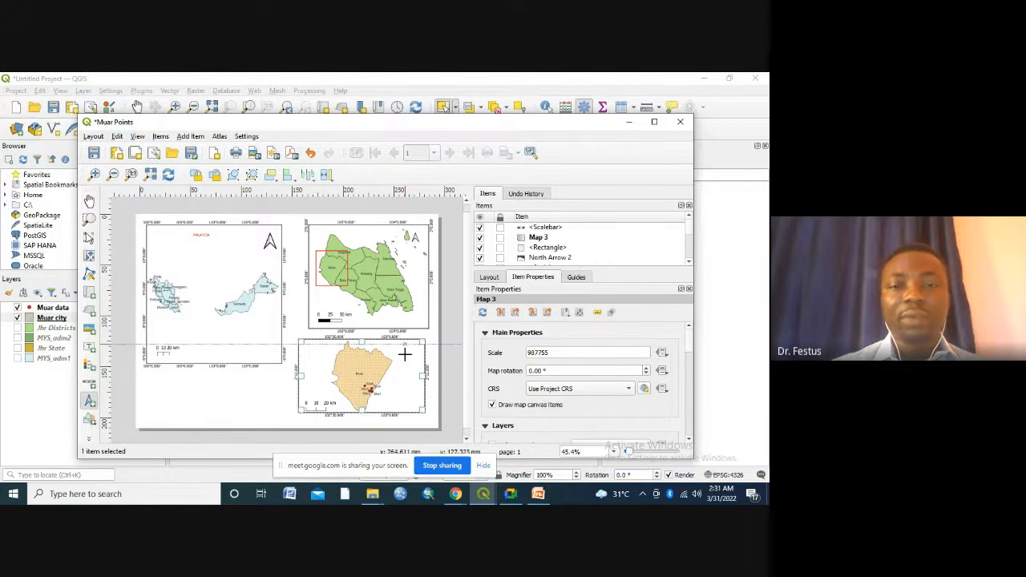
pyautogui.moveTo(405, 344); pyautogui.dragTo(421, 361)
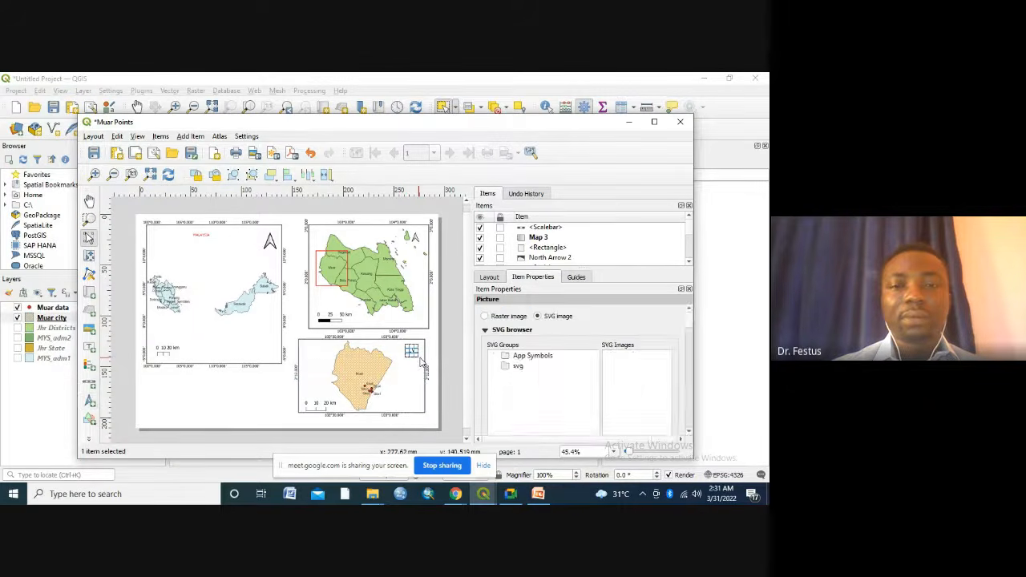
pyautogui.click(253, 422)
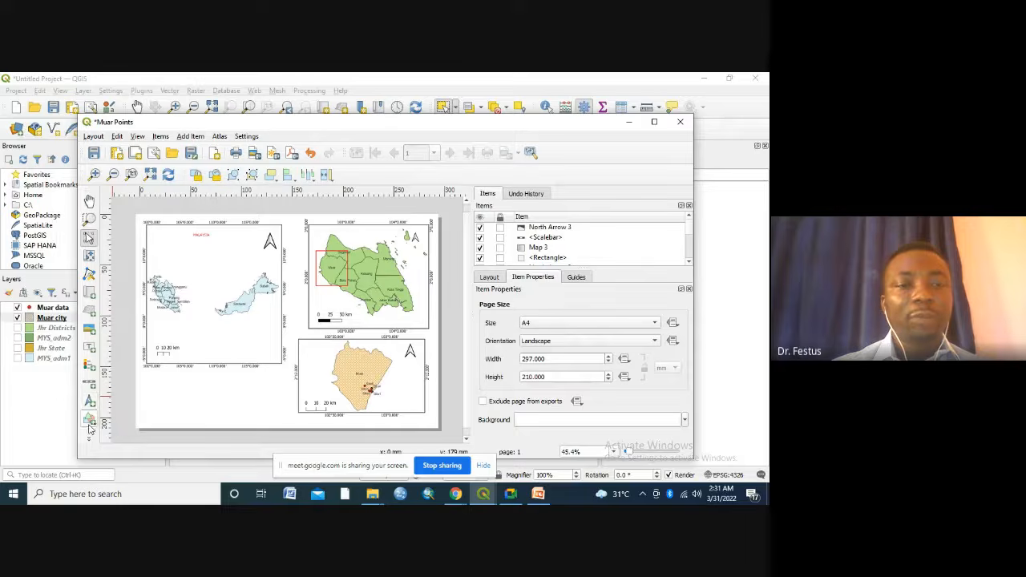
# Add a legend about 27 by 38 mm in the lower-right corner of the Muar map and shift it slightly upward.
pyautogui.click(89, 368)
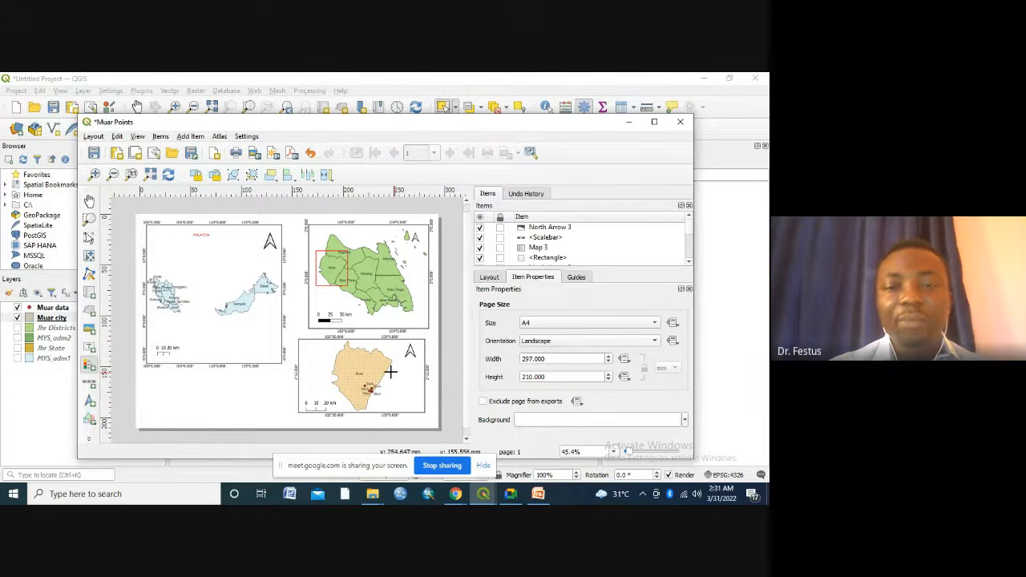
pyautogui.moveTo(390, 371); pyautogui.dragTo(419, 410)
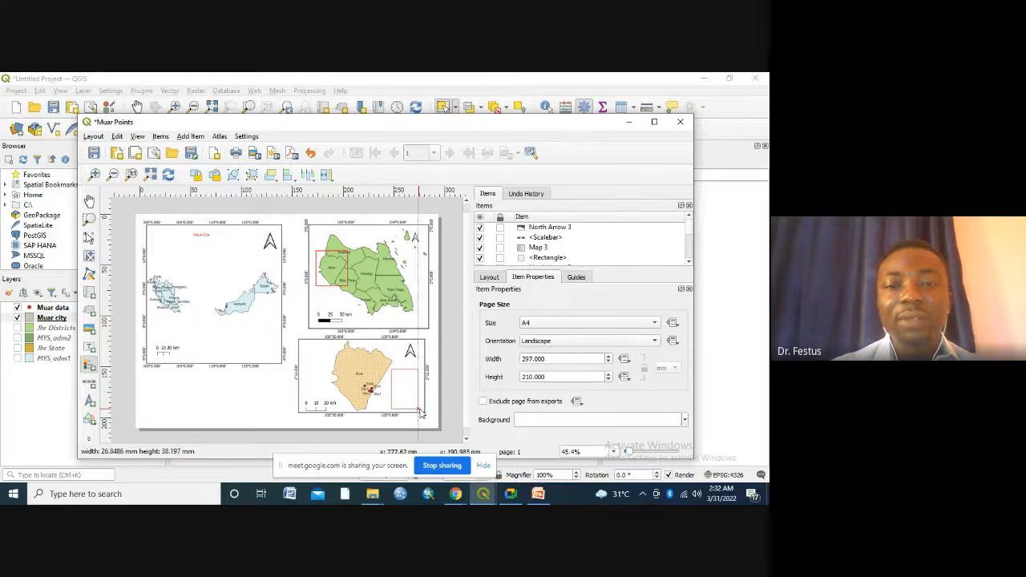
pyautogui.moveTo(420, 412); pyautogui.dragTo(421, 413)
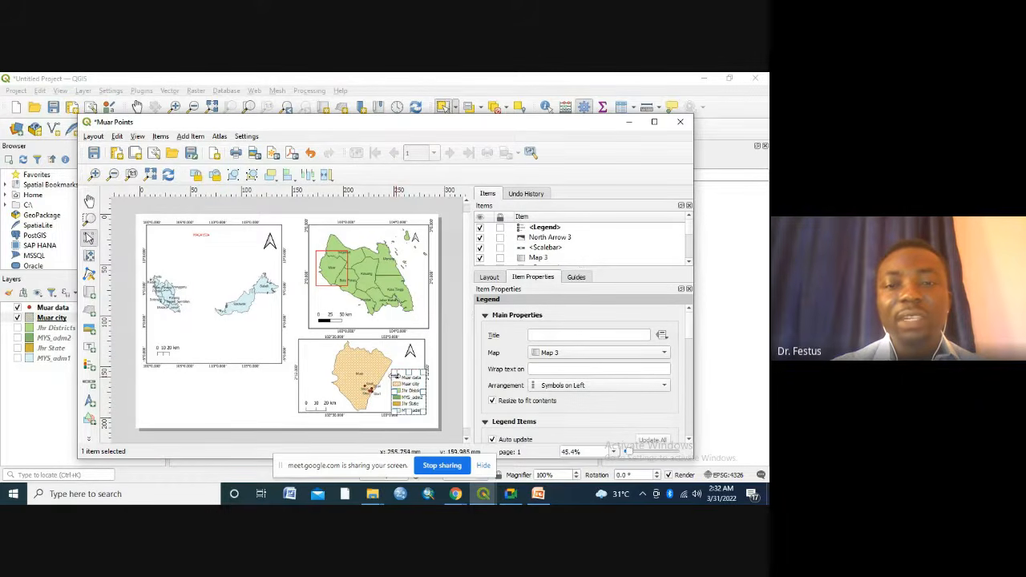
pyautogui.moveTo(393, 373); pyautogui.dragTo(392, 368)
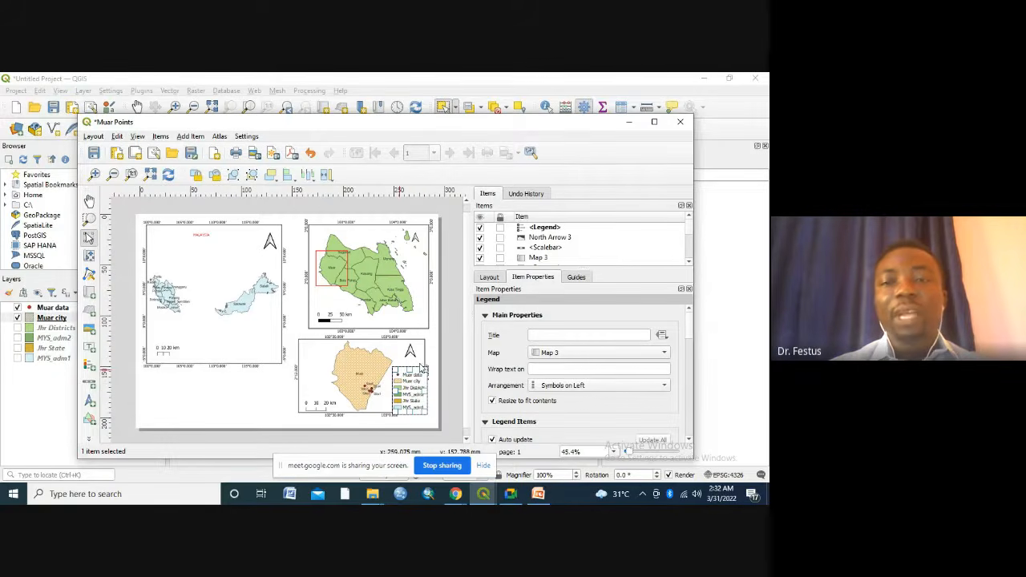
# Turn off automatic updating of the legend items and remove the Jhr Districts entry from the legend.
pyautogui.click(688, 441)
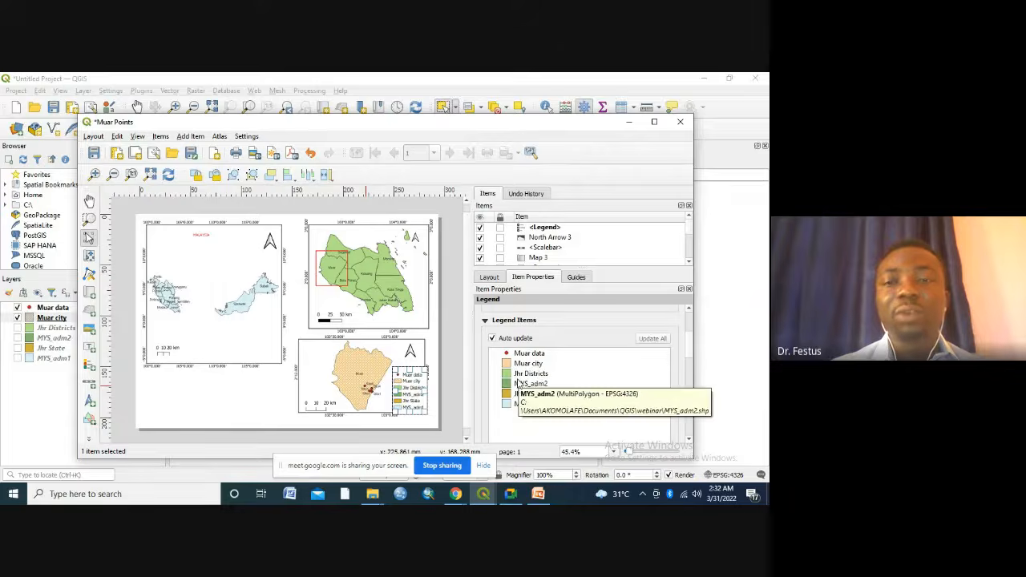
pyautogui.click(493, 339)
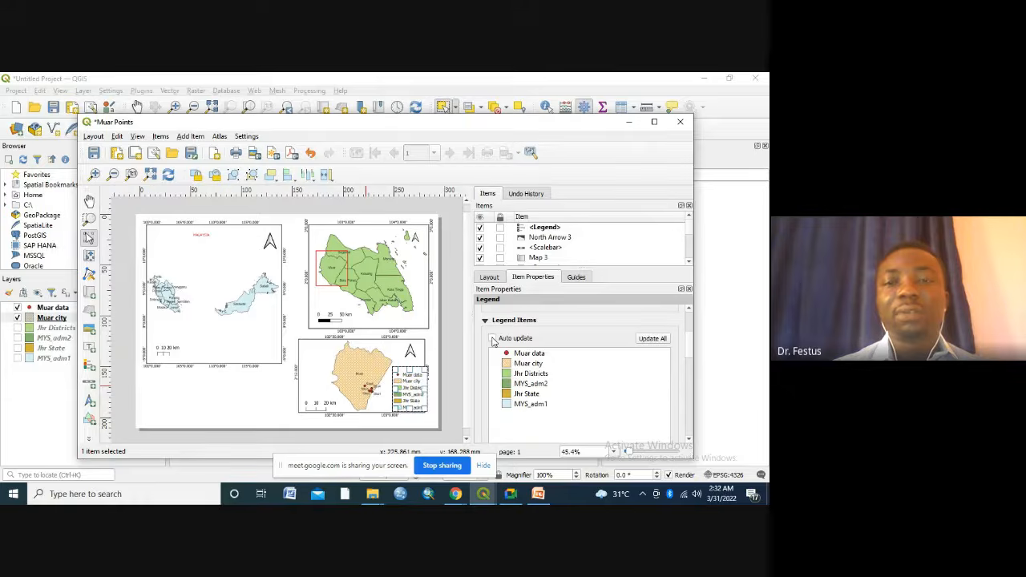
pyautogui.click(521, 375)
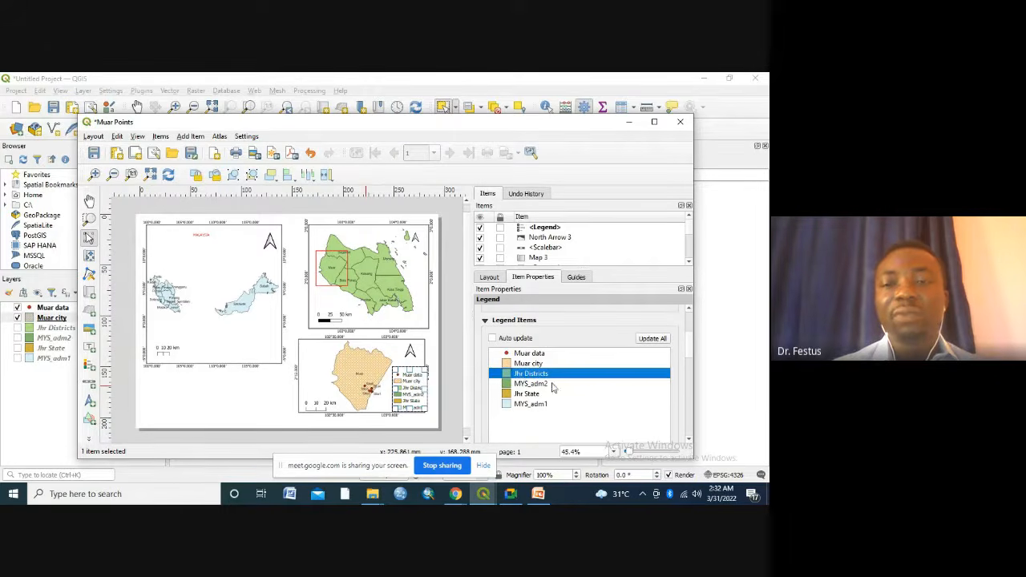
pyautogui.click(689, 442)
pyautogui.click(689, 442)
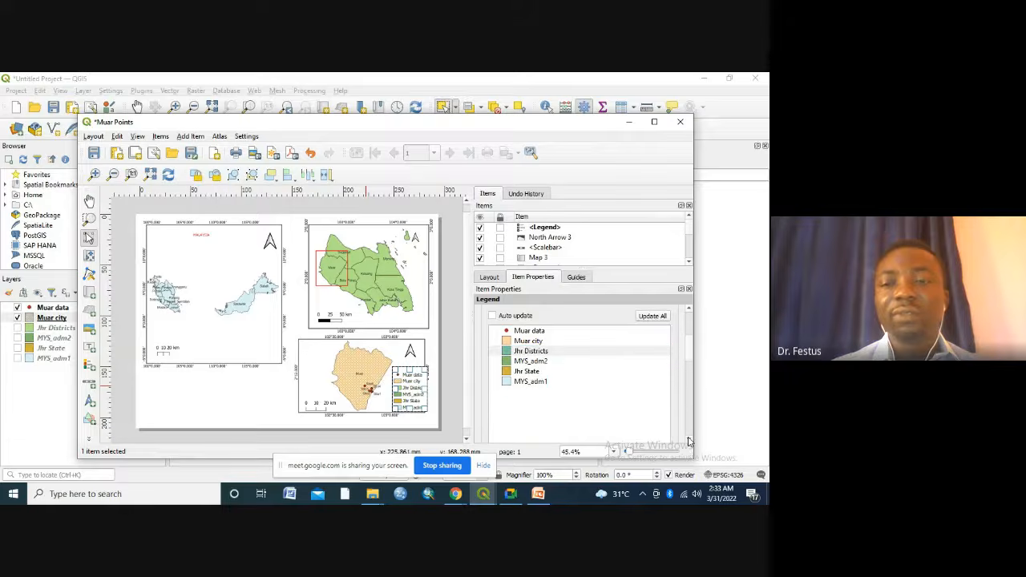
pyautogui.click(689, 442)
pyautogui.click(690, 441)
pyautogui.click(690, 442)
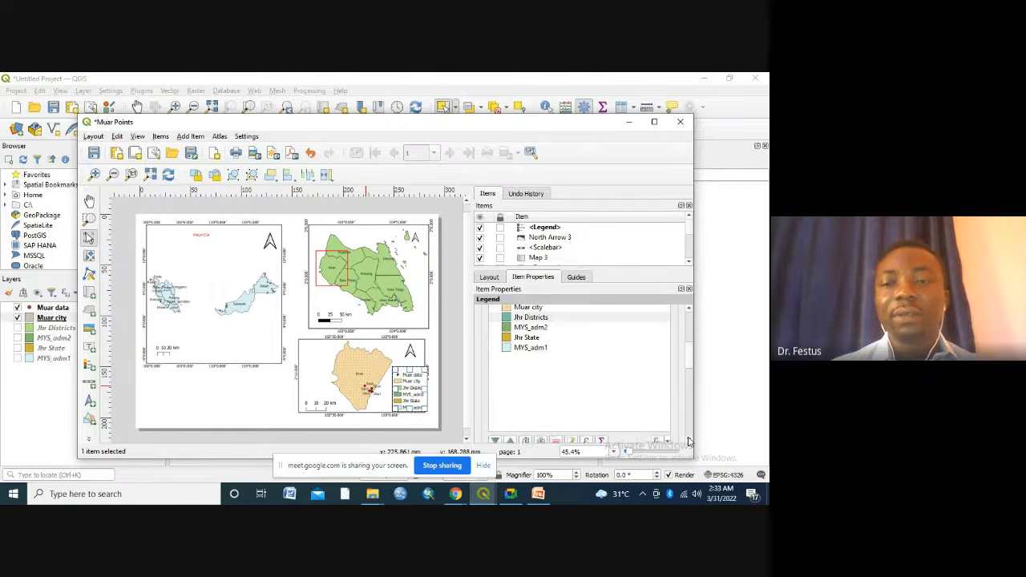
pyautogui.click(689, 441)
pyautogui.click(689, 442)
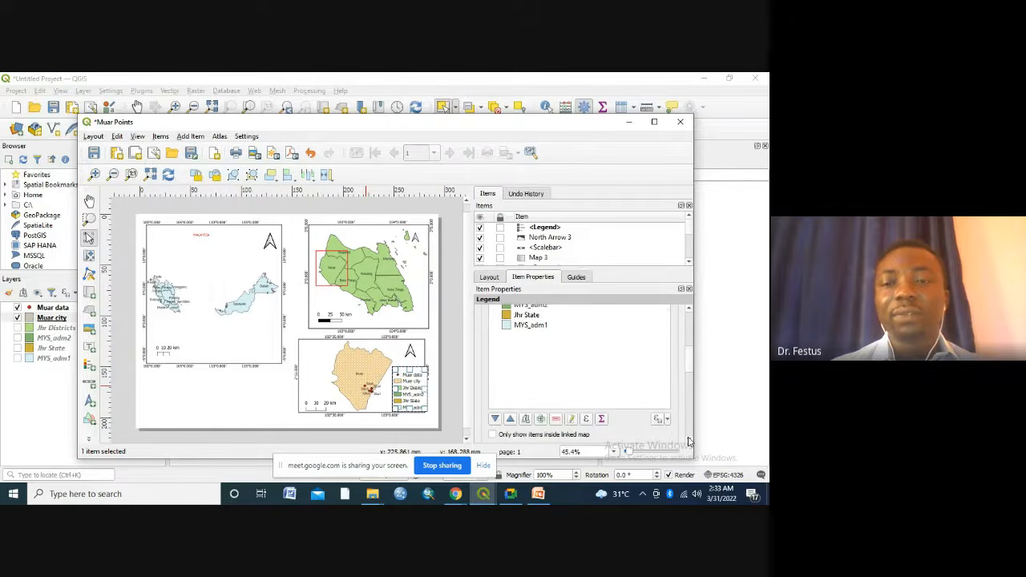
pyautogui.click(558, 421)
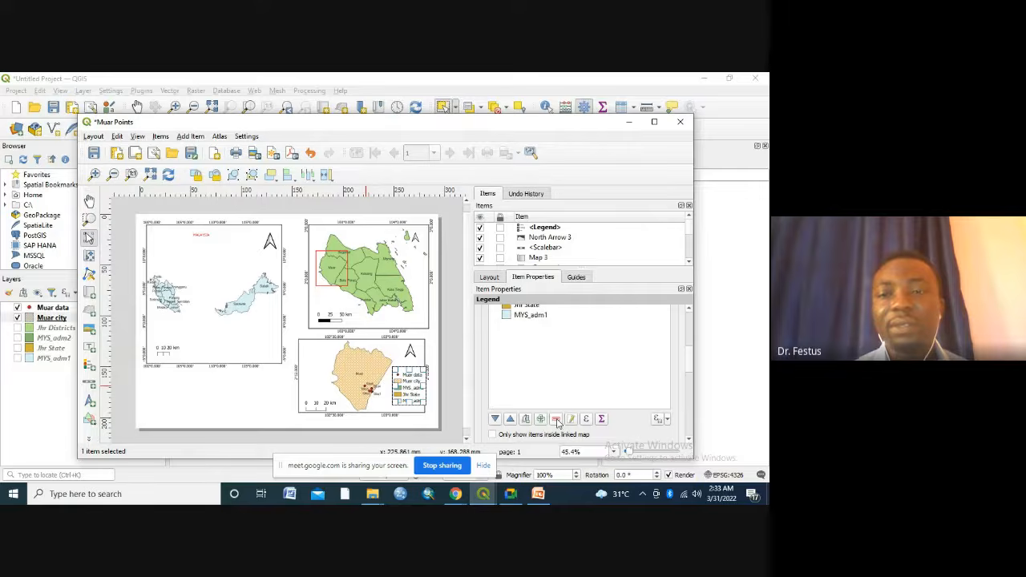
# Remove the MYS_adm2 entry from the Muar map's legend.
pyautogui.click(689, 310)
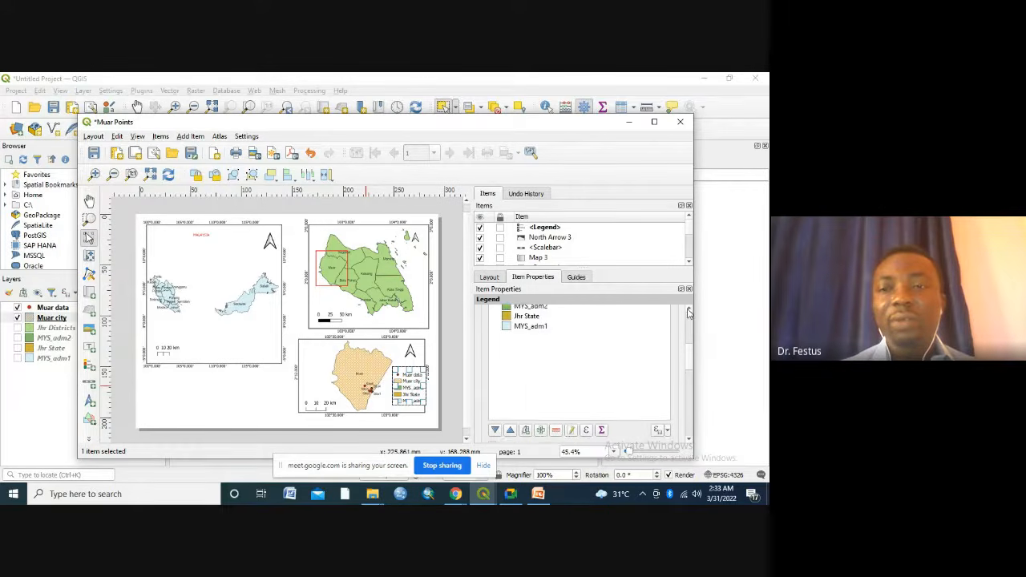
pyautogui.click(688, 311)
pyautogui.click(689, 310)
pyautogui.click(689, 310)
pyautogui.click(530, 341)
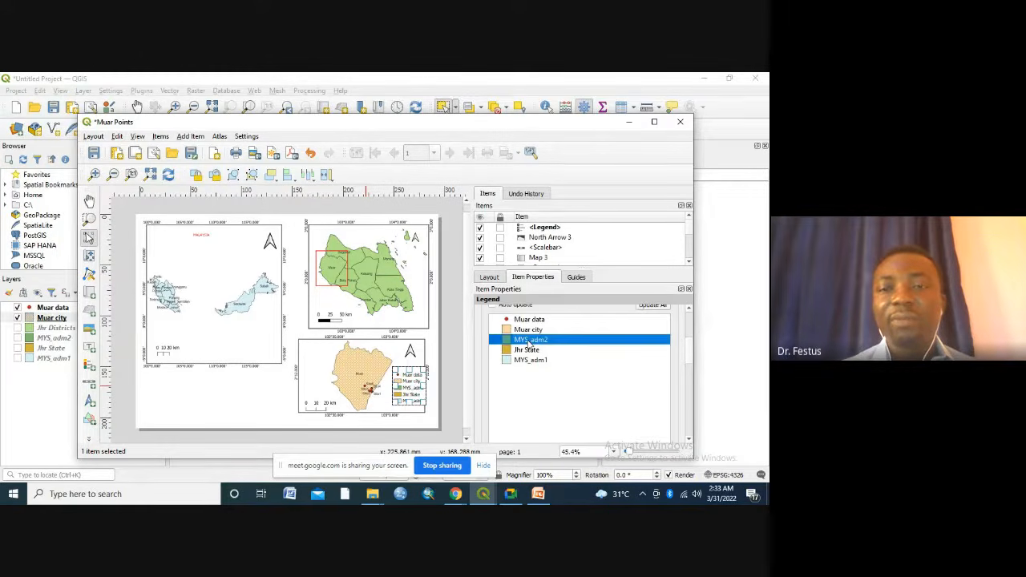
pyautogui.click(689, 440)
pyautogui.click(689, 440)
pyautogui.click(689, 440)
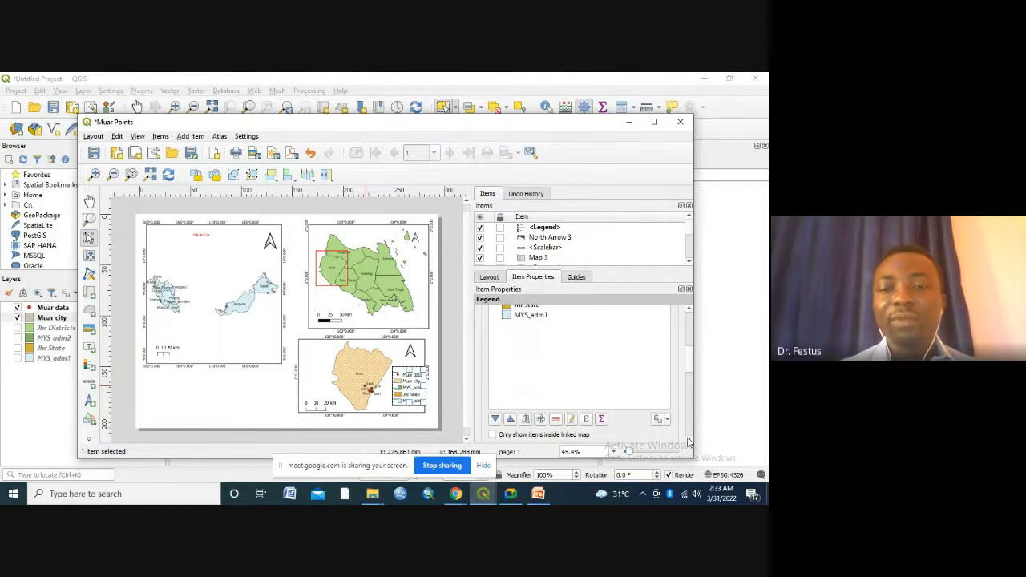
pyautogui.click(556, 419)
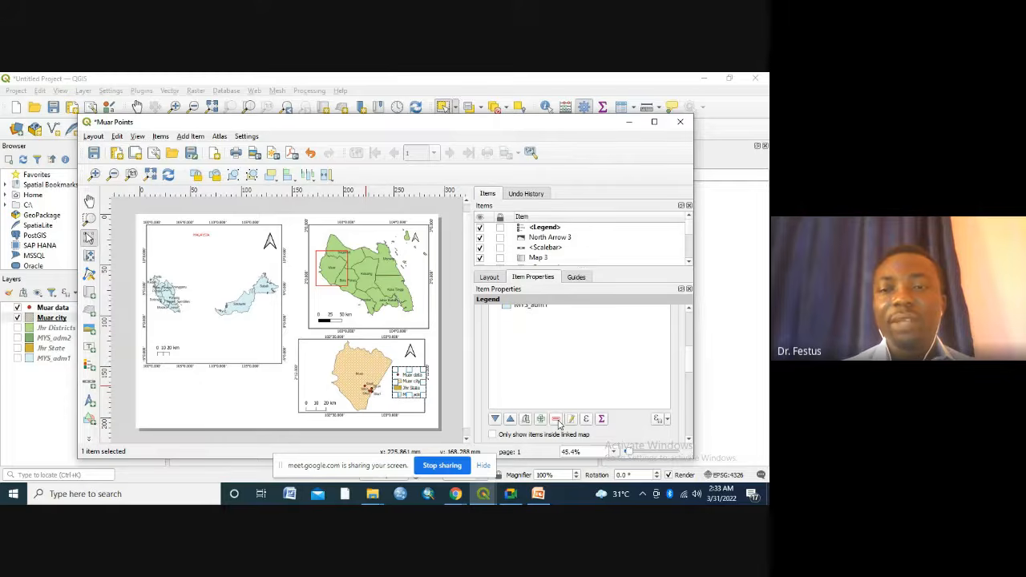
# Remove the Jhr State entry from the Muar map's legend.
pyautogui.click(688, 308)
pyautogui.click(689, 308)
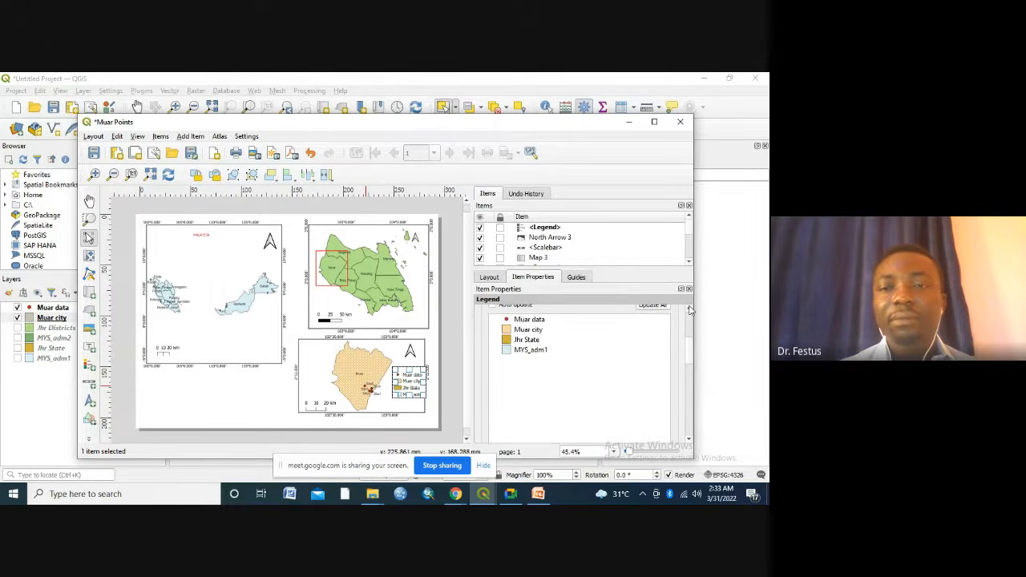
pyautogui.click(529, 343)
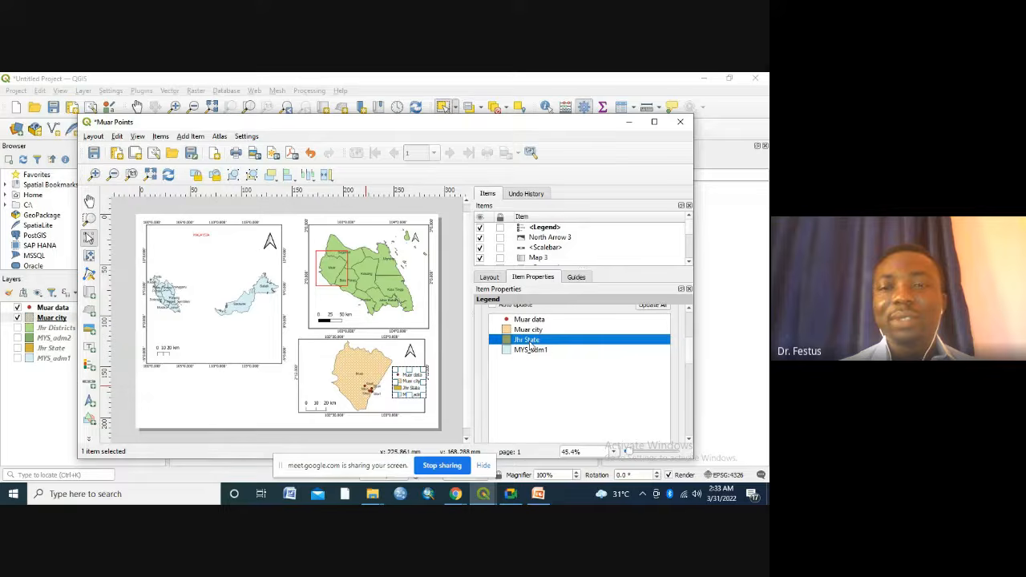
pyautogui.click(688, 442)
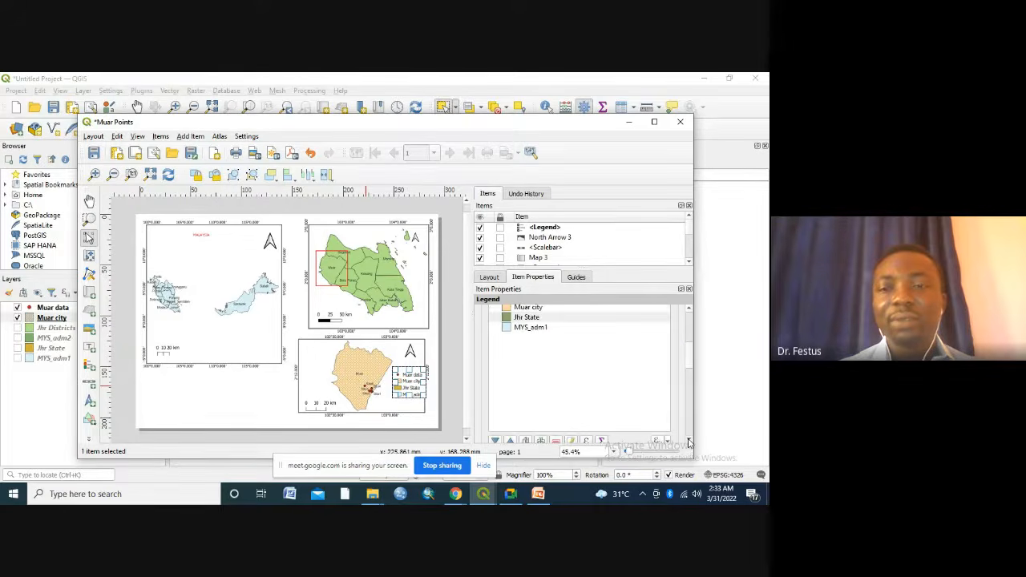
pyautogui.click(557, 421)
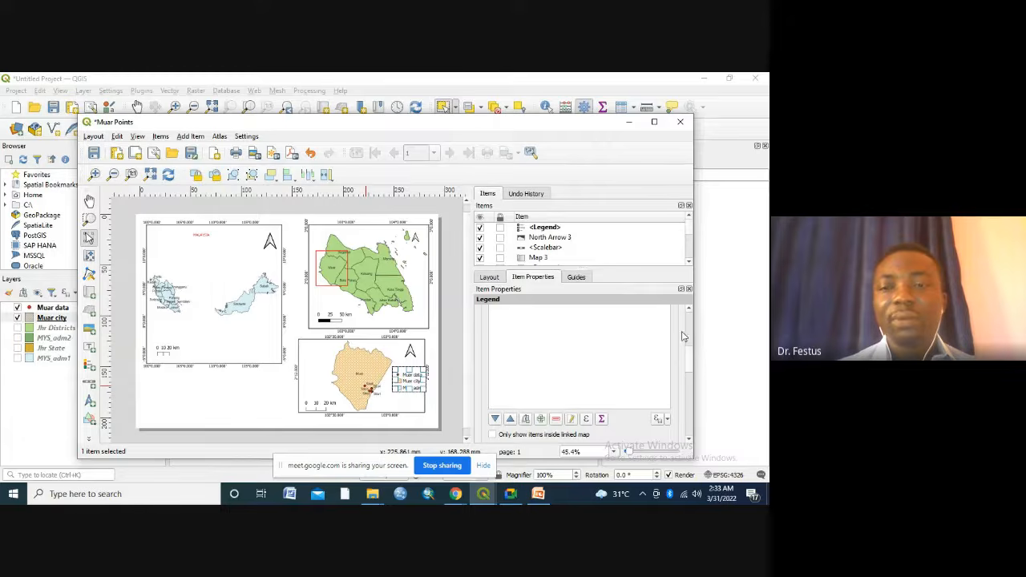
# Remove the MYS_adm1 entry so the legend lists only the Muar data and Muar city layers.
pyautogui.scroll(5, 688, 314)
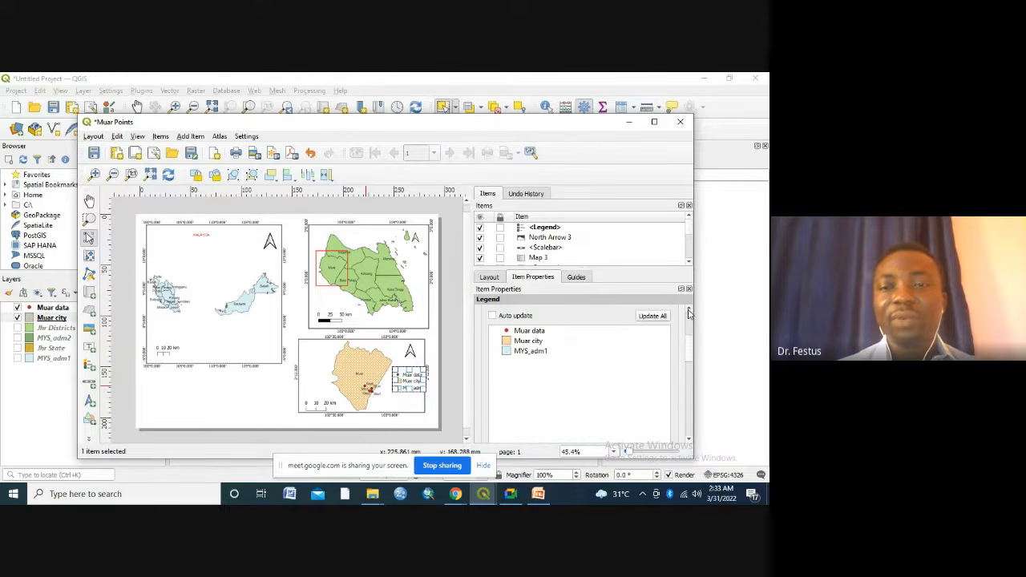
pyautogui.click(540, 351)
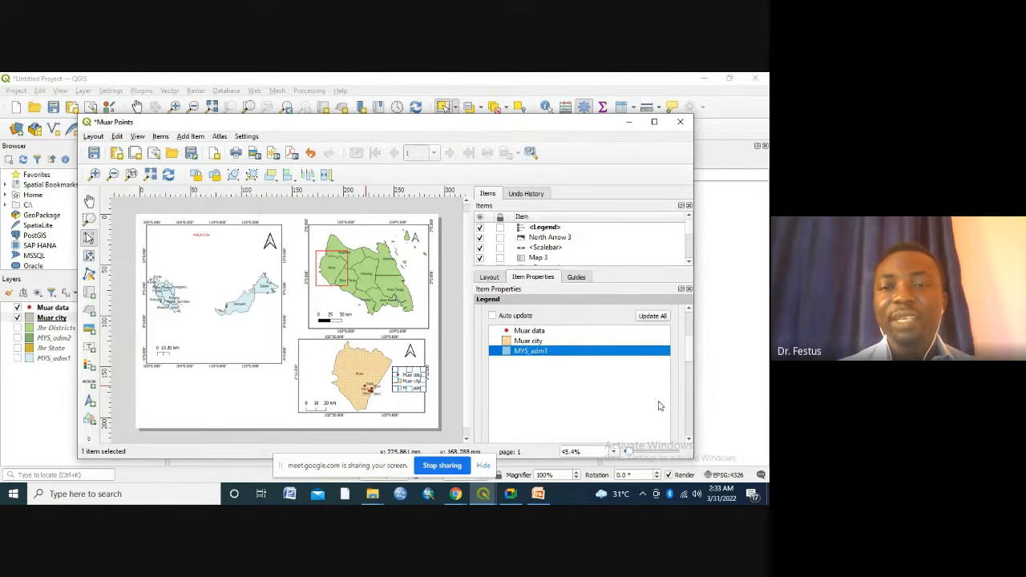
pyautogui.scroll(-5, 688, 441)
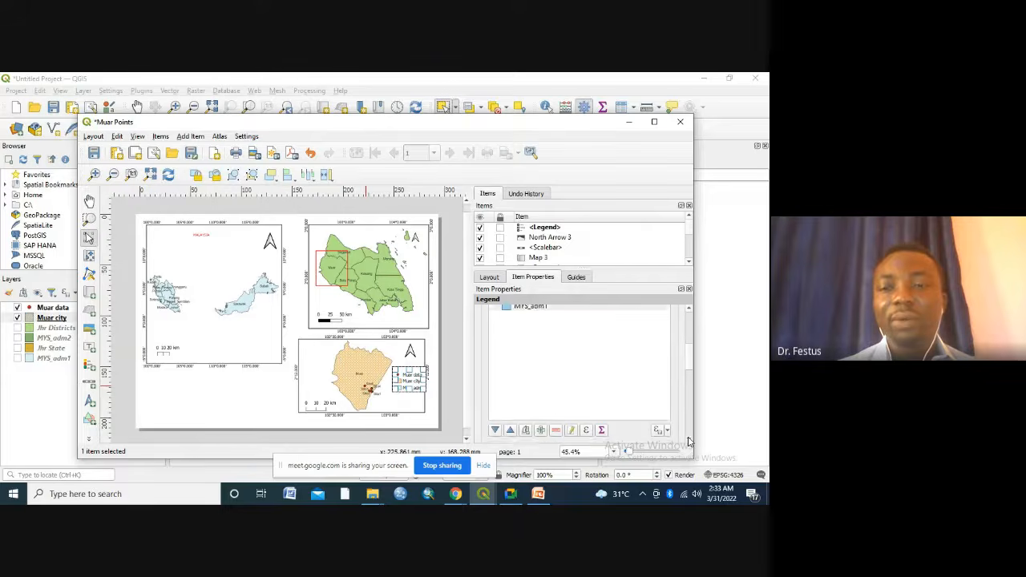
pyautogui.click(555, 418)
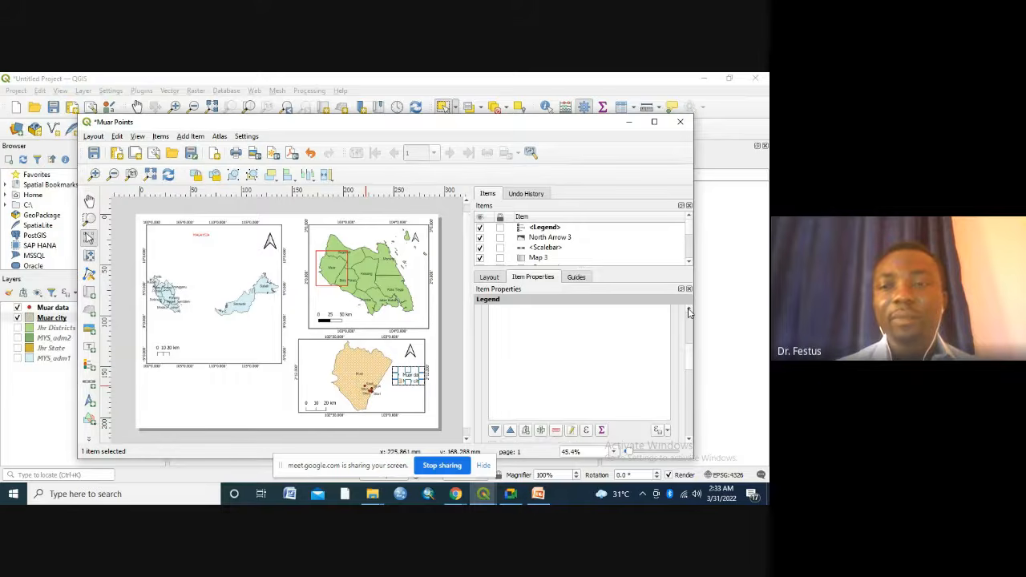
# Rename the Muar data legend entry as "Sampling Points" and return to the legend's properties.
pyautogui.scroll(5, 688, 313)
pyautogui.scroll(1, 689, 313)
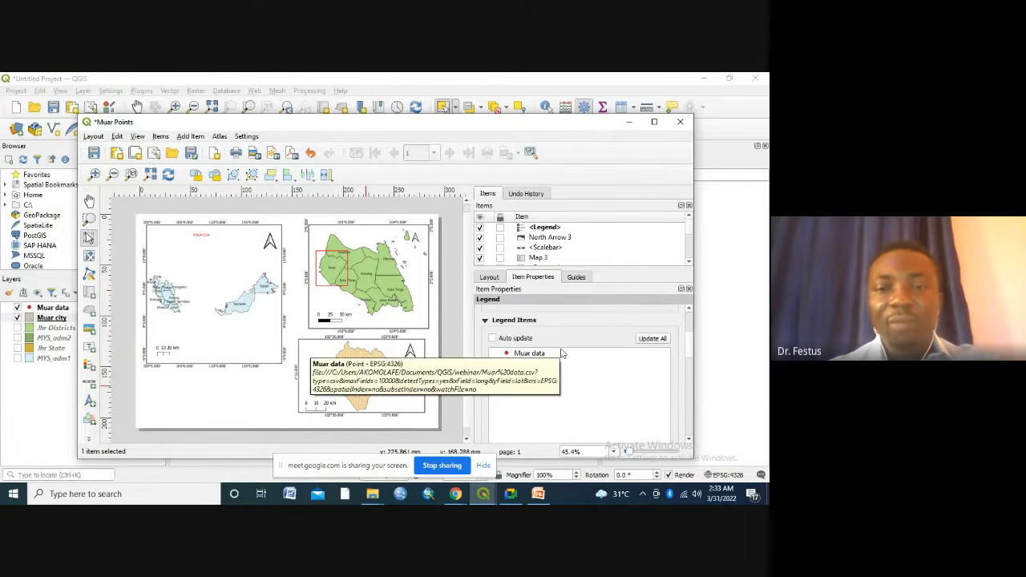
pyautogui.click(530, 356)
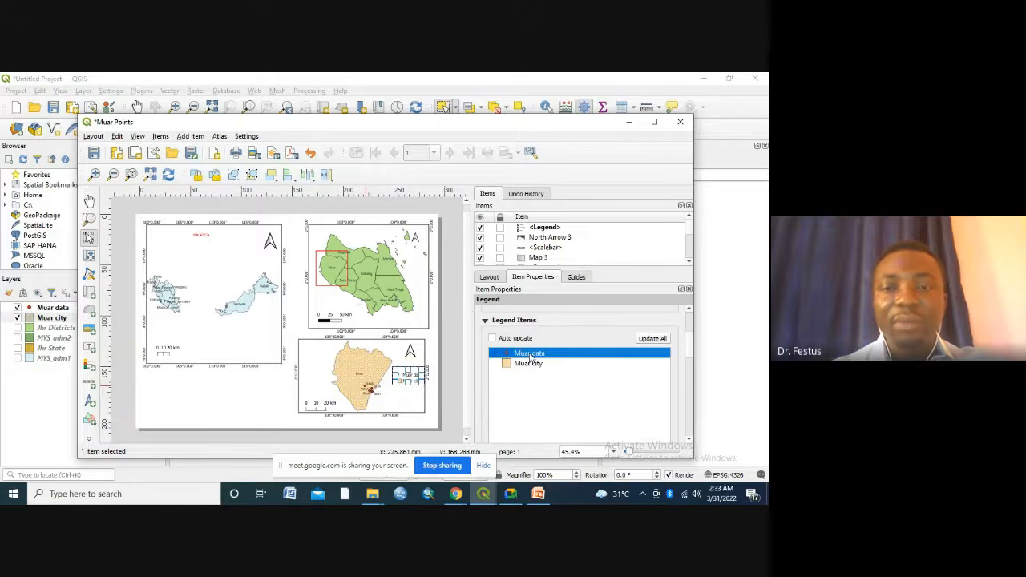
pyautogui.doubleClick(530, 356)
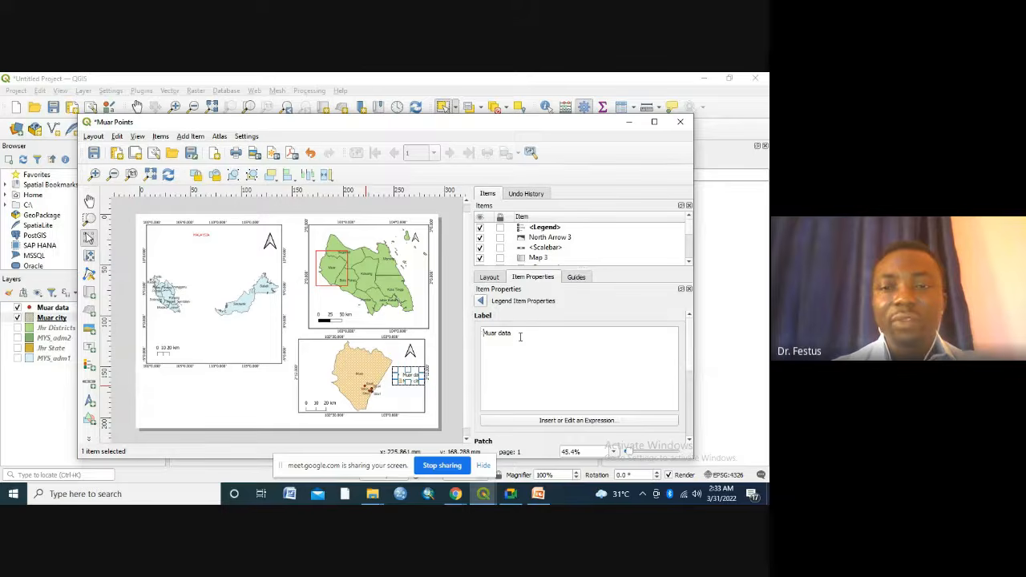
pyautogui.press('BackSpace')
pyautogui.press('BackSpace')
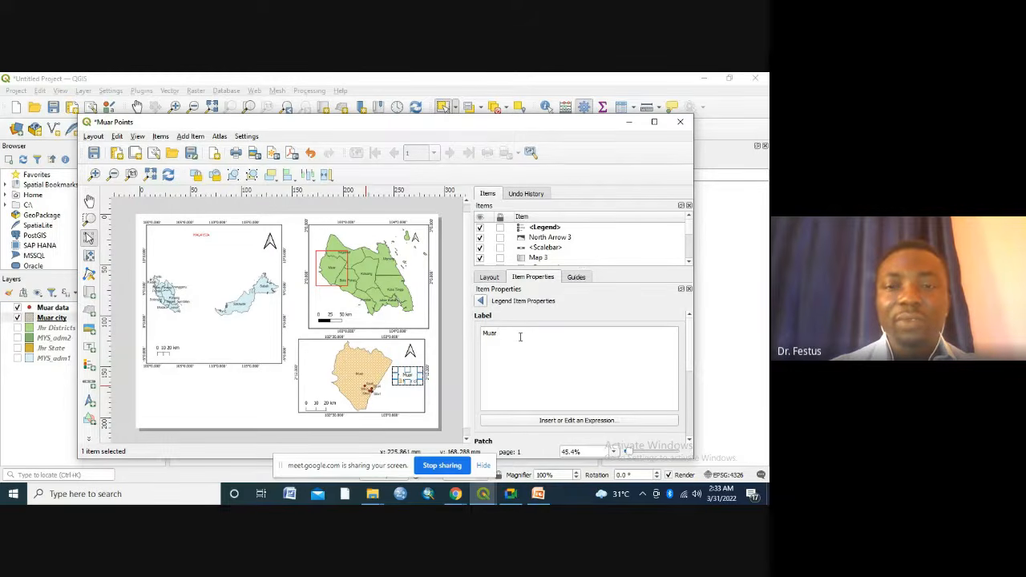
pyautogui.press('BackSpace')
pyautogui.press('BackSpace')
pyautogui.press('BackSpace')
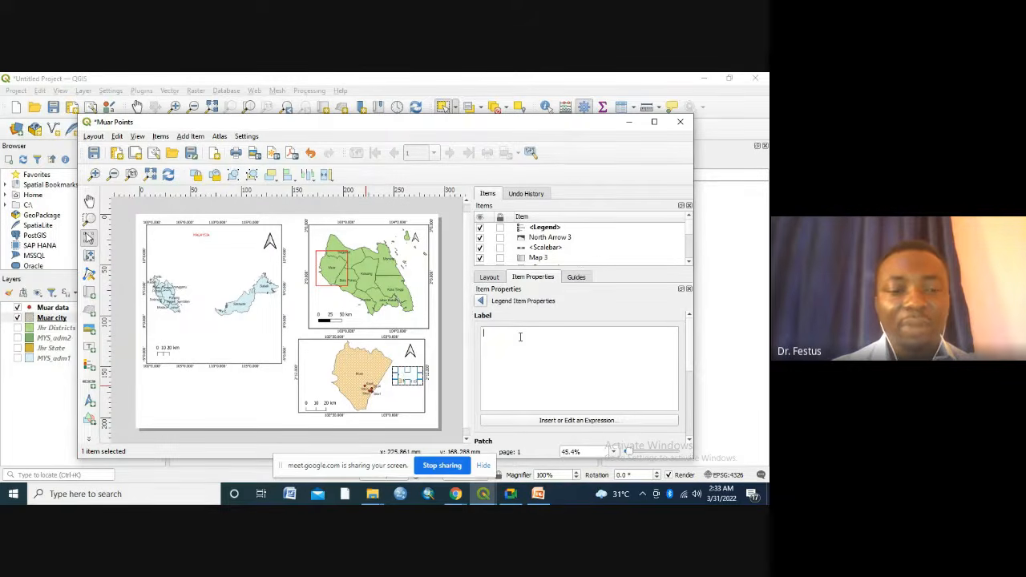
pyautogui.write('Samplin')
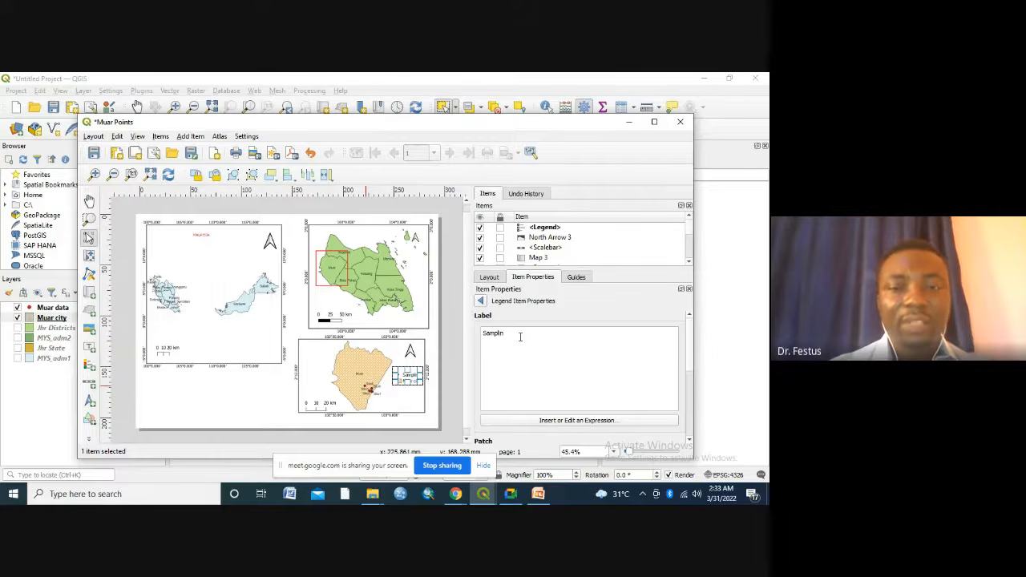
pyautogui.write('g')
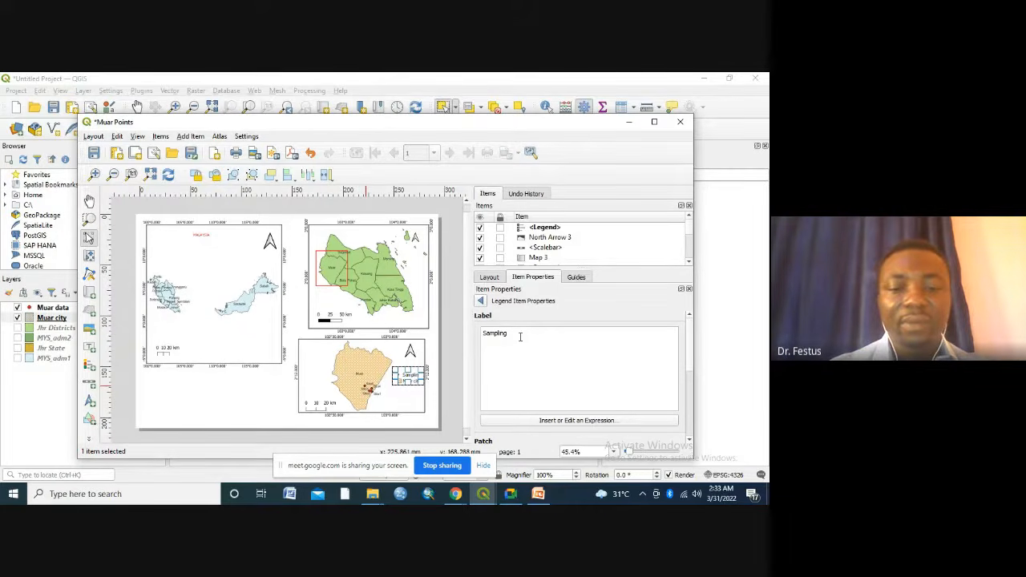
pyautogui.write(' Poin')
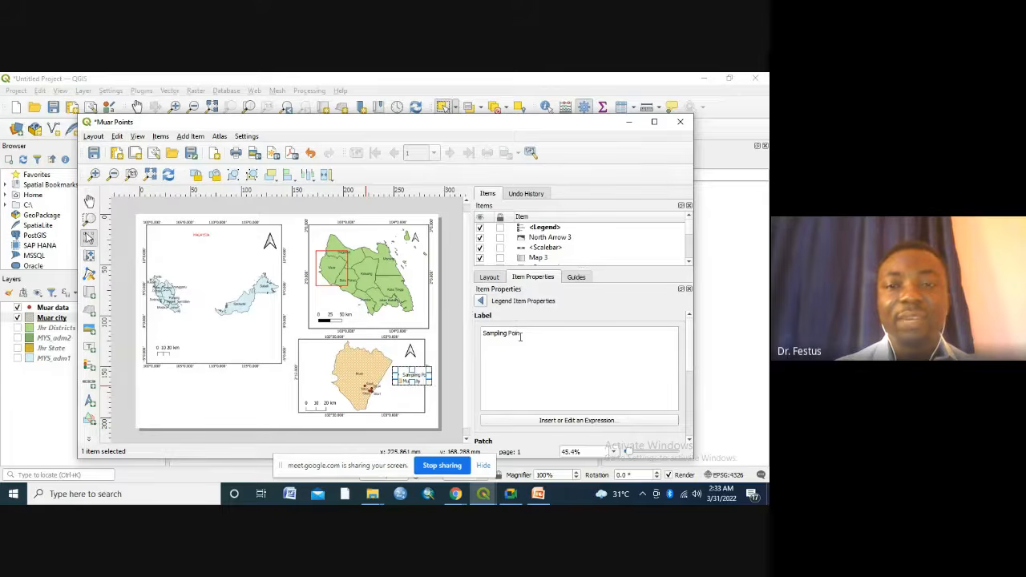
pyautogui.write('ts')
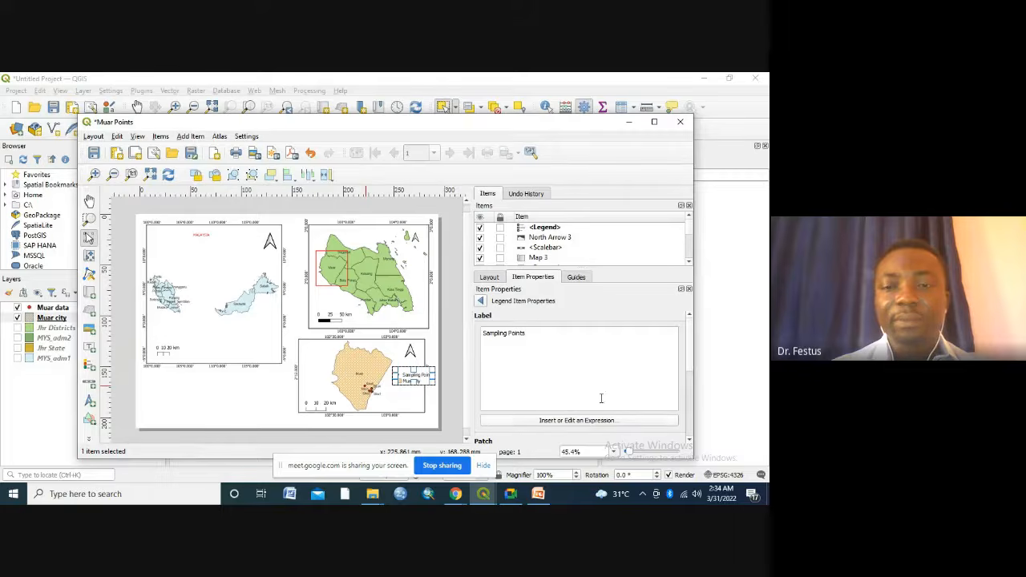
pyautogui.scroll(-2, 690, 369)
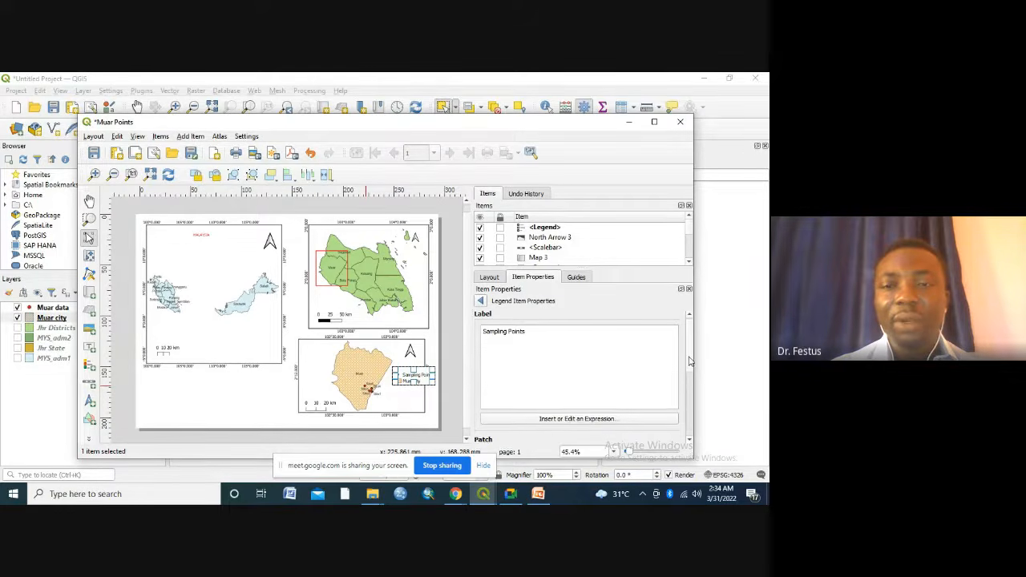
pyautogui.scroll(2, 690, 368)
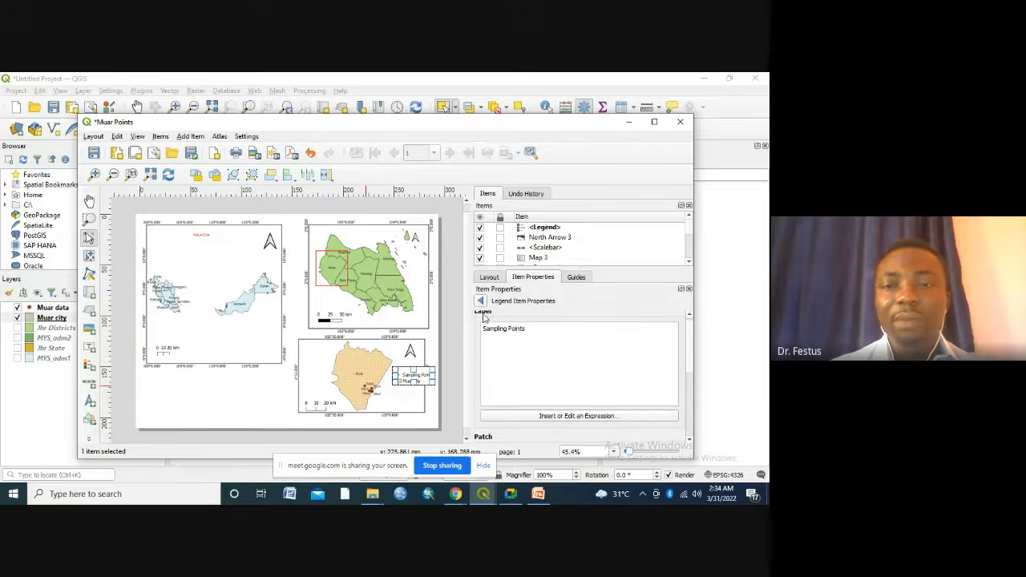
pyautogui.click(481, 301)
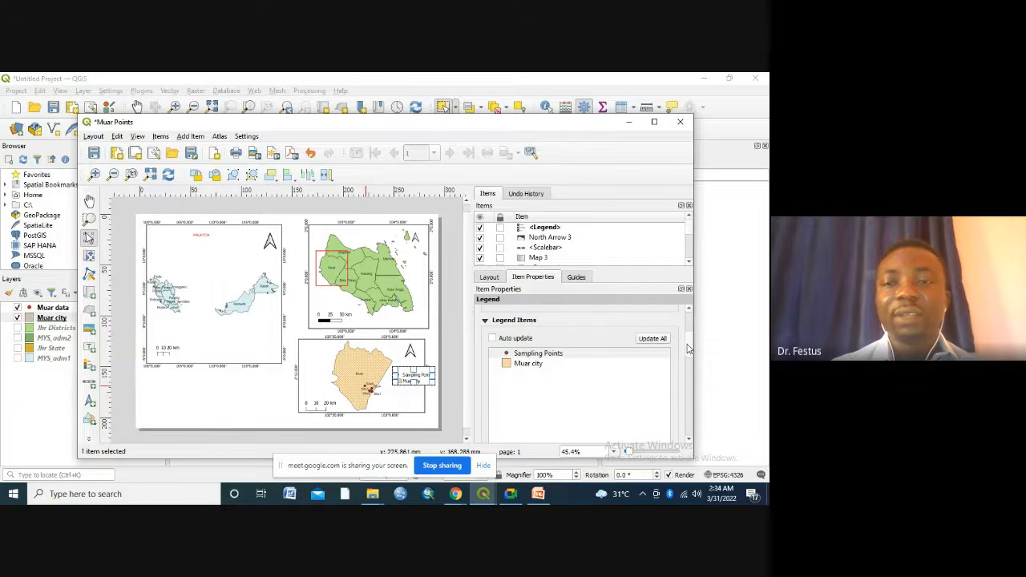
# Enlarge the legend box slightly in height and move it left and down to fit inside the Muar map frame's right edge.
pyautogui.moveTo(687, 348); pyautogui.dragTo(688, 390)
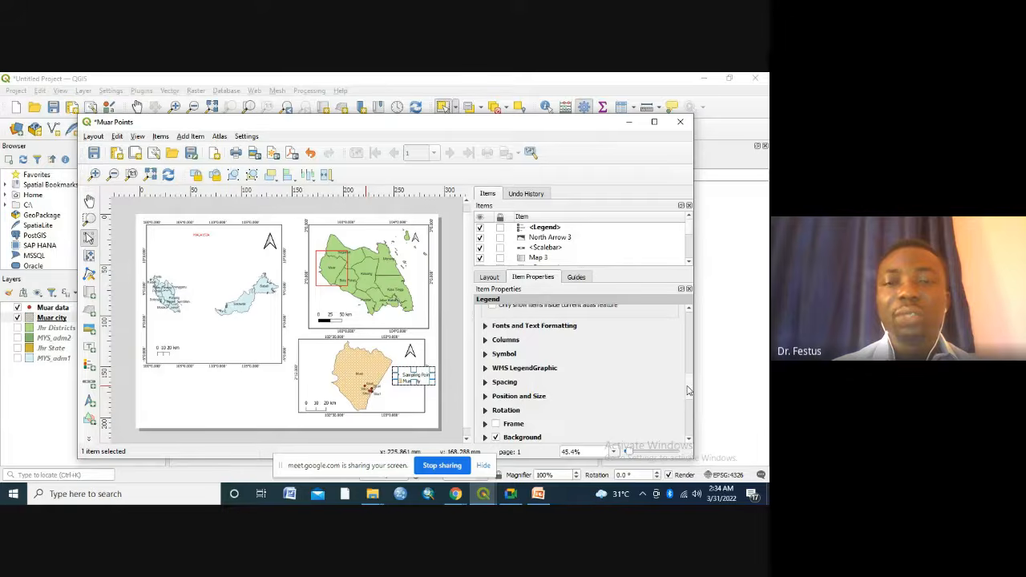
pyautogui.click(407, 425)
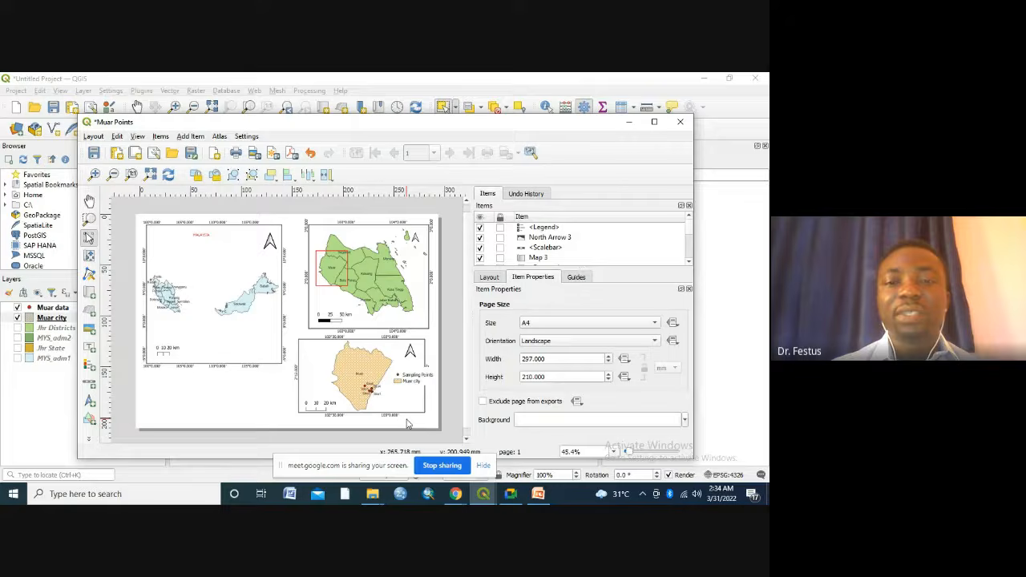
pyautogui.click(400, 380)
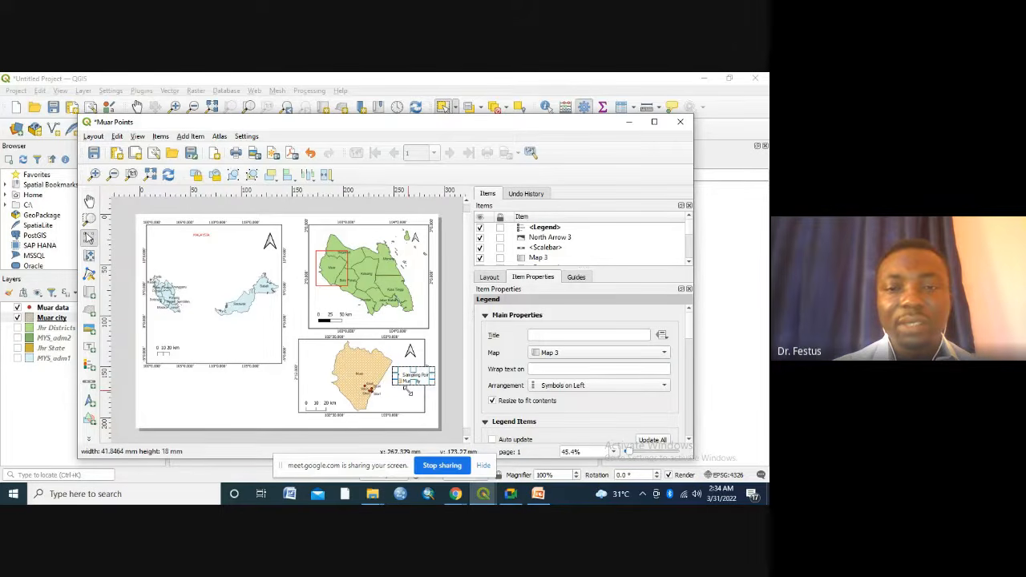
pyautogui.moveTo(408, 392); pyautogui.dragTo(404, 393)
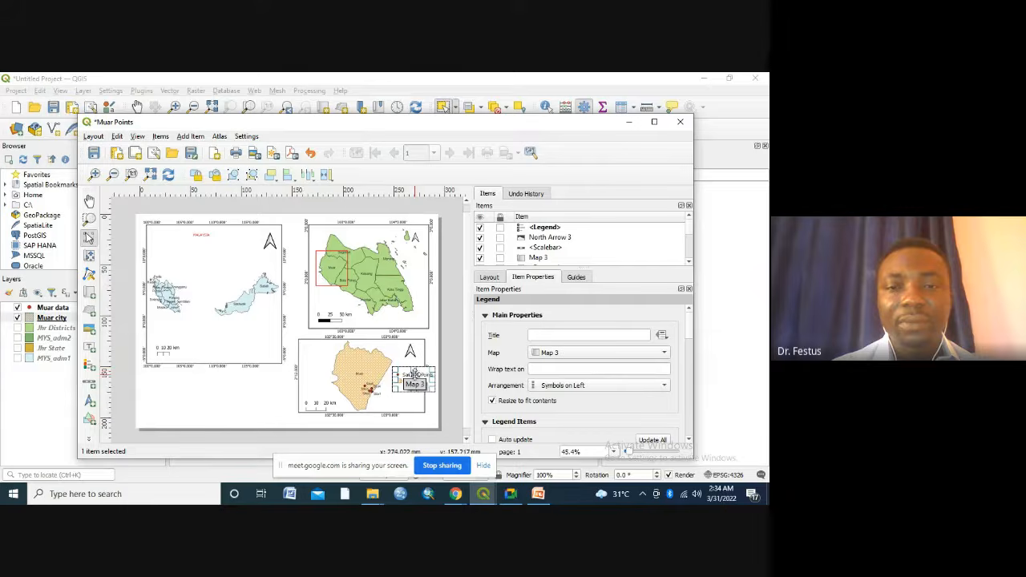
pyautogui.moveTo(406, 383); pyautogui.dragTo(402, 378)
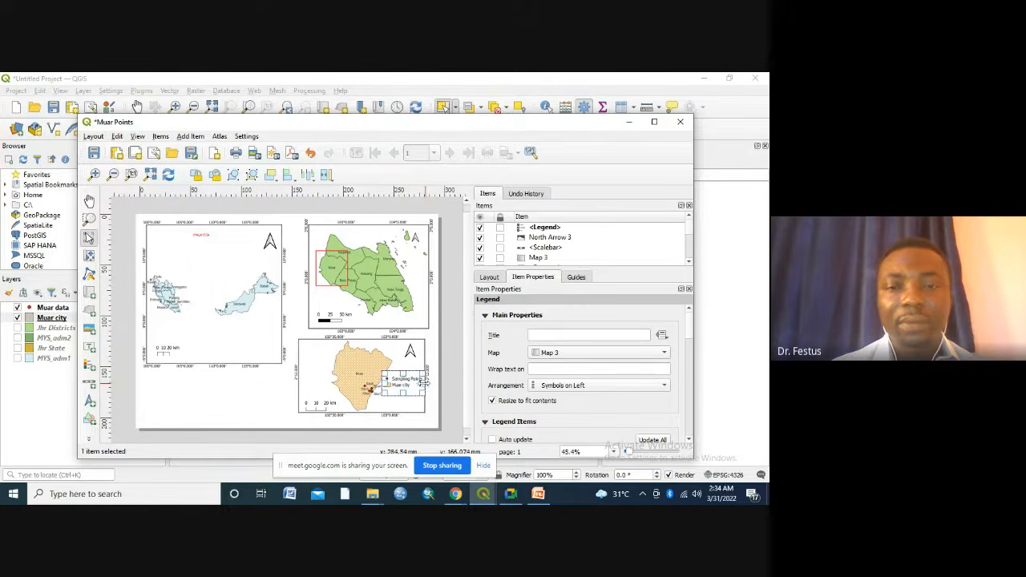
pyautogui.moveTo(419, 383)
pyautogui.mouseDown()
pyautogui.moveTo(399, 383)
pyautogui.moveTo(428, 400)
pyautogui.mouseUp()
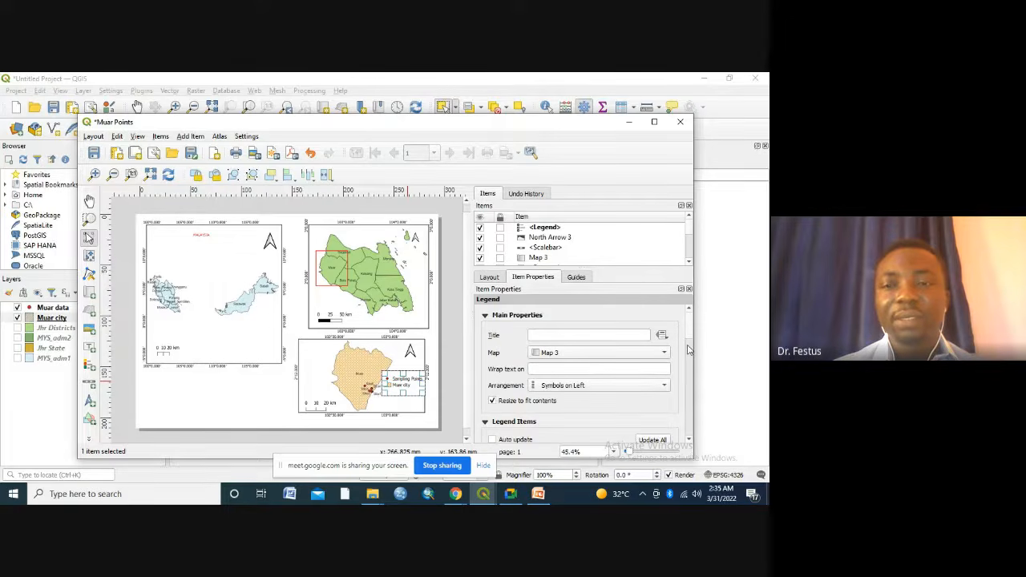
# Turn on the frame around the legend and deselect it.
pyautogui.moveTo(688, 346); pyautogui.dragTo(689, 363)
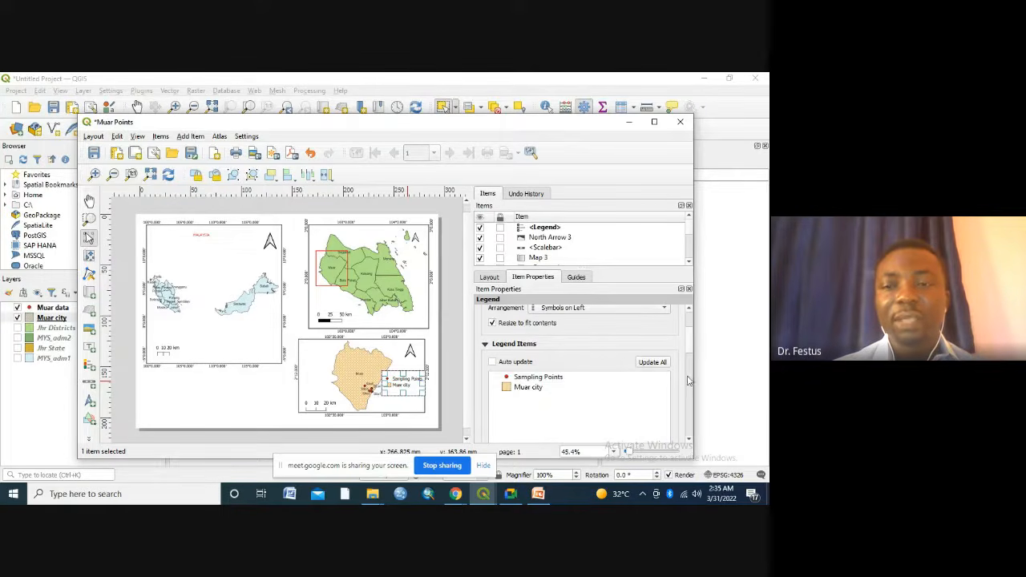
pyautogui.click(690, 438)
pyautogui.scroll(-5, 690, 440)
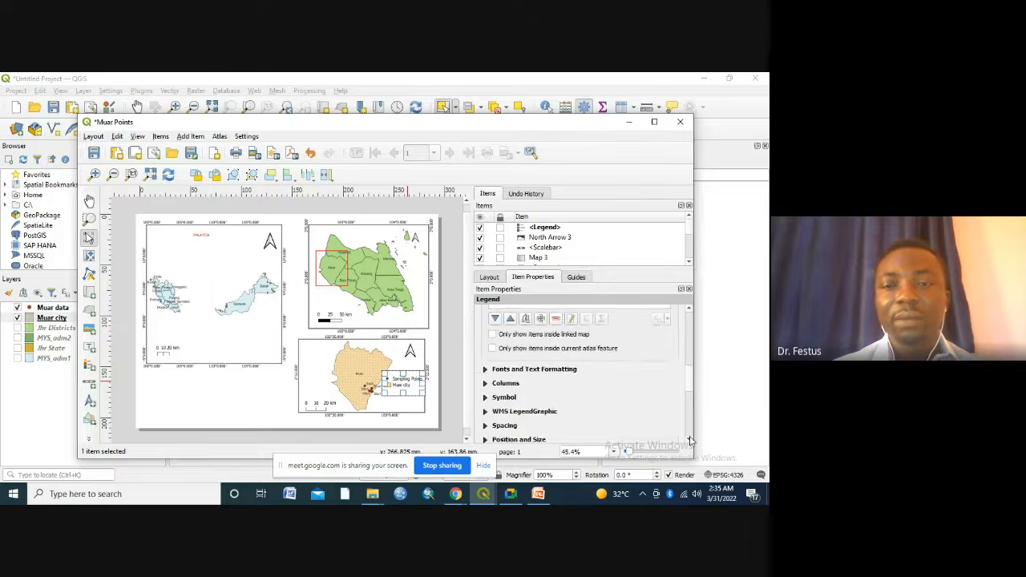
pyautogui.scroll(-1, 690, 440)
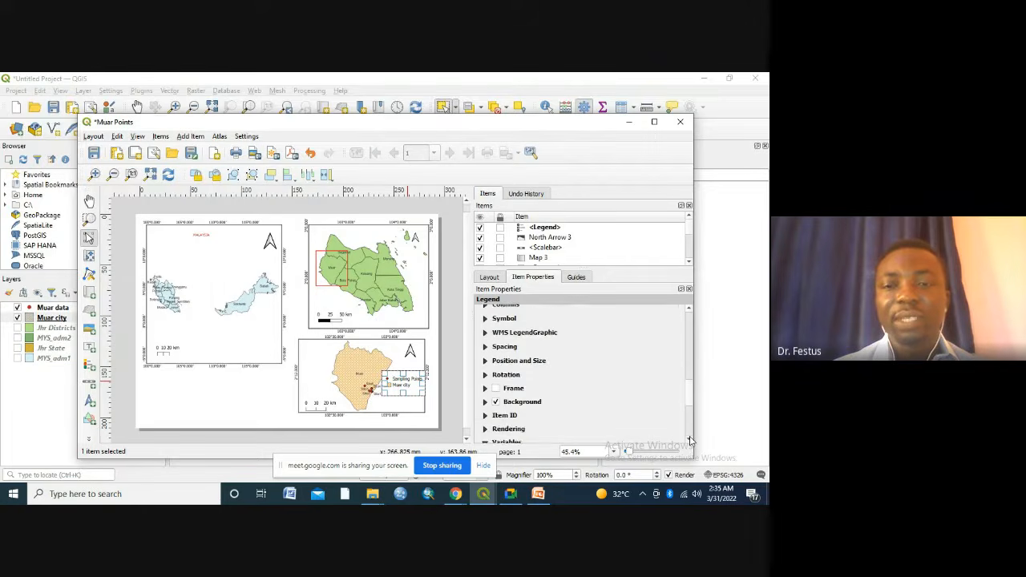
pyautogui.click(496, 388)
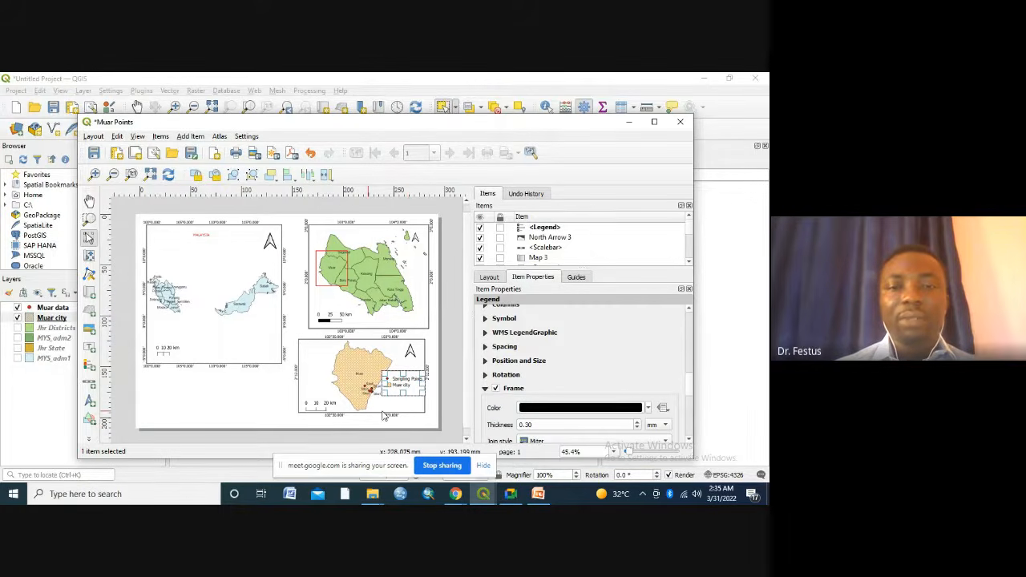
pyautogui.click(292, 421)
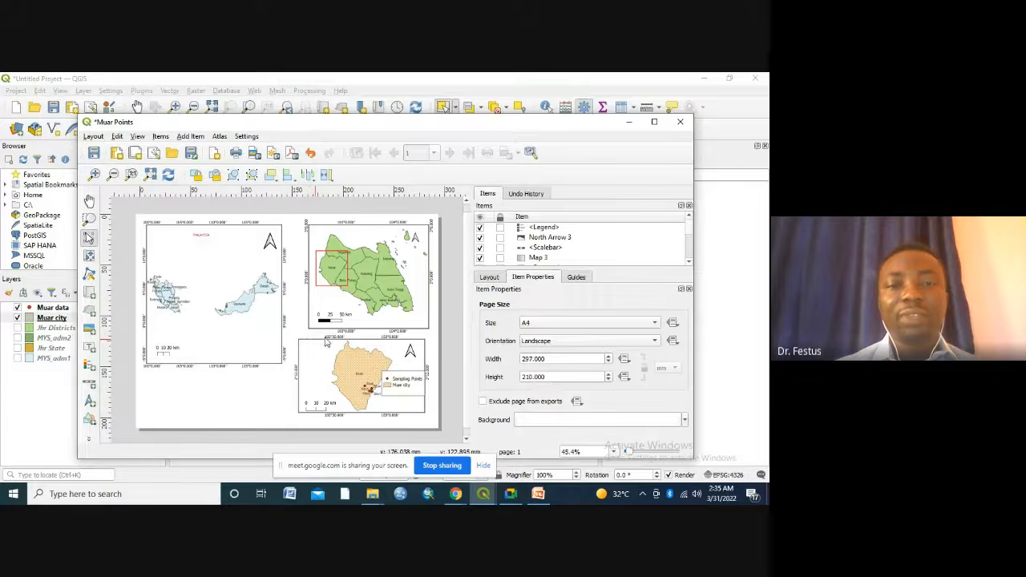
# Shift the map content of the Muar map slightly left within its frame, away from the legend.
pyautogui.click(326, 340)
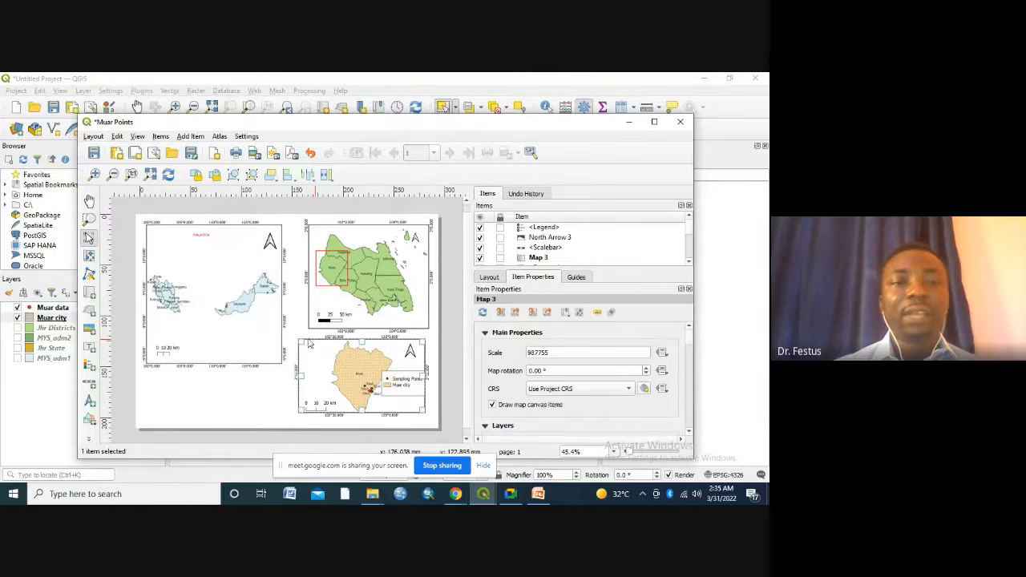
pyautogui.click(91, 274)
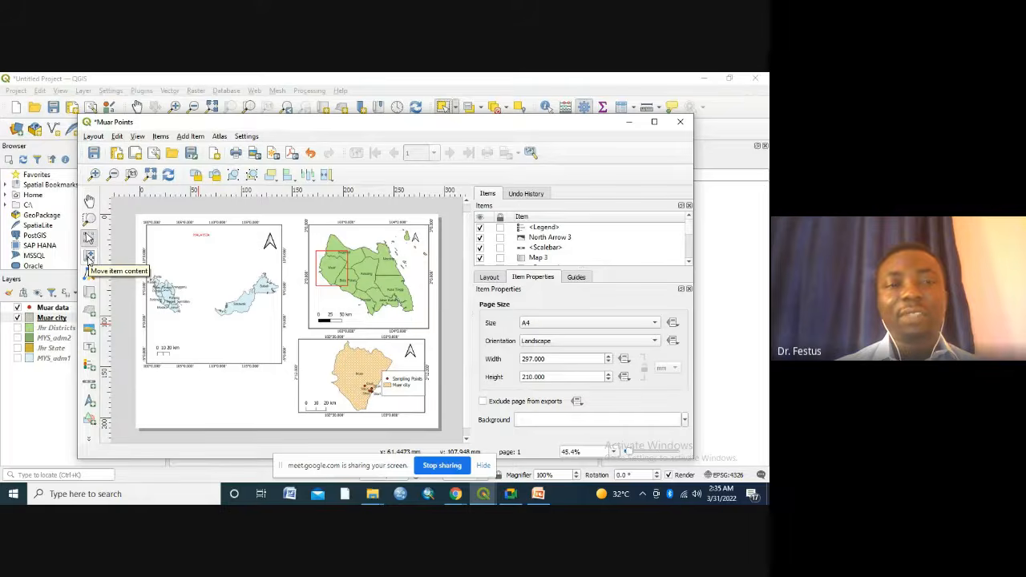
pyautogui.click(88, 257)
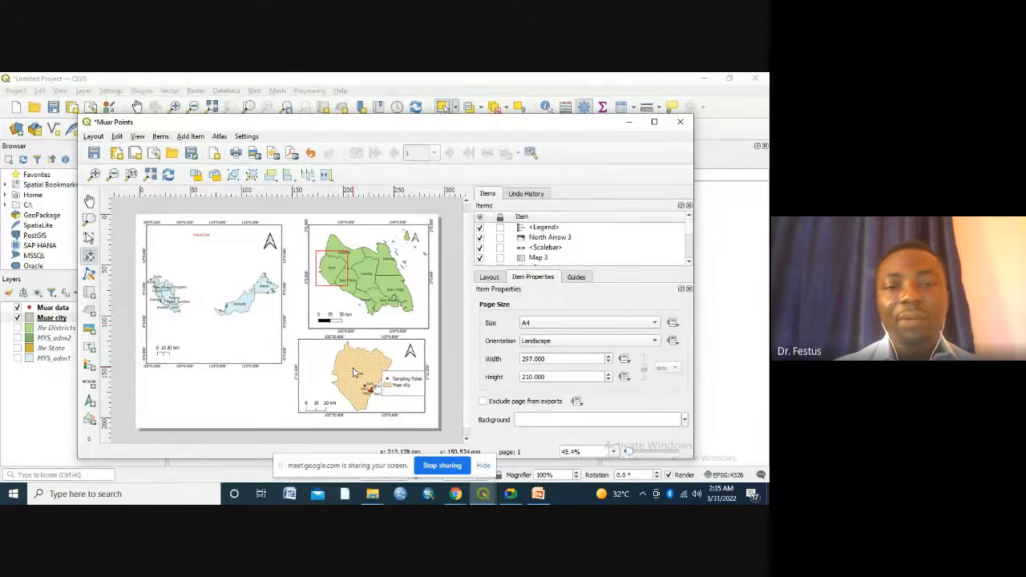
pyautogui.moveTo(339, 373)
pyautogui.mouseDown()
pyautogui.moveTo(326, 375)
pyautogui.moveTo(350, 370)
pyautogui.mouseUp()
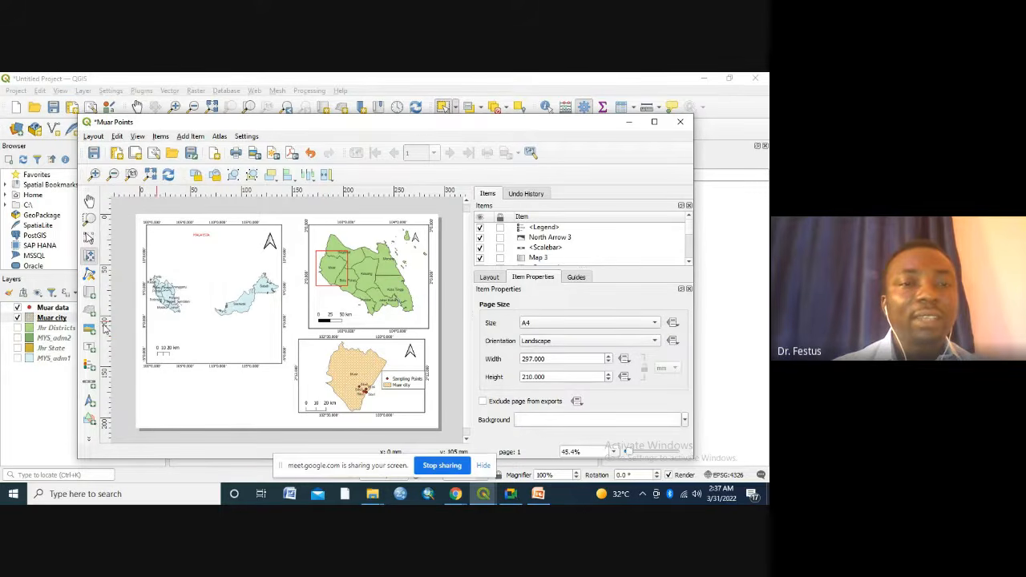
# Draw an arrow from the Johor area on the Malaysia map to the left edge of the Johor map frame.
pyautogui.click(89, 440)
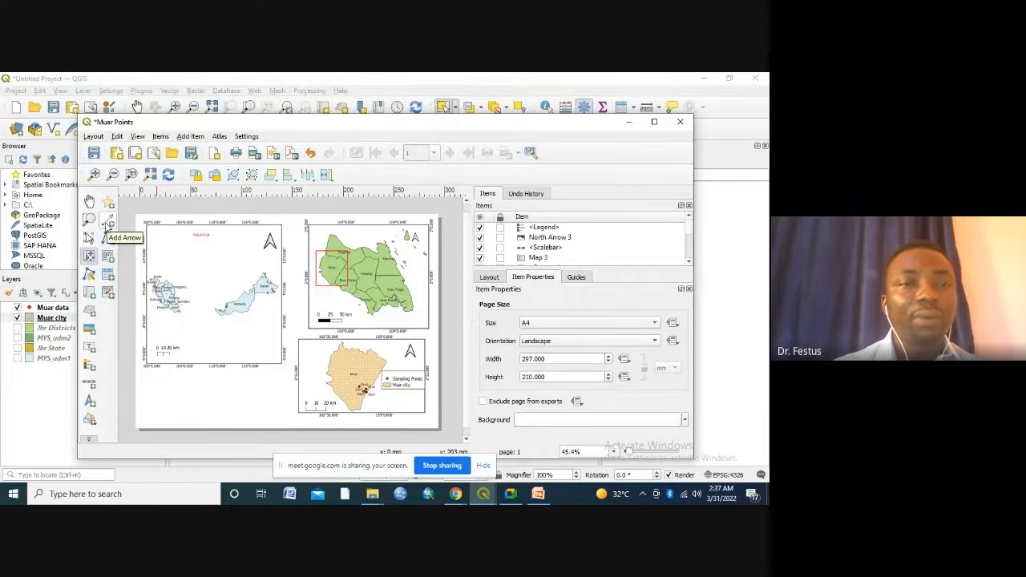
pyautogui.click(108, 224)
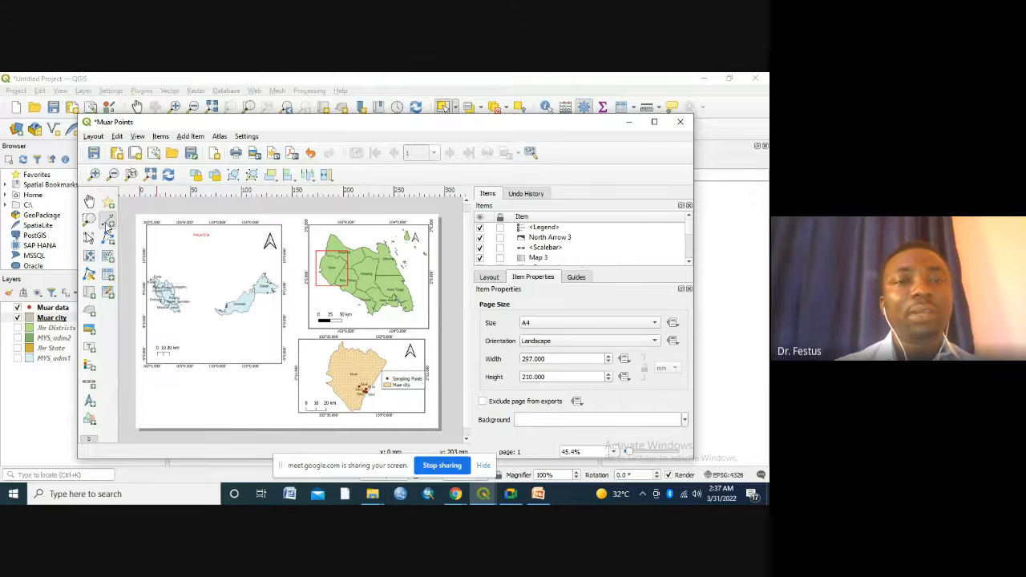
pyautogui.click(177, 306)
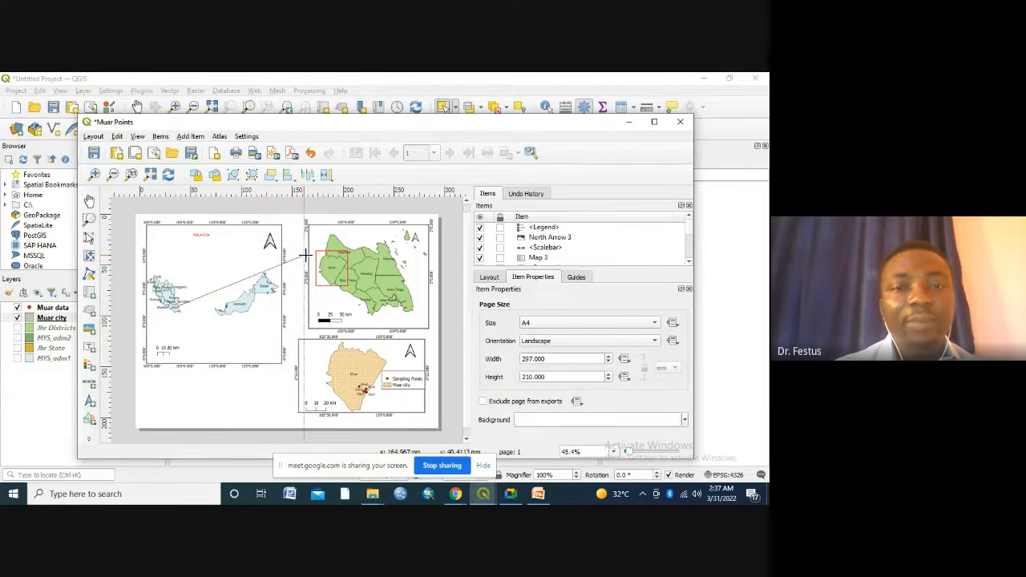
pyautogui.rightClick(304, 255)
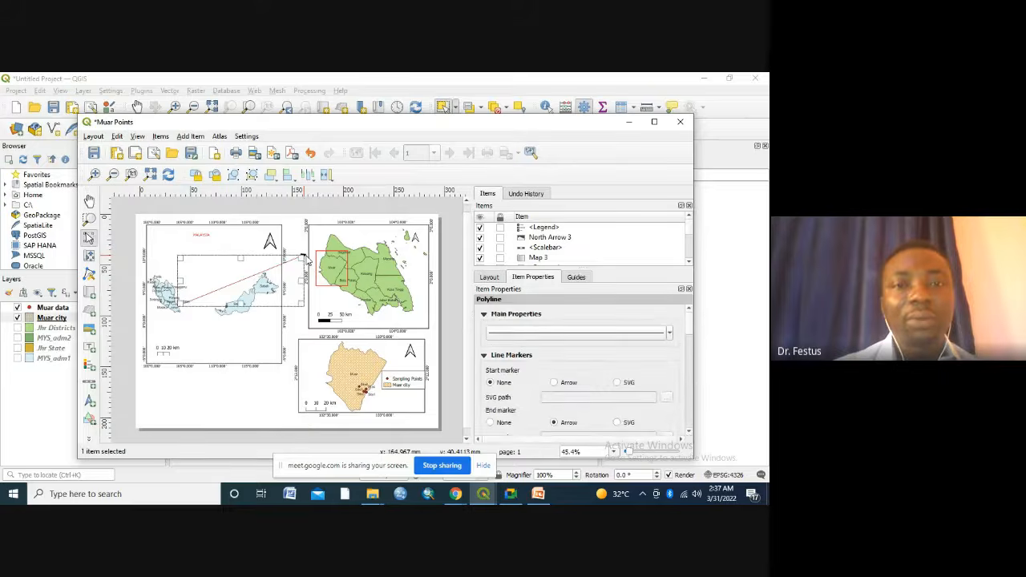
pyautogui.click(266, 418)
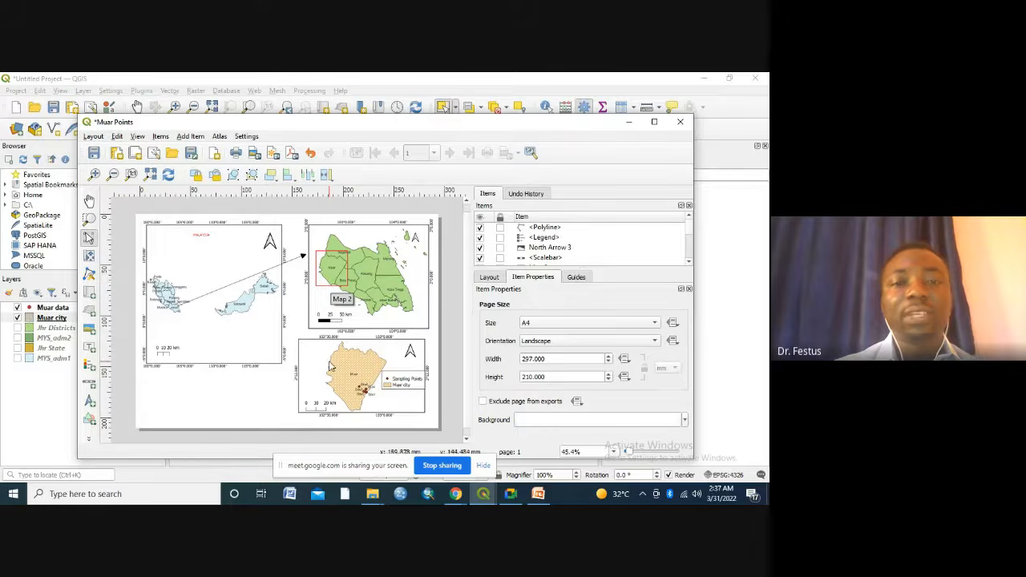
# Draw a second arrow from the Muar district on the Johor map down to the upper edge of the Muar map frame.
pyautogui.click(88, 438)
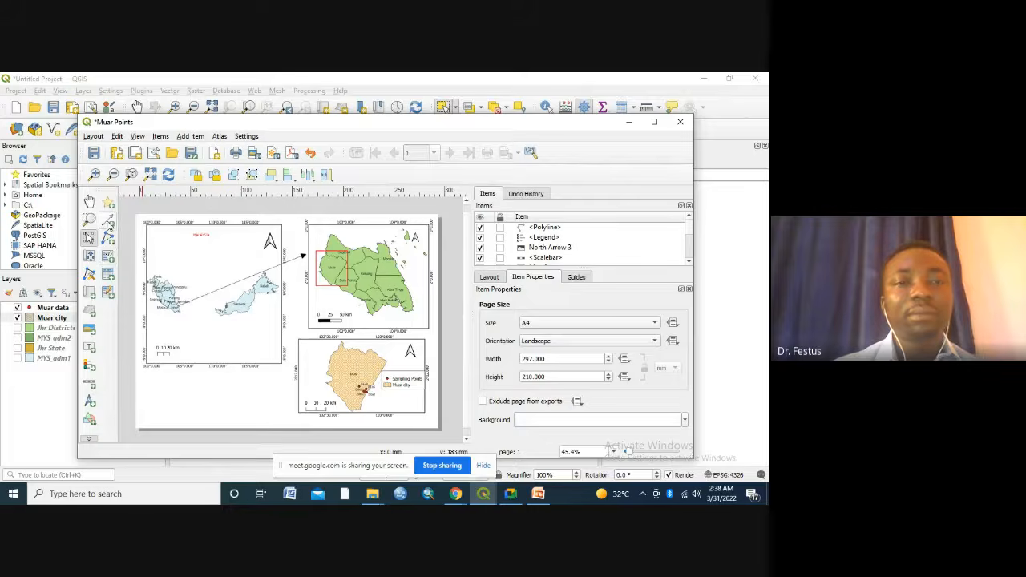
pyautogui.click(109, 222)
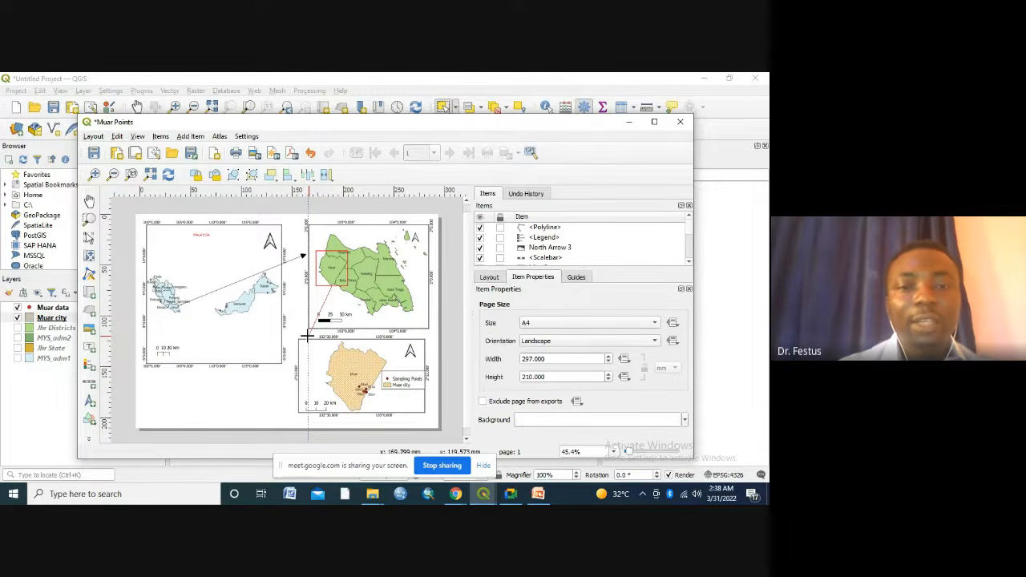
pyautogui.rightClick(309, 341)
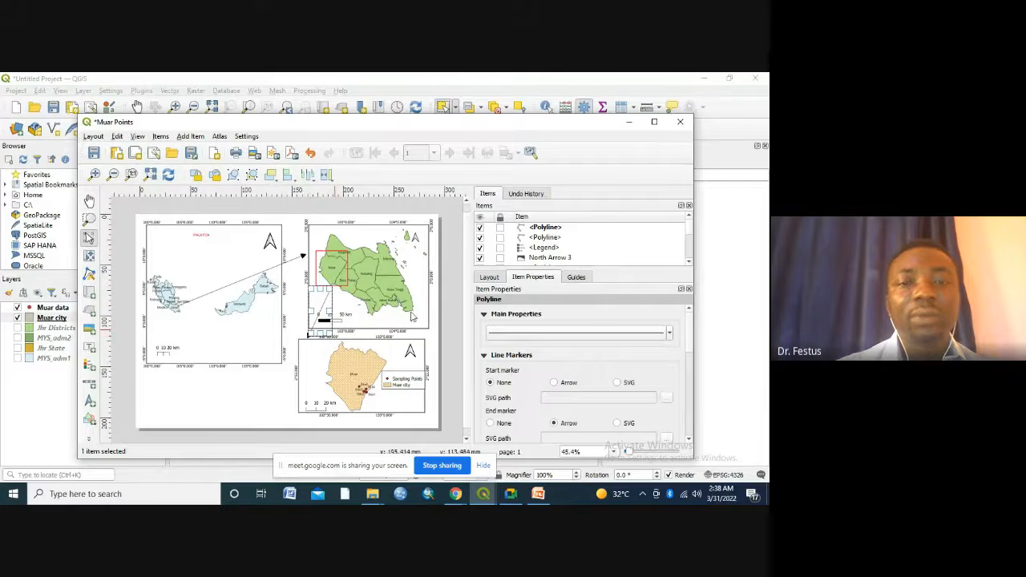
pyautogui.click(253, 417)
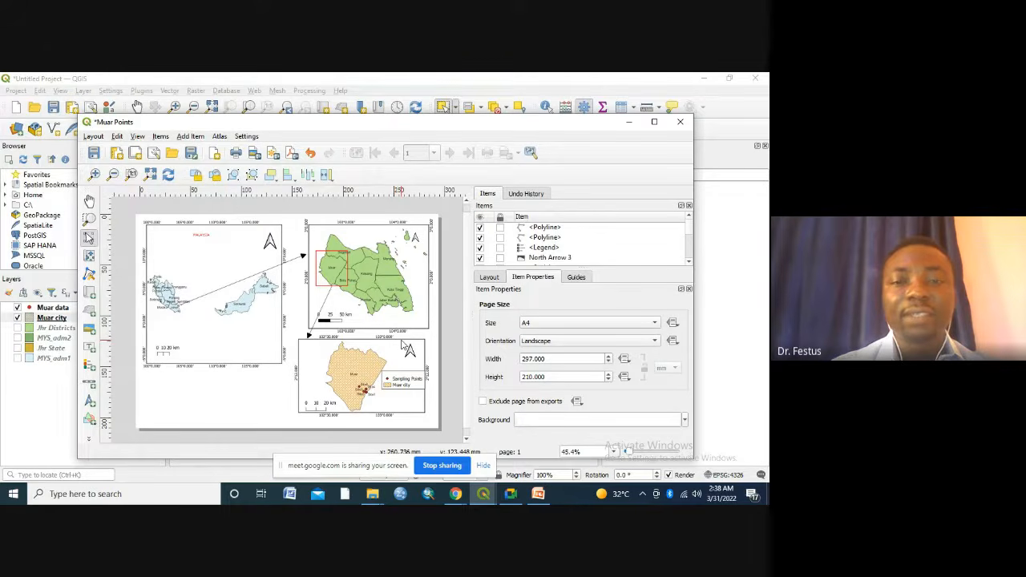
# Lock the layers of the Muar map and deselect it.
pyautogui.click(400, 339)
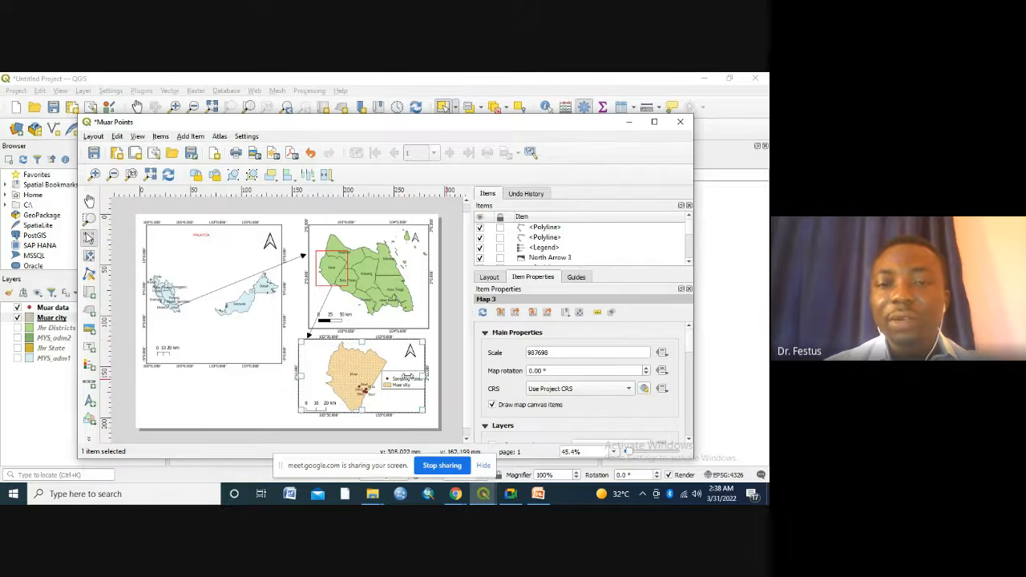
pyautogui.click(690, 442)
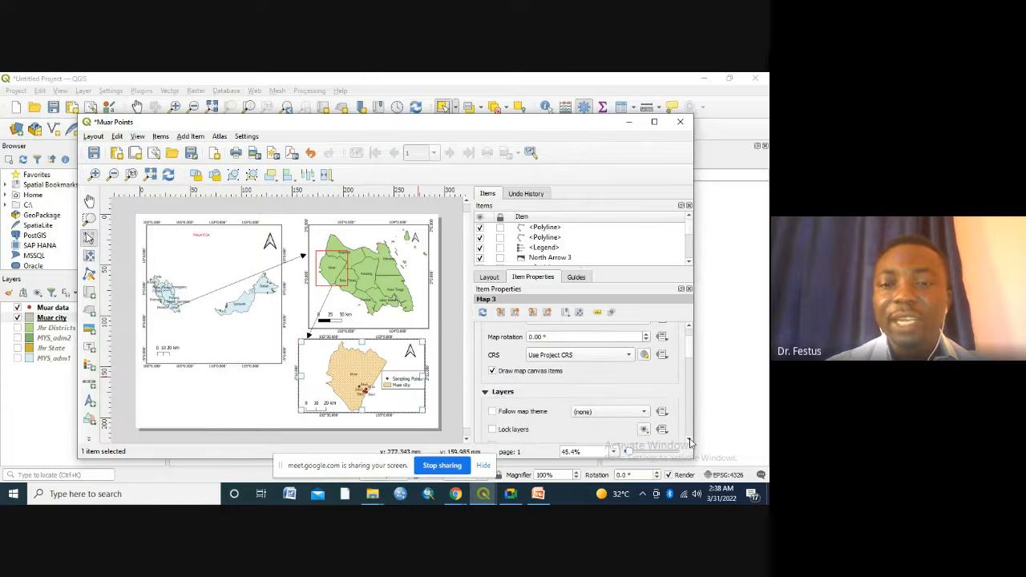
pyautogui.click(493, 429)
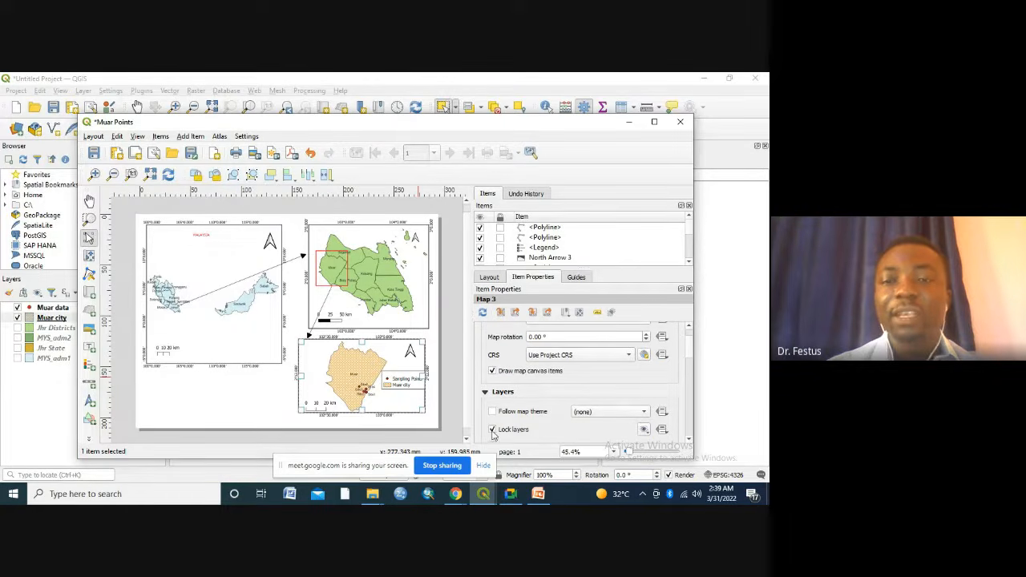
pyautogui.click(688, 441)
pyautogui.click(688, 442)
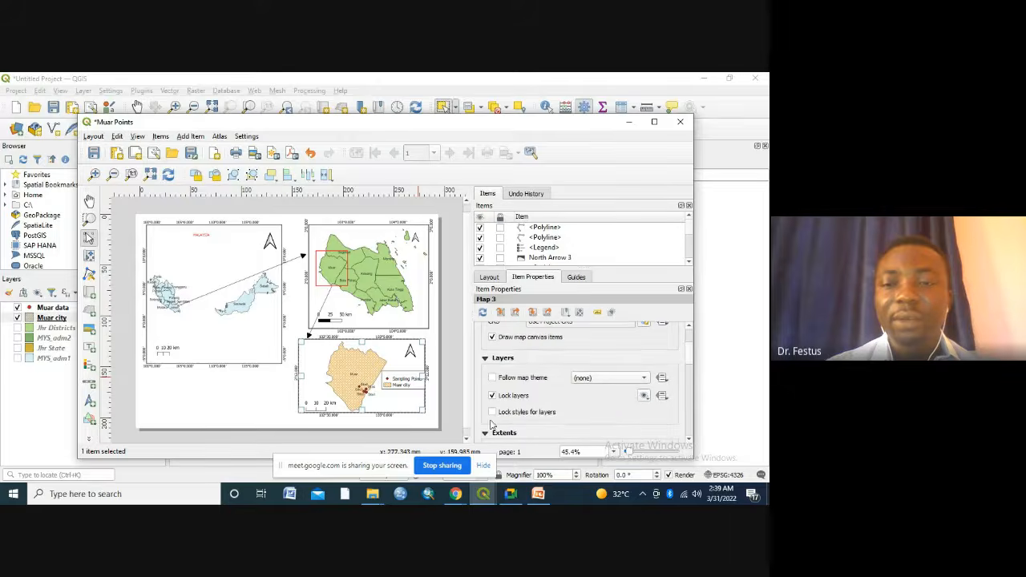
pyautogui.click(283, 425)
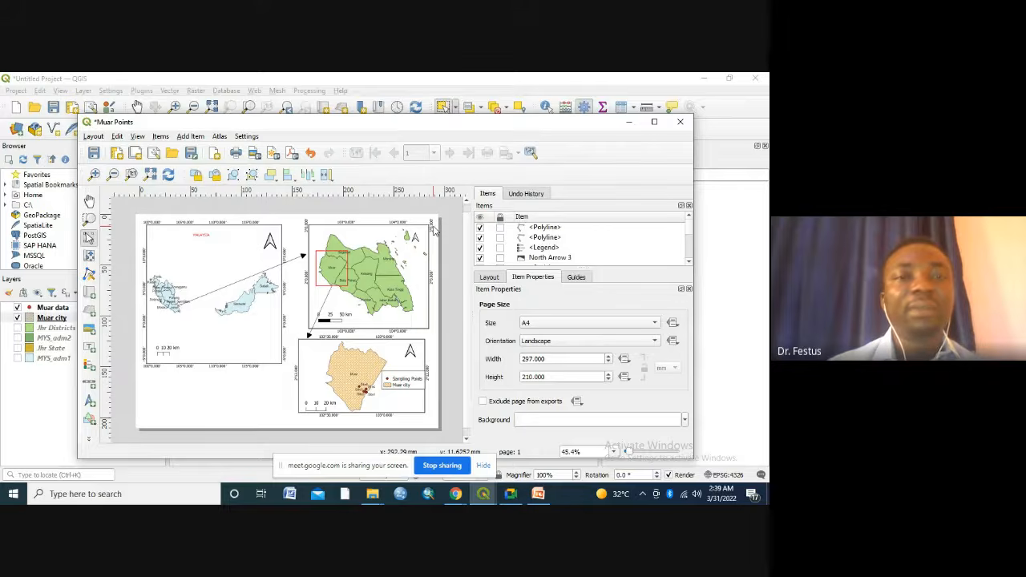
# Add a rectangle covering nearly the whole A4 page around all three maps.
pyautogui.click(90, 418)
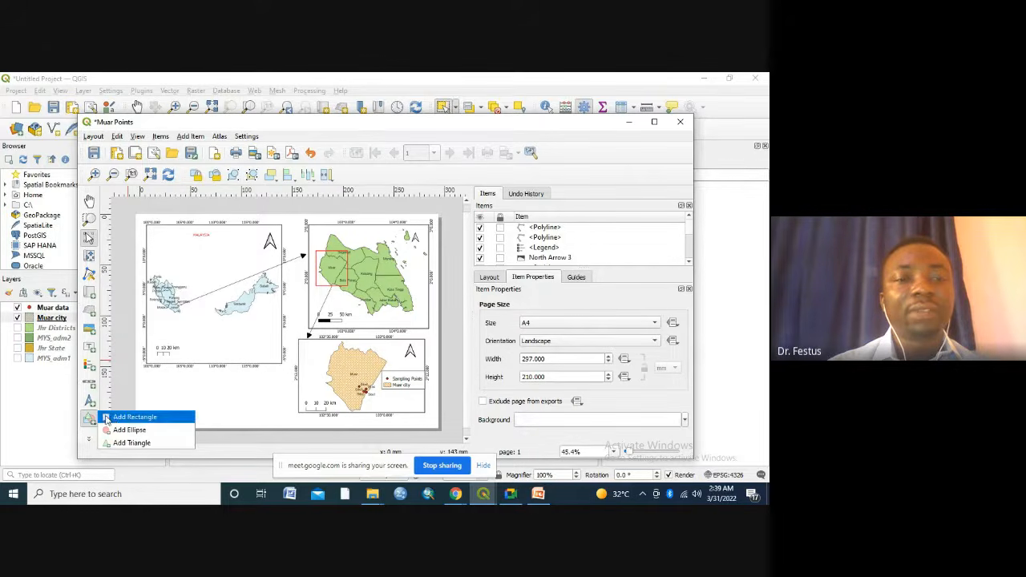
pyautogui.click(112, 419)
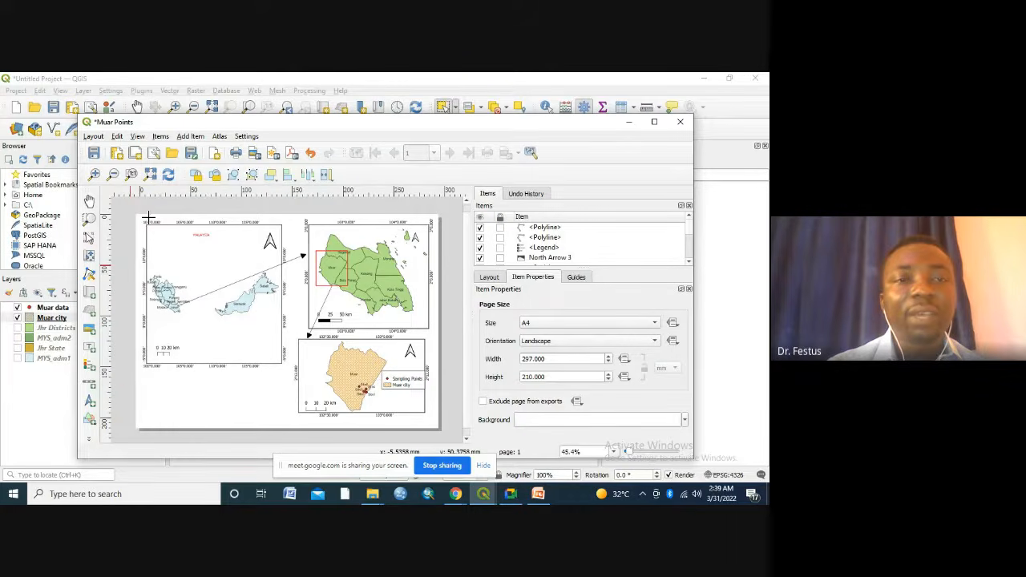
pyautogui.moveTo(197, 226)
pyautogui.mouseDown()
pyautogui.moveTo(436, 235)
pyautogui.moveTo(437, 427)
pyautogui.mouseUp()
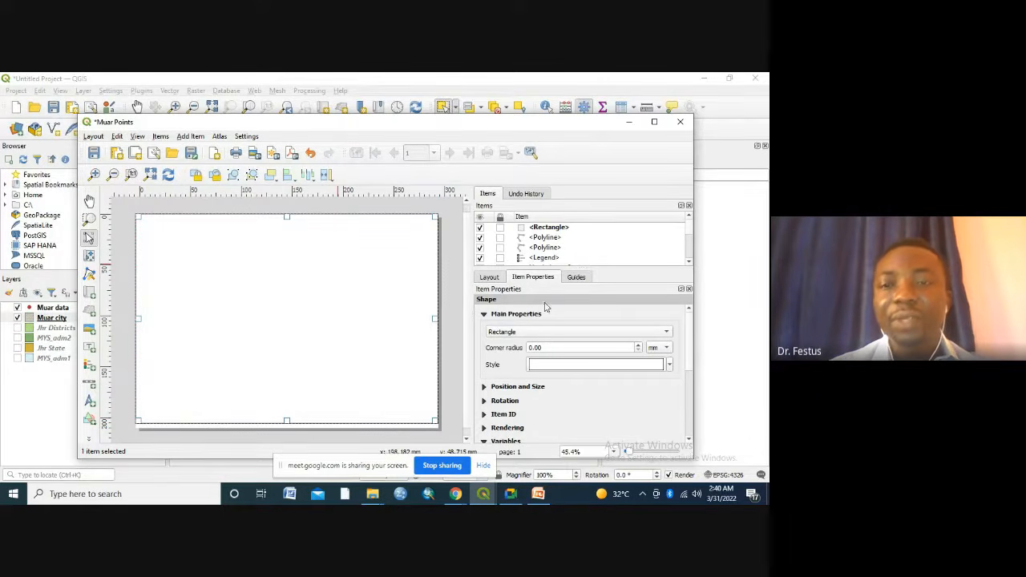
# Make the page rectangle's simple fill transparent so that the maps beneath it show through.
pyautogui.click(550, 367)
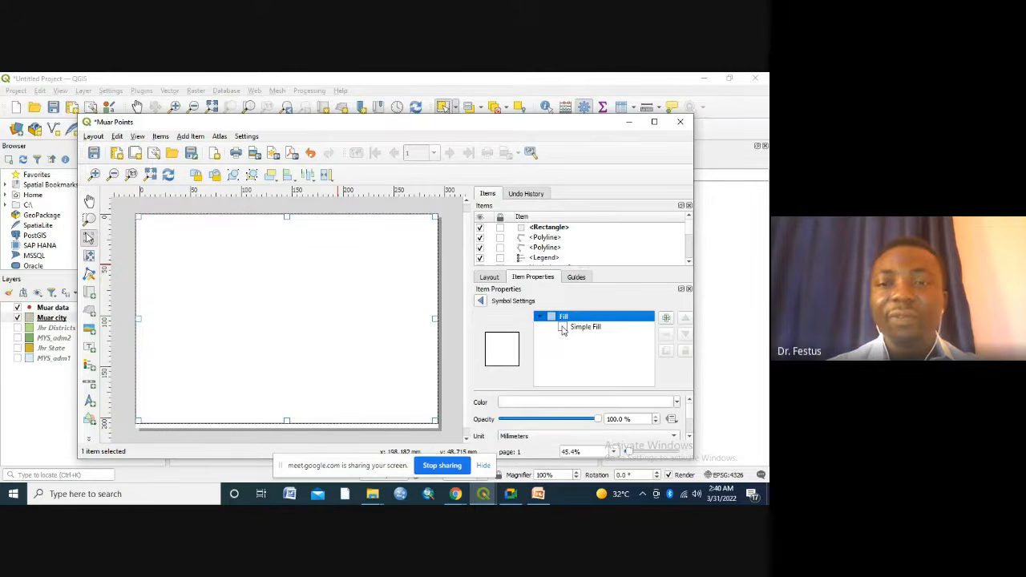
pyautogui.click(583, 327)
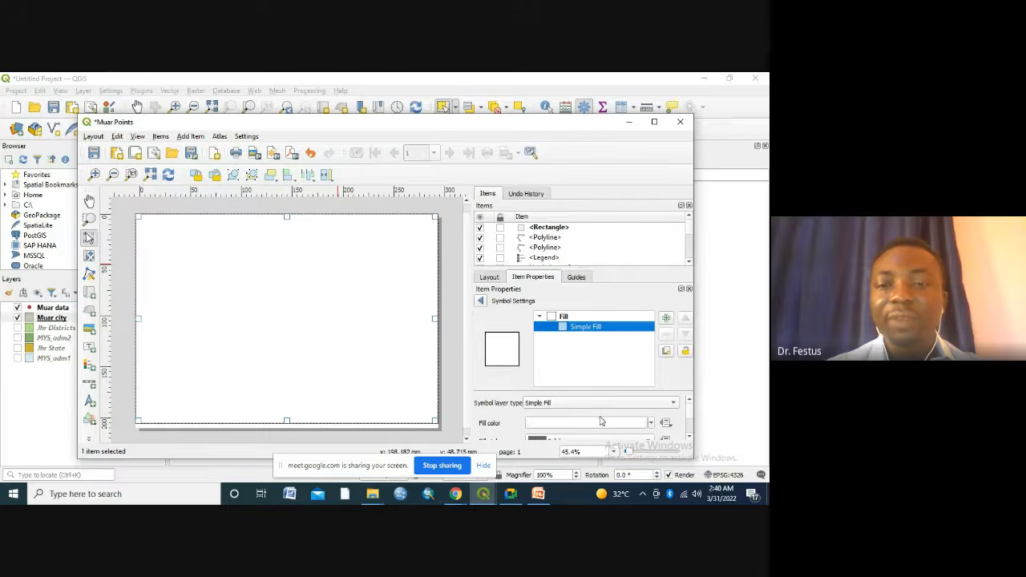
pyautogui.click(651, 423)
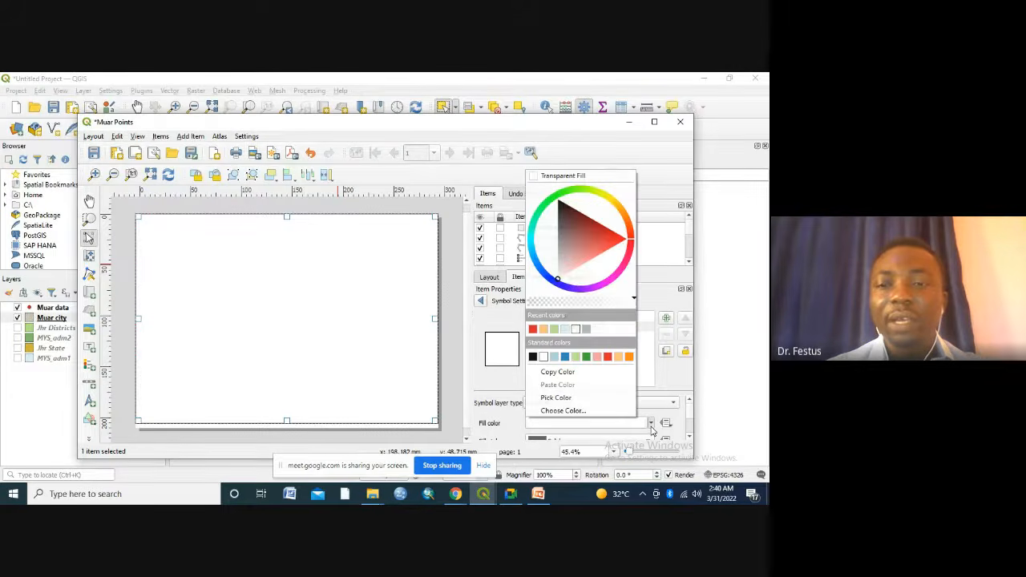
pyautogui.click(539, 178)
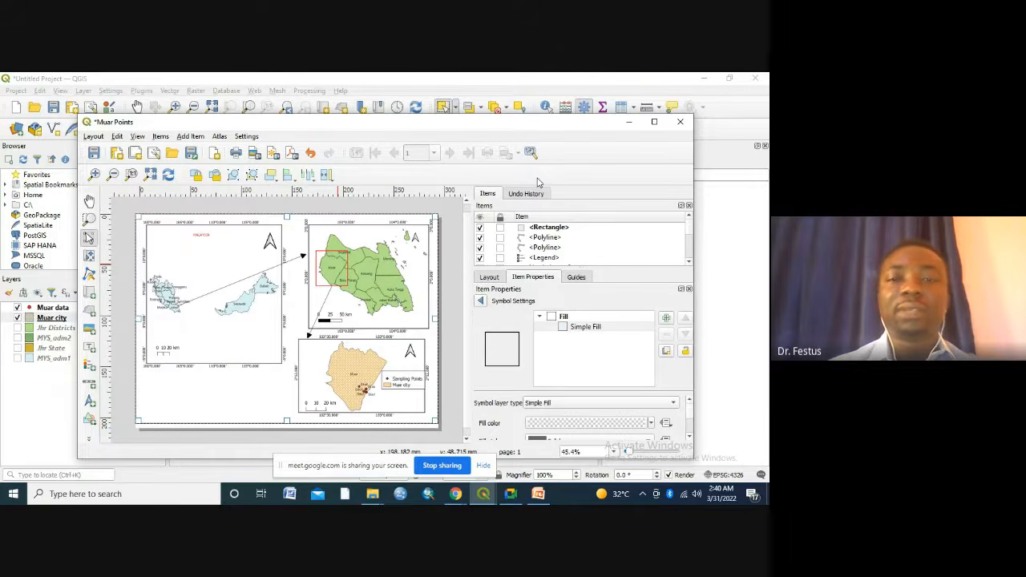
# Set the page rectangle's stroke width to 0.7 mm and deselect it.
pyautogui.click(690, 438)
pyautogui.click(690, 438)
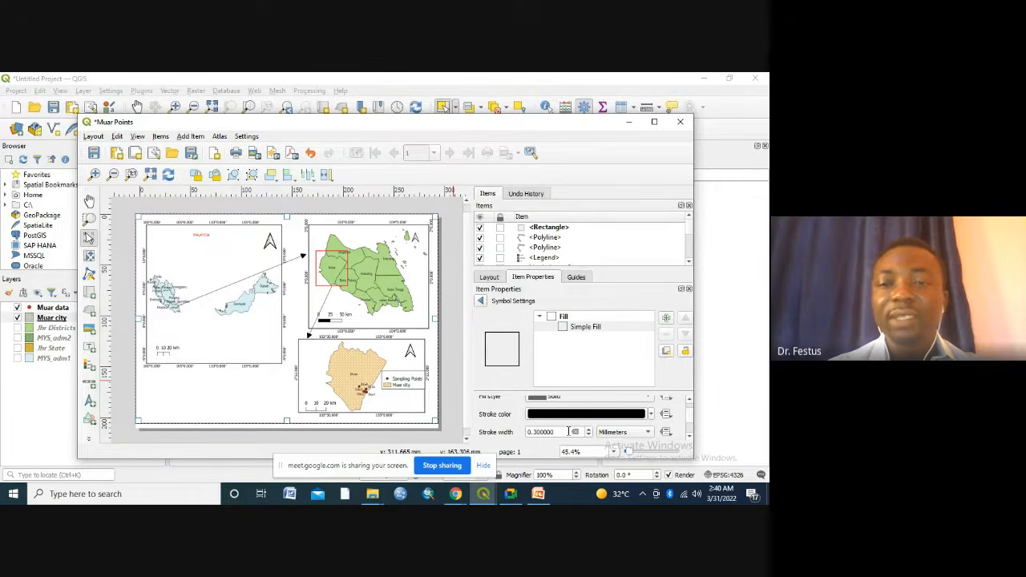
pyautogui.click(589, 429)
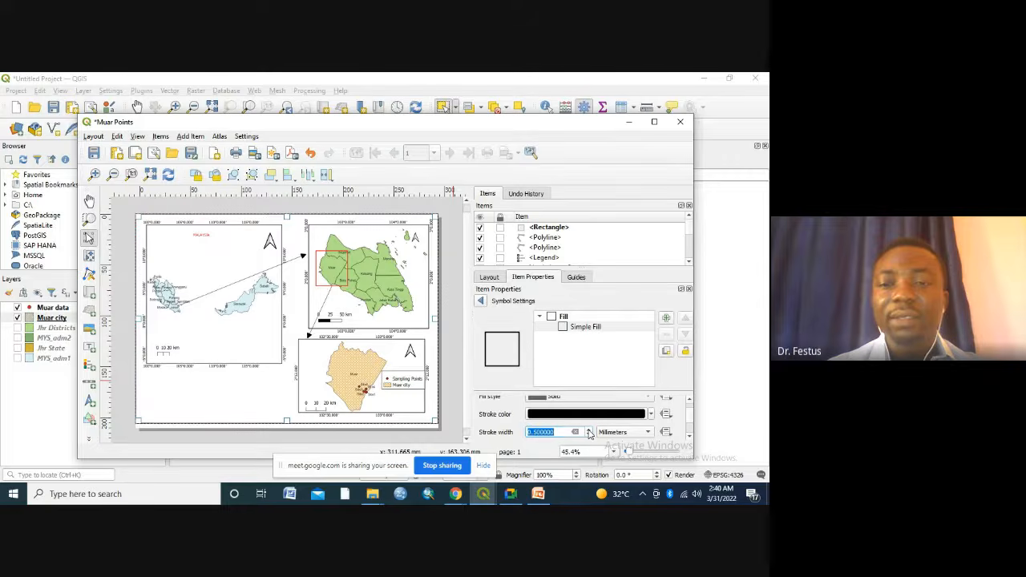
pyautogui.click(589, 429)
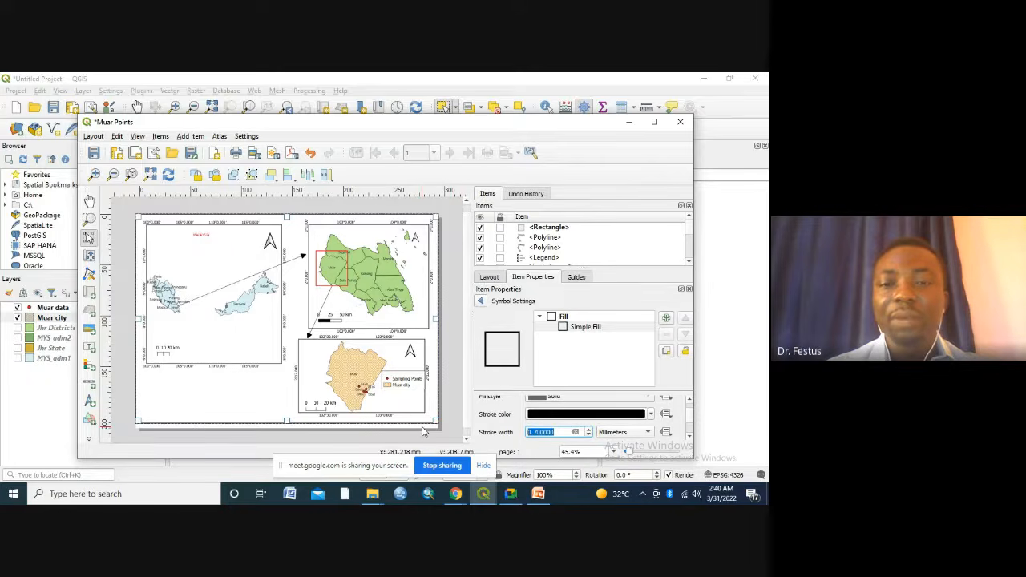
pyautogui.click(423, 428)
pyautogui.click(422, 431)
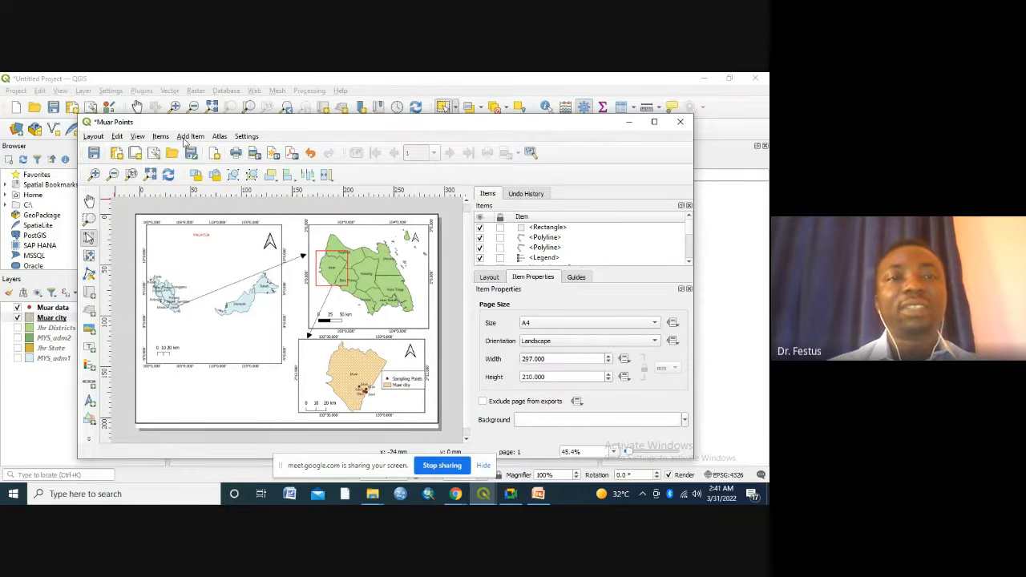
# Start saving the project and browse to the Johor2 folder inside the webinar folder.
pyautogui.click(94, 137)
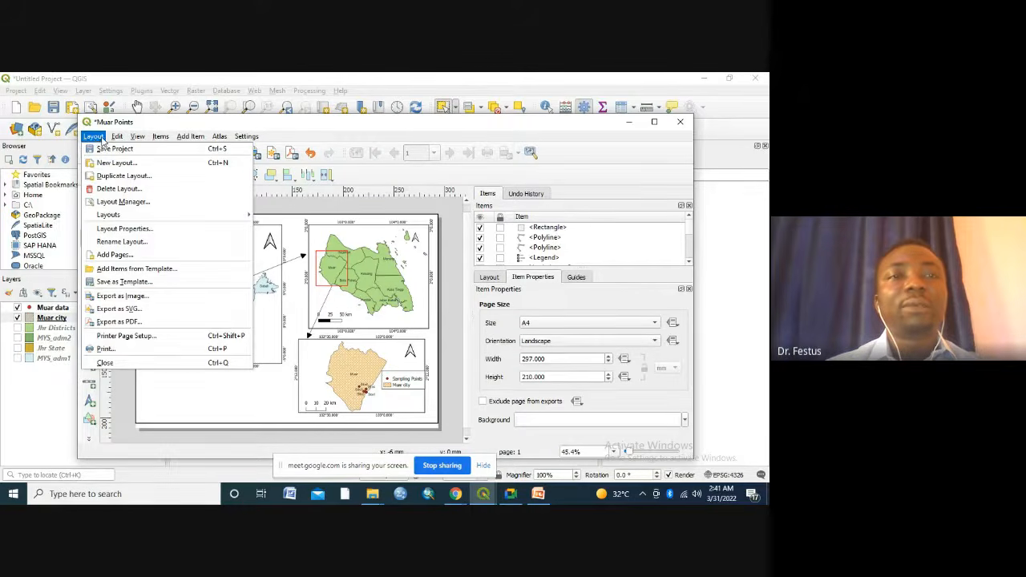
pyautogui.moveTo(117, 136)
pyautogui.click(252, 126)
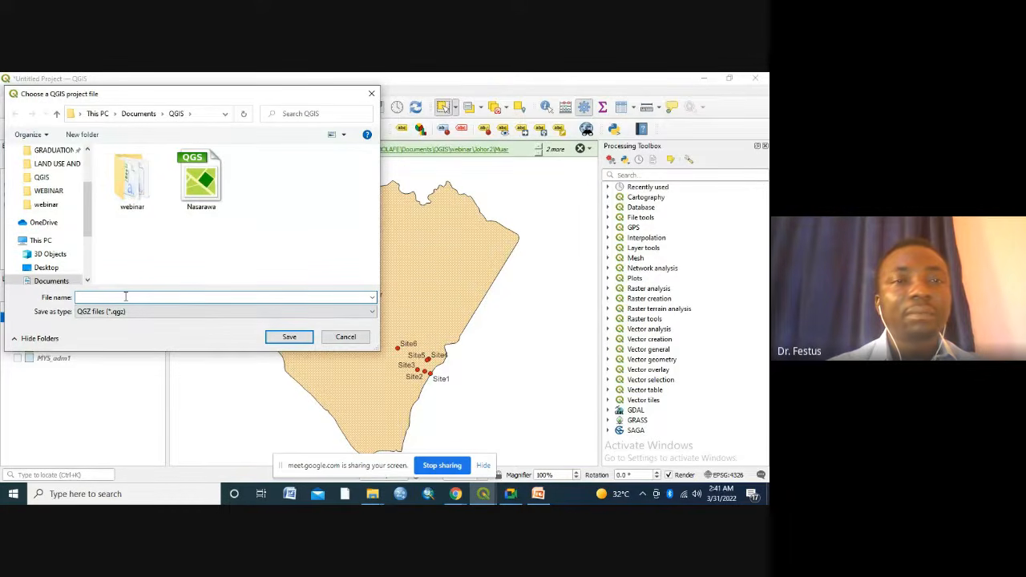
pyautogui.click(134, 195)
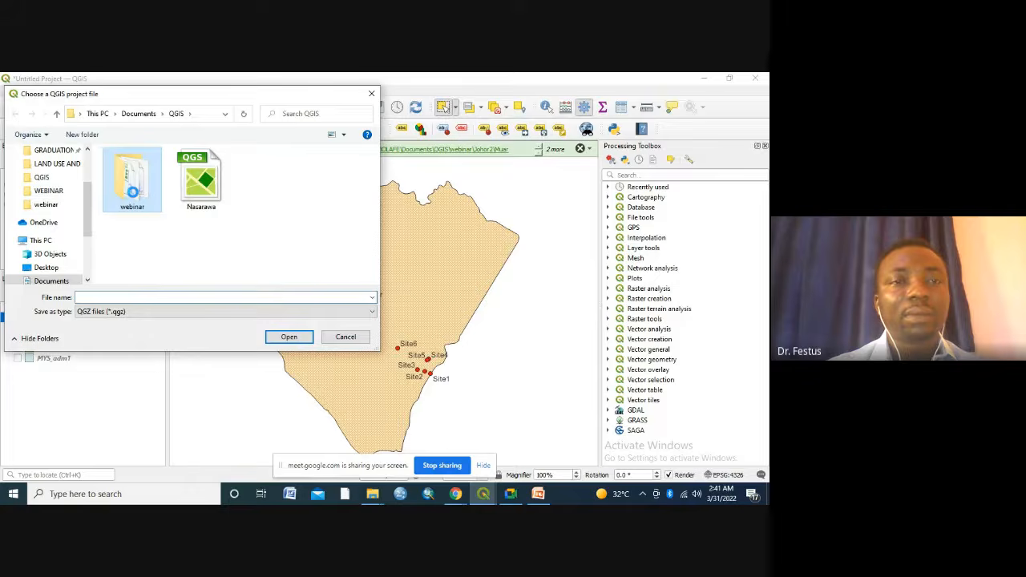
pyautogui.doubleClick(127, 168)
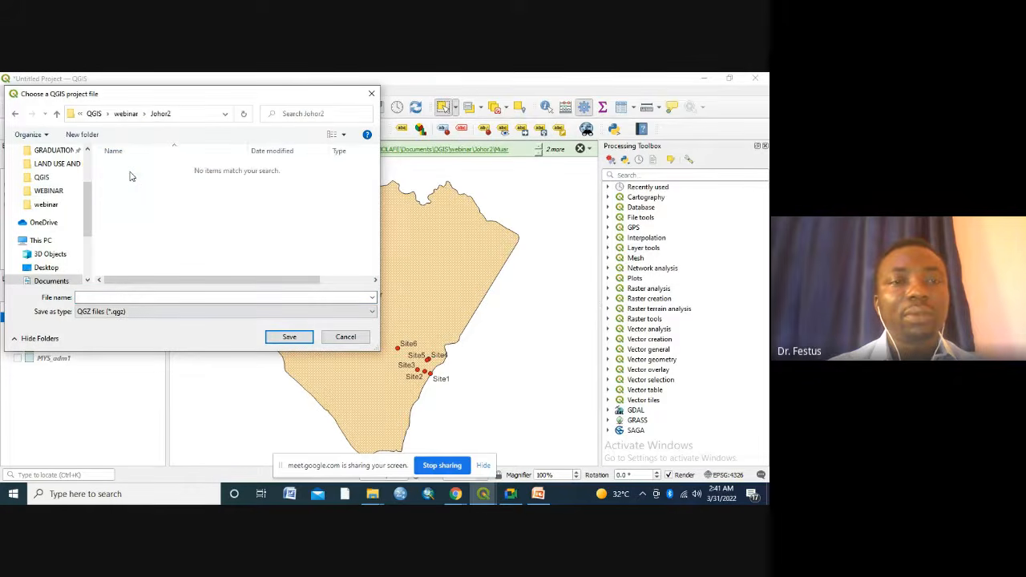
# Save the project in QGZ format under the file name "Johor project".
pyautogui.click(123, 298)
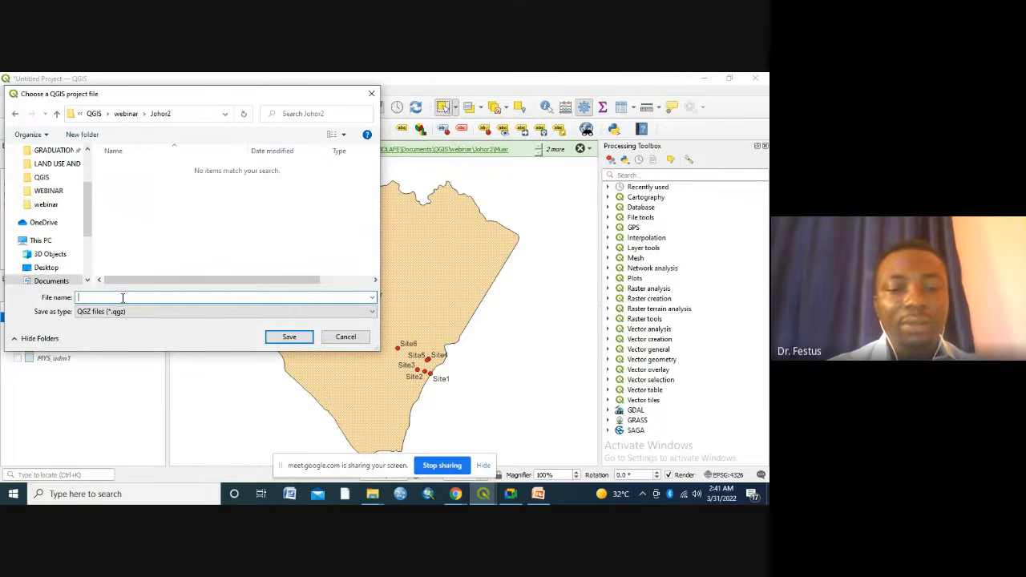
pyautogui.write('Joho')
pyautogui.write('r pr')
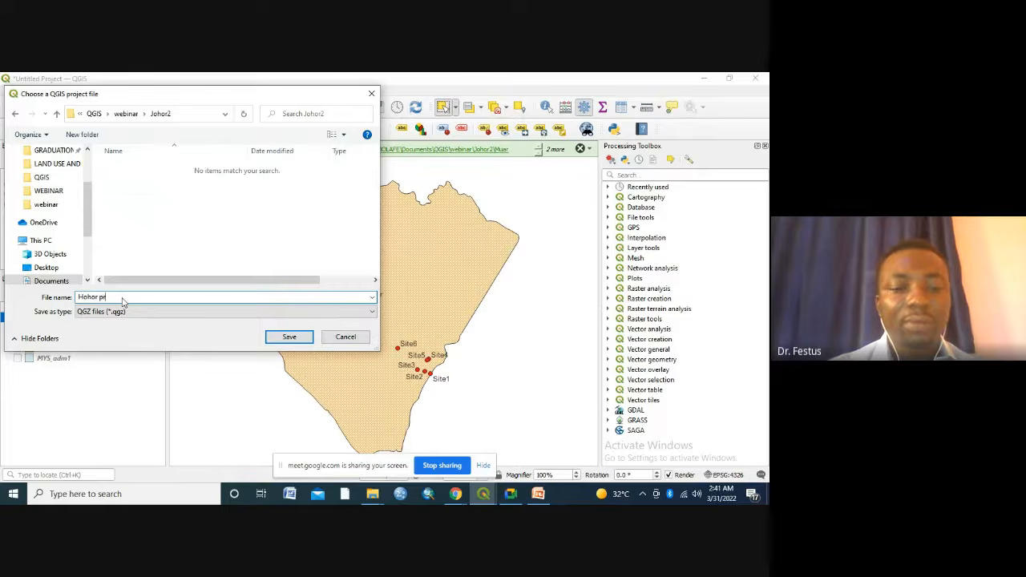
pyautogui.write('oject')
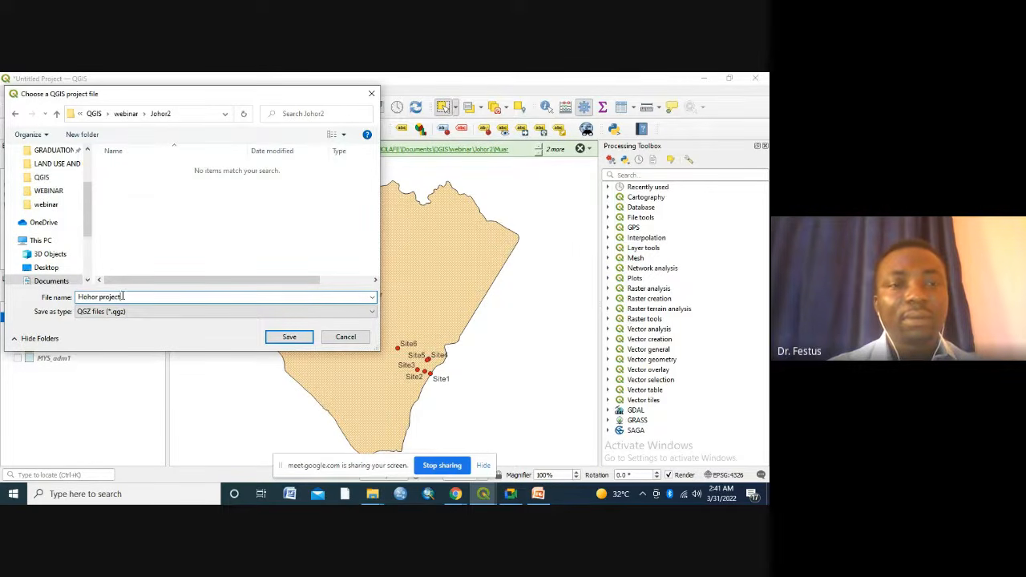
pyautogui.click(84, 299)
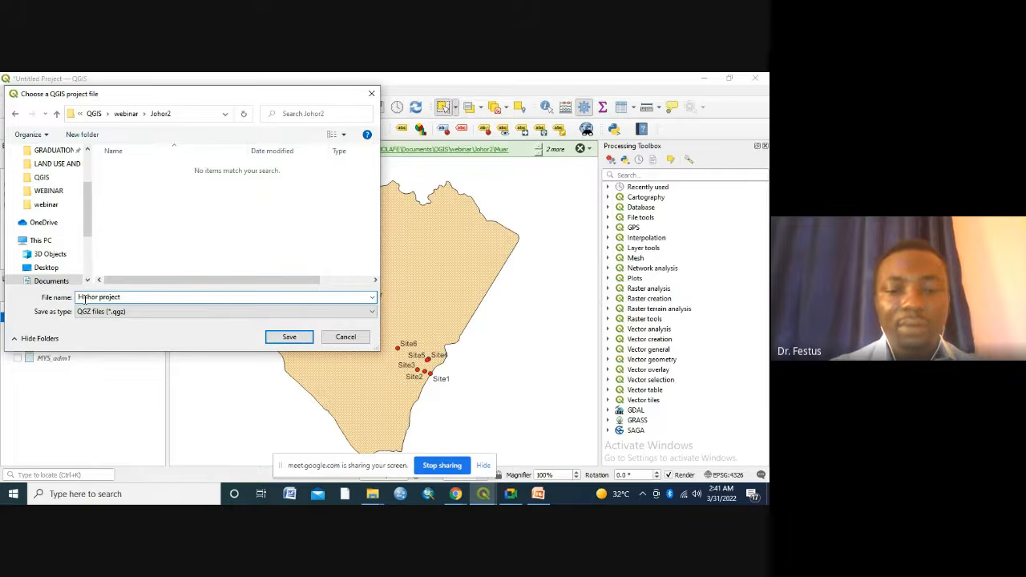
pyautogui.press('BackSpace')
pyautogui.write('J')
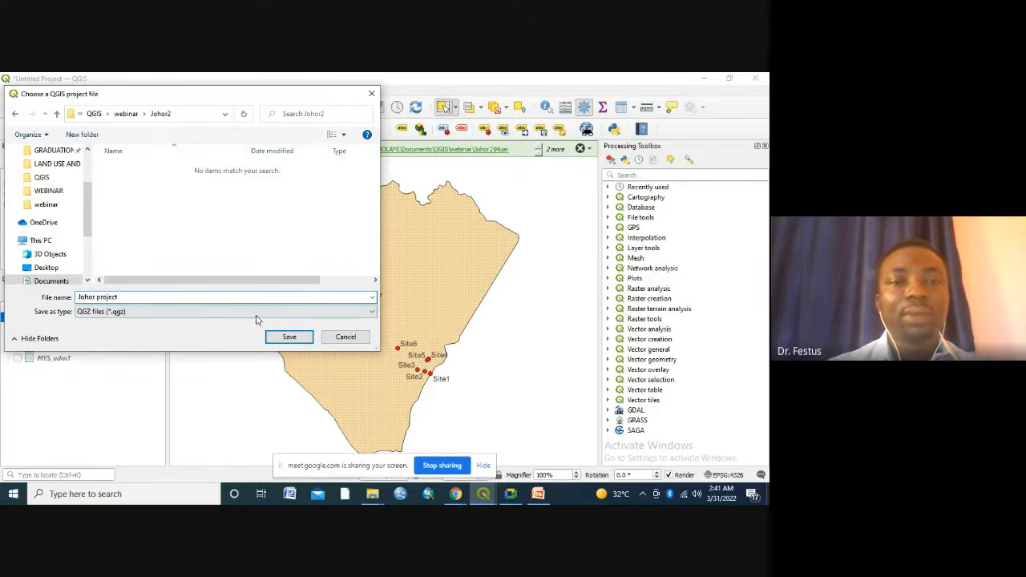
pyautogui.click(287, 337)
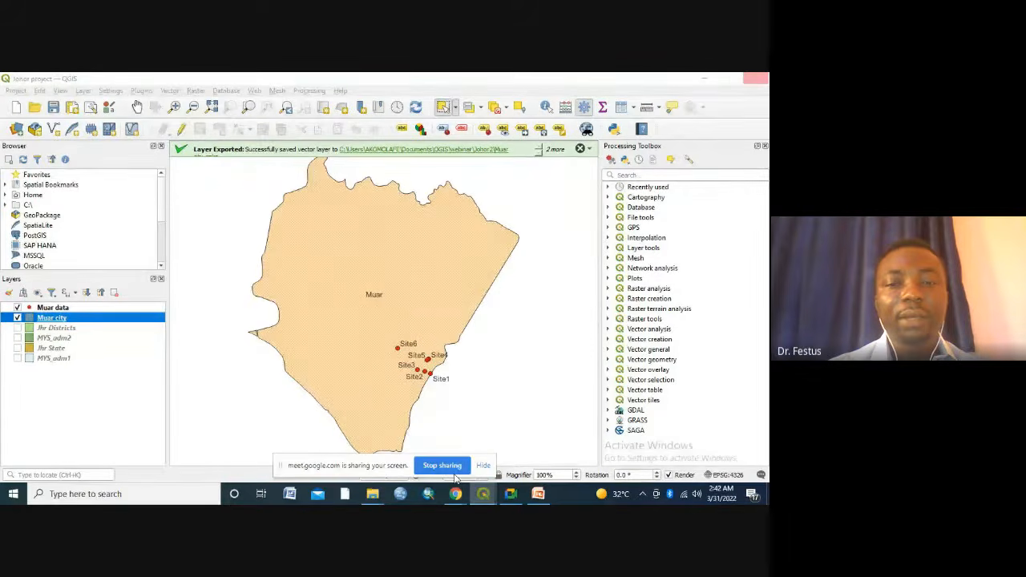
# Return to the Muar Points layout and start exporting it as an image.
pyautogui.moveTo(483, 493)
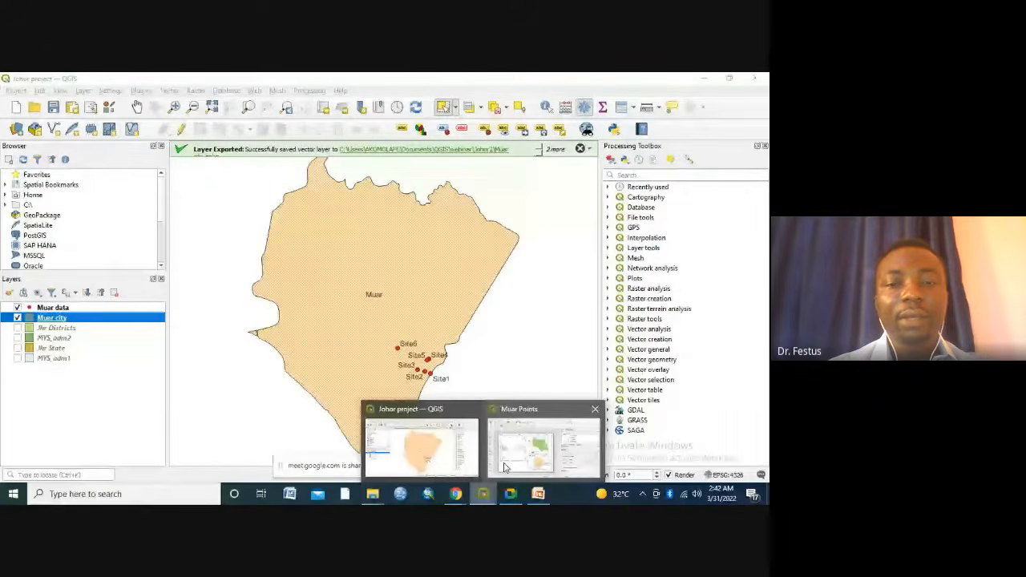
pyautogui.click(525, 449)
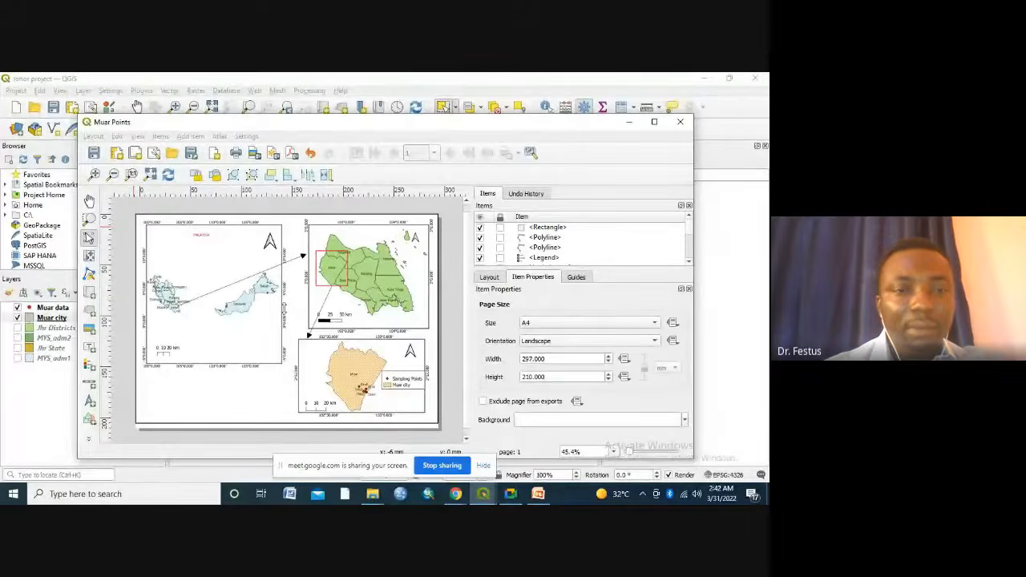
pyautogui.click(148, 422)
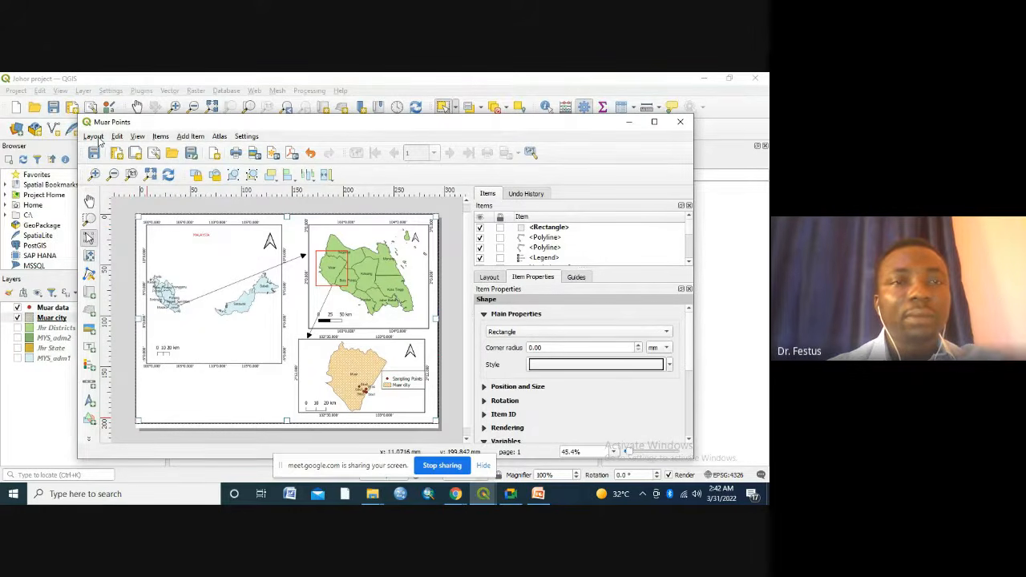
pyautogui.click(94, 137)
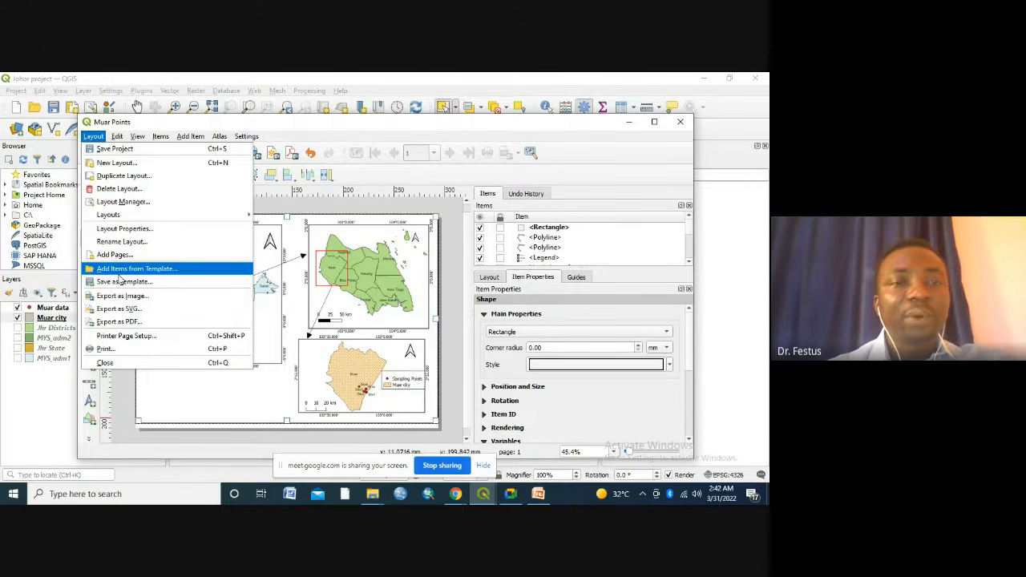
pyautogui.click(123, 297)
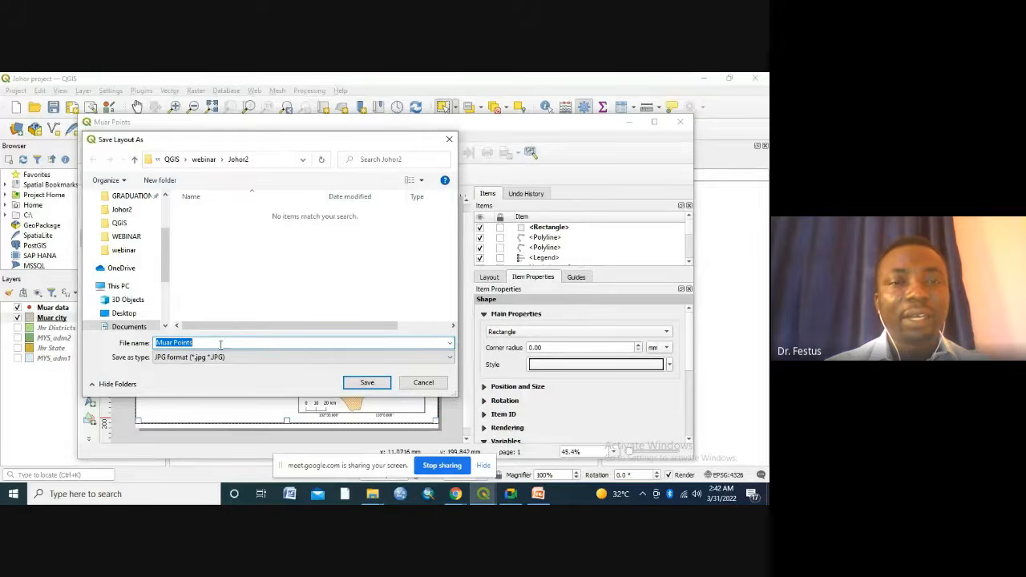
# Change the file name of the exported image to "Muar City Points".
pyautogui.click(207, 343)
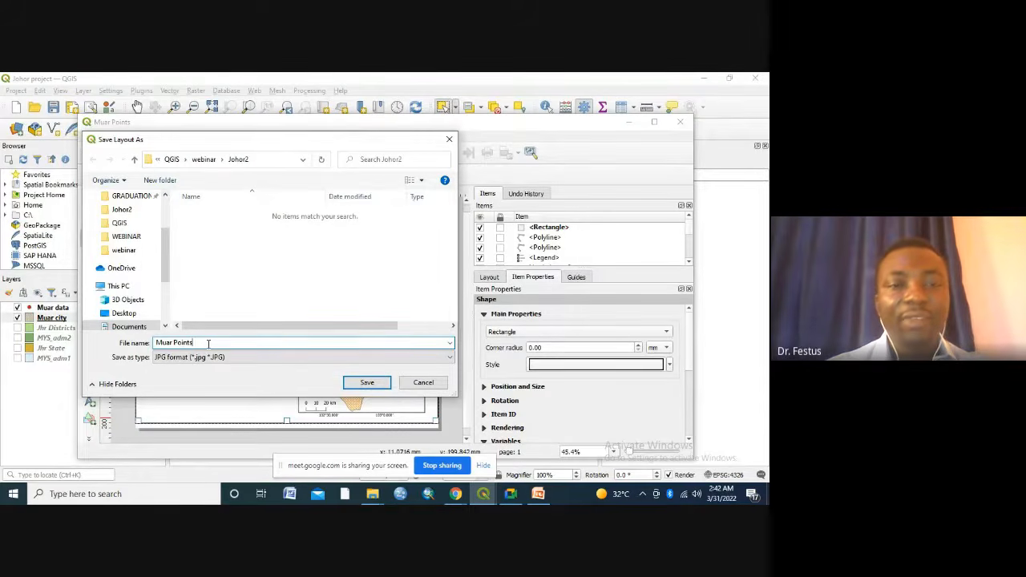
pyautogui.press('BackSpace')
pyautogui.press('BackSpace')
pyautogui.press('BackSpace')
pyautogui.press('BackSpace')
pyautogui.press('BackSpace')
pyautogui.press('BackSpace')
pyautogui.press('BackSpace')
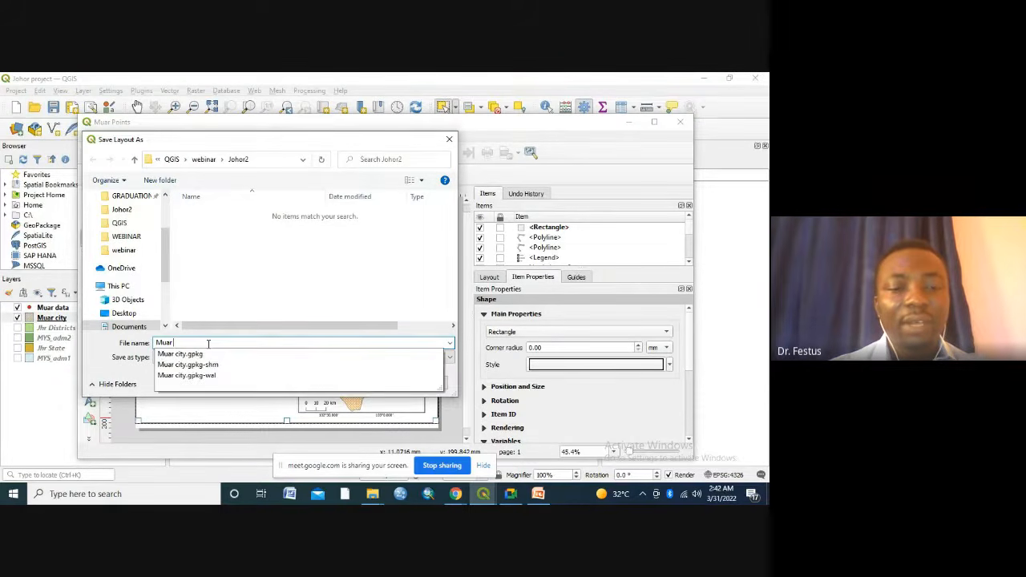
pyautogui.write('City')
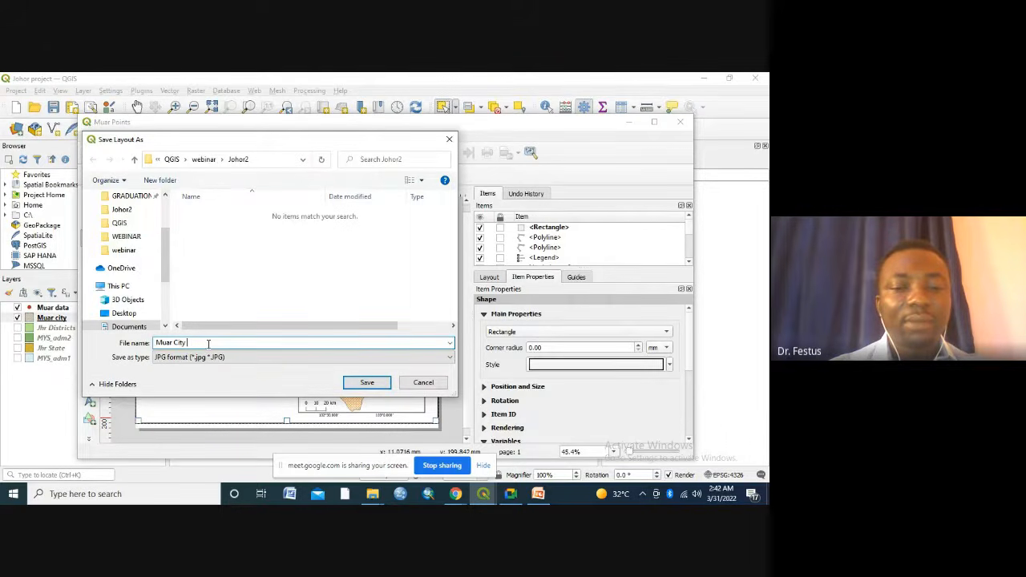
pyautogui.write(' Points')
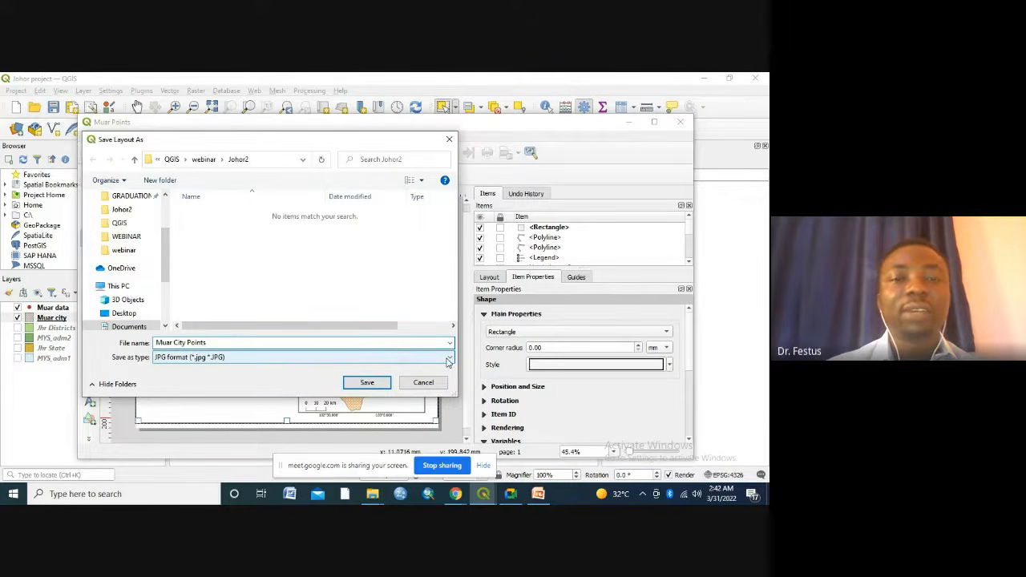
# Choose the JPEG format (*.jpeg) and export the layout at 300 dpi with antialiasing enabled.
pyautogui.click(448, 360)
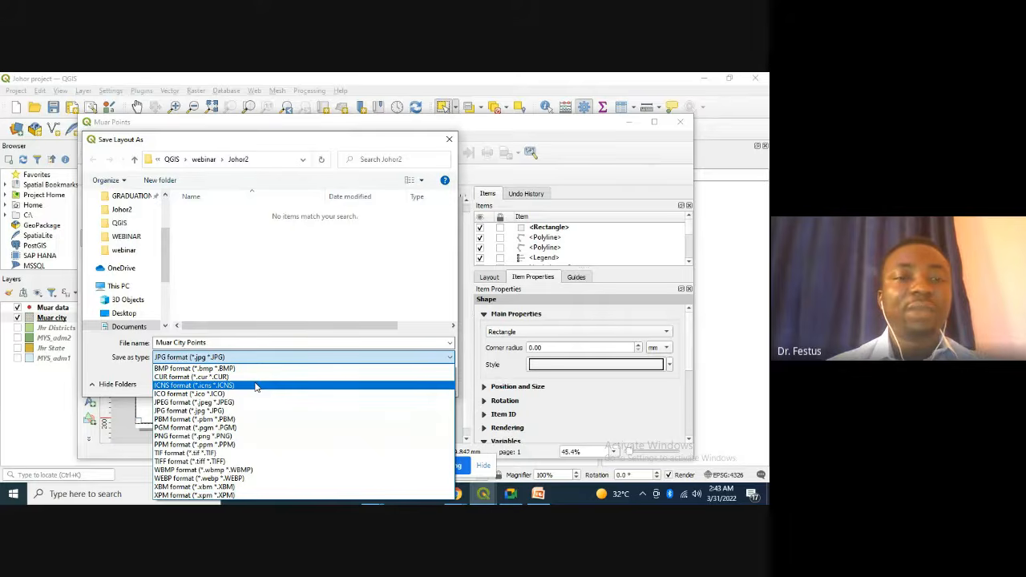
pyautogui.click(187, 403)
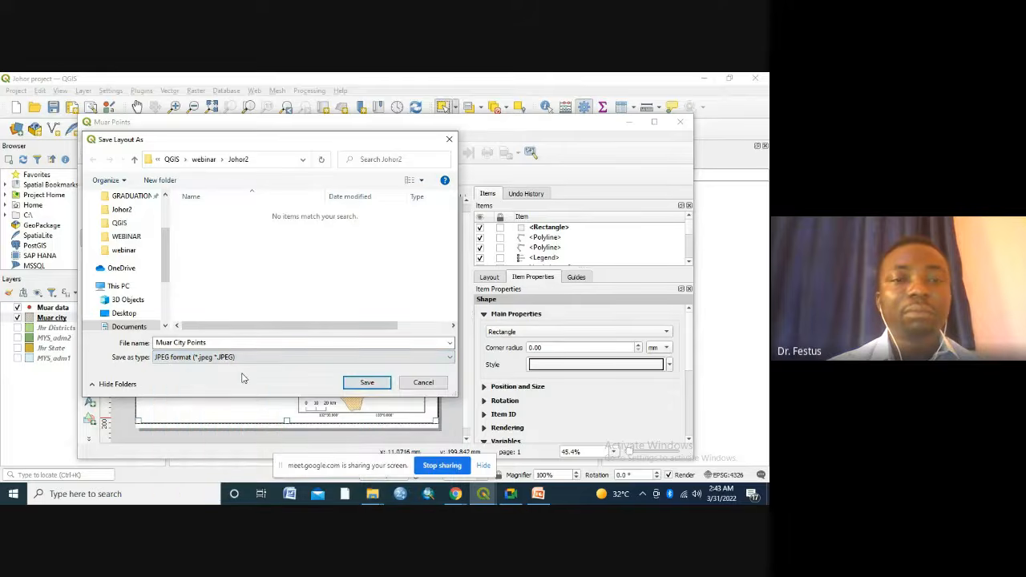
pyautogui.click(367, 384)
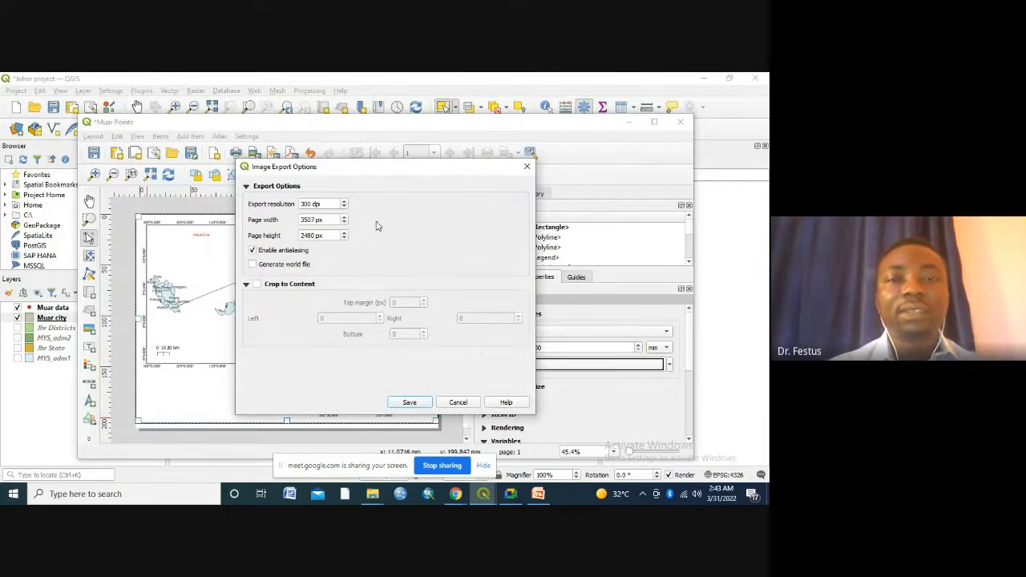
pyautogui.click(410, 402)
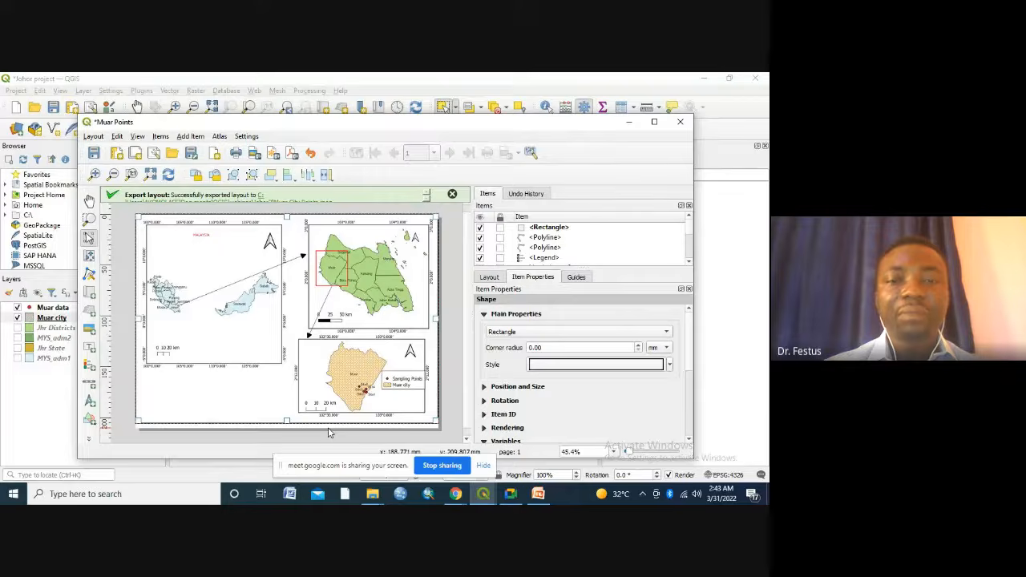
# Switch to File Explorer, show the Johor2 folder with large icons and open the Muar City Points image to examine the exported map.
pyautogui.moveTo(373, 496)
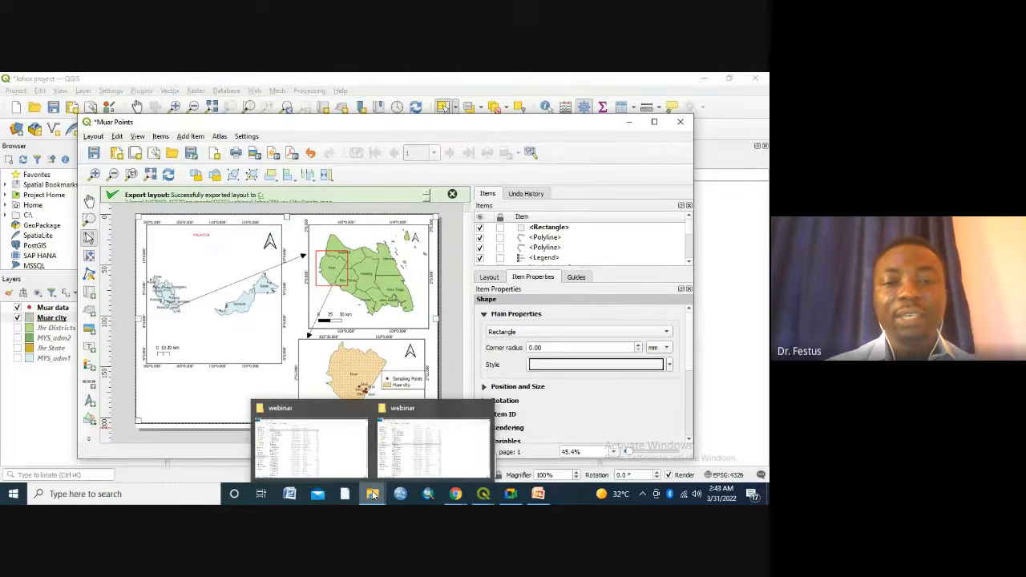
pyautogui.click(333, 471)
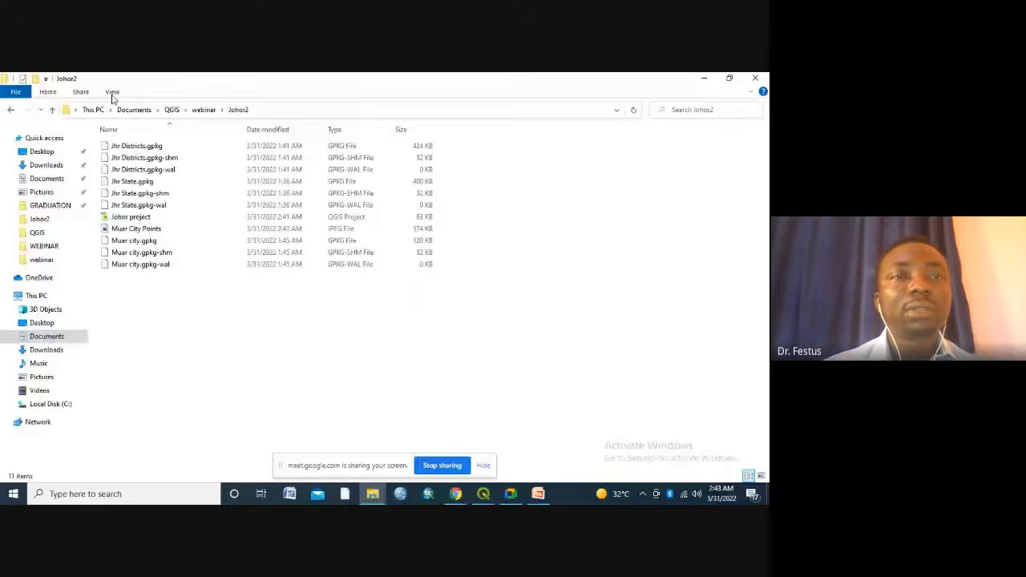
pyautogui.click(112, 92)
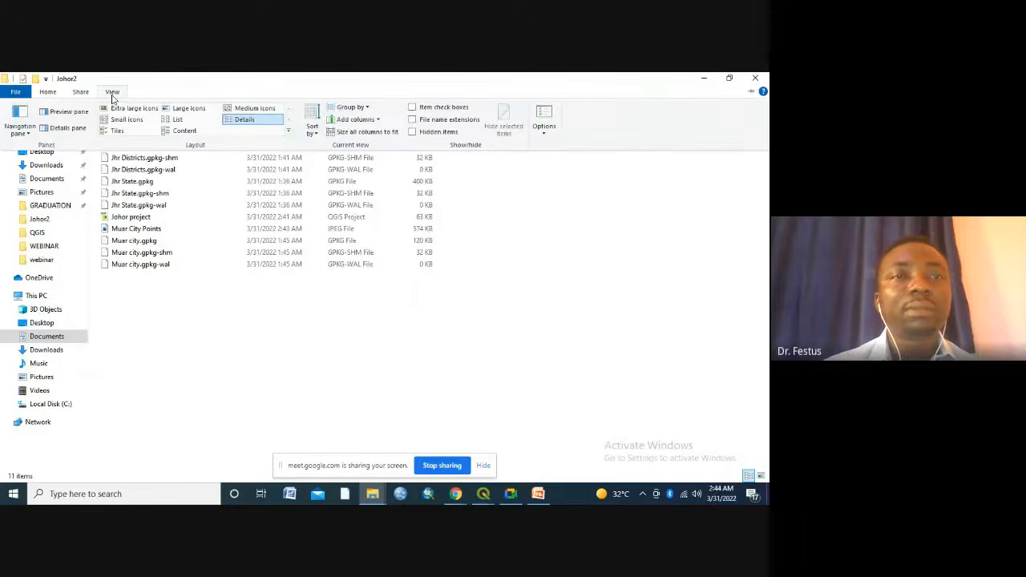
pyautogui.click(179, 109)
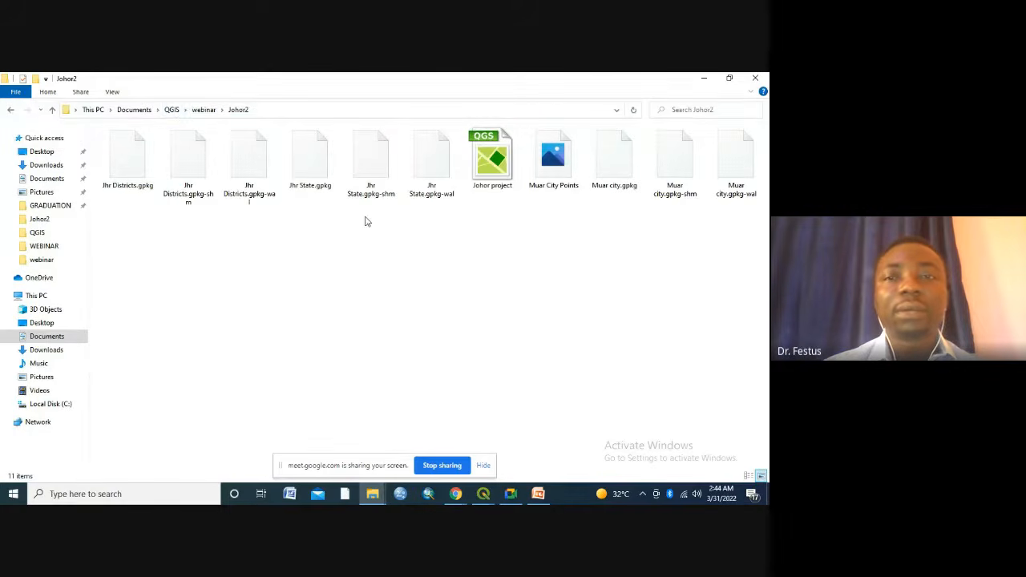
pyautogui.doubleClick(563, 170)
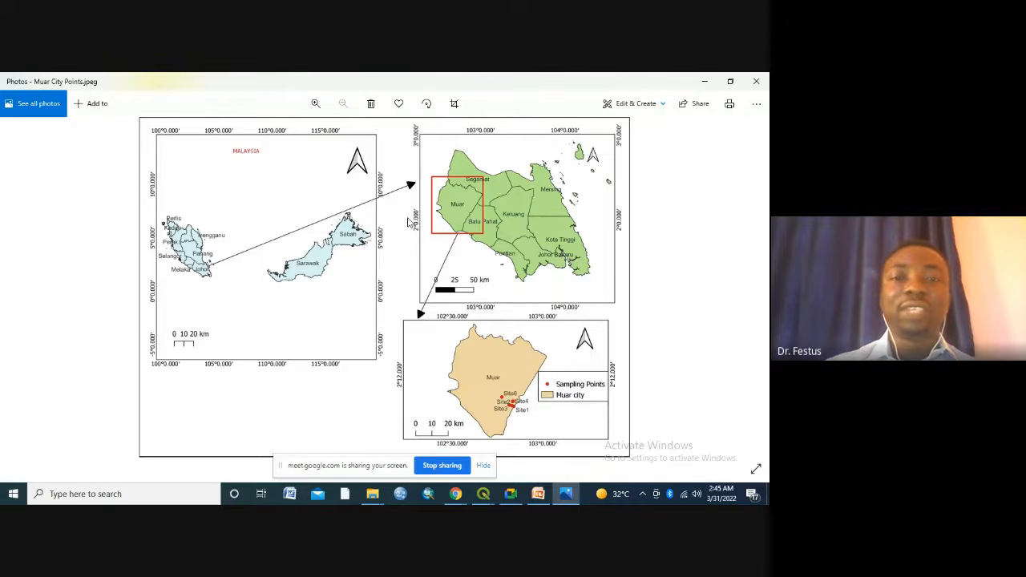
# Switch back to QGIS, minimize the Muar Points layout and bring up the main Johor project window.
pyautogui.click(483, 493)
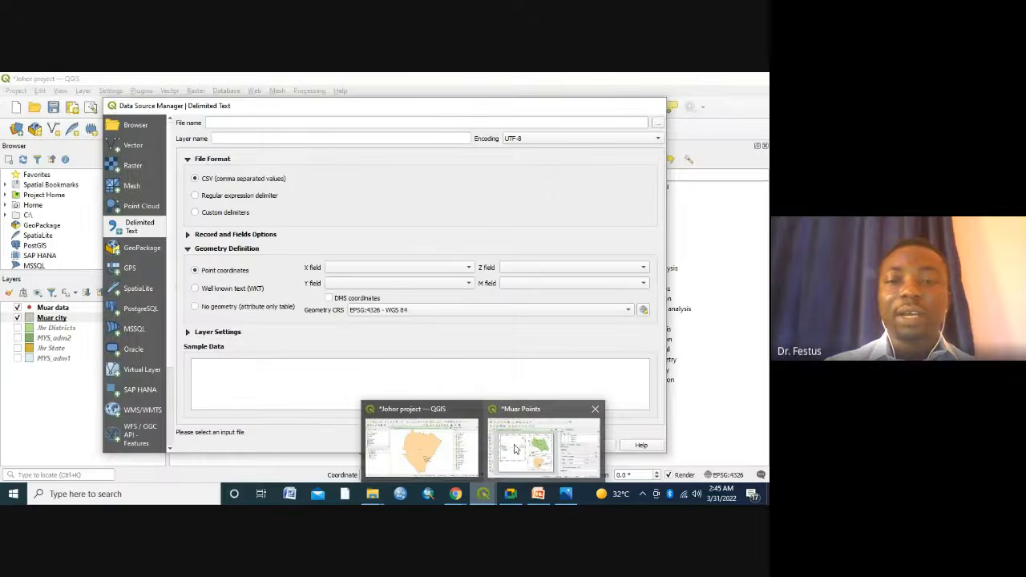
pyautogui.click(516, 449)
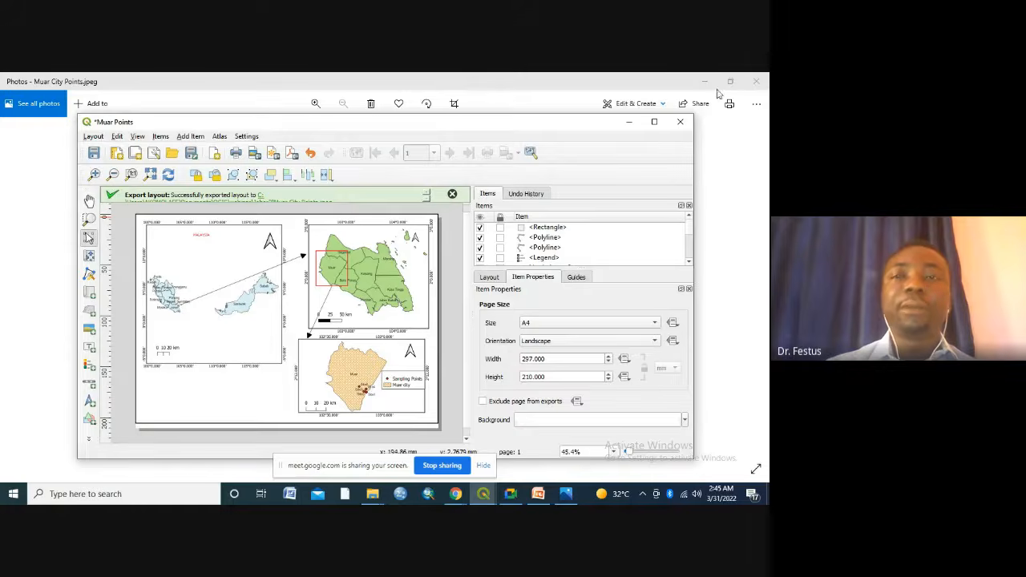
pyautogui.click(629, 125)
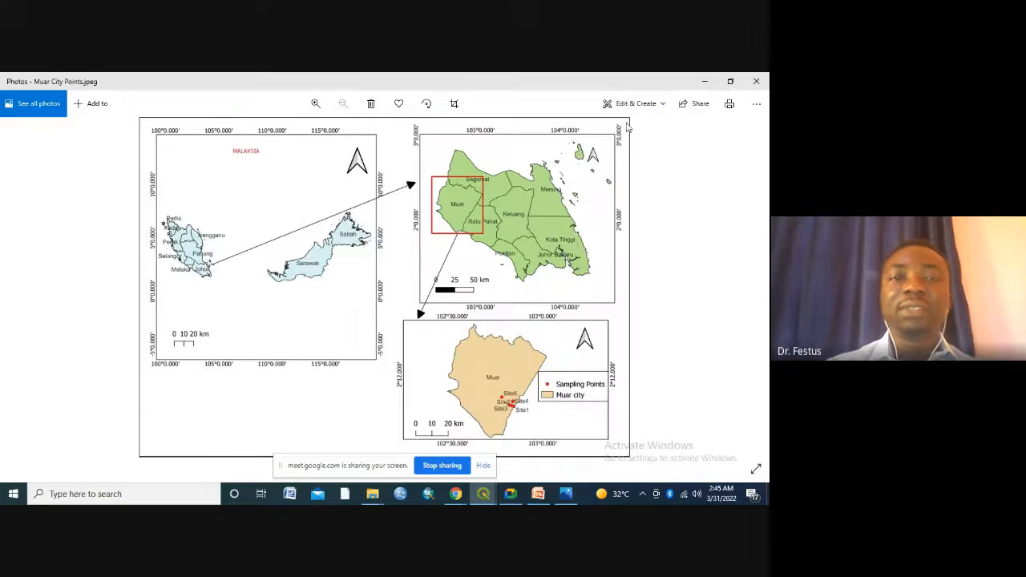
pyautogui.click(485, 494)
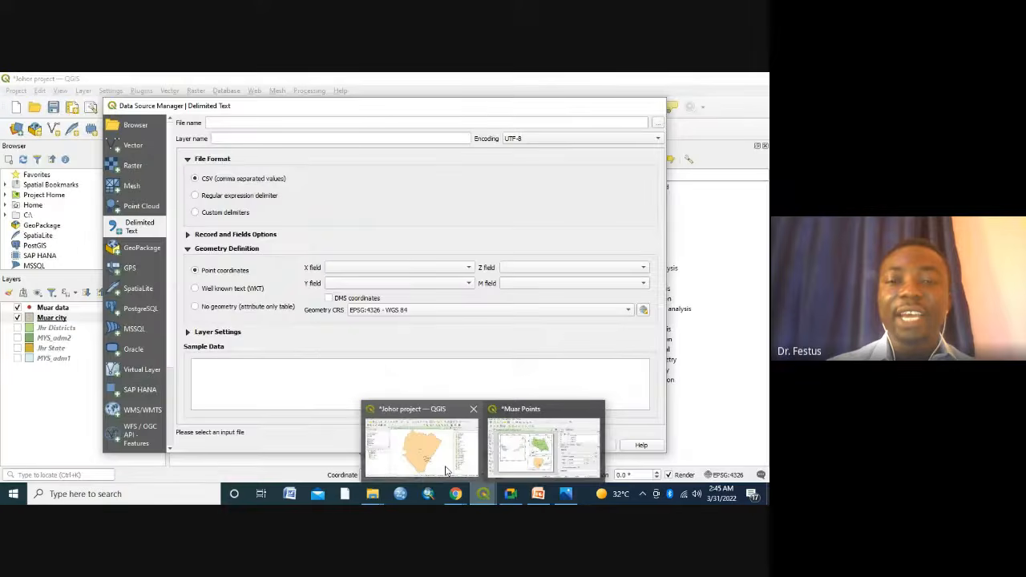
pyautogui.click(447, 470)
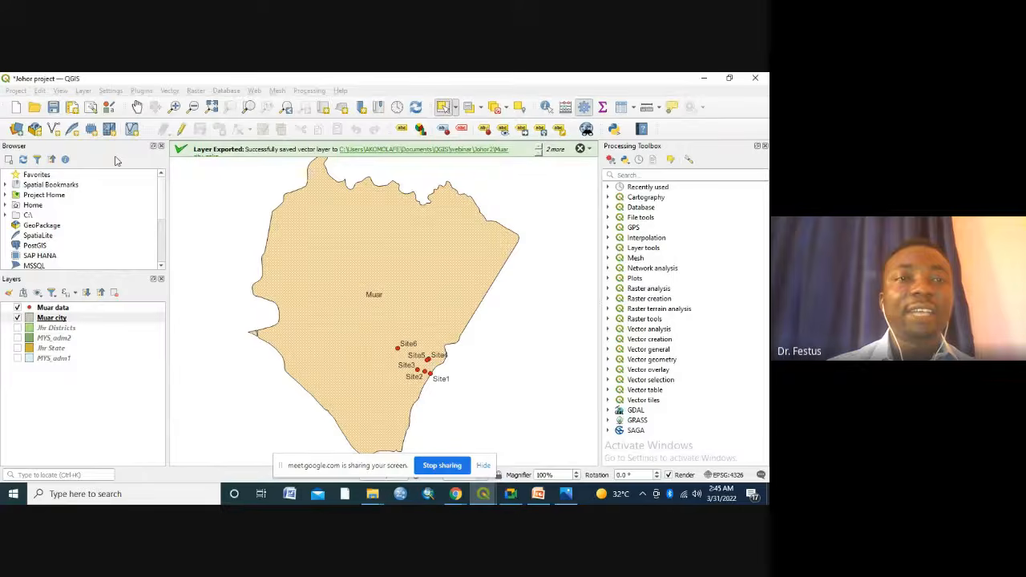
pyautogui.click(16, 90)
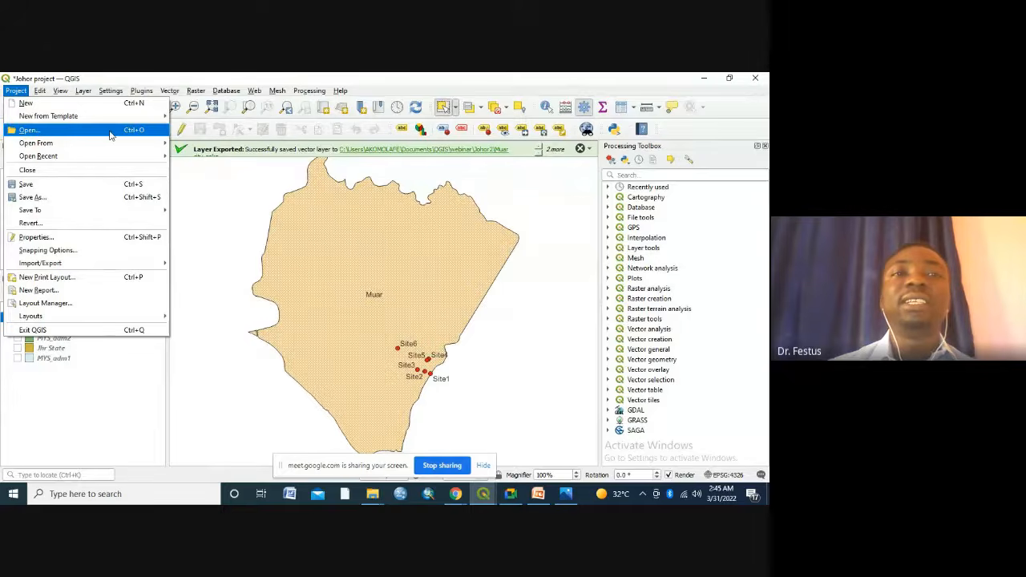
pyautogui.click(202, 172)
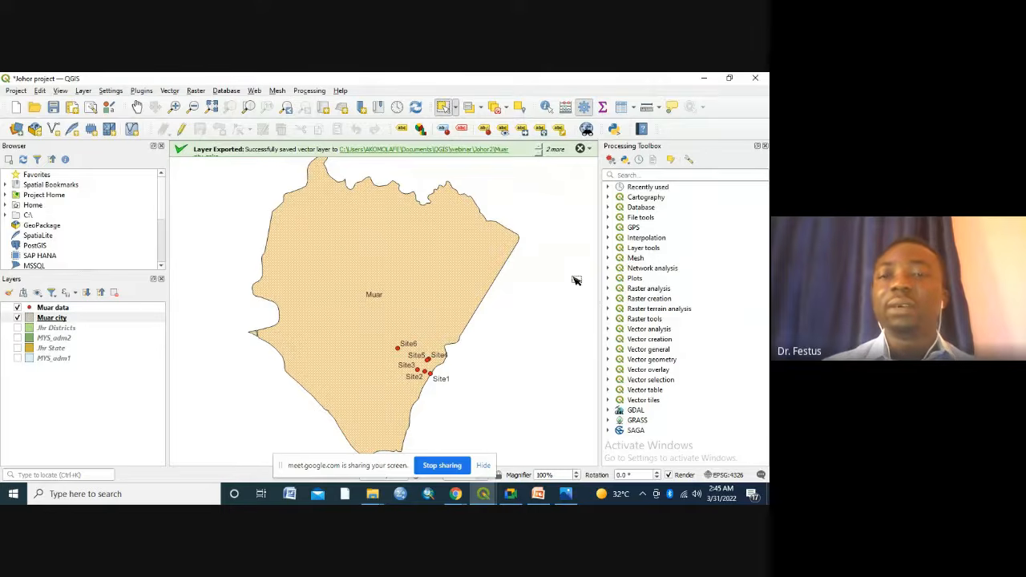
# Switch to the PowerPoint presentation and display the closing "Thanks for listening, Q & A" slide.
pyautogui.click(539, 494)
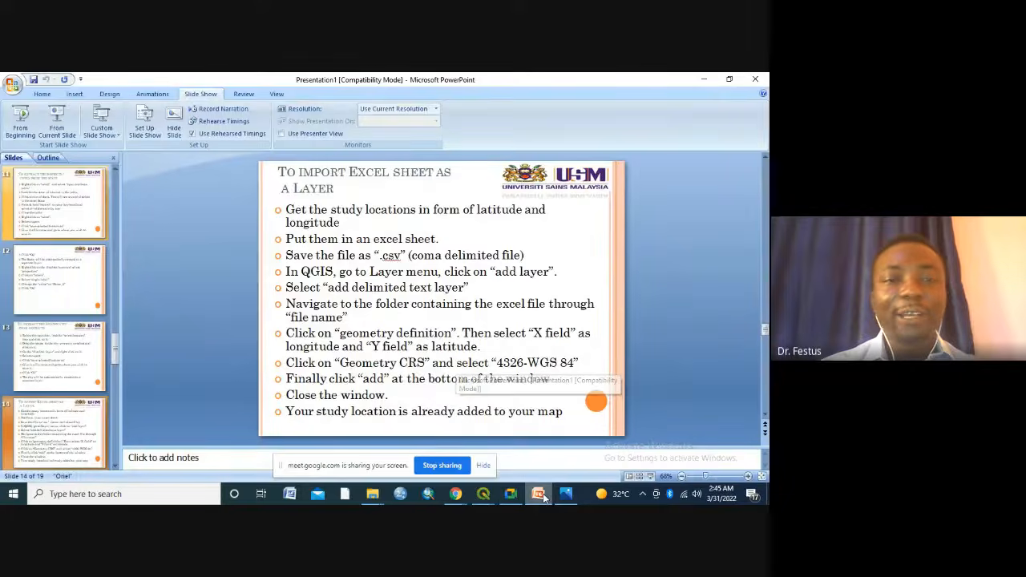
pyautogui.click(113, 418)
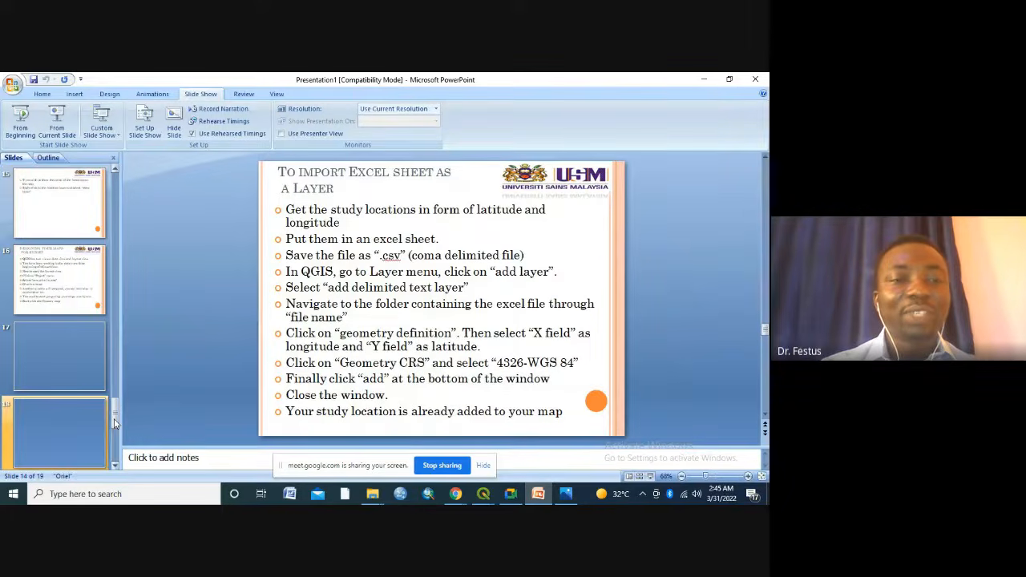
pyautogui.click(115, 437)
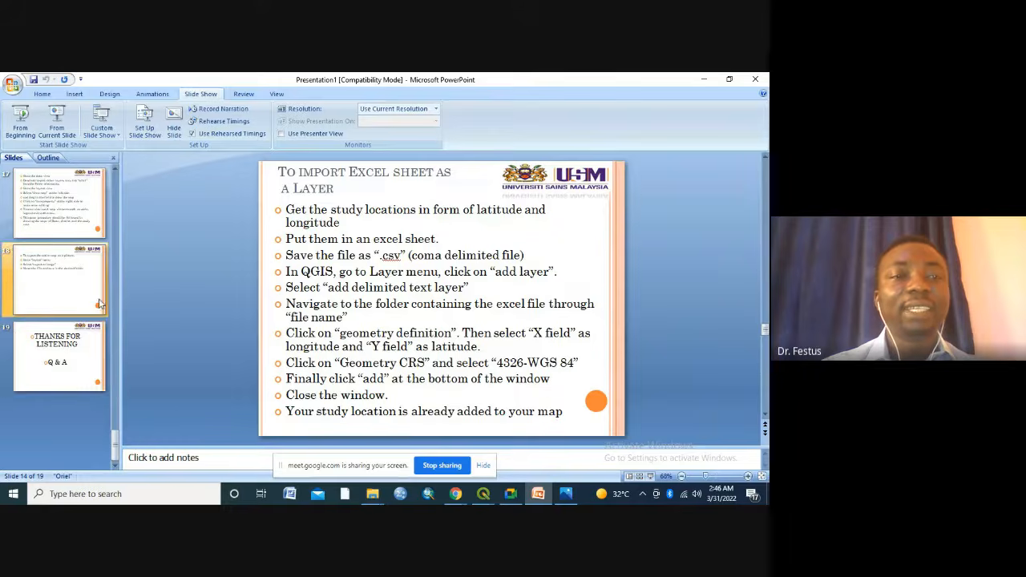
pyautogui.click(64, 347)
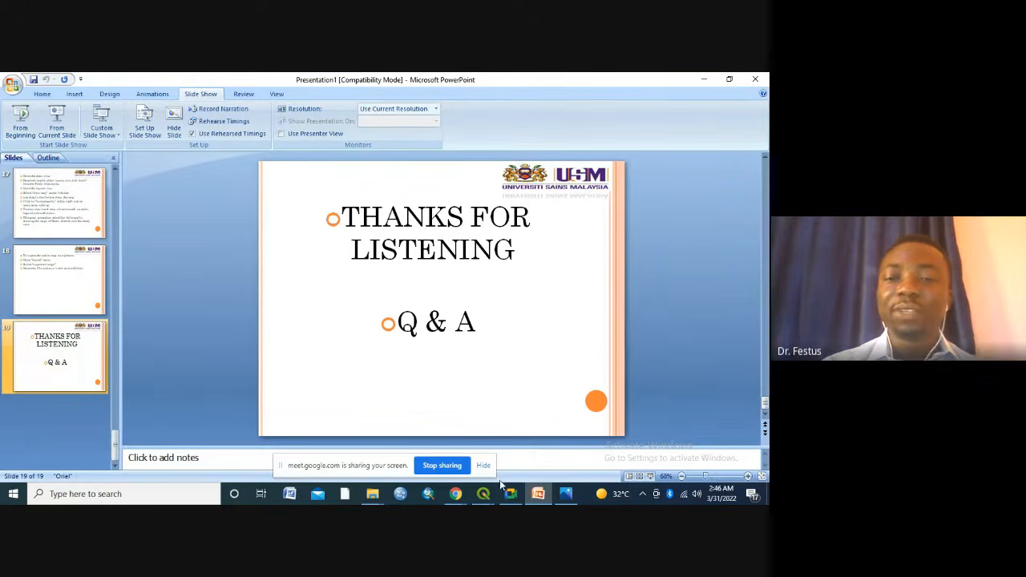
# Switch to the Google Meet call and read the participants' questions in the in-call messages, with the message field active.
pyautogui.moveTo(510, 497)
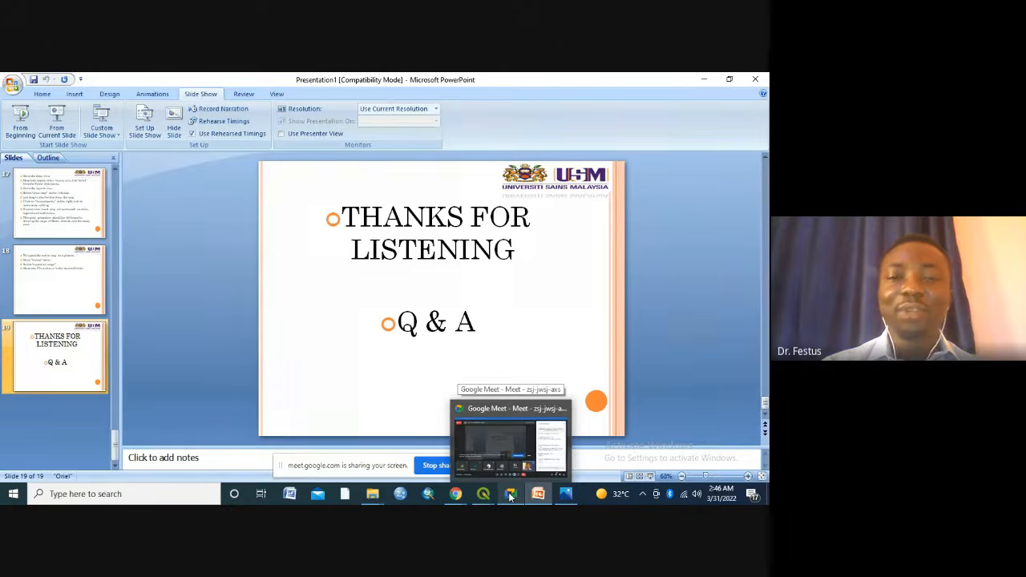
pyautogui.click(510, 497)
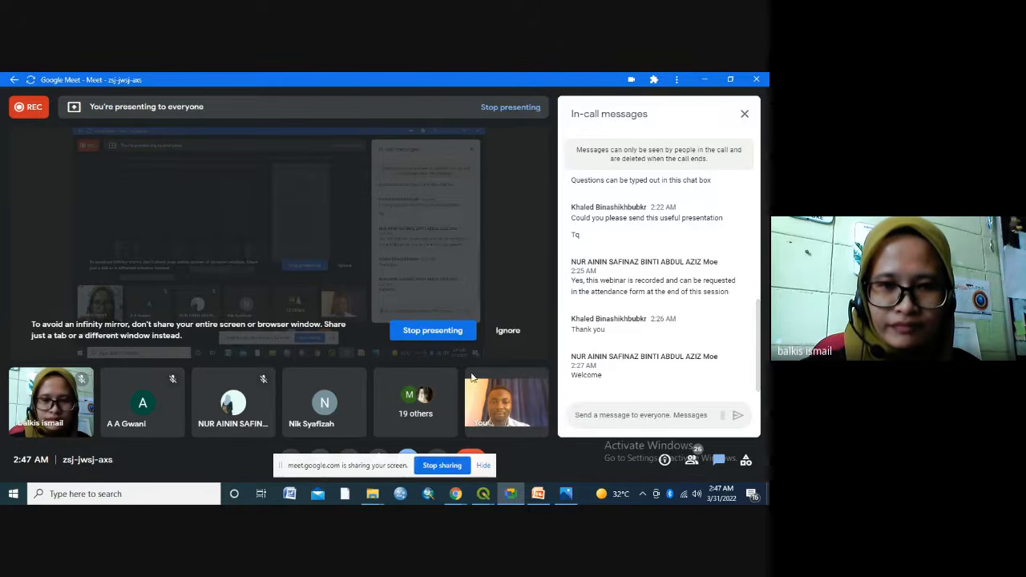
pyautogui.moveTo(519, 379)
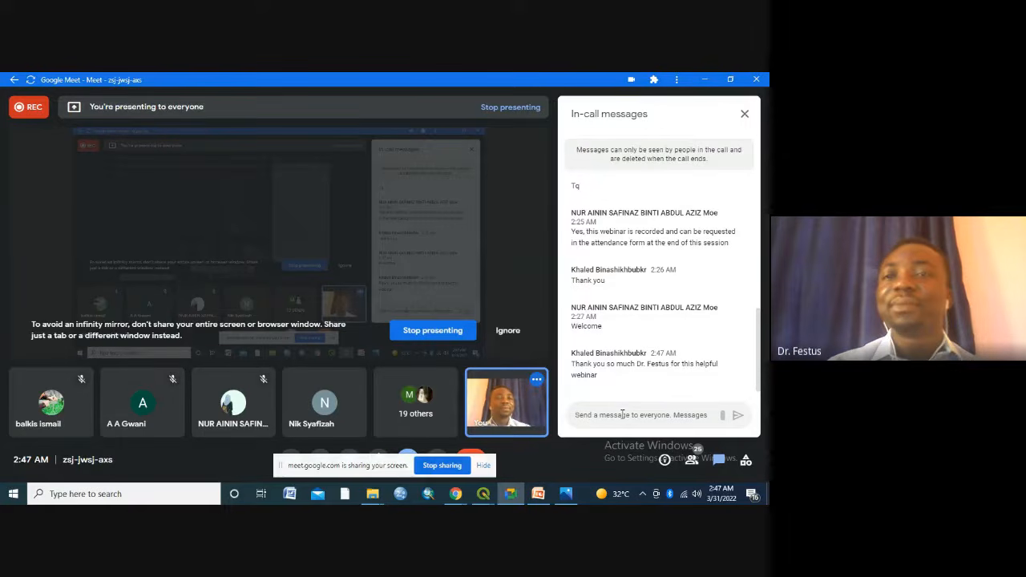
pyautogui.click(622, 414)
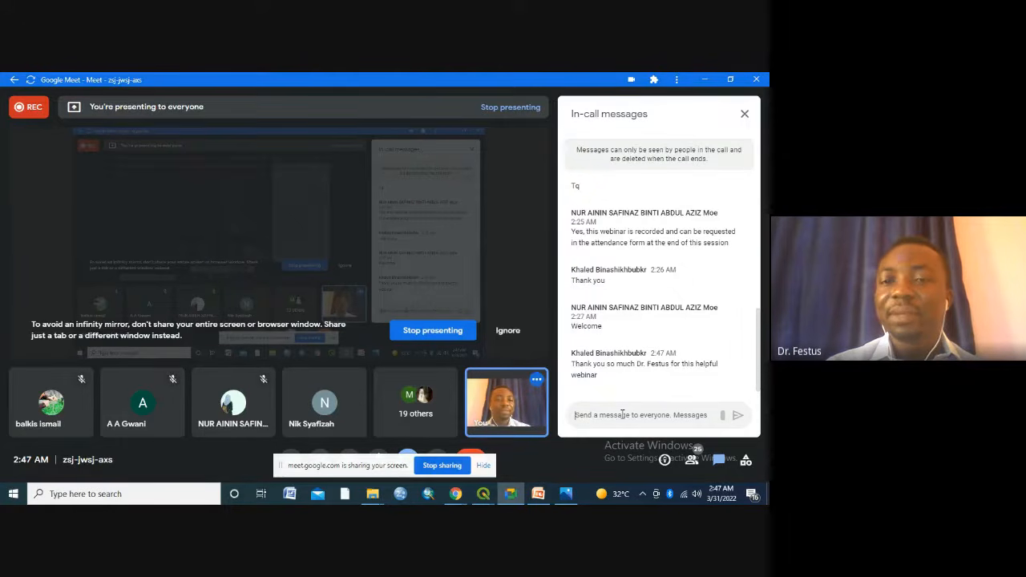
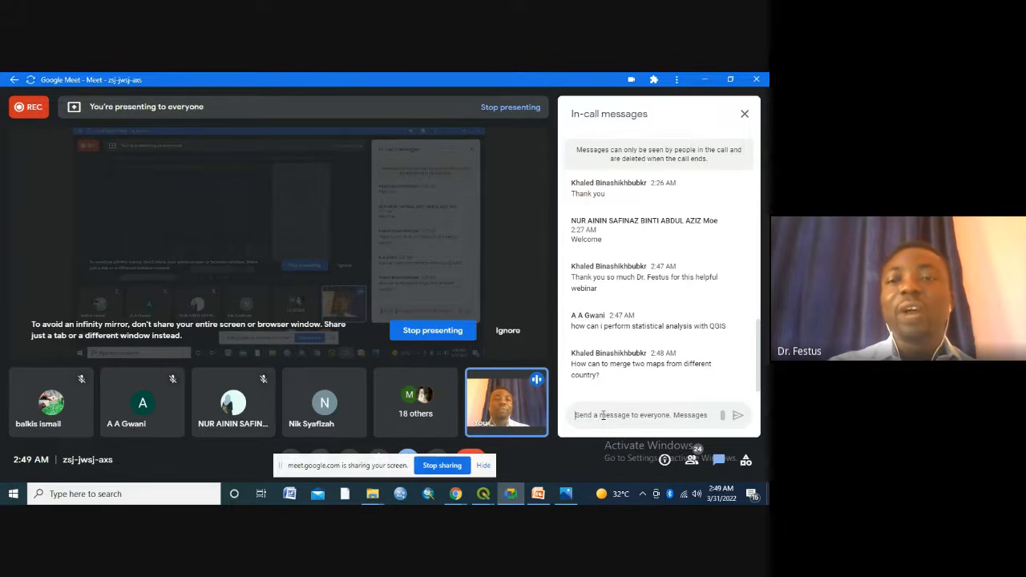
pyautogui.click(603, 415)
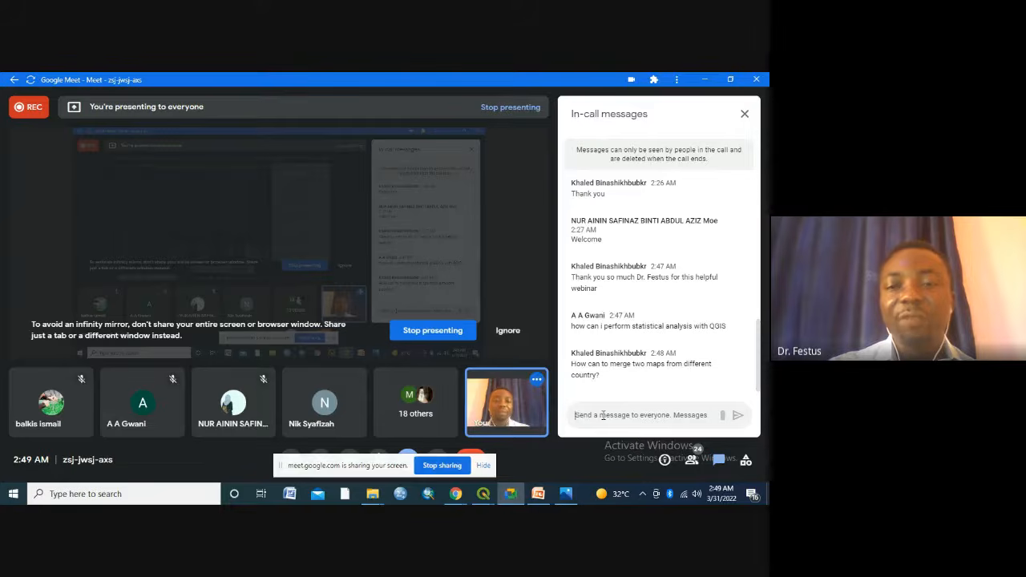